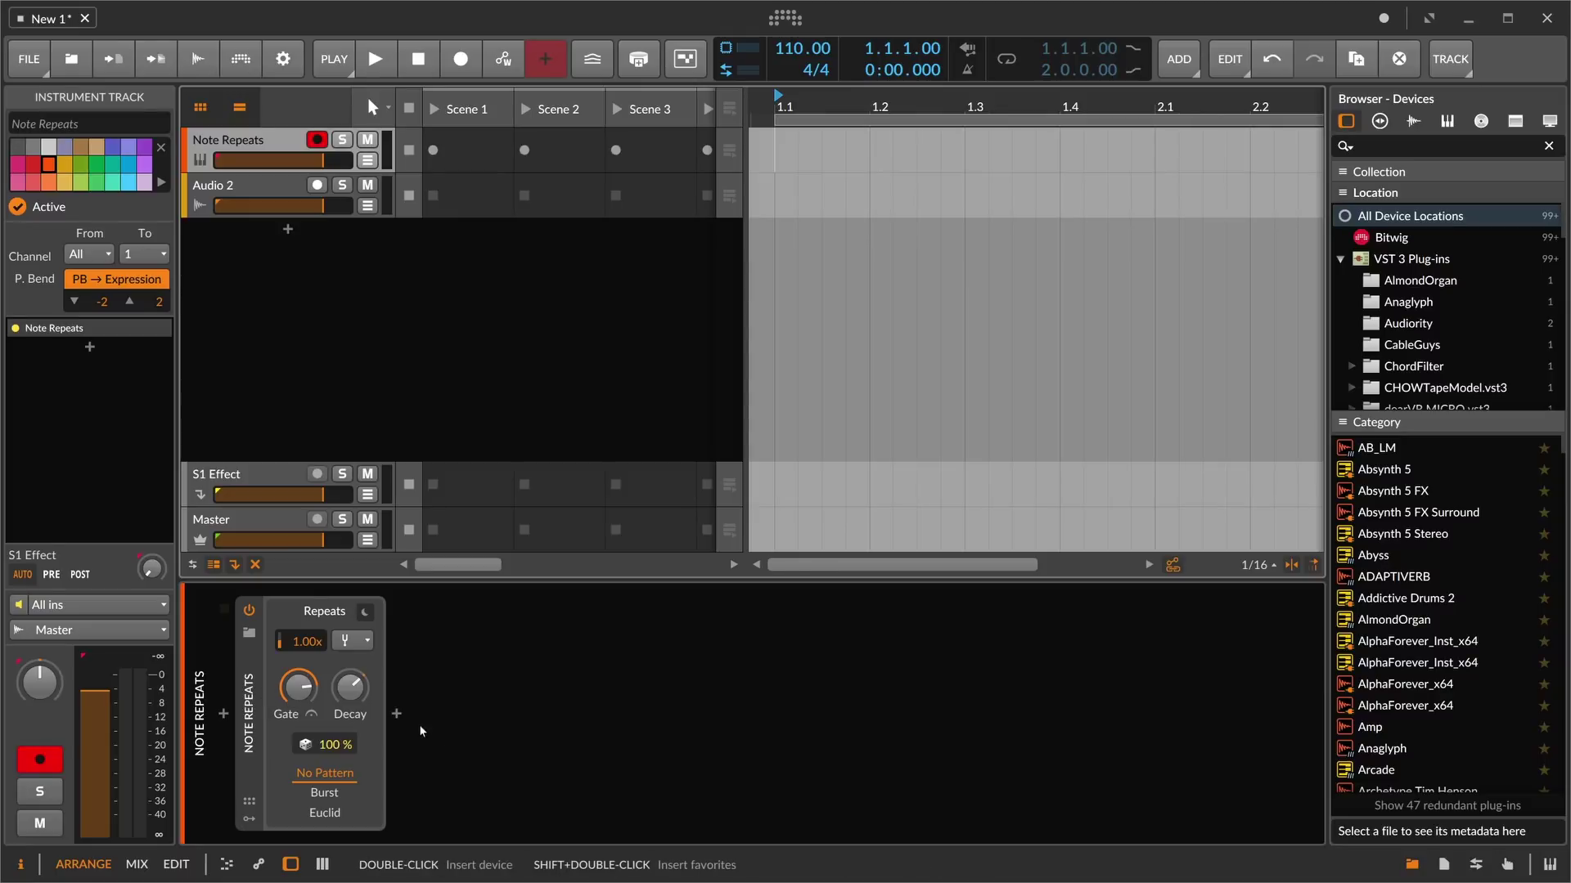
# - Add an E-Kick instrument after the Note Repeats device
pyautogui.click(396, 715)
pyautogui.write('kick')
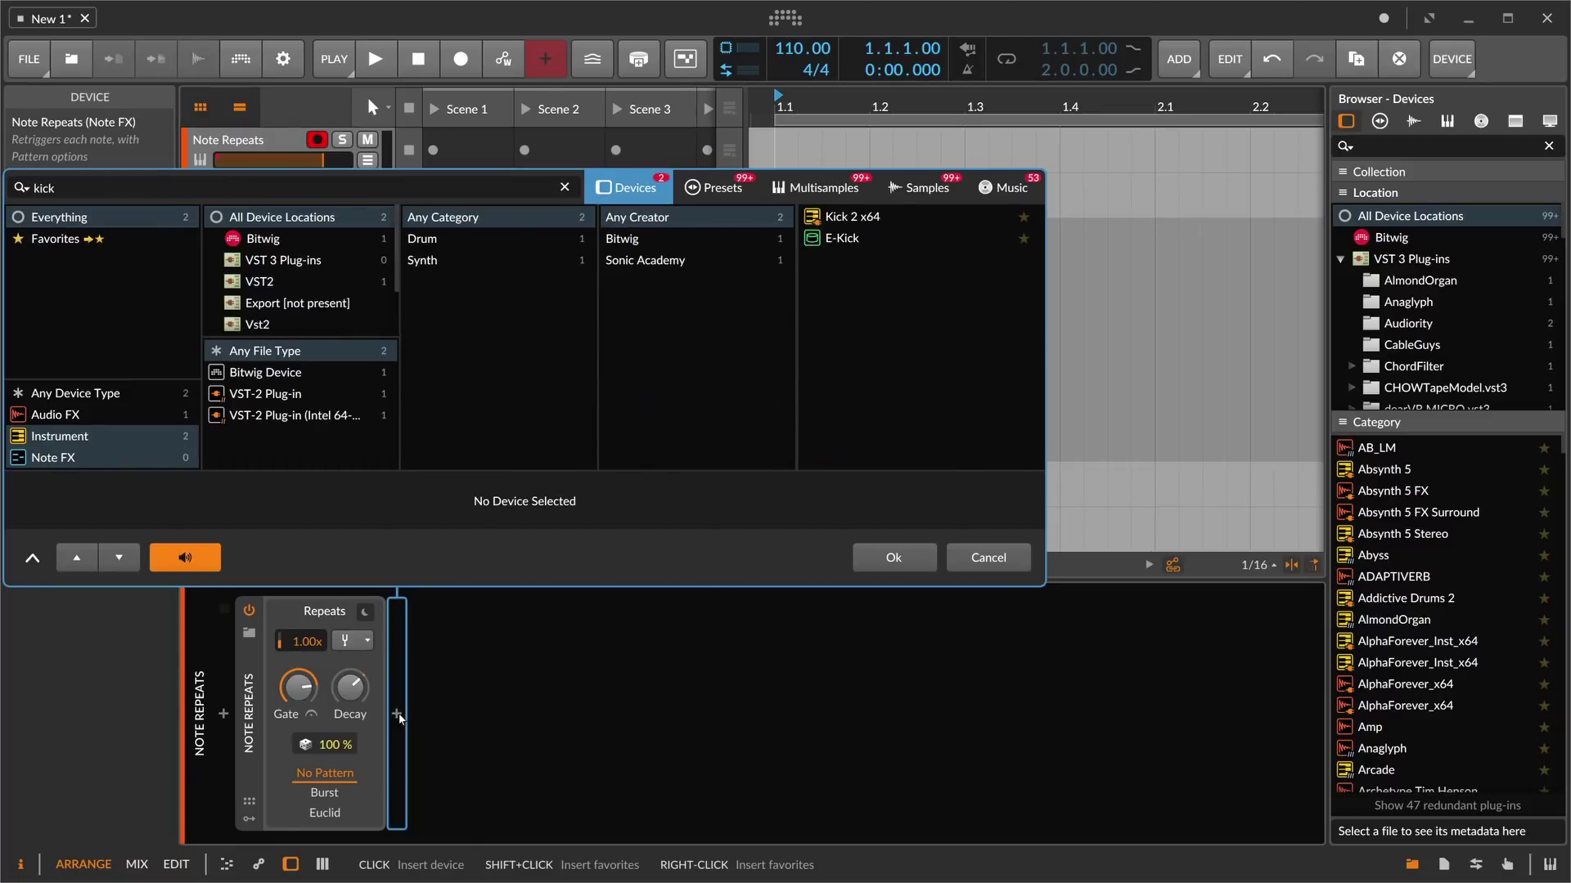
pyautogui.press('Down')
pyautogui.press('Return')
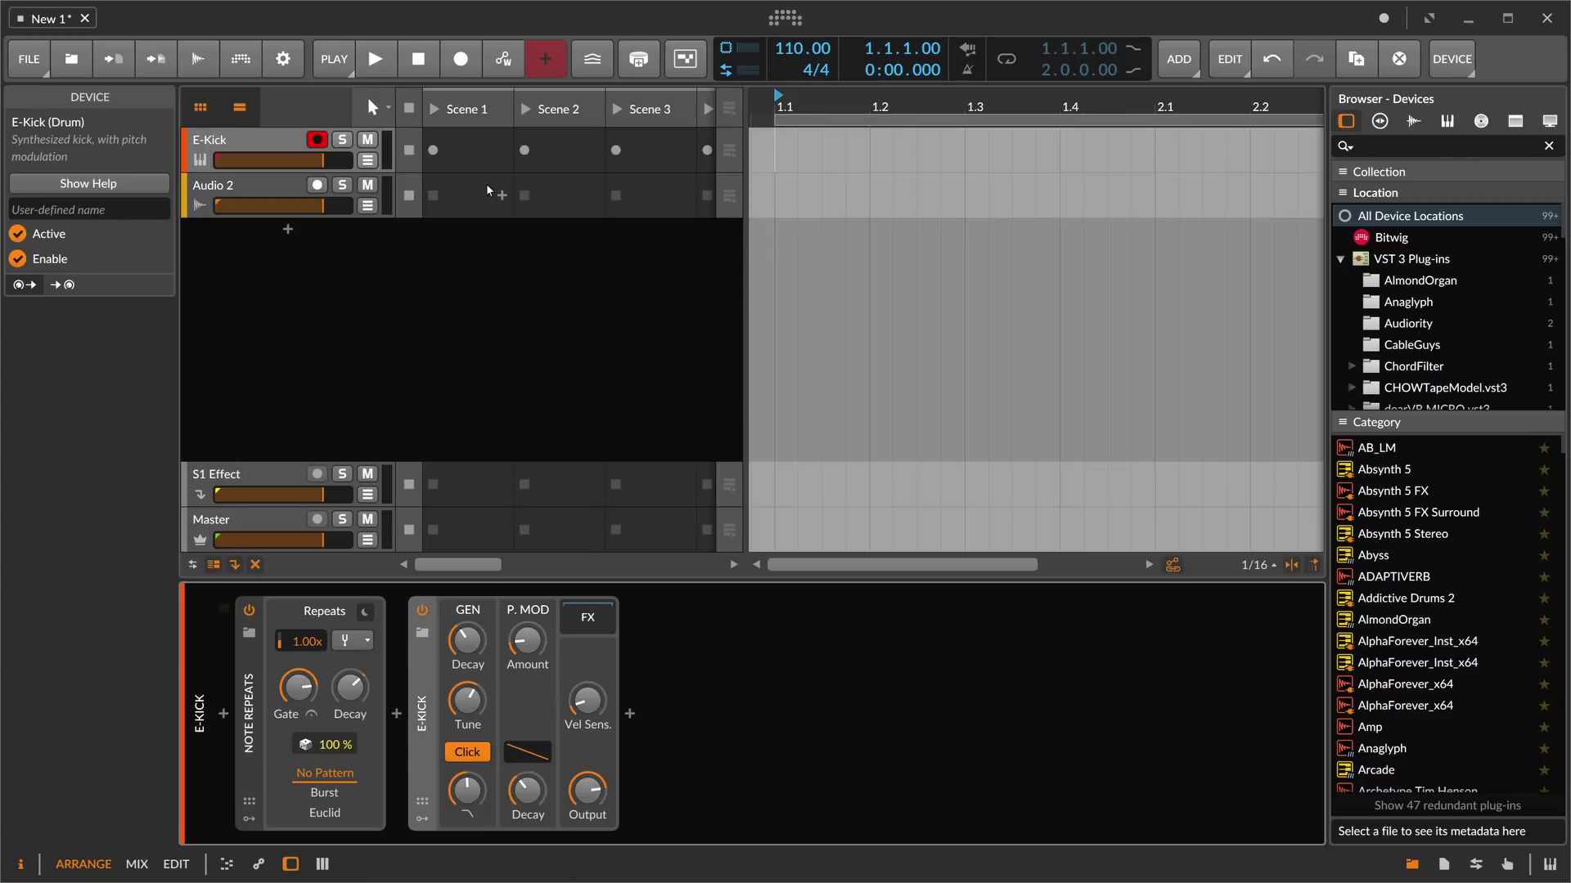
# - Create an E-Kick clip in Scene 1 and draw 1/16 notes C3, D3, F3, E3 and C3, spaced an eighth note apart from 1.1
pyautogui.doubleClick(467, 151)
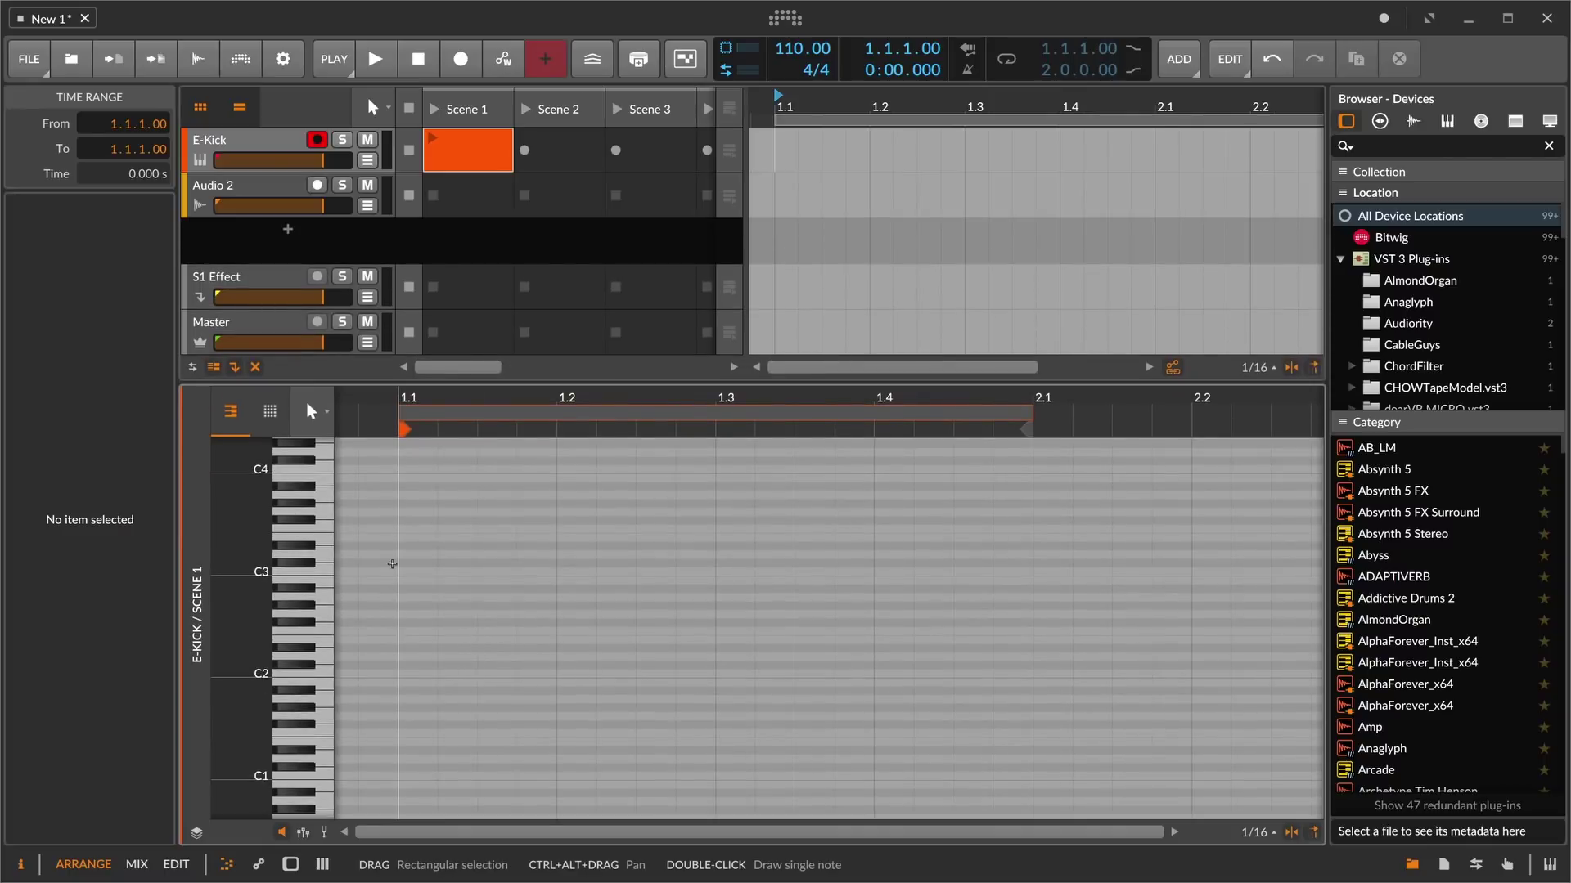
pyautogui.doubleClick(410, 572)
pyautogui.doubleClick(506, 557)
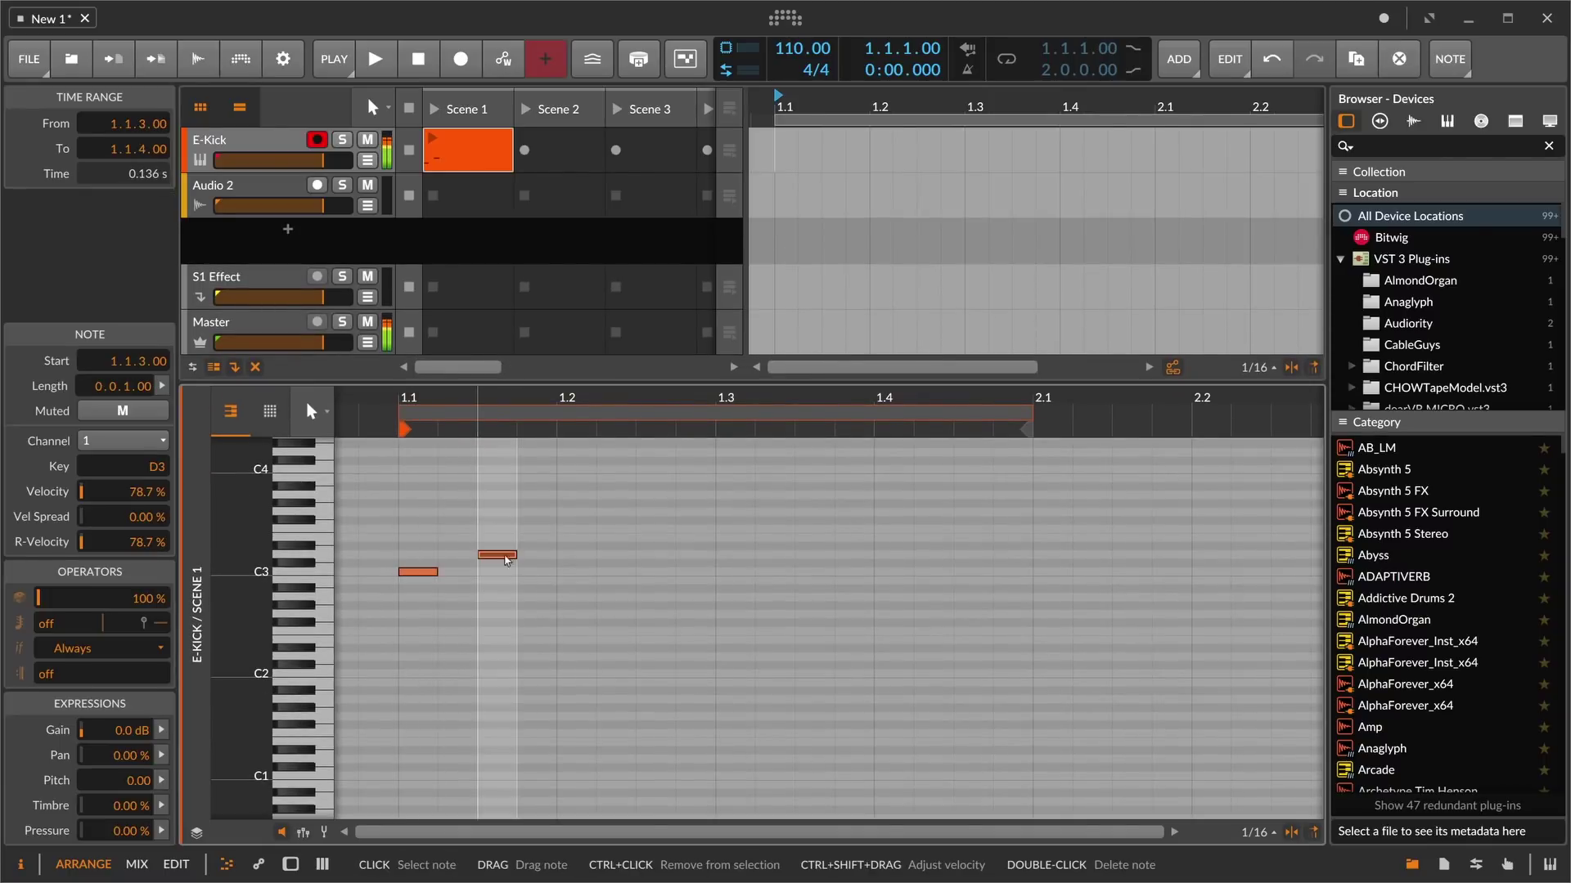
pyautogui.doubleClick(577, 529)
pyautogui.doubleClick(656, 539)
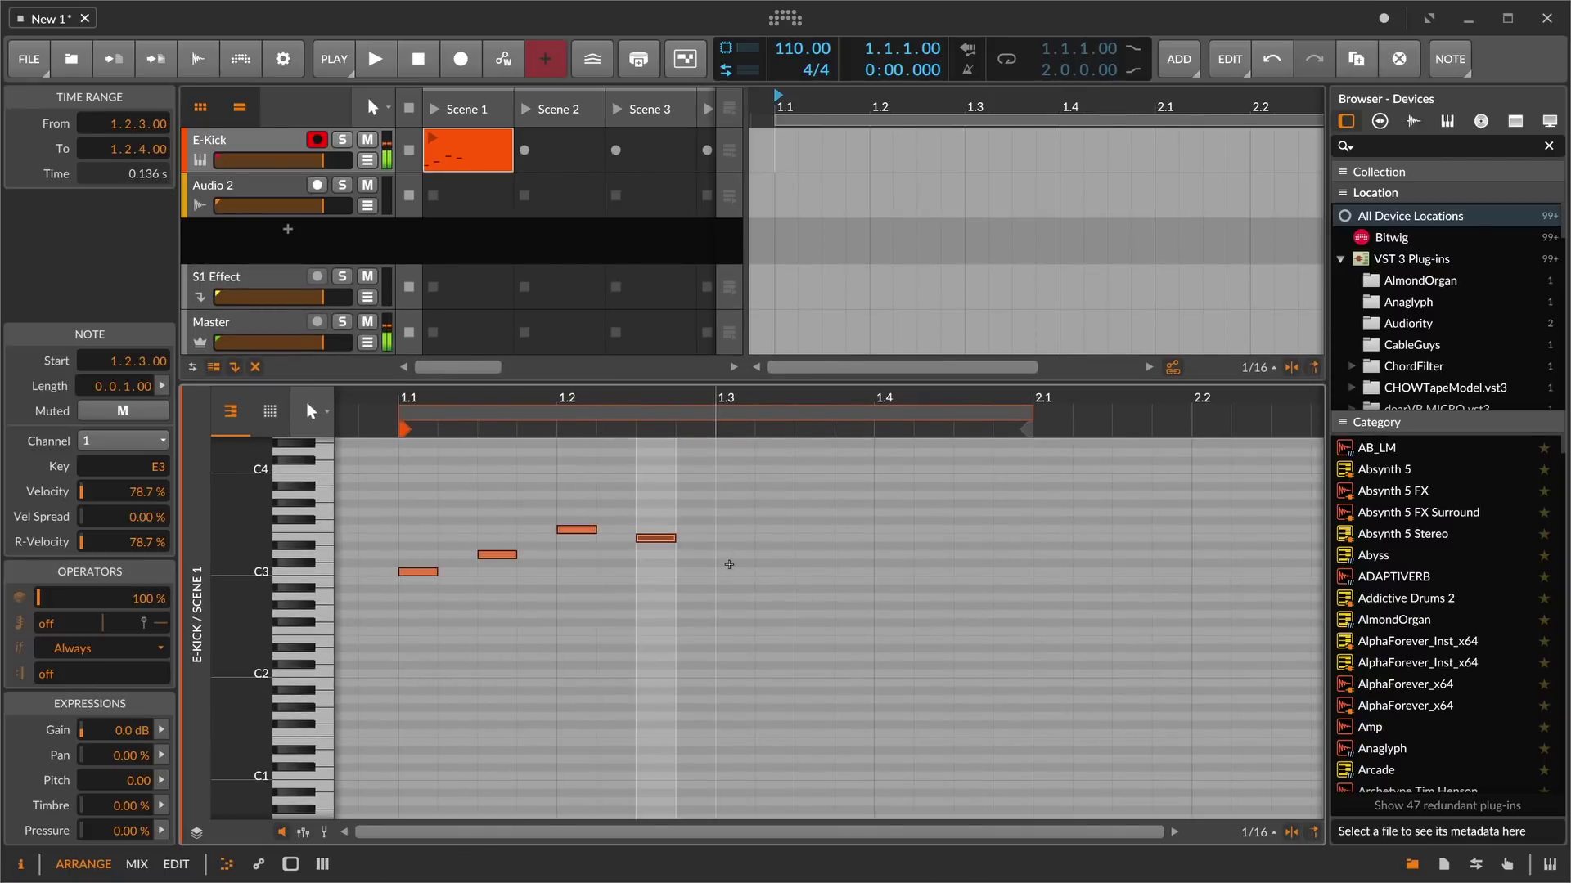
pyautogui.doubleClick(731, 572)
# - Delete the last C3 note at 1.3 and shorten the clip's loop to two beats
pyautogui.moveTo(748, 409); pyautogui.dragTo(751, 460)
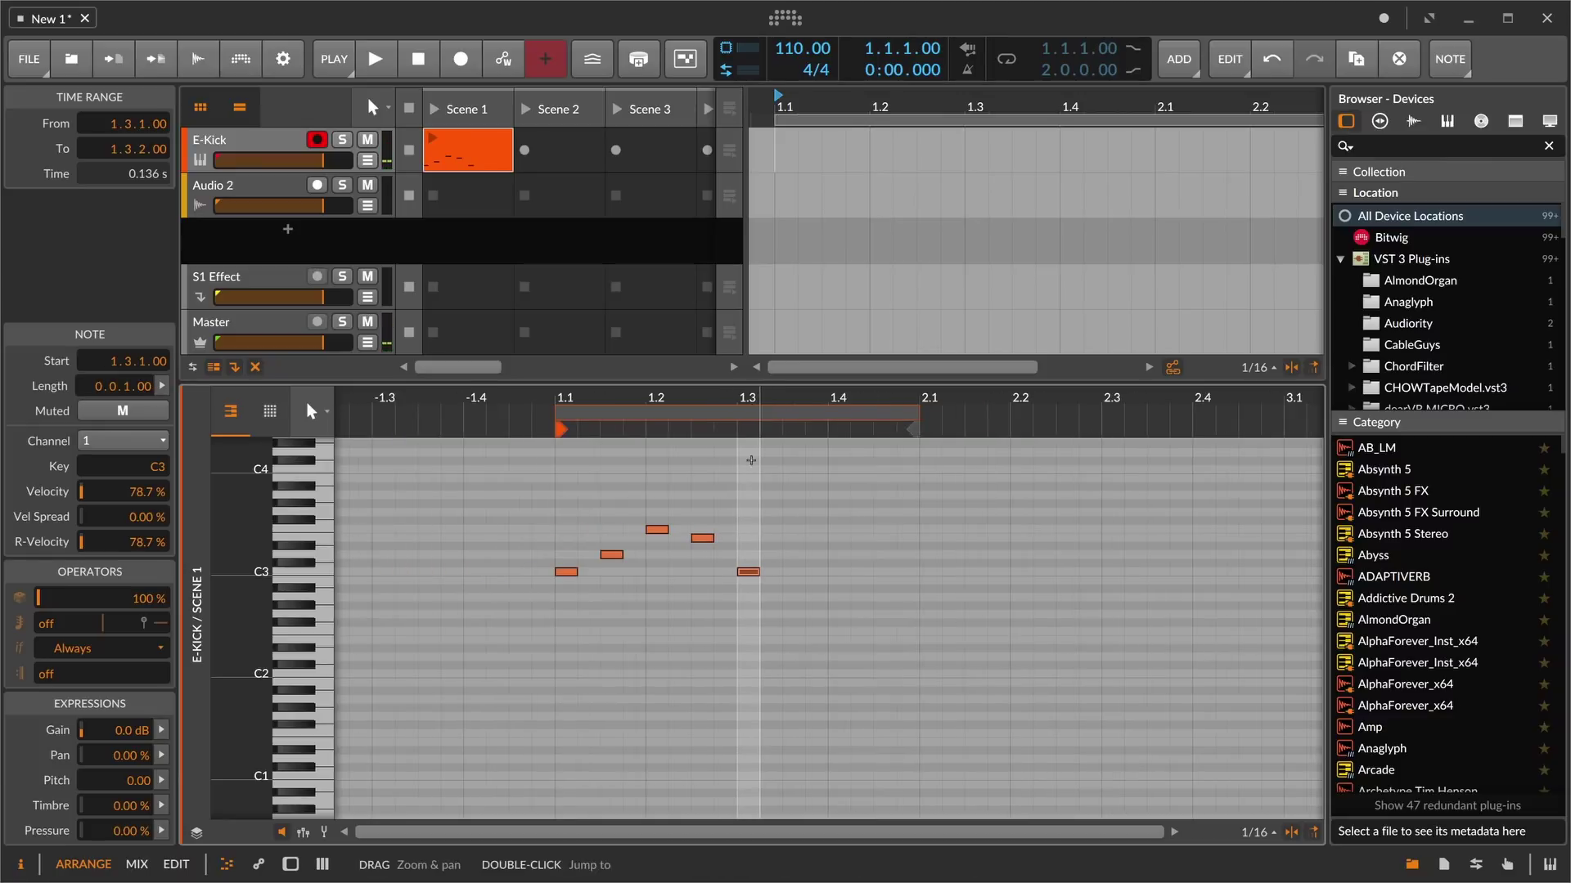
pyautogui.press('Delete')
pyautogui.moveTo(913, 429); pyautogui.dragTo(739, 451)
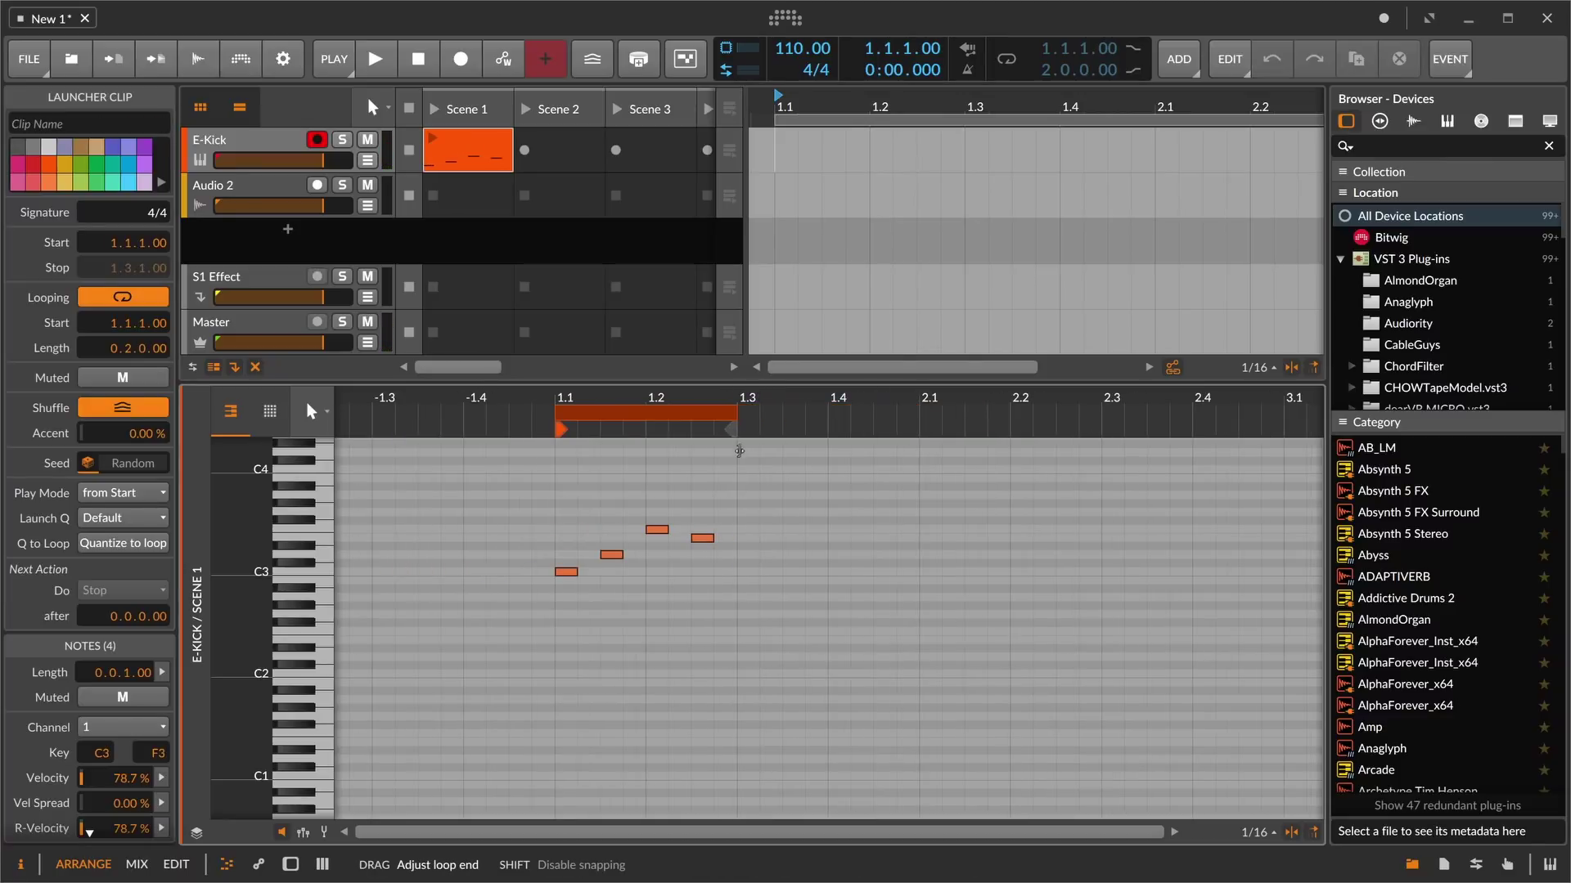
# - Launch the Scene 1 clip and shape E-Kick's oscillator tuning and its pitch modulation amount and decay during playback
pyautogui.click(425, 150)
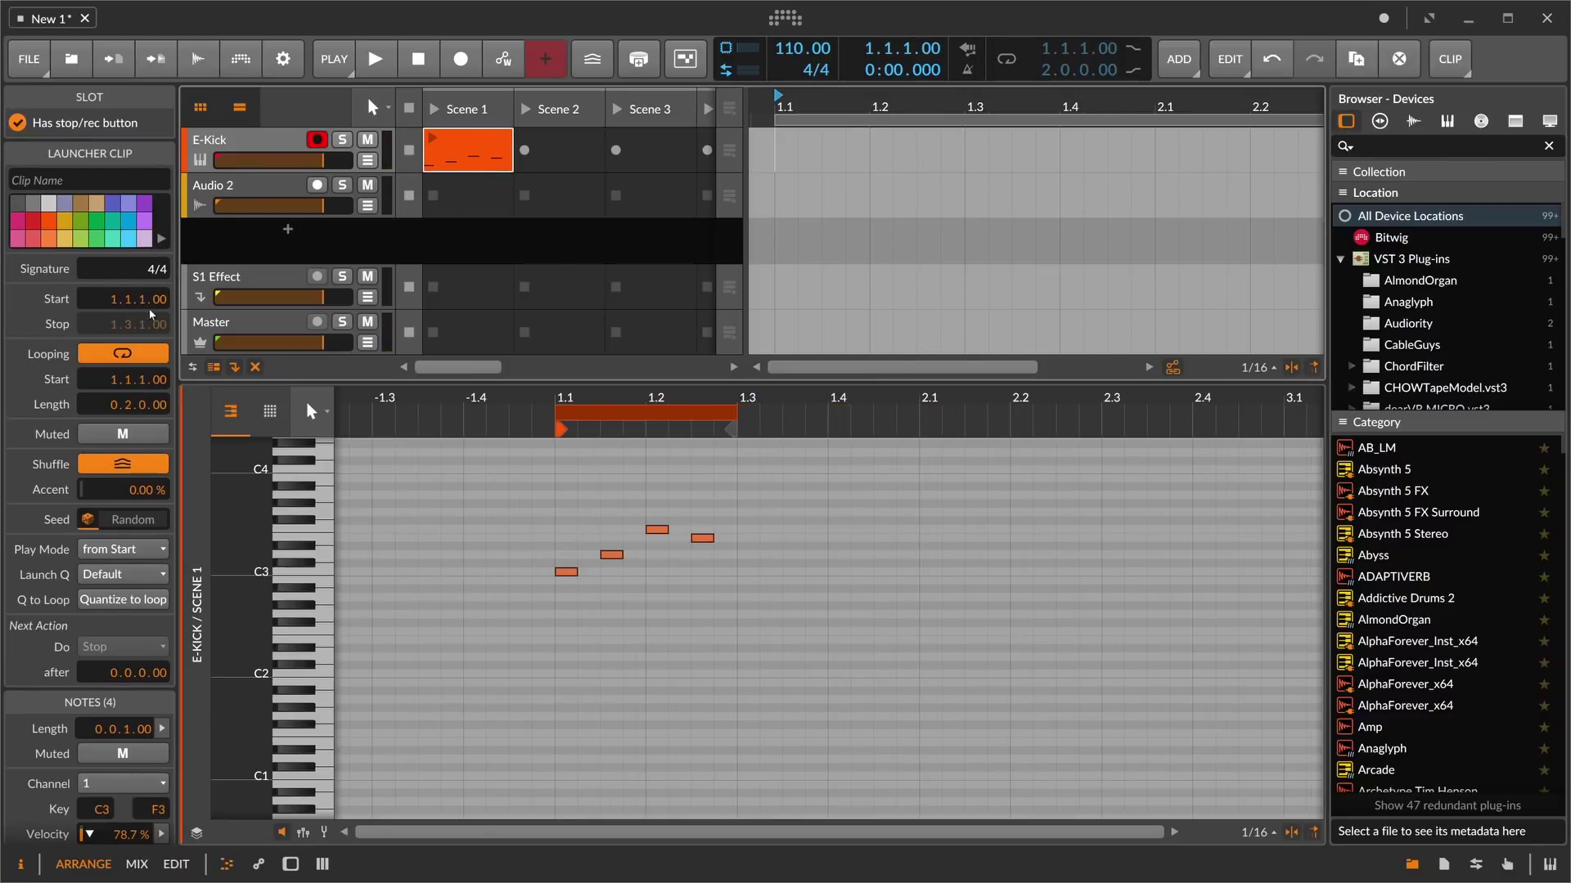
pyautogui.click(421, 148)
pyautogui.press('d')
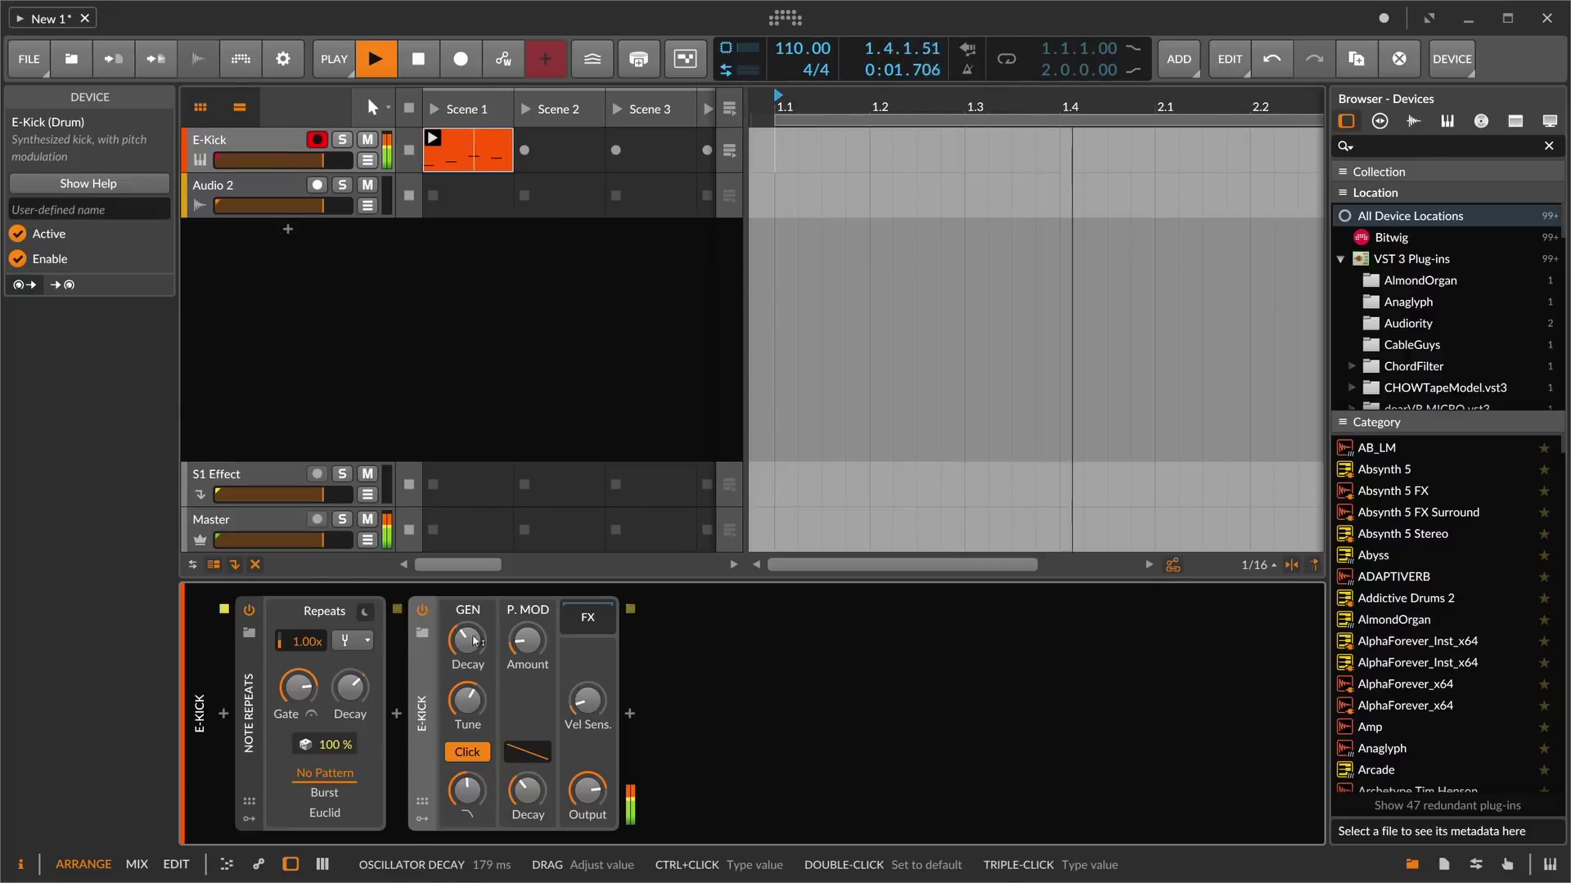
pyautogui.moveTo(527, 640); pyautogui.dragTo(526, 591)
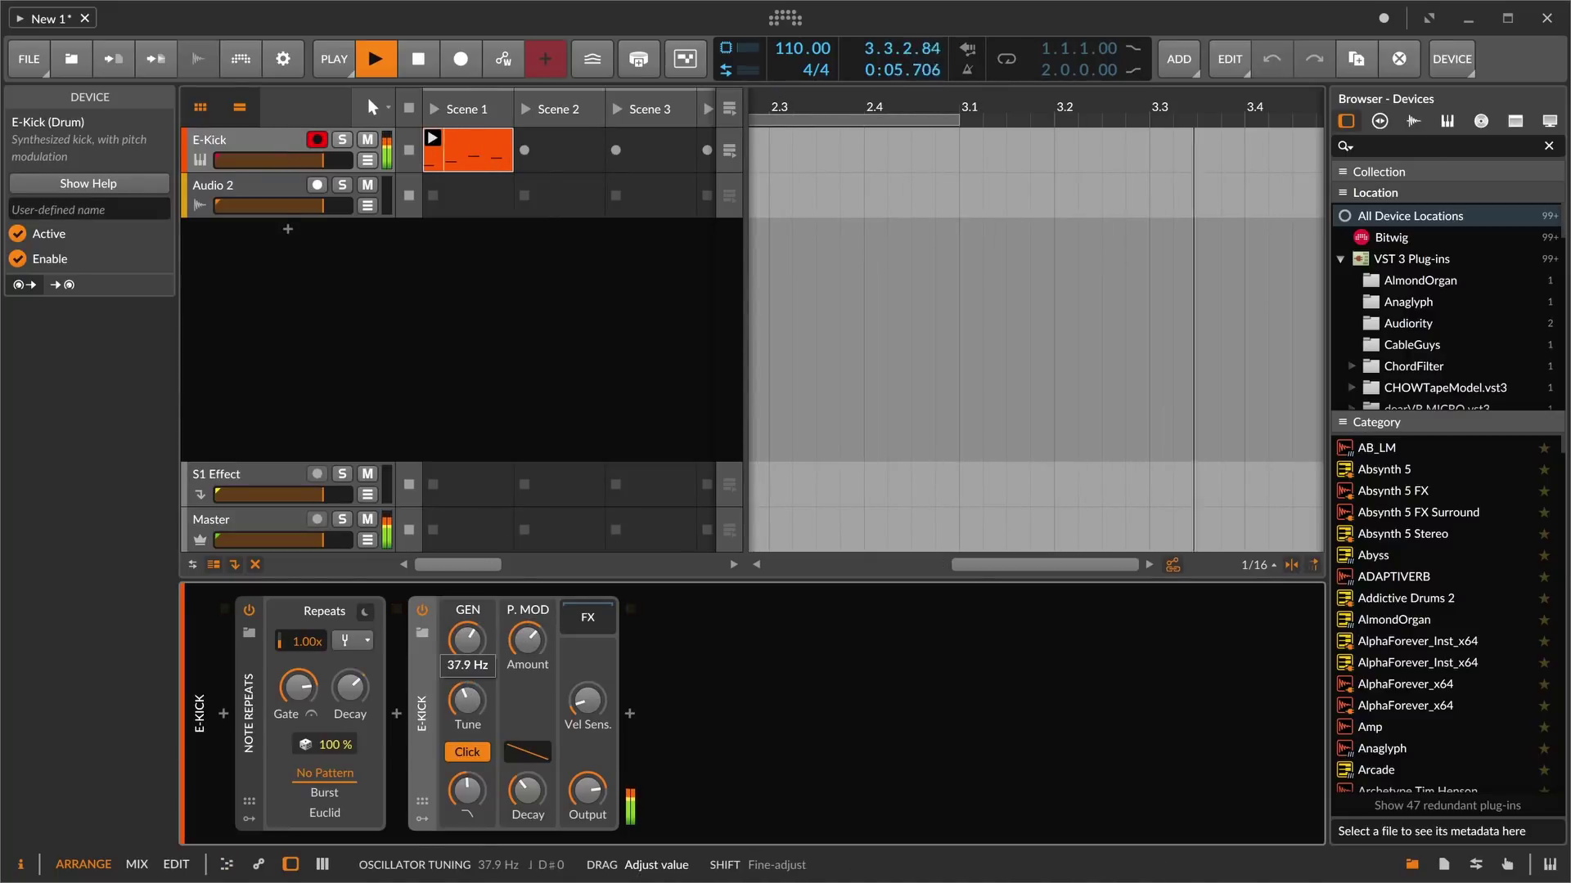
pyautogui.moveTo(527, 790)
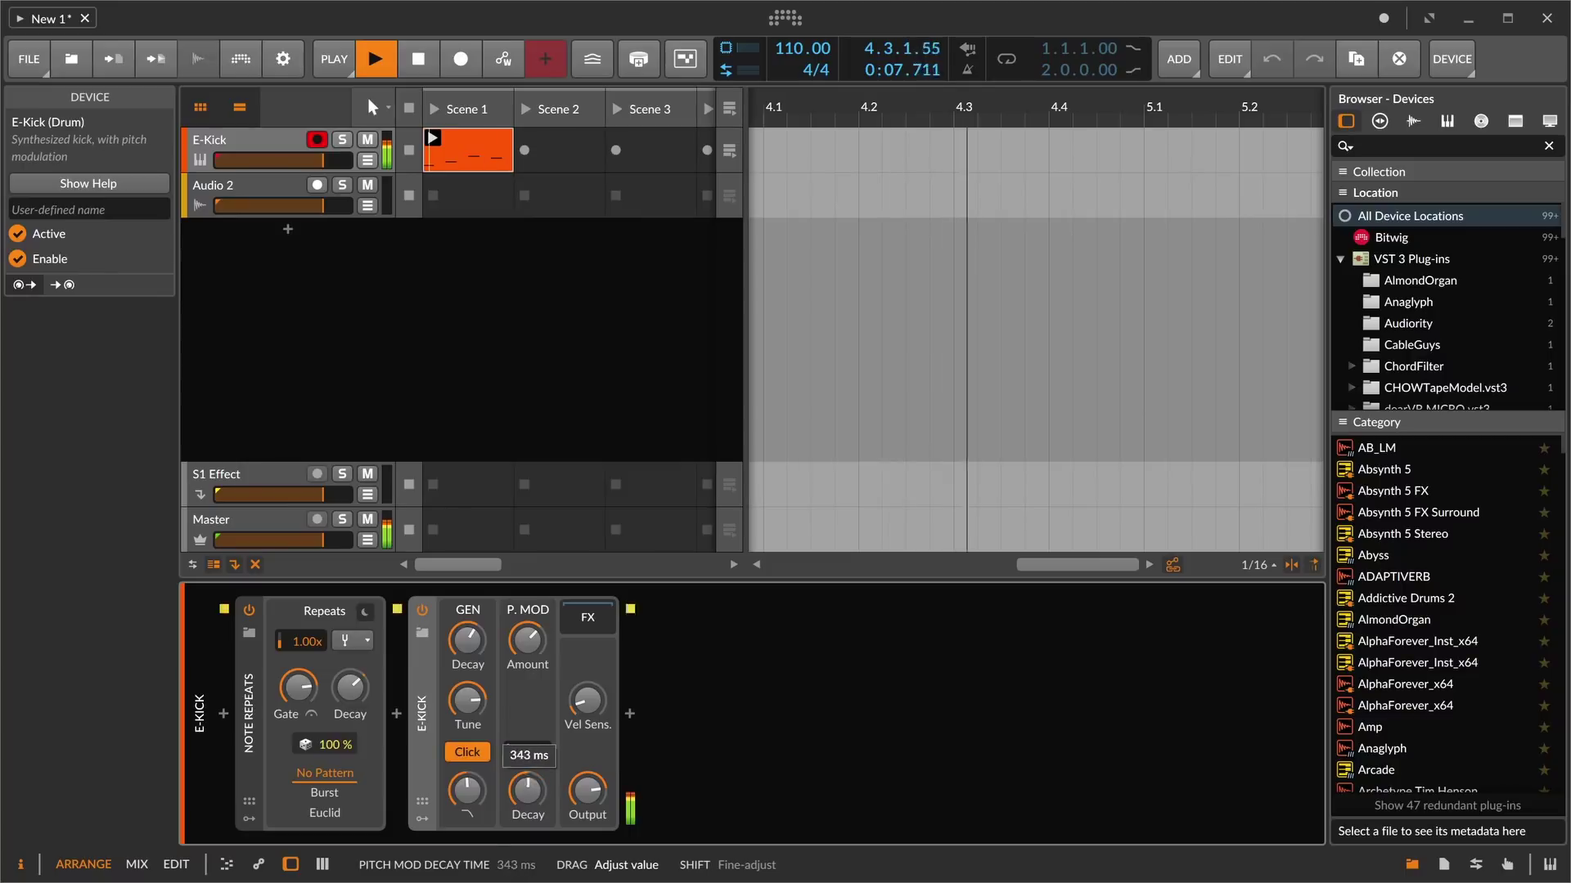
pyautogui.moveTo(527, 641); pyautogui.dragTo(527, 661)
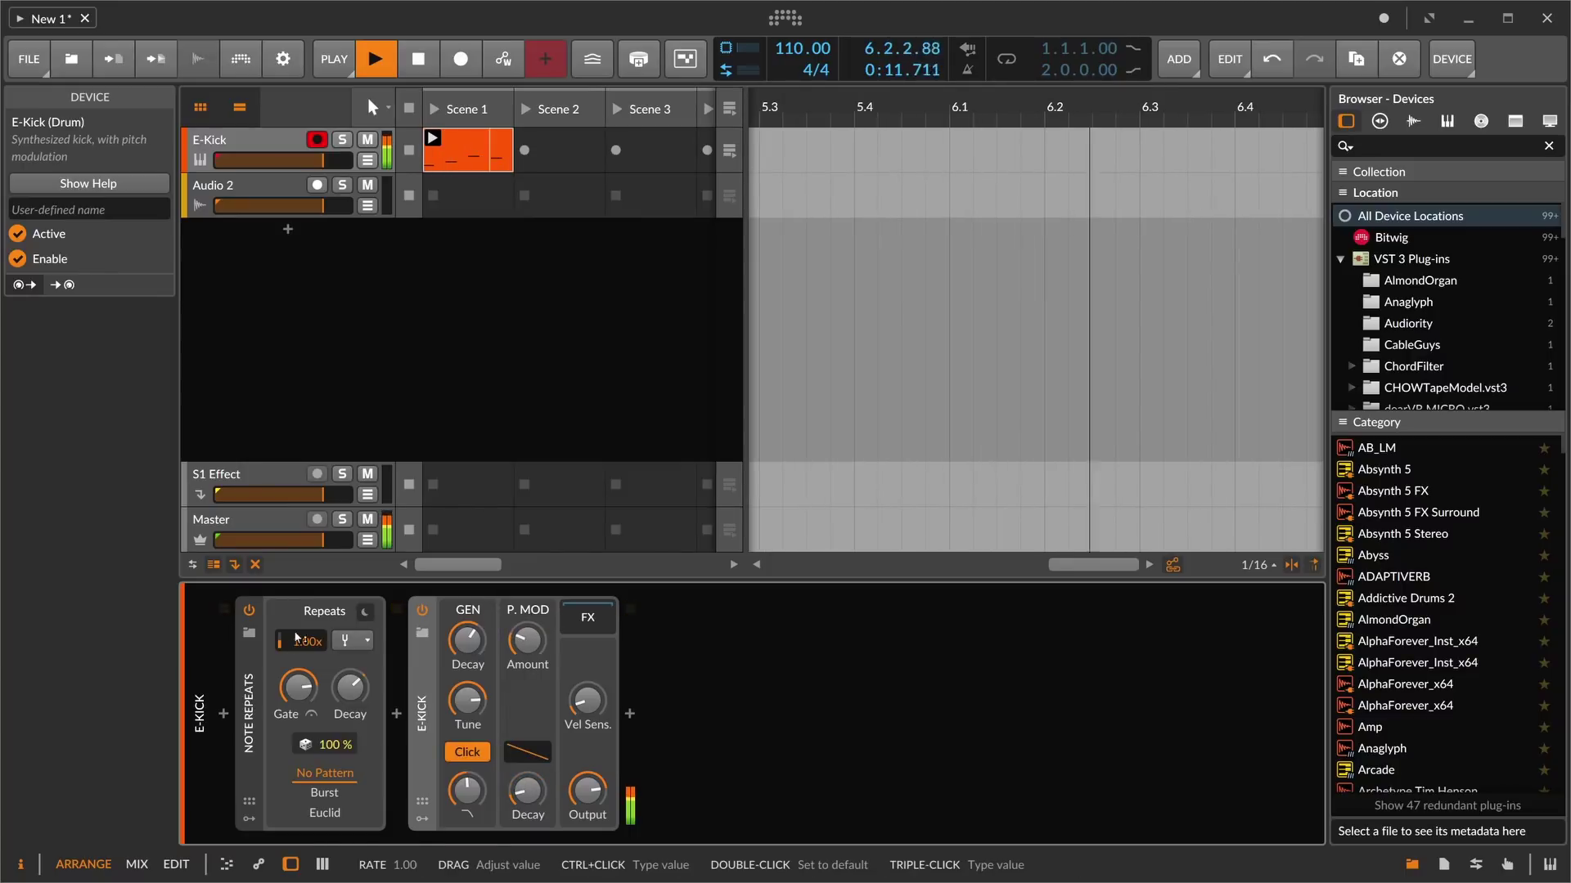
# - Sweep the Note Repeats rate, adjust E-Kick's oscillator decay to about 224 ms, and reset the rate to 1.00x
pyautogui.moveTo(296, 638); pyautogui.dragTo(296, 682)
pyautogui.moveTo(468, 639); pyautogui.dragTo(468, 653)
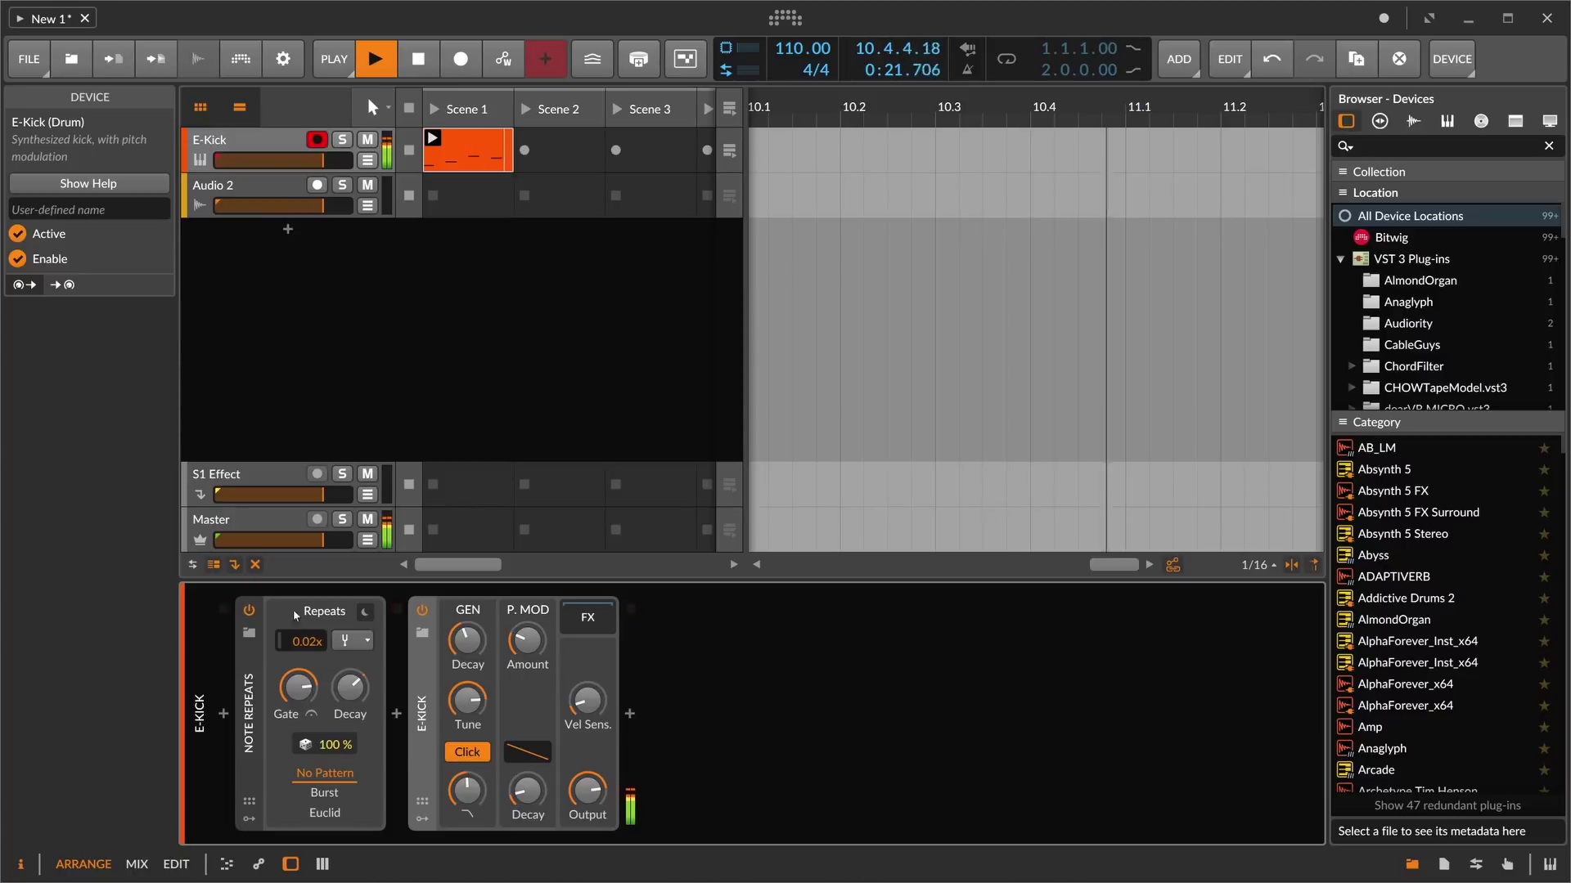
pyautogui.doubleClick(301, 640)
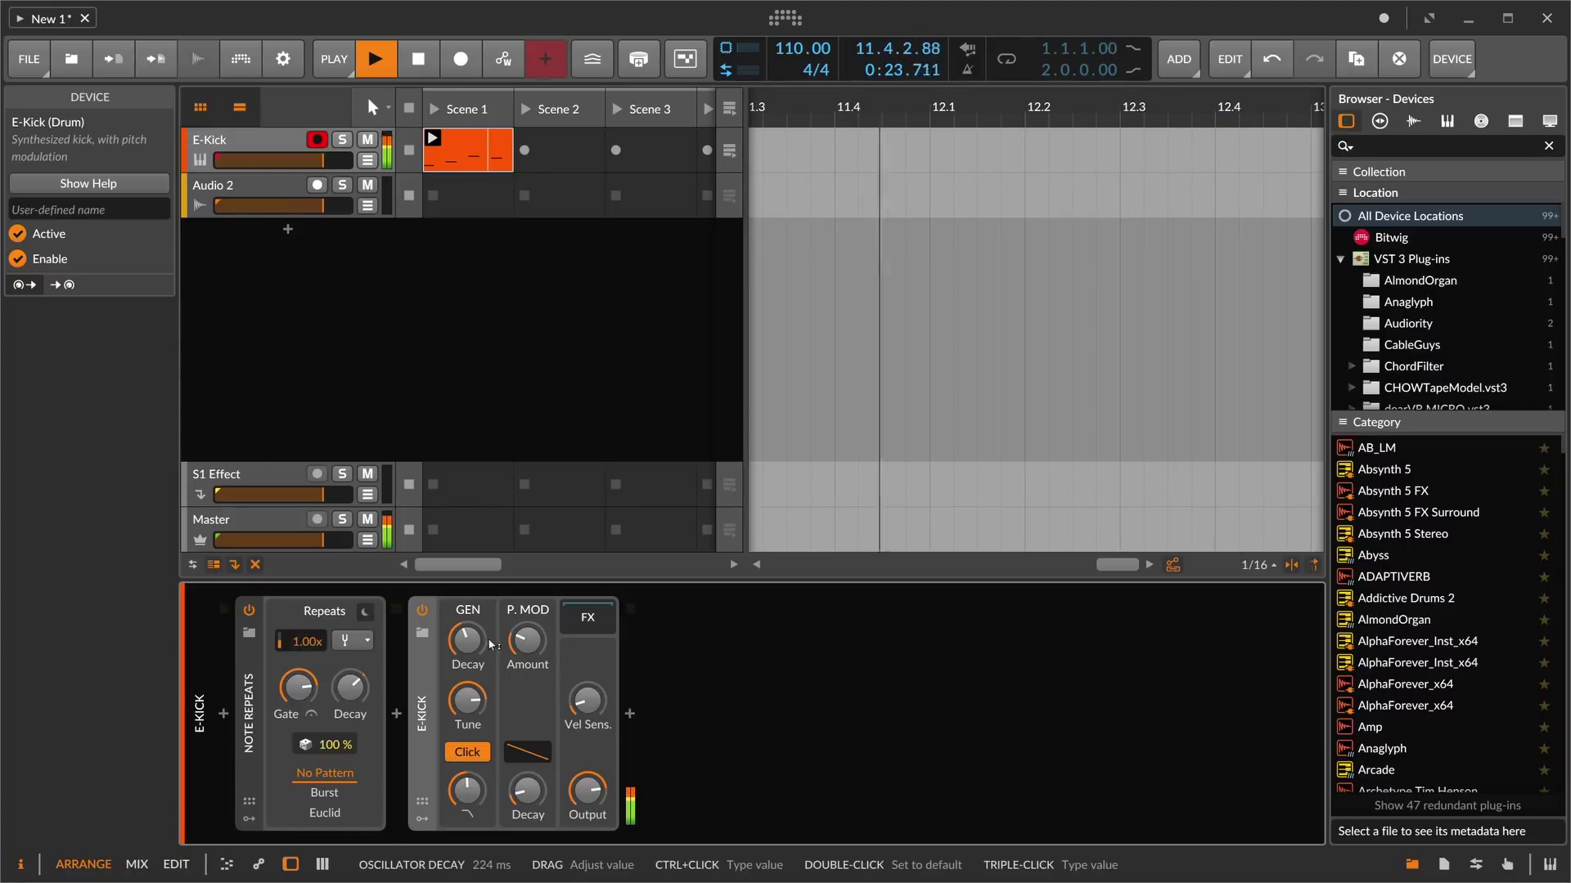
# - Fine-tune E-Kick's pitch modulation amount and stop playback
pyautogui.click(492, 646)
pyautogui.moveTo(527, 640); pyautogui.dragTo(526, 655)
pyautogui.press('space')
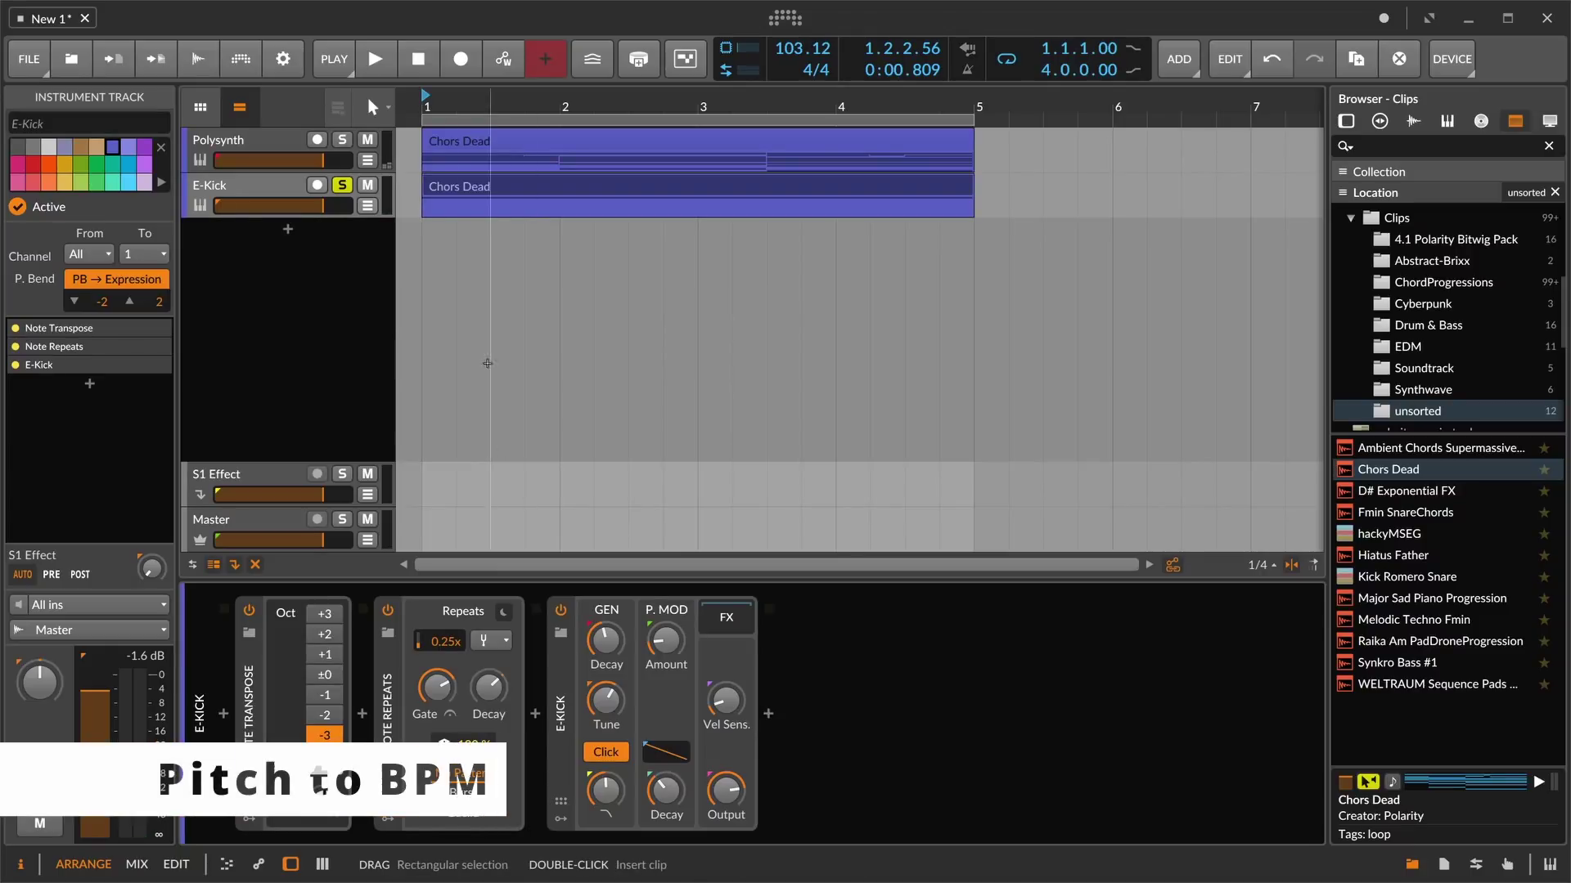
# - Select the Chors Dead clip on the E-Kick track and audition the soloed kick from the start
pyautogui.click(420, 200)
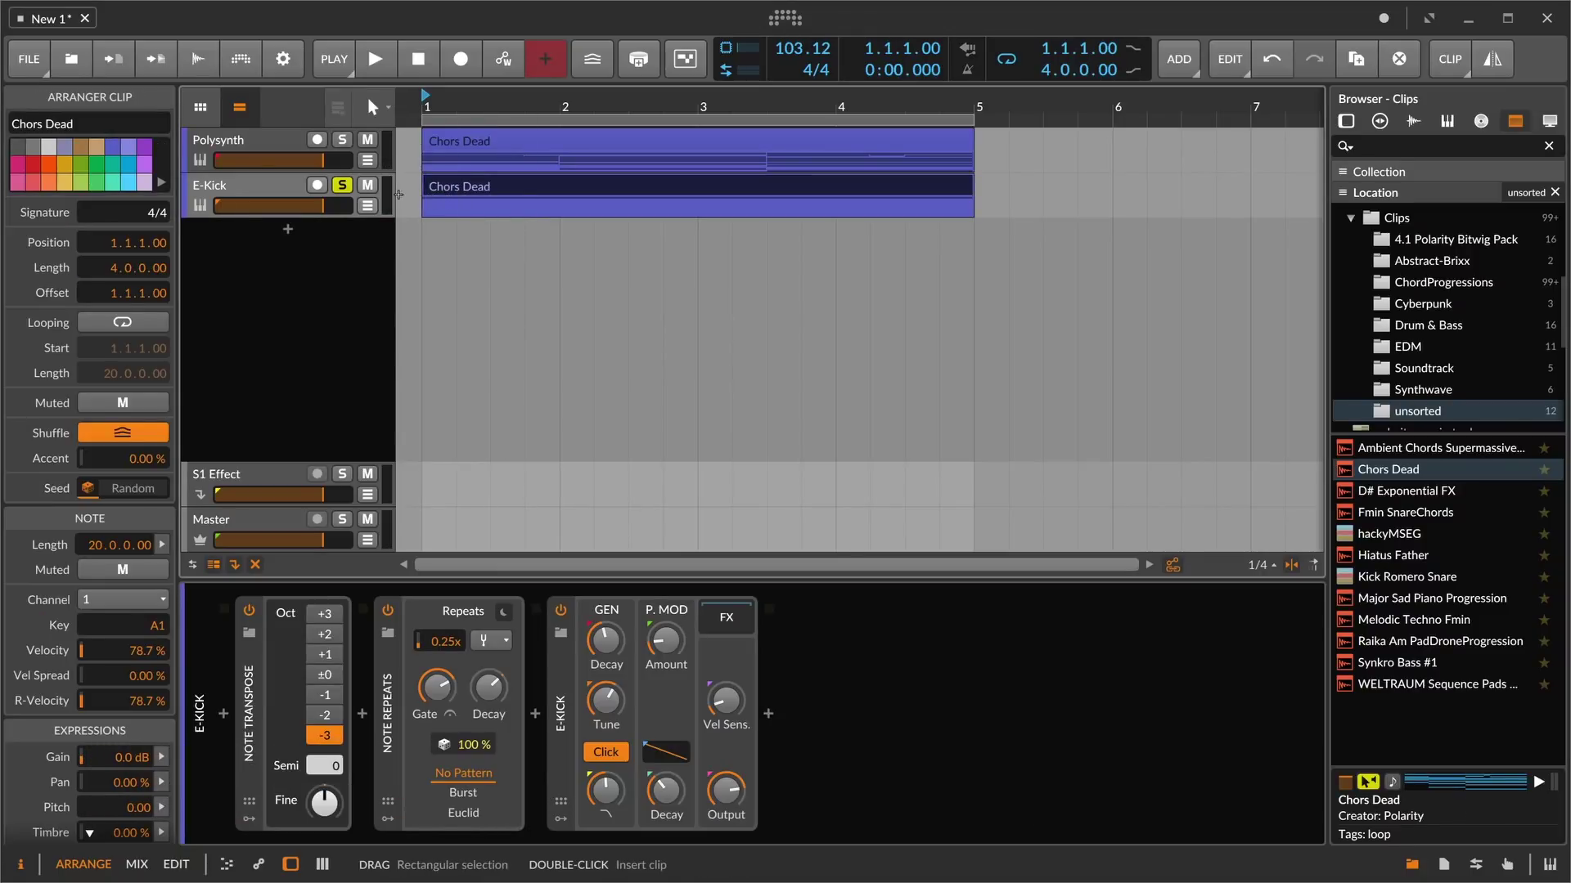
pyautogui.press('space')
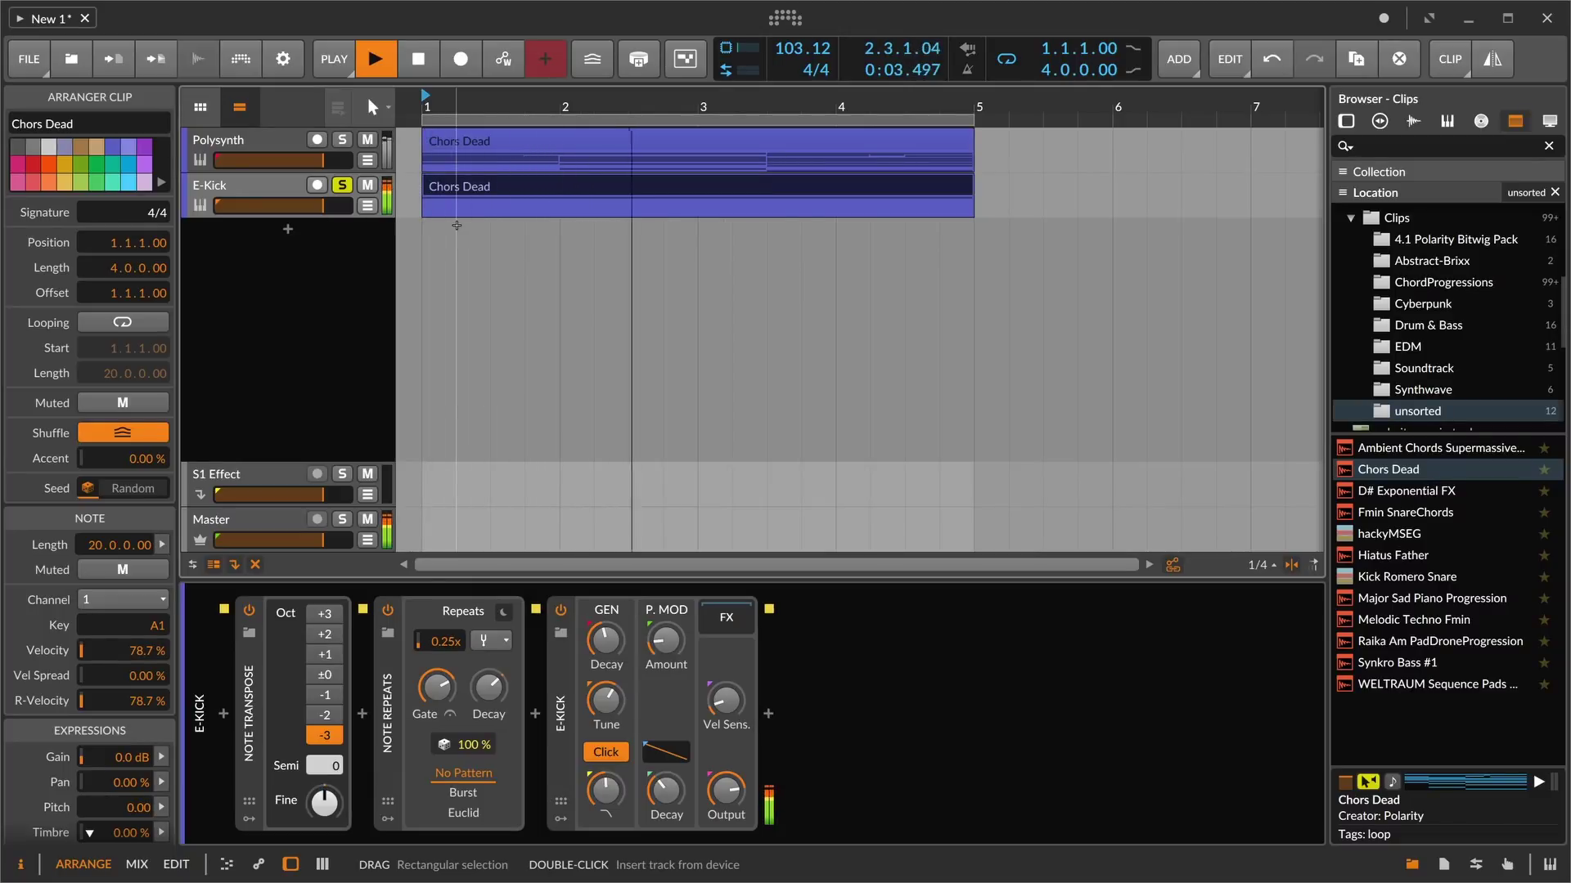
pyautogui.press('space')
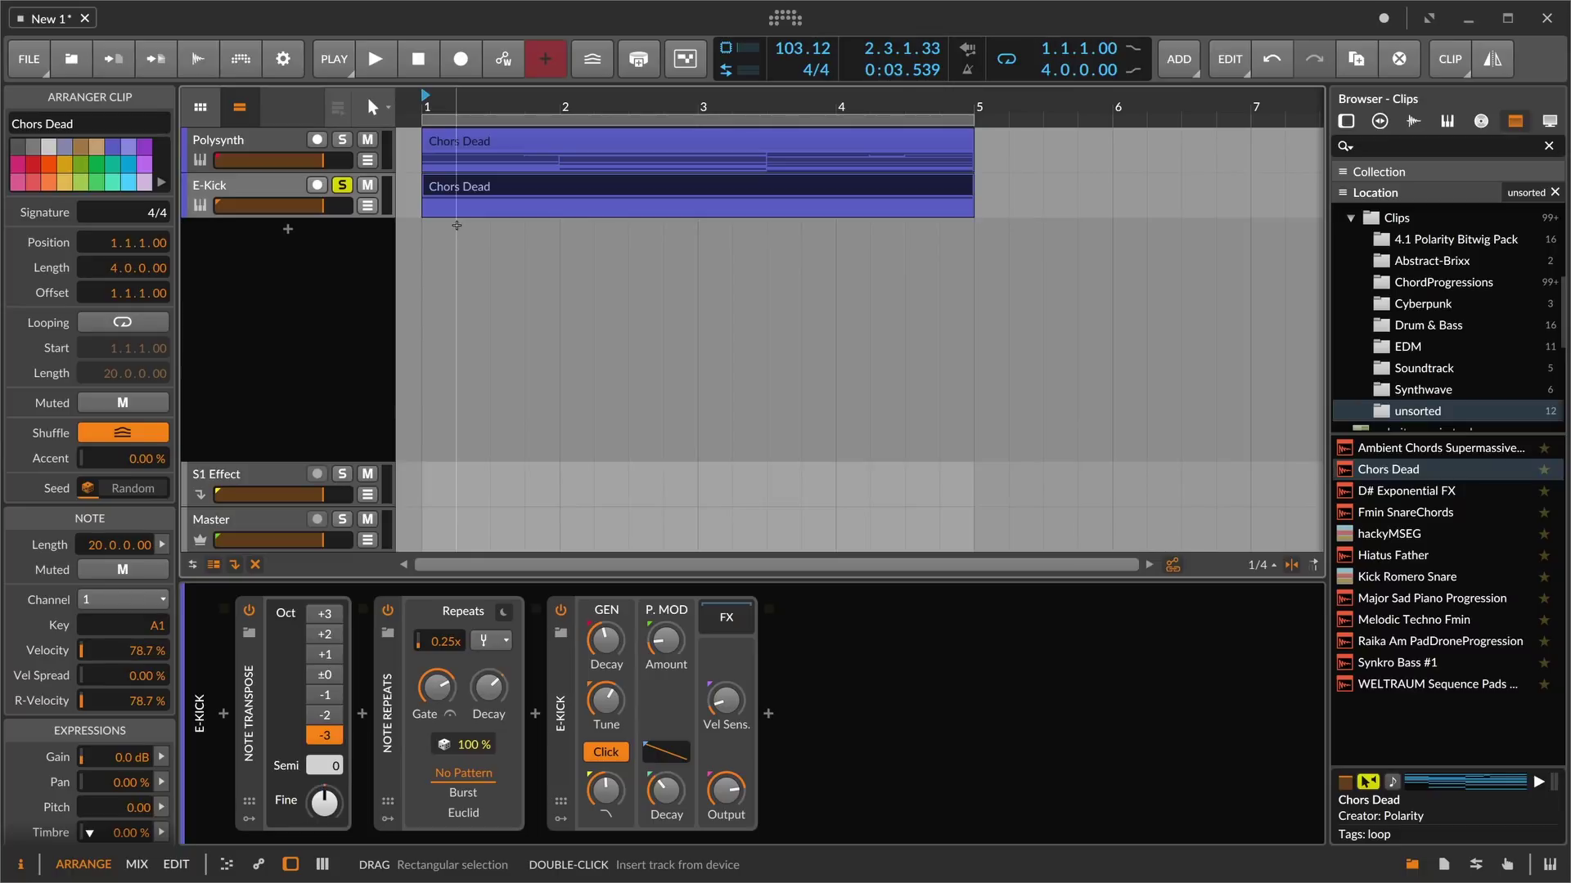
pyautogui.press('space')
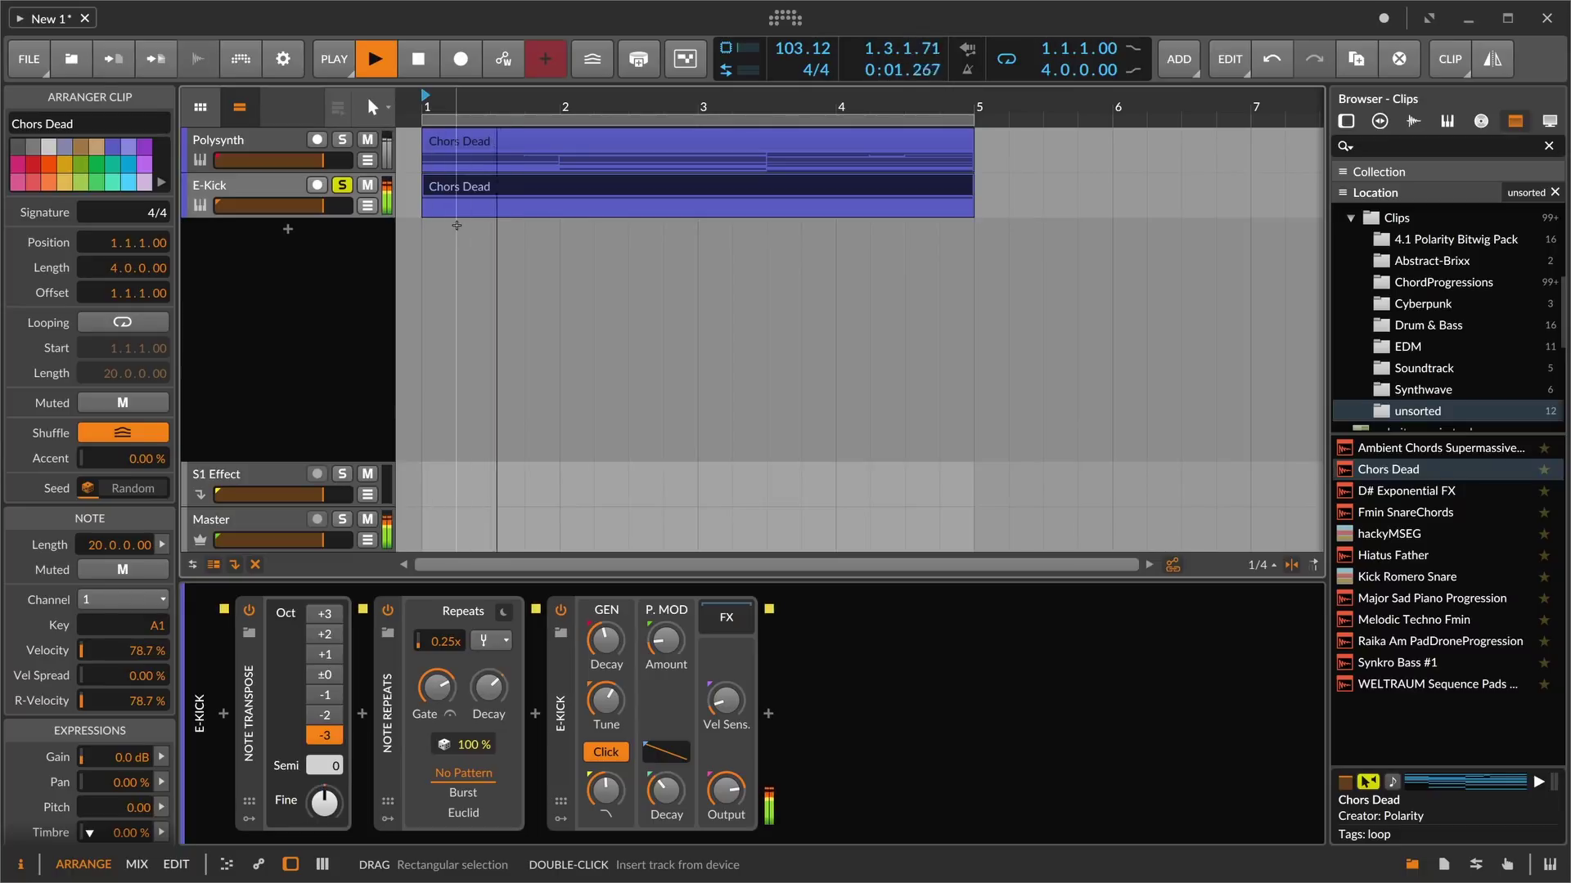
pyautogui.press('space')
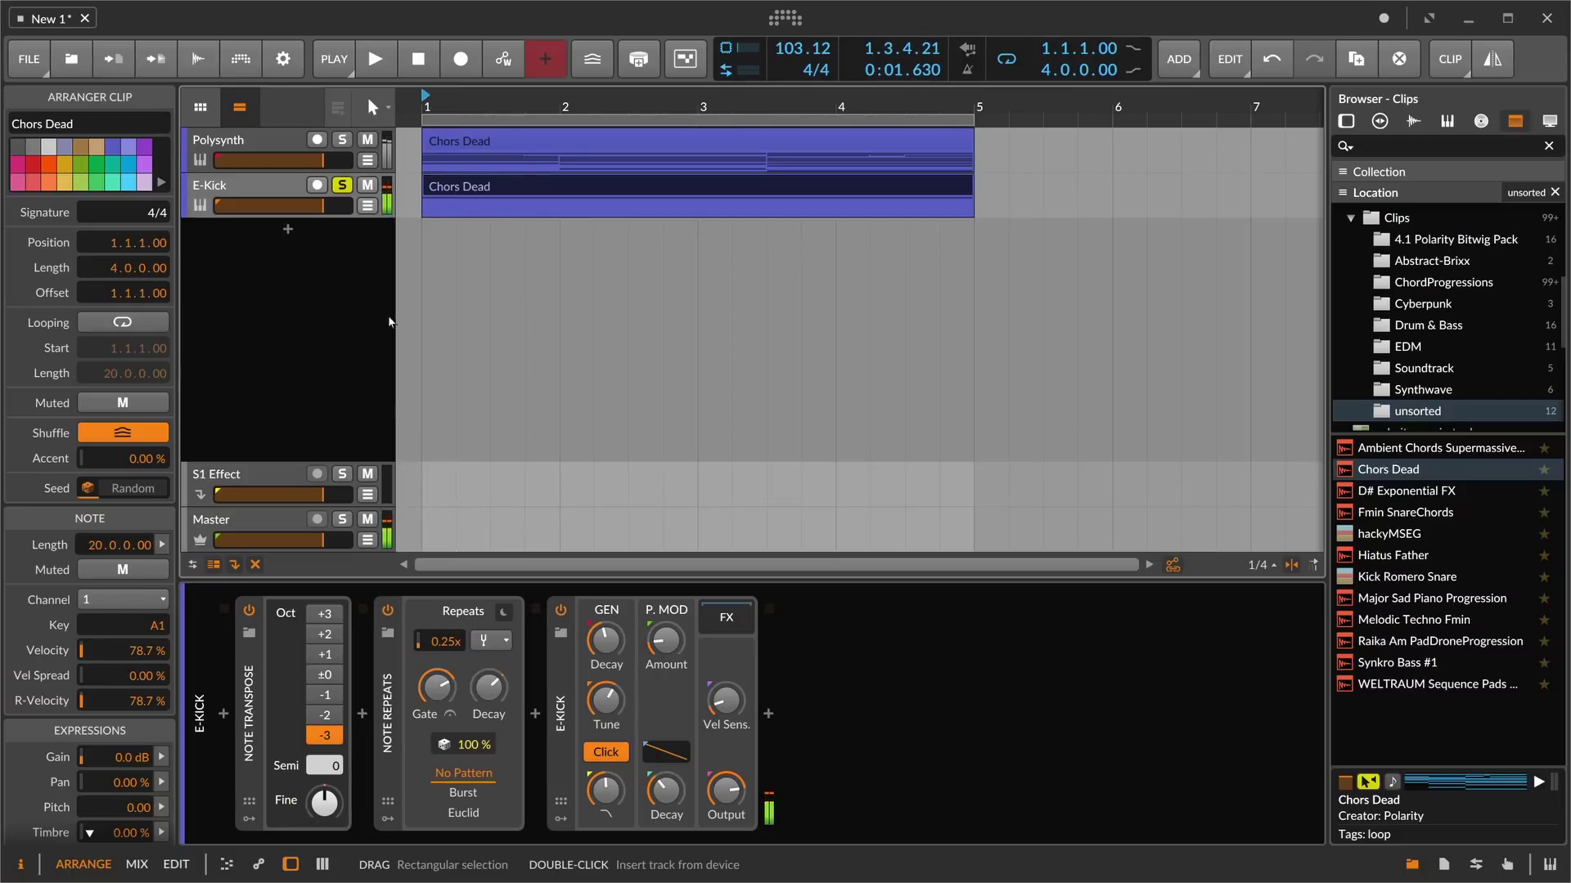
# - Play the kick clip and sweep the Note Repeats rate up to 25.03x, then bring it back down below 1x
pyautogui.press('space')
pyautogui.moveTo(447, 643); pyautogui.dragTo(448, 433)
pyautogui.doubleClick(444, 641)
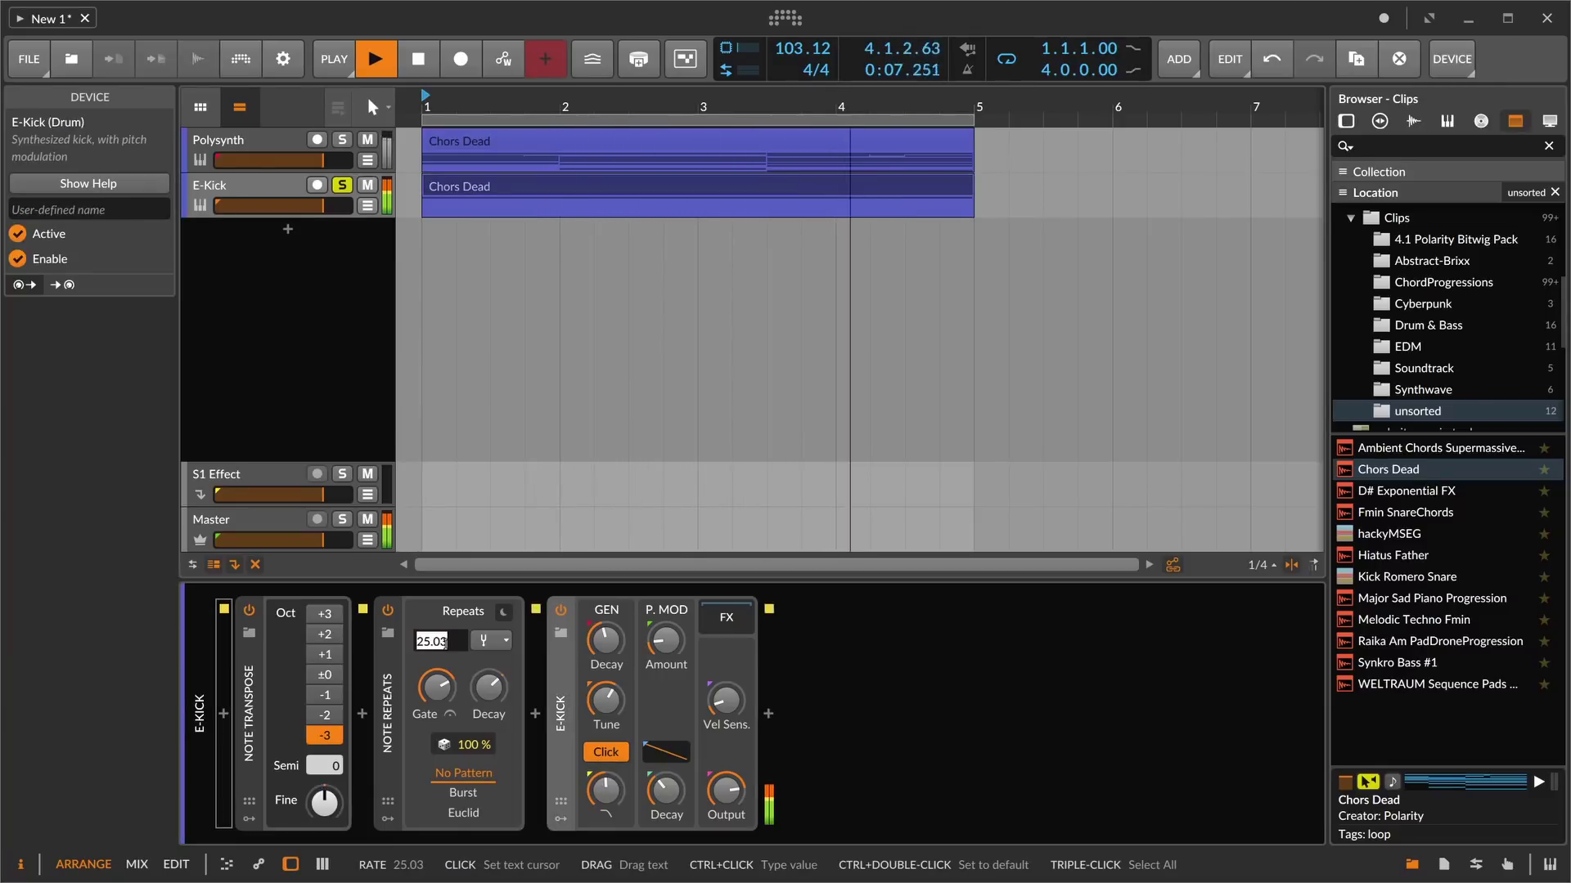
pyautogui.click(443, 641)
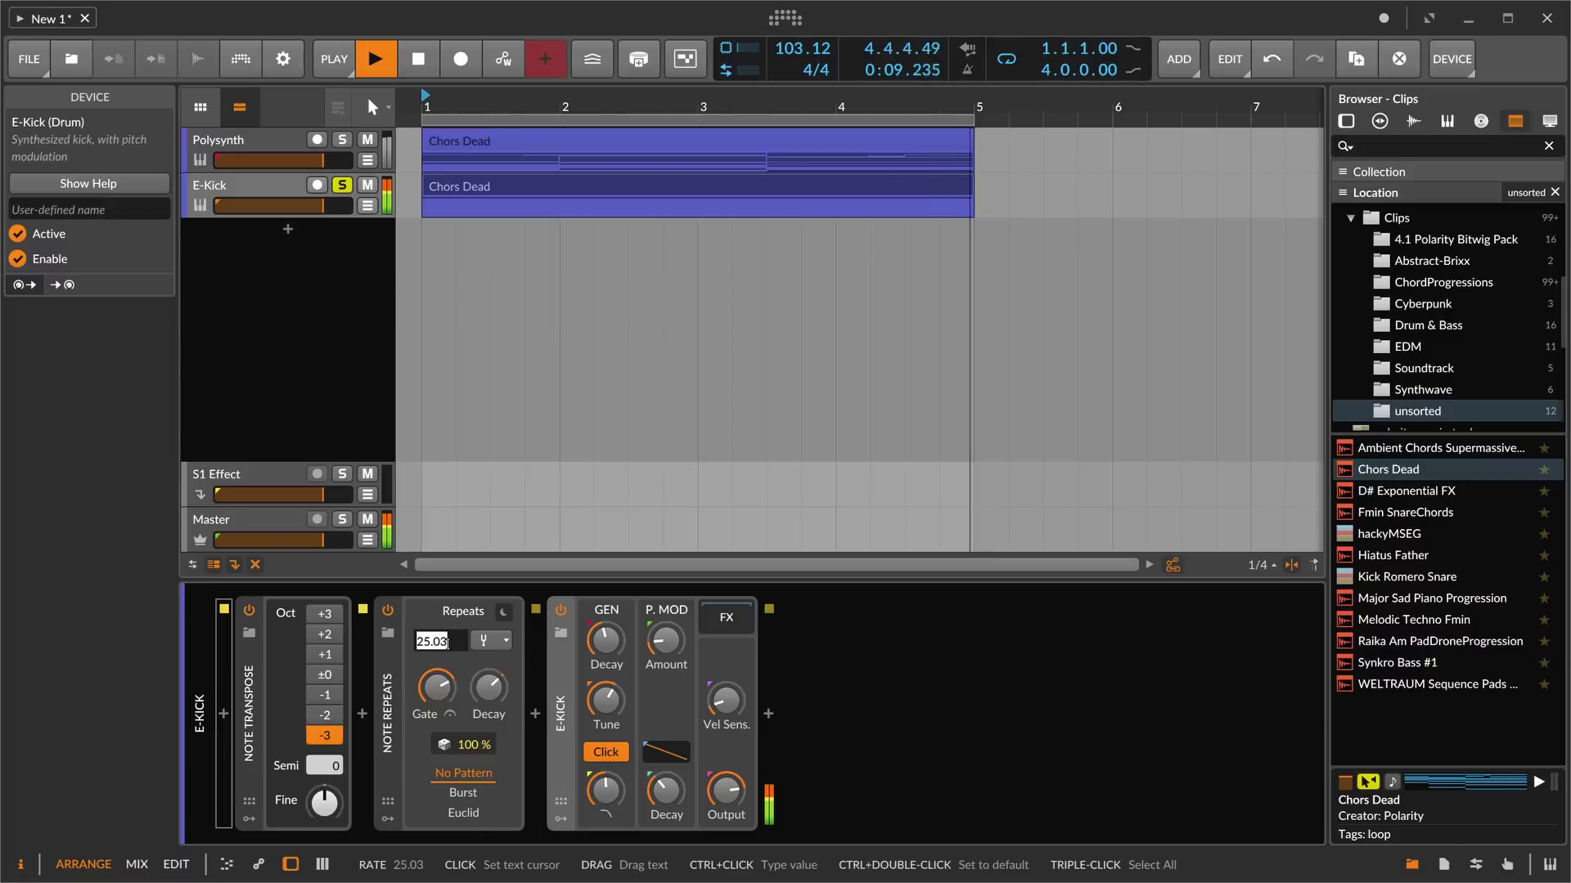
pyautogui.hotkey('ctrl', 'a')
pyautogui.write('0.5')
pyautogui.press('Return')
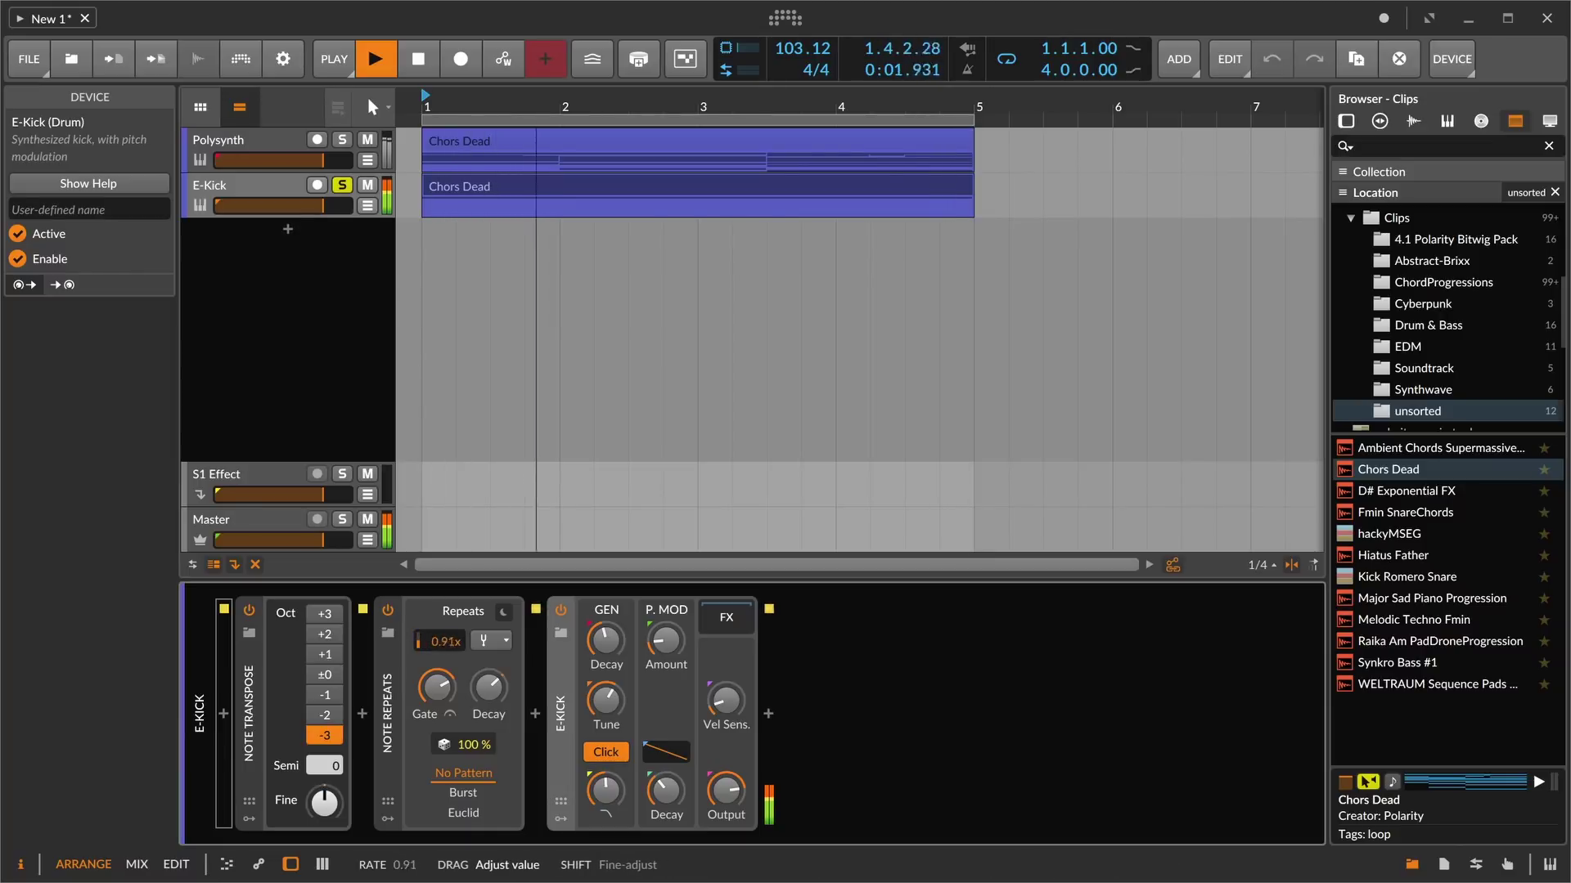
# - Set the Note Repeats rate to 0.25x and stop playback
pyautogui.doubleClick(443, 642)
pyautogui.write('0')
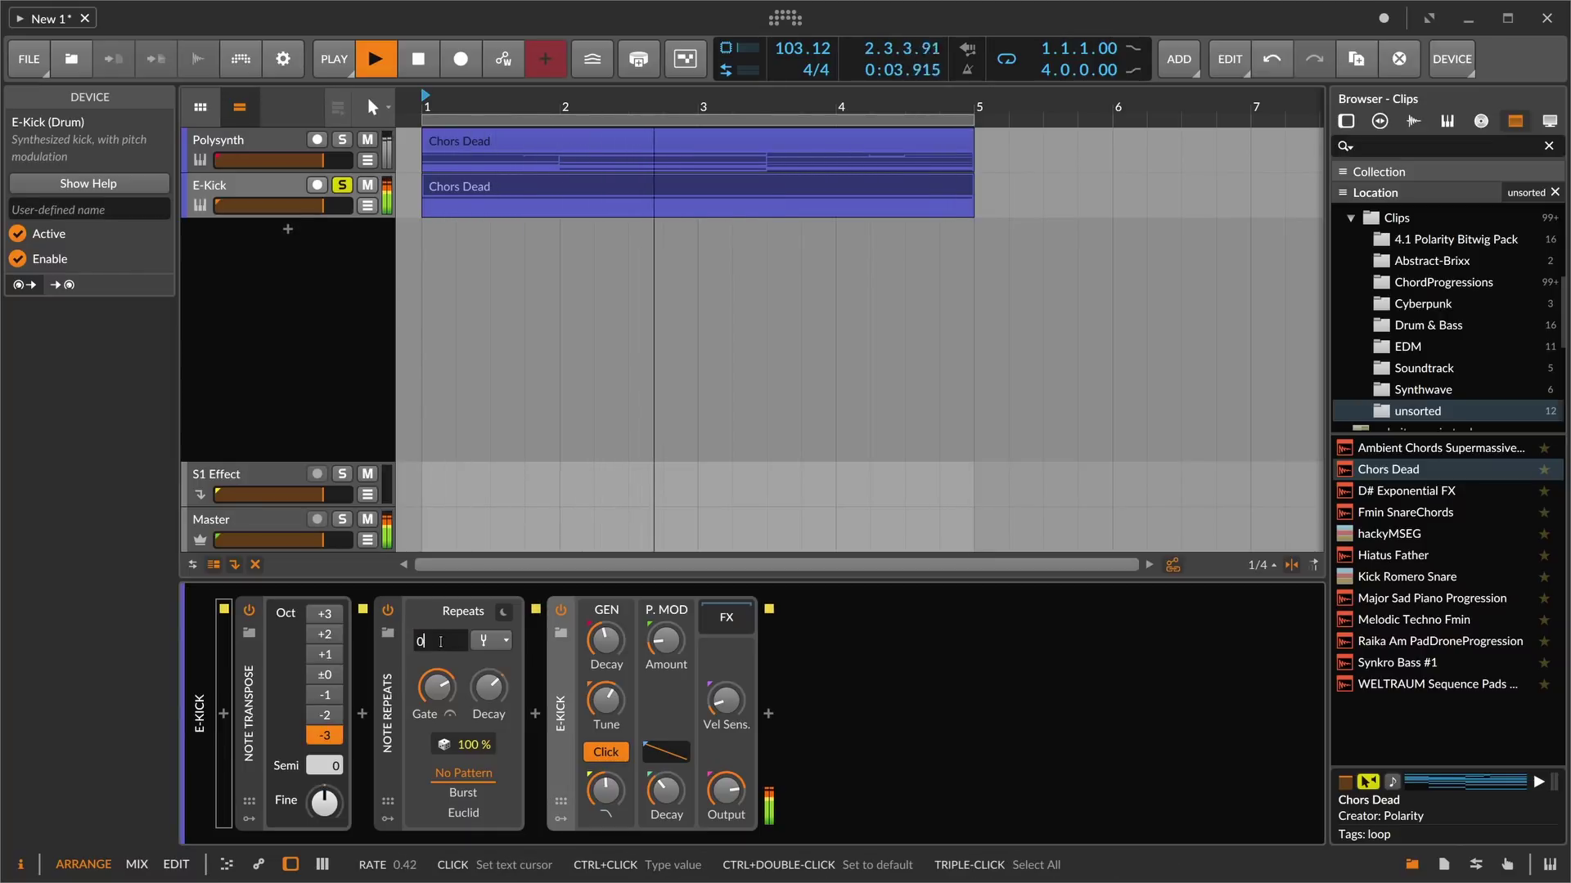
pyautogui.write('.25')
pyautogui.press('Return')
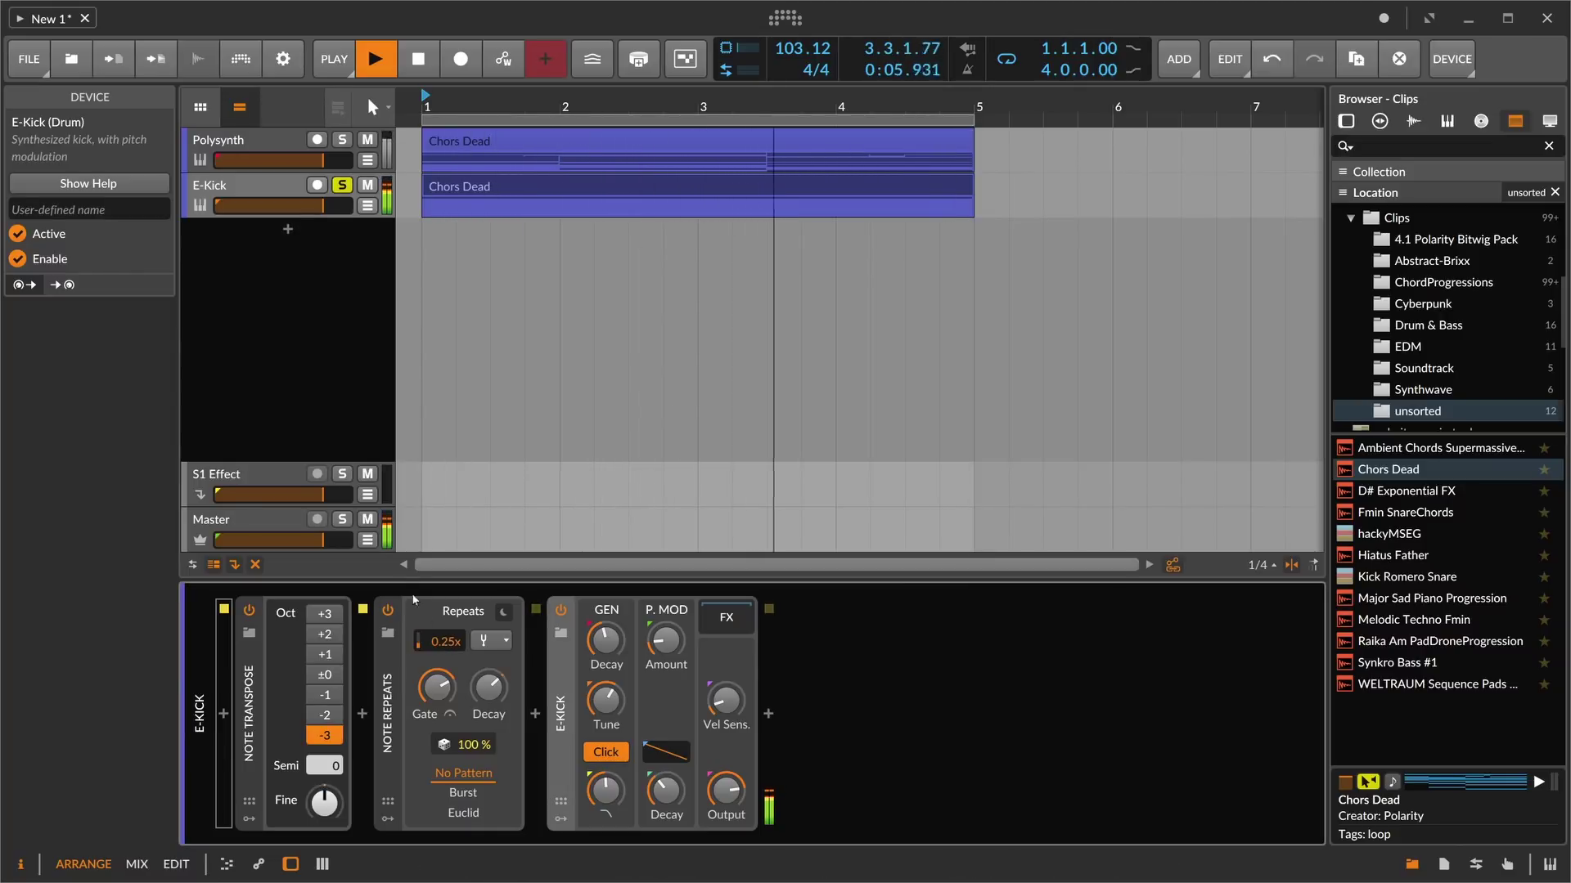
pyautogui.click(344, 399)
pyautogui.press('space')
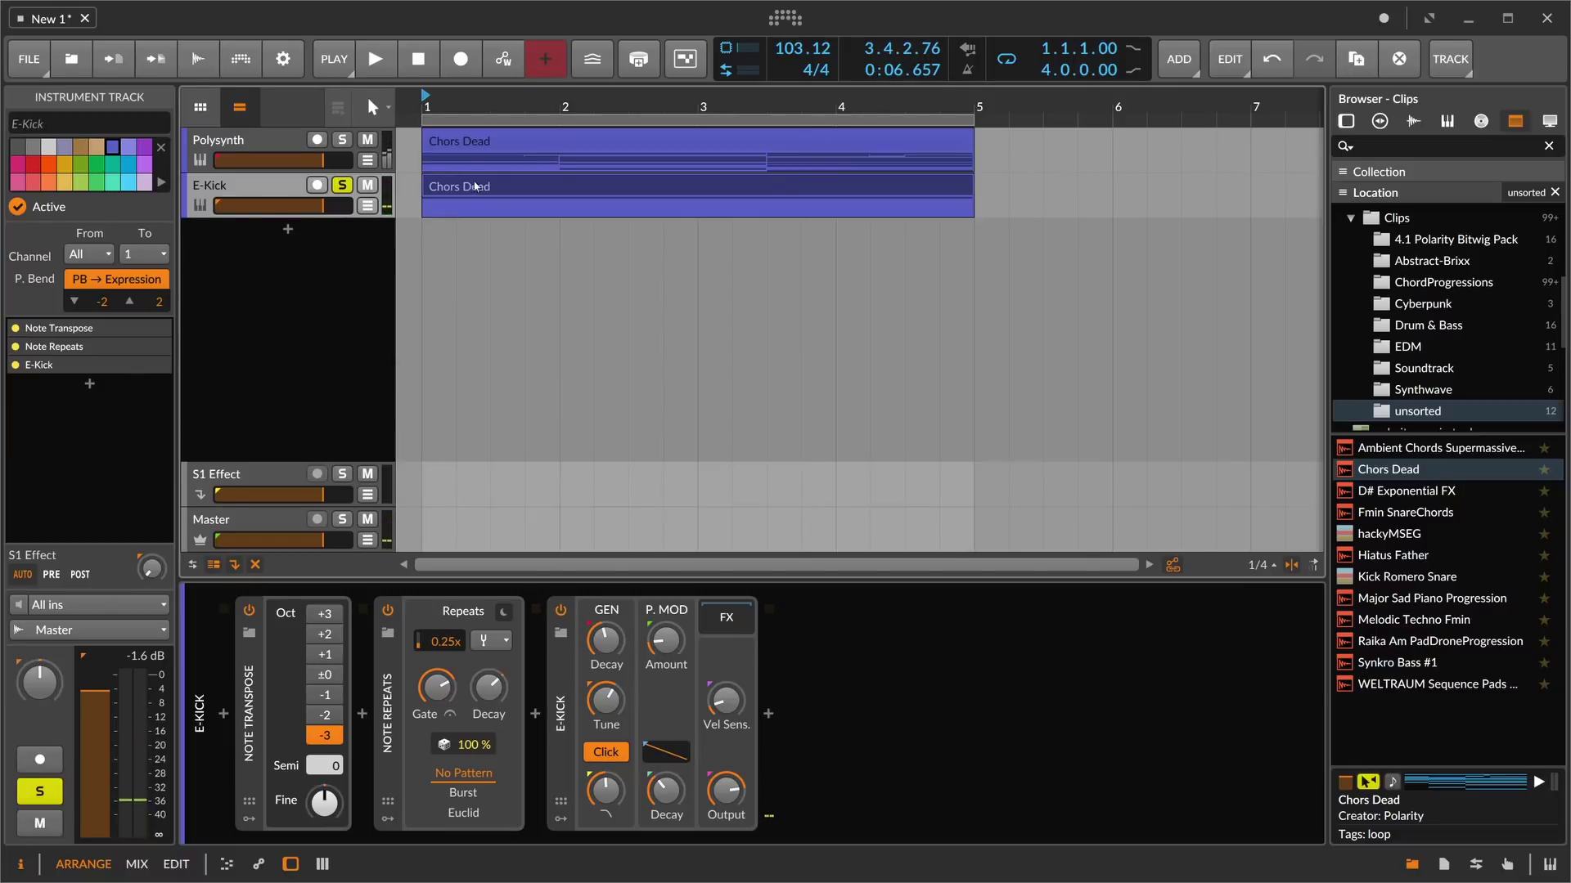
# - Solo the Polysynth track, open its Chors Dead clip in the note editor and select the first A3 note
pyautogui.click(464, 143)
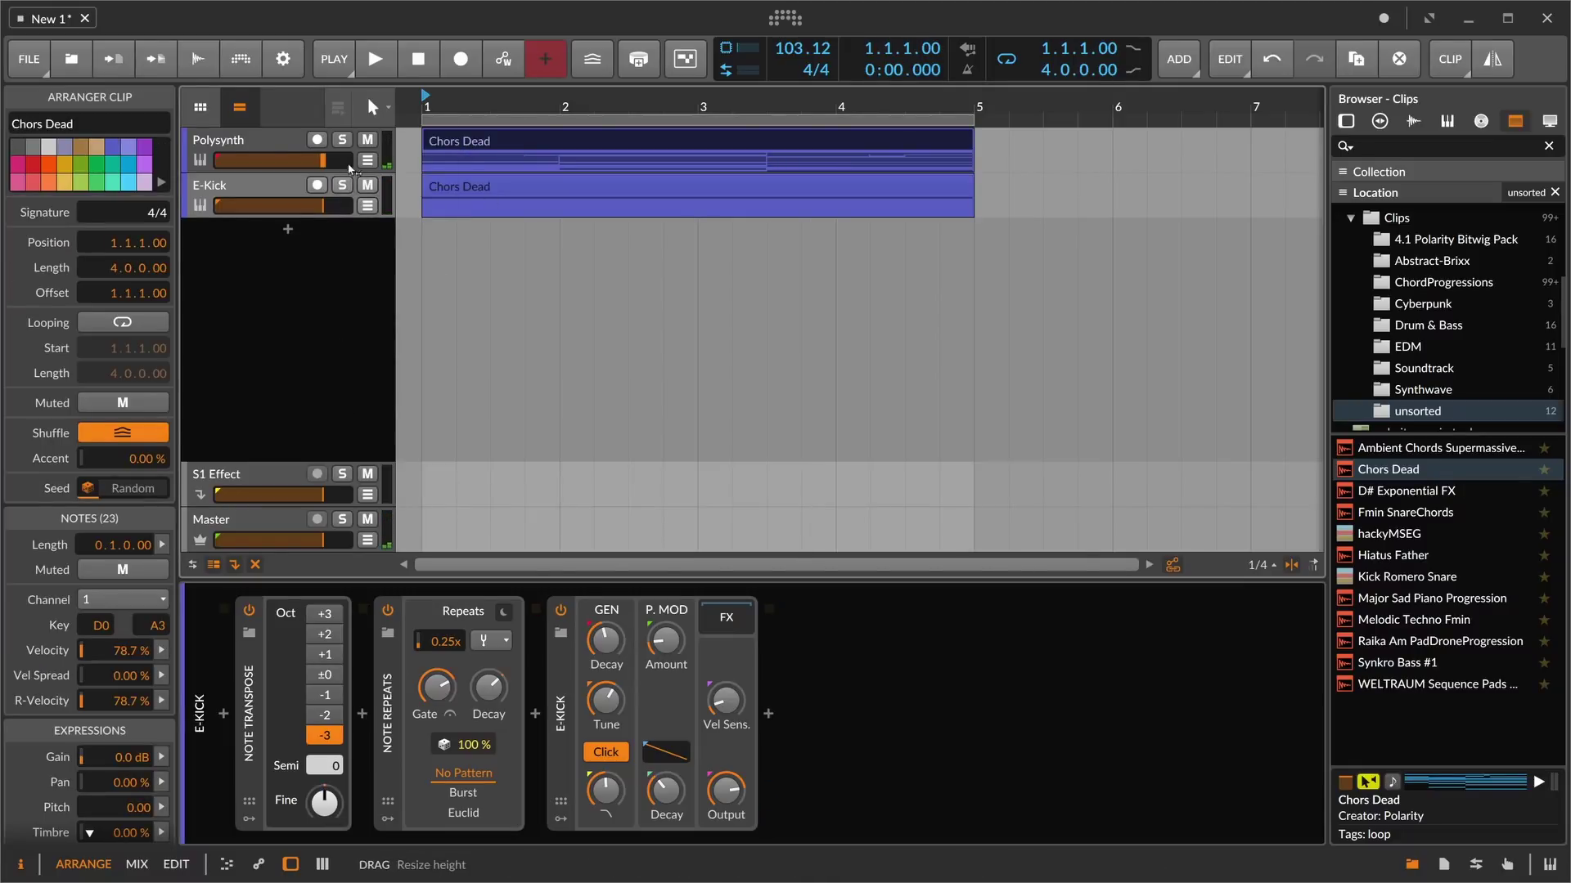
pyautogui.click(292, 150)
pyautogui.click(342, 139)
pyautogui.doubleClick(466, 151)
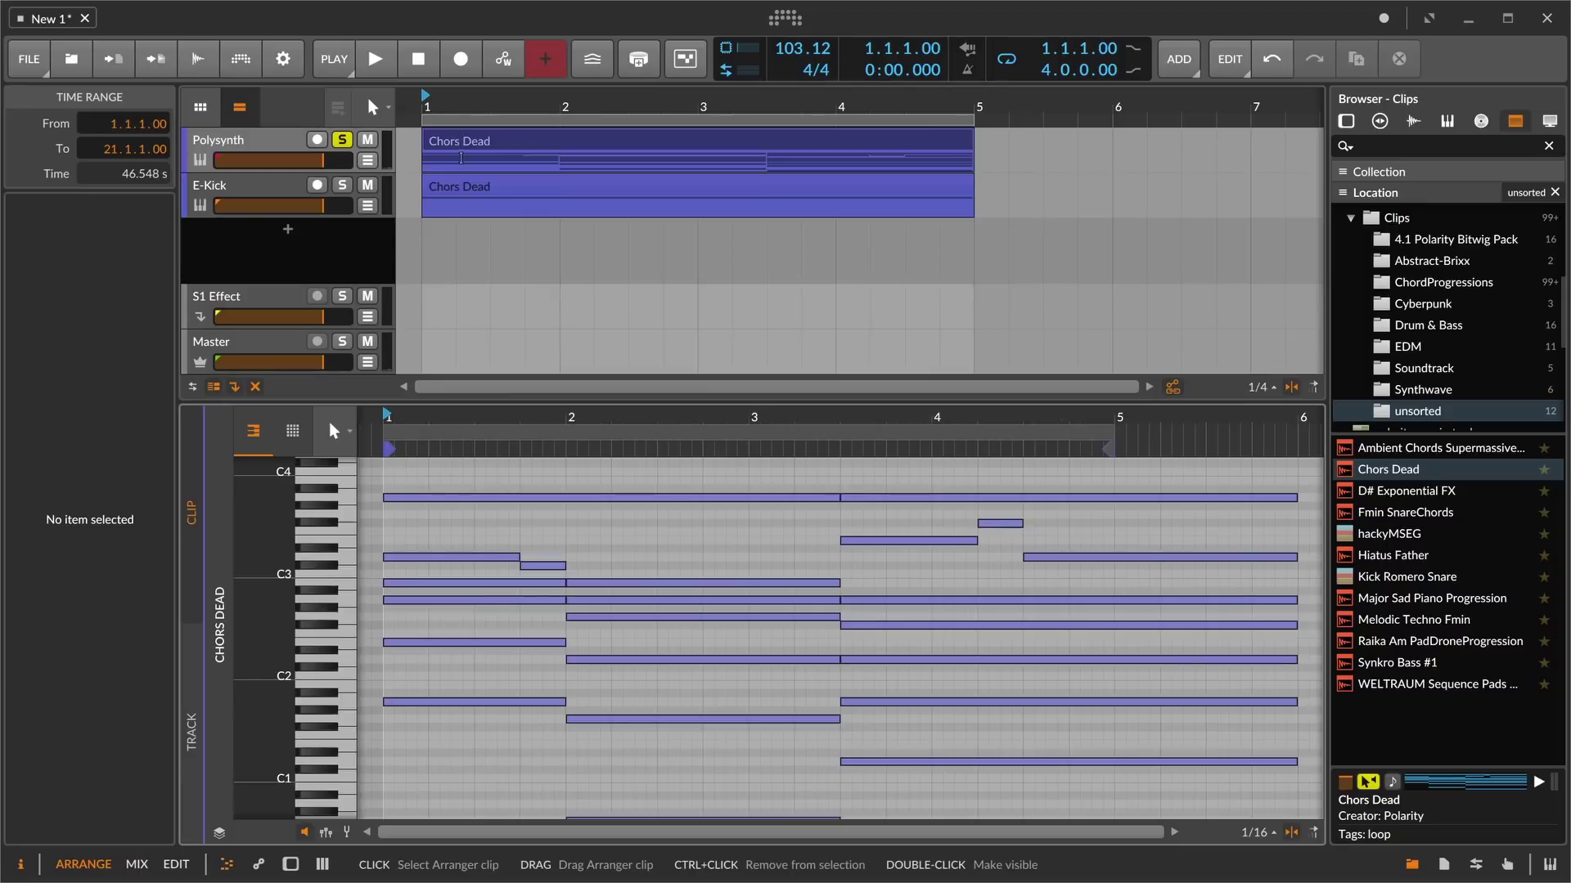
pyautogui.moveTo(468, 458); pyautogui.dragTo(999, 528)
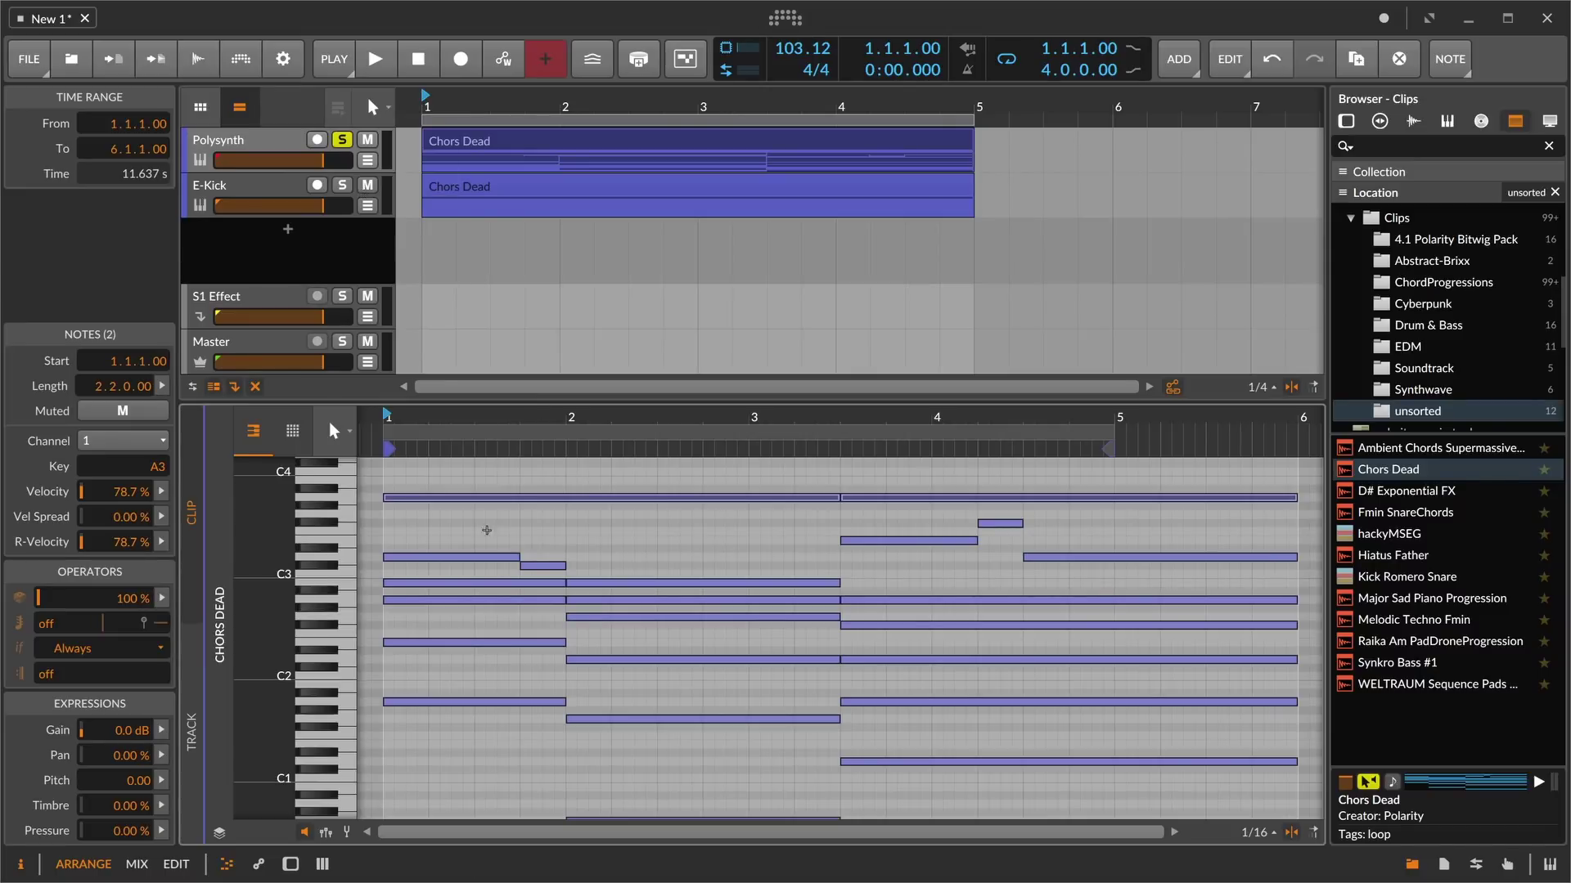
pyautogui.moveTo(442, 484); pyautogui.dragTo(644, 522)
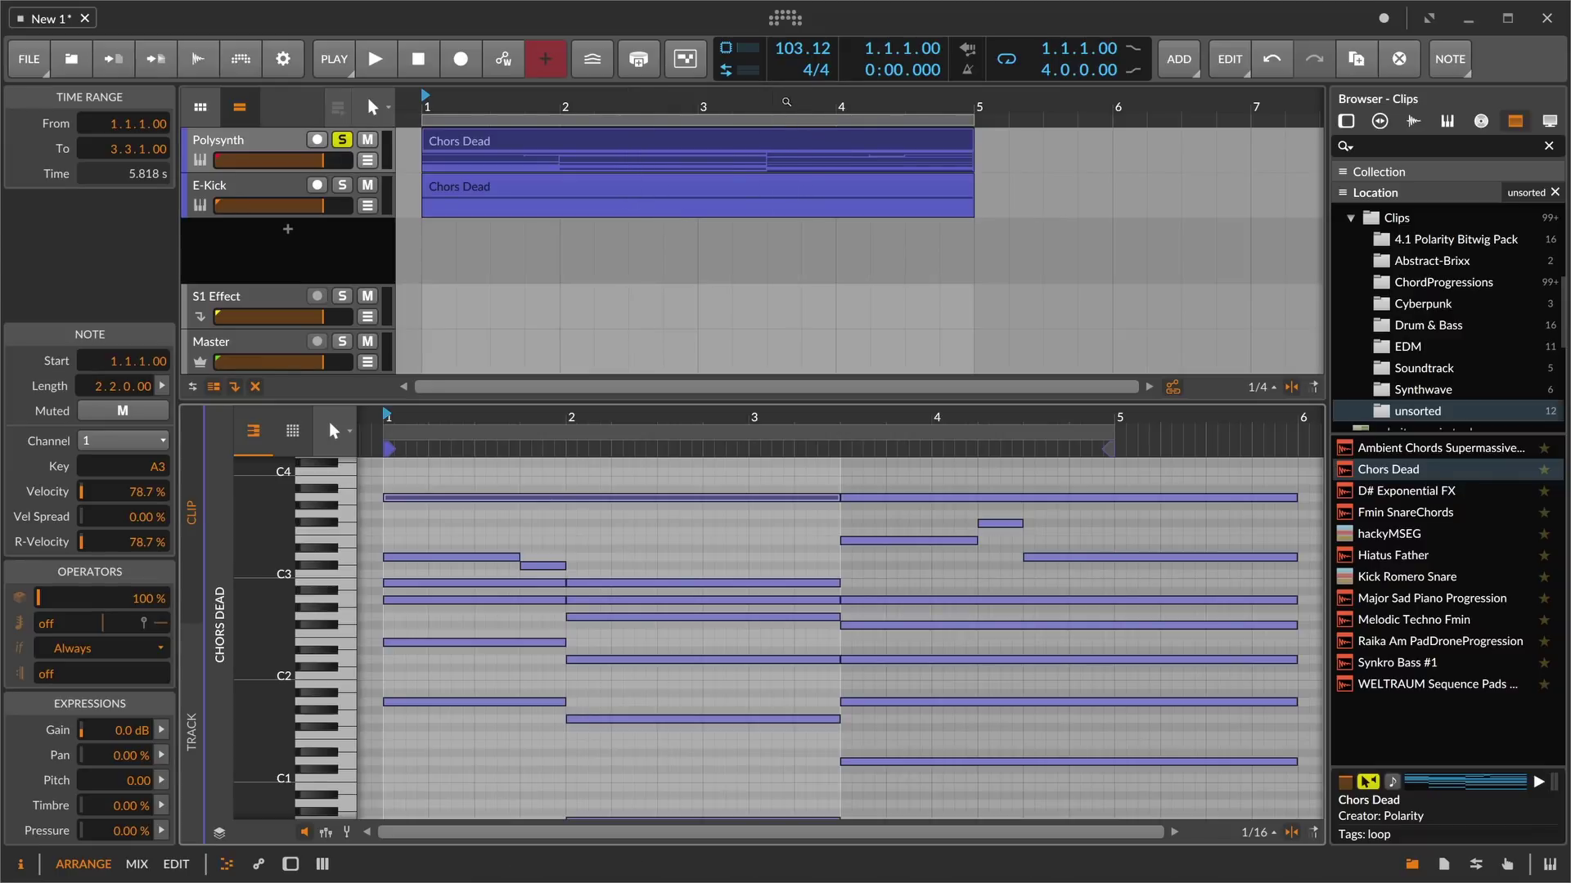
# - Set the project tempo to 103.12 BPM by entering a note pitch as its value
pyautogui.doubleClick(781, 61)
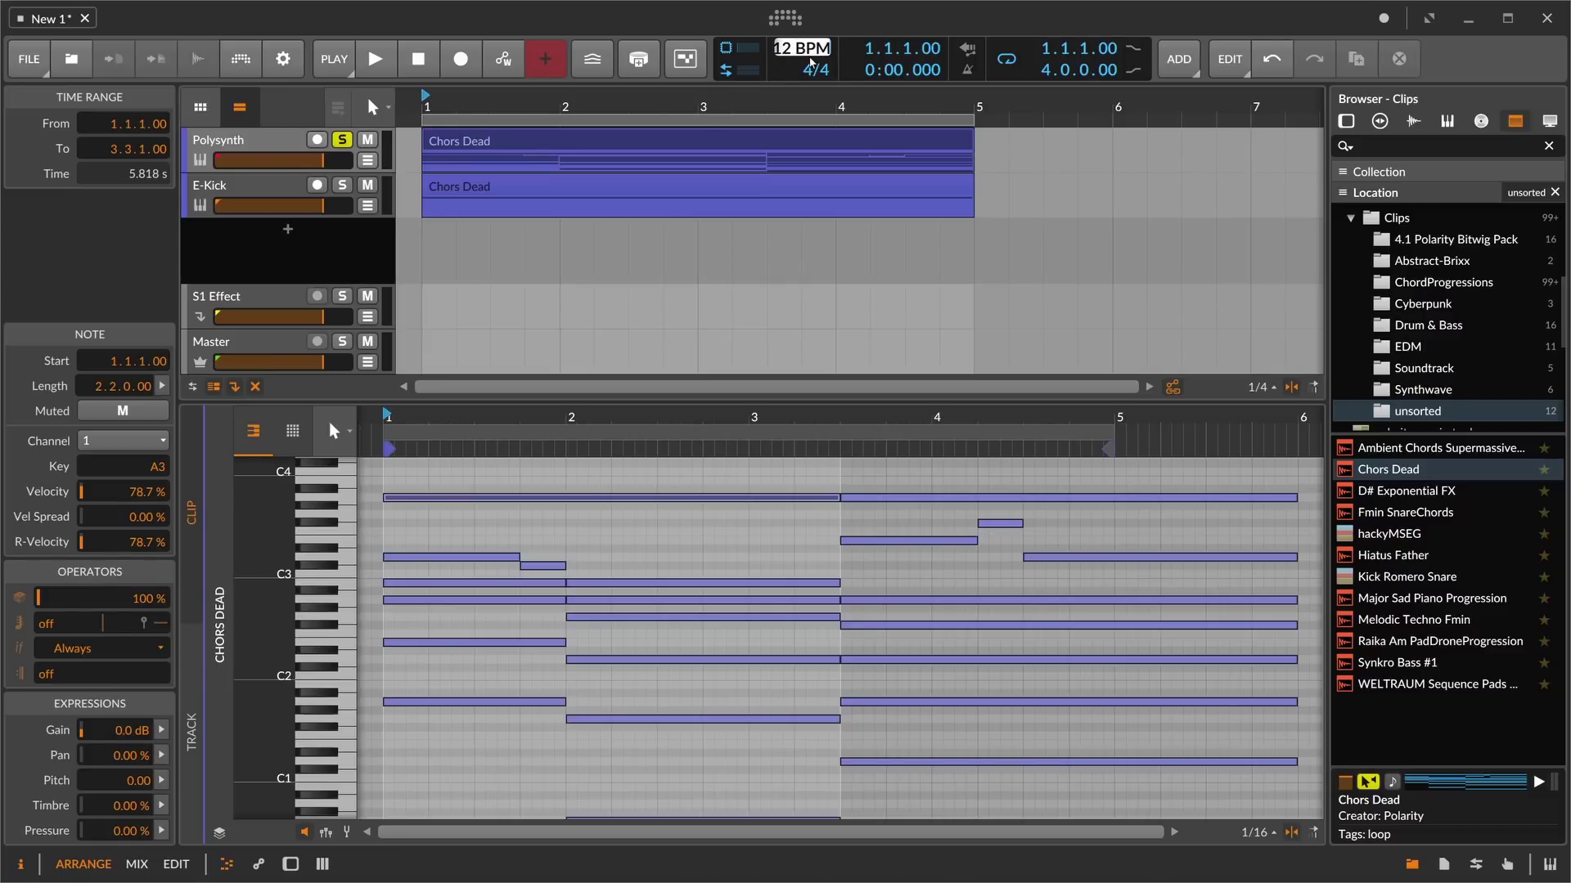
pyautogui.write('C-5')
pyautogui.press('Return')
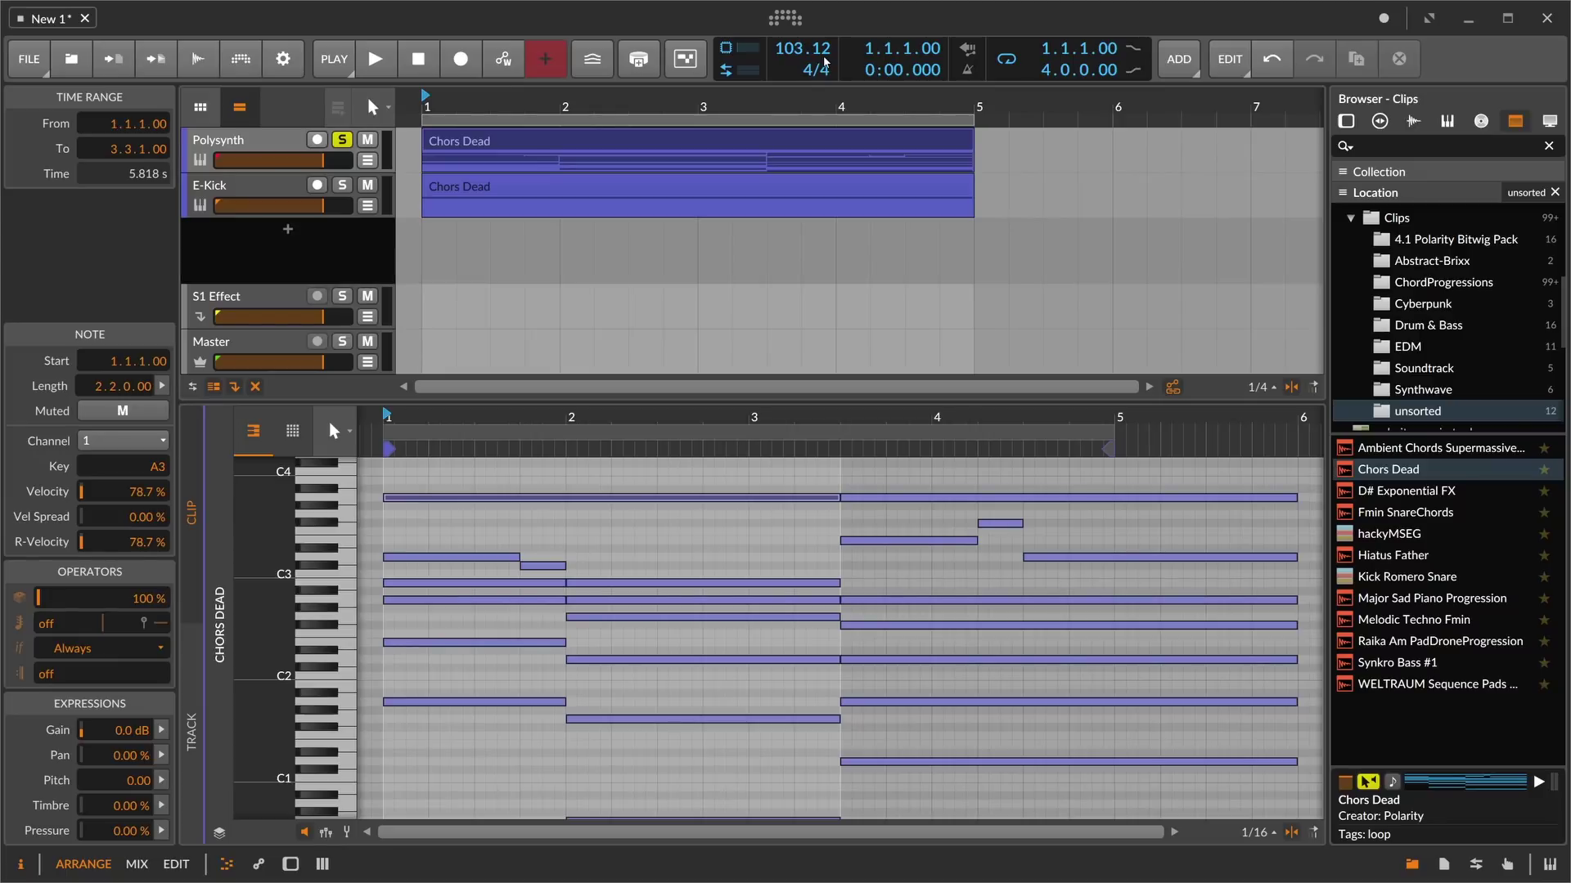
# - Show the E-Kick track's device chain, reopen the Polysynth Chors Dead clip and examine its first A3 note
pyautogui.doubleClick(331, 193)
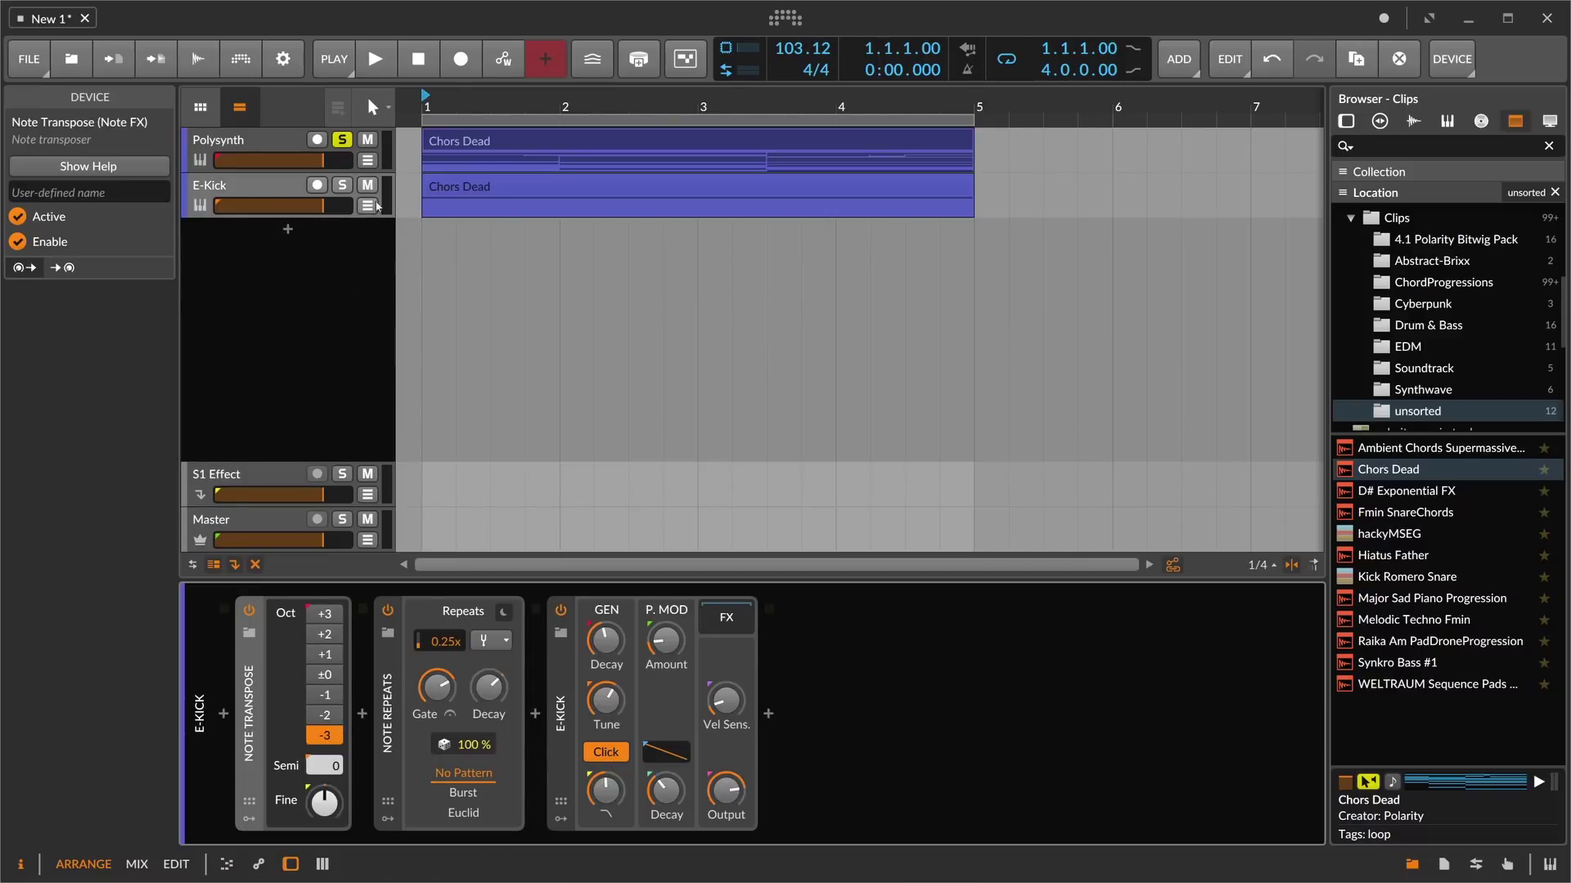
pyautogui.doubleClick(498, 207)
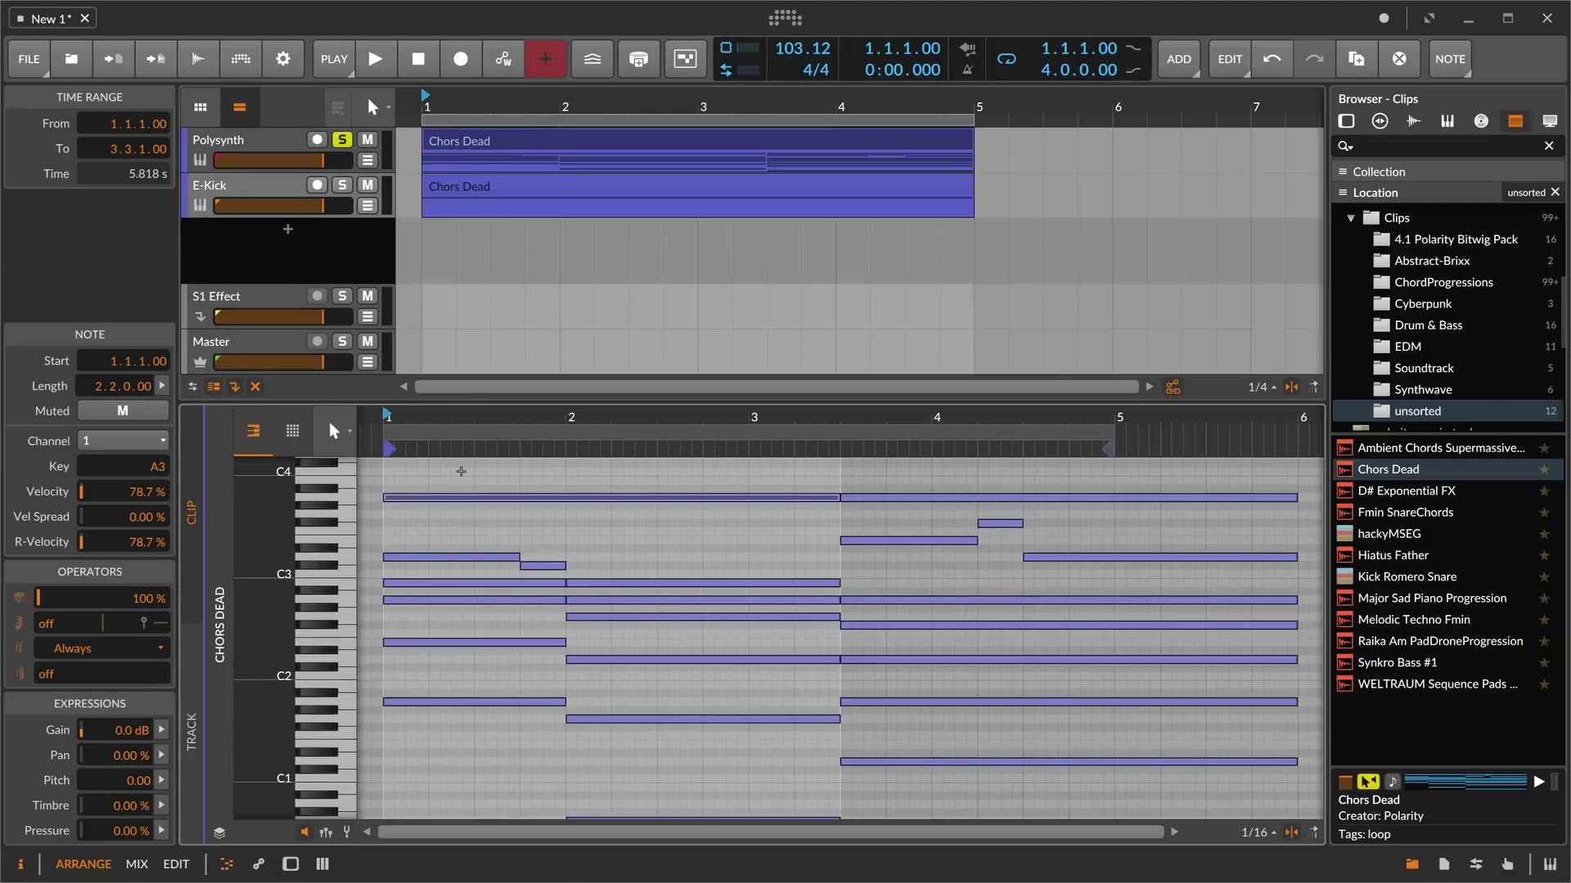
pyautogui.click(450, 484)
pyautogui.click(446, 497)
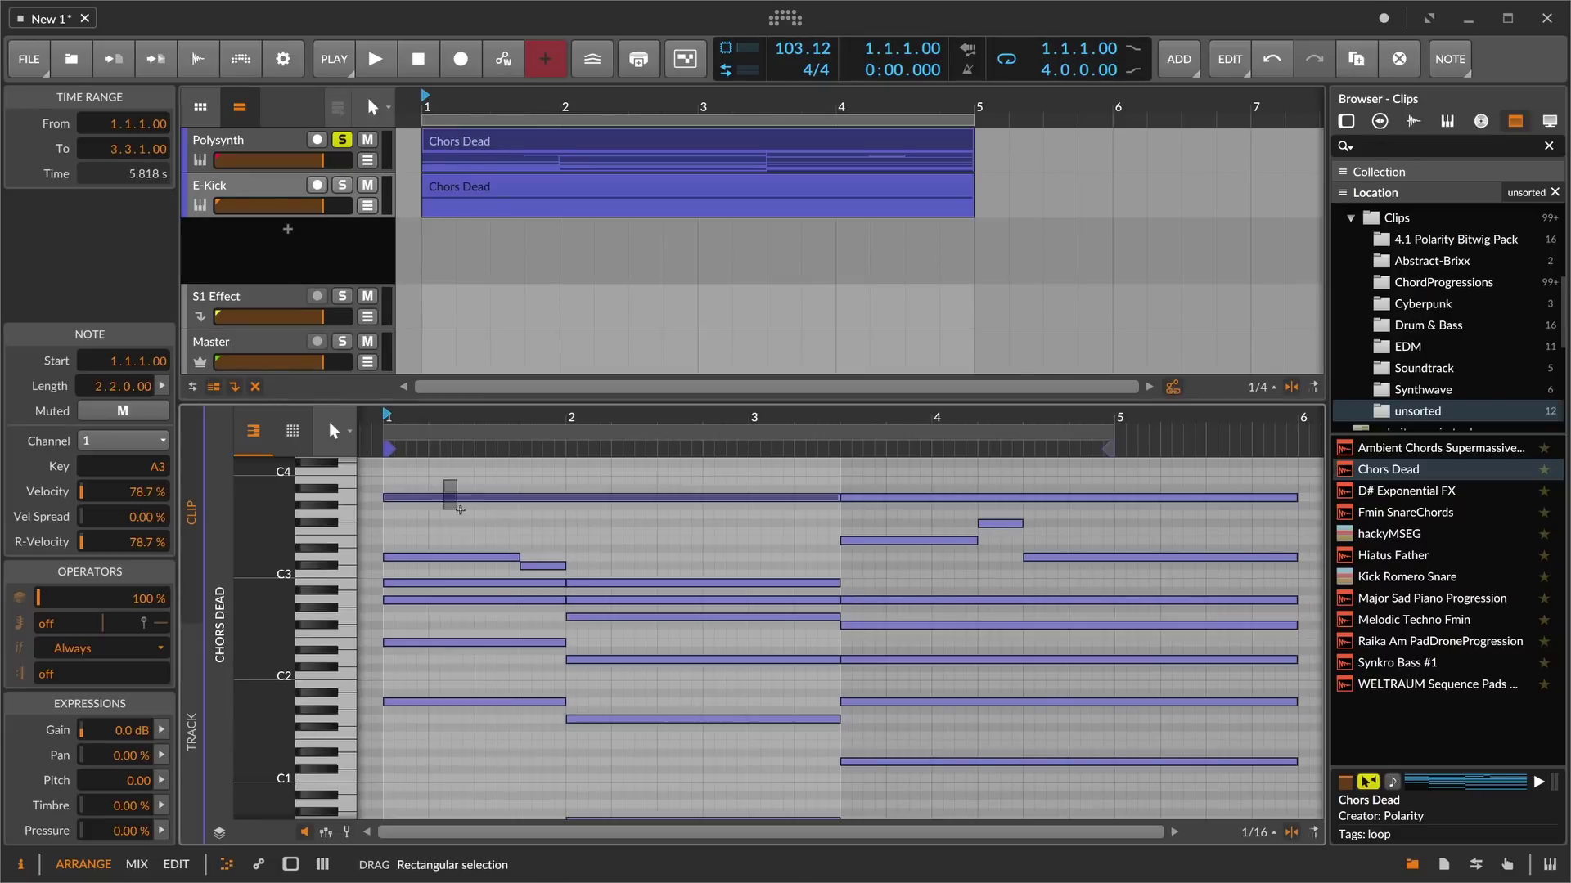
# - Solo the E-Kick track together with Polysynth, play both with the E-Kick devices shown, and stop playback
pyautogui.click(342, 185)
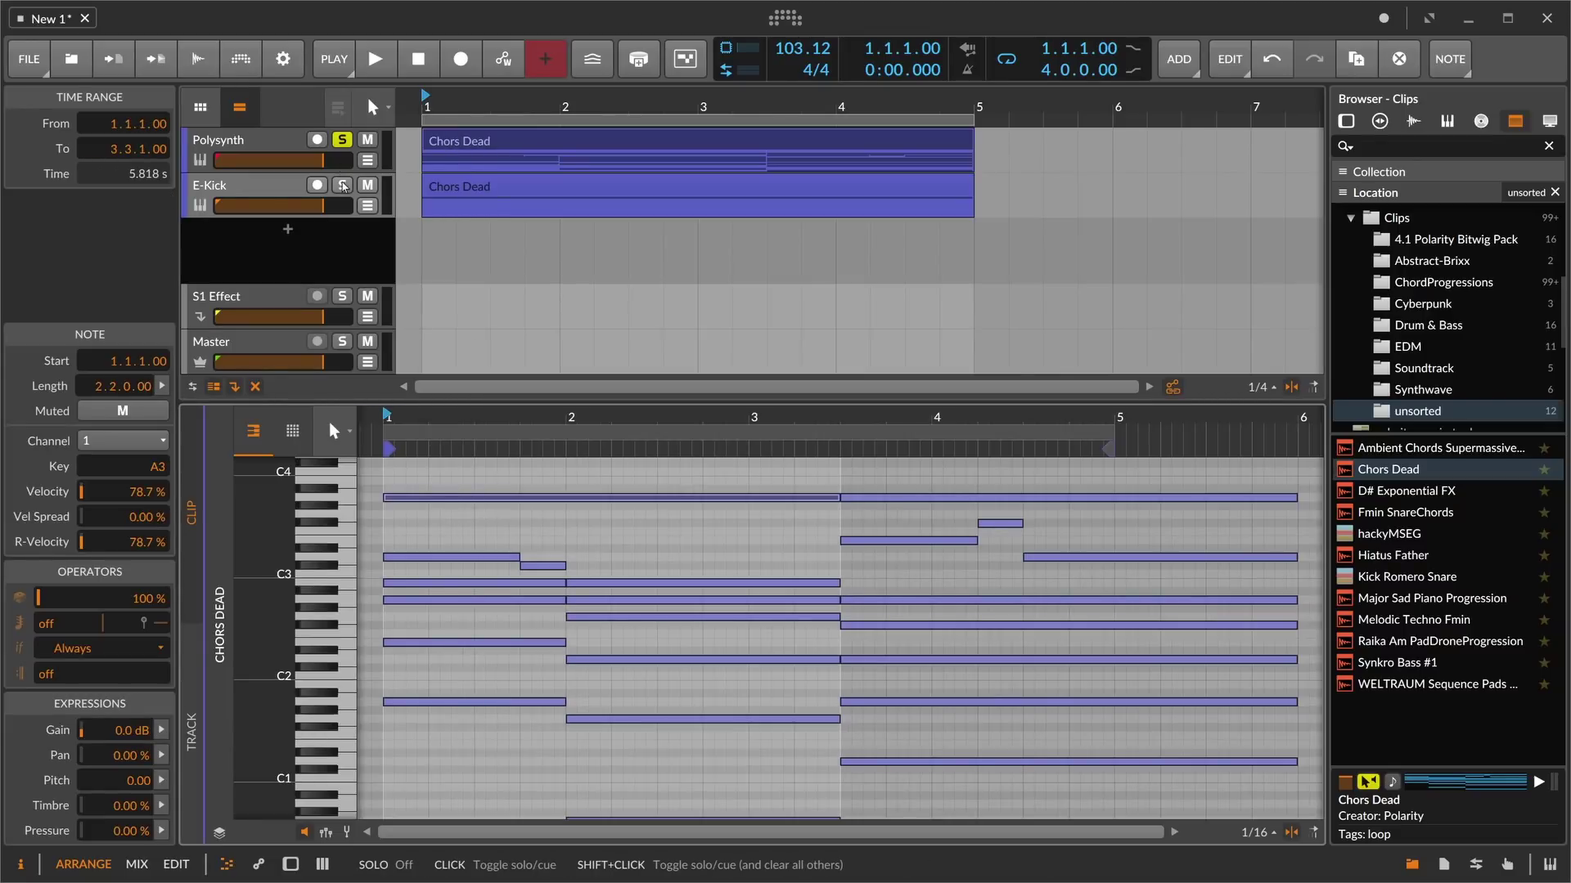
pyautogui.press('space')
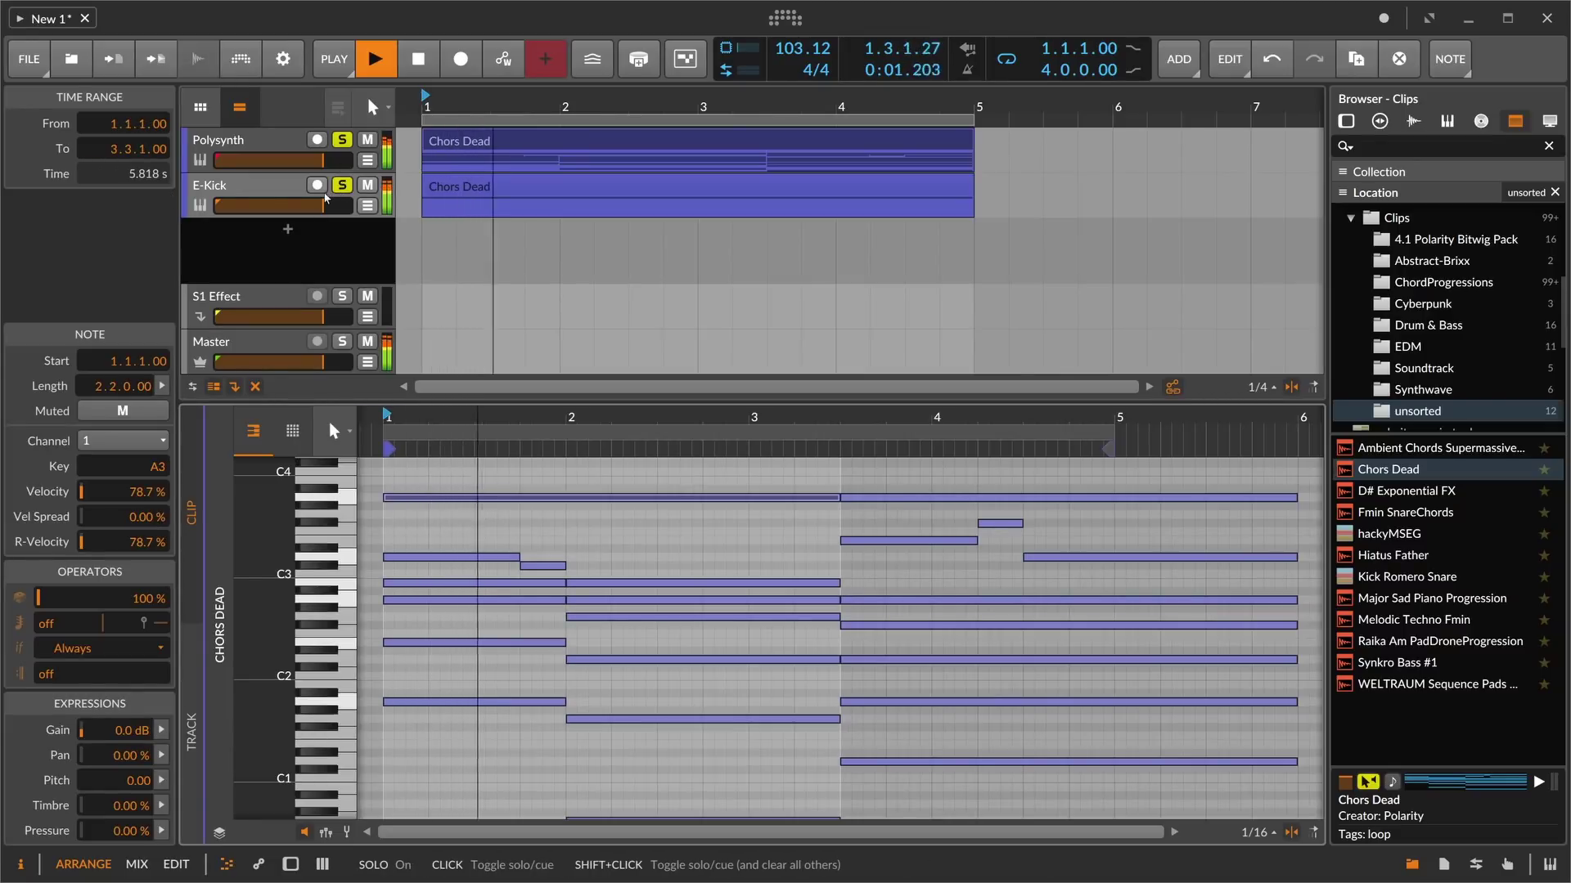
pyautogui.click(448, 193)
pyautogui.press('d')
pyautogui.click(347, 196)
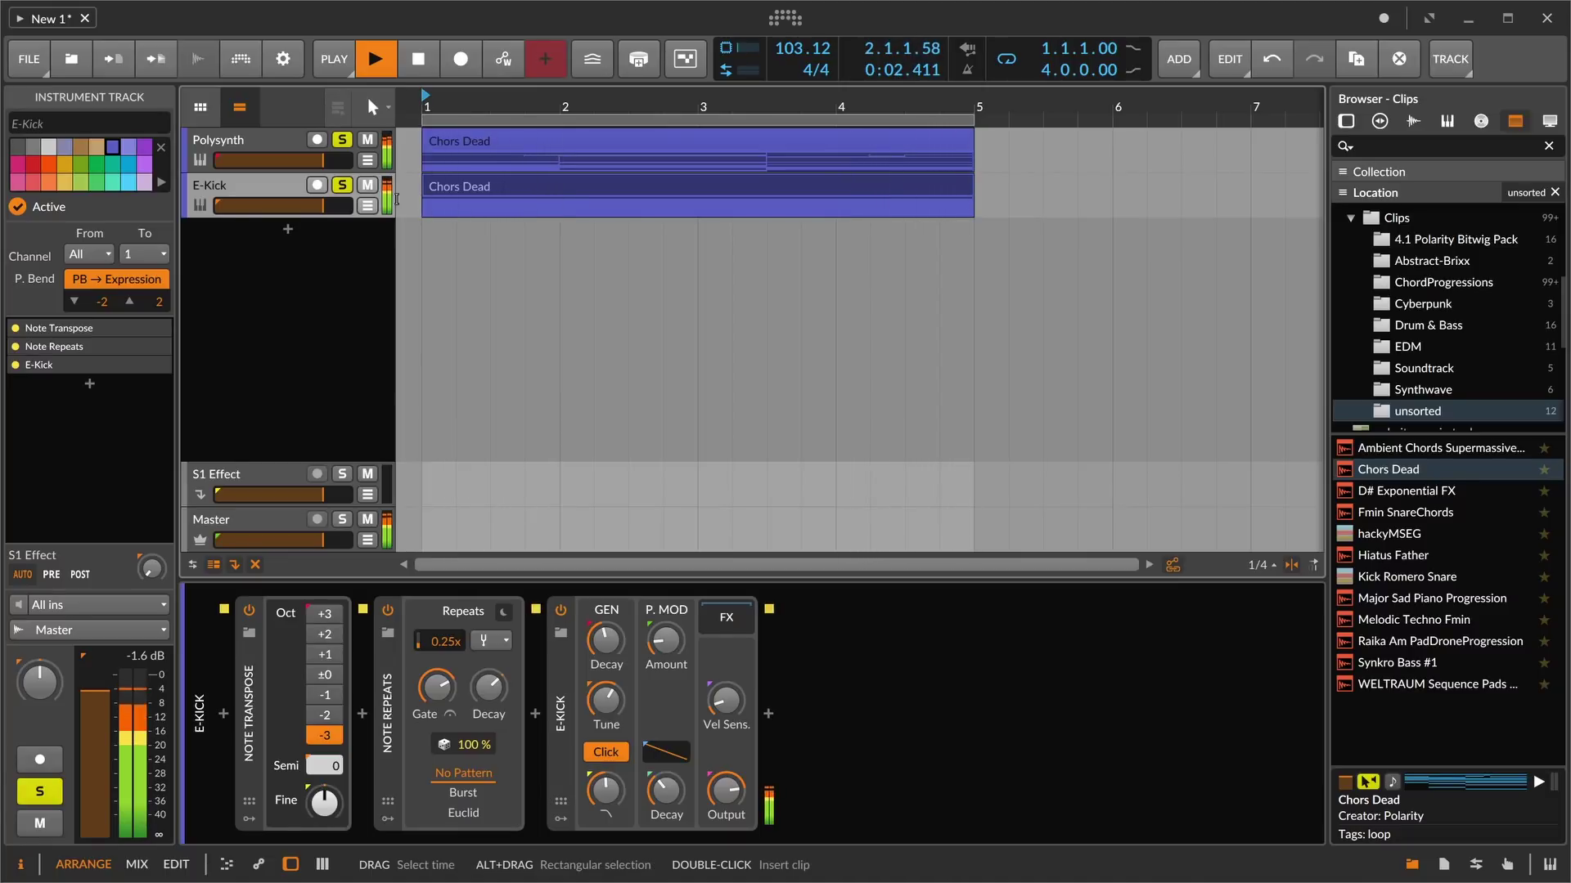
pyautogui.press('space')
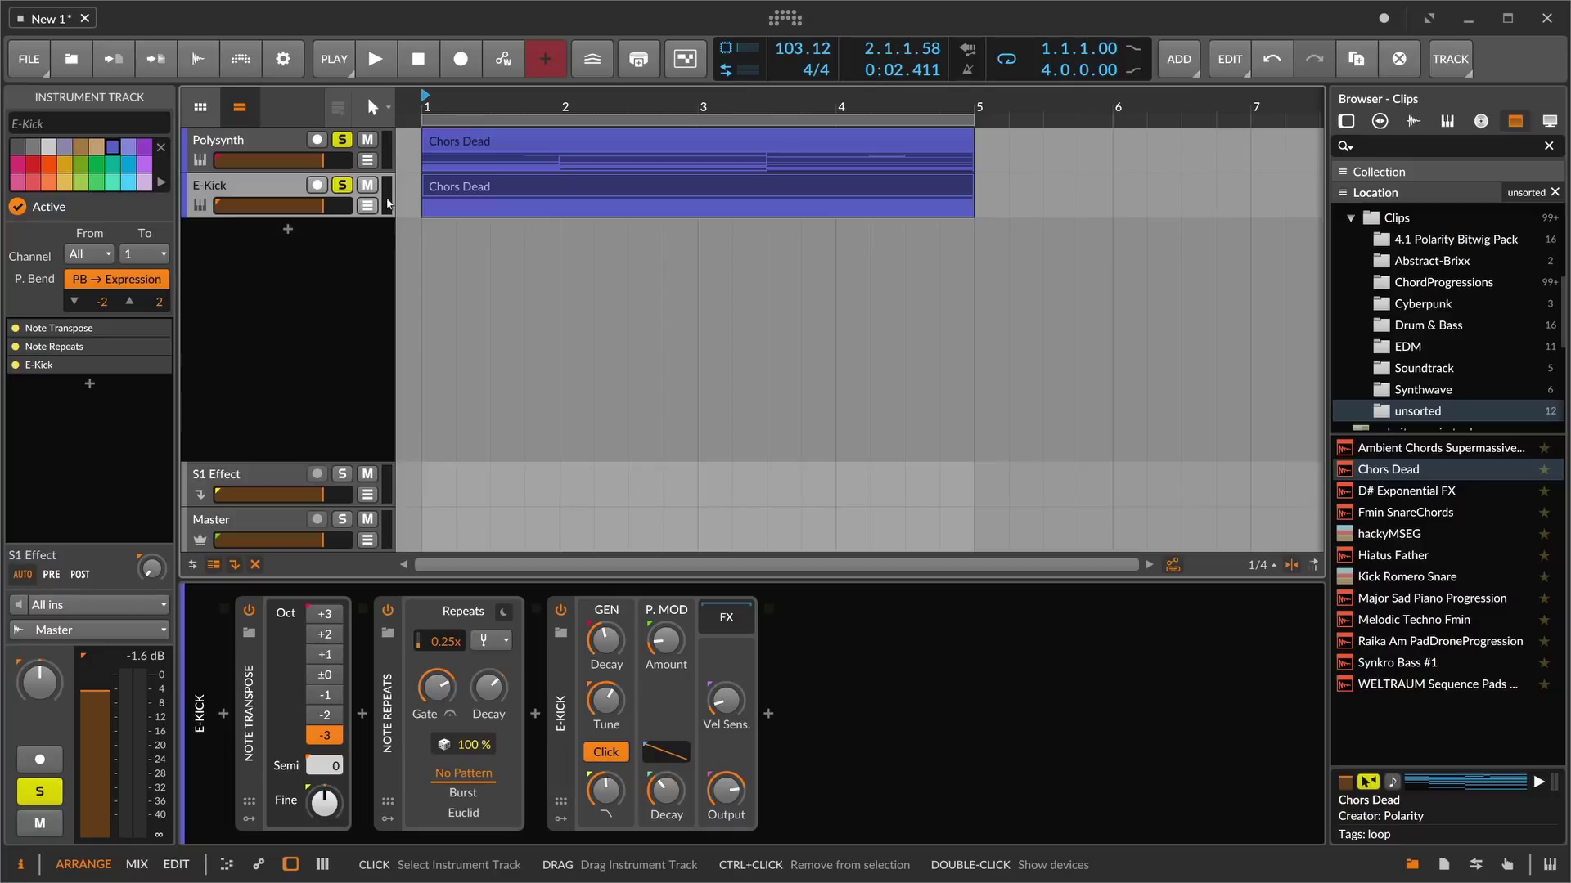
# - Duplicate the E-Kick track together with its Chors Dead clip
pyautogui.doubleClick(443, 153)
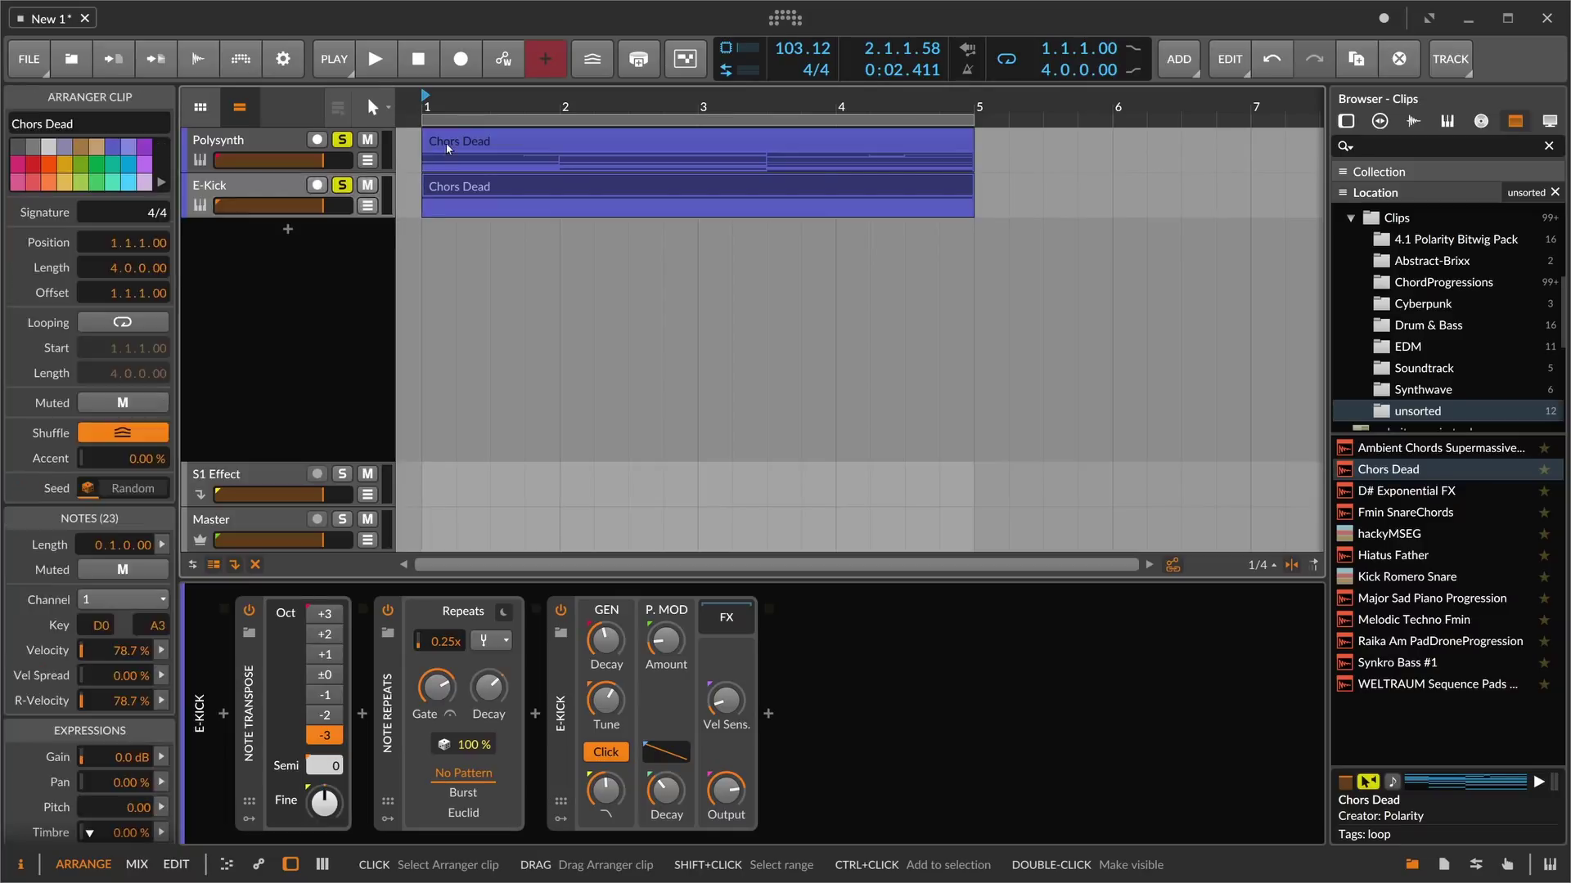
pyautogui.click(245, 197)
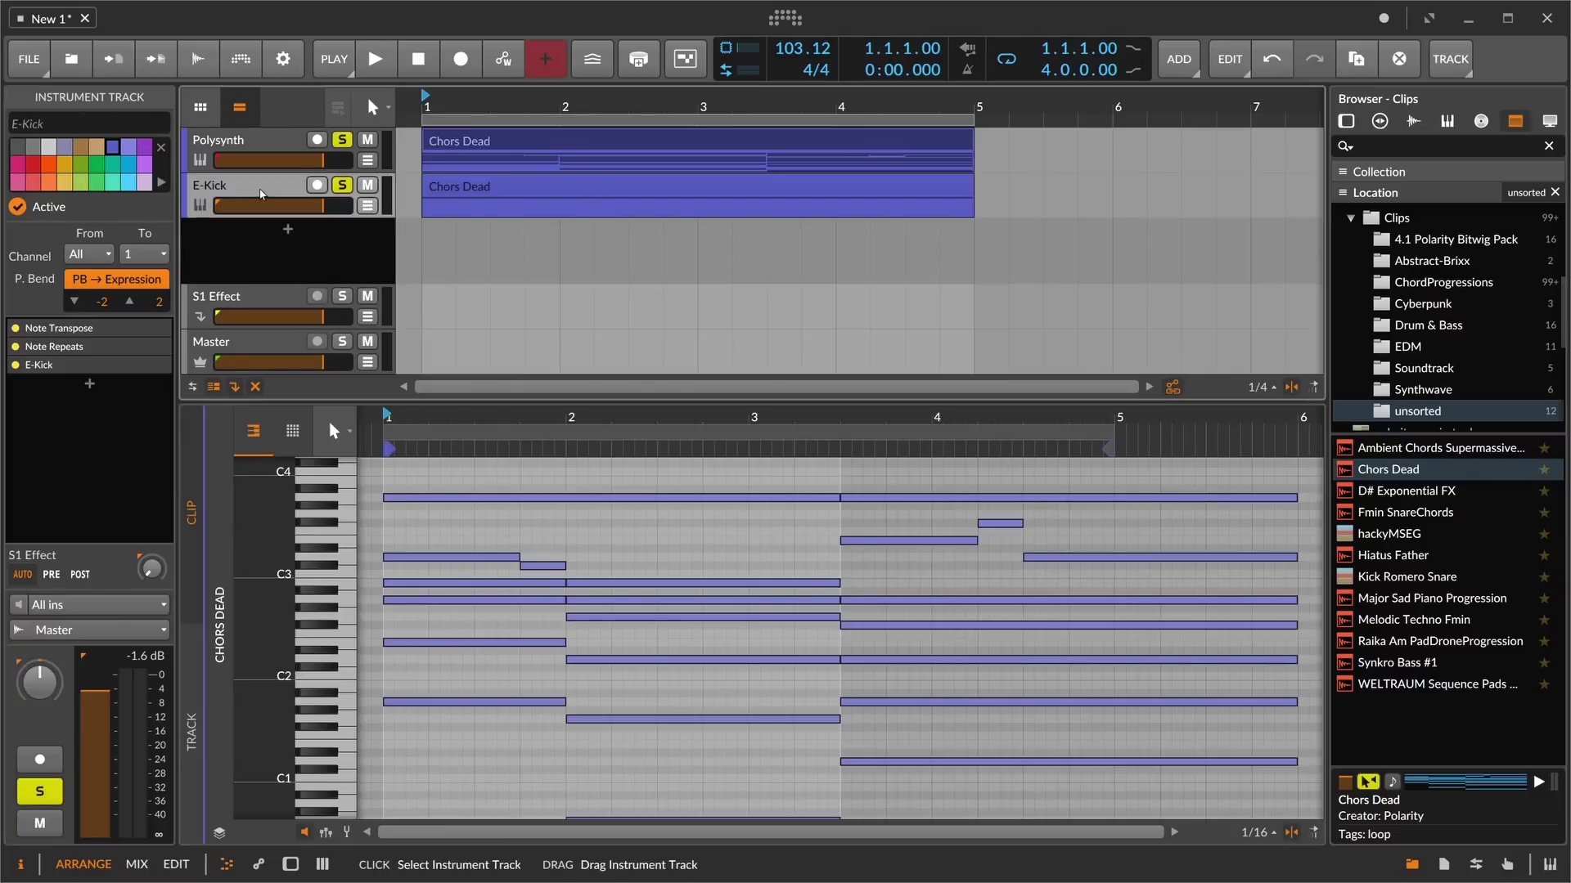
pyautogui.hotkey('ctrl', 'd')
# - Examine the pitches of the two lower notes of the first chord in the Polysynth clip
pyautogui.click(448, 245)
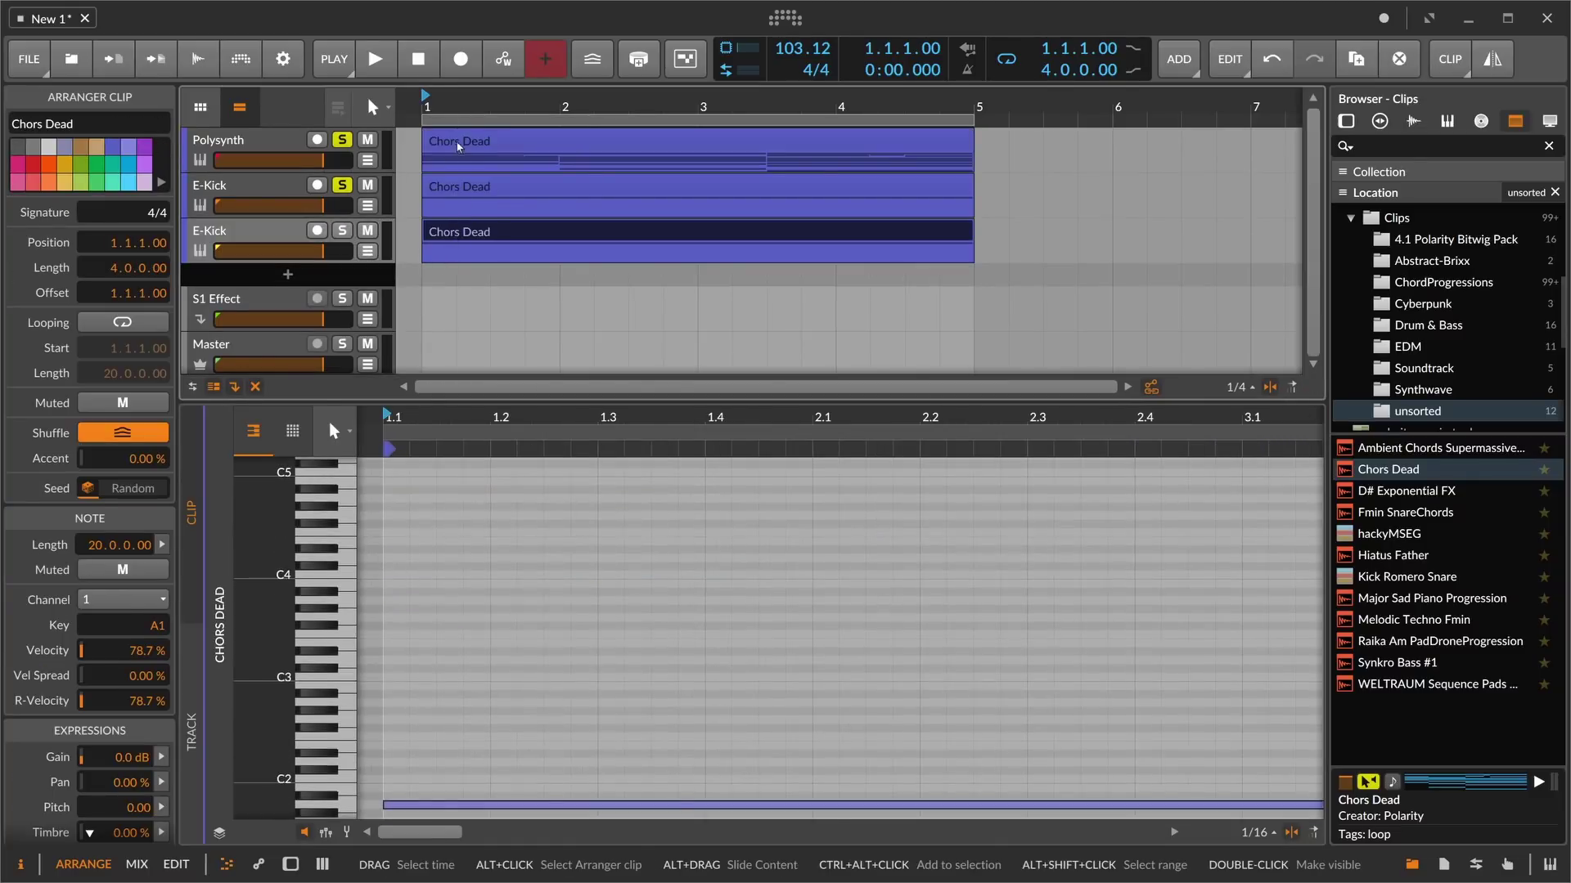
pyautogui.click(448, 275)
pyautogui.click(412, 707)
pyautogui.click(411, 704)
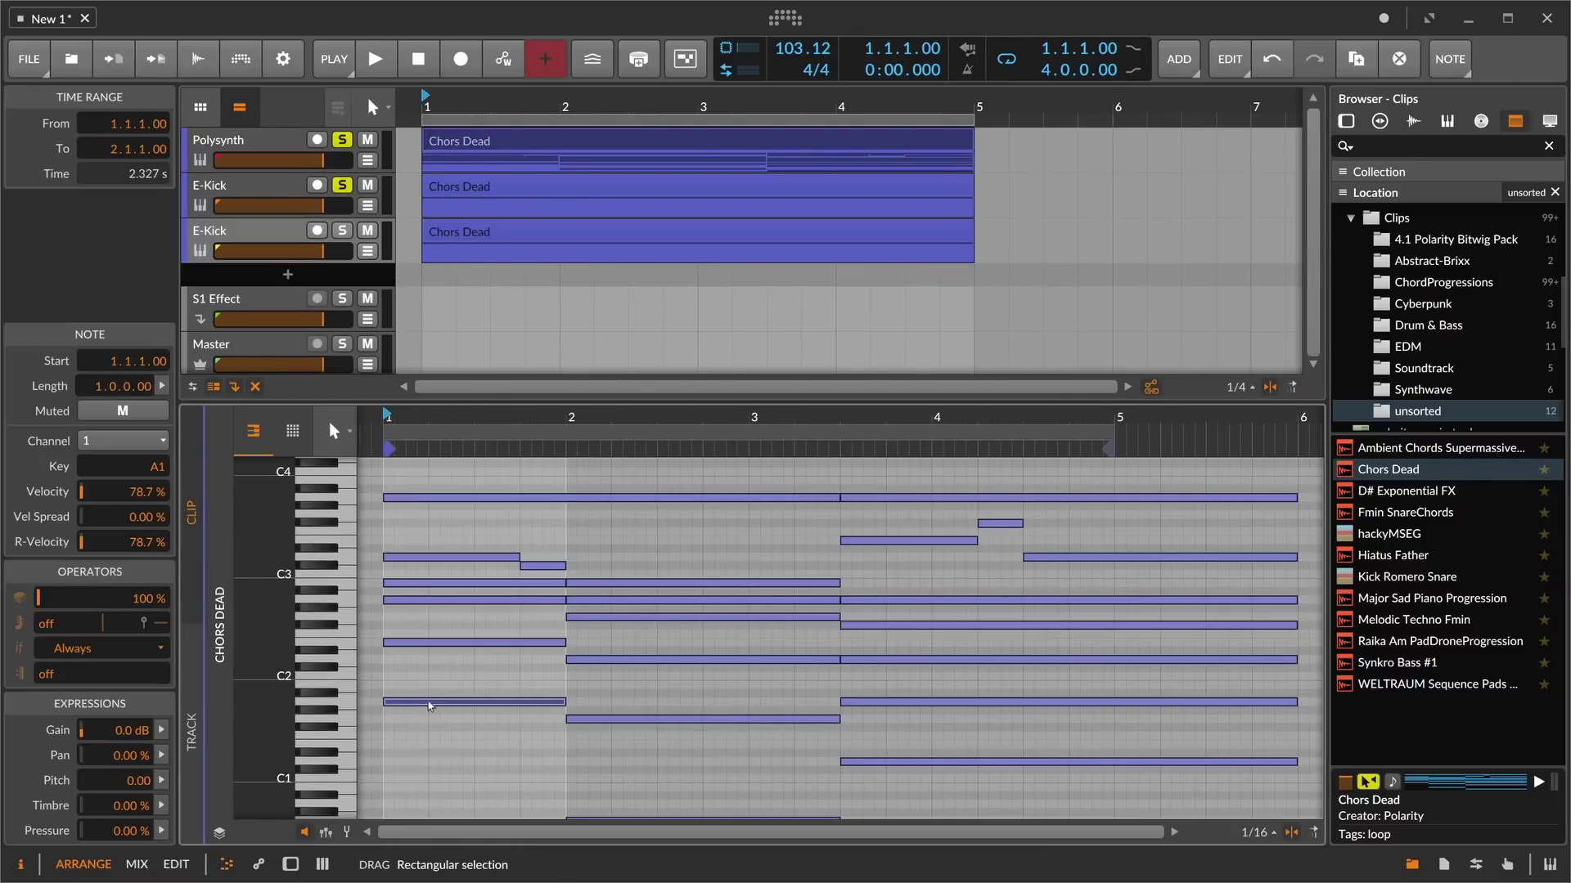
pyautogui.click(420, 643)
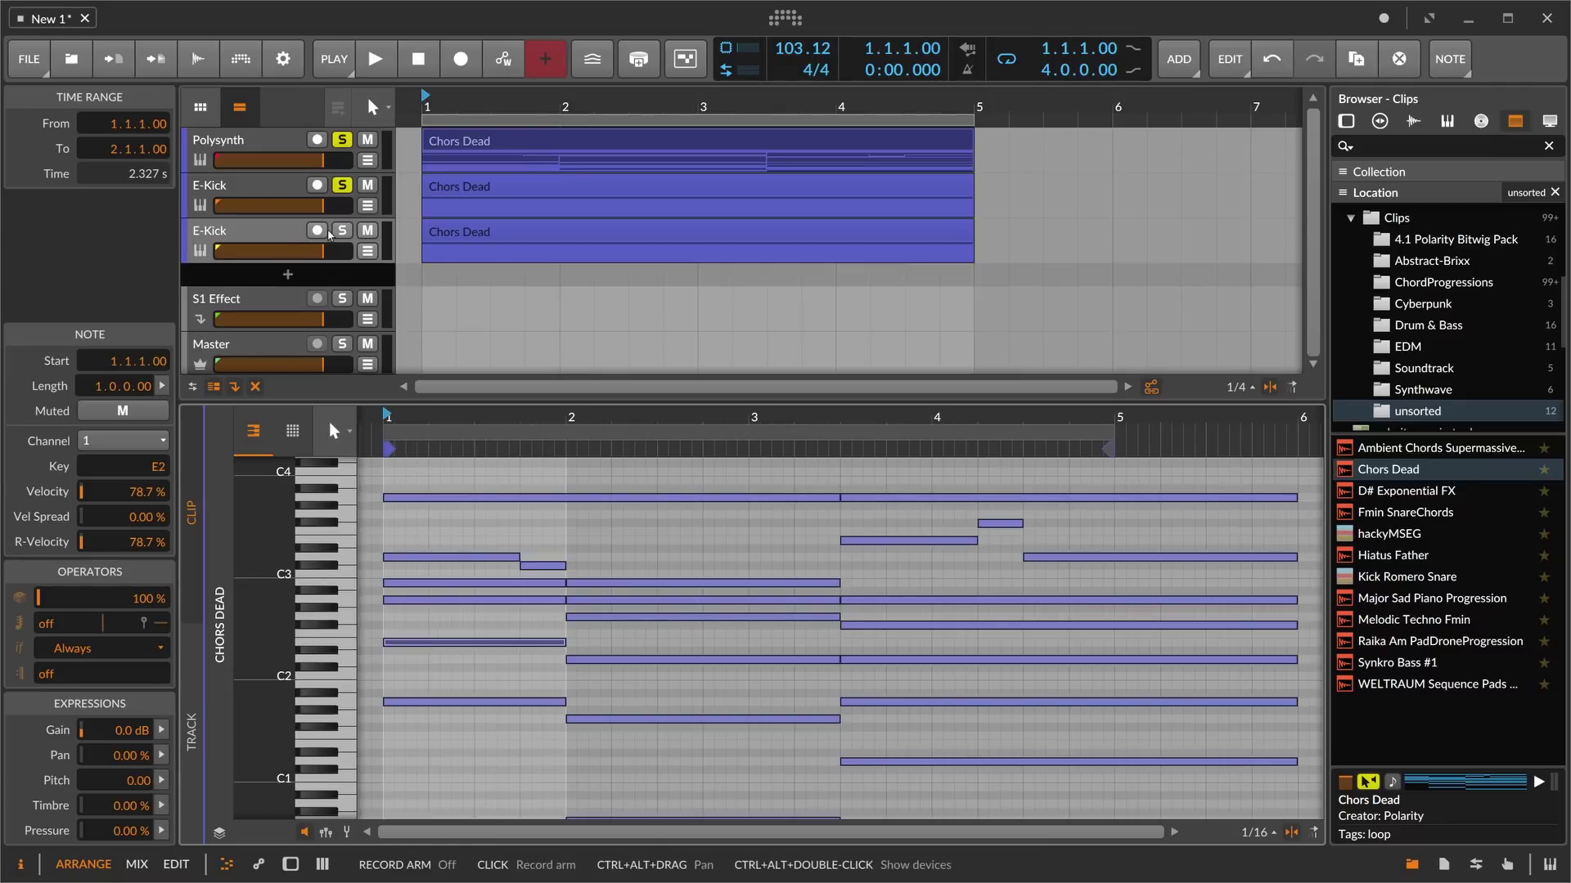
# - Transpose the long note in the duplicated E-Kick track's clip up to E2
pyautogui.click(289, 233)
pyautogui.click(489, 238)
pyautogui.click(451, 498)
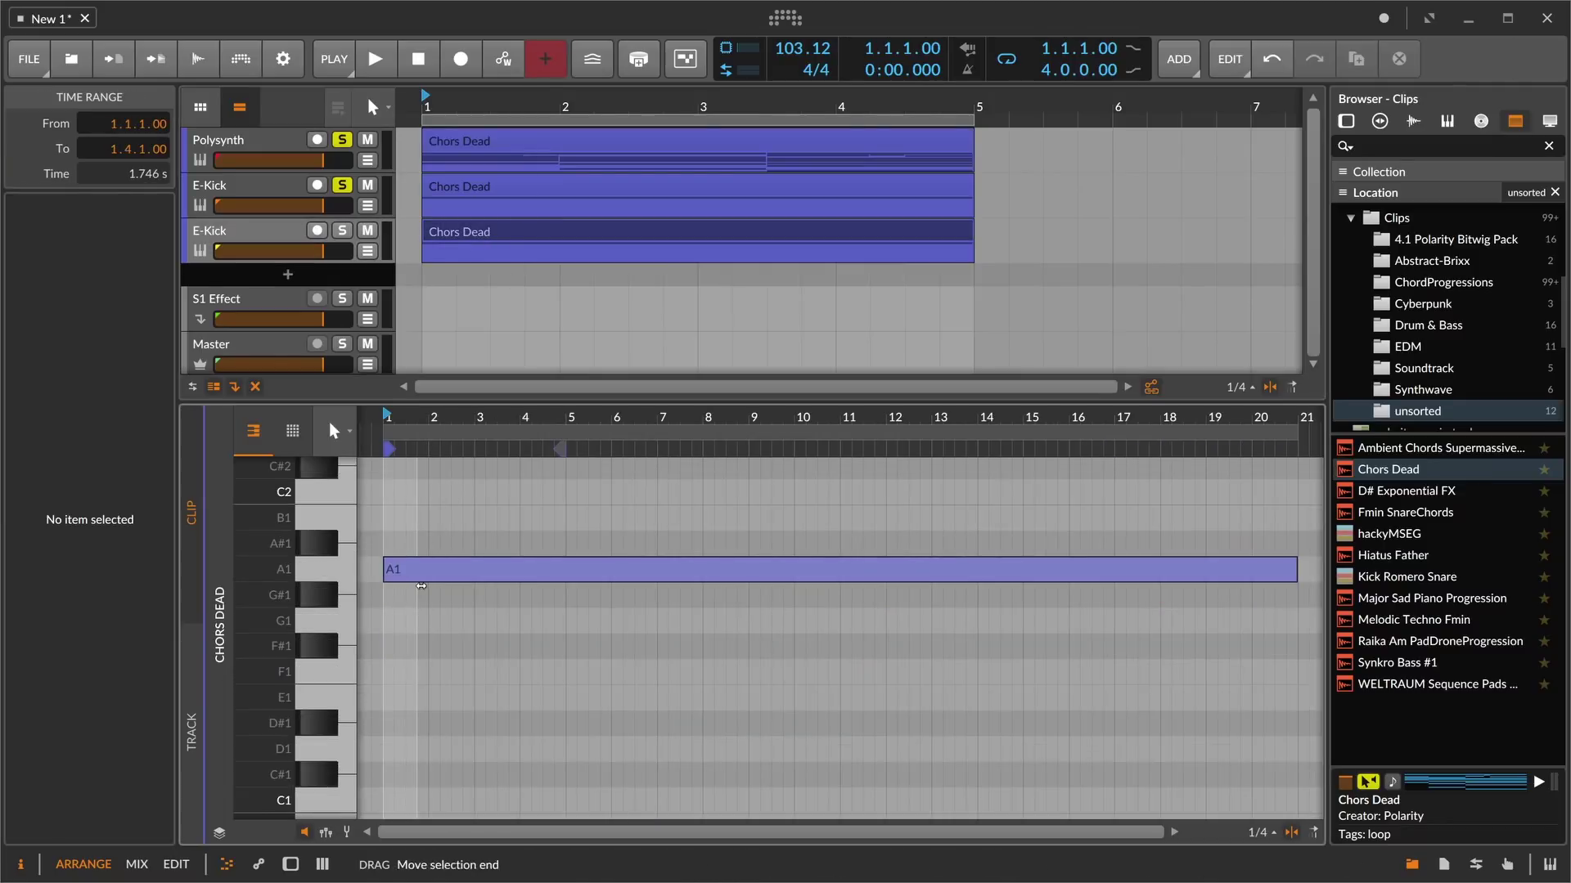
pyautogui.scroll(3, 426, 655)
pyautogui.click(419, 728)
pyautogui.press('Up')
pyautogui.press('Up')
pyautogui.press('Up')
pyautogui.press('Up')
pyautogui.press('Up')
pyautogui.press('Up')
pyautogui.press('Up')
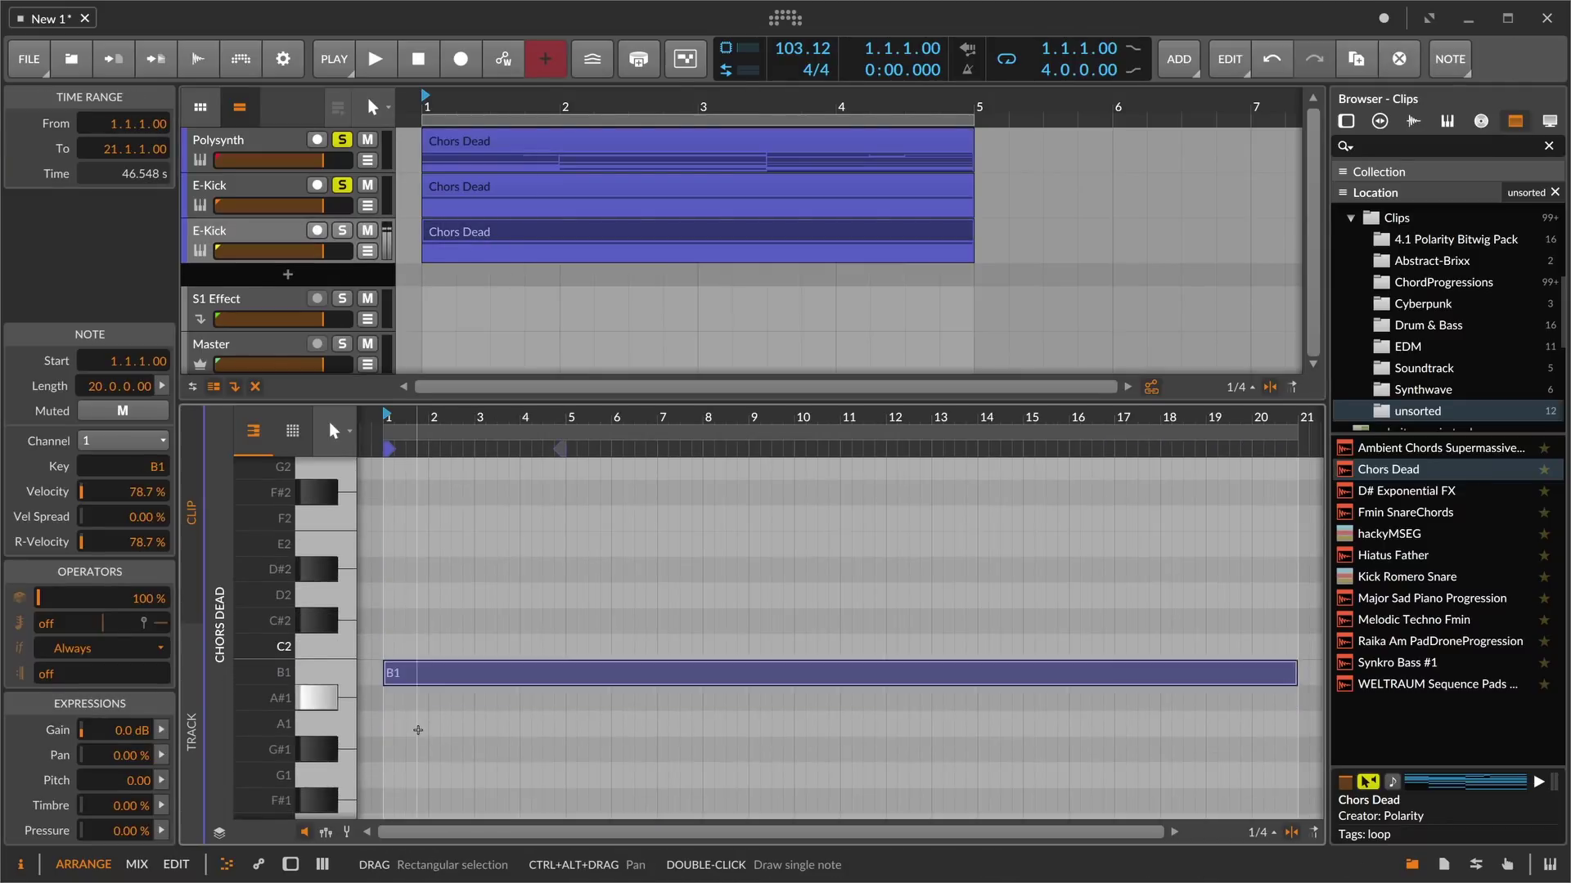
# - Solo the duplicated E-Kick track and, during playback, set its pitch modulation amount to about +34.40 st
pyautogui.click(342, 230)
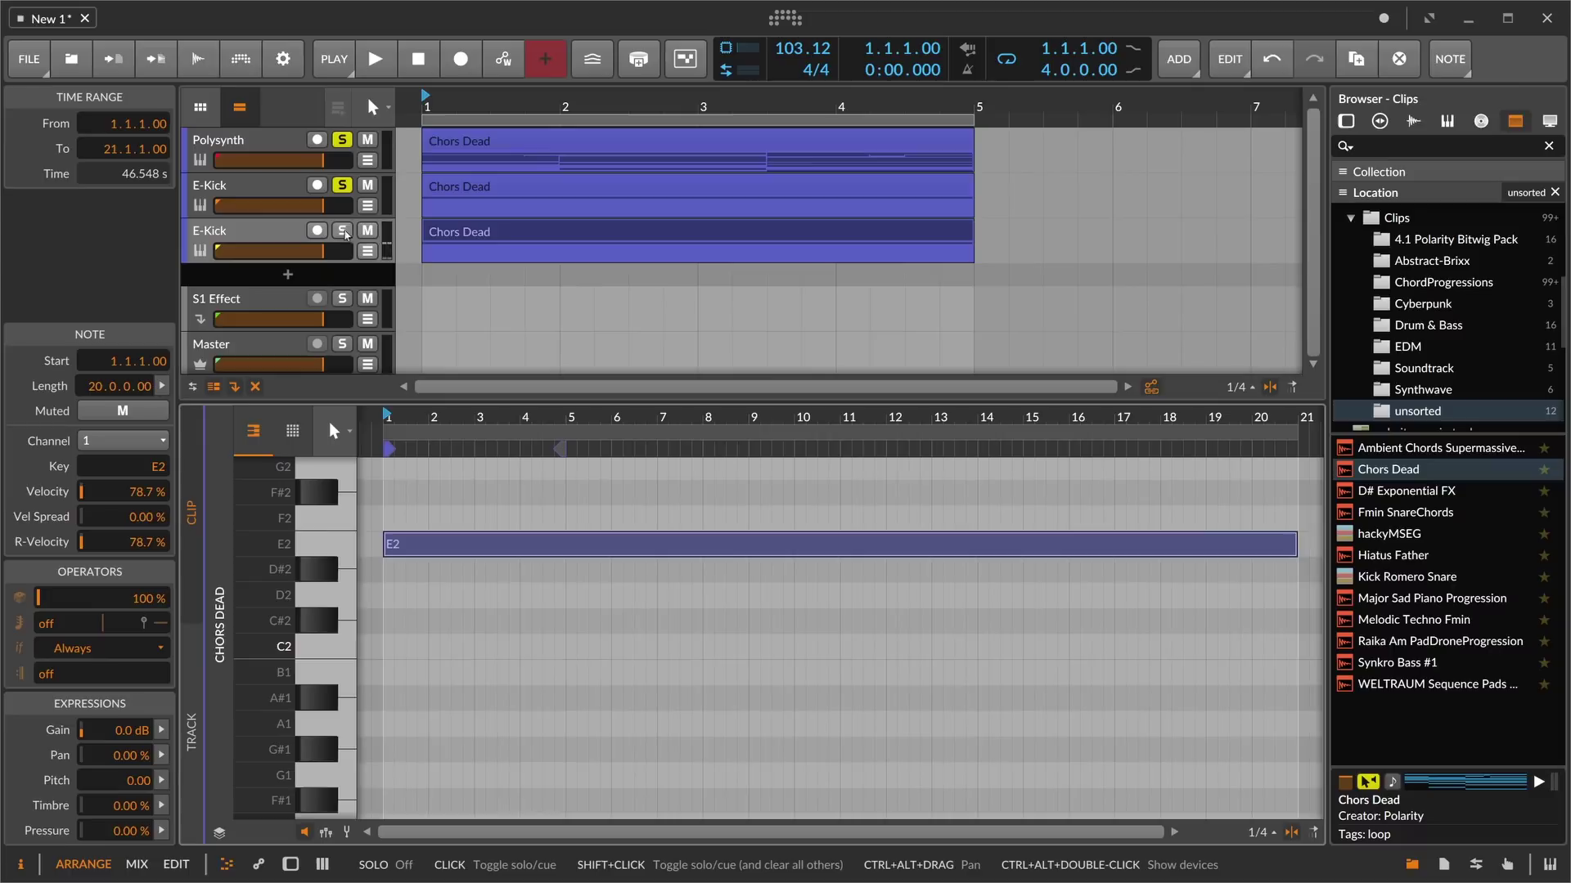
pyautogui.press('space')
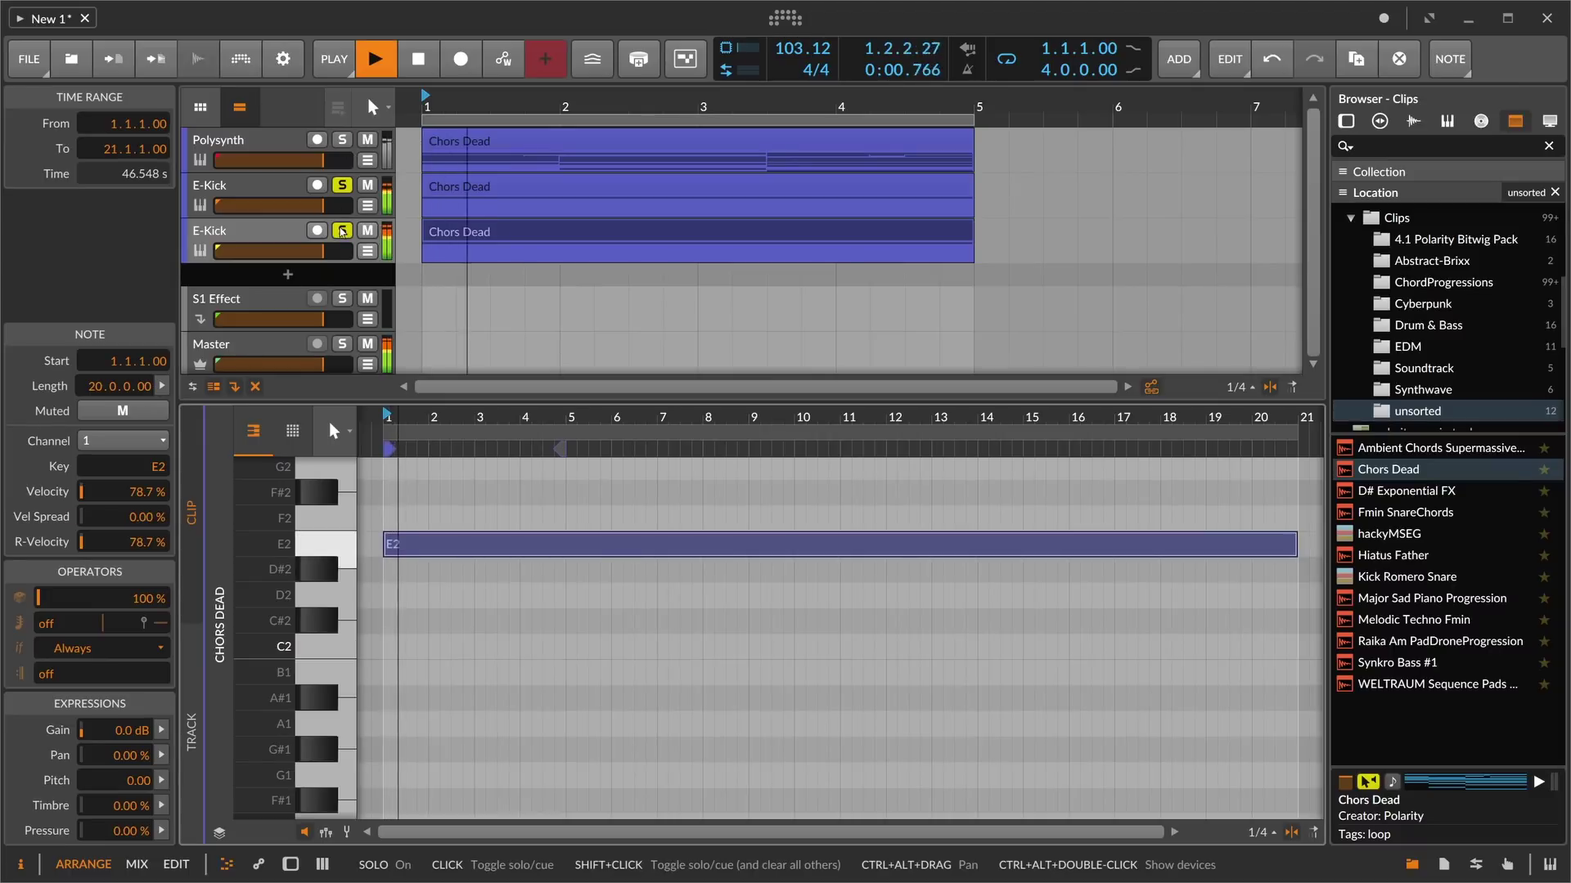
pyautogui.press('d')
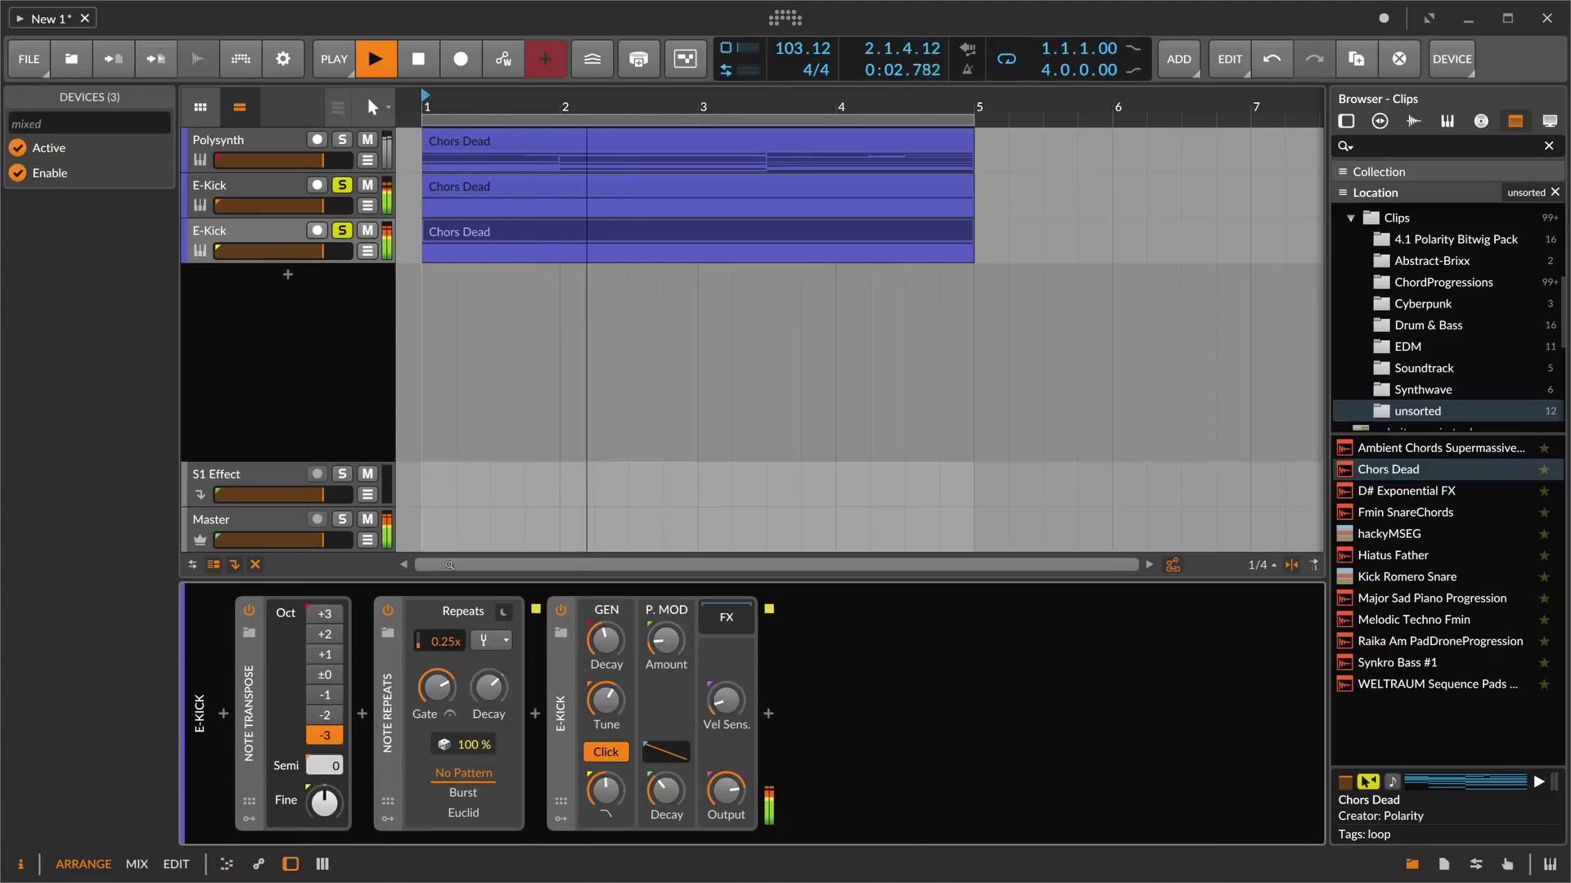
pyautogui.moveTo(631, 661); pyautogui.dragTo(666, 622)
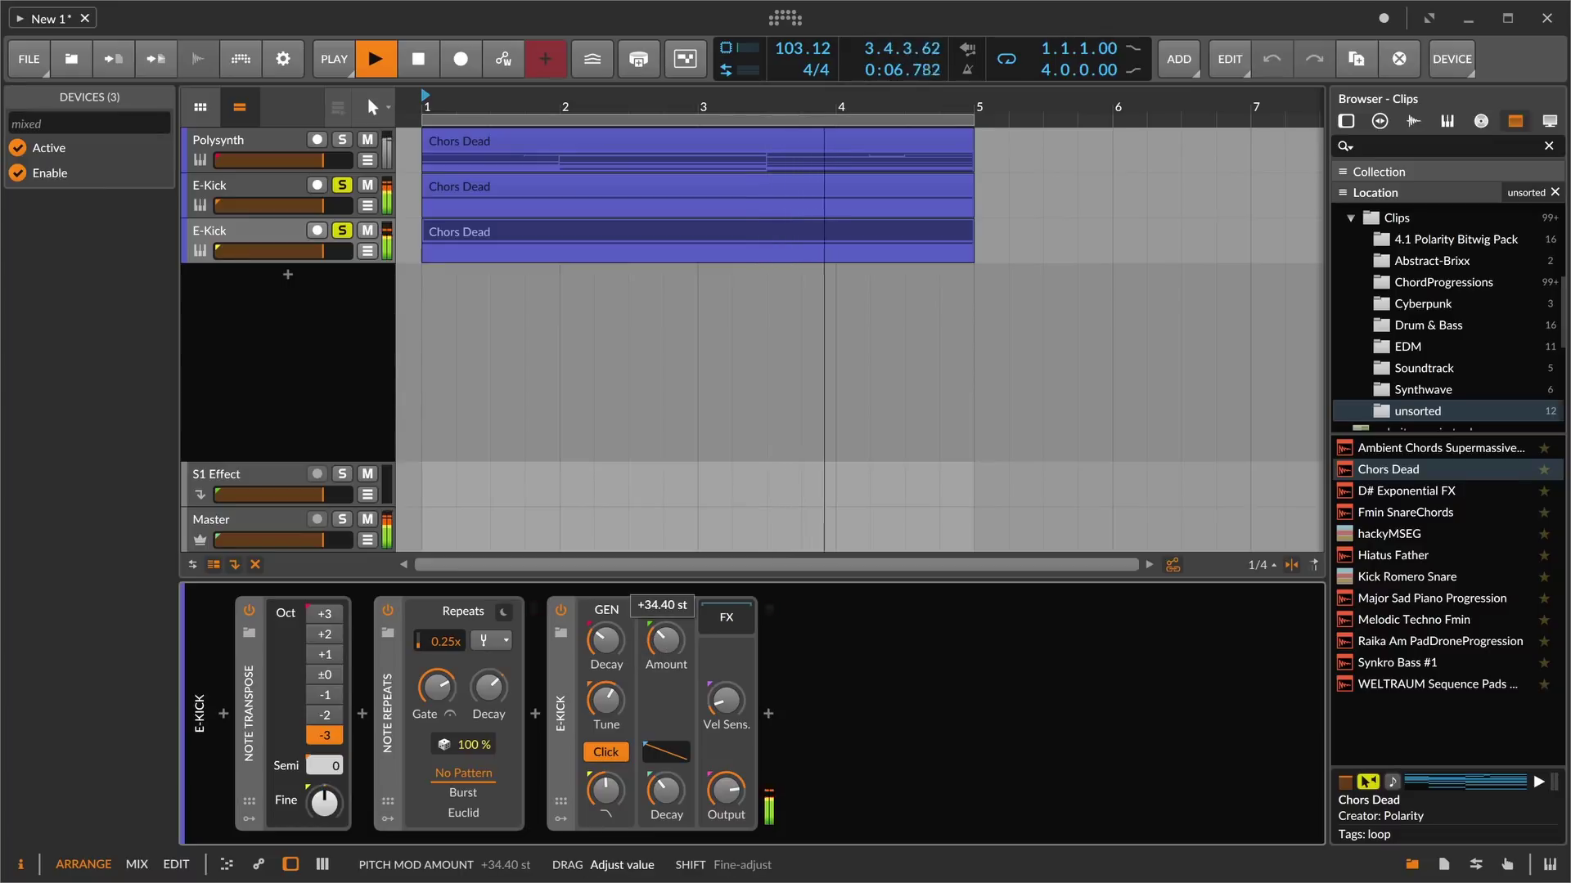
pyautogui.press('space')
# - Replace the E-Kick device on the duplicated track with an E-Tom after Note Repeats
pyautogui.click(563, 711)
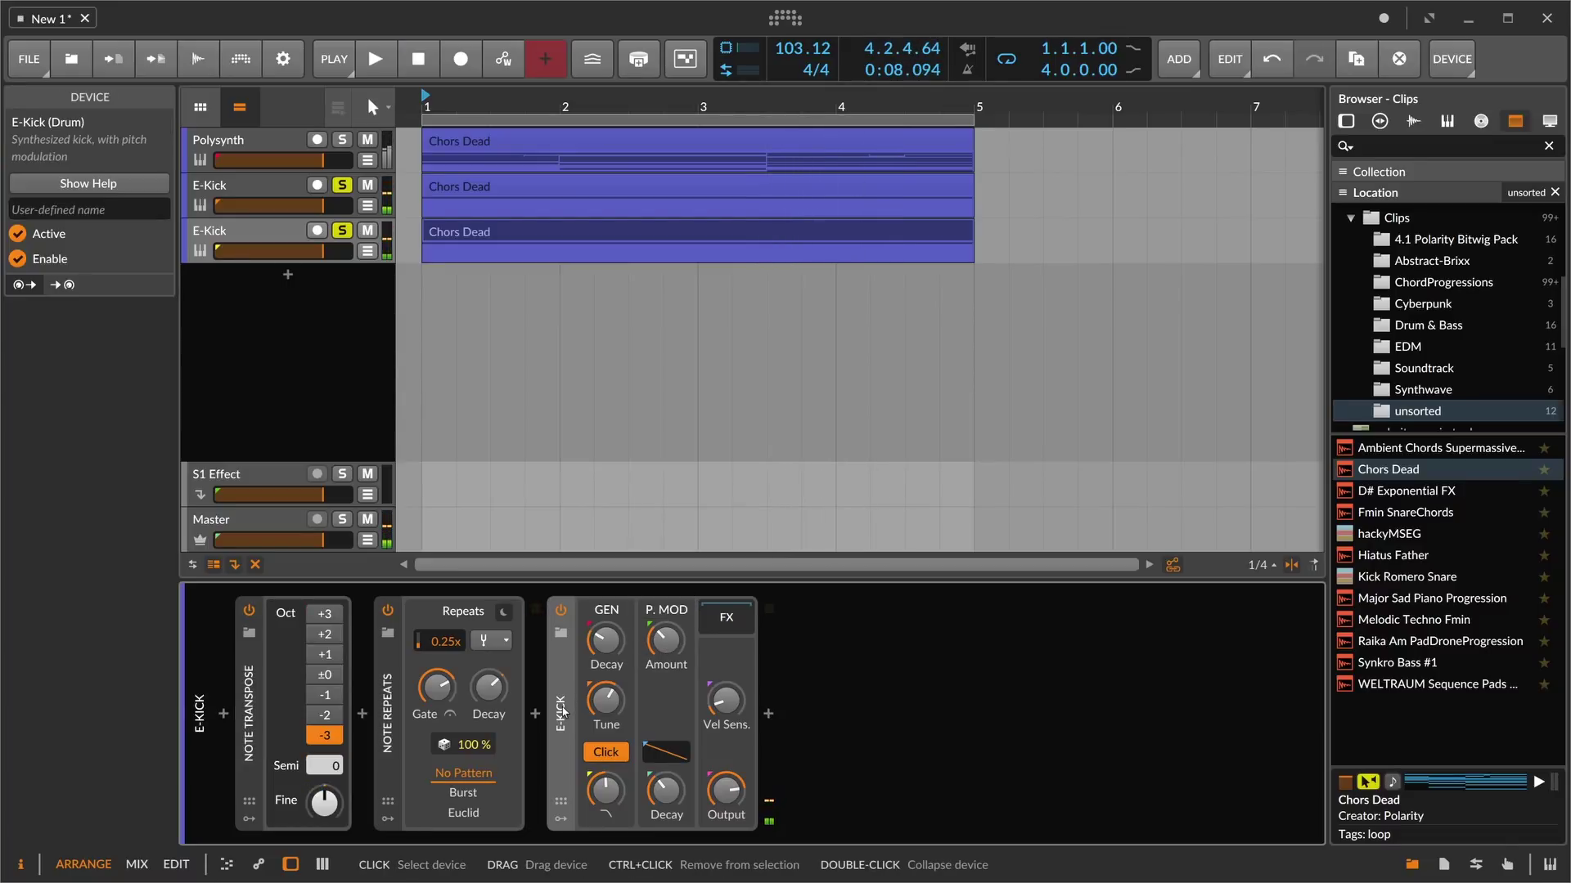
pyautogui.press('Delete')
pyautogui.click(535, 713)
pyautogui.write('t')
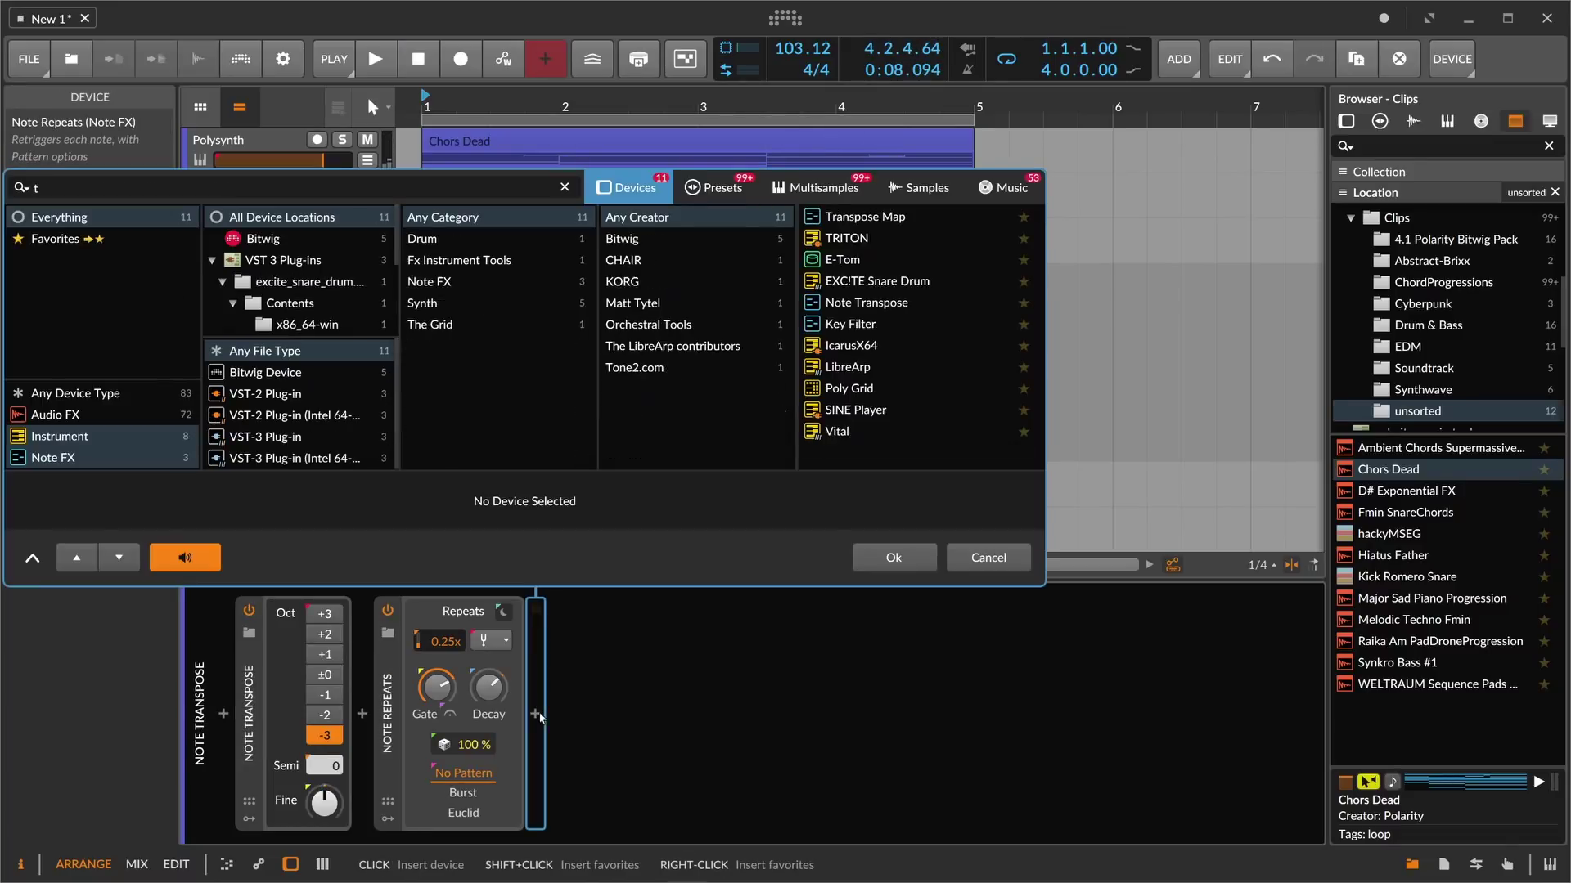
pyautogui.write('om')
pyautogui.press('Down')
pyautogui.press('Return')
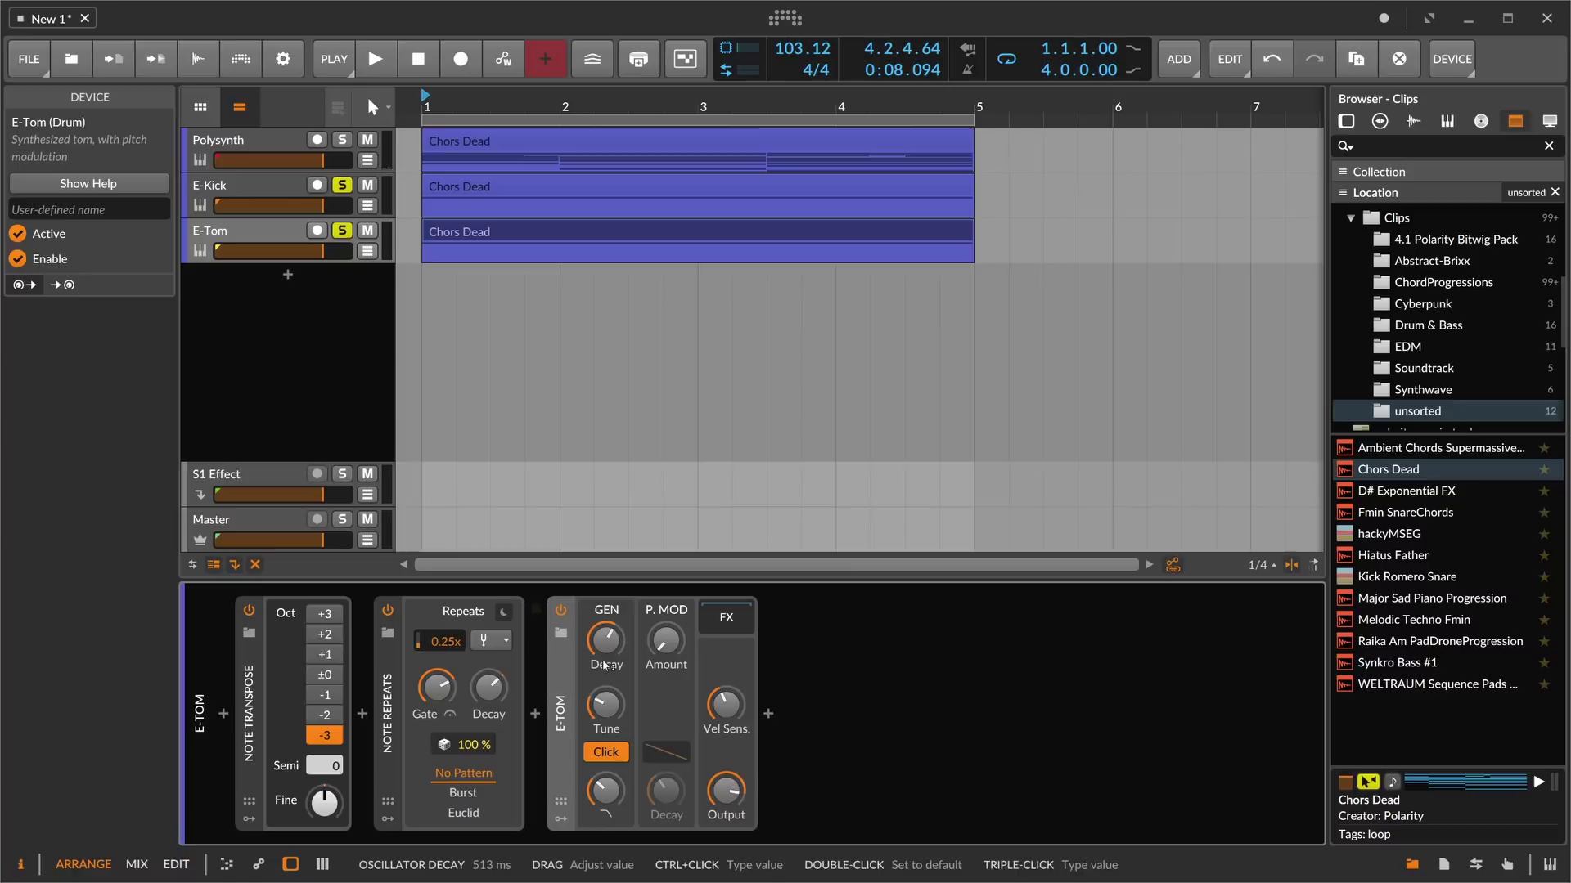
# - During playback, set the E-Tom's decay to about 242 ms and temporarily solo Polysynth to hear all tracks together
pyautogui.press('space')
pyautogui.moveTo(604, 665); pyautogui.dragTo(604, 703)
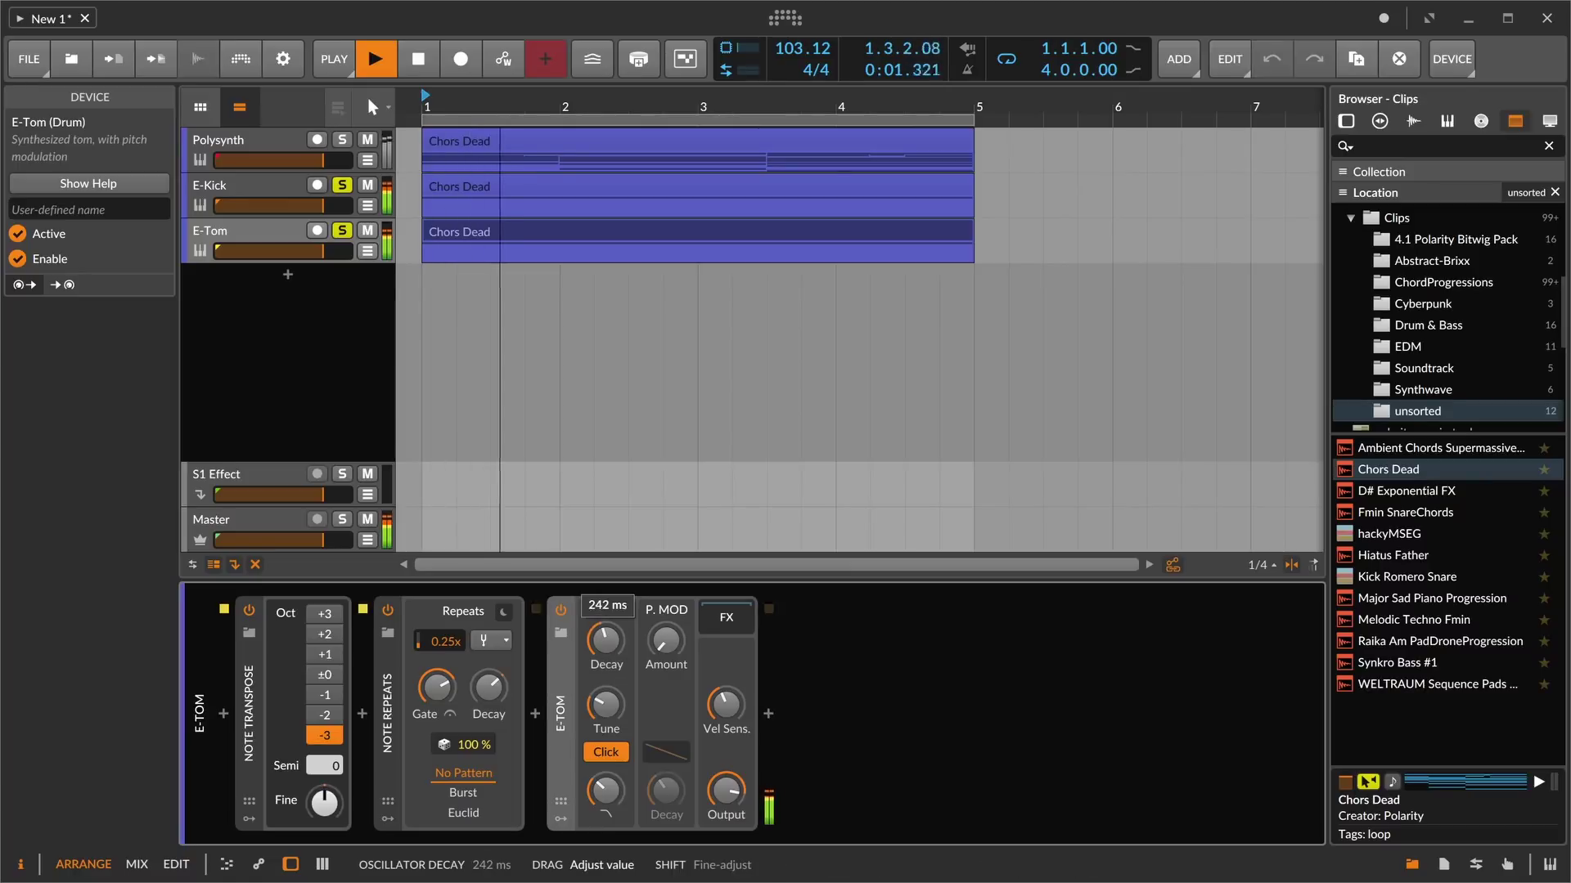
pyautogui.click(350, 141)
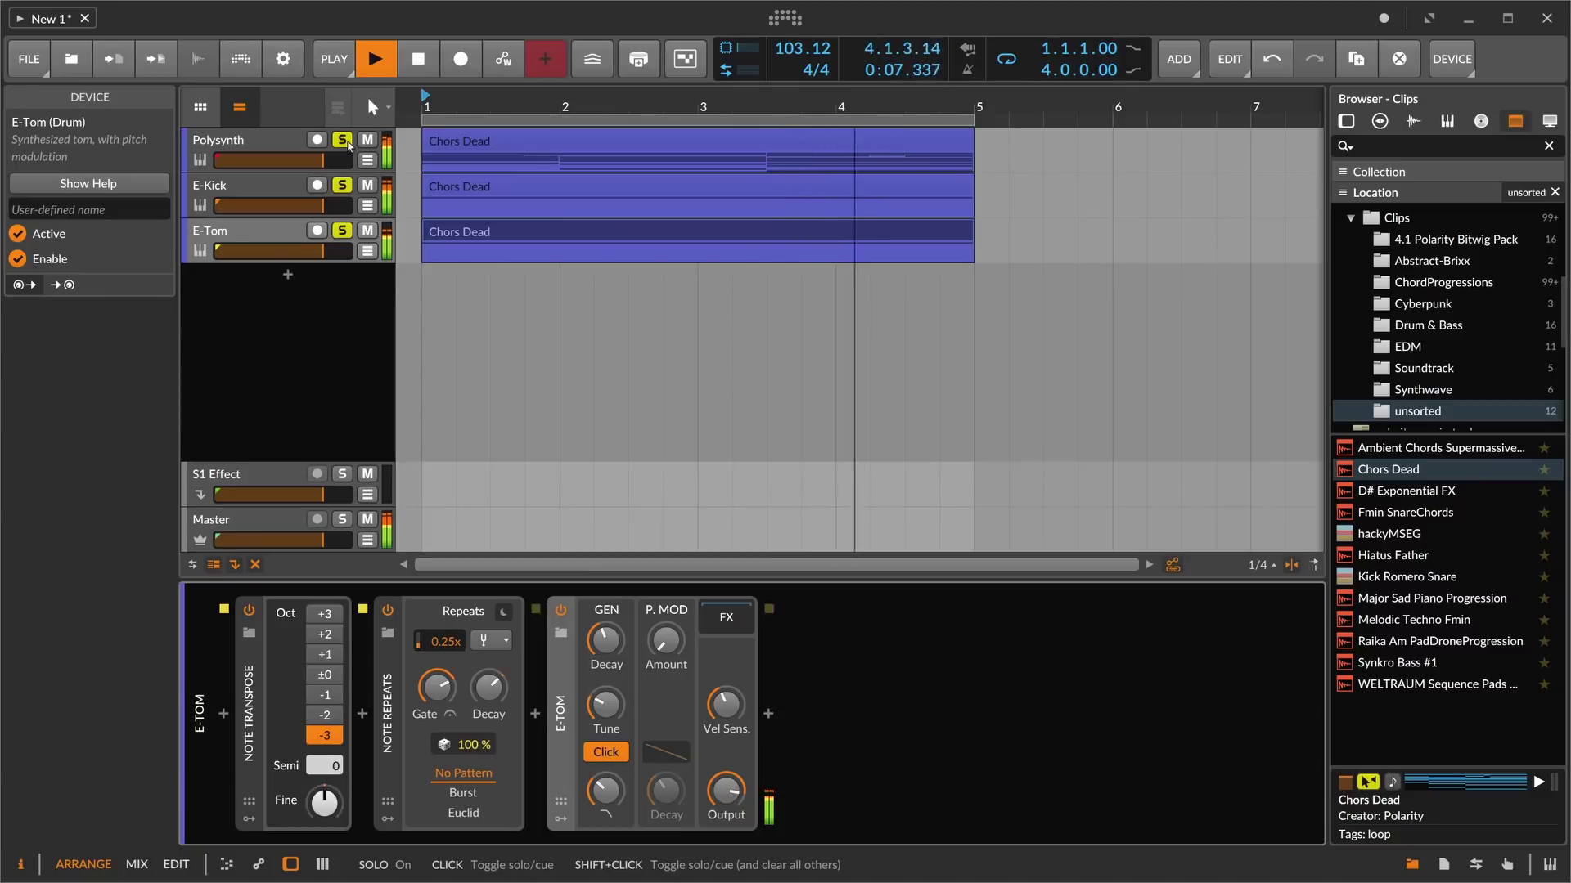
pyautogui.click(348, 141)
pyautogui.press('space')
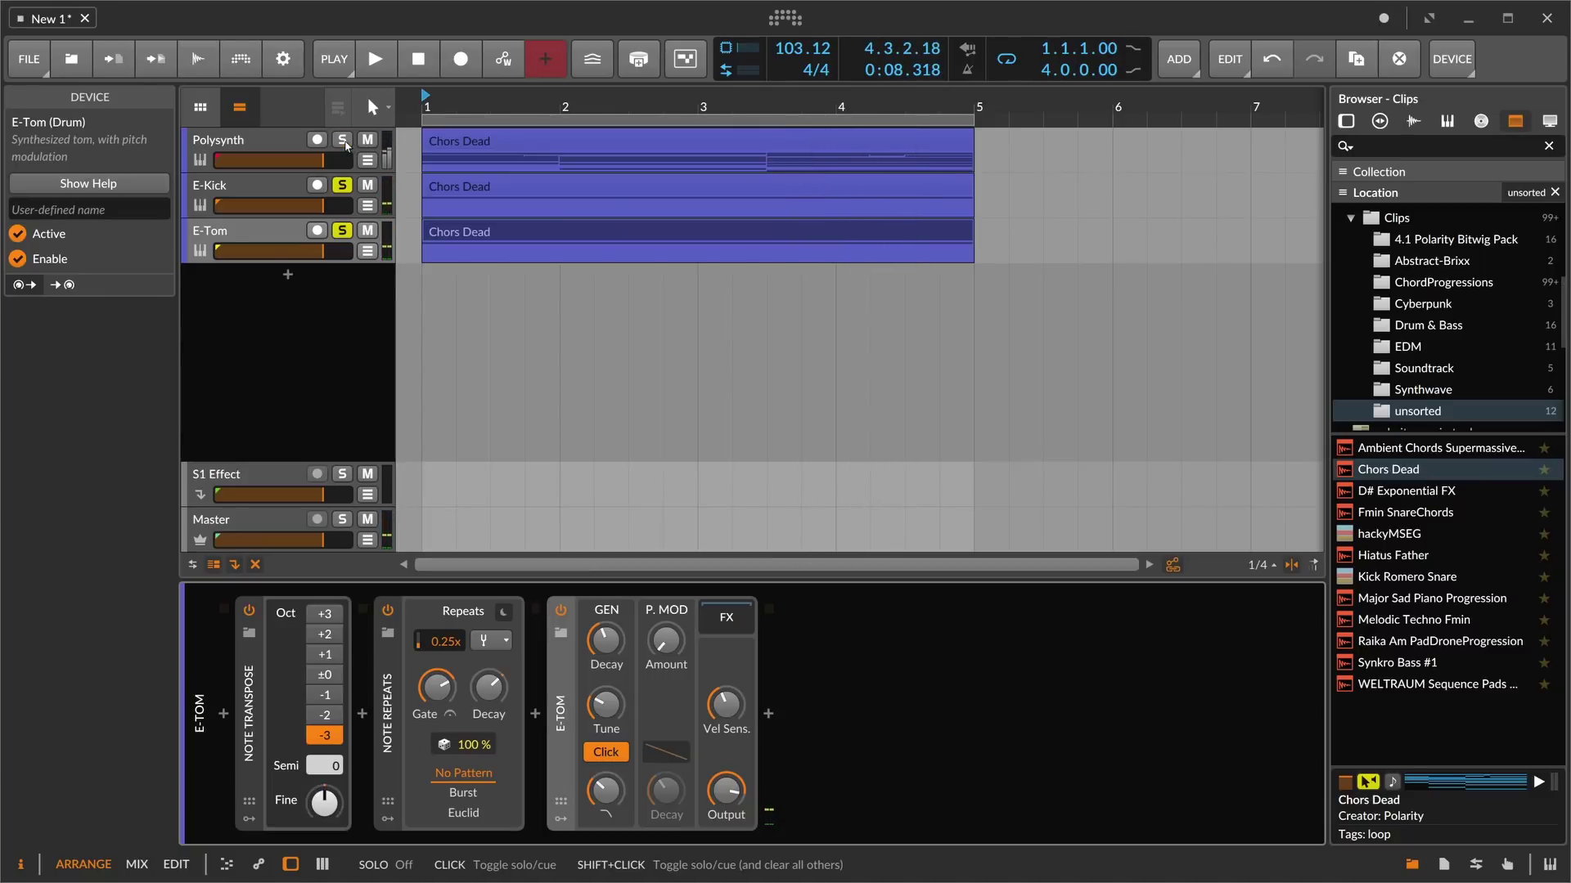
# - Delete the E-Tom track and review the remaining Polysynth and E-Kick tracks
pyautogui.click(282, 237)
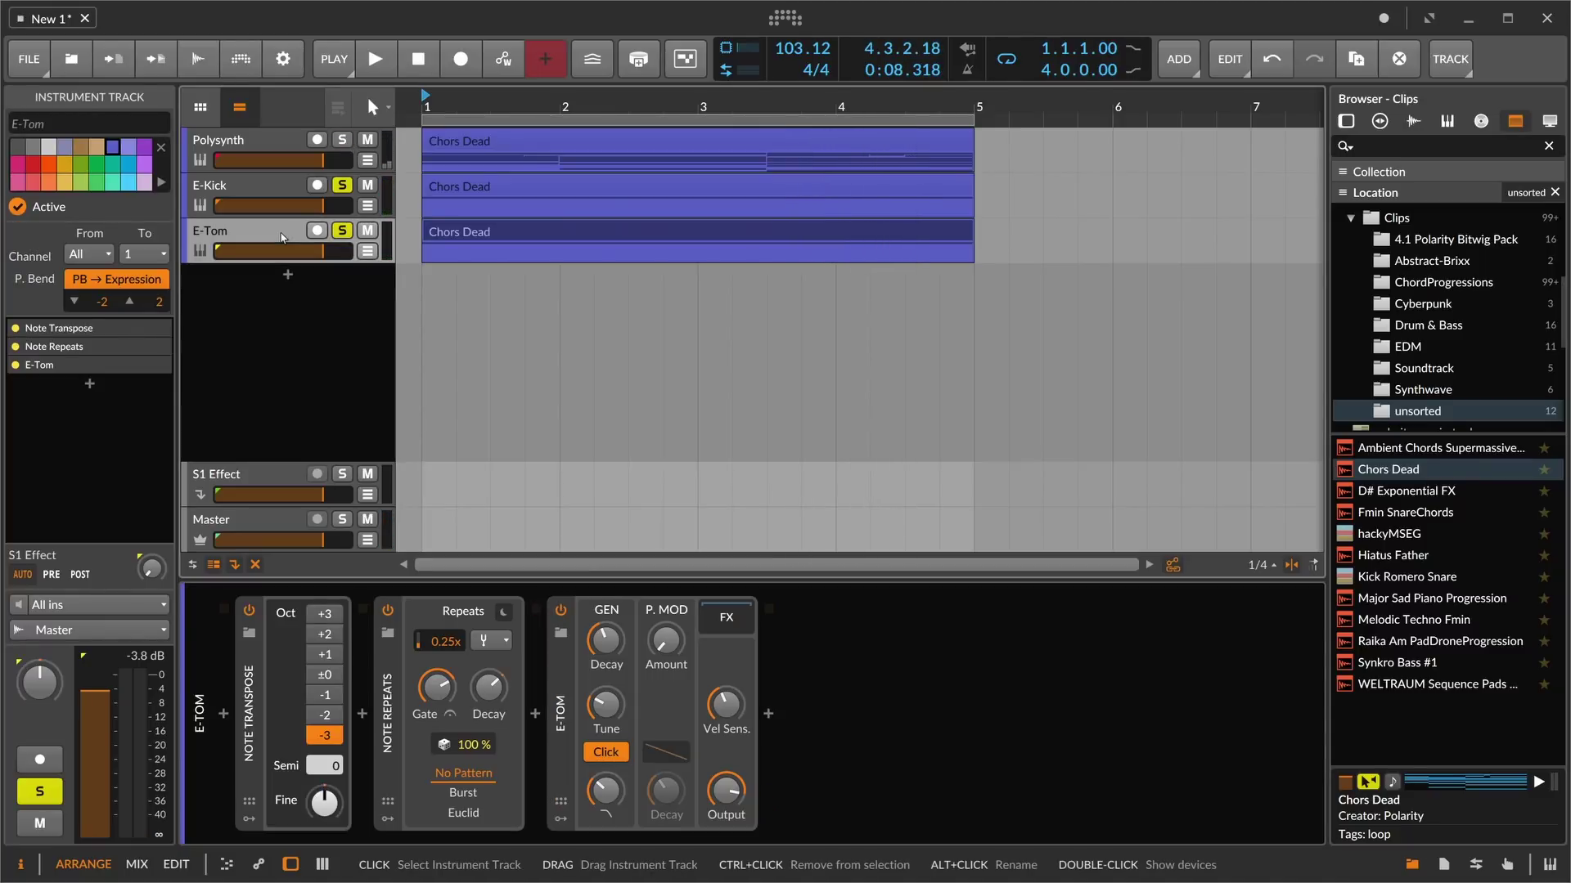
pyautogui.press('Delete')
pyautogui.click(283, 145)
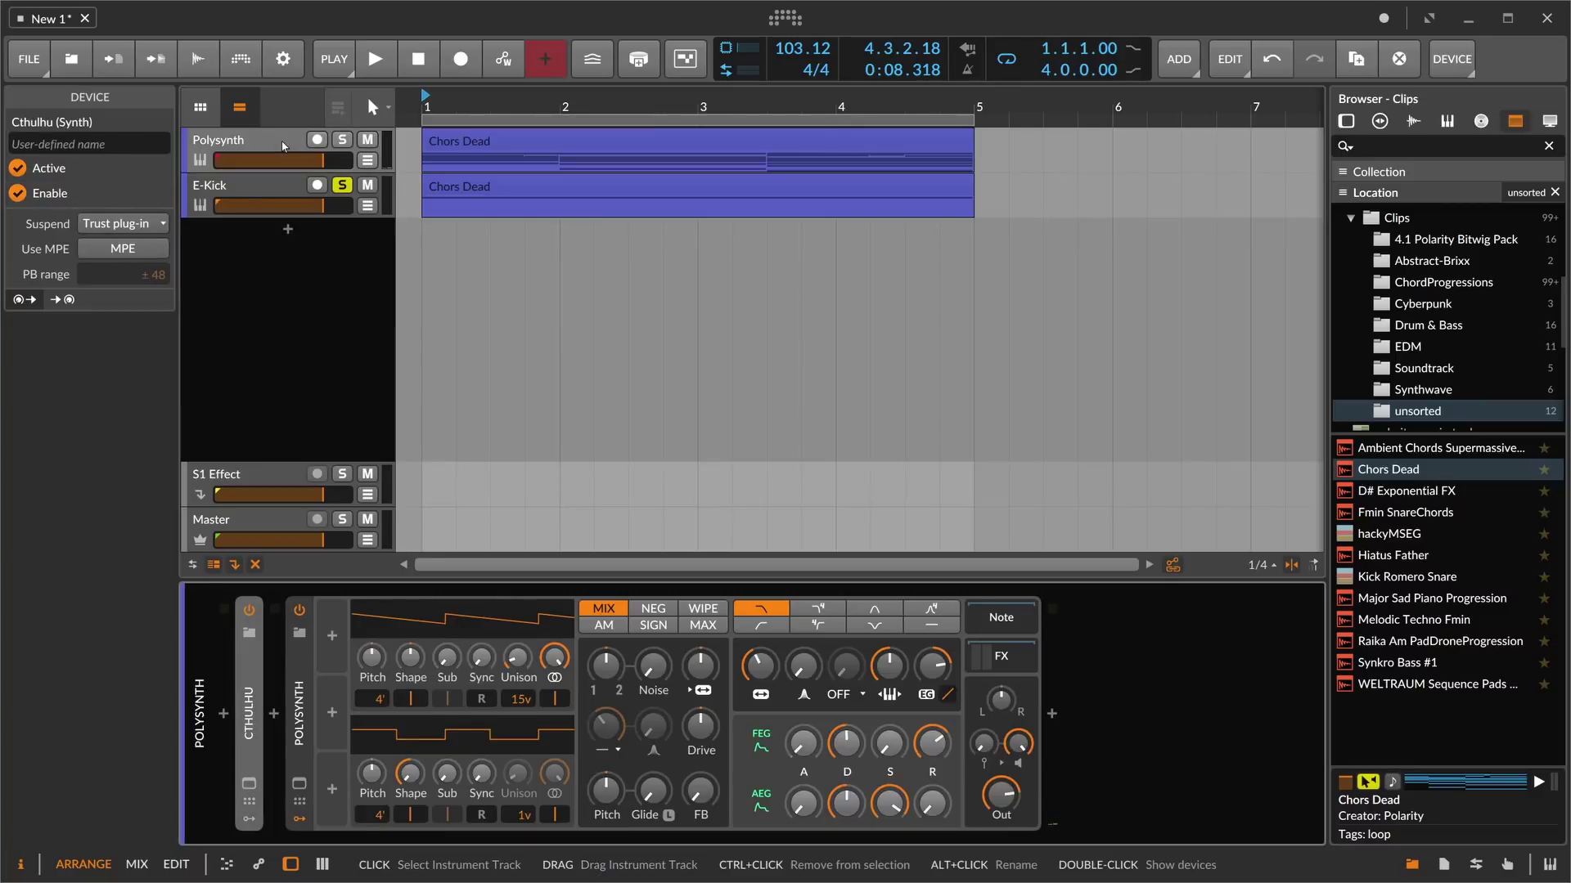
pyautogui.click(284, 146)
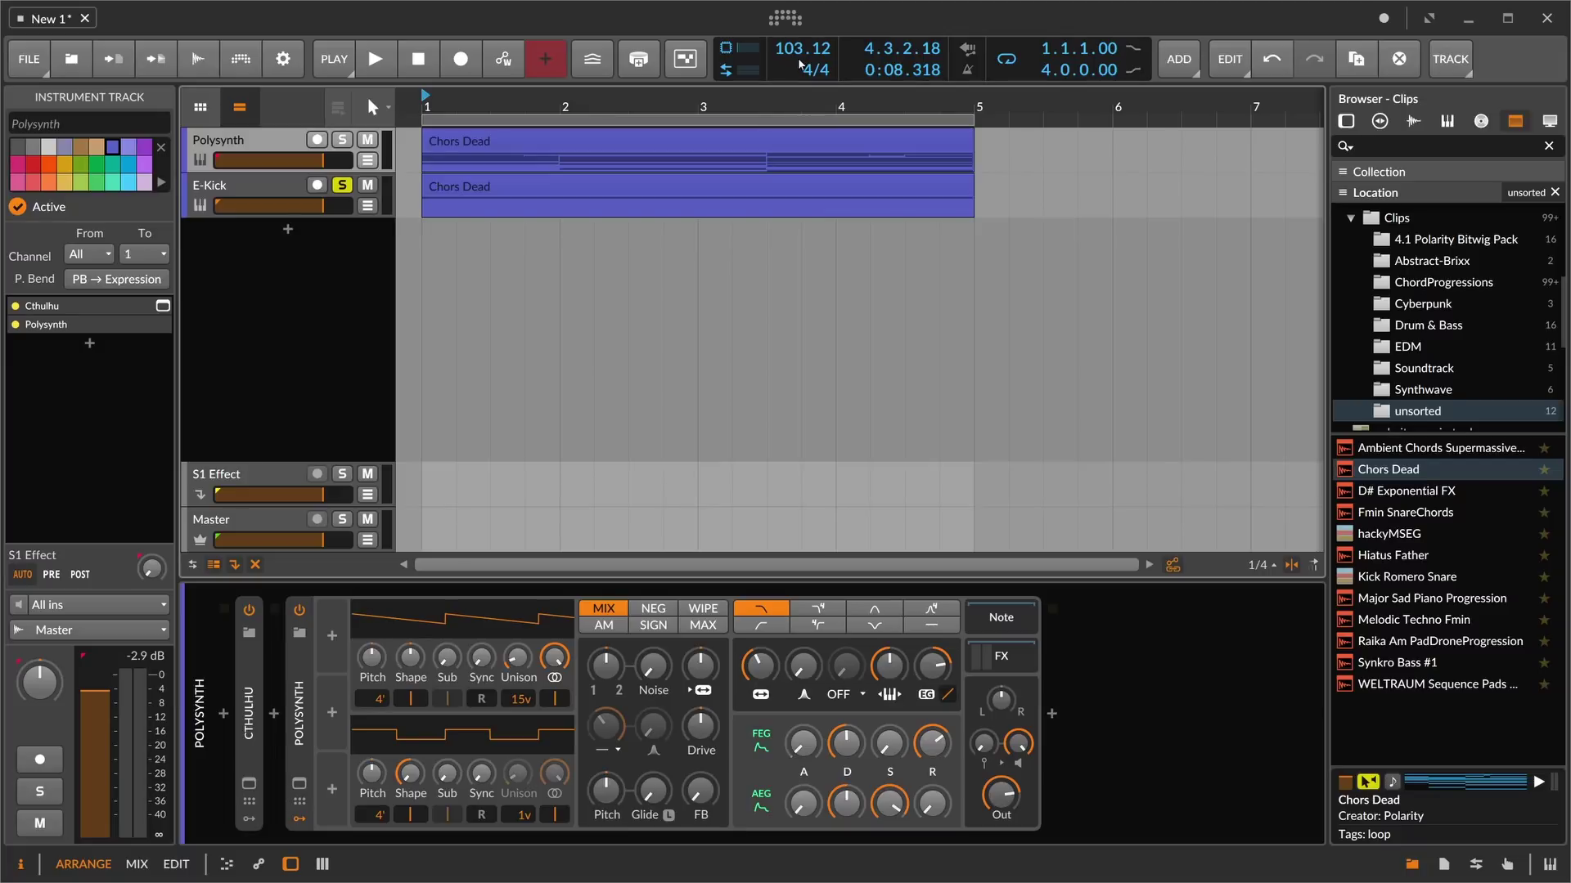
pyautogui.click(280, 184)
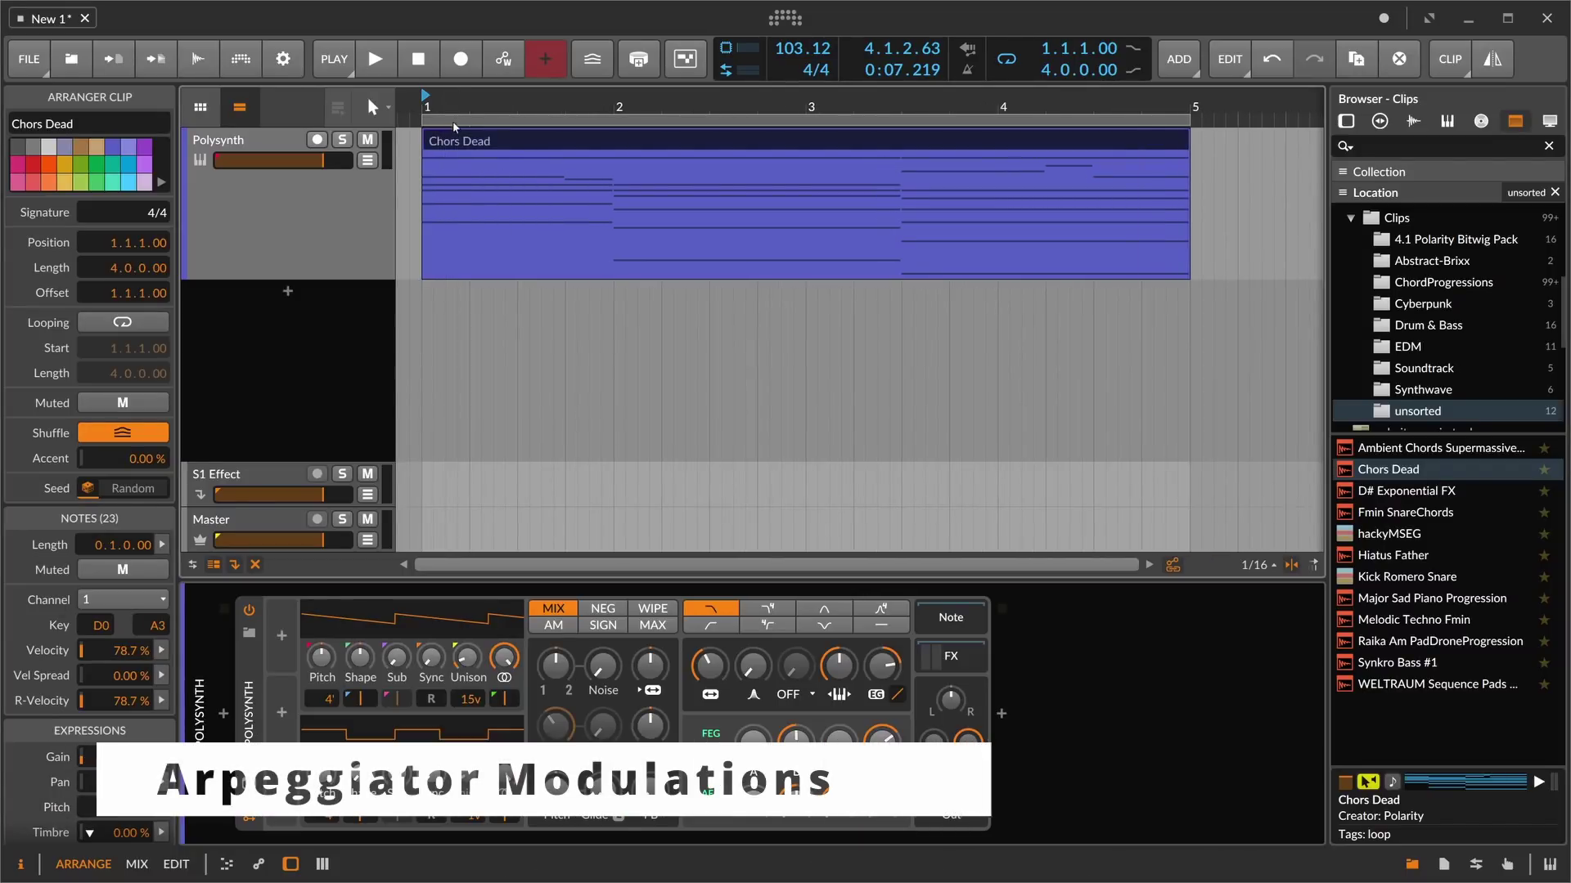
# - Play the Polysynth track's Chors Dead clip without note effects and stop playback
pyautogui.click(345, 175)
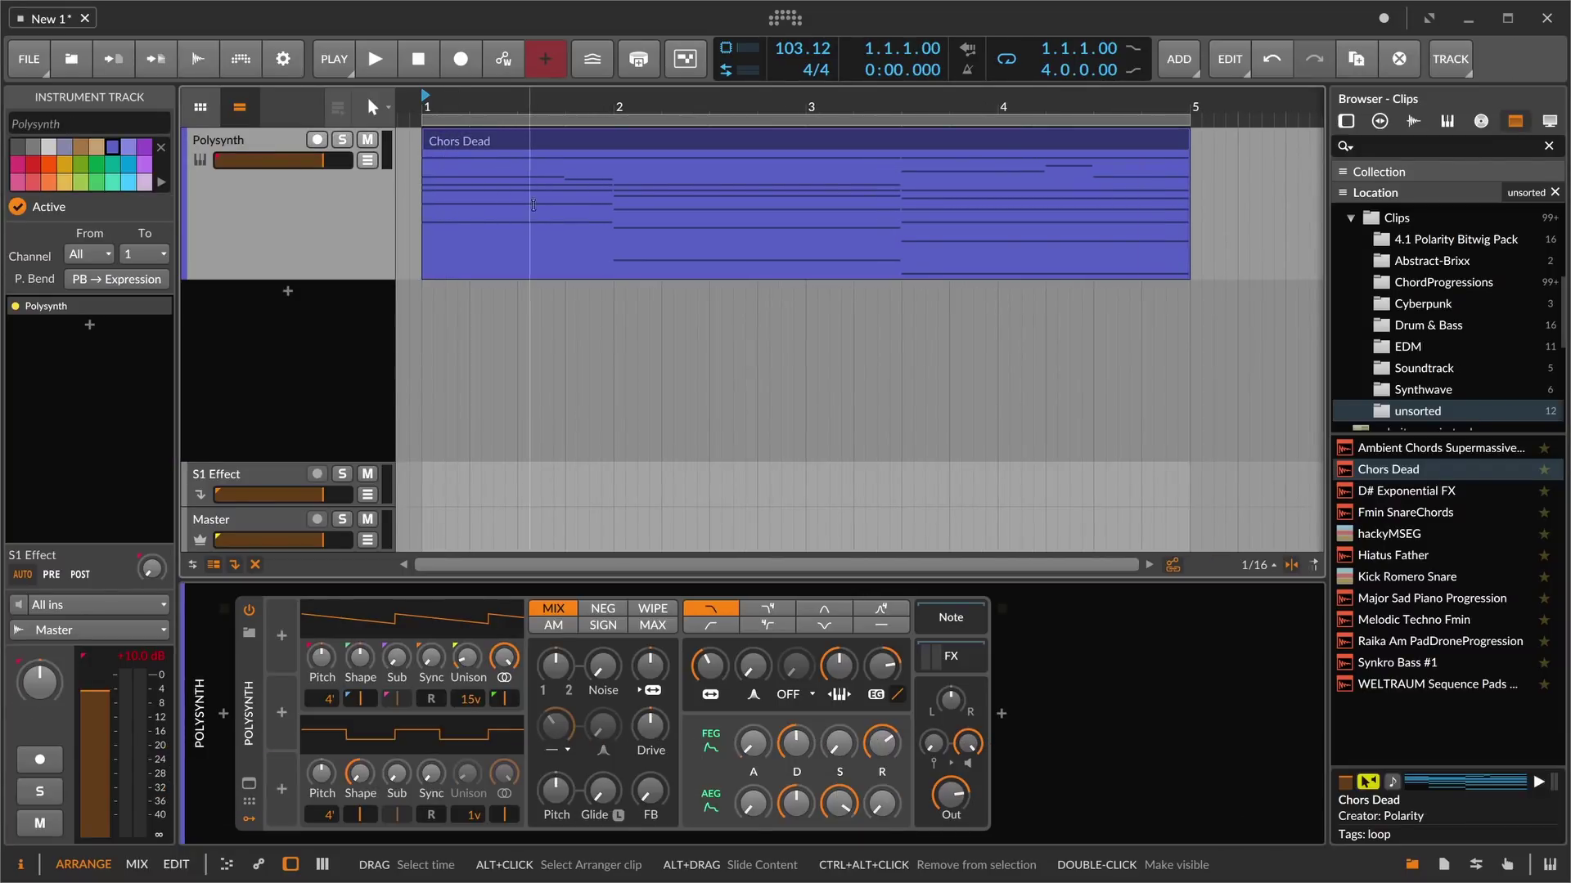
pyautogui.press('space')
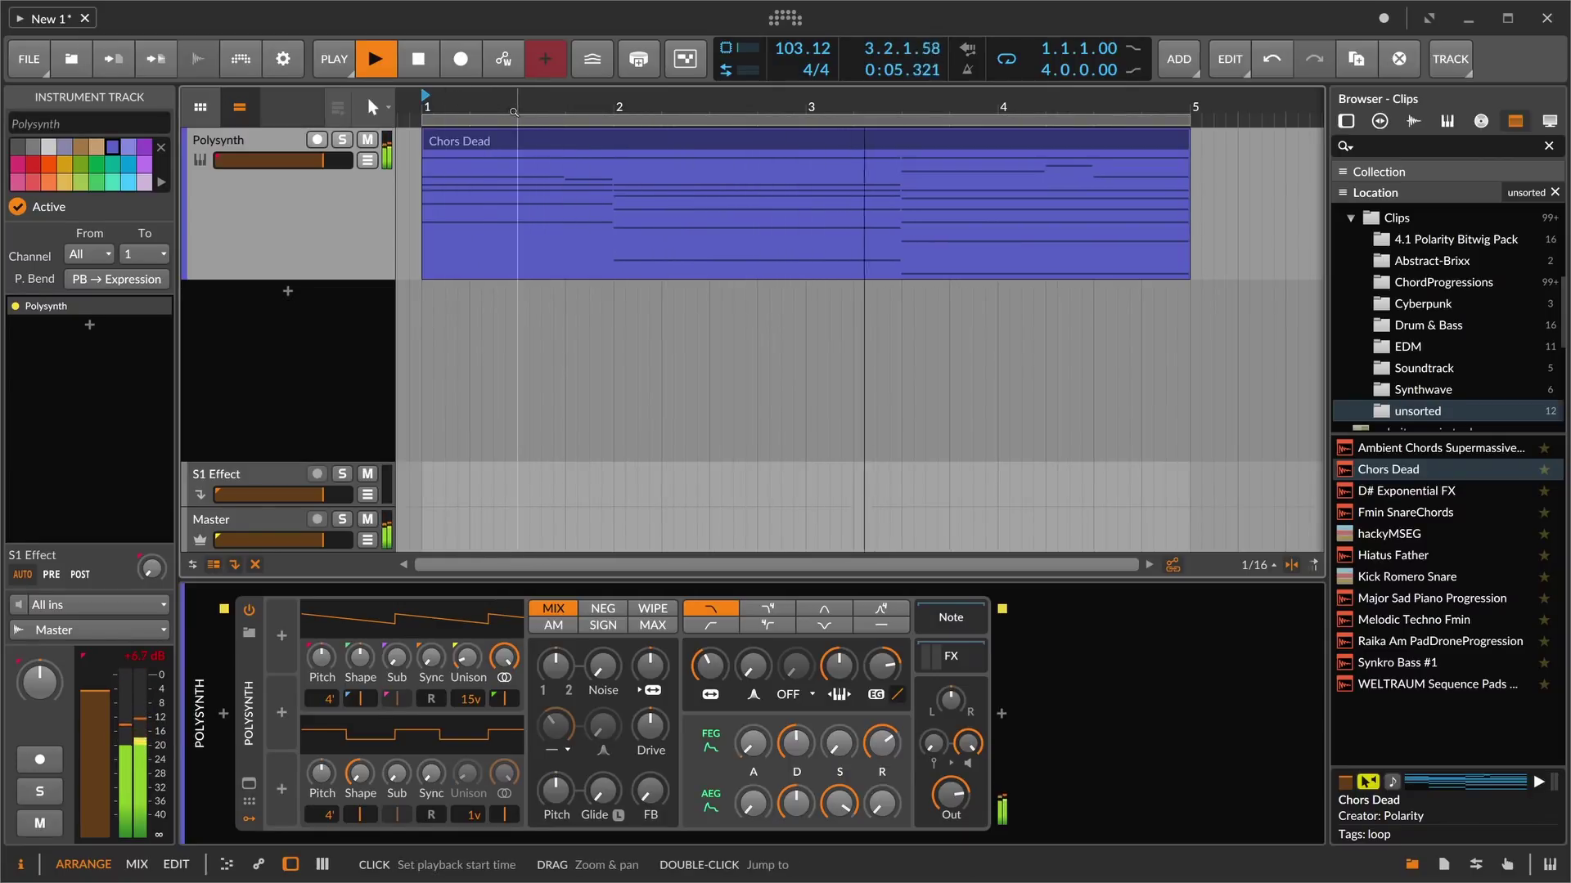
pyautogui.click(417, 72)
# - Insert an Arpeggiator before the Polysynth device
pyautogui.click(224, 713)
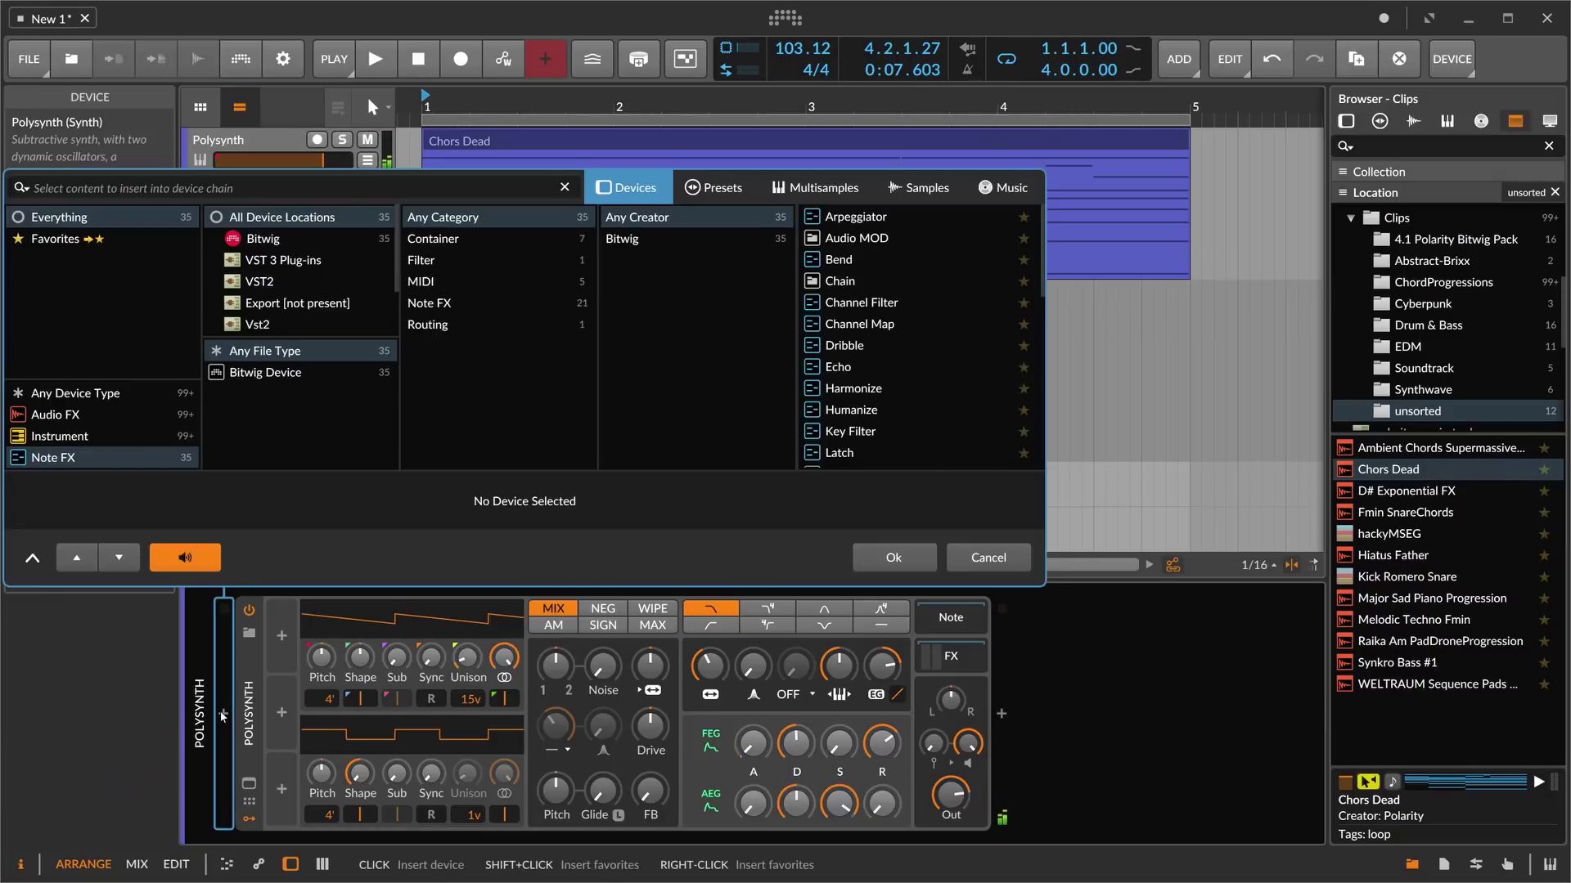
pyautogui.write('arp')
pyautogui.press('Return')
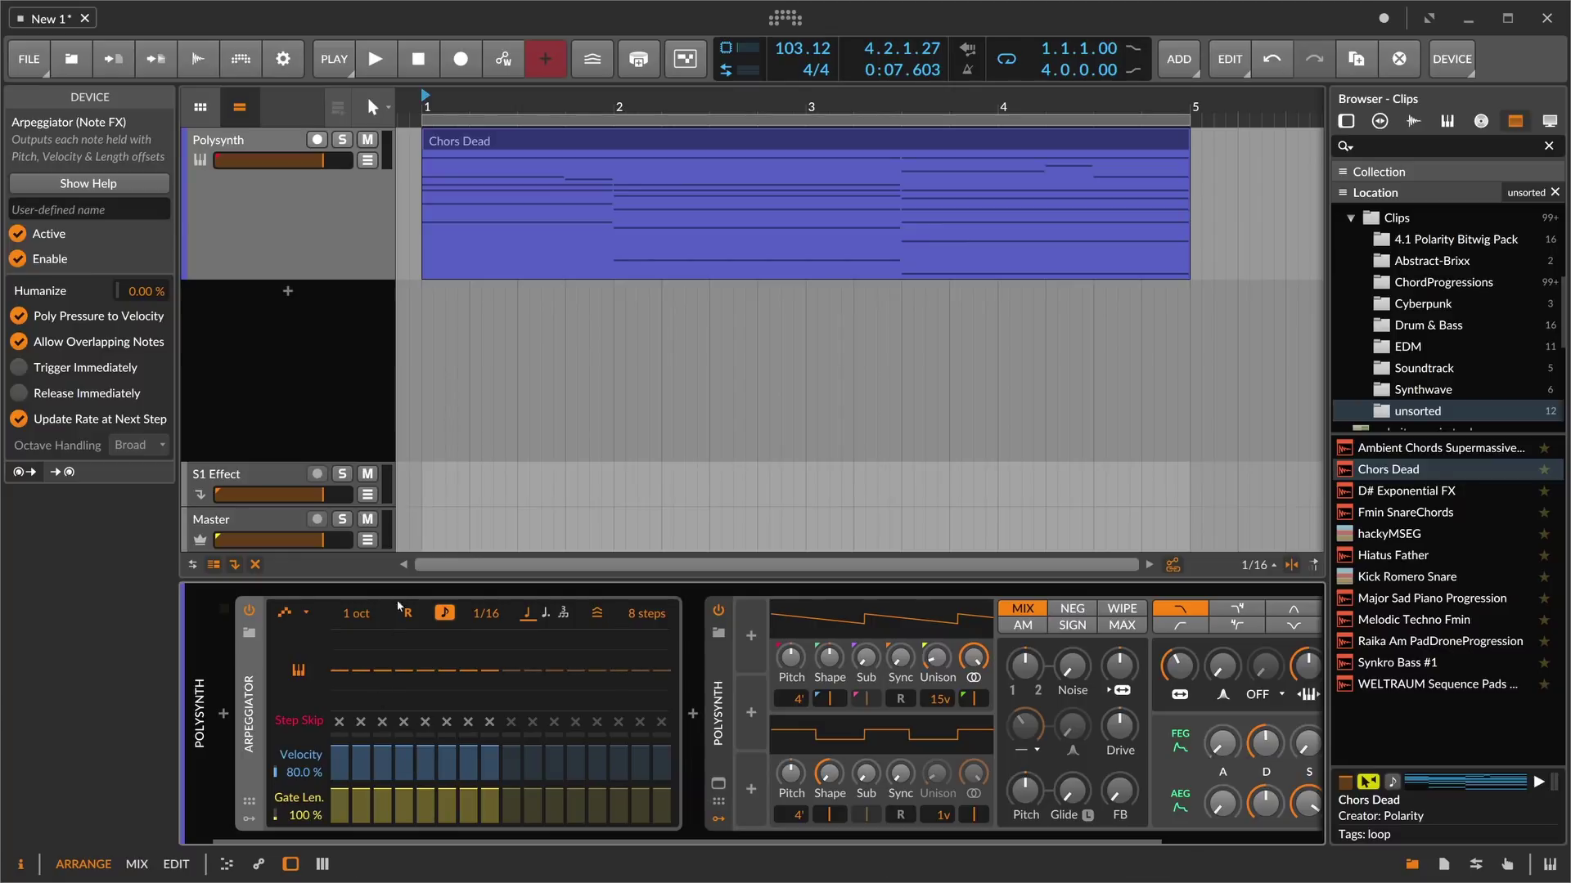
# - Audition the arpeggiated chords, stop playback and show the Arpeggiator's modulator slots
pyautogui.press('space')
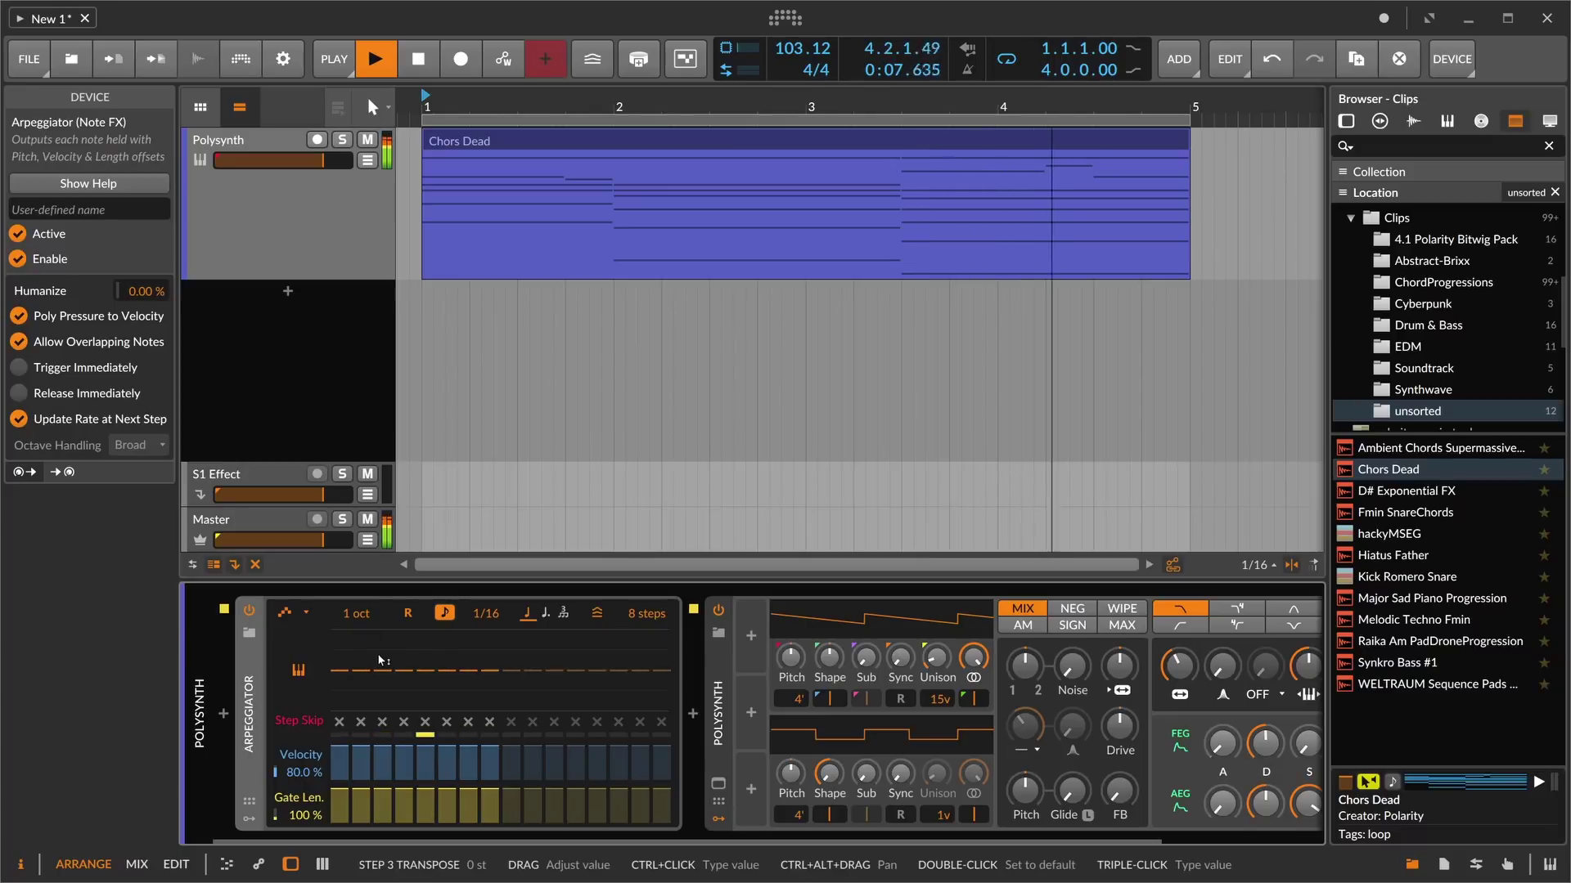
pyautogui.press('space')
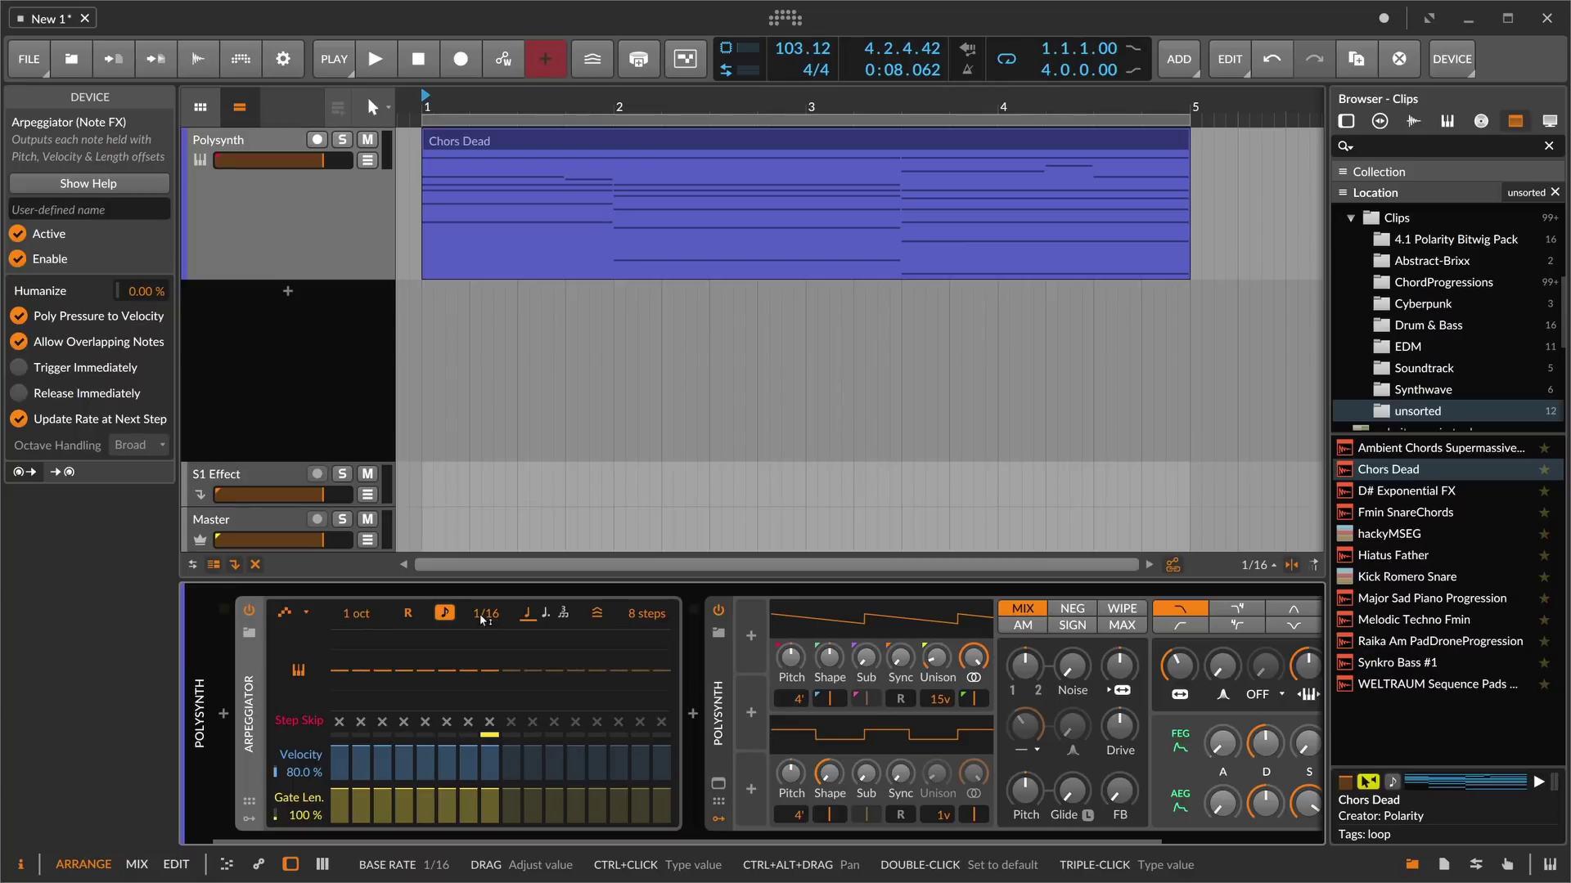
pyautogui.click(249, 820)
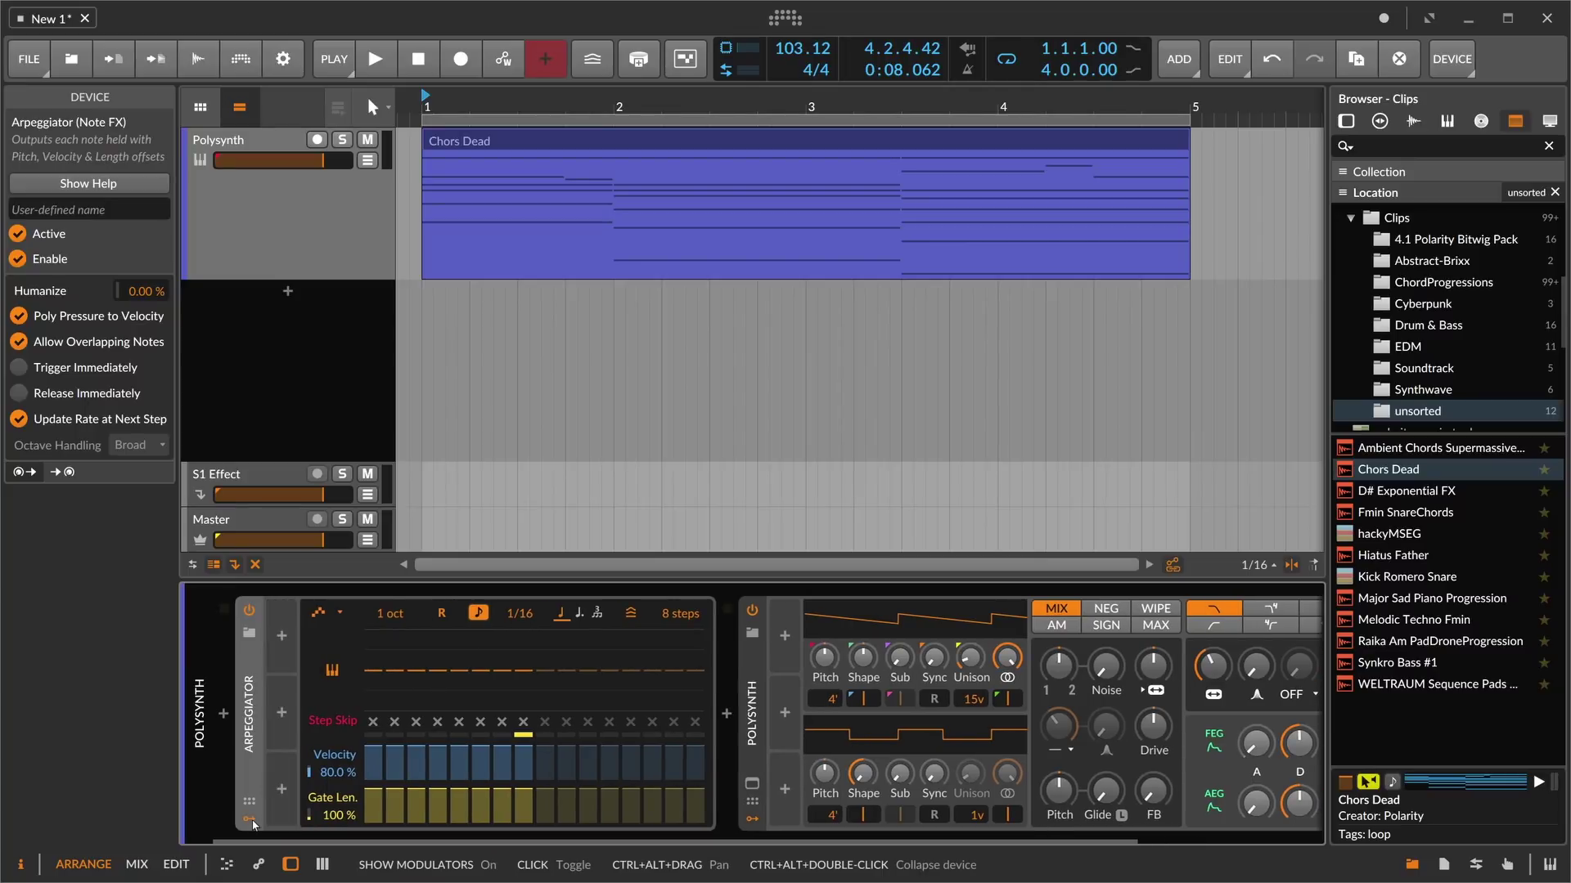
# - Add a Steps modulator to the Arpeggiator
pyautogui.click(283, 636)
pyautogui.write('step')
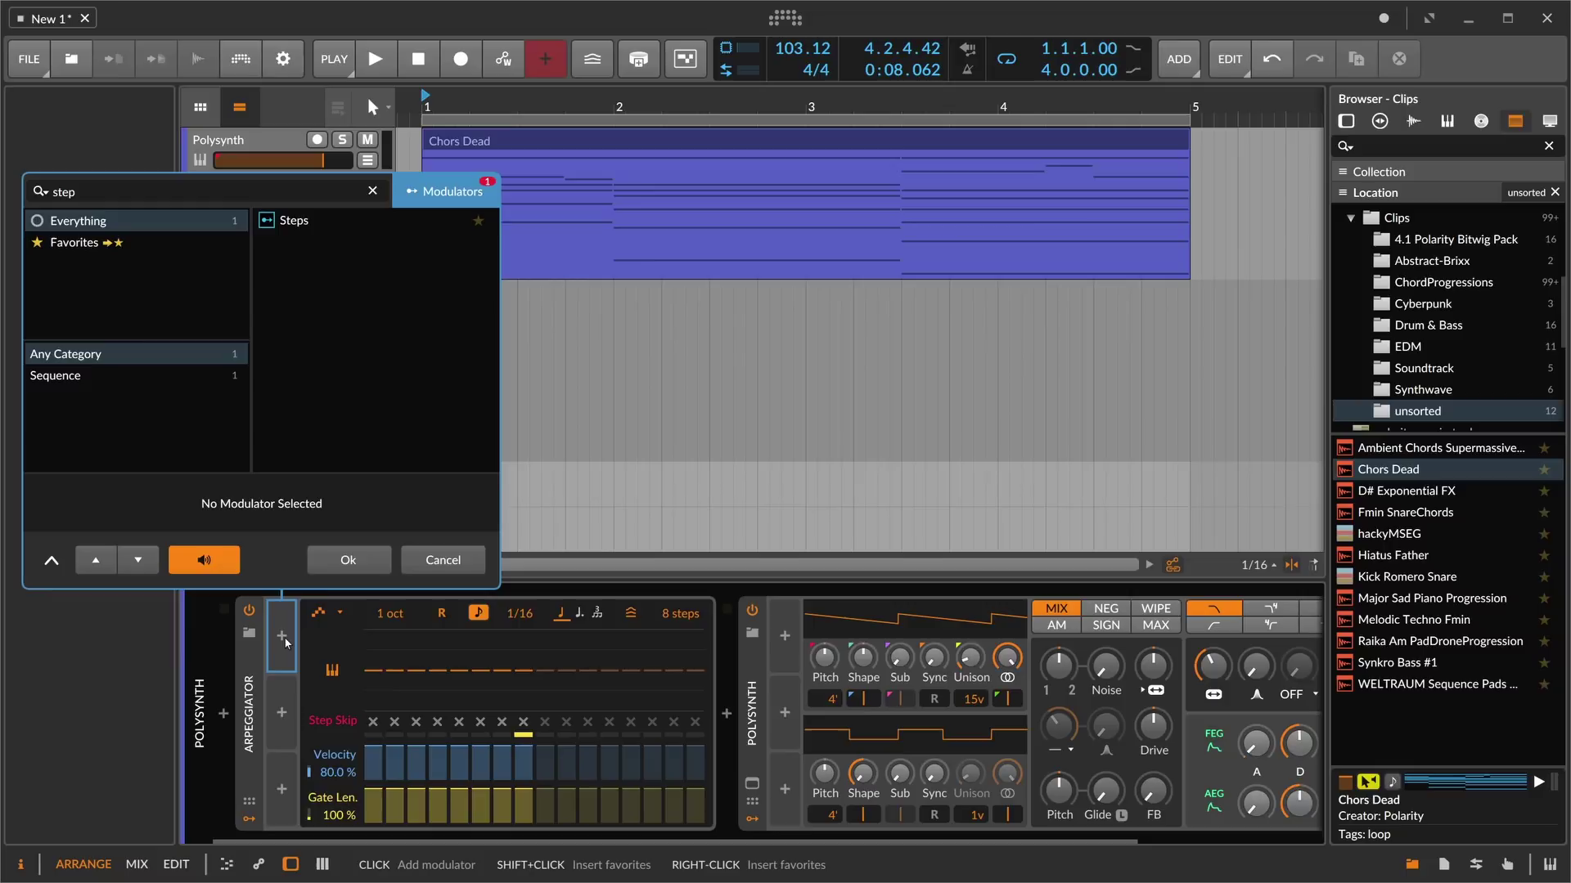
pyautogui.press('Down')
pyautogui.press('Return')
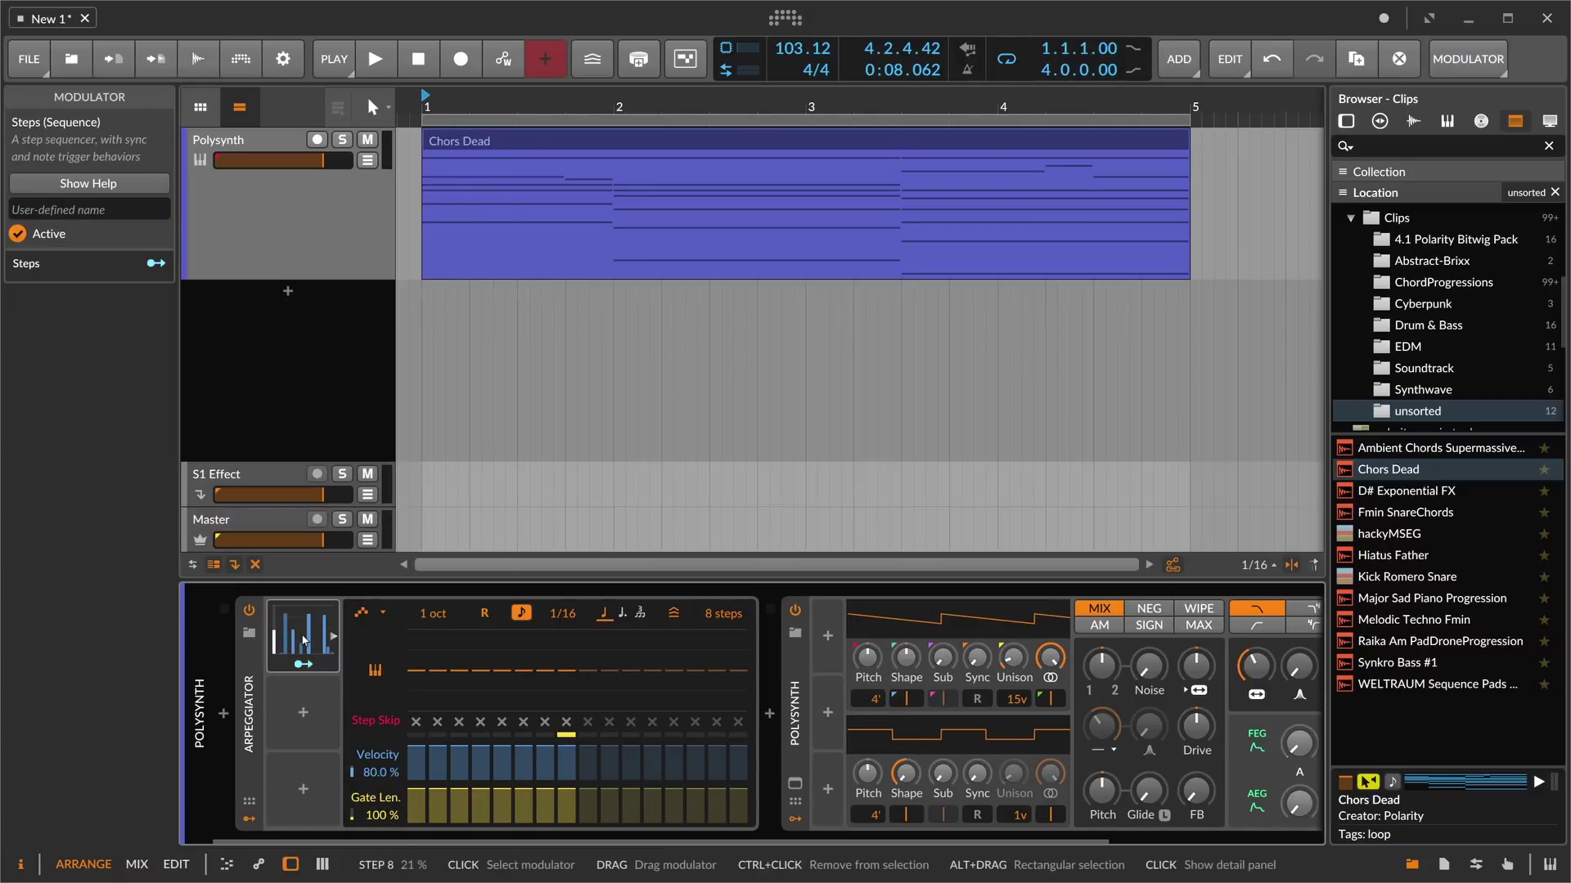
# - Set the Steps modulator to unipolar output and randomize its 16-step pattern
pyautogui.click(358, 770)
pyautogui.click(359, 770)
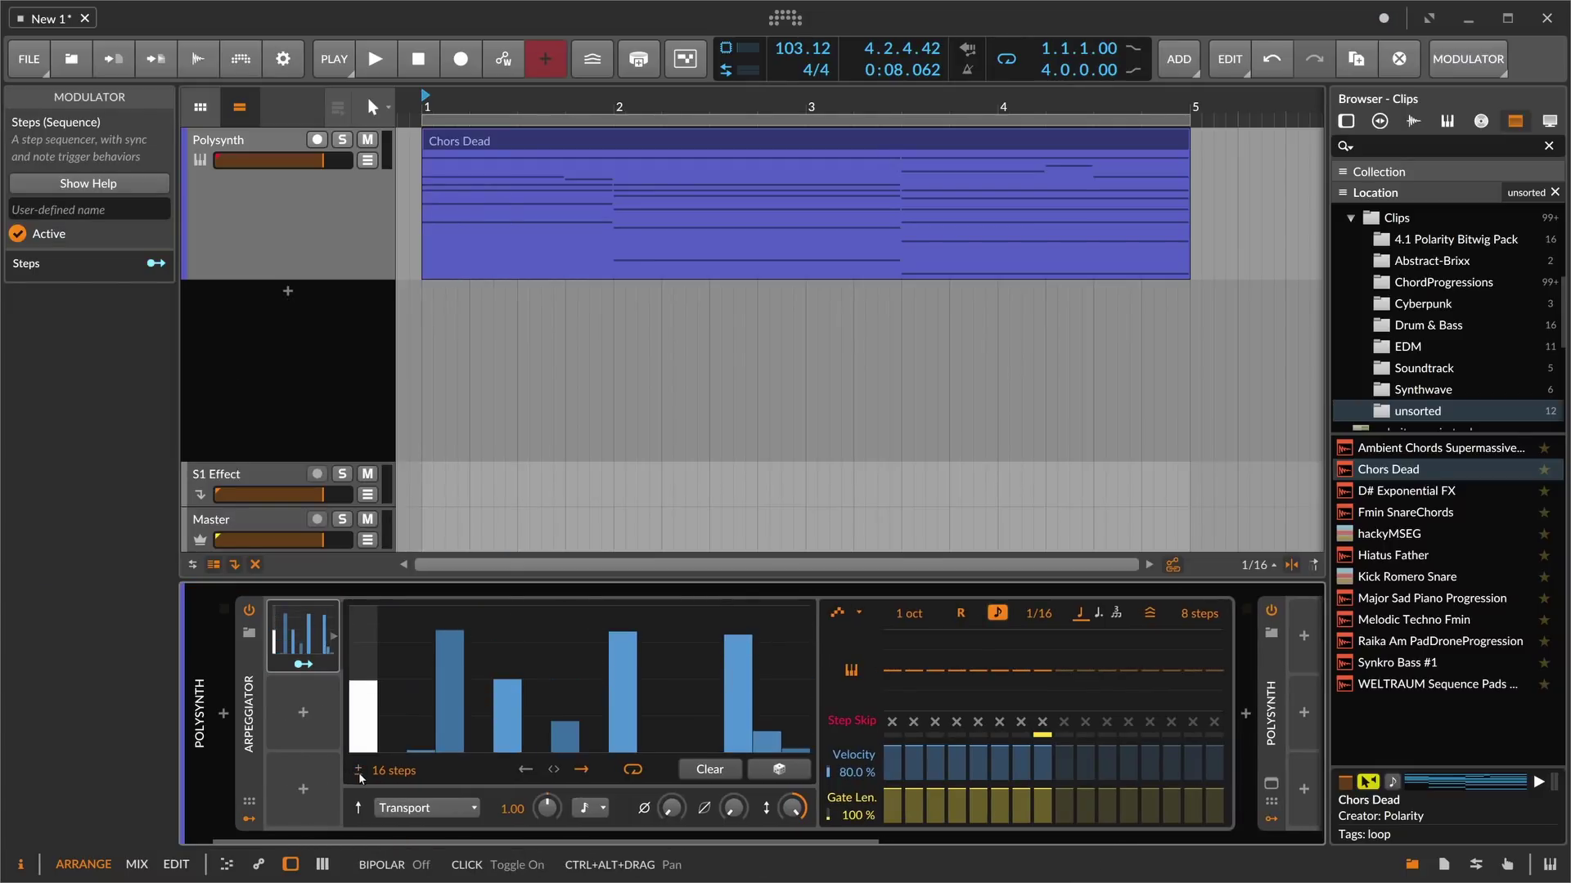
pyautogui.click(358, 771)
pyautogui.click(358, 771)
pyautogui.click(358, 770)
pyautogui.click(358, 771)
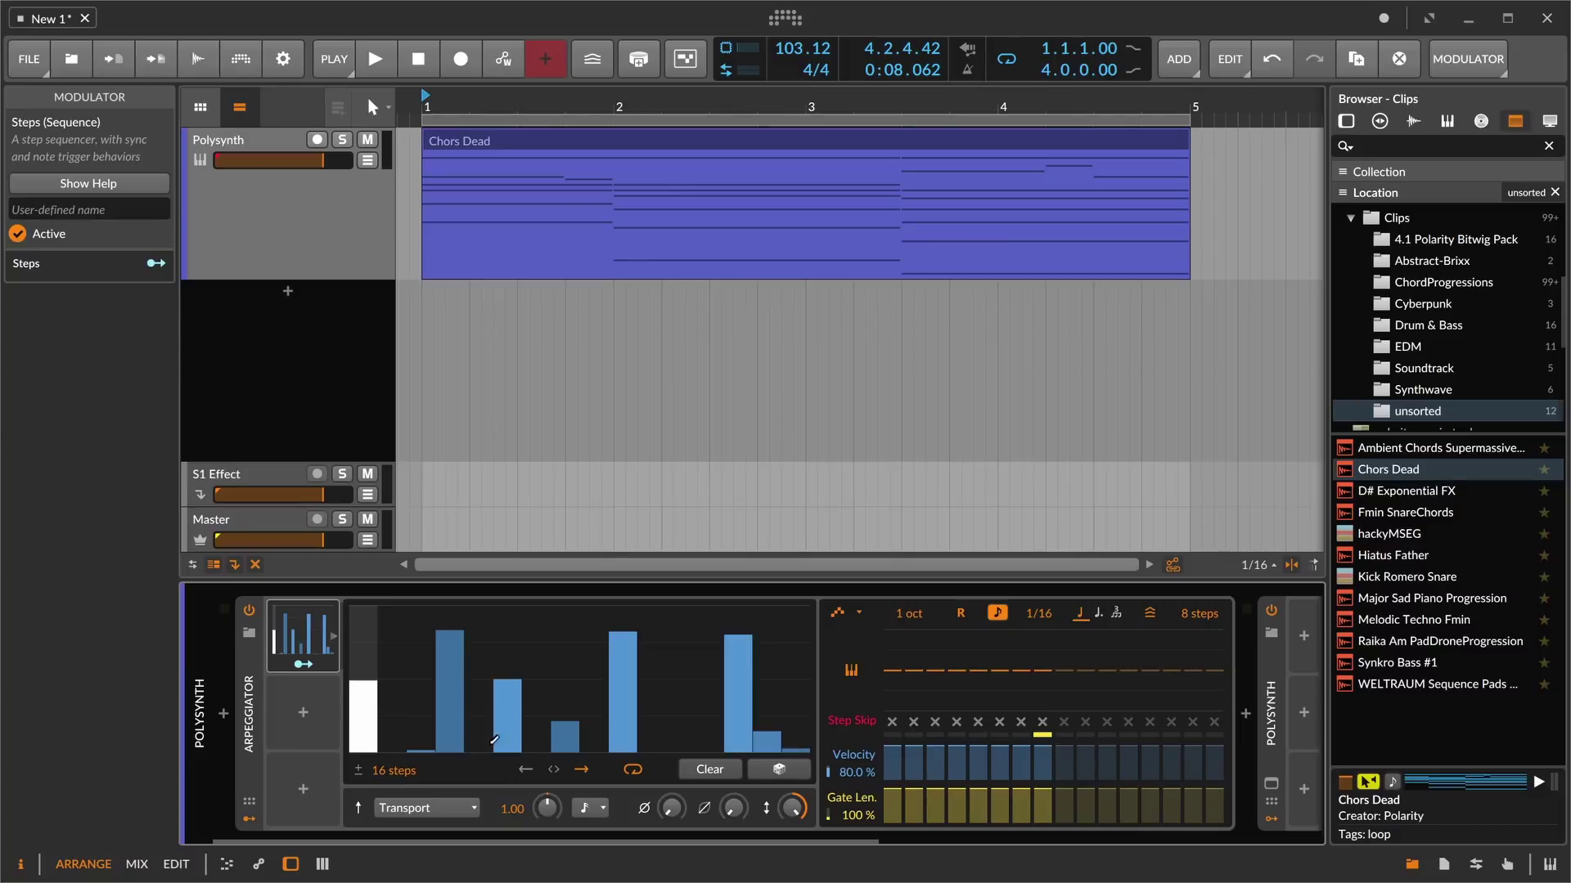
pyautogui.click(781, 772)
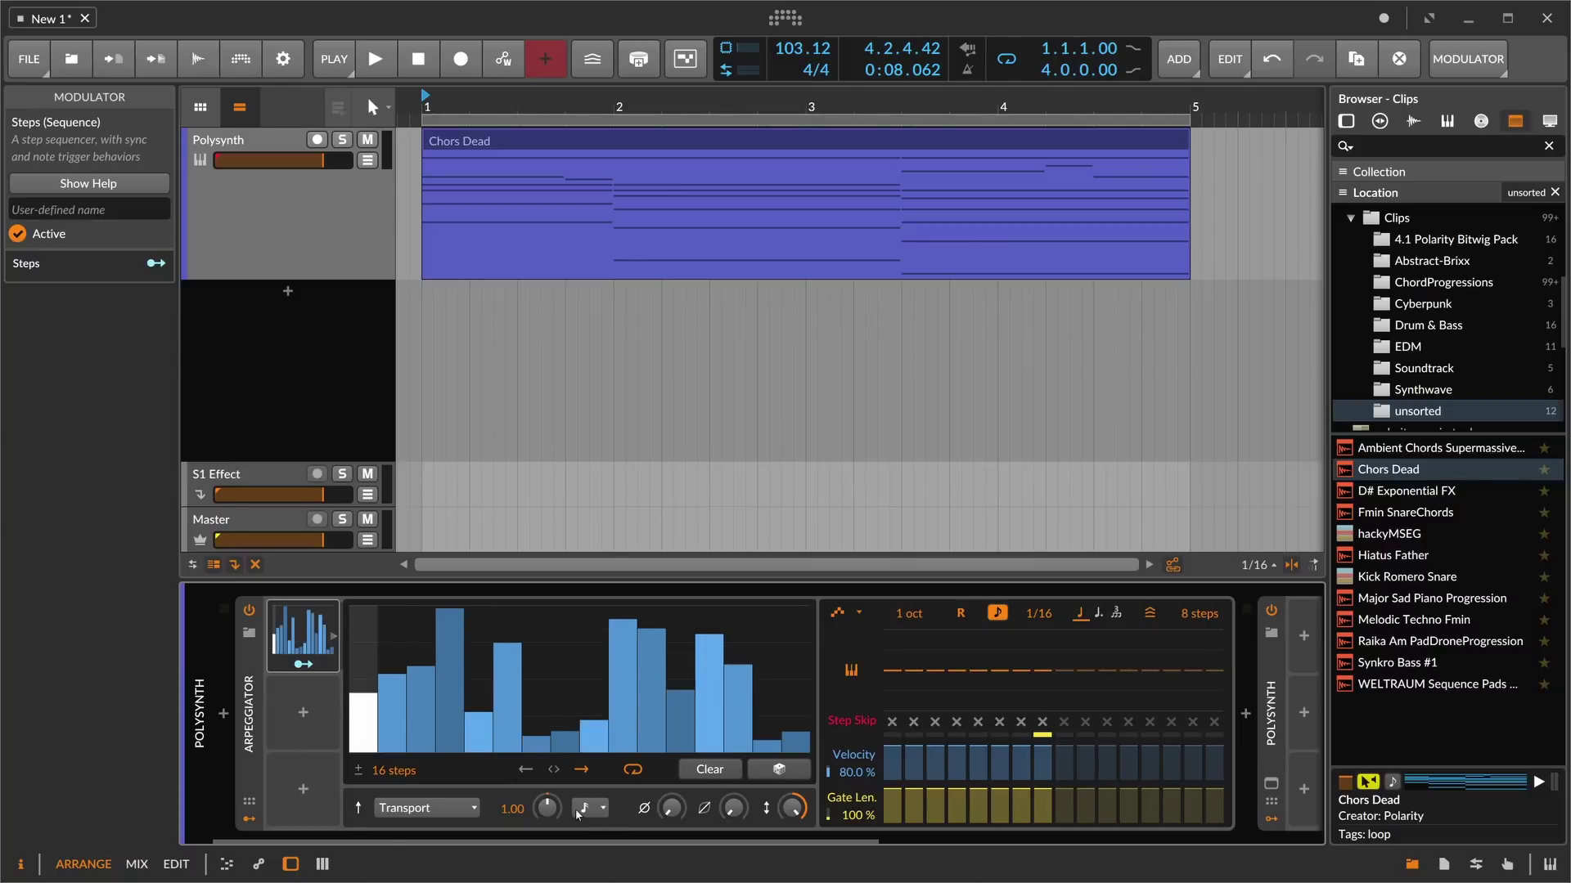
# - Set the Arpeggiator's base note rate to 1/4 and audition the chords briefly
pyautogui.click(602, 812)
pyautogui.click(647, 495)
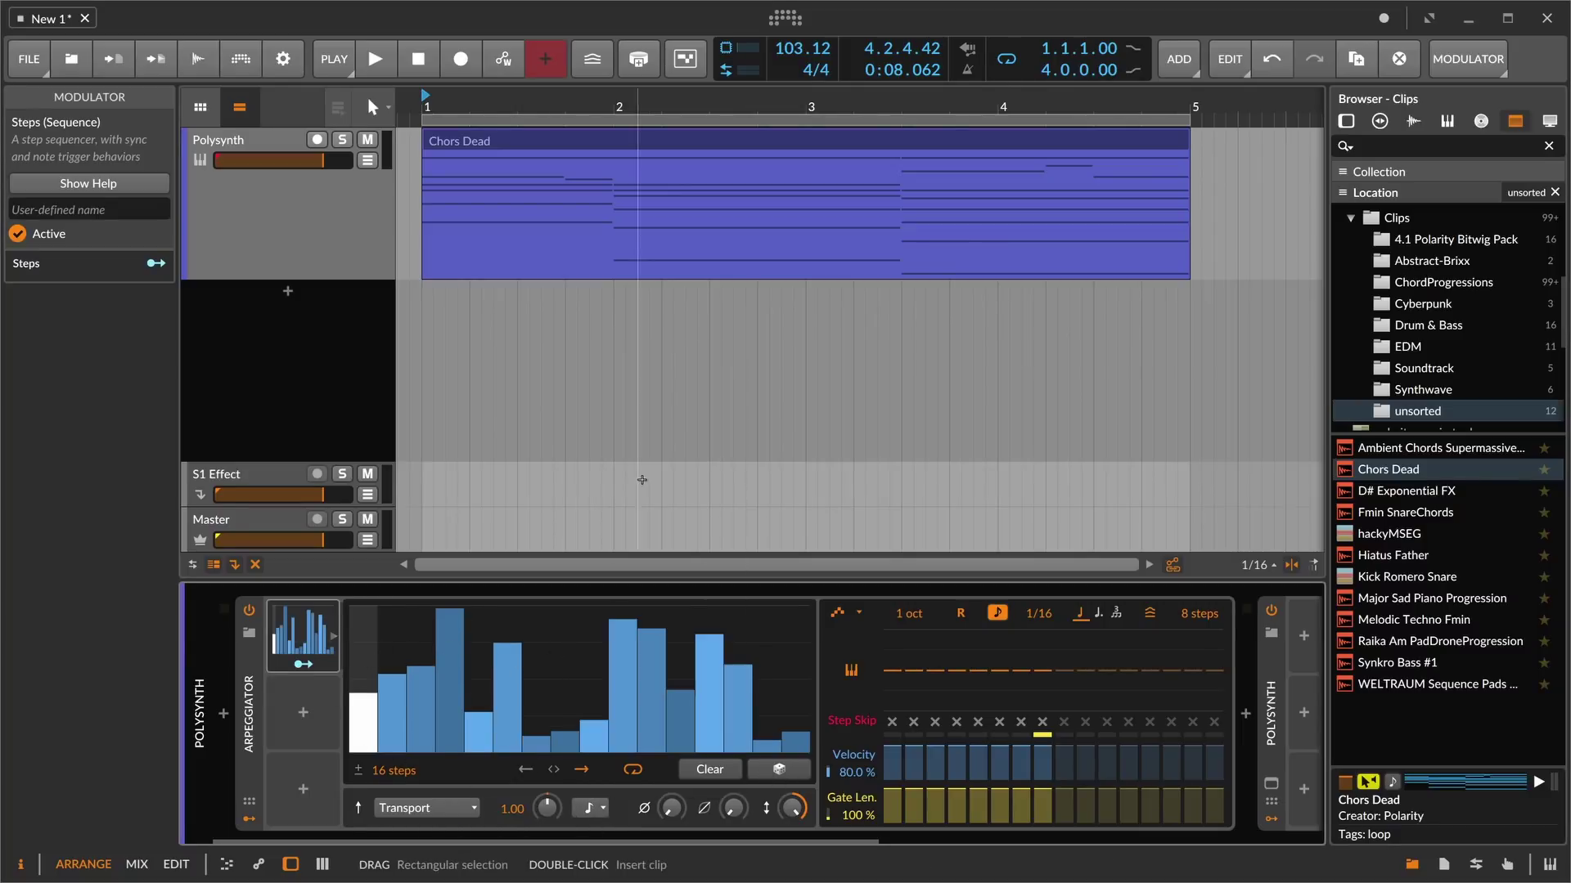
pyautogui.moveTo(930, 648); pyautogui.dragTo(930, 648)
pyautogui.moveTo(1032, 629); pyautogui.dragTo(1033, 629)
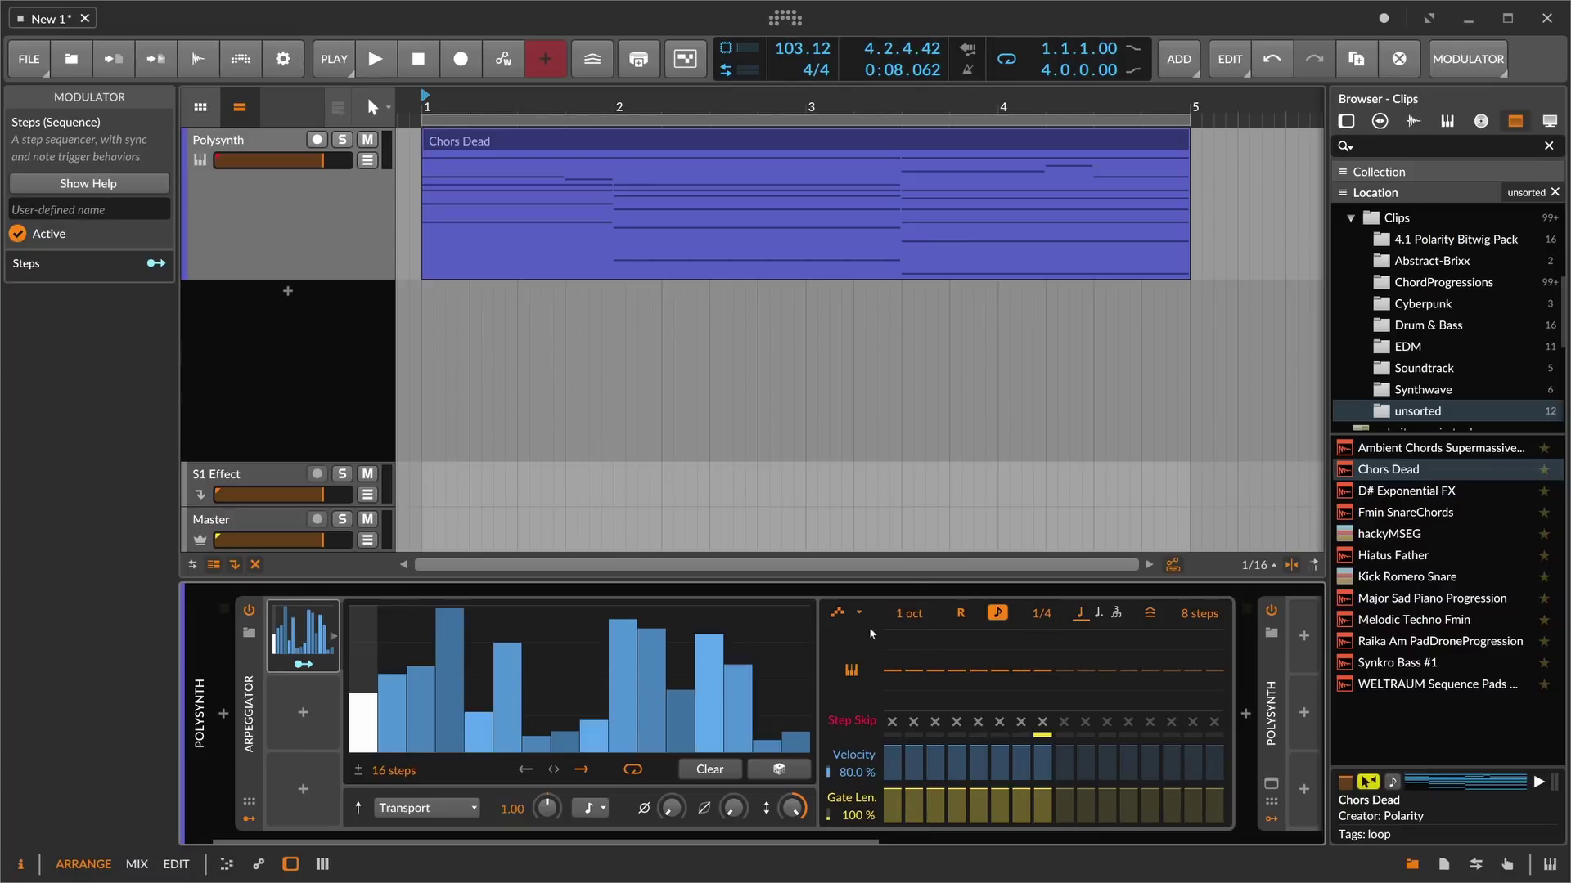
pyautogui.press('space')
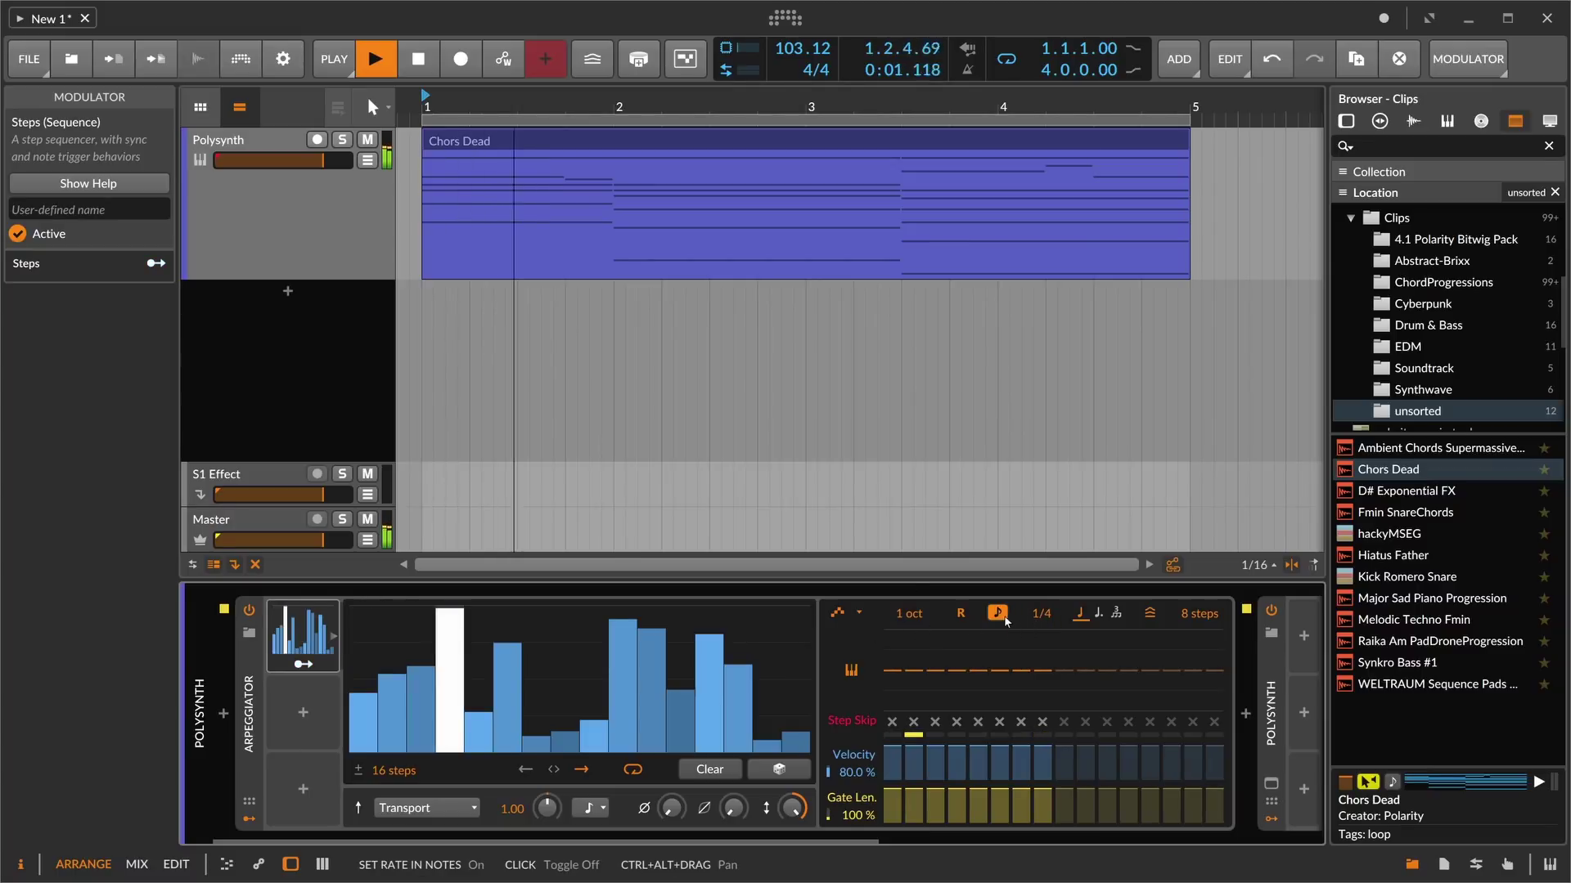
pyautogui.press('space')
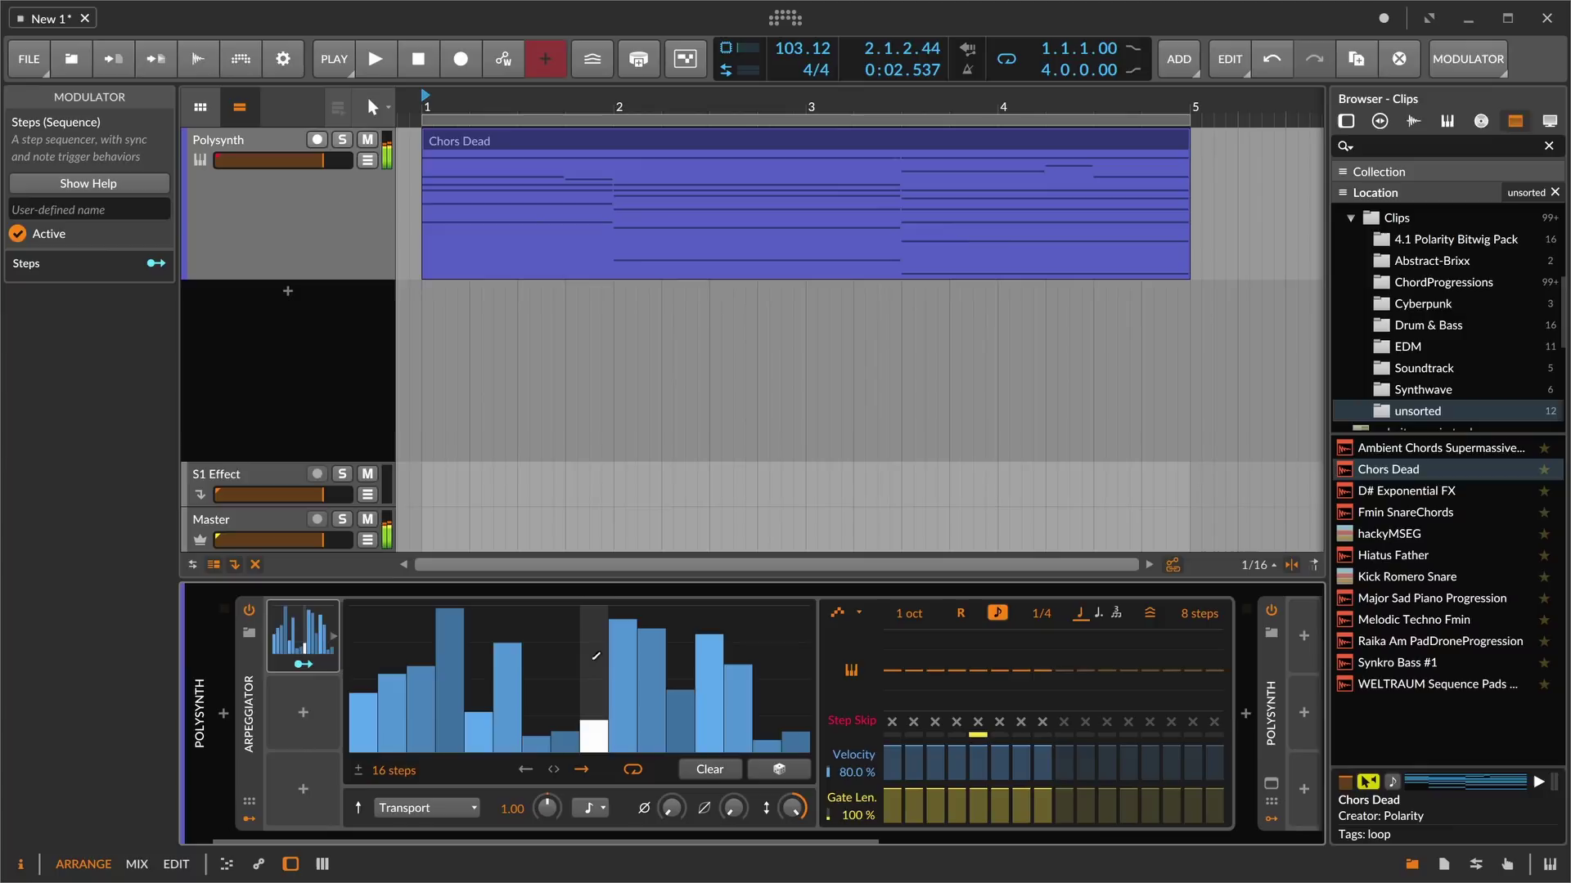
# - Modulate the Arpeggiator's base rate by +2.00 with the Steps modulator and audition the changing rhythm
pyautogui.click(303, 663)
pyautogui.moveTo(1034, 629); pyautogui.dragTo(1034, 615)
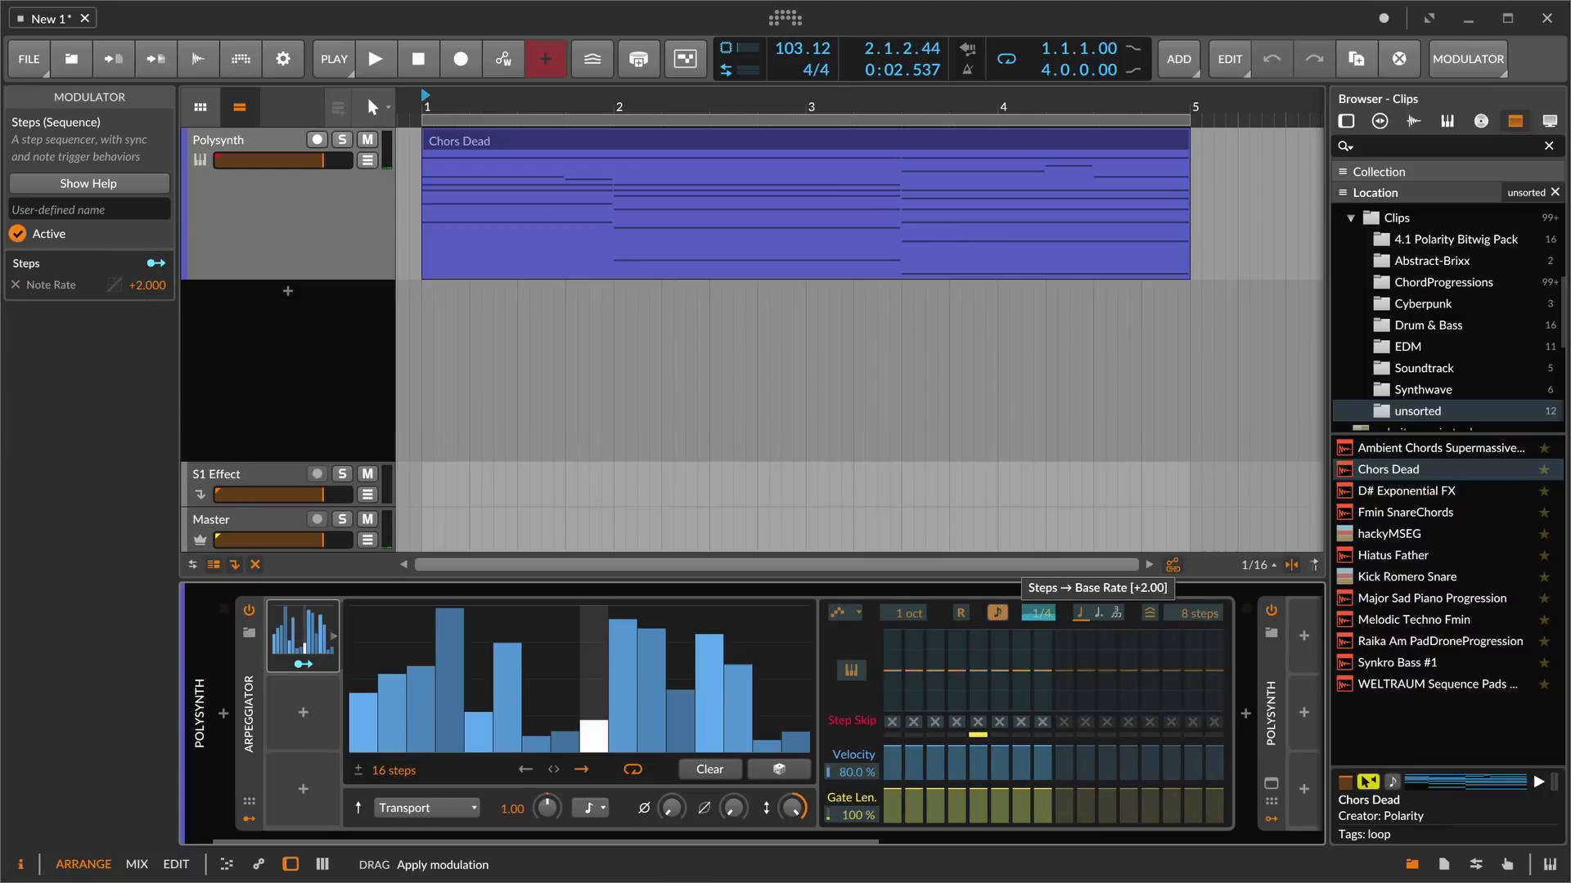
pyautogui.moveTo(1034, 616); pyautogui.dragTo(1034, 609)
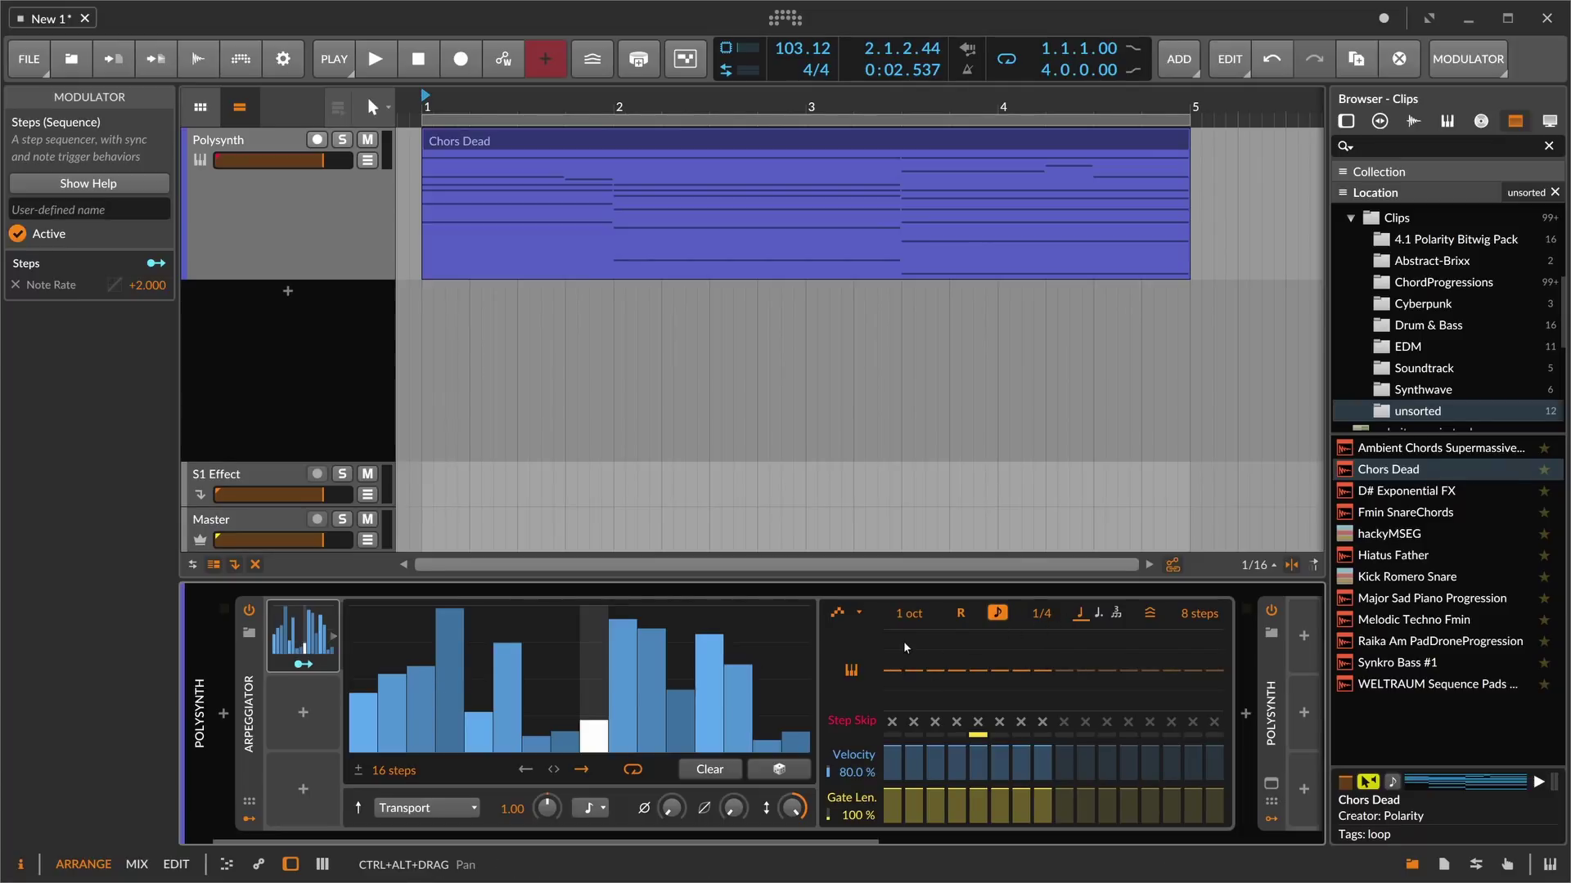
pyautogui.press('space')
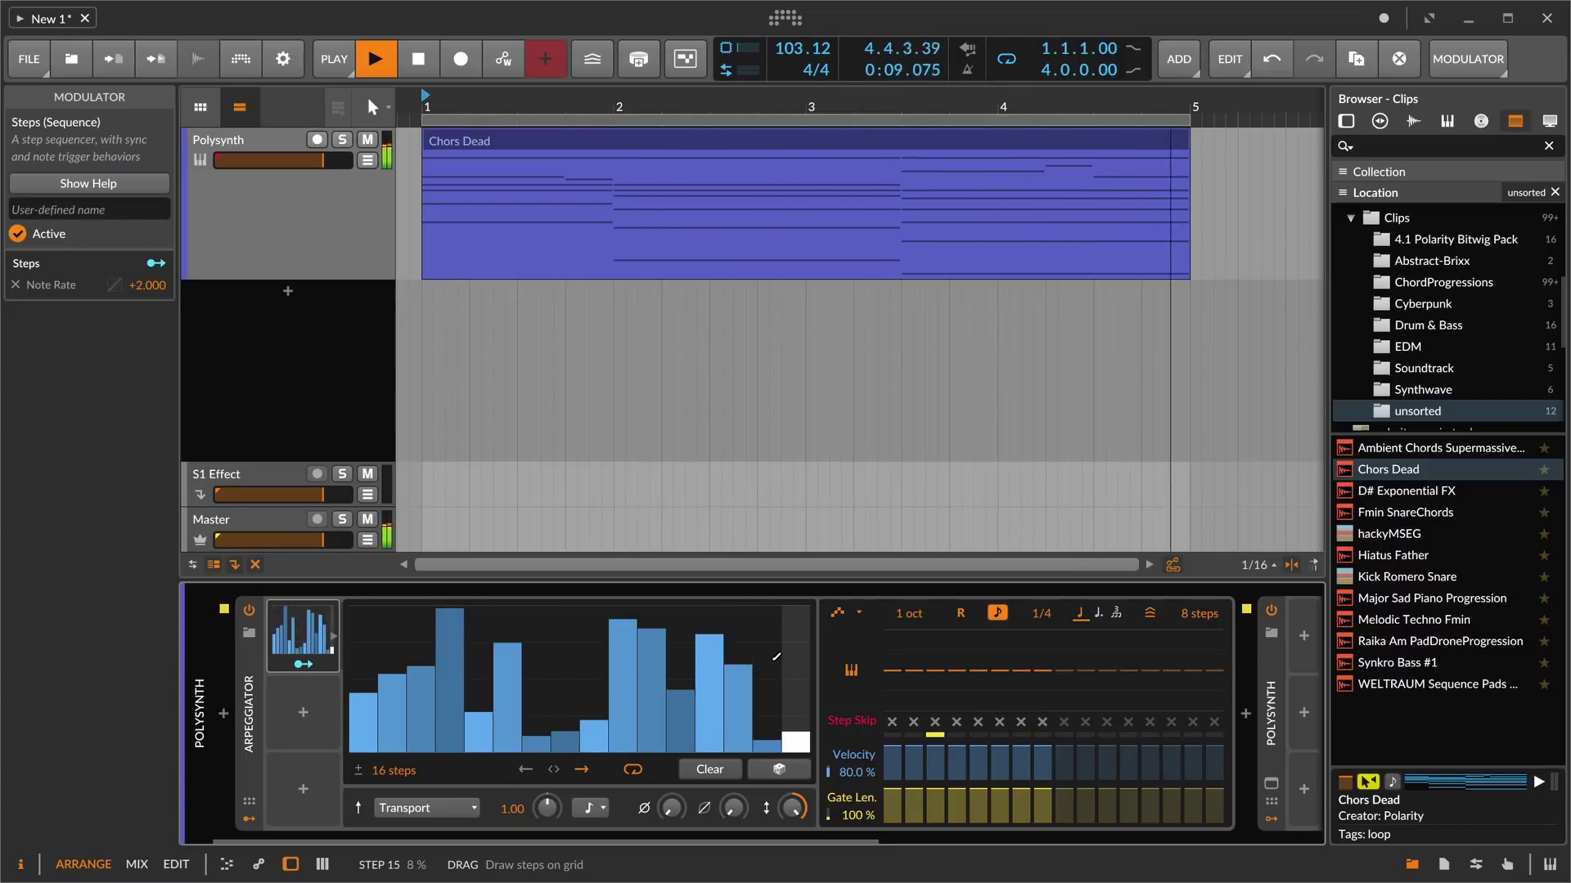
pyautogui.press('space')
# - Duplicate the Steps modulator and redraw the copy with only steps 15 and 16 at full level
pyautogui.click(305, 654)
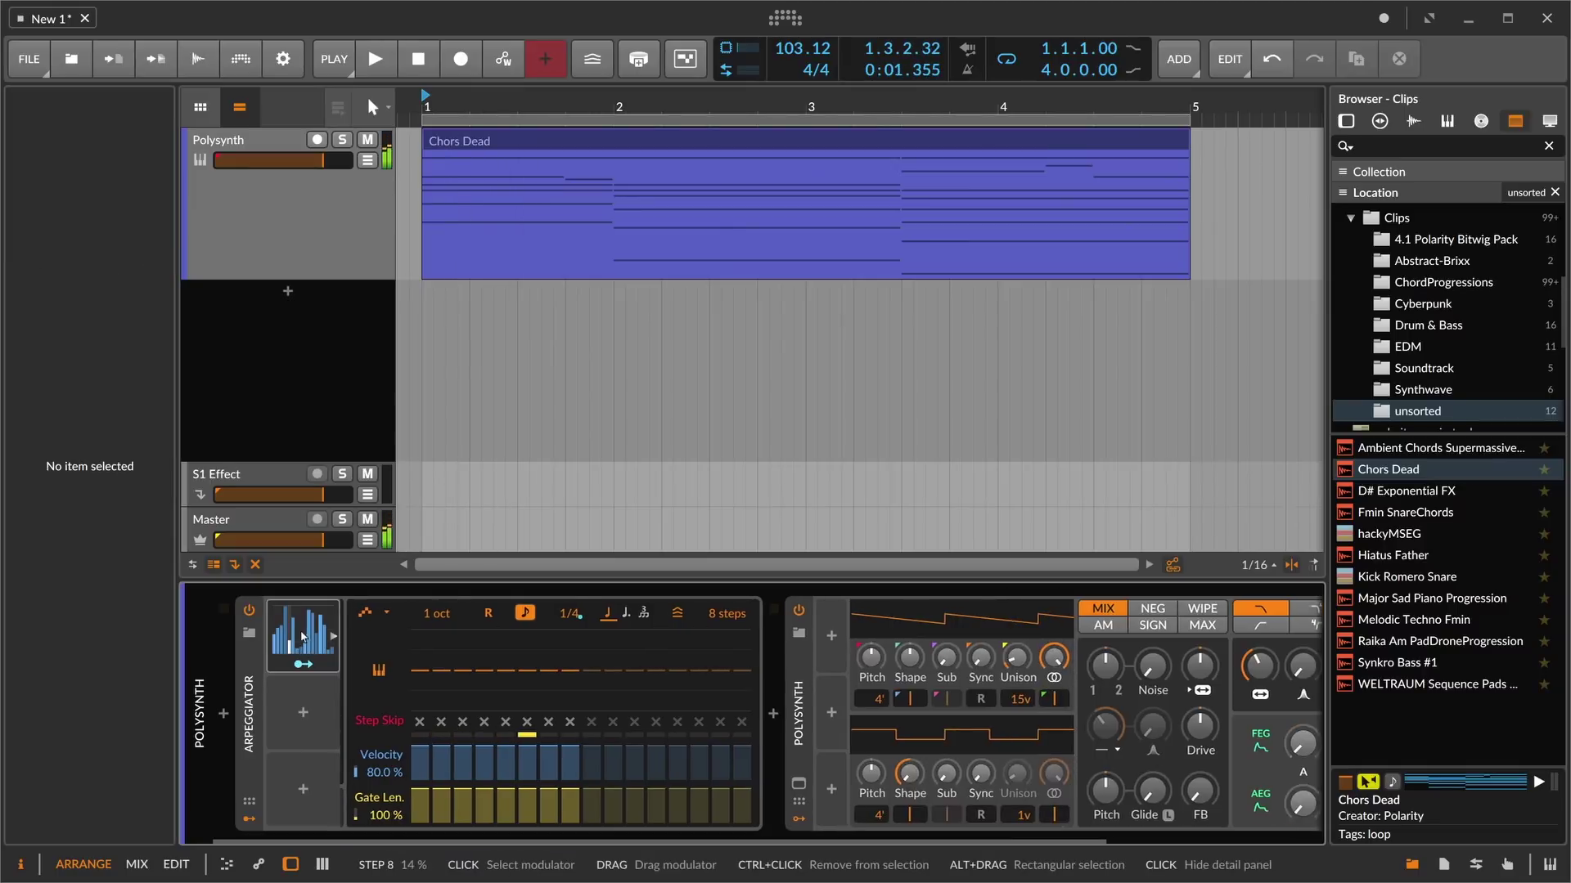
pyautogui.hotkey('ctrl', 'd')
pyautogui.click(302, 710)
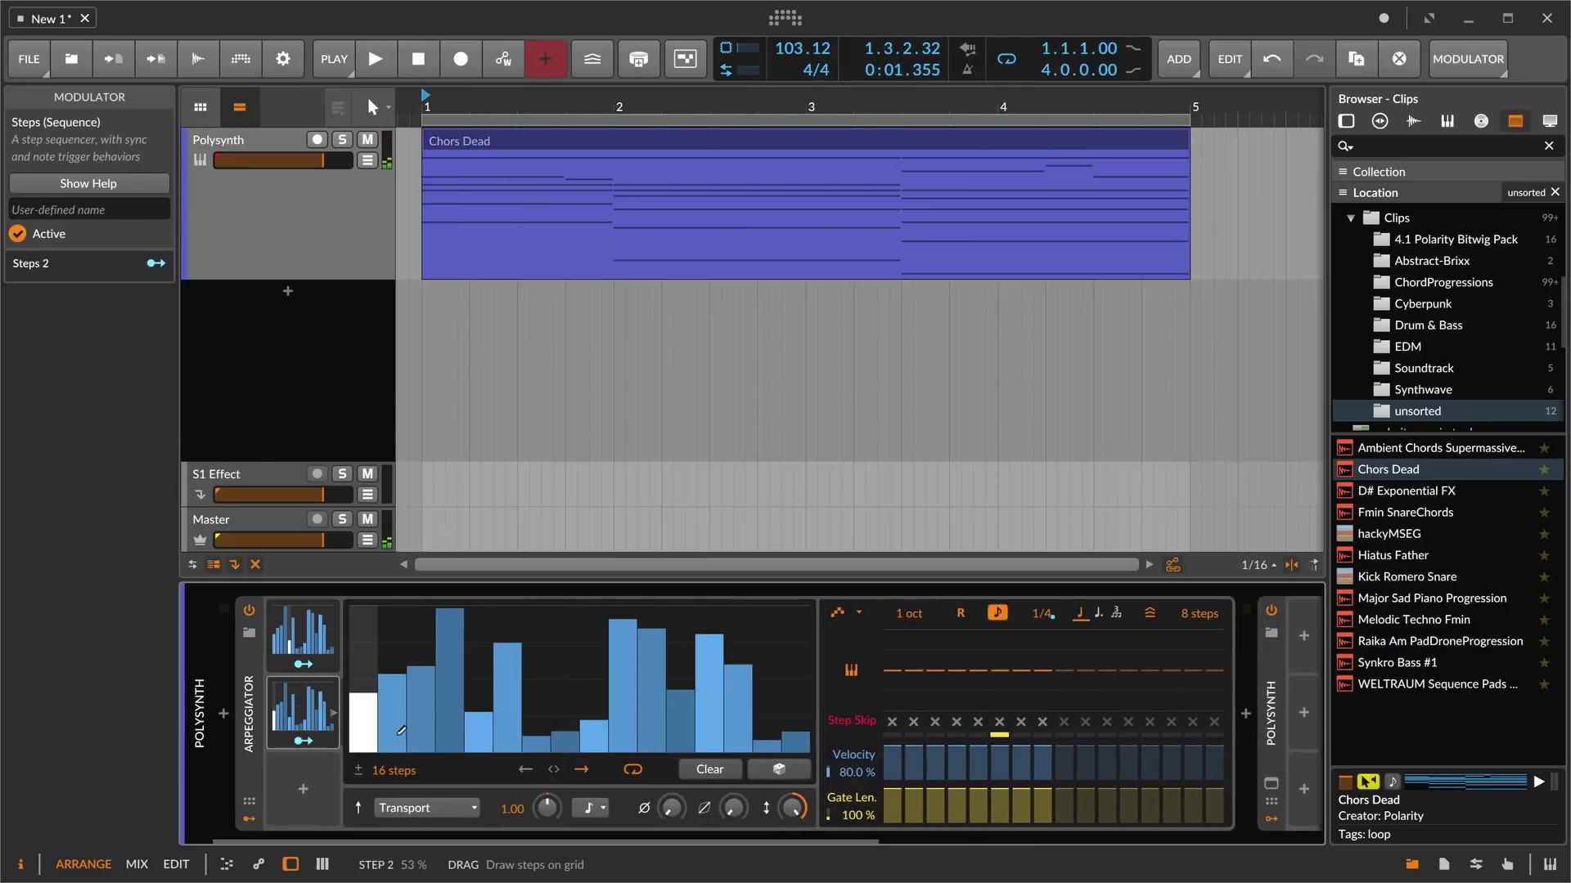
pyautogui.moveTo(566, 751)
pyautogui.mouseDown()
pyautogui.moveTo(740, 751)
pyautogui.moveTo(797, 590)
pyautogui.mouseUp()
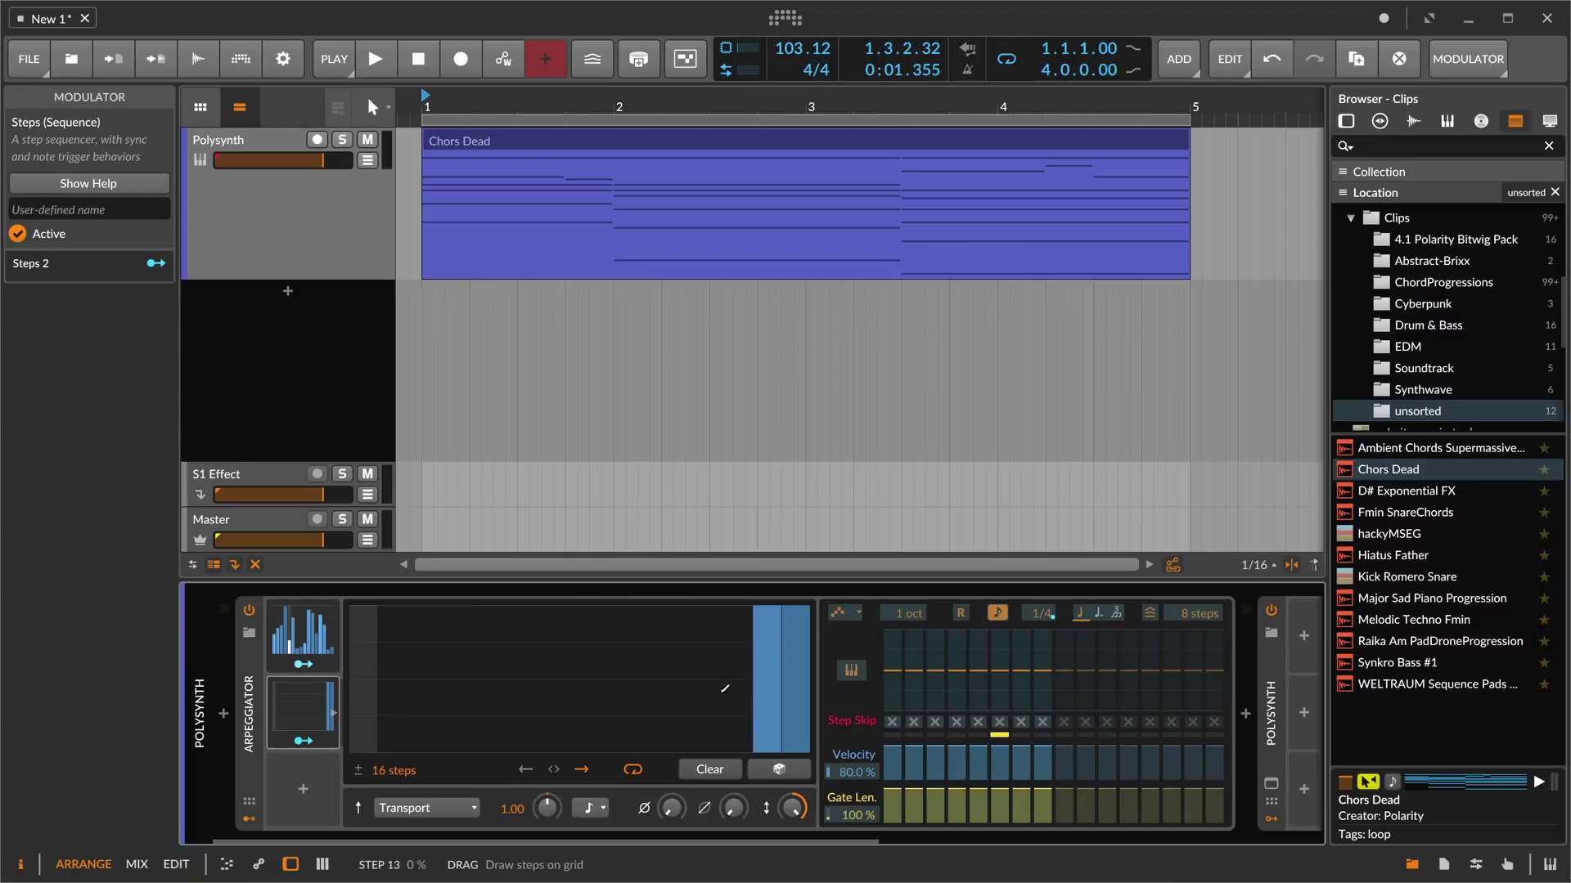
# - Modulate the Arpeggiator's note type by +1.00 with the second Steps modulator
pyautogui.click(303, 741)
pyautogui.moveTo(1098, 612); pyautogui.dragTo(1097, 601)
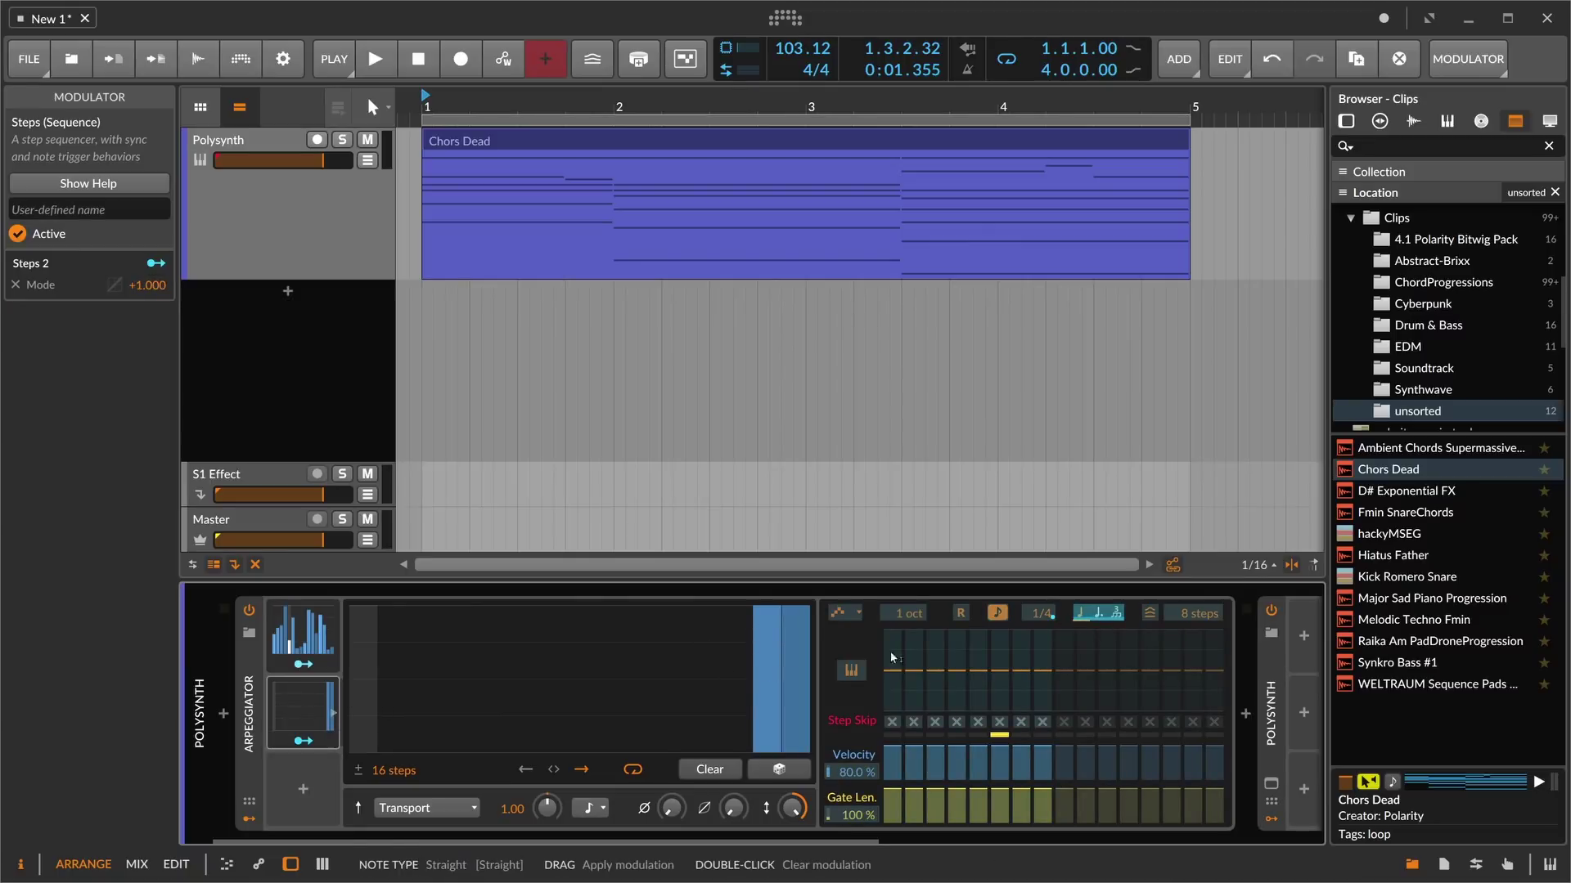
pyautogui.click(303, 740)
# - Raise steps 14 and 13 of the second Steps modulator to full level while auditioning the clip
pyautogui.press('space')
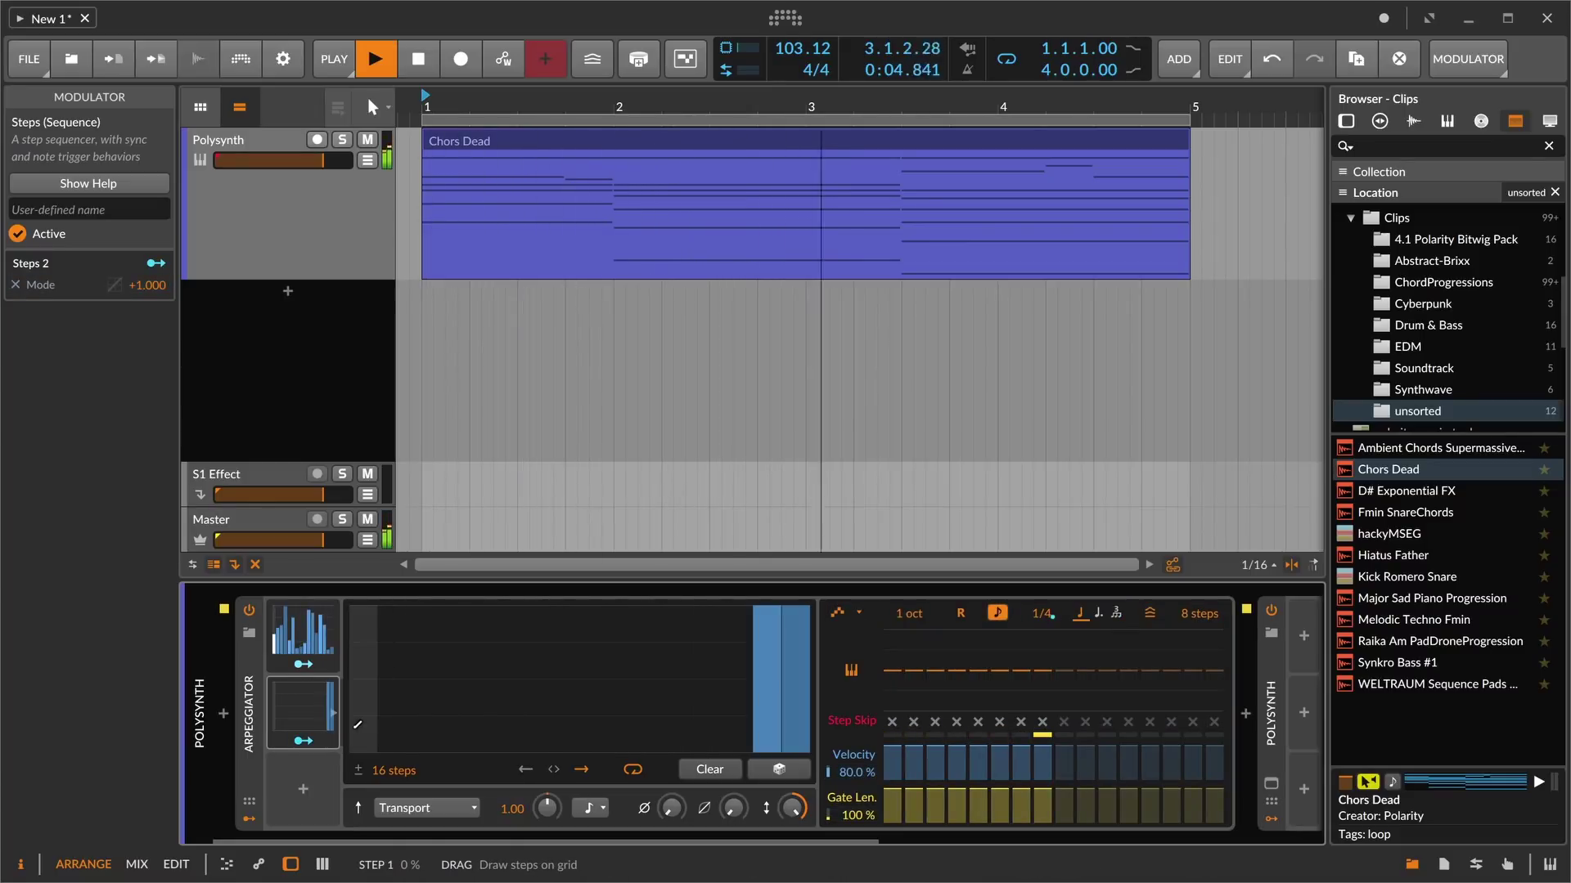
pyautogui.click(746, 598)
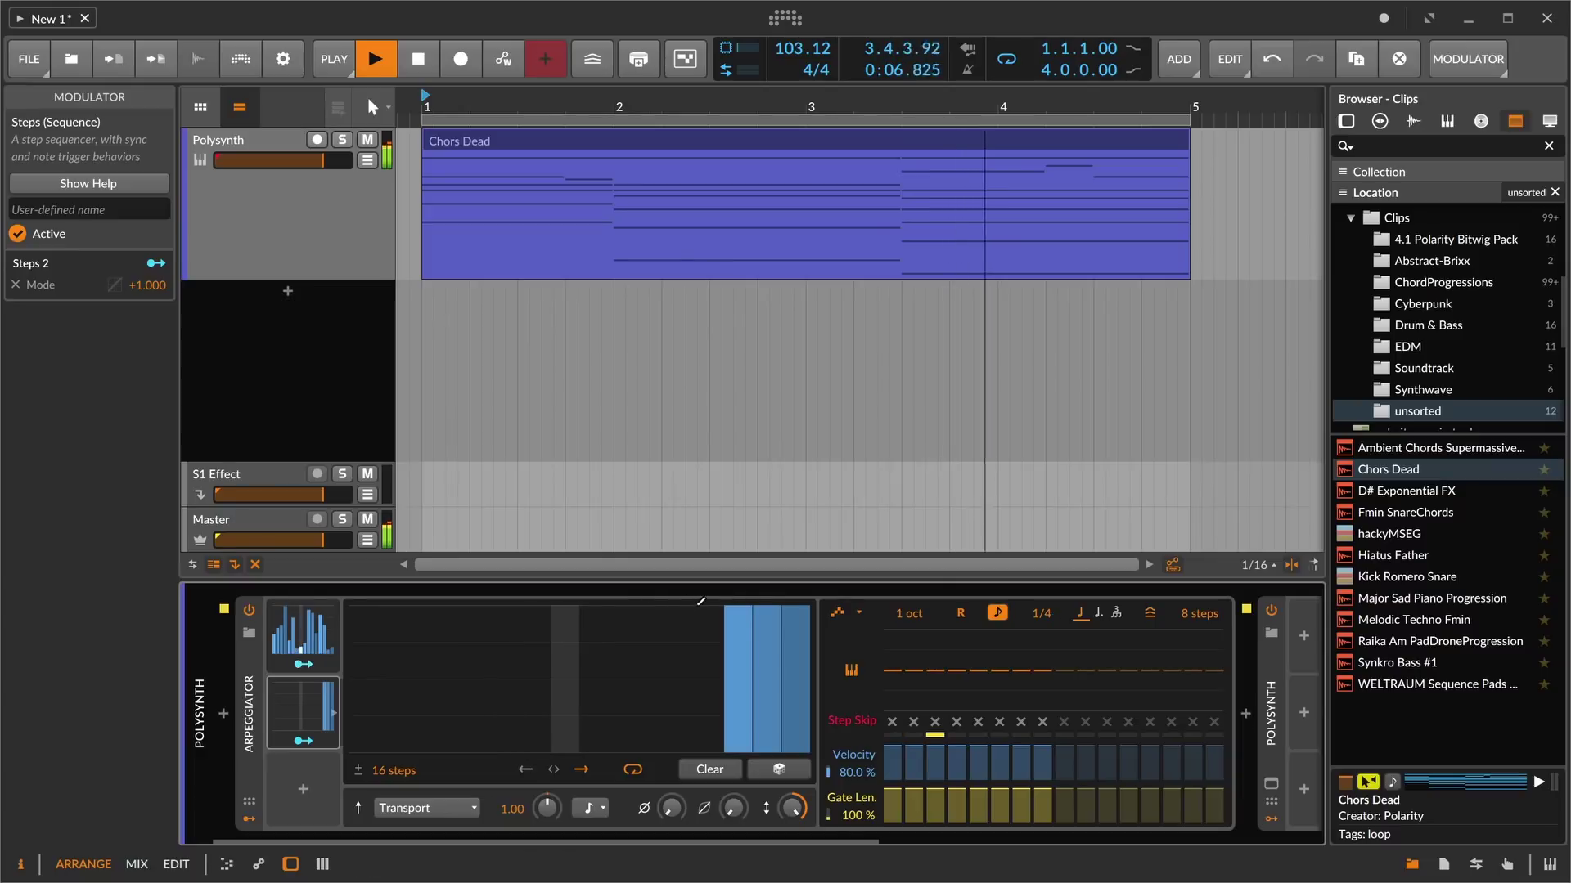
pyautogui.click(710, 609)
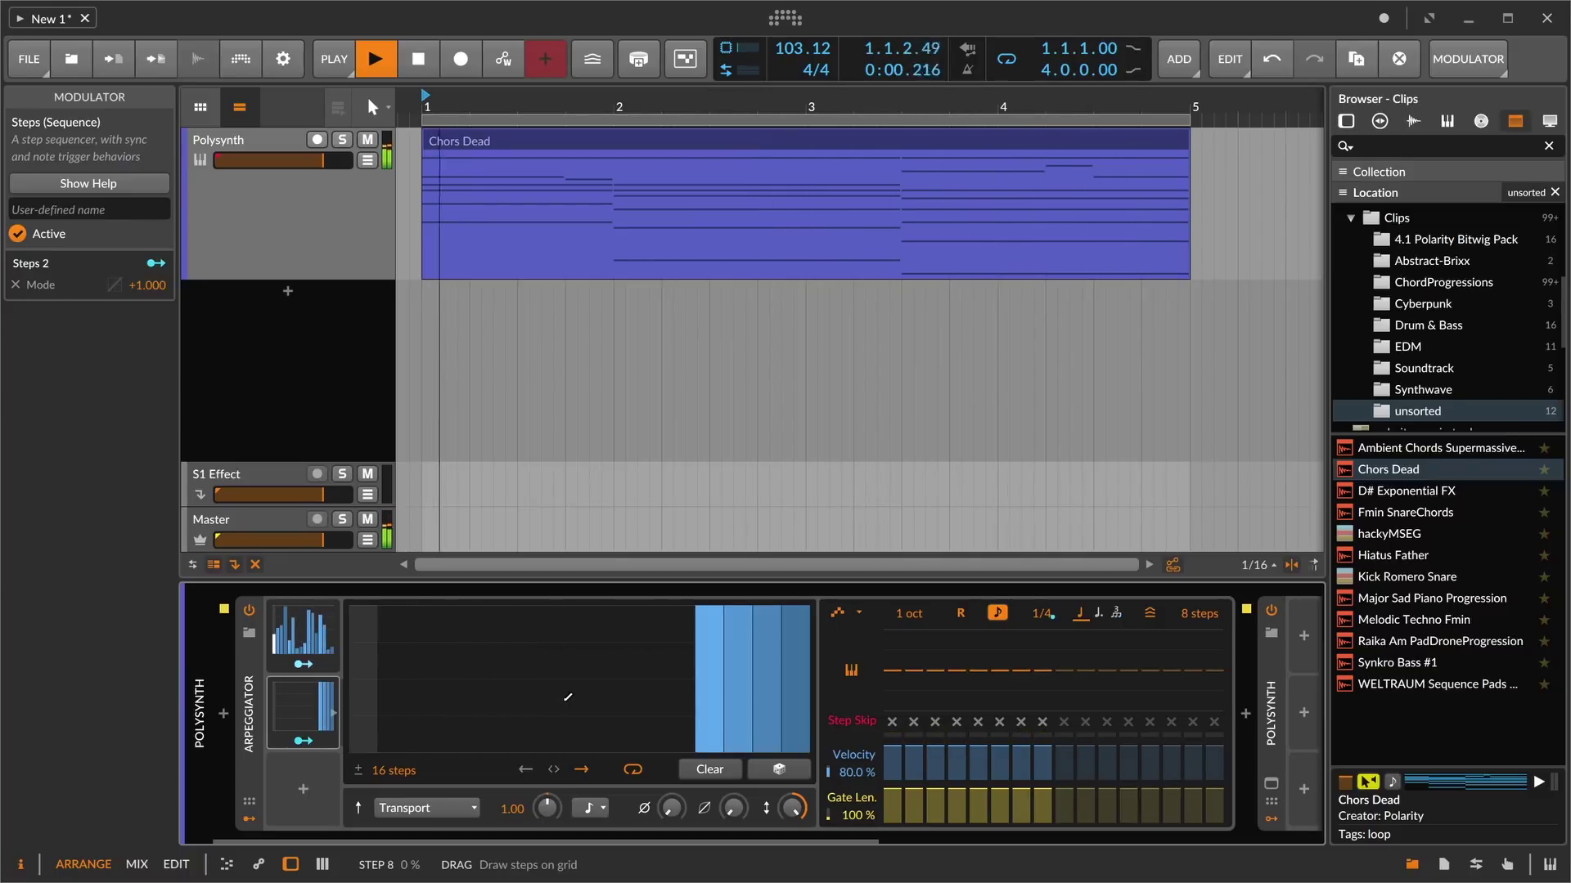
pyautogui.press('space')
# - Delete the second Steps modulator from the Arpeggiator
pyautogui.click(309, 704)
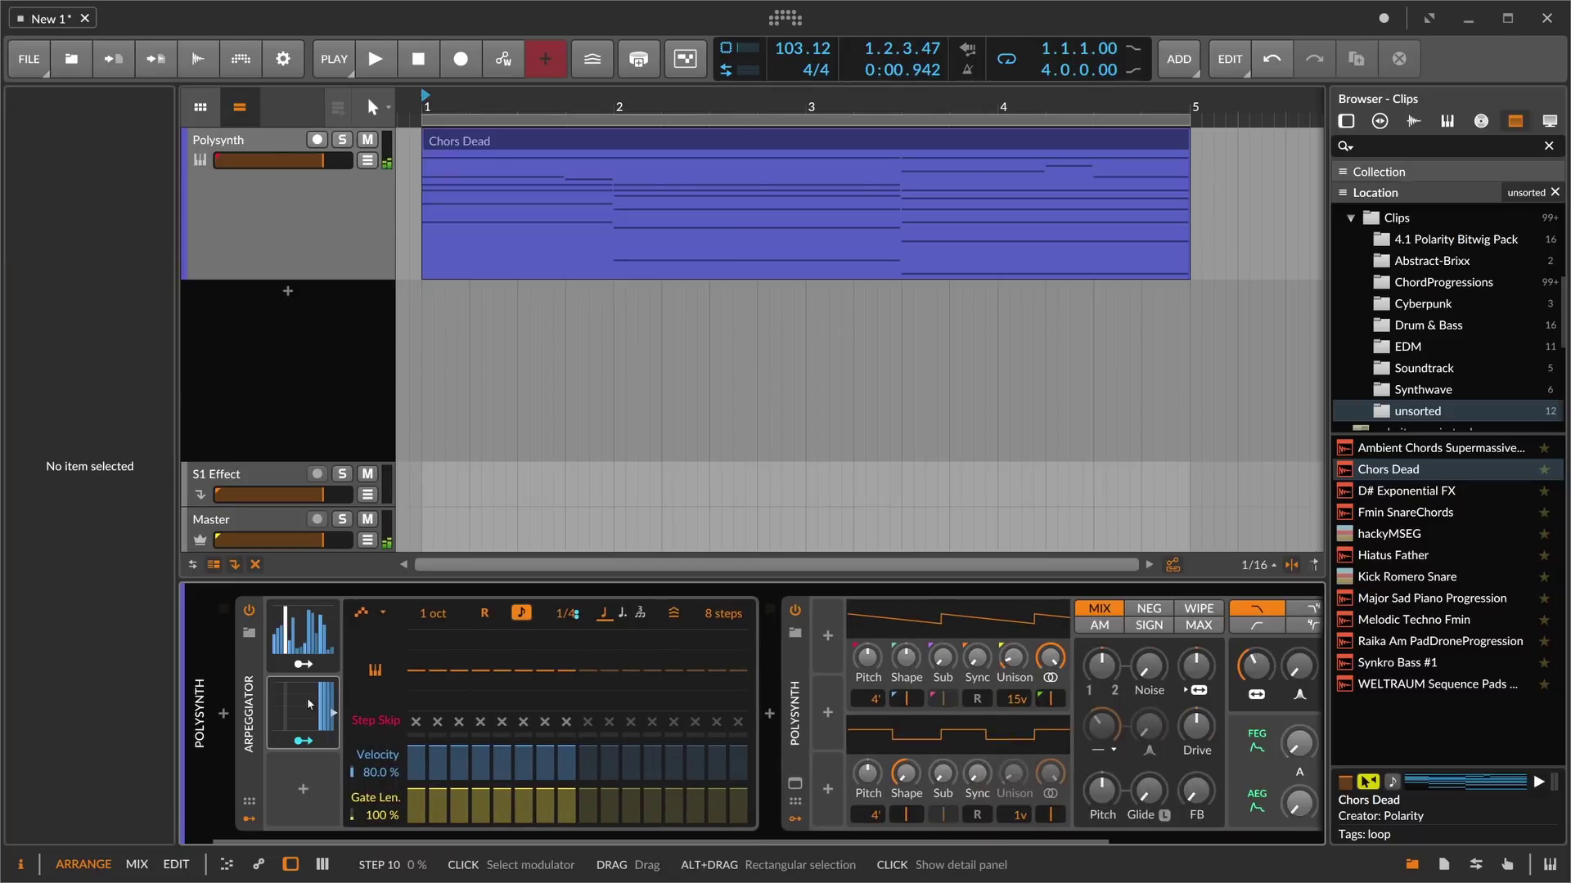
pyautogui.click(309, 703)
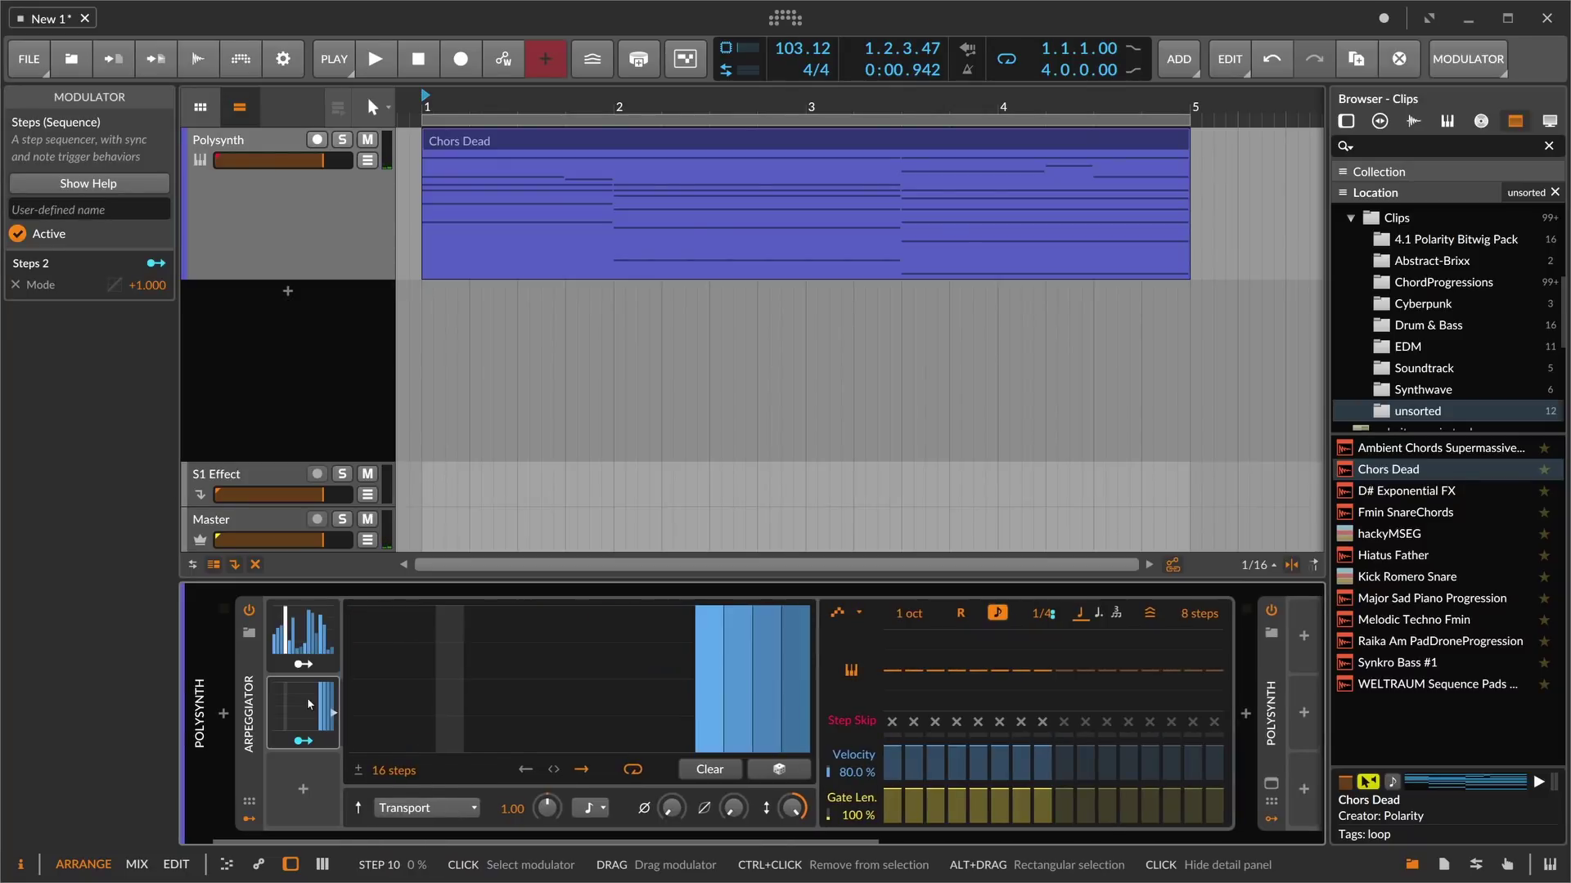
pyautogui.press('Delete')
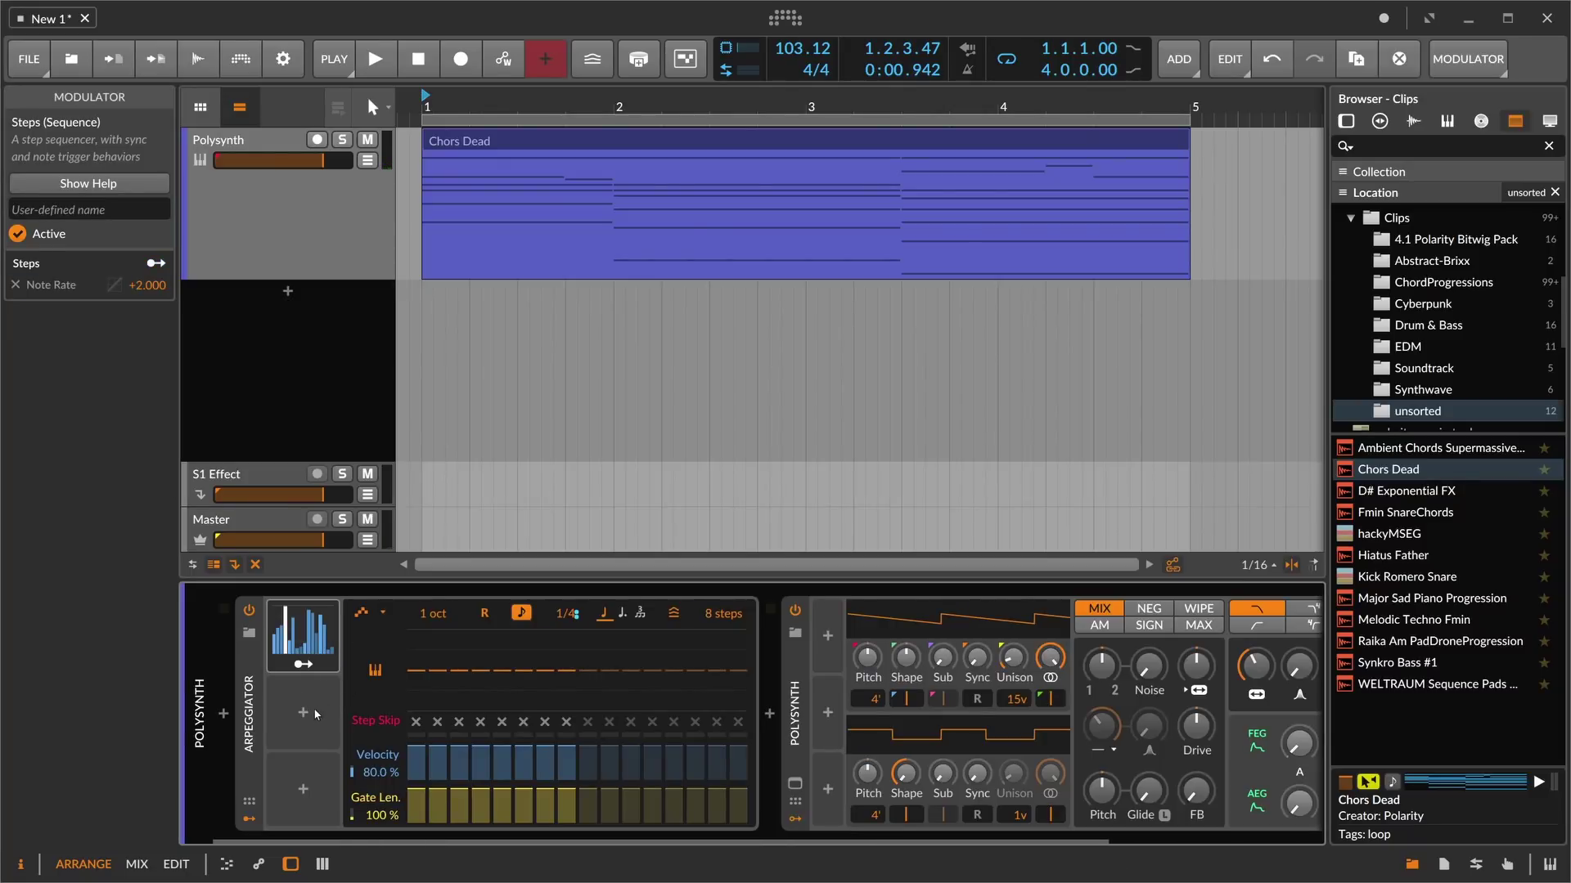
# - Set the Arpeggiator's pattern to Blossom Down and modulate it by +3.00 with a copy of the Steps modulator
pyautogui.click(374, 616)
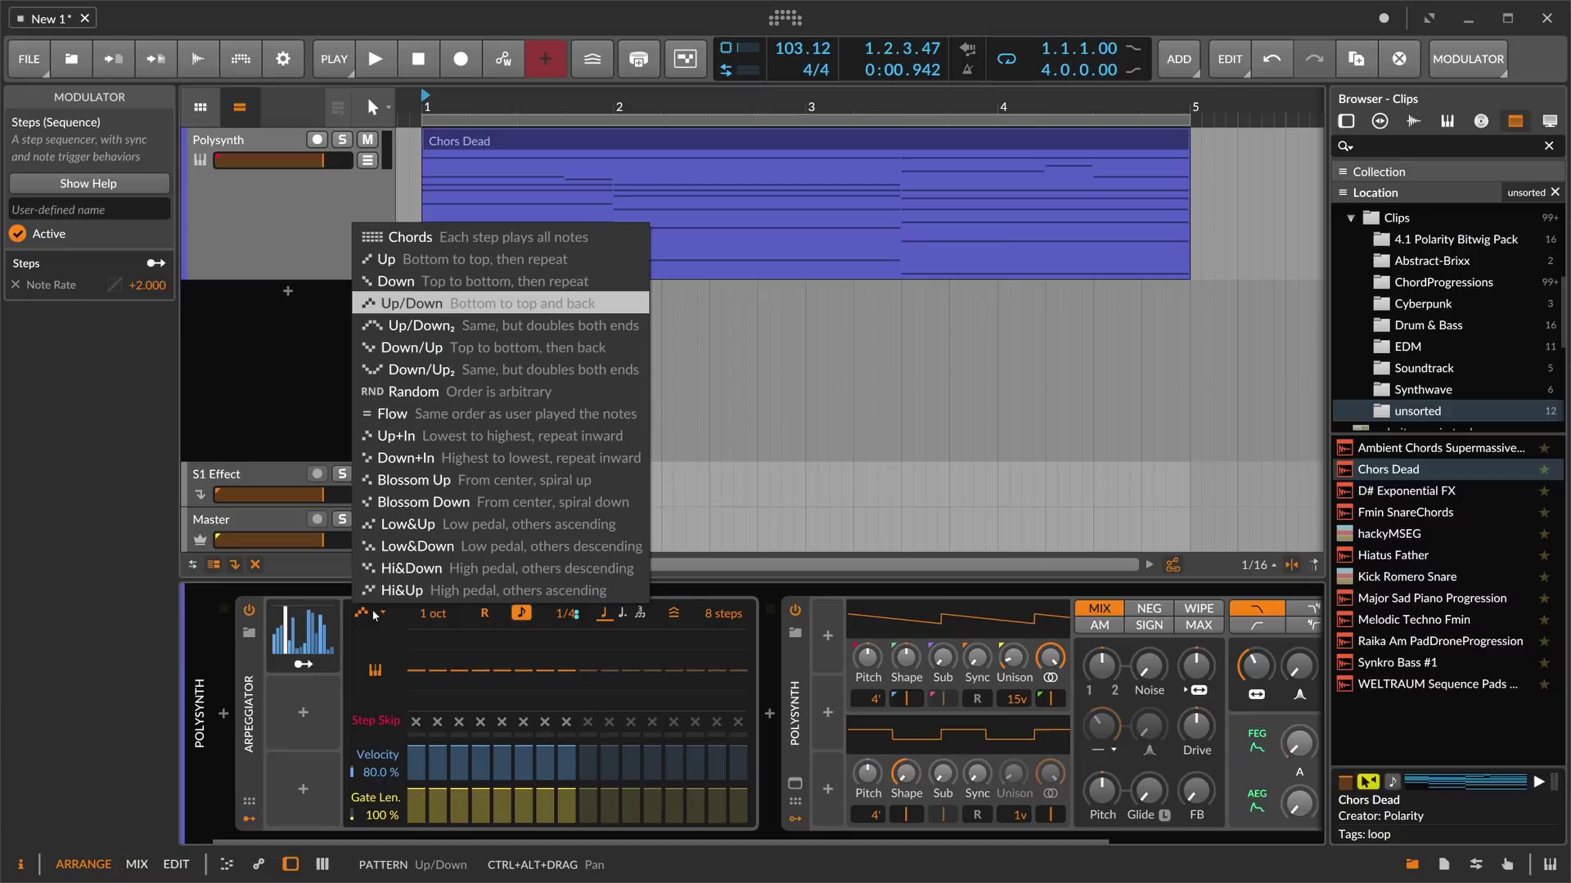
pyautogui.click(419, 503)
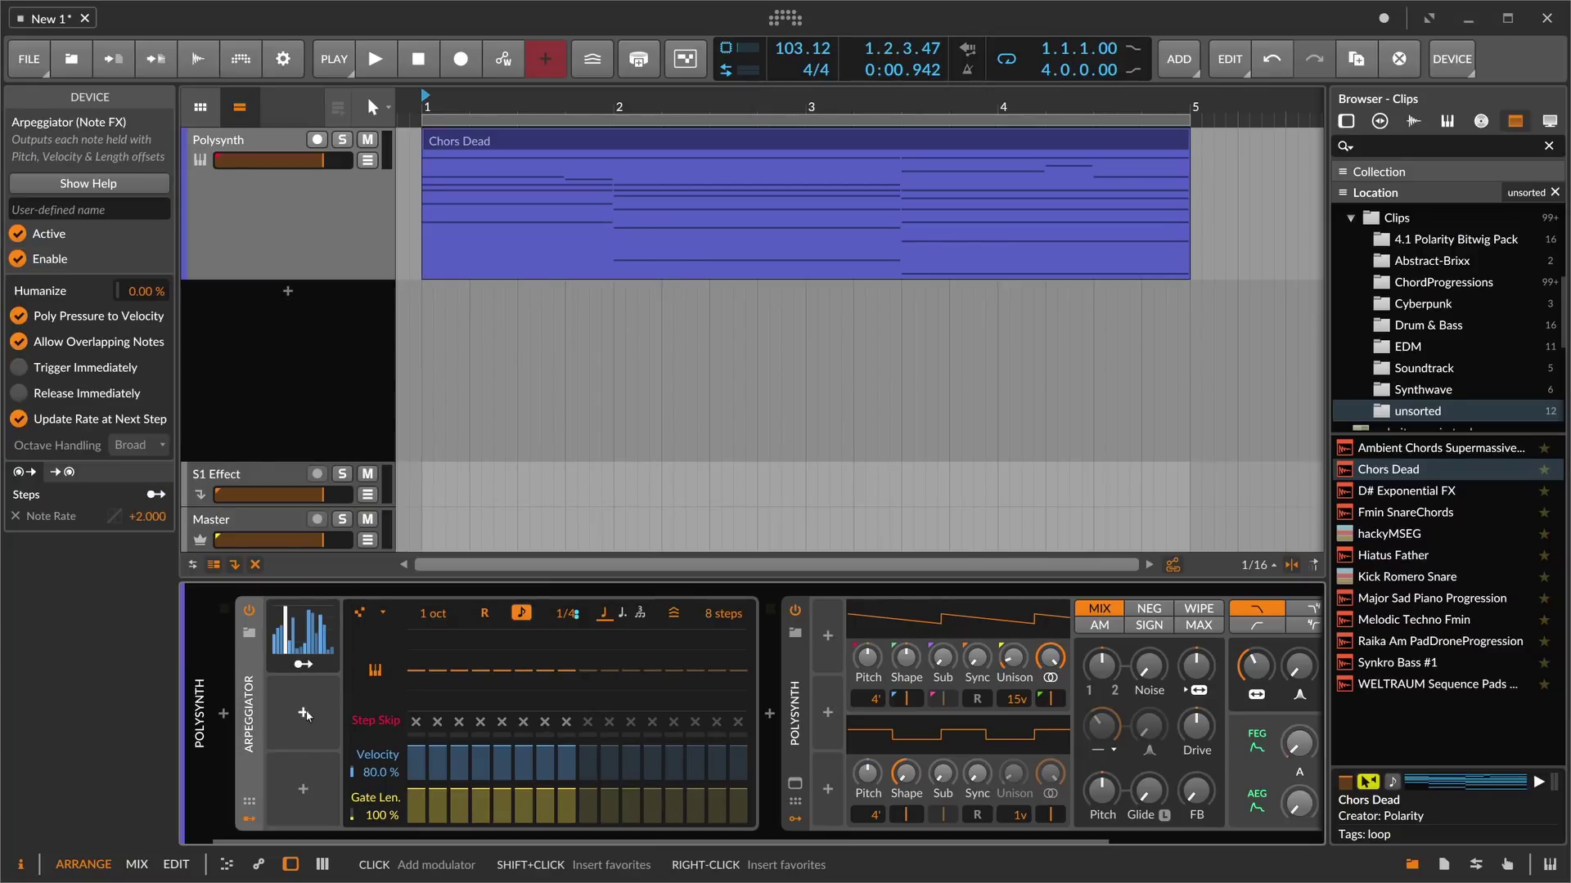
pyautogui.click(303, 740)
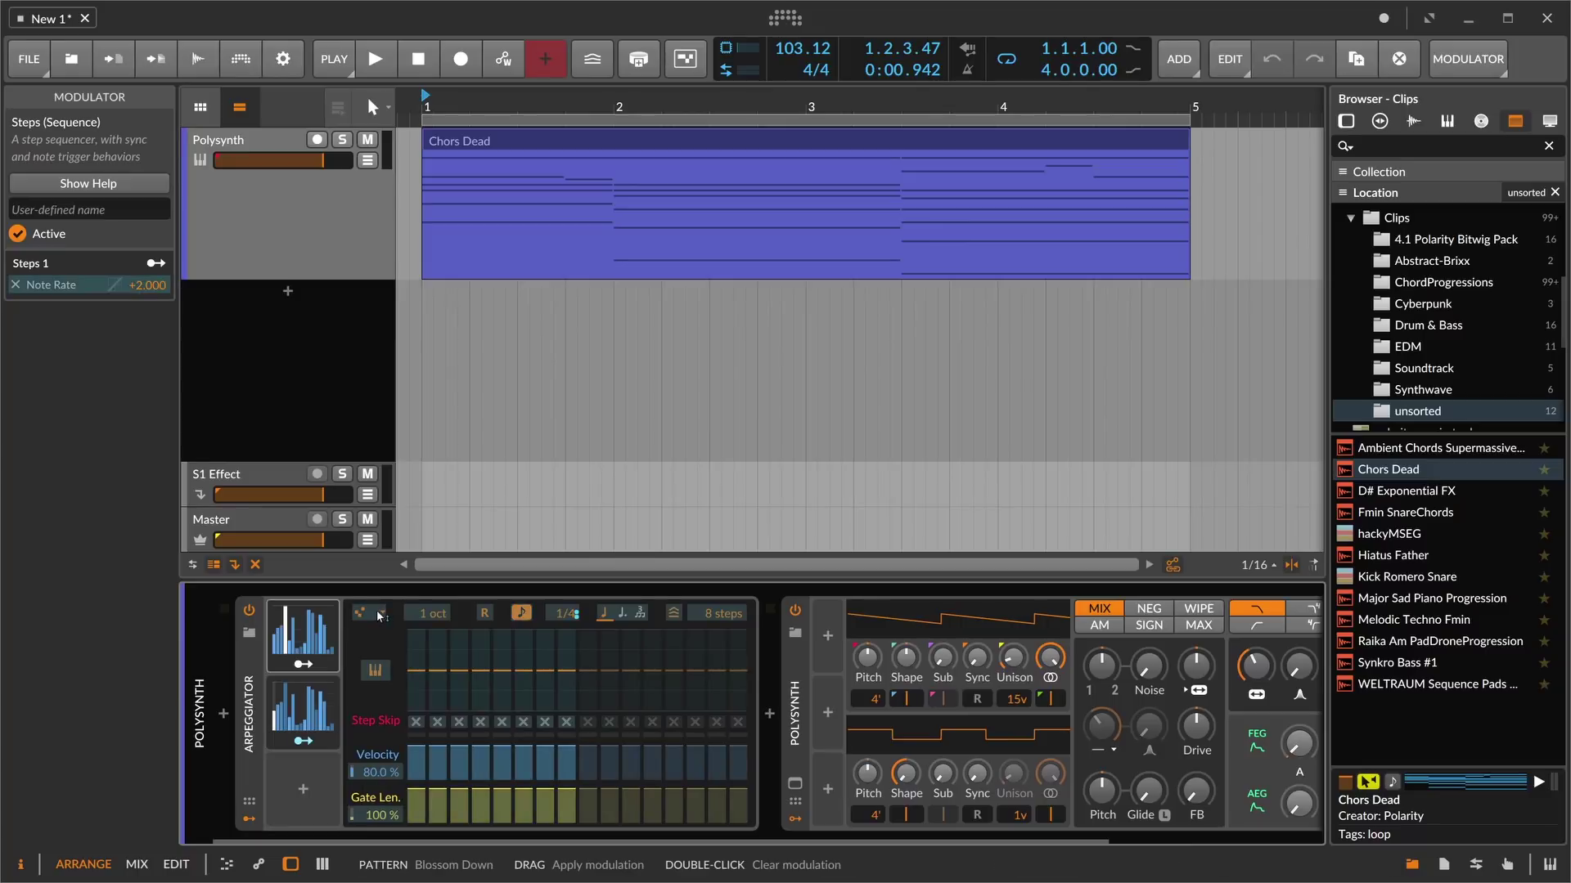
pyautogui.moveTo(368, 613); pyautogui.dragTo(368, 597)
pyautogui.click(303, 740)
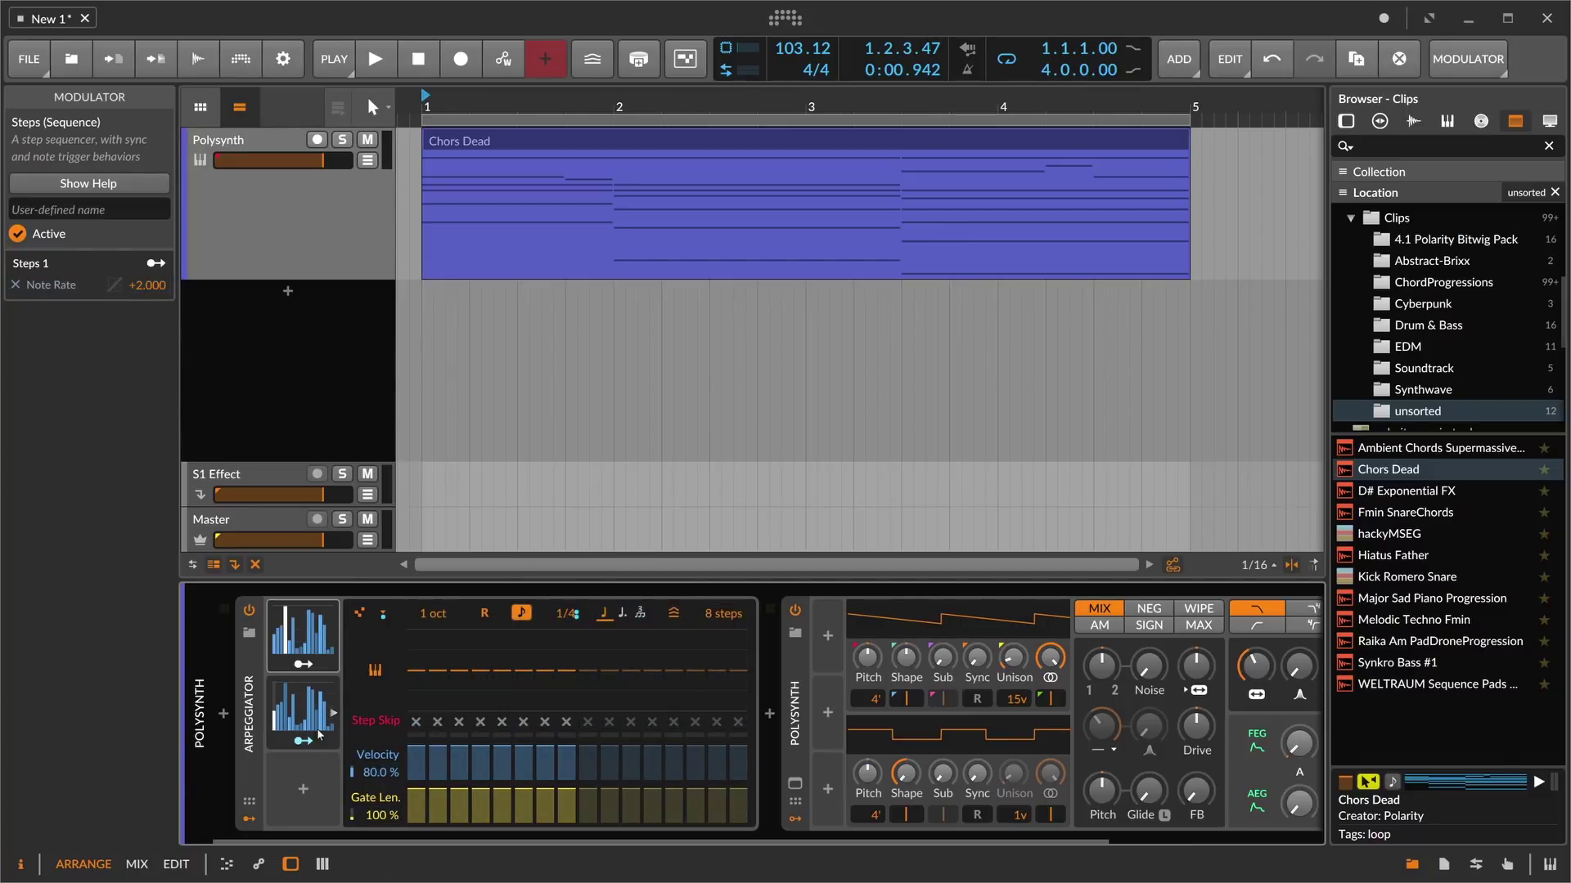
# - Play the clip, randomize the second Steps modulator's pattern, and check the modulated arpeggio pattern before stopping playback
pyautogui.press('space')
pyautogui.click(318, 725)
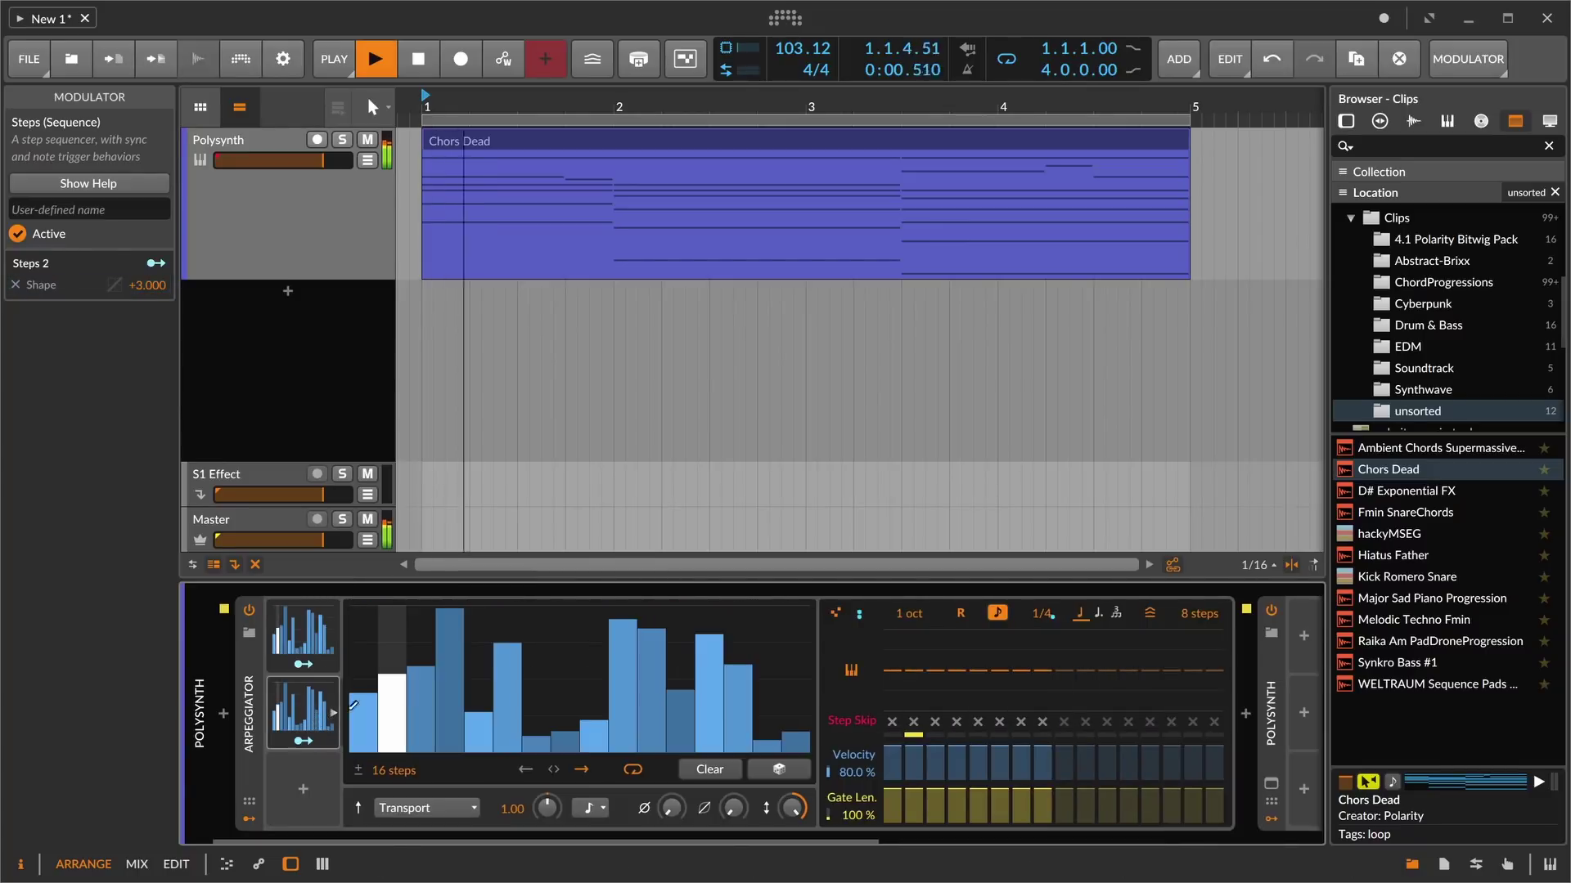
pyautogui.click(787, 770)
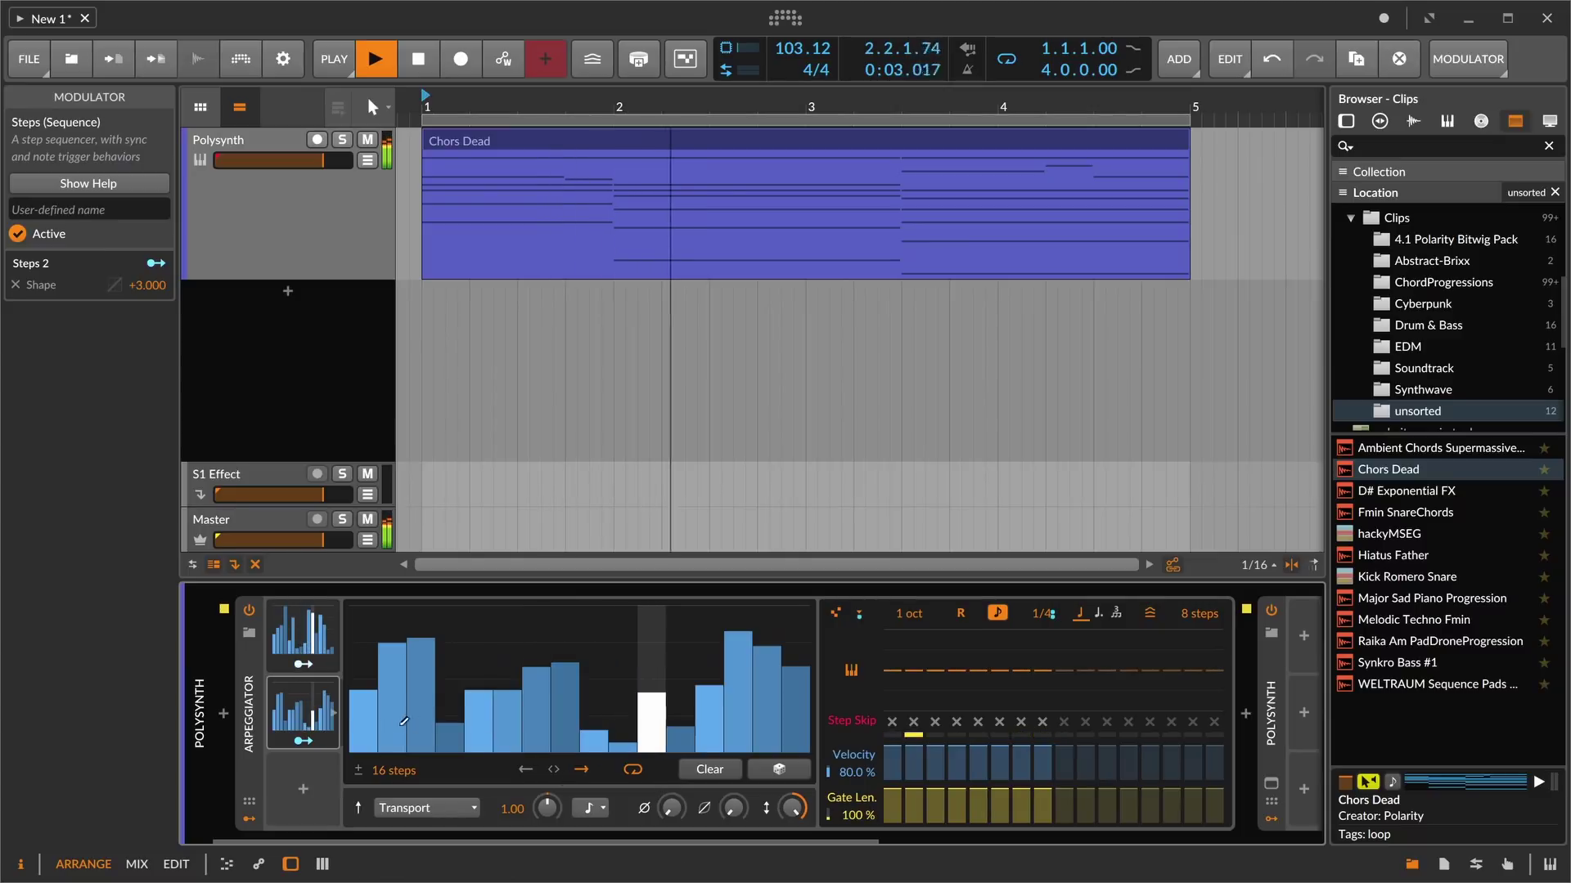
pyautogui.click(332, 715)
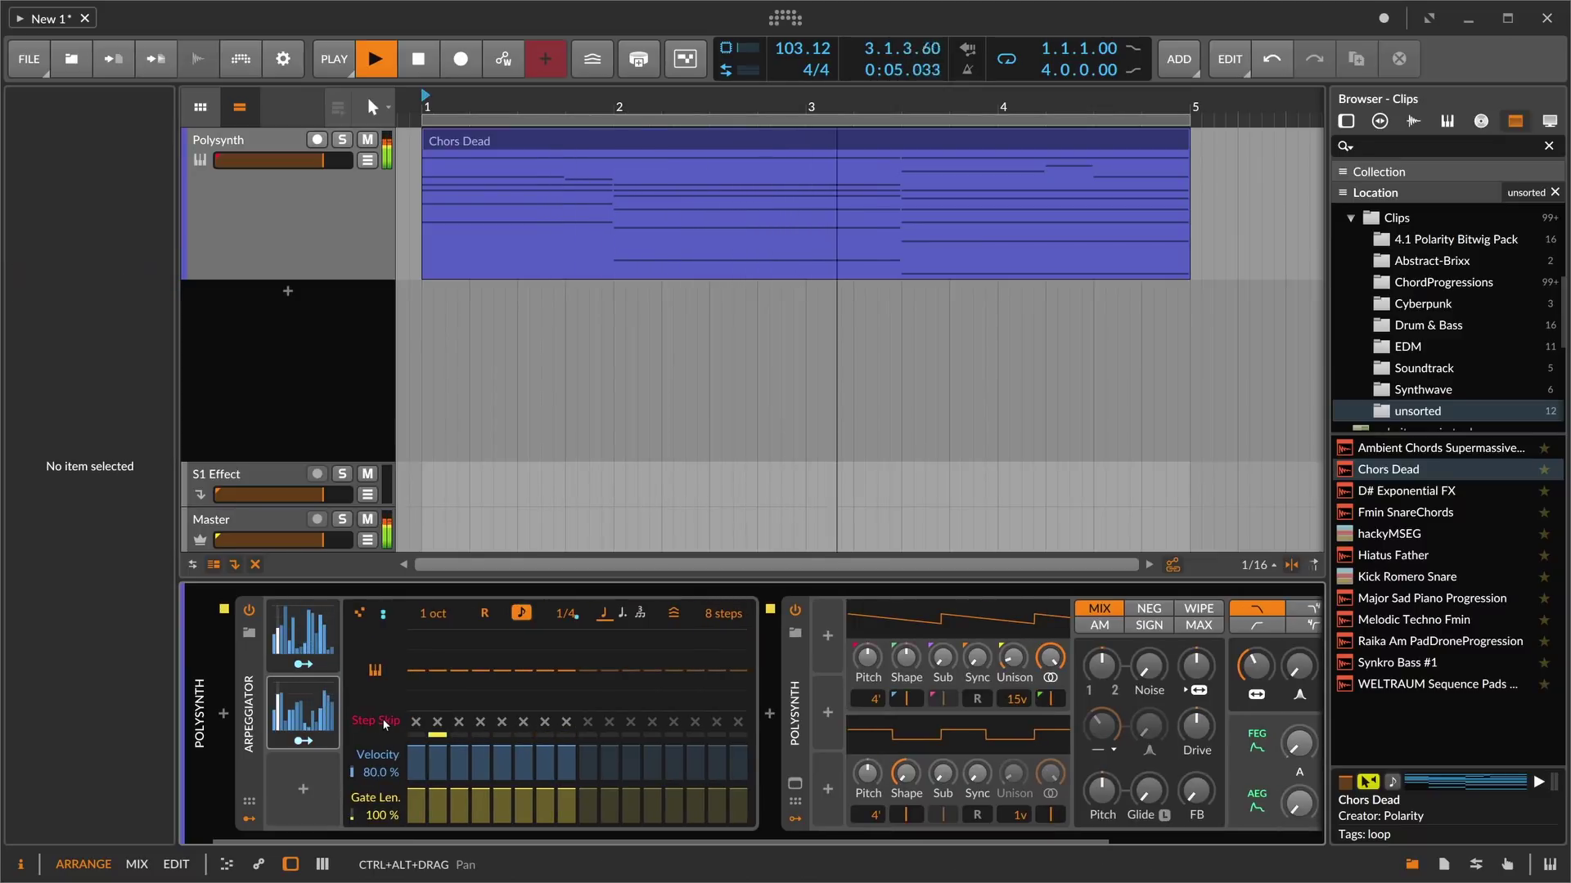
pyautogui.click(380, 614)
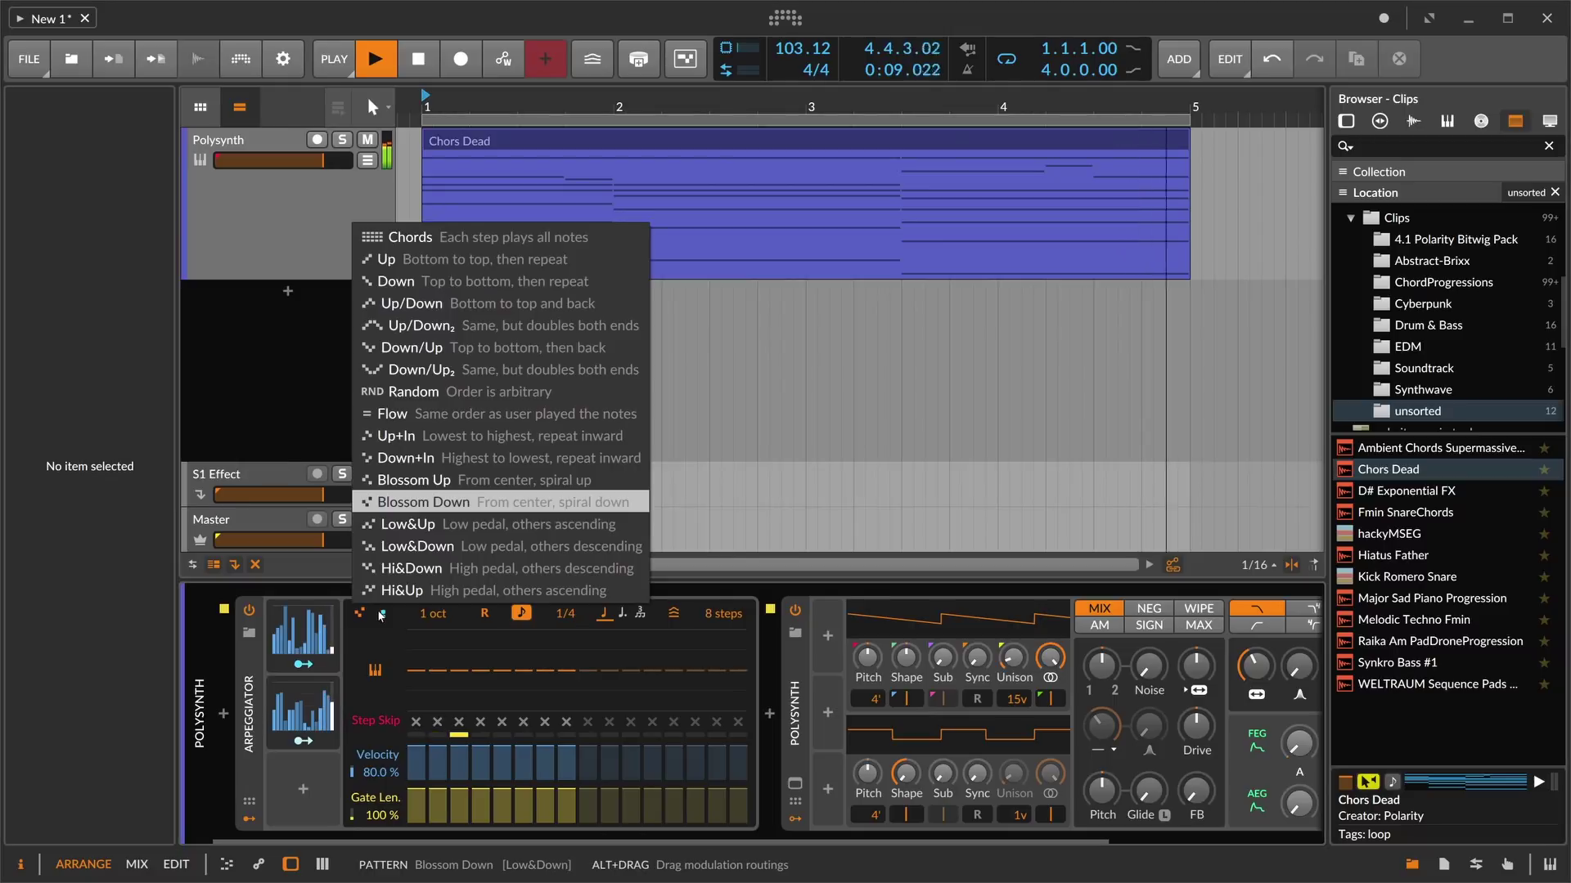
pyautogui.click(407, 625)
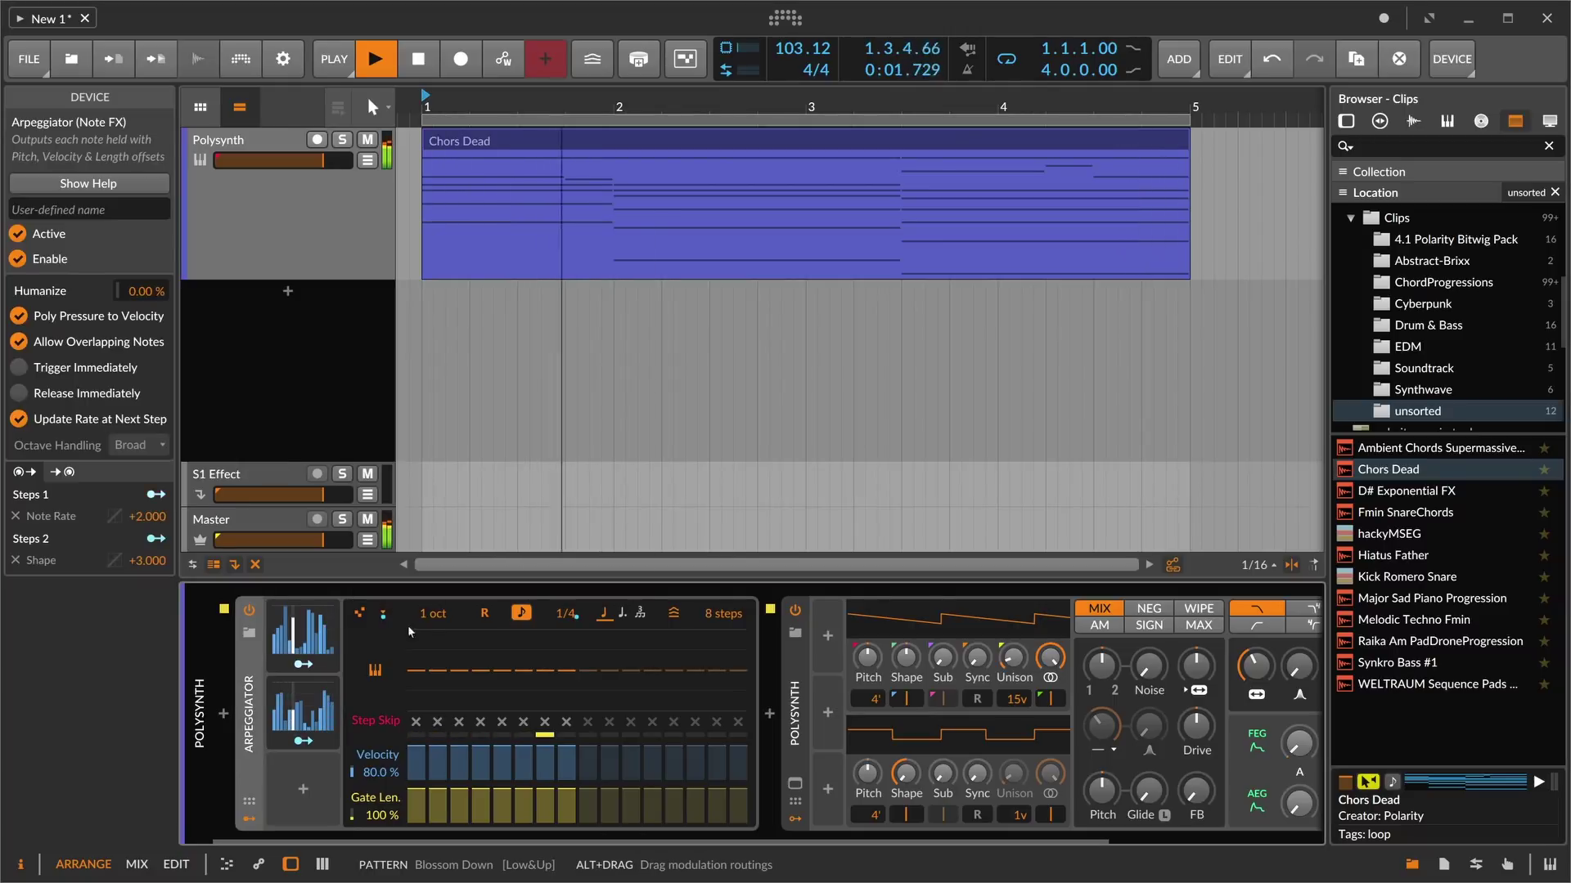
pyautogui.press('space')
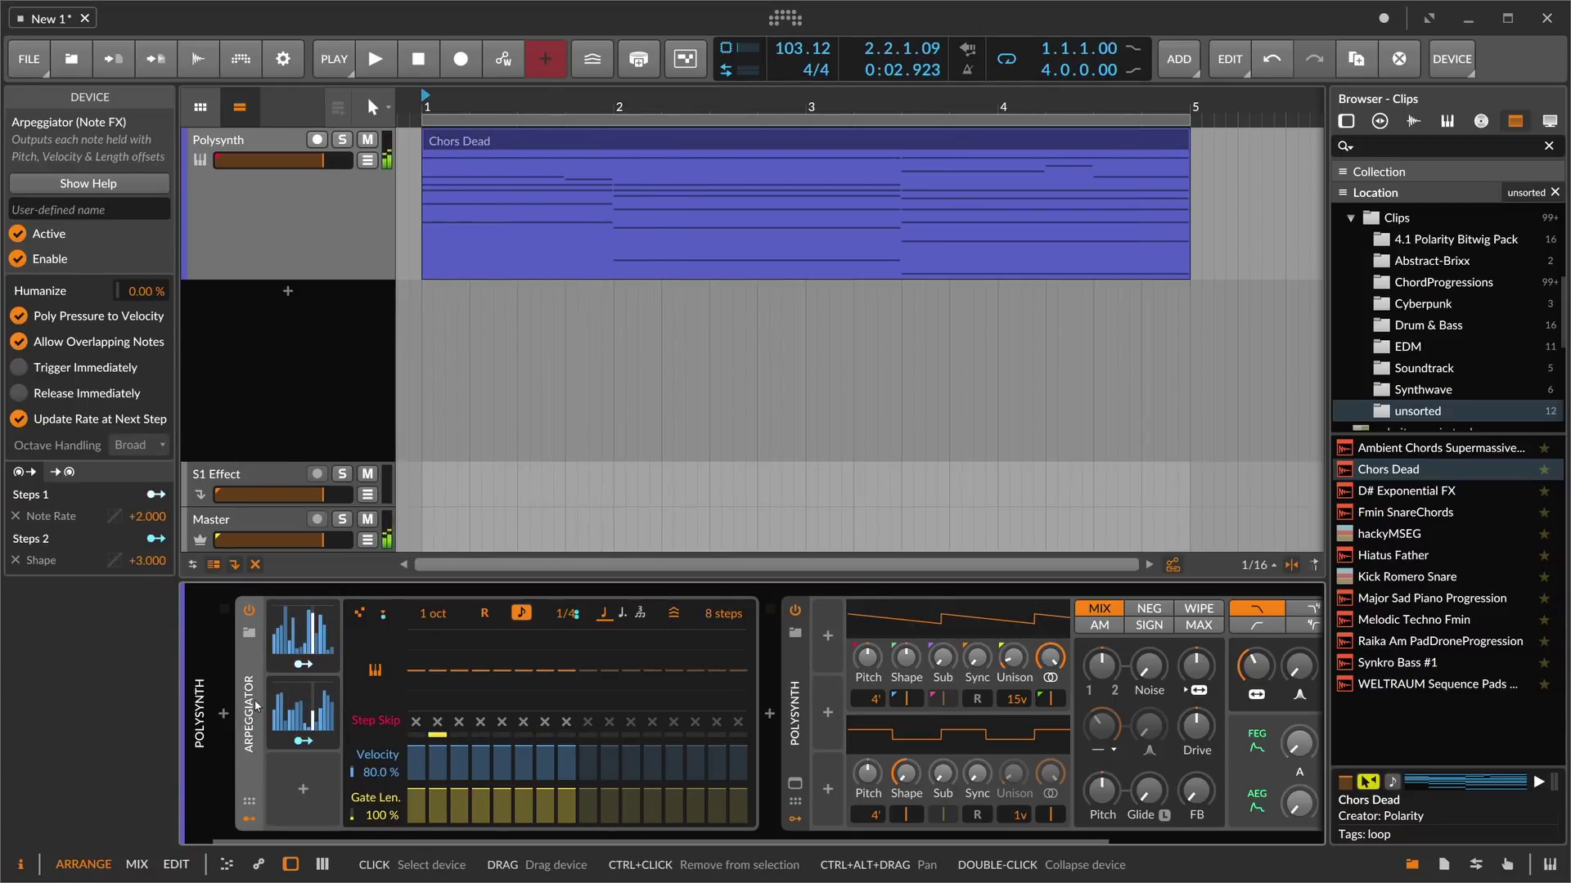
# - Wrap the Arpeggiator in a Note FX Layer and duplicate its Arpeggiator layer
pyautogui.hotkey('ctrl', 'g')
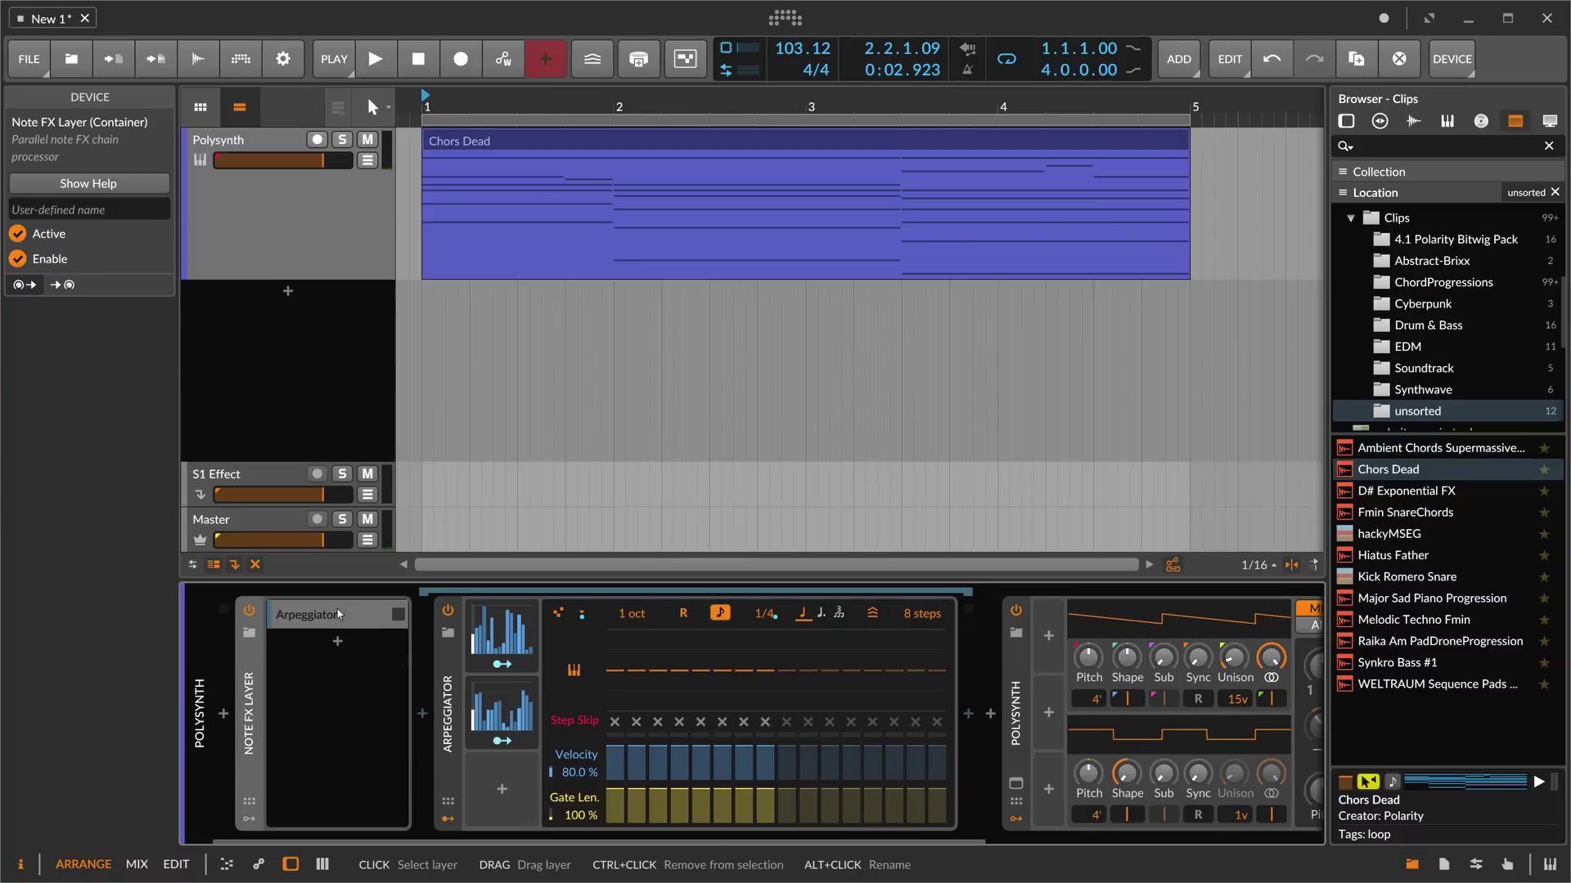
pyautogui.click(382, 629)
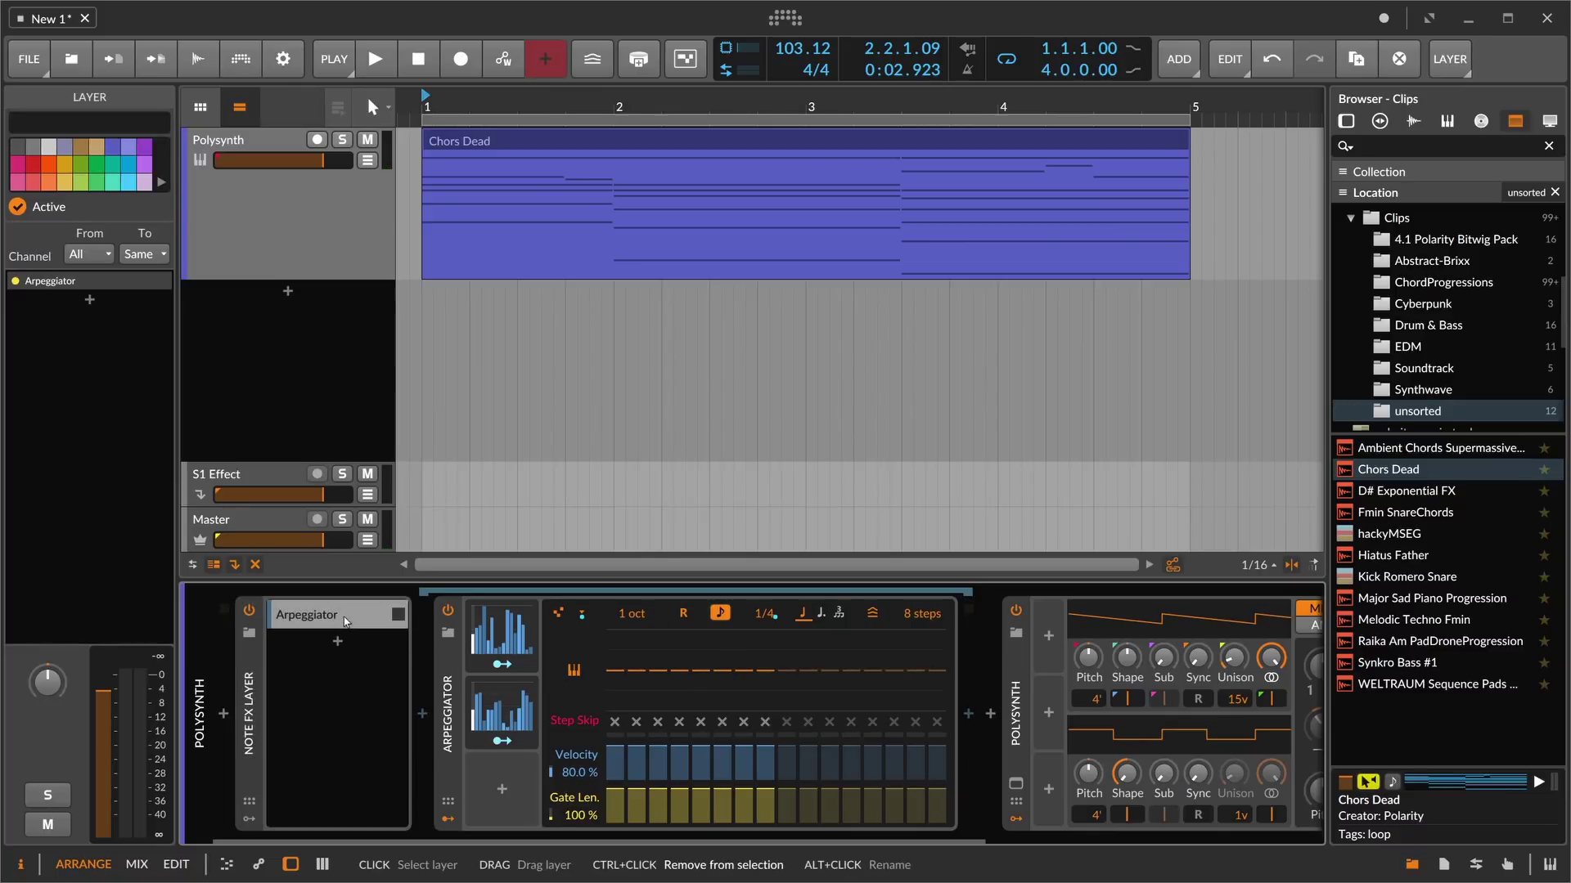
pyautogui.hotkey('ctrl', 'd')
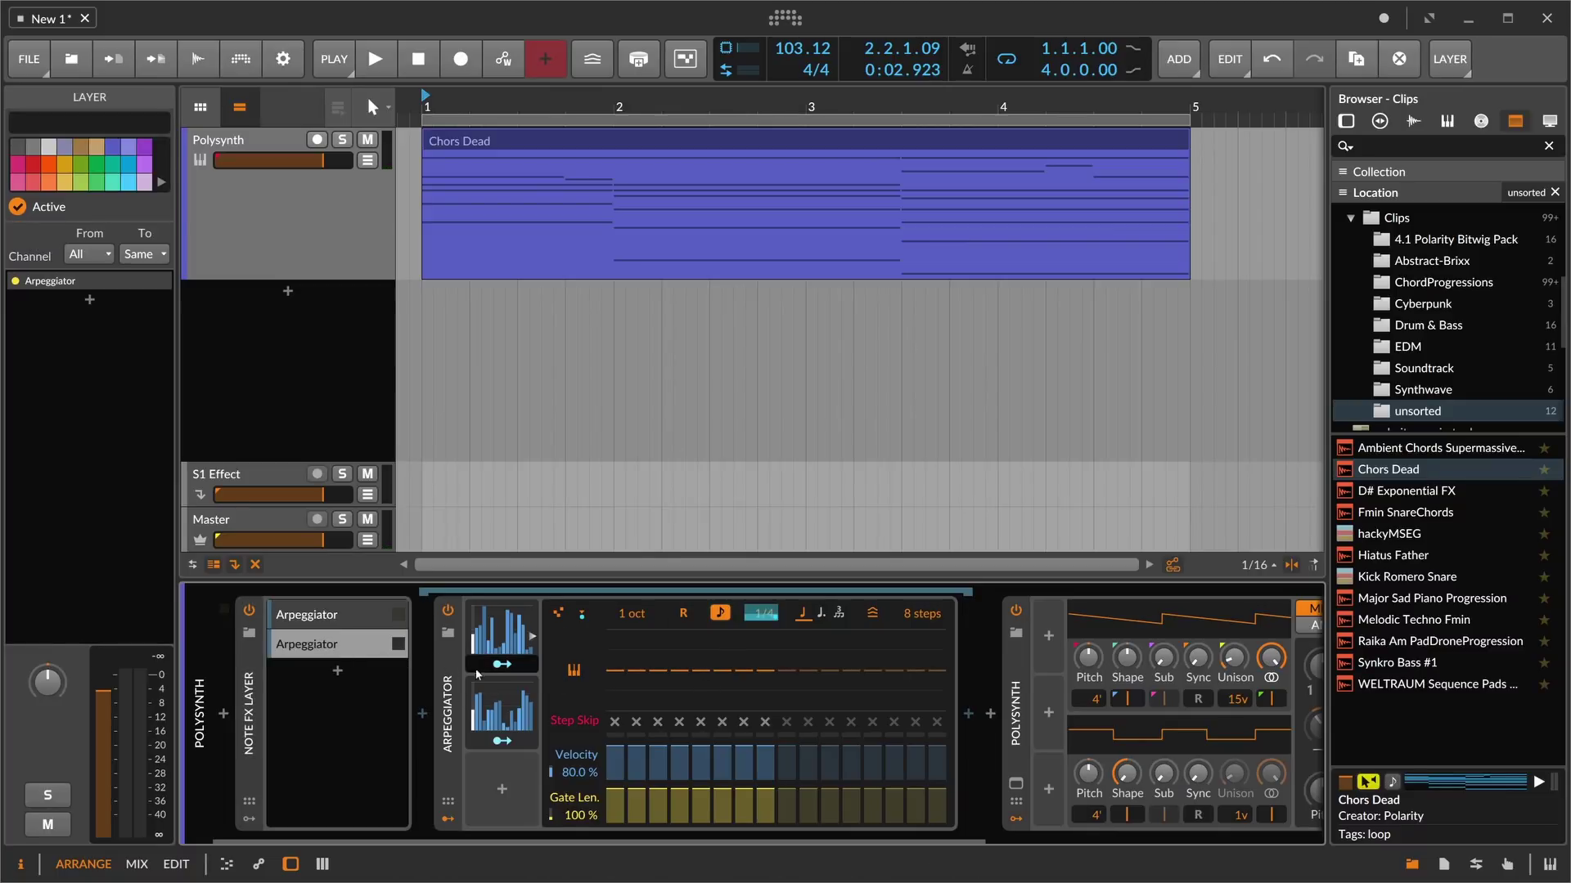
# - Insert a Note Transpose before the Arpeggiator in the second layer and set its octave to +1
pyautogui.click(422, 713)
pyautogui.write('pit')
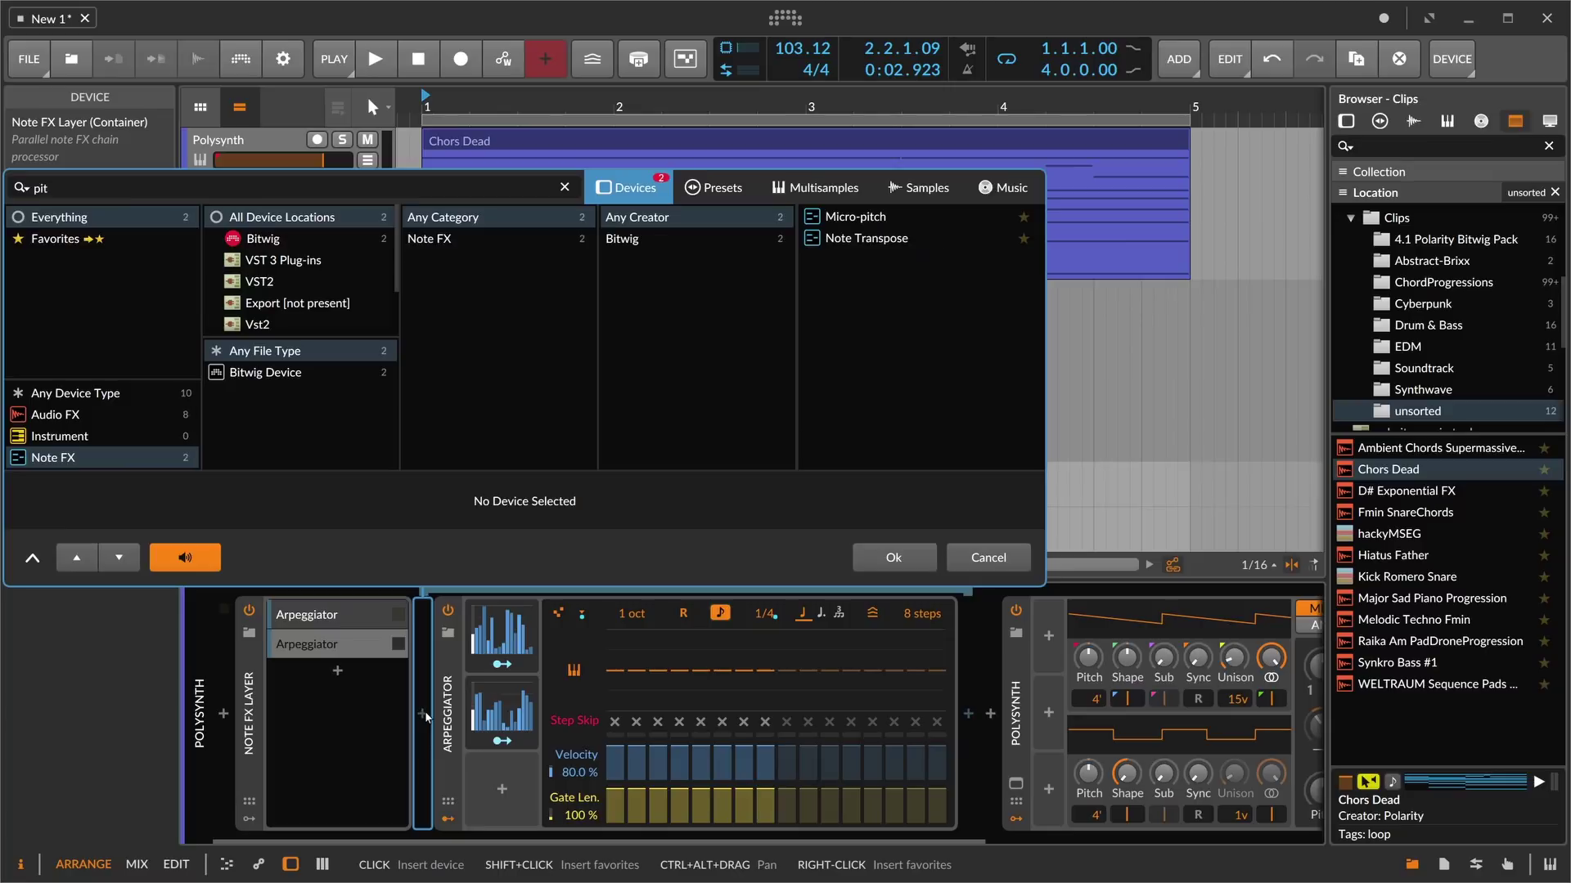
pyautogui.write('ch')
pyautogui.press('Down')
pyautogui.press('Down')
pyautogui.press('Return')
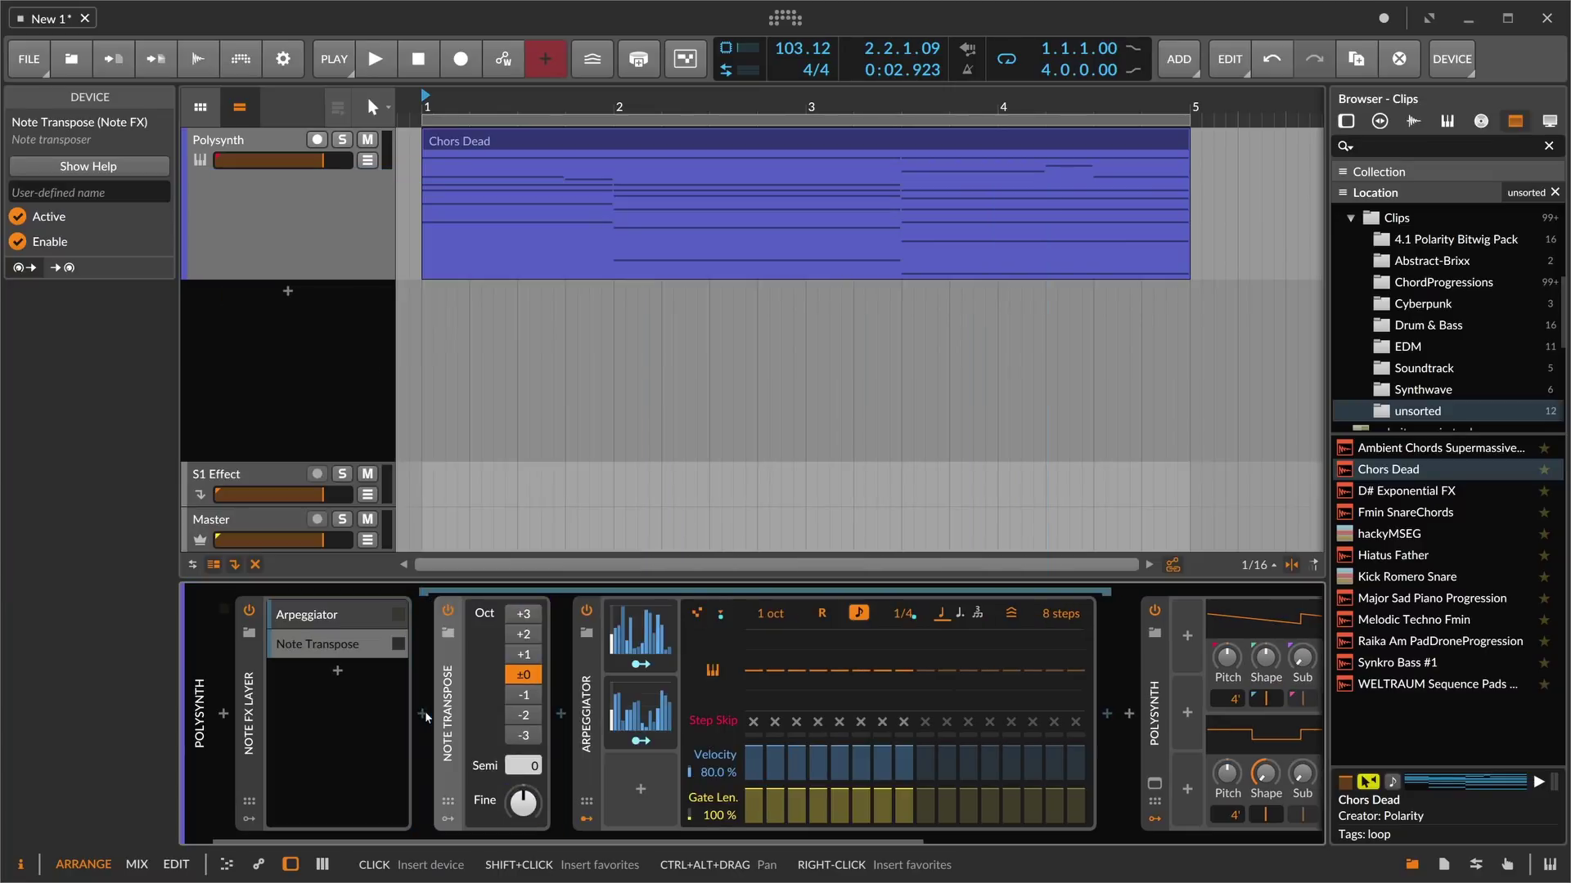
pyautogui.click(520, 667)
pyautogui.scroll(-2, 595, 691)
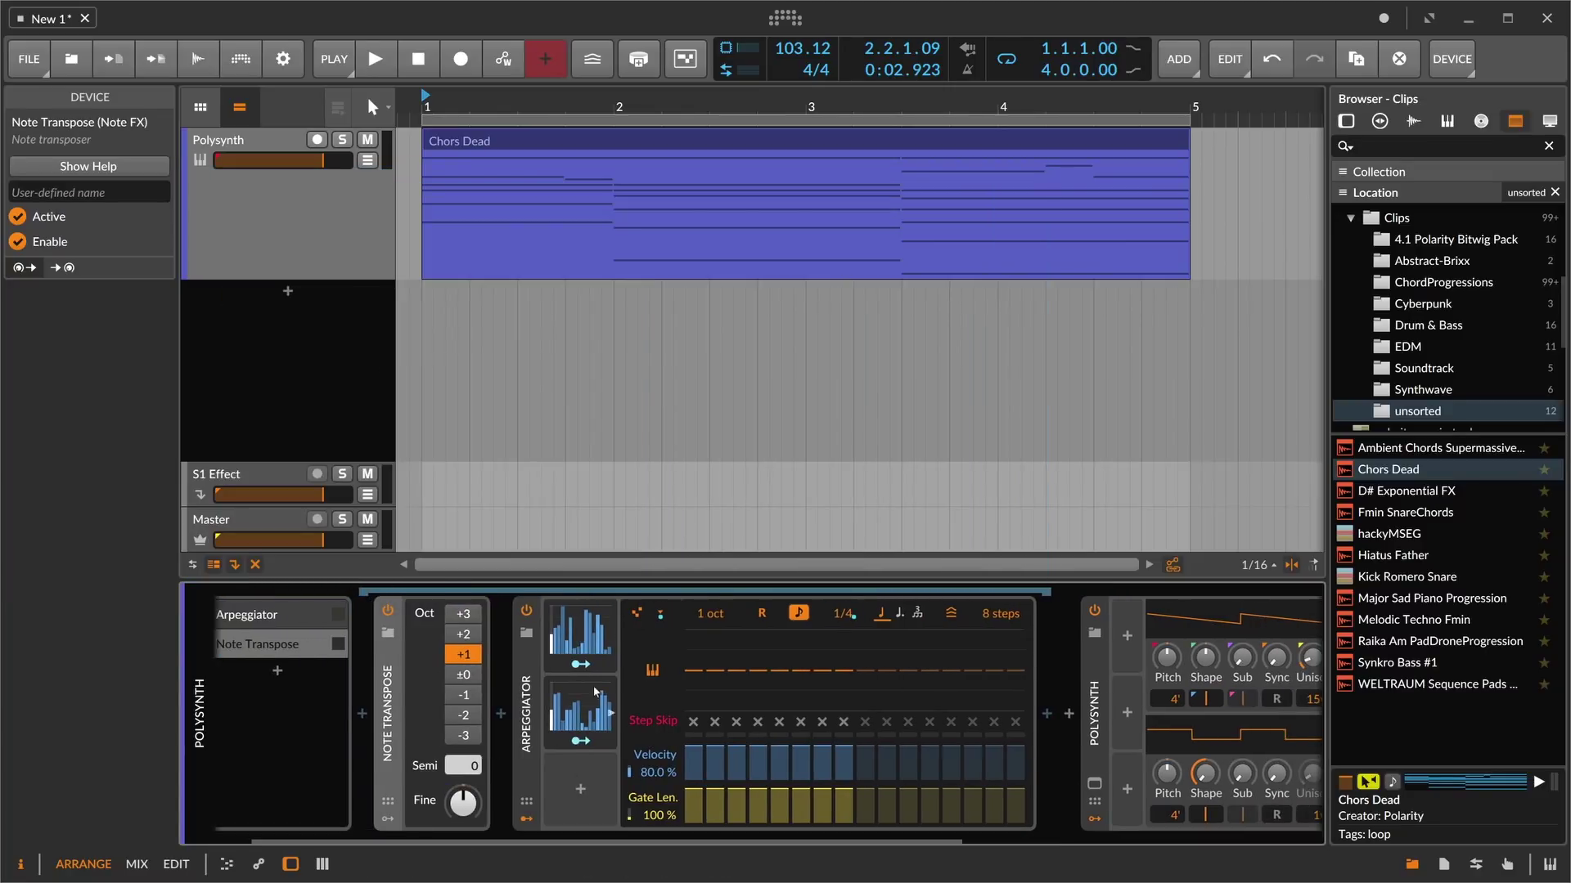
# - Randomize the pattern of the first Steps modulator on the Arpeggiator in the Note Transpose layer
pyautogui.scroll(2, 494, 793)
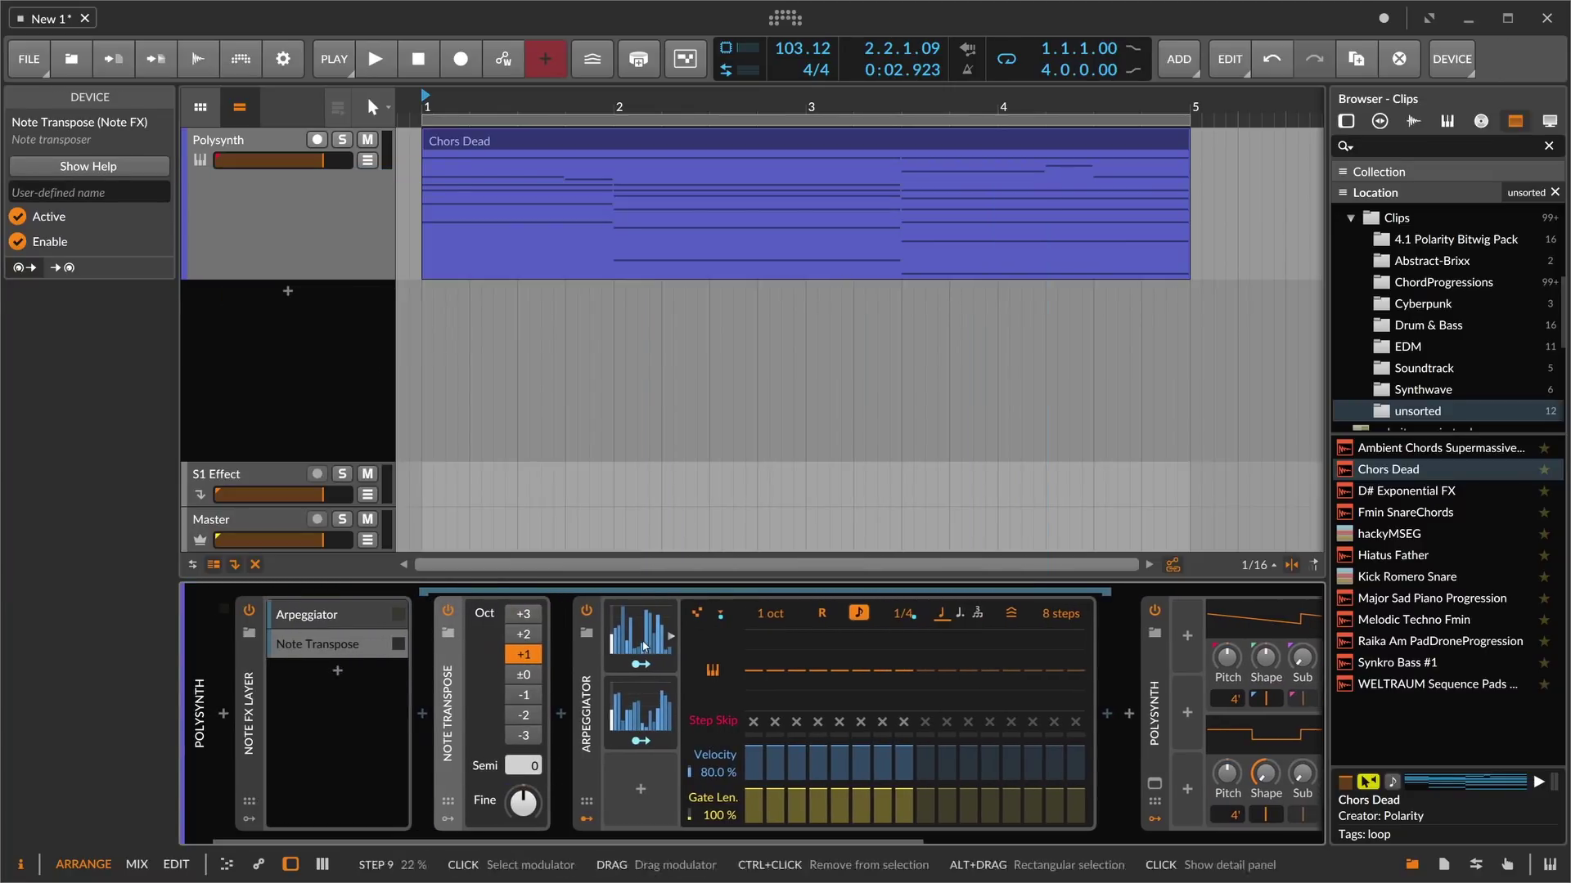
pyautogui.click(640, 634)
pyautogui.scroll(-6, 572, 712)
pyautogui.click(472, 705)
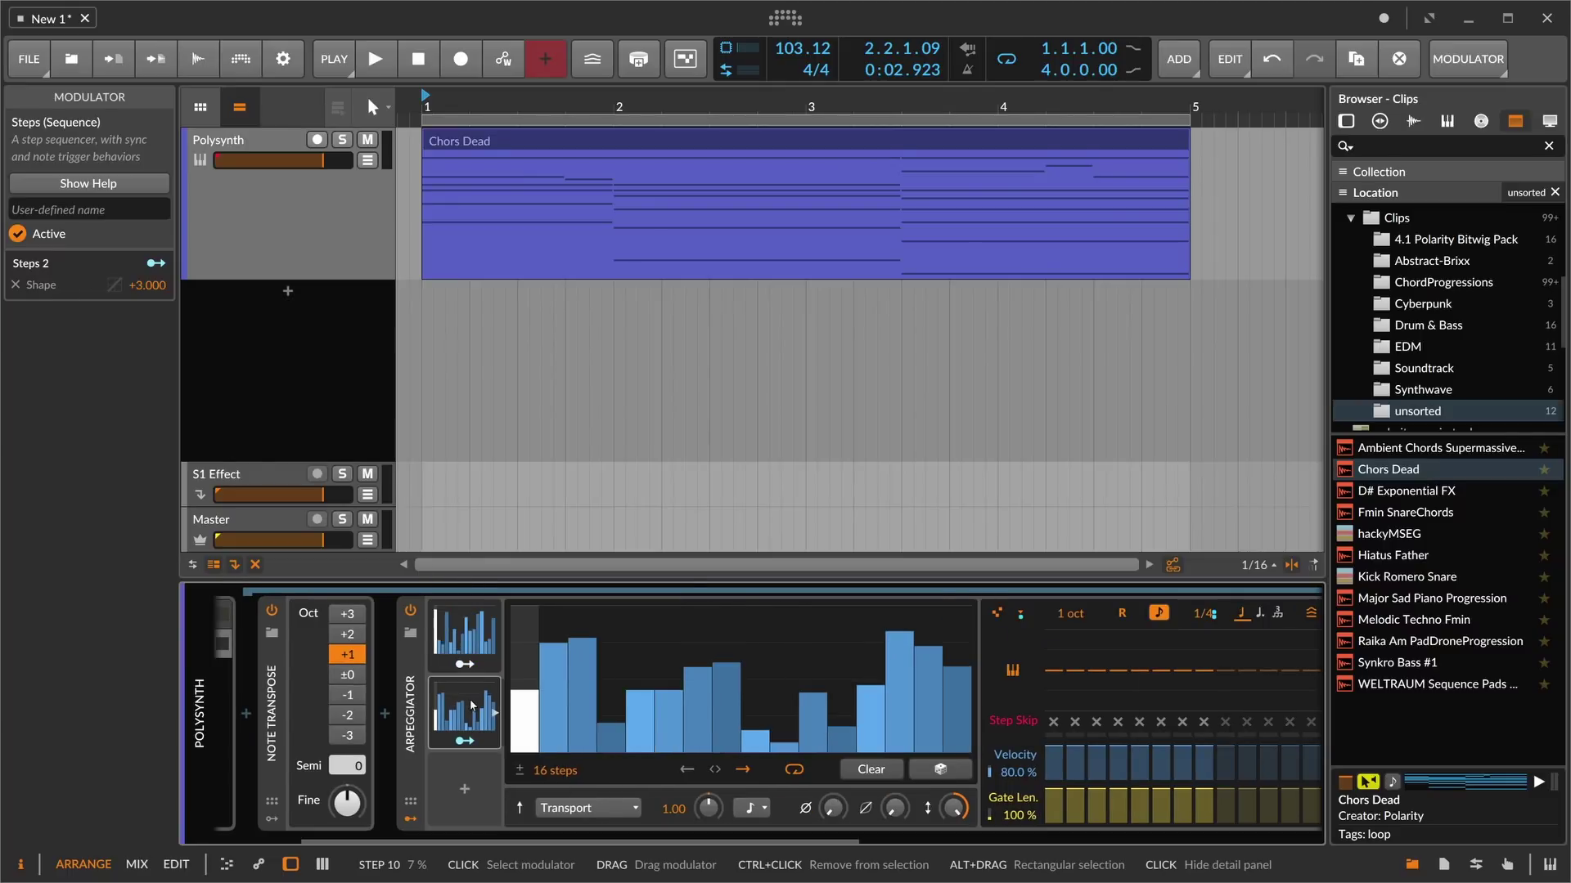
pyautogui.click(472, 705)
pyautogui.click(477, 636)
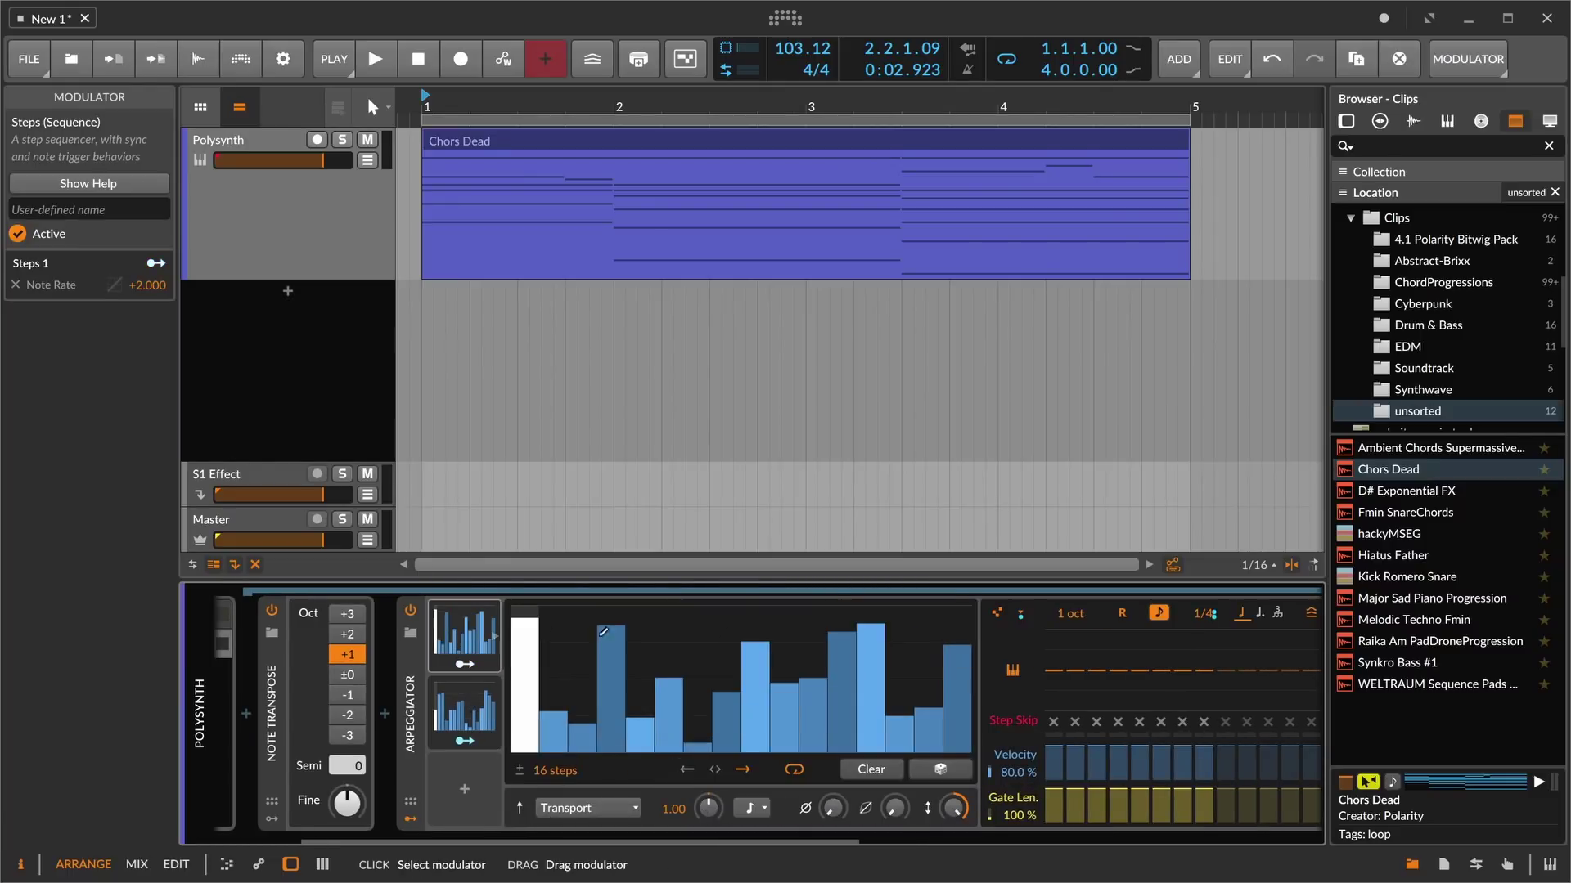
pyautogui.click(933, 780)
pyautogui.click(474, 643)
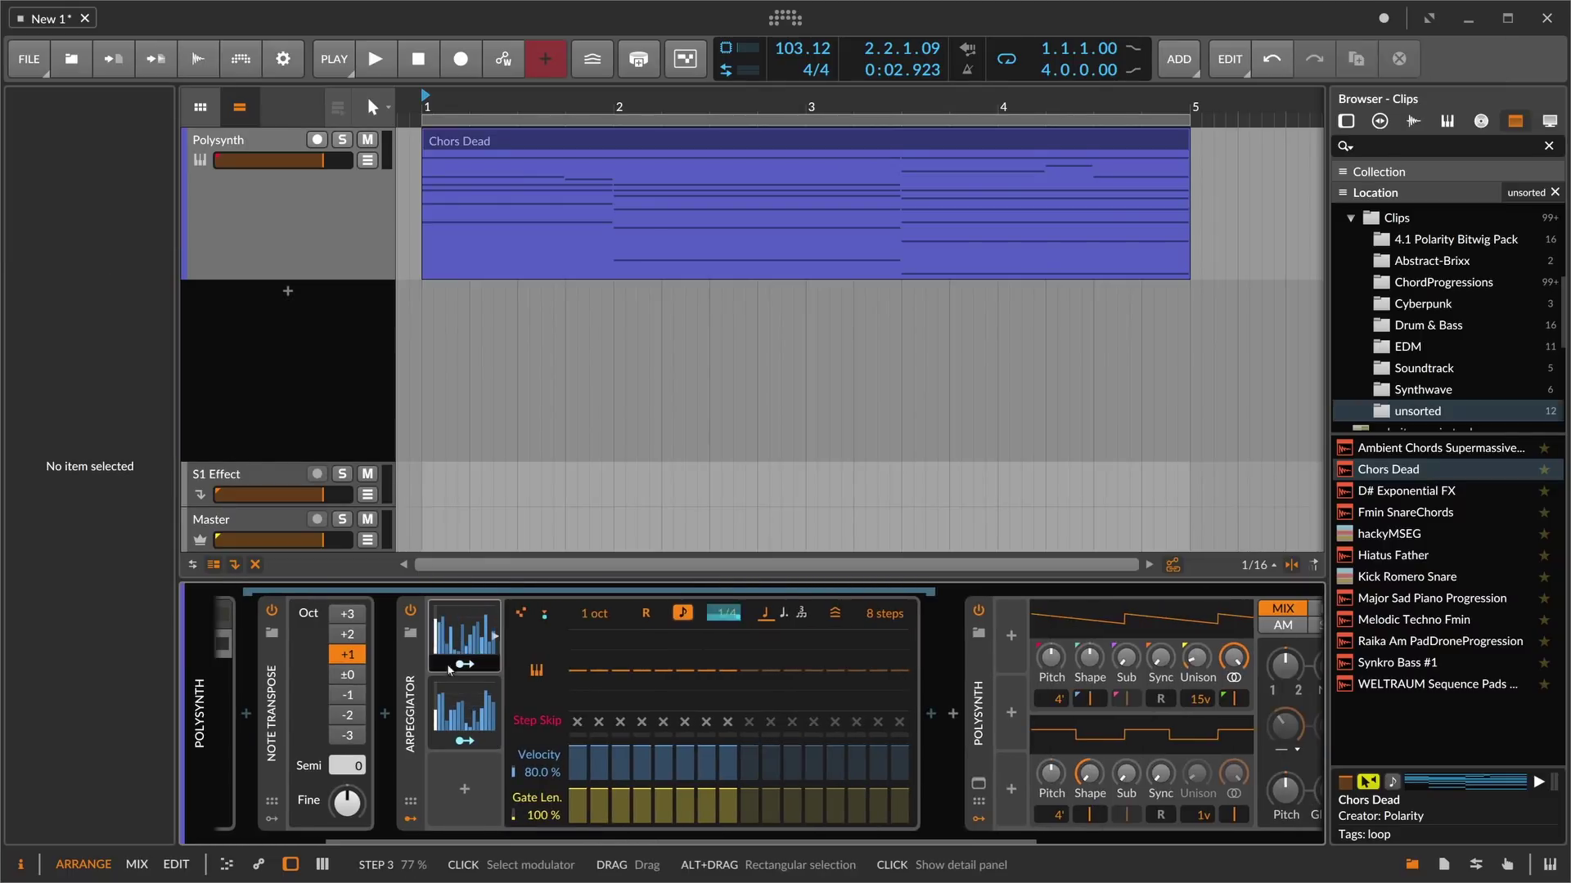
# - Play the clip through both layers of the Note FX Layer, and stop playback
pyautogui.scroll(4, 382, 832)
pyautogui.click(363, 646)
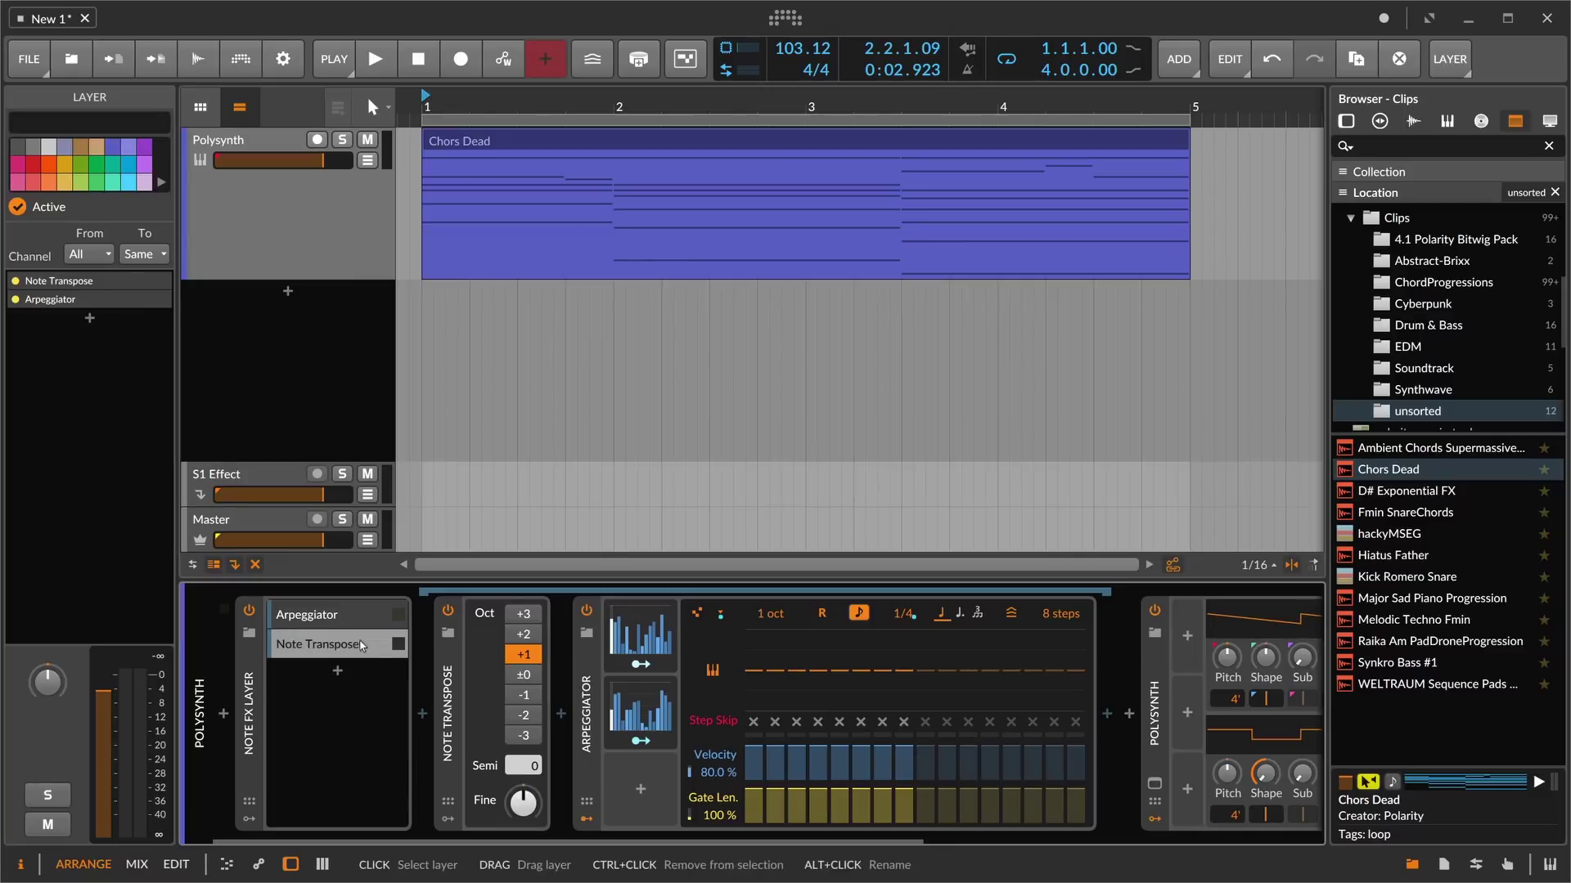
pyautogui.click(389, 677)
pyautogui.press('space')
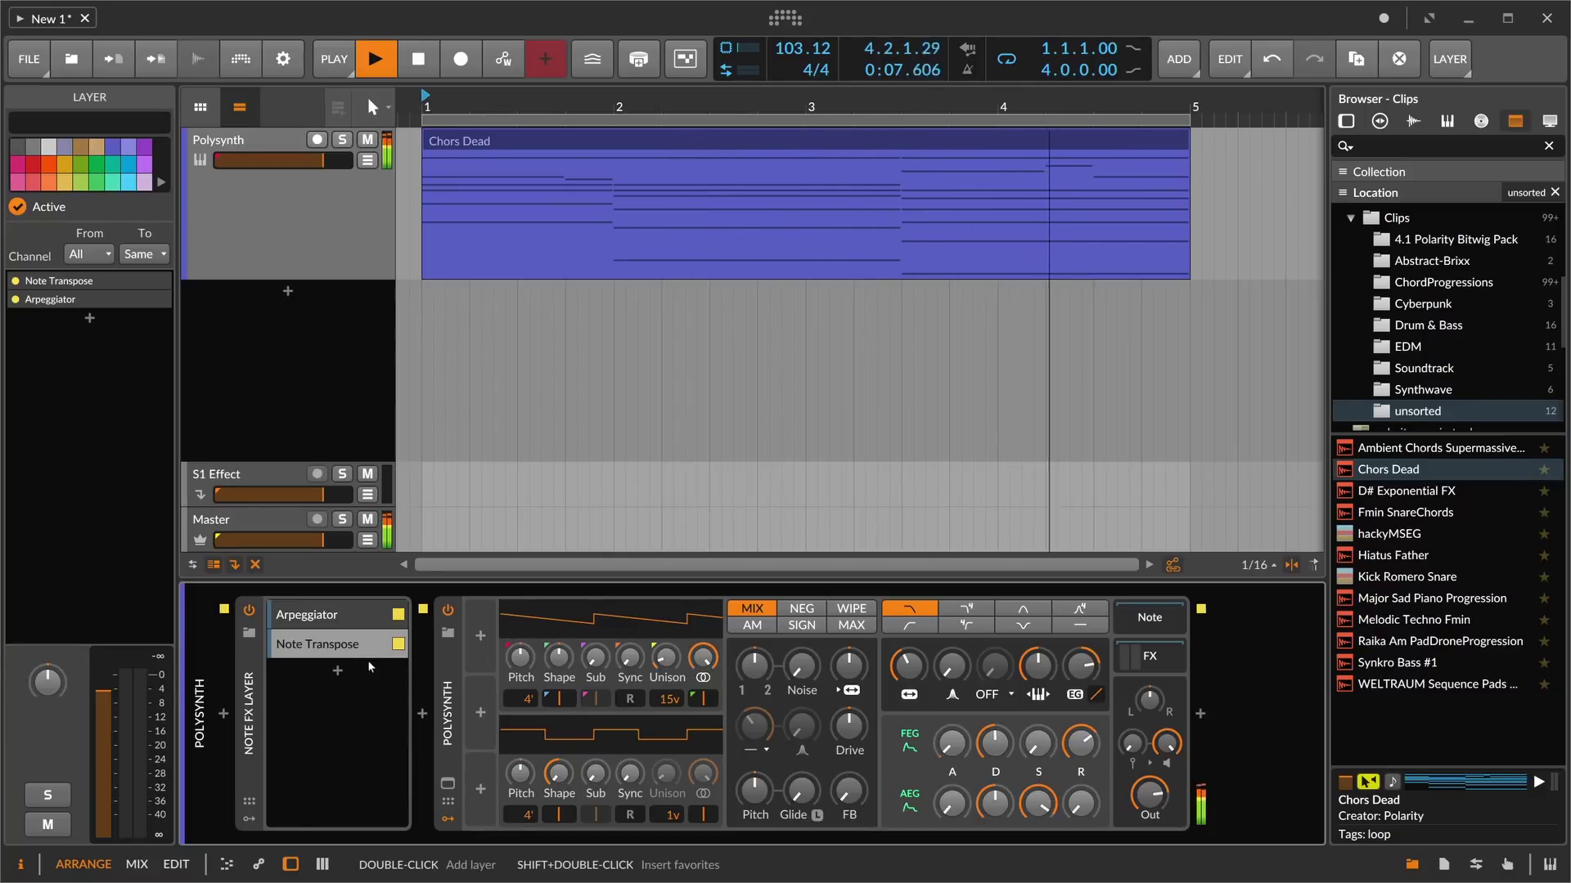
pyautogui.press('space')
# - Randomize the first Steps modulator in the untransposed Arpeggiator layer, and play the clip to hear both layers
pyautogui.click(365, 646)
pyautogui.click(360, 618)
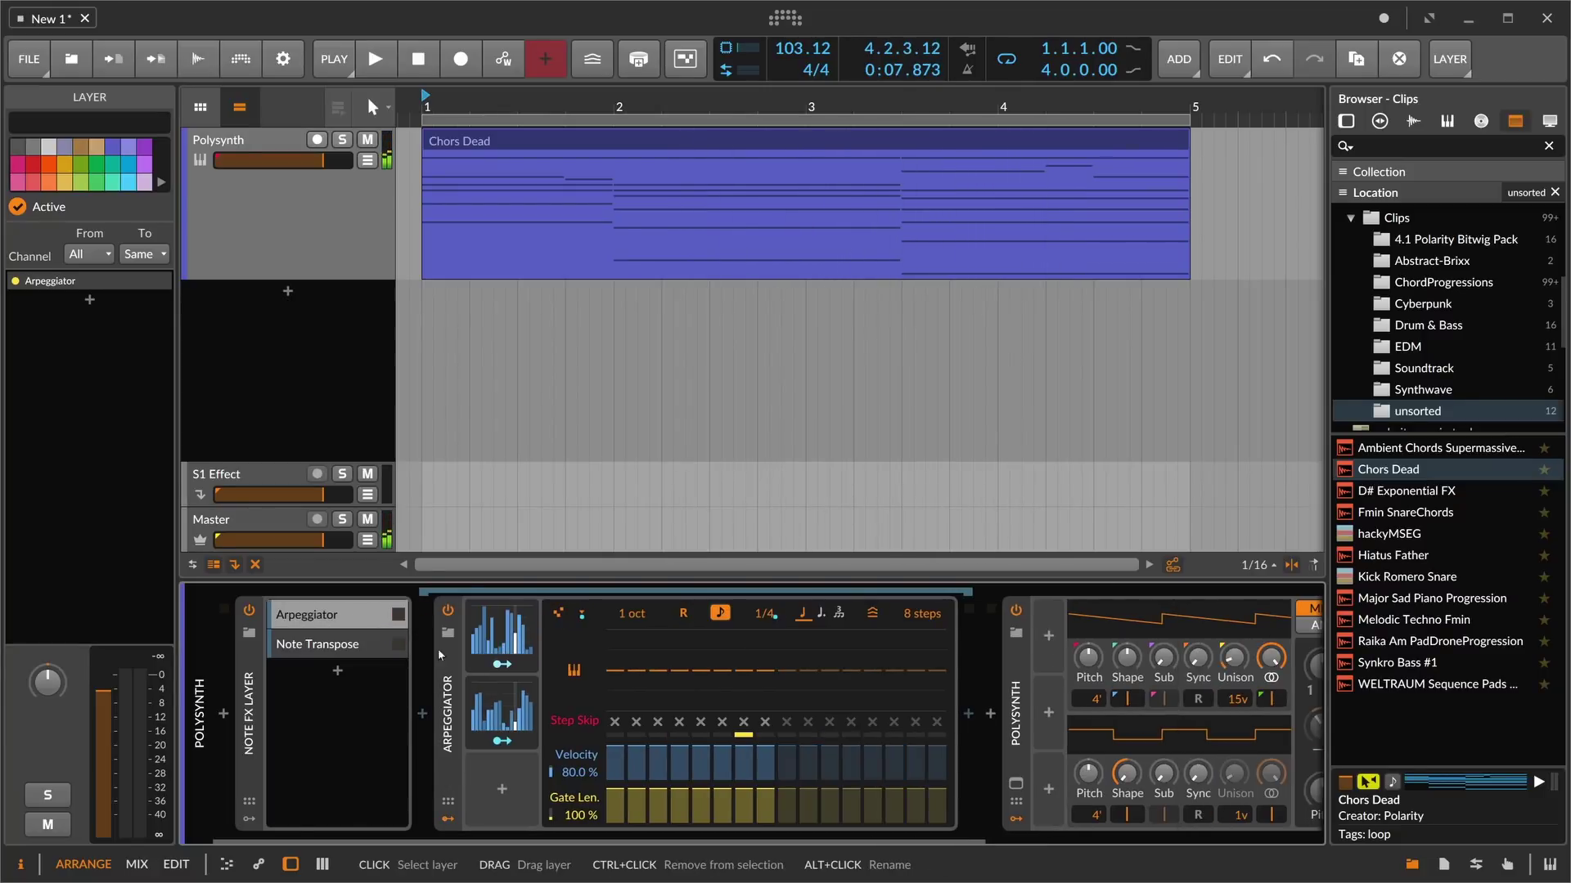
pyautogui.click(488, 643)
pyautogui.click(978, 770)
pyautogui.press('space')
pyautogui.click(357, 615)
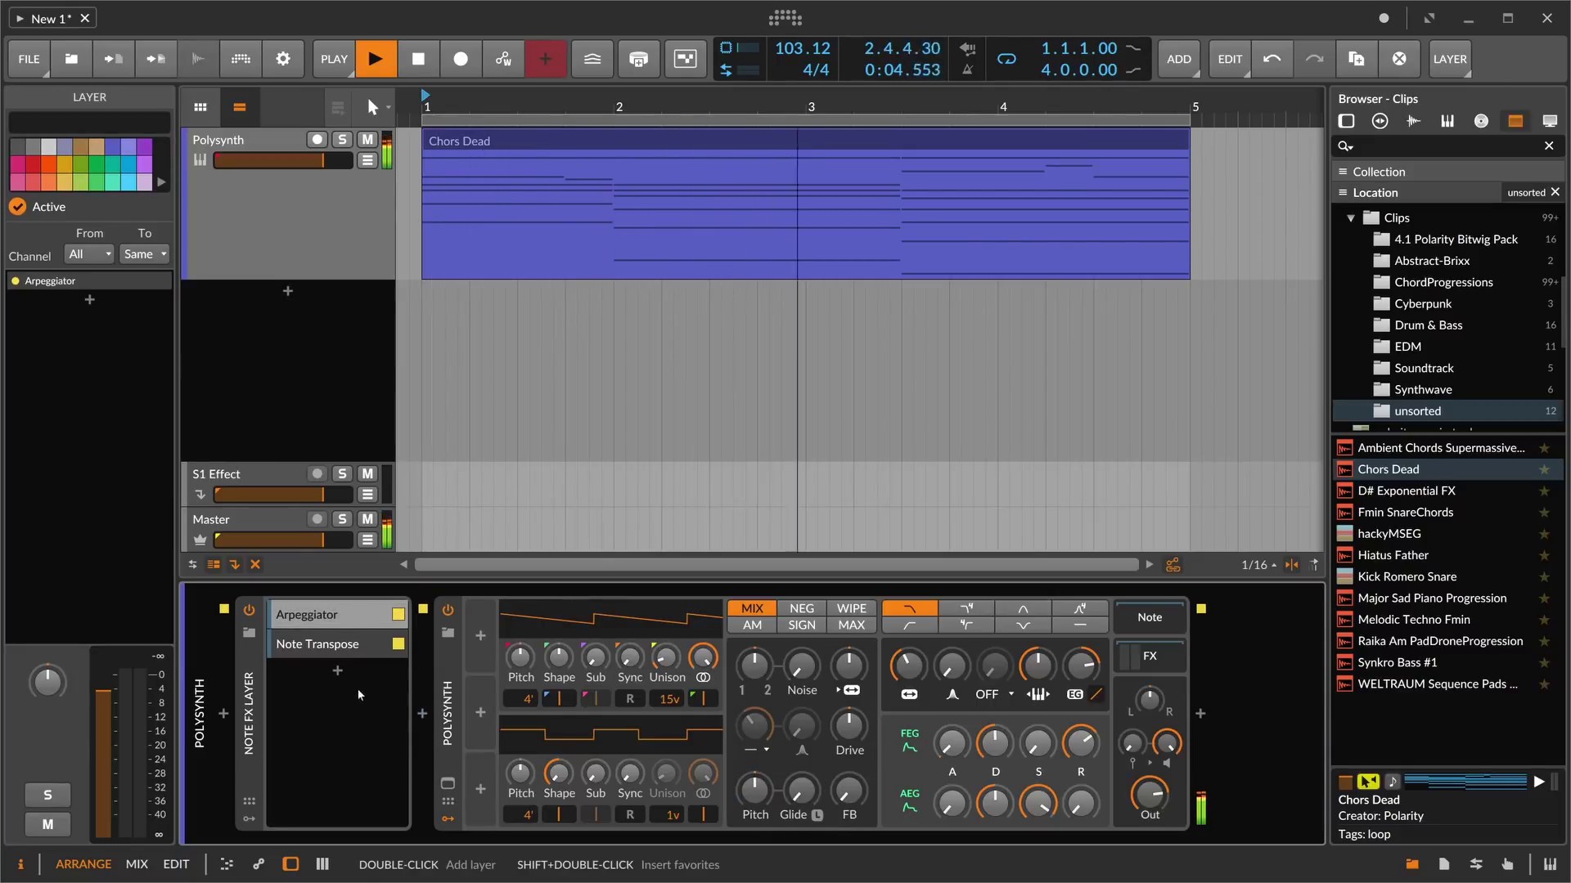
pyautogui.press('space')
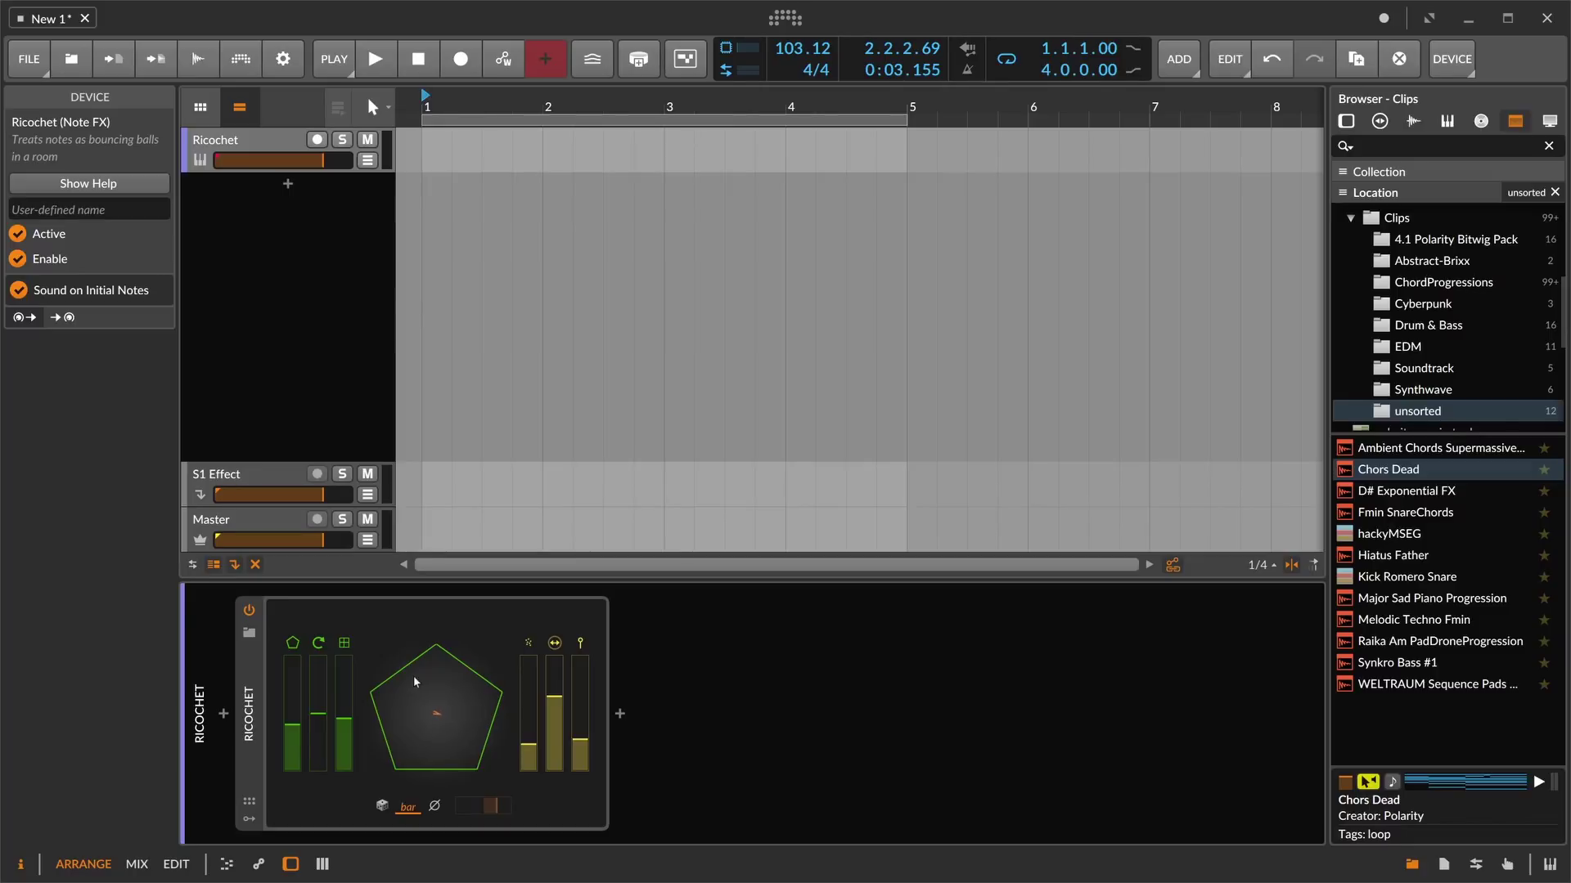
# - Create a four-bar clip from bar 1 to bar 5 on the Ricochet track
pyautogui.doubleClick(458, 151)
pyautogui.moveTo(538, 164); pyautogui.dragTo(893, 170)
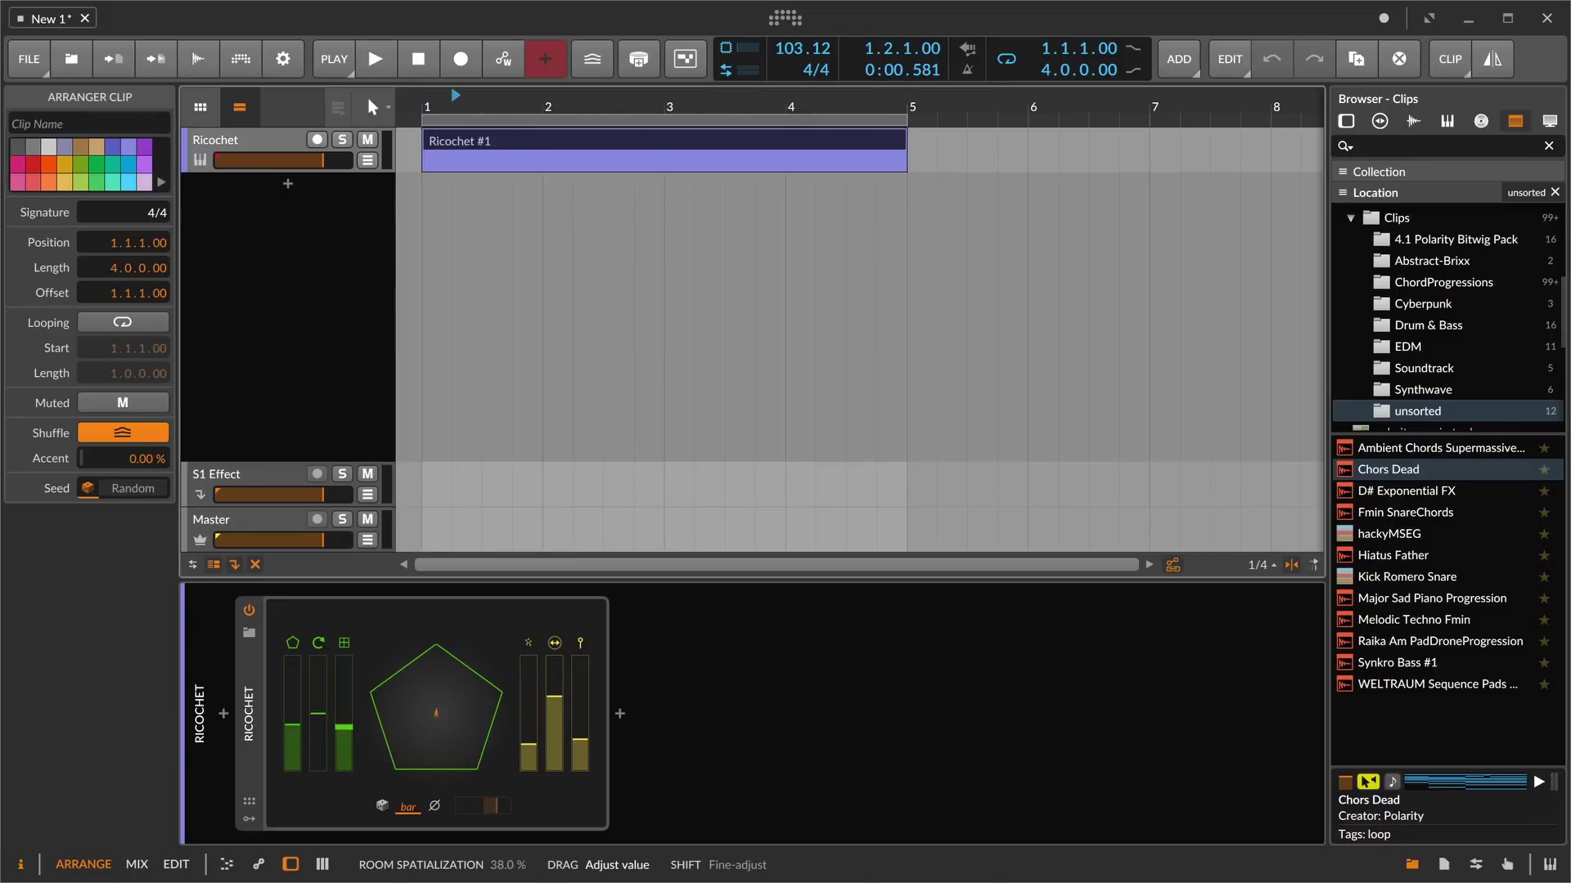
# - Try a higher Room Spatialization on Ricochet and read the device's help page about its parameters
pyautogui.moveTo(343, 732); pyautogui.dragTo(344, 698)
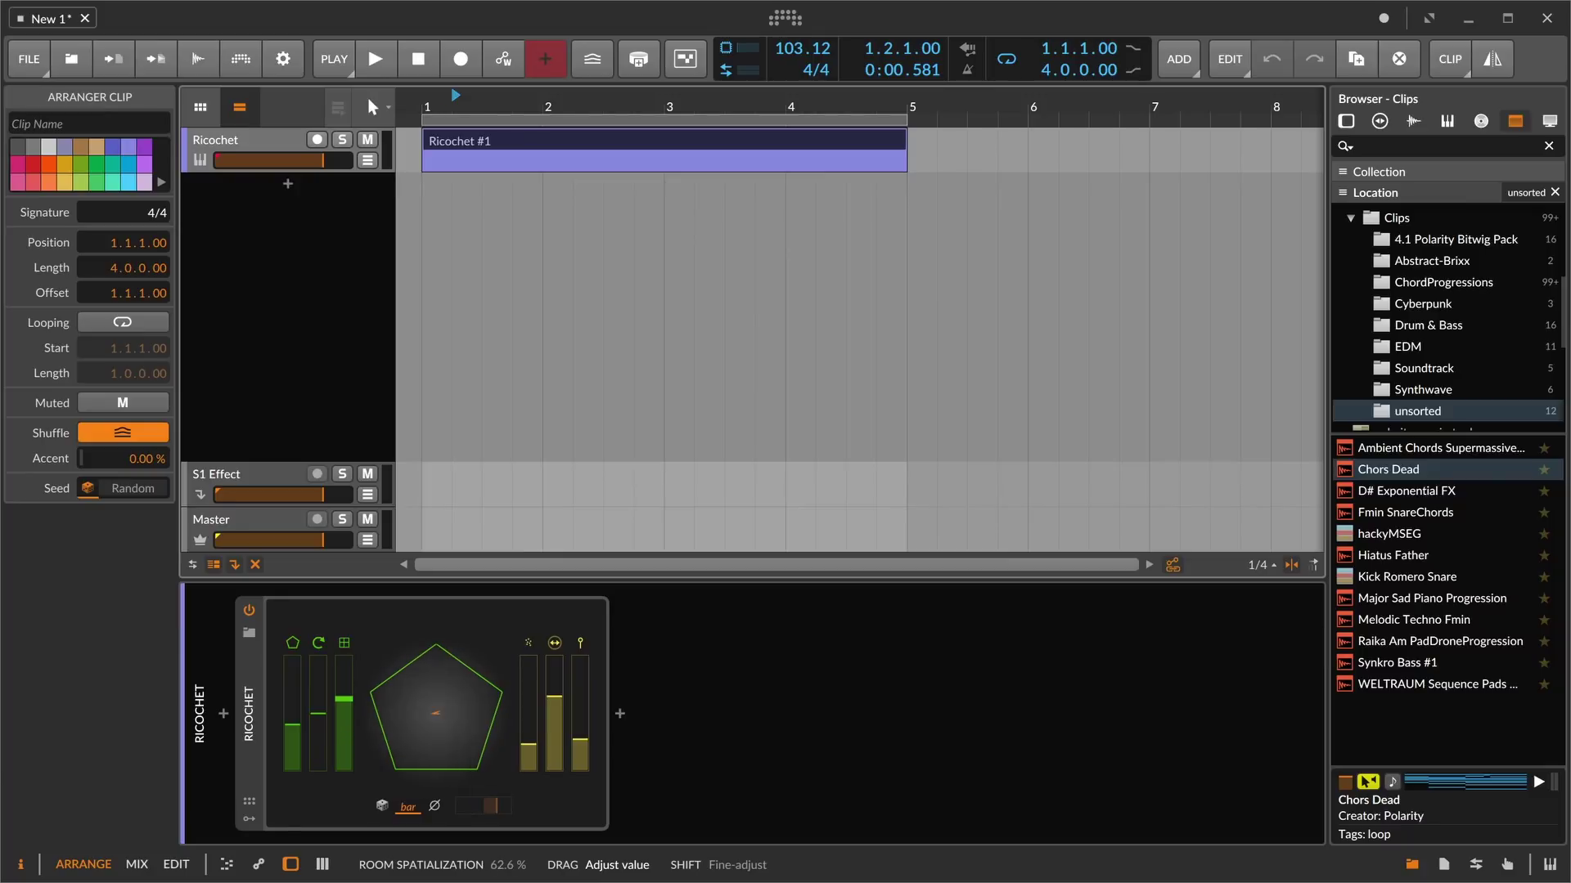
pyautogui.click(257, 730)
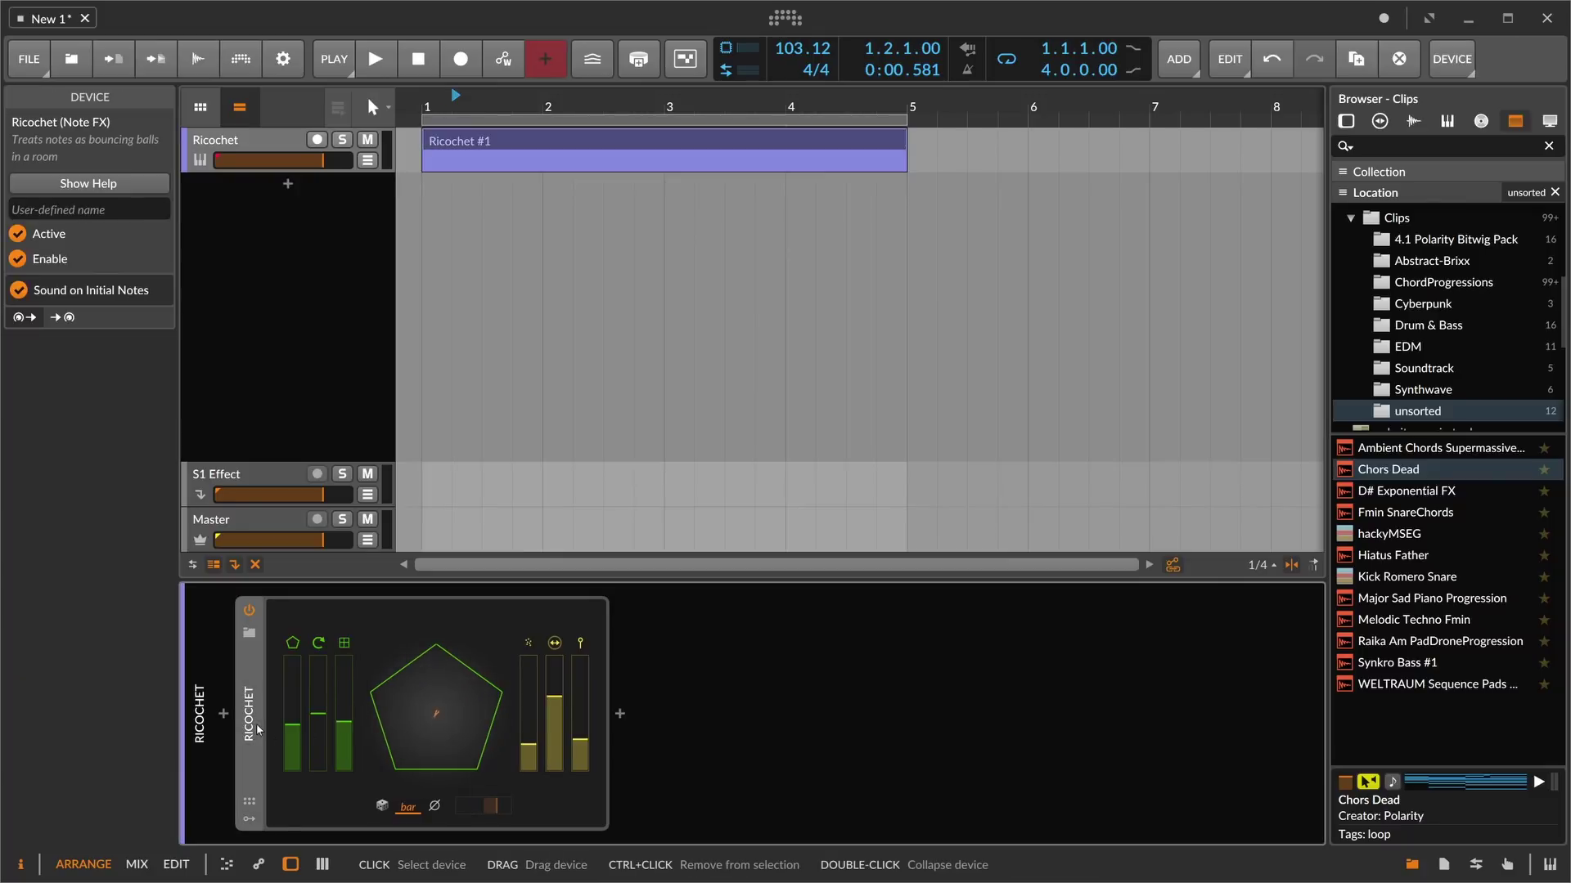
pyautogui.press('F1')
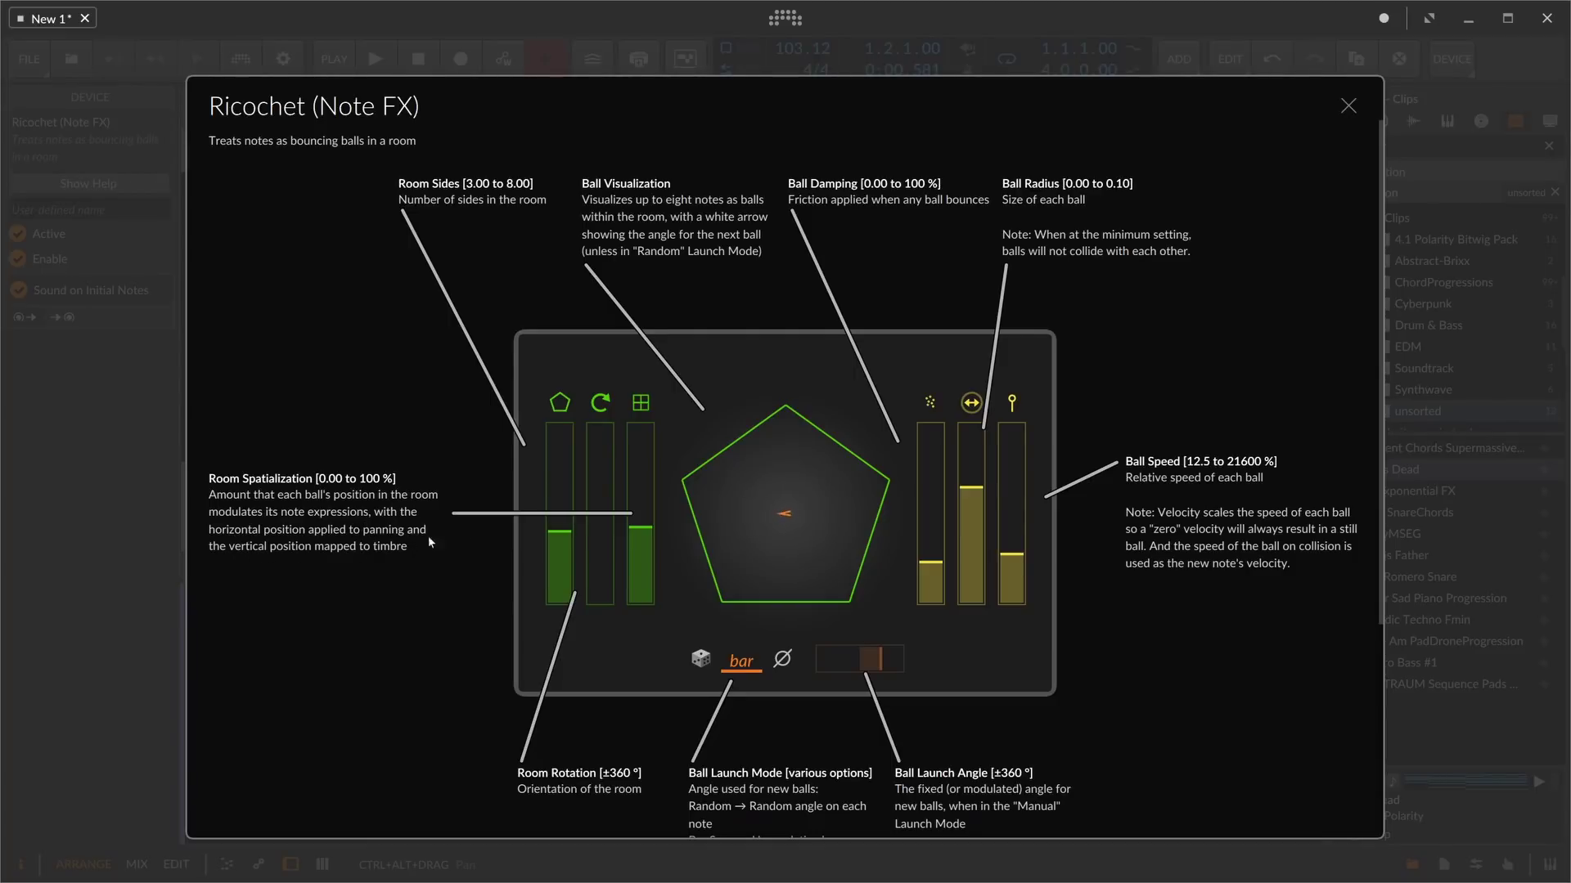
pyautogui.click(1347, 106)
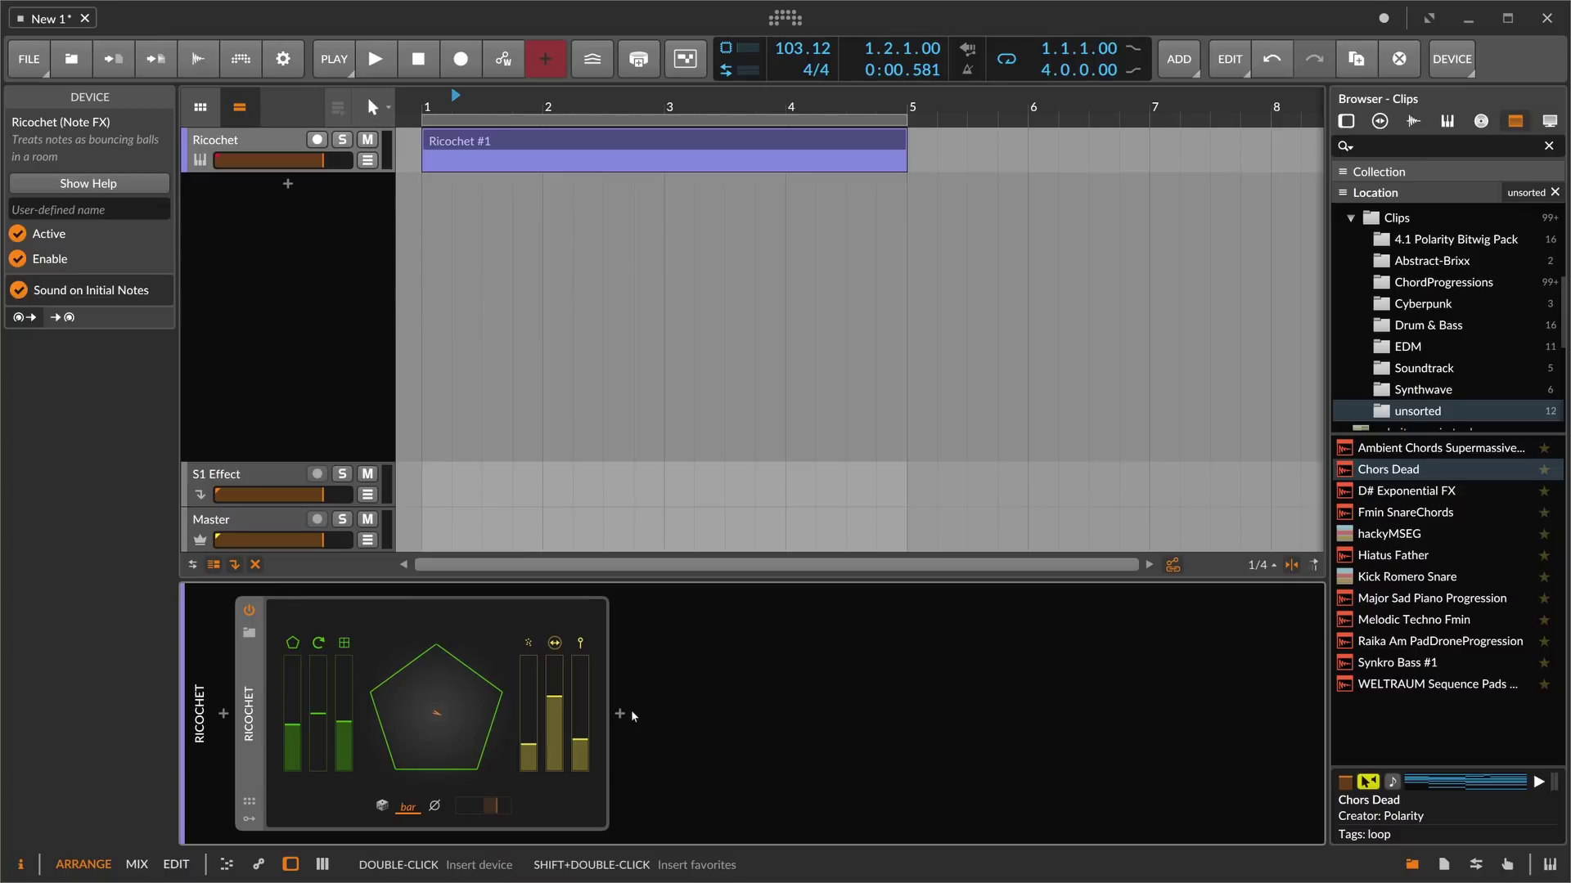
# - Insert the Bitwig Polysynth after Ricochet and set Ricochet's Room Spatialization to 51.4 %
pyautogui.click(621, 714)
pyautogui.write('pol')
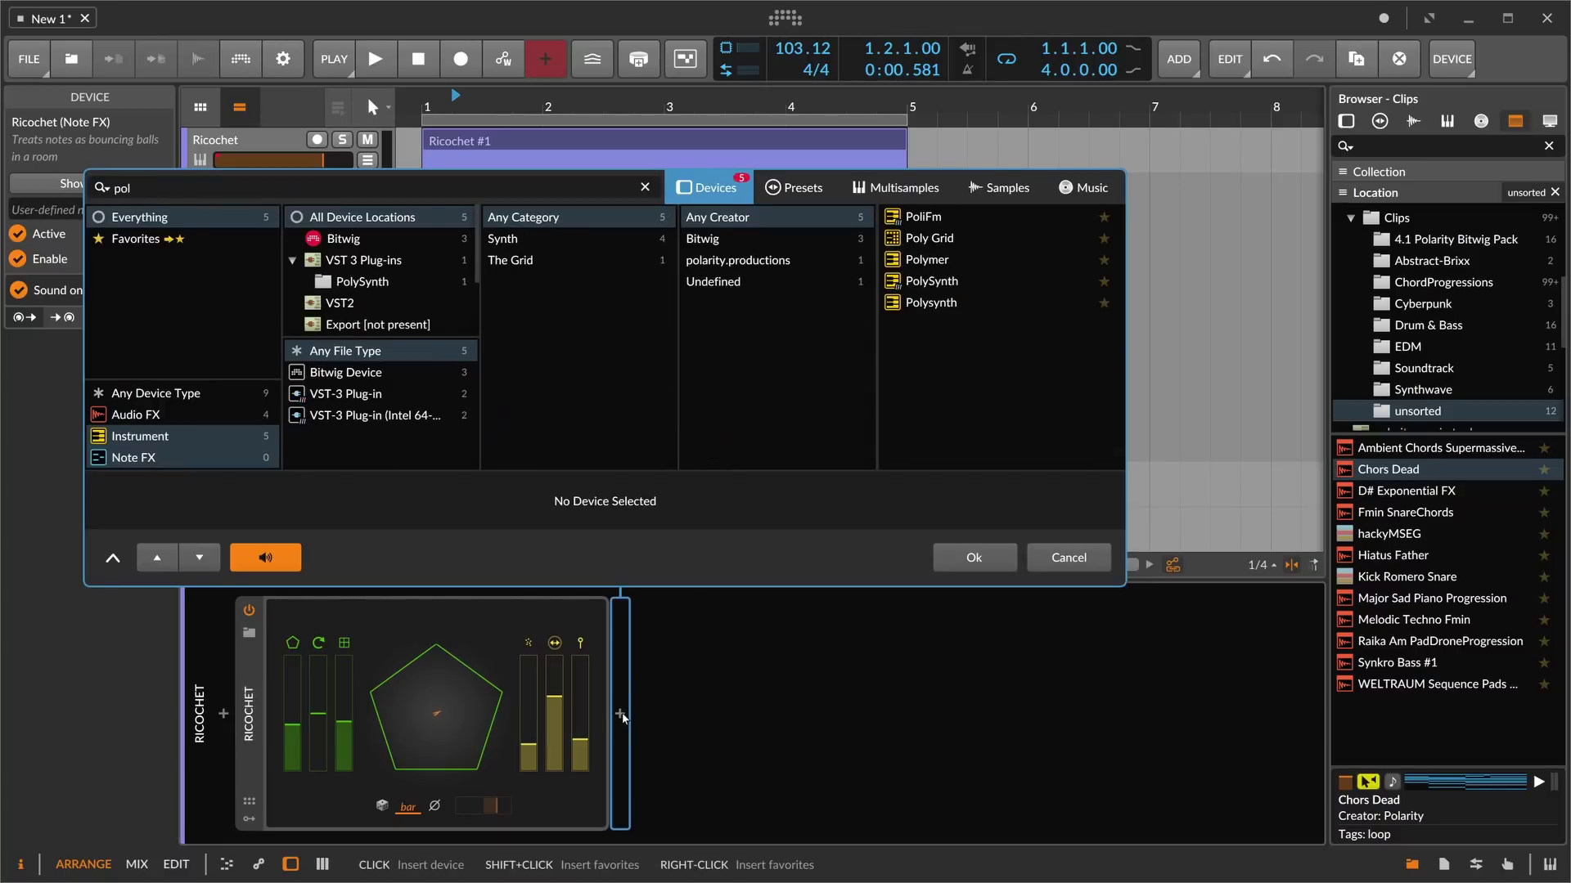
pyautogui.press('Down')
pyautogui.press('Down')
pyautogui.press('Down')
pyautogui.press('Down')
pyautogui.press('Down')
pyautogui.press('Return')
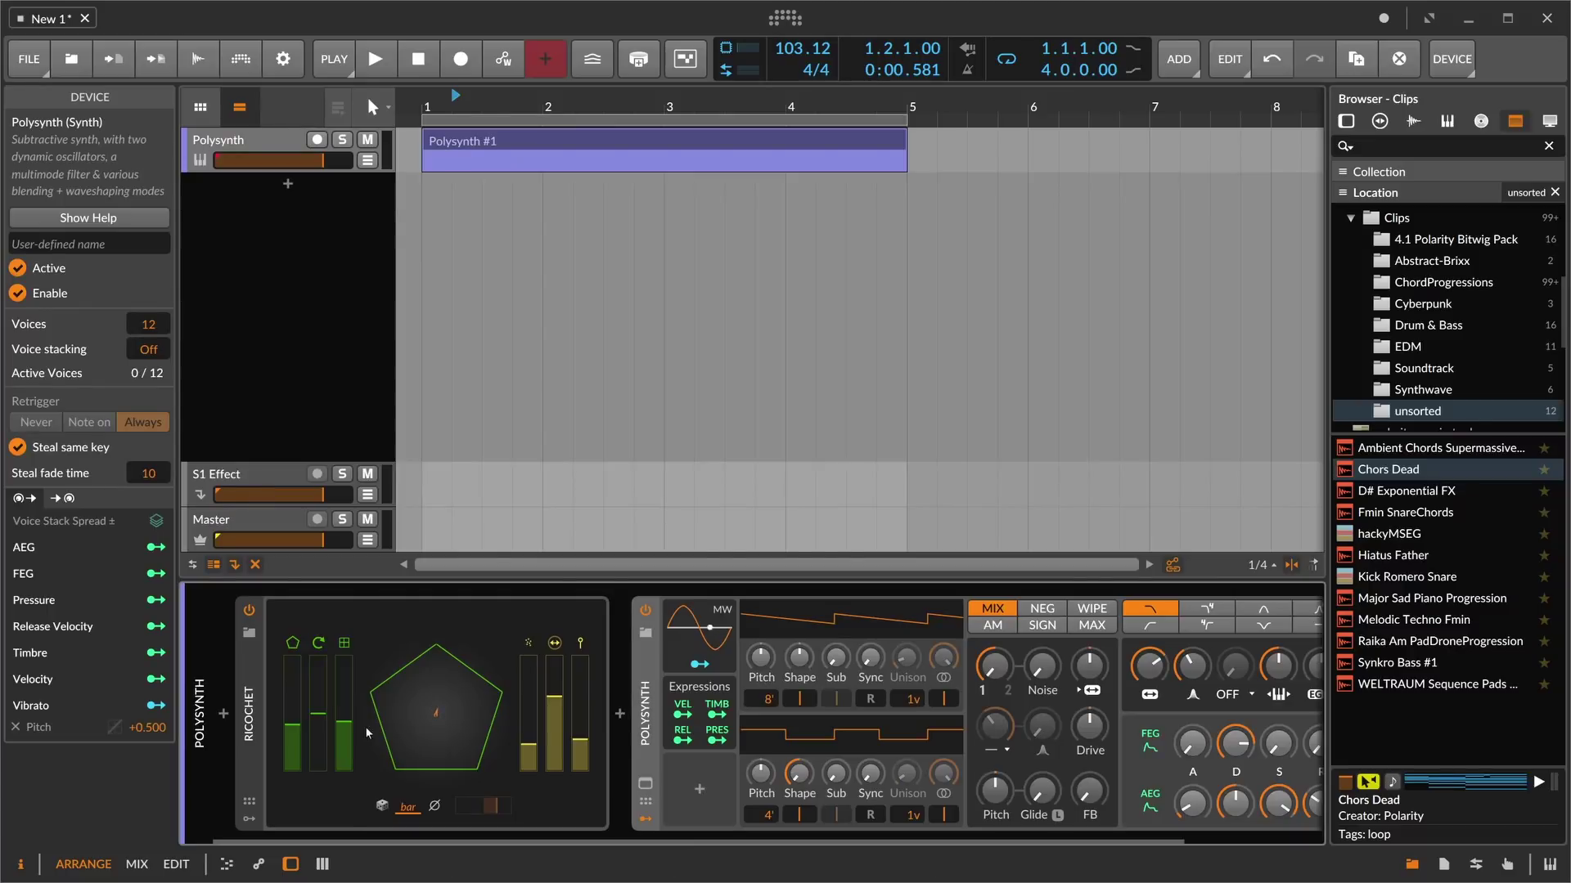
pyautogui.moveTo(344, 723)
pyautogui.mouseDown()
pyautogui.moveTo(345, 673)
pyautogui.moveTo(345, 710)
pyautogui.mouseUp()
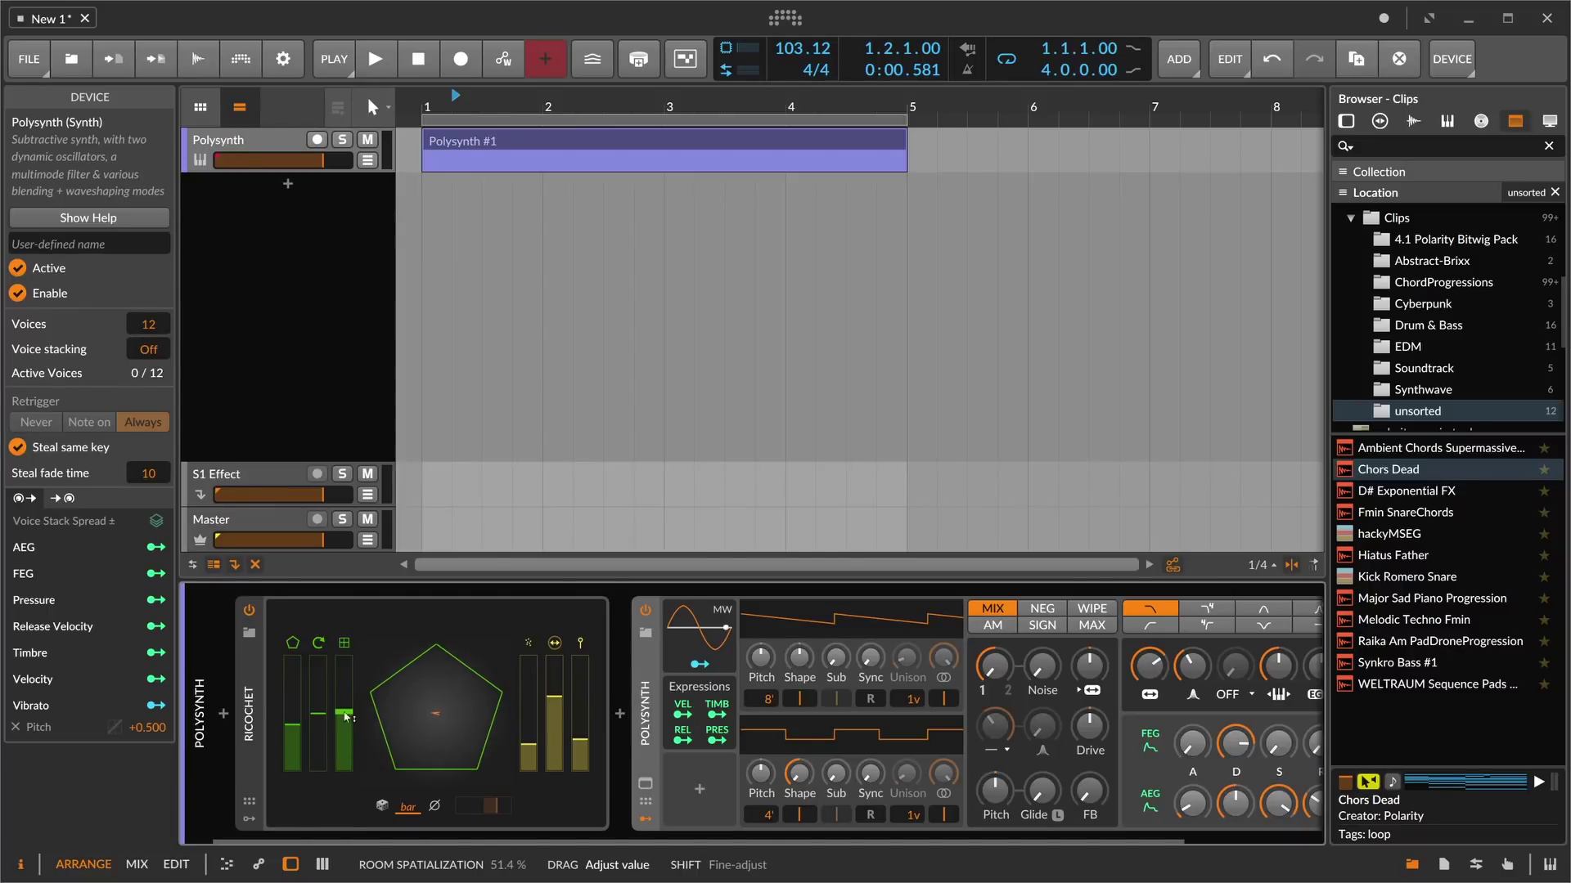
# - Insert ValhallaSupermassive after the Polysynth and close its plug-in window
pyautogui.hscroll(4, 845, 815)
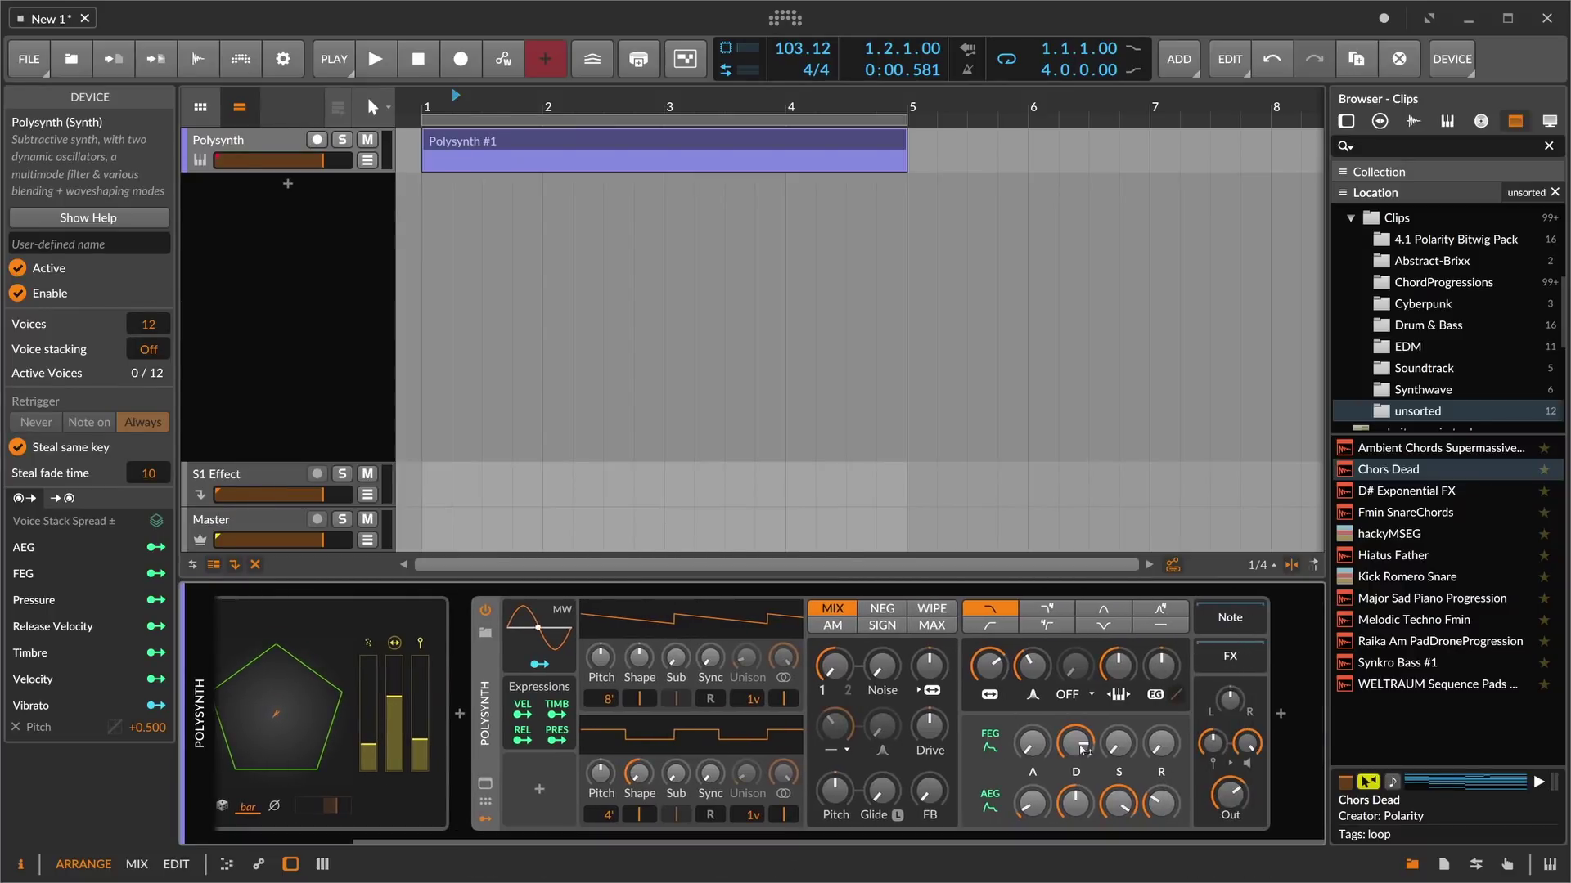
pyautogui.click(1279, 713)
pyautogui.write('super')
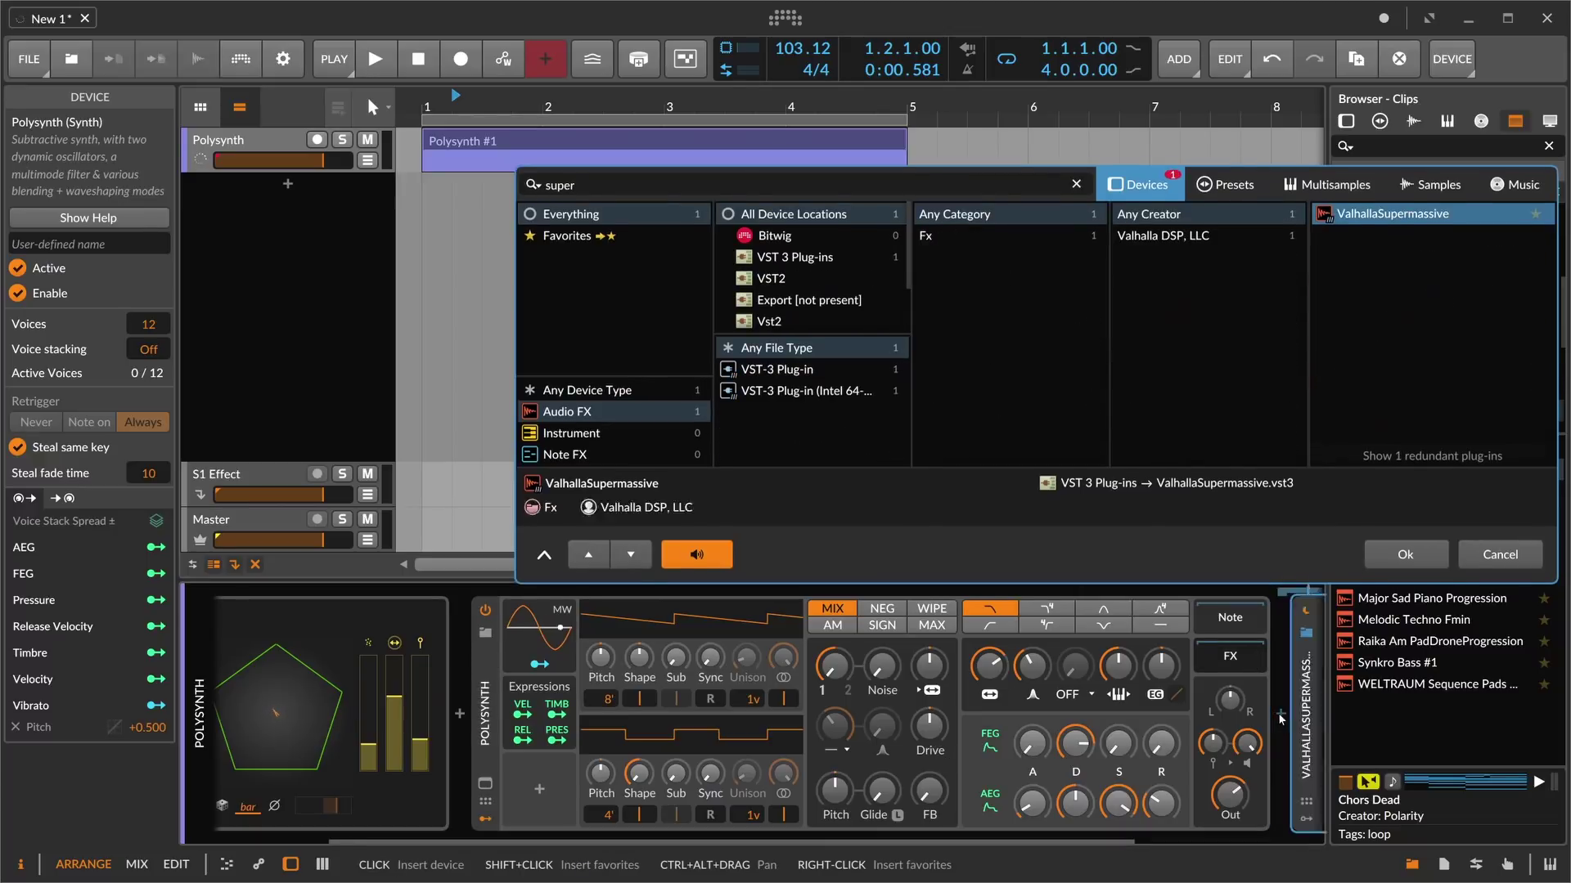
pyautogui.press('Return')
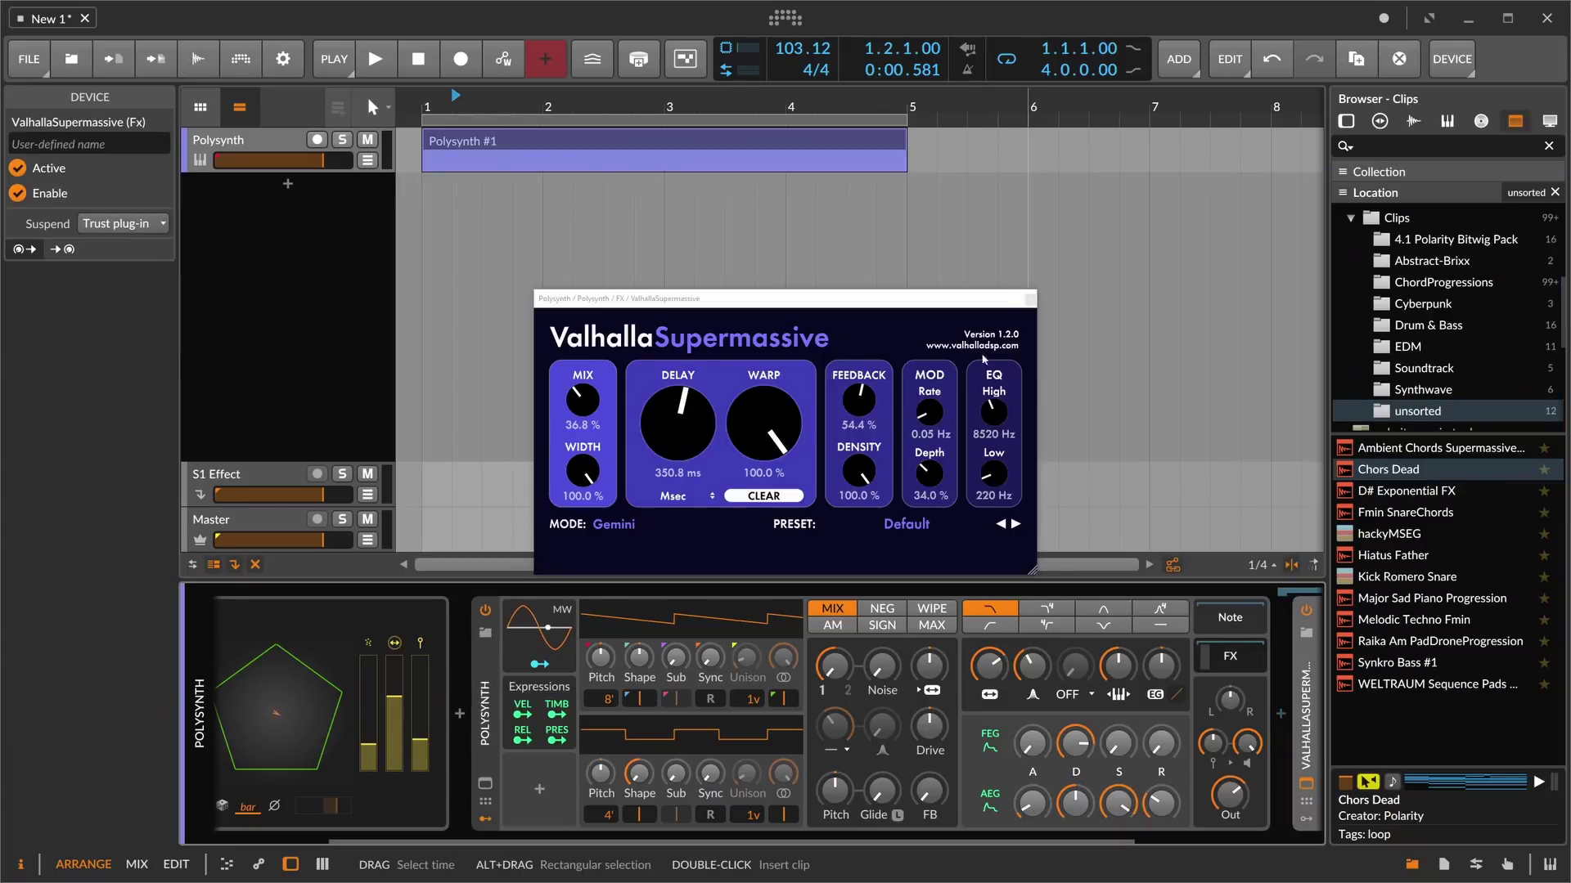
pyautogui.click(1027, 299)
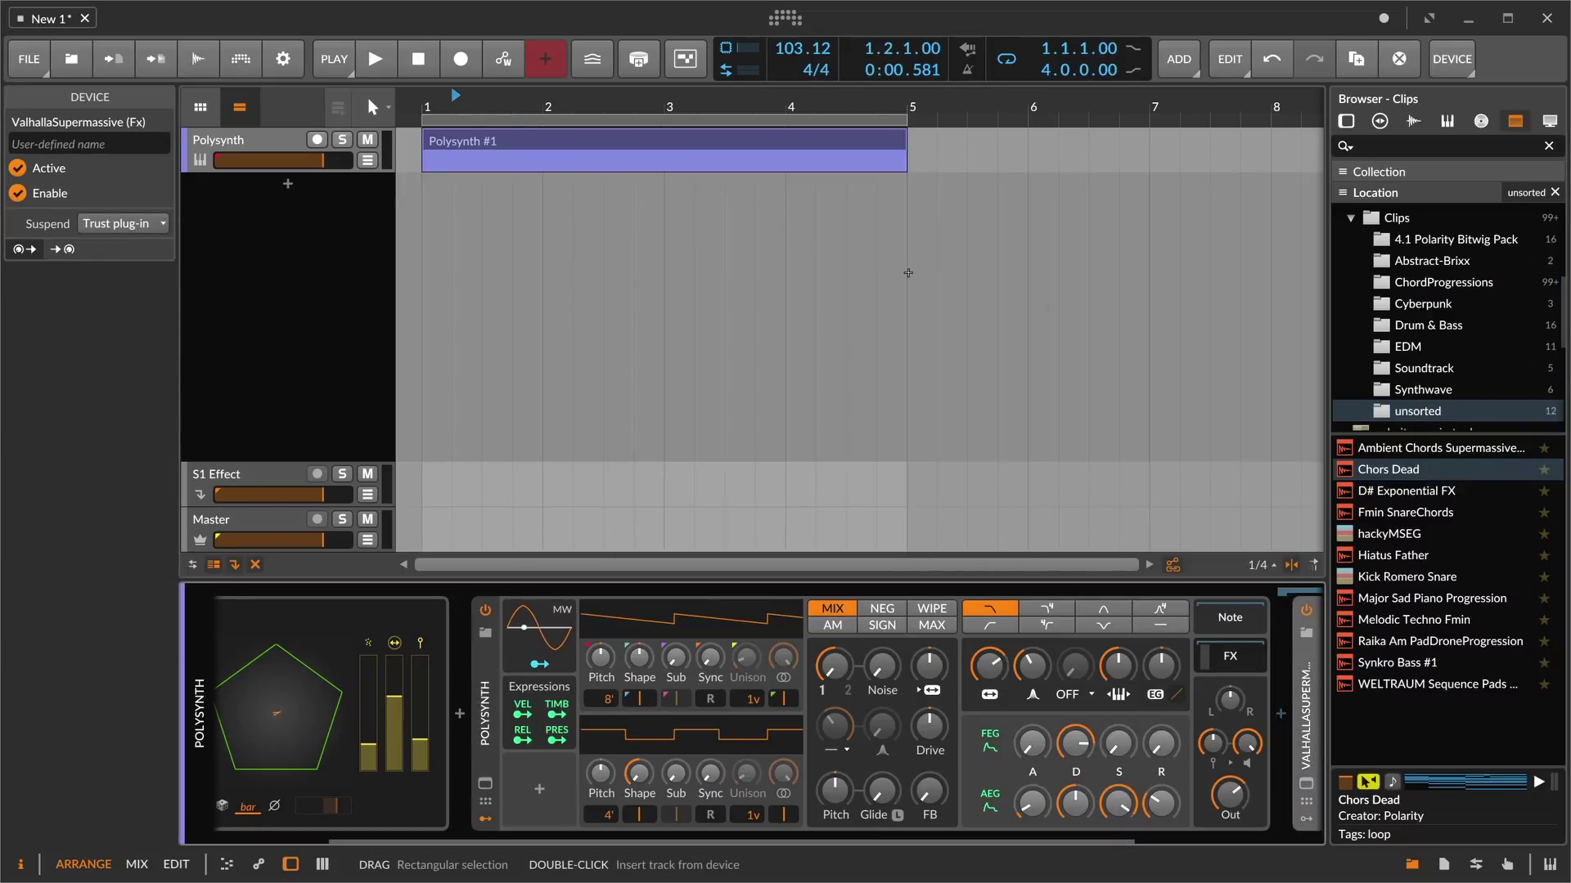
# - Draw a one-bar chord of C4, E4, G4 and B4 at the start of the clip and briefly play it
pyautogui.doubleClick(526, 154)
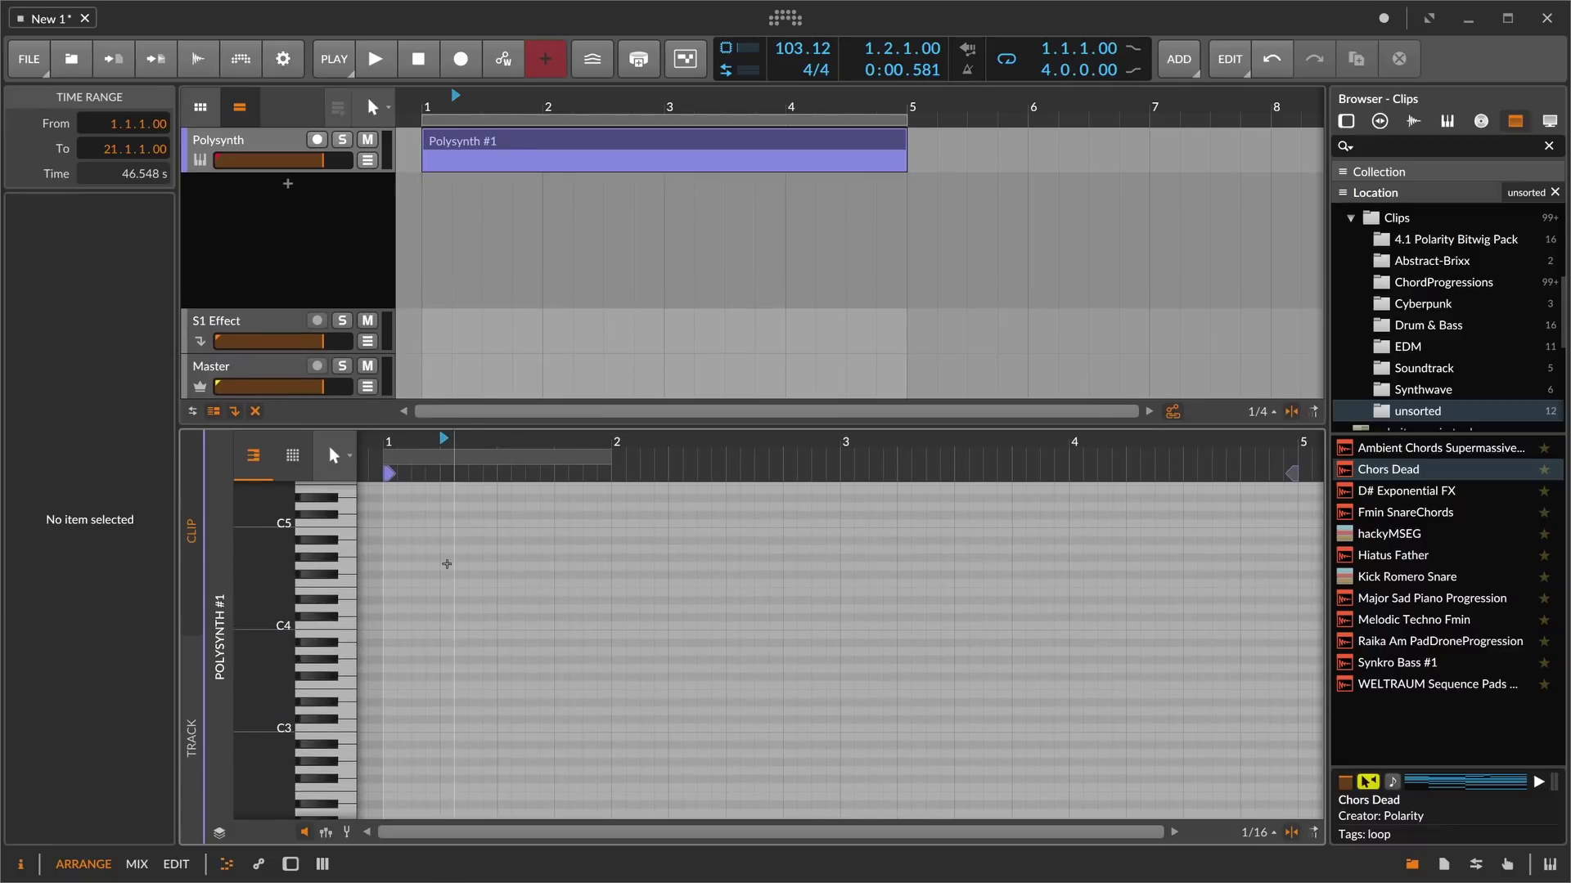
pyautogui.doubleClick(393, 627)
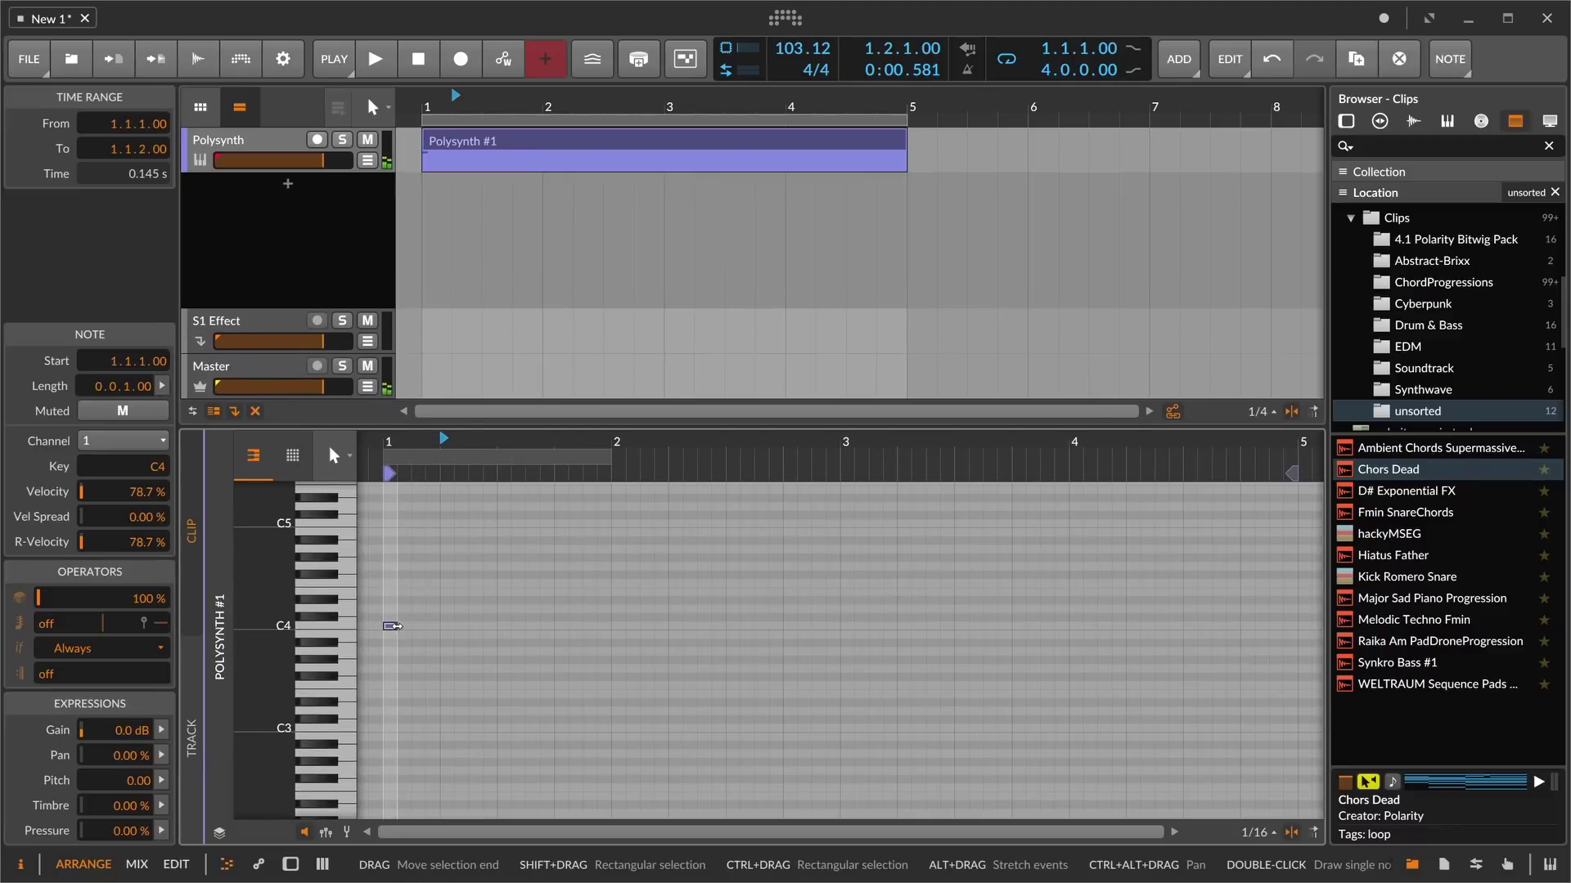
pyautogui.moveTo(391, 627); pyautogui.dragTo(611, 627)
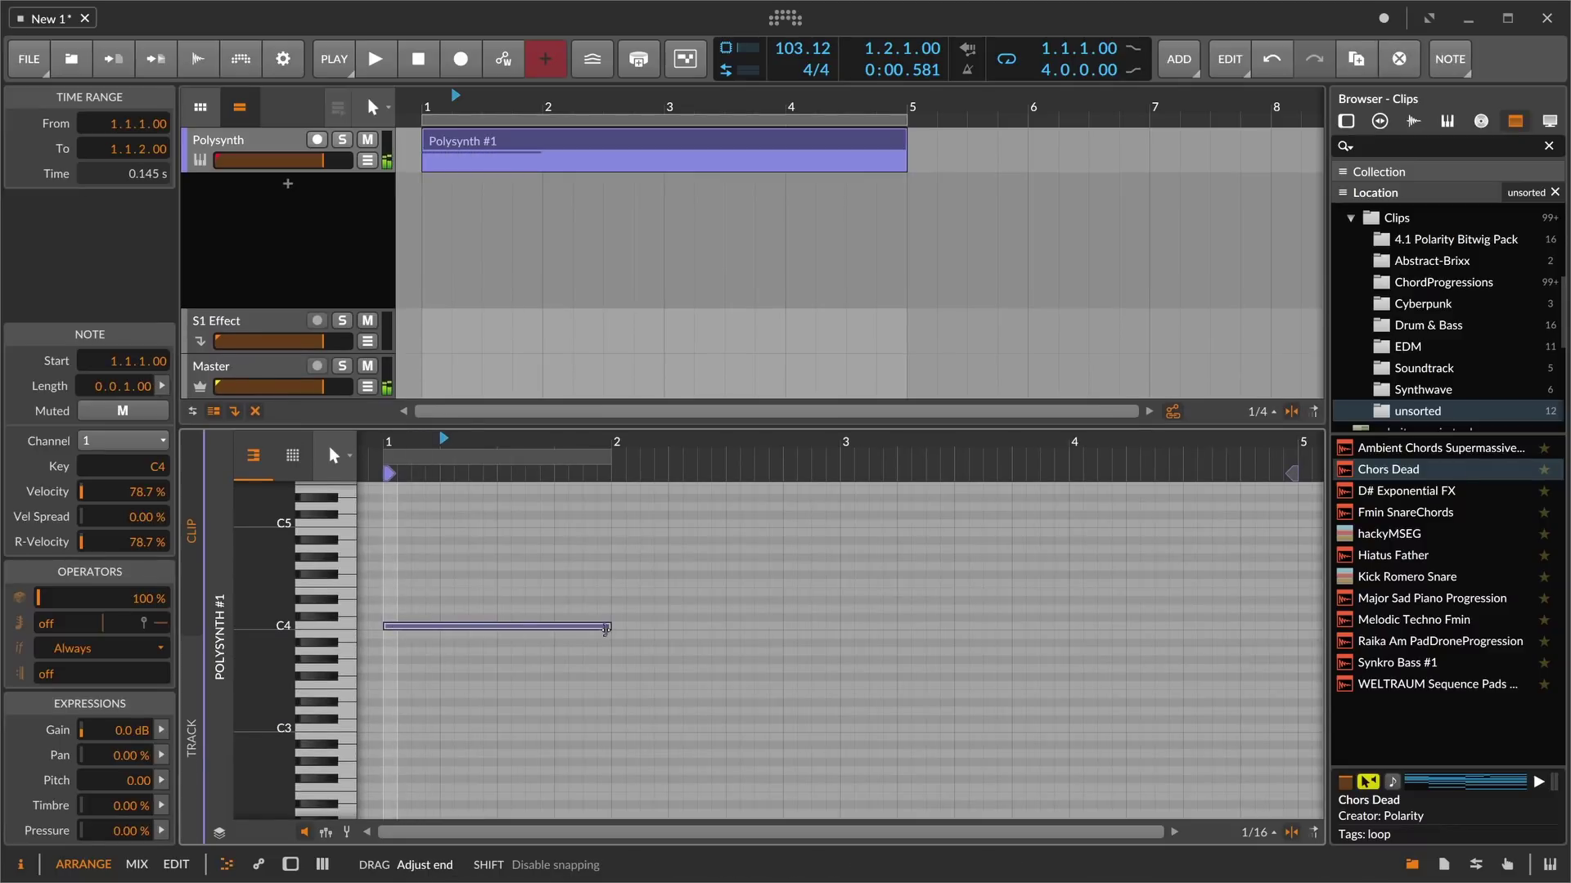
pyautogui.doubleClick(392, 592)
pyautogui.click(392, 581)
pyautogui.doubleClick(390, 566)
pyautogui.click(390, 550)
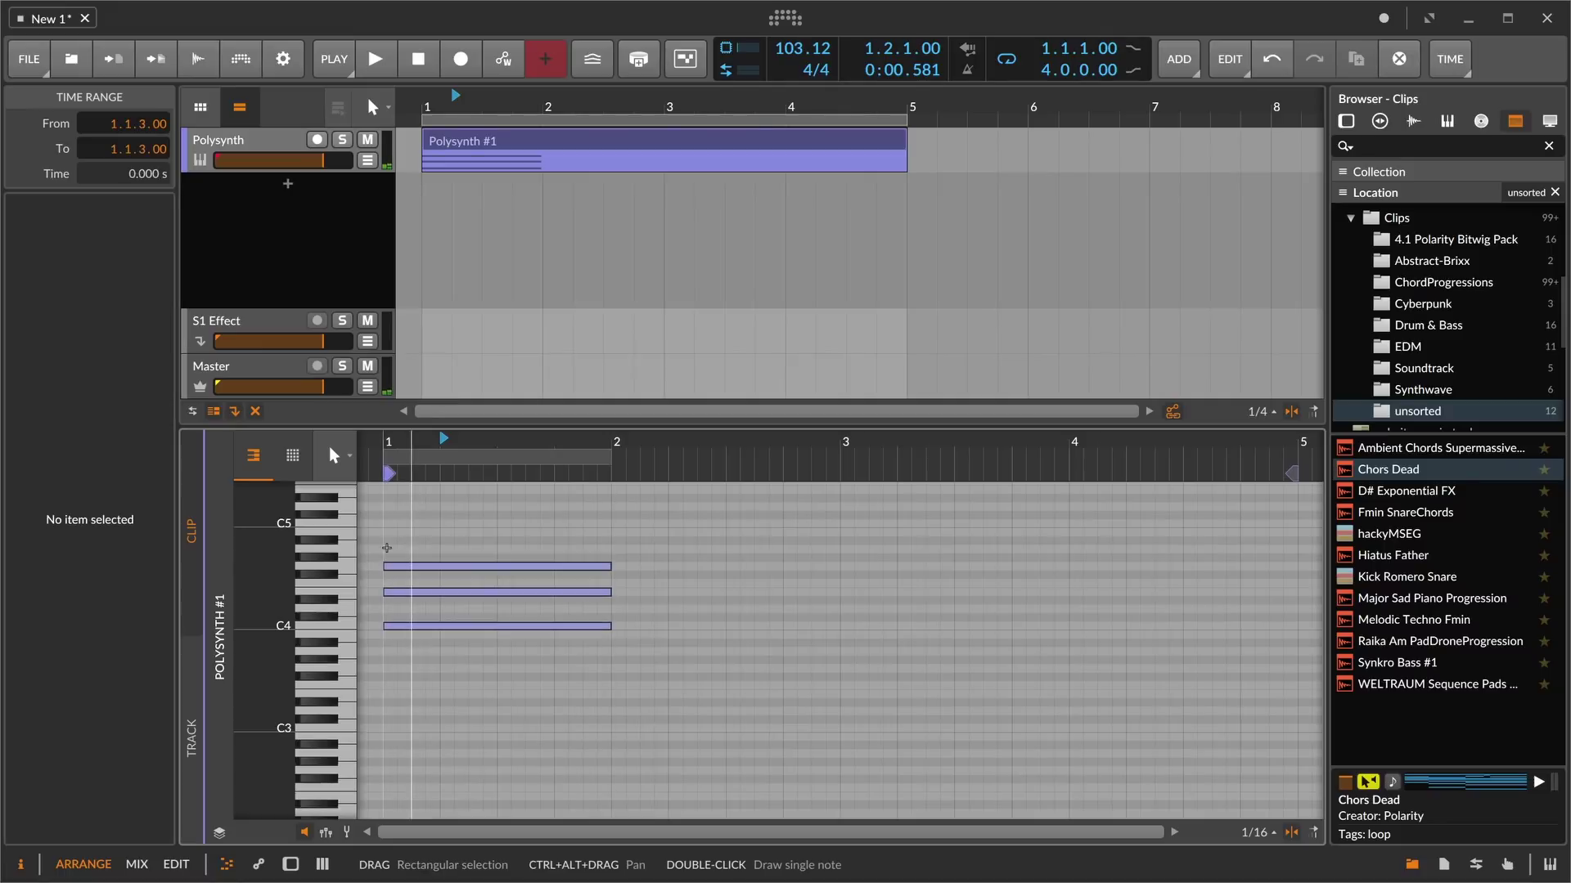
pyautogui.doubleClick(390, 532)
pyautogui.press('space')
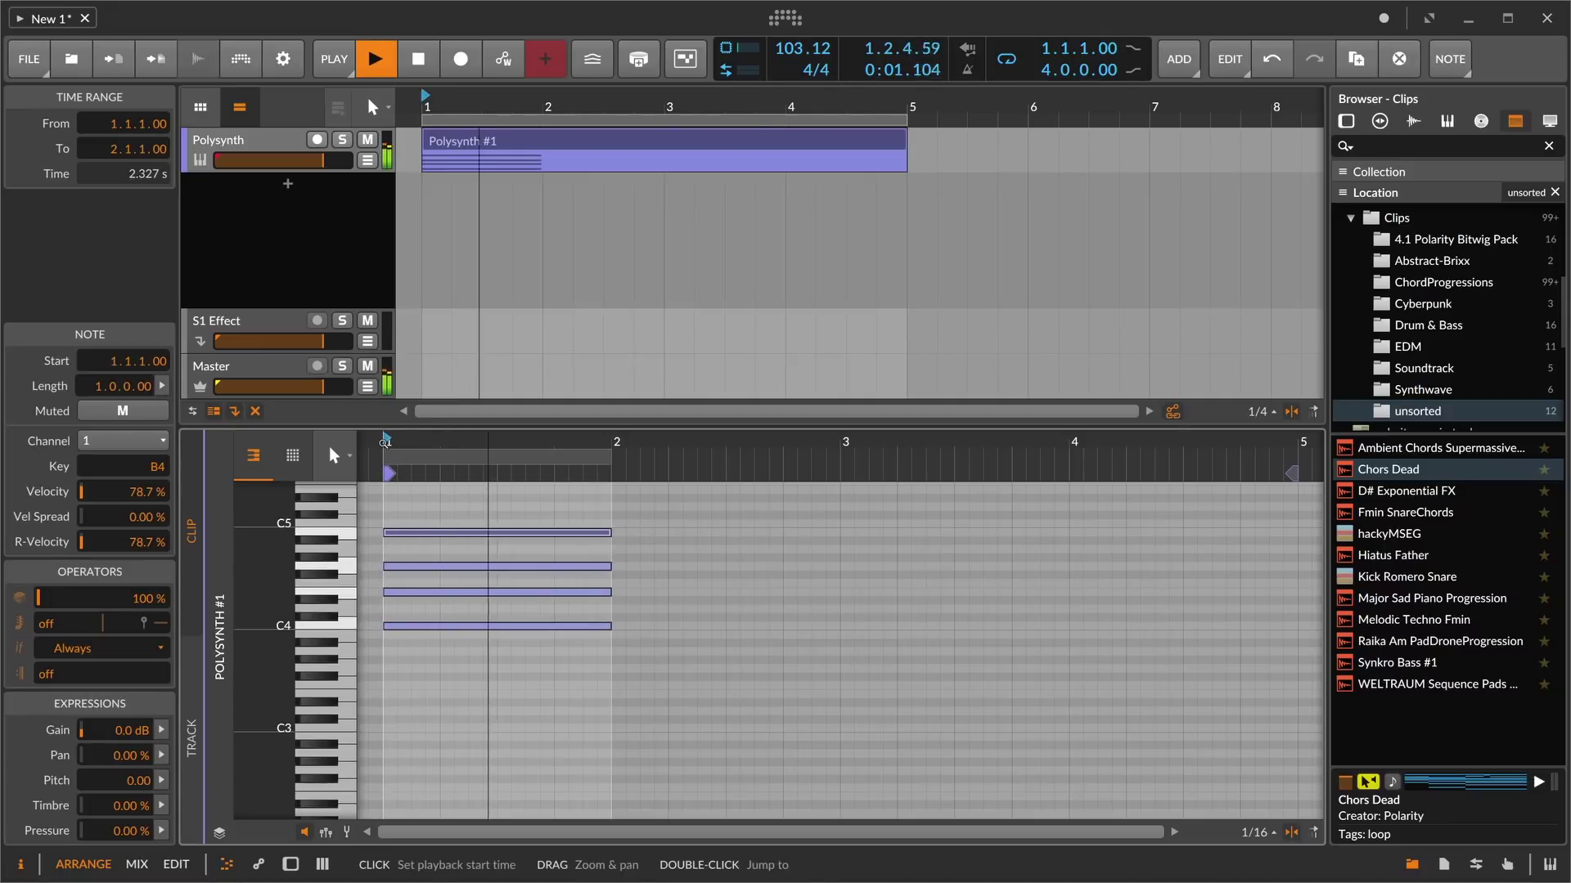
pyautogui.press('space')
# - Insert an Arpeggiator before Ricochet and audition the chord through it
pyautogui.press('d')
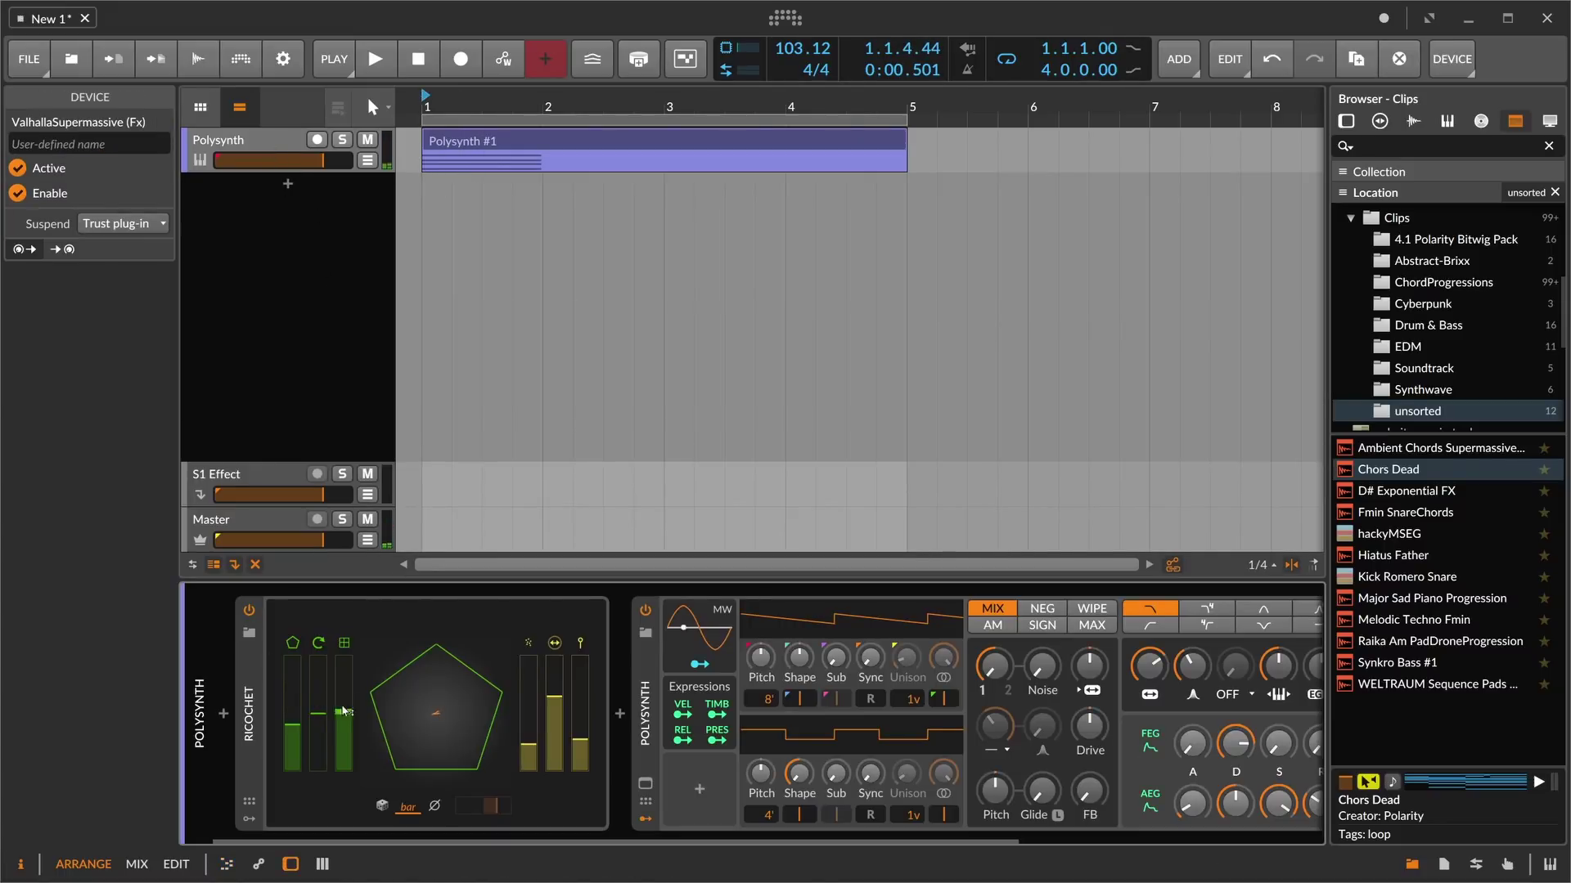
pyautogui.click(223, 713)
pyautogui.write('arp')
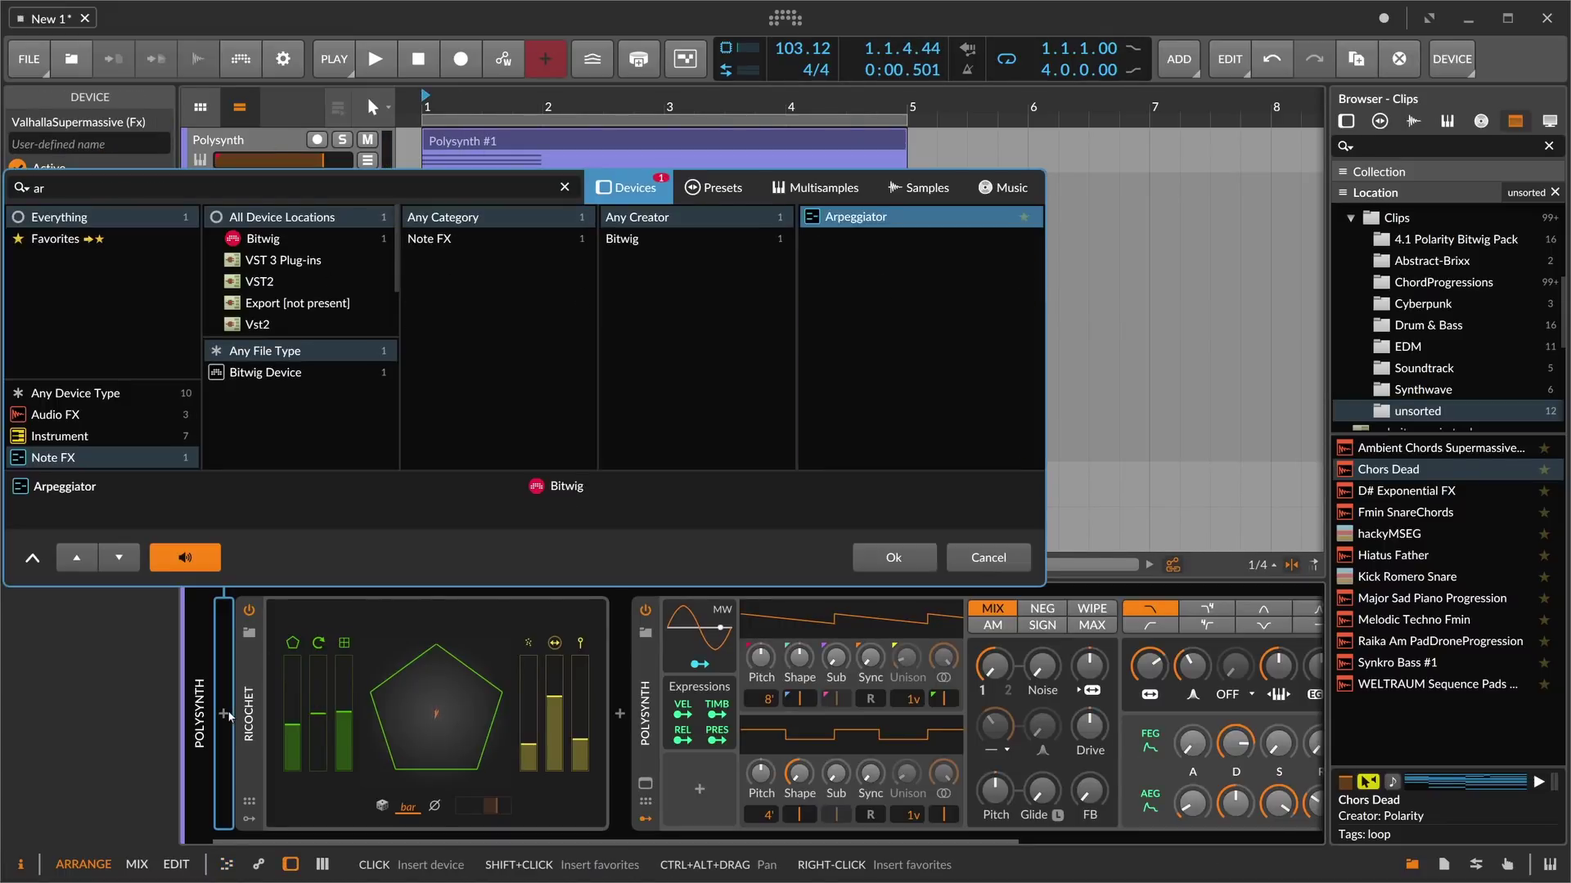
pyautogui.press('Return')
pyautogui.press('space')
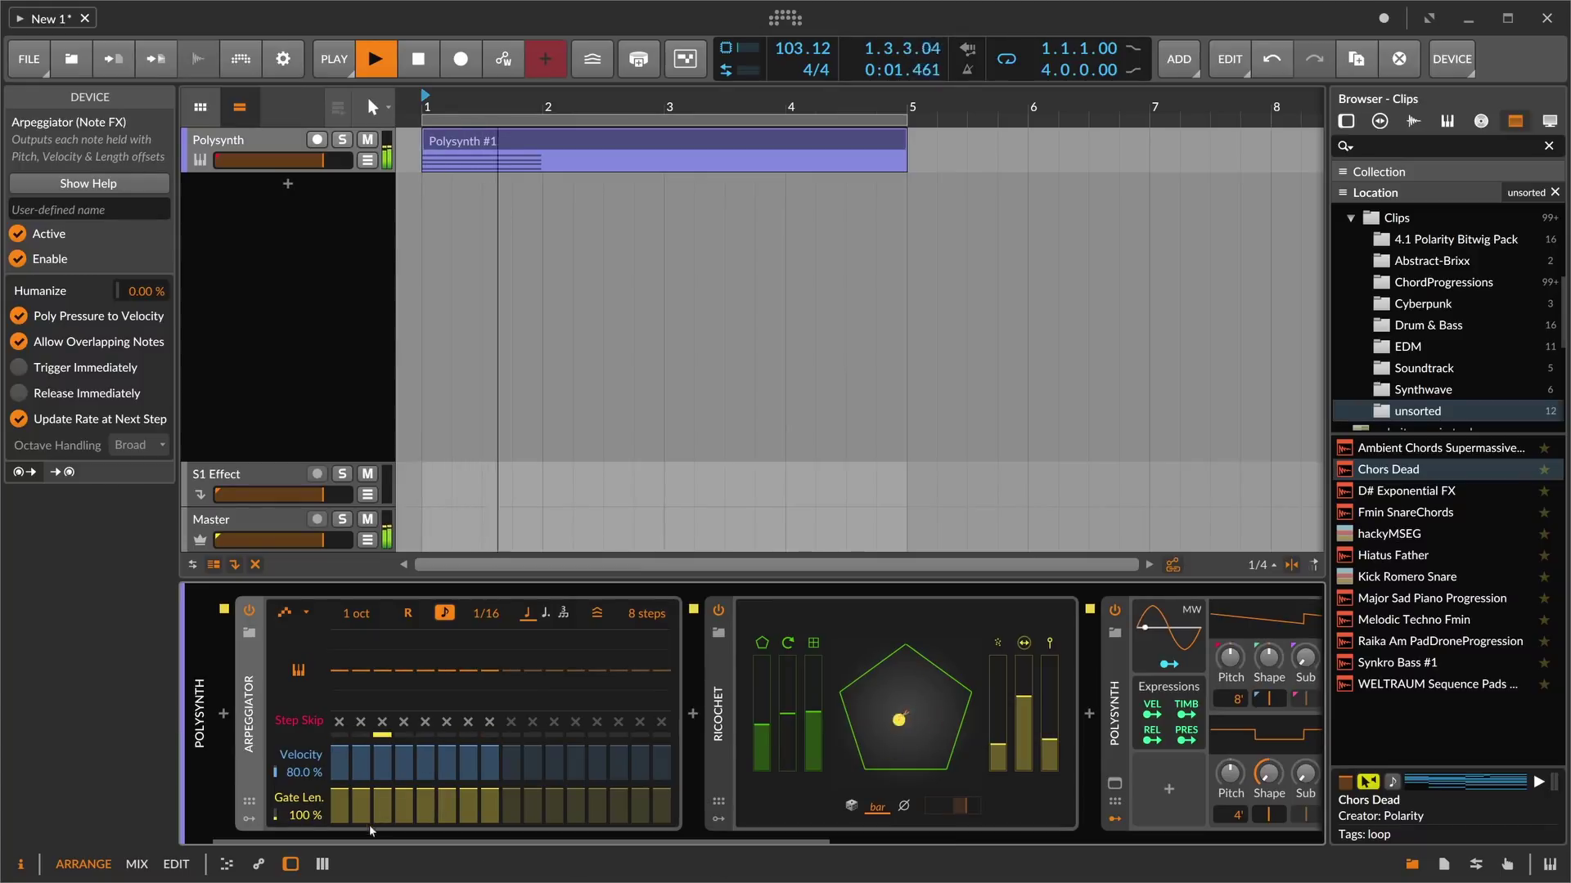
pyautogui.press('space')
pyautogui.press('space')
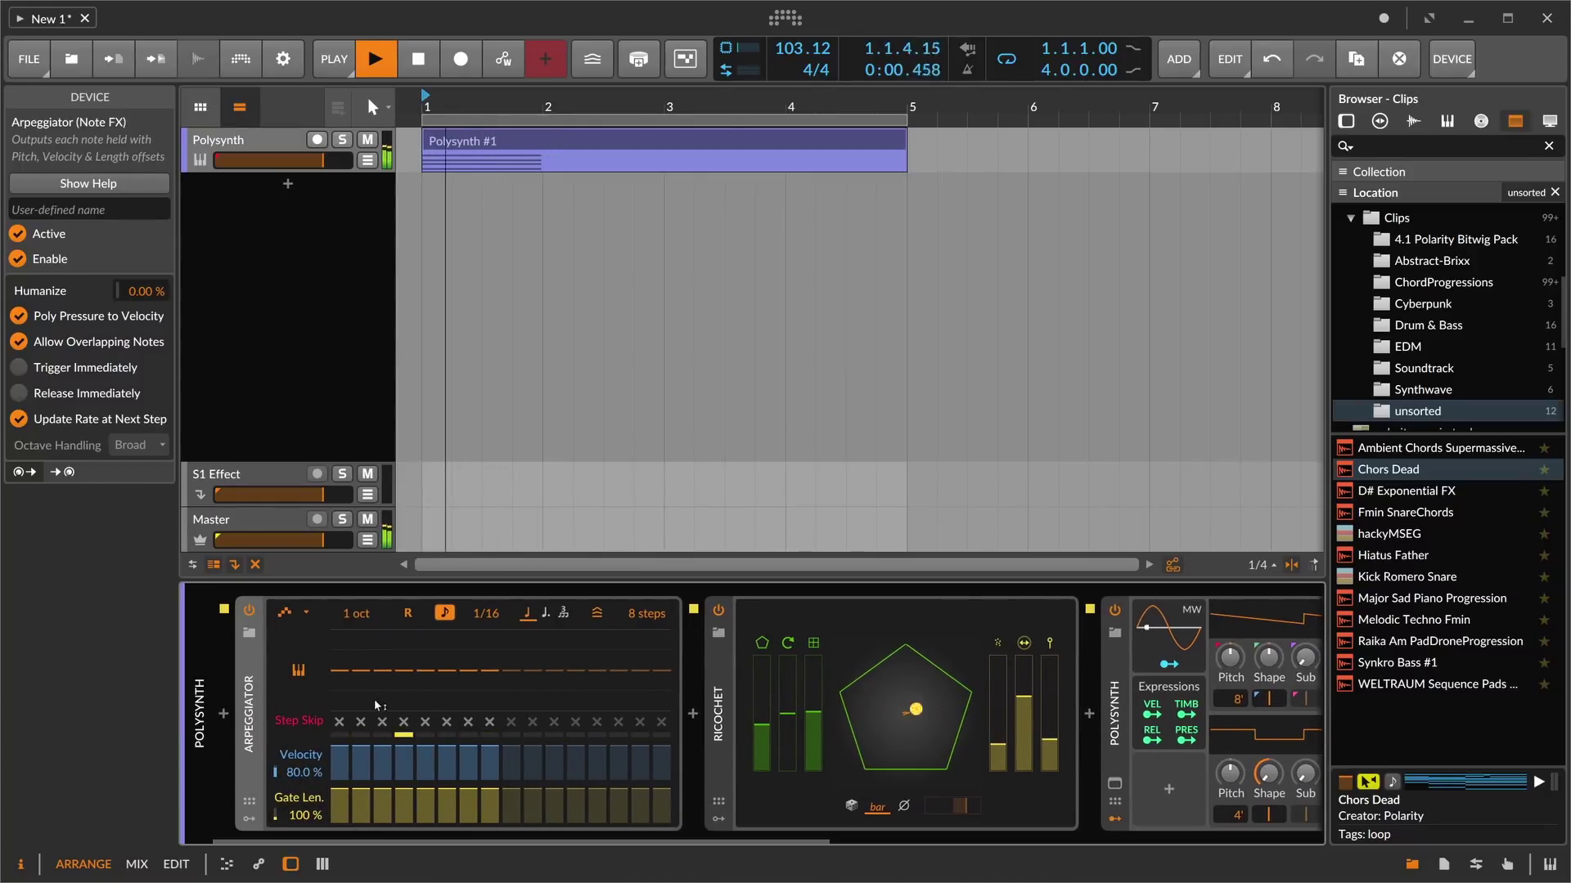
pyautogui.press('space')
# - Disable the Arpeggiator and play the chord directly through Ricochet into the Polysynth
pyautogui.click(249, 610)
pyautogui.press('space')
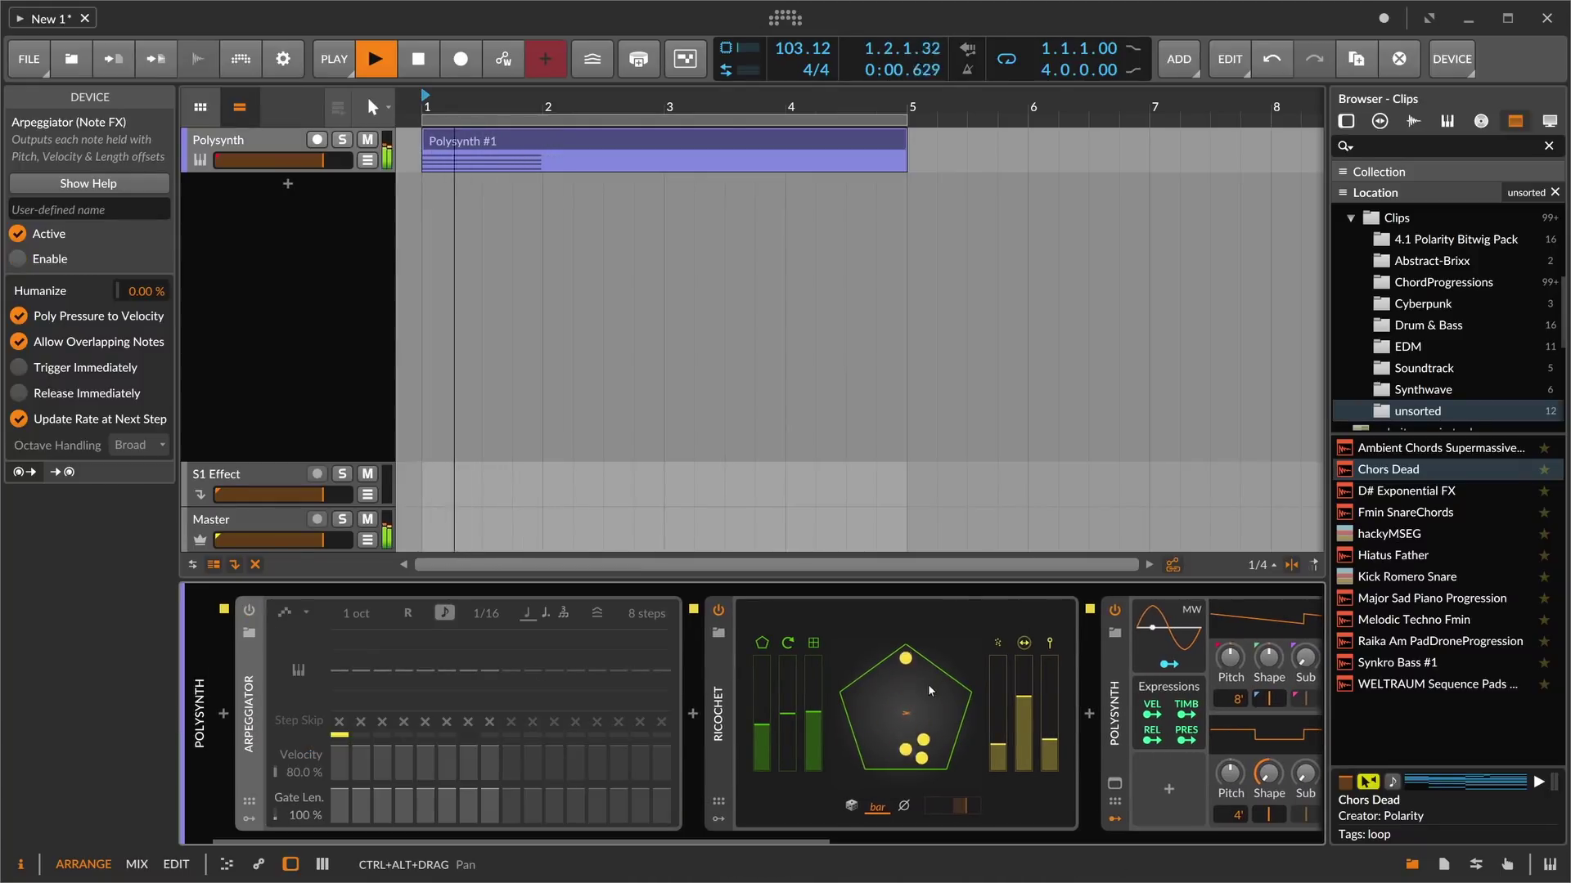
pyautogui.moveTo(719, 840); pyautogui.dragTo(1126, 840)
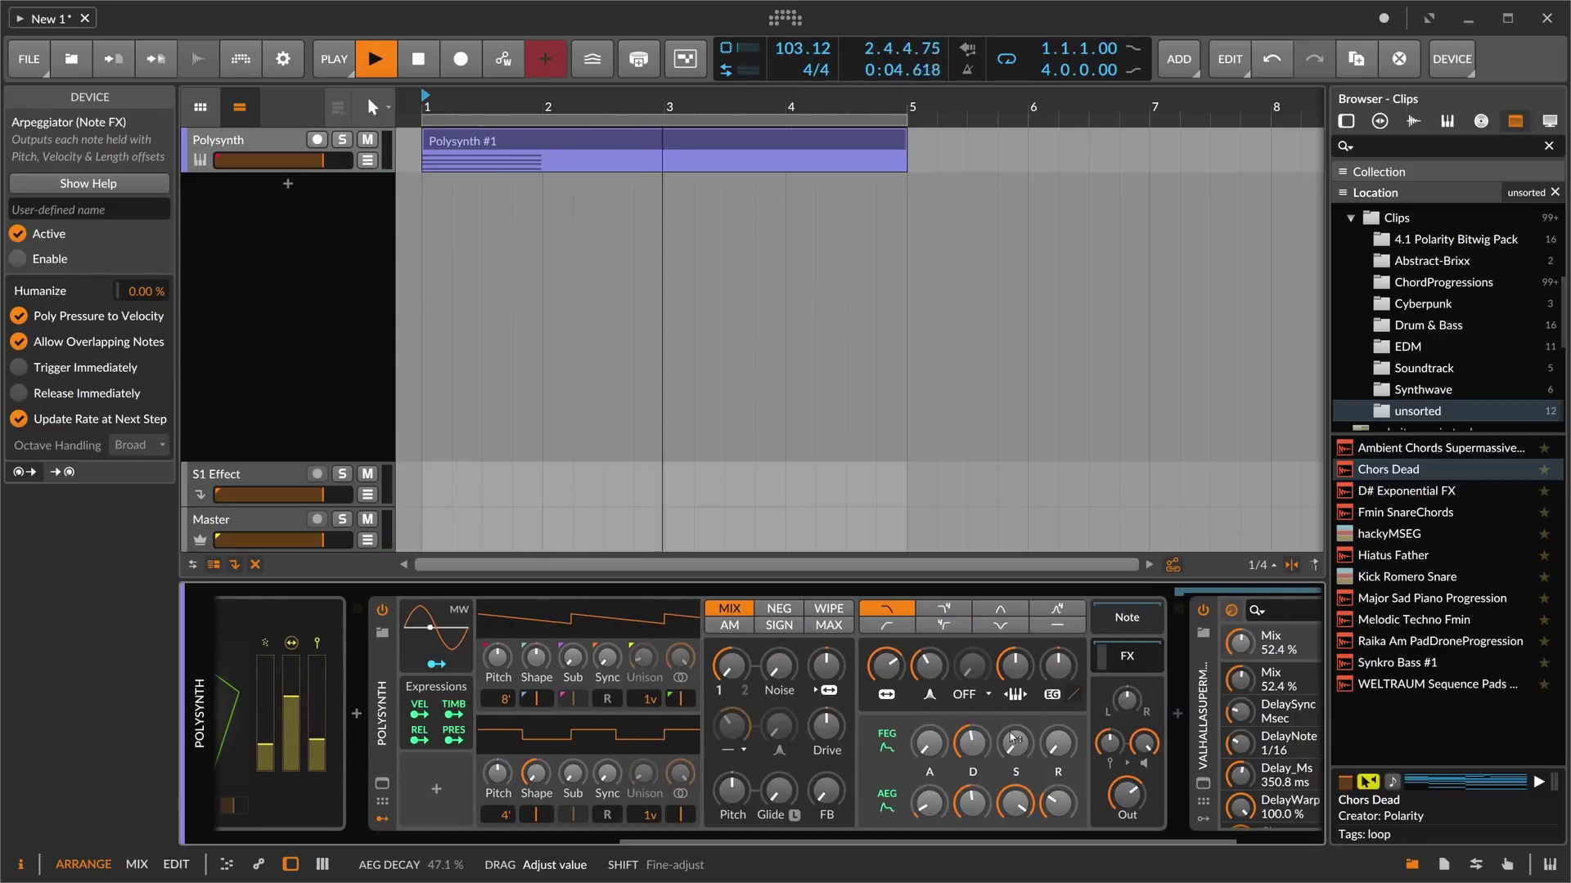
# - Audition the chord several times and examine how Ricochet's bouncing notes pass into the Polysynth
pyautogui.press('space')
pyautogui.press('space')
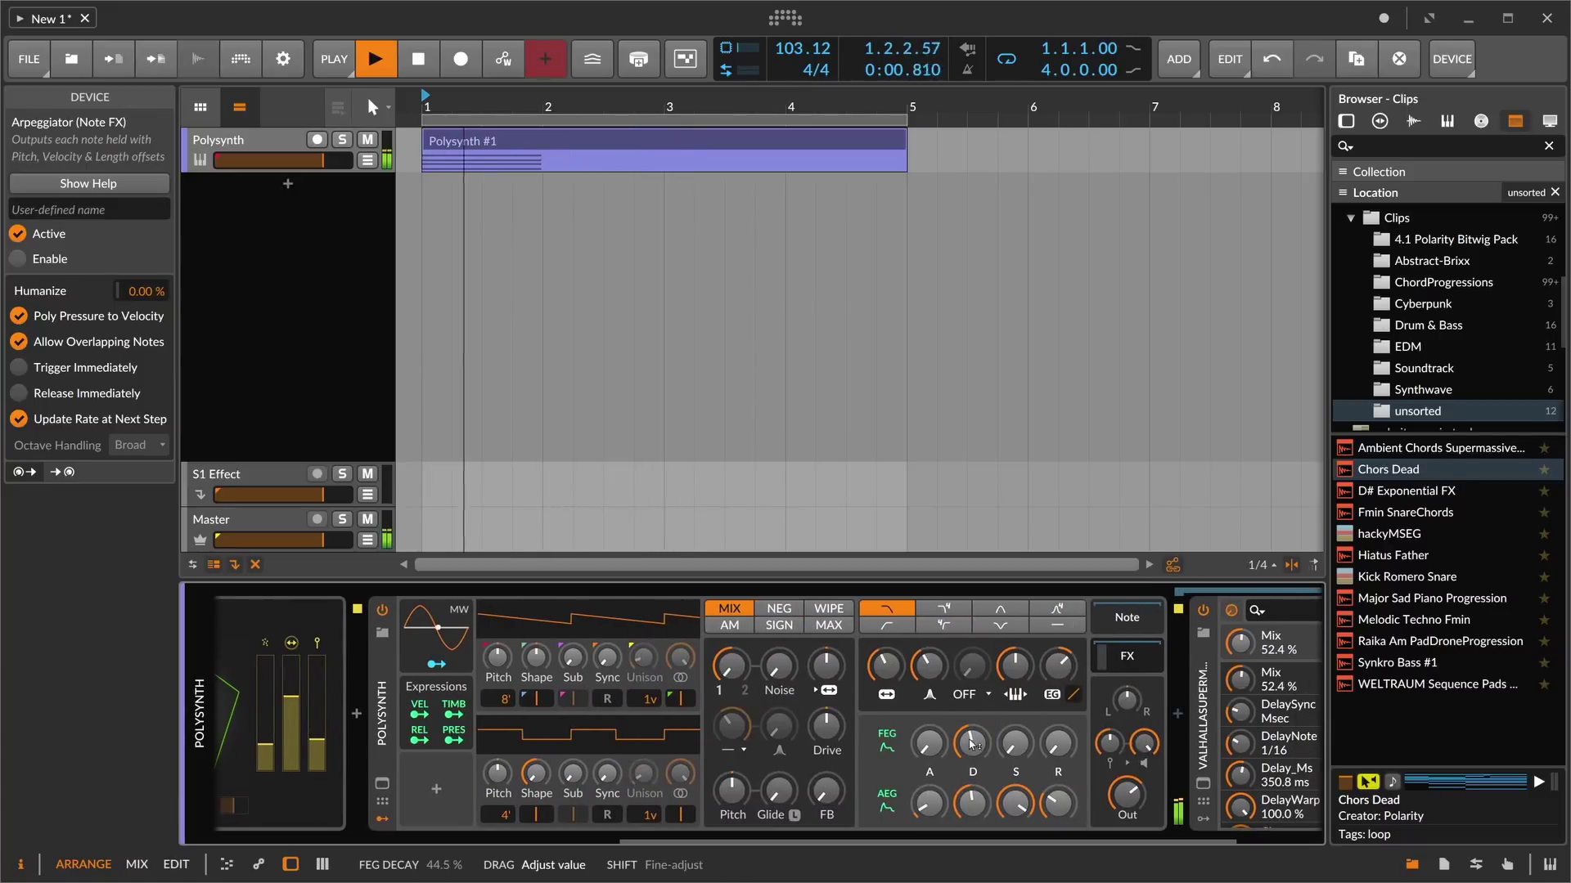
pyautogui.press('space')
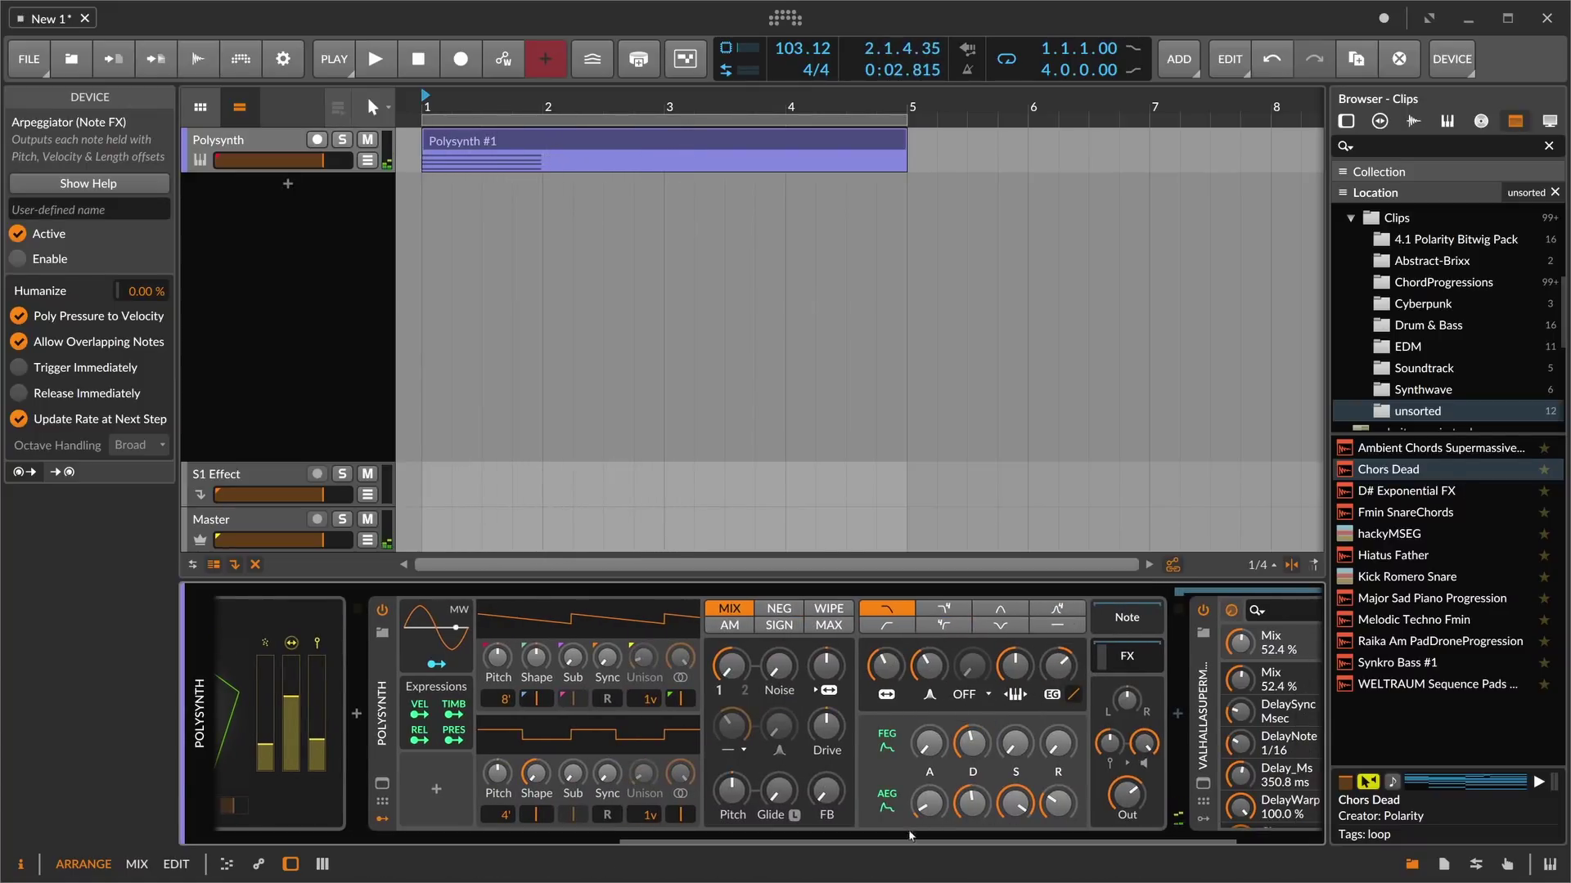
pyautogui.hscroll(-5, 910, 835)
pyautogui.press('space')
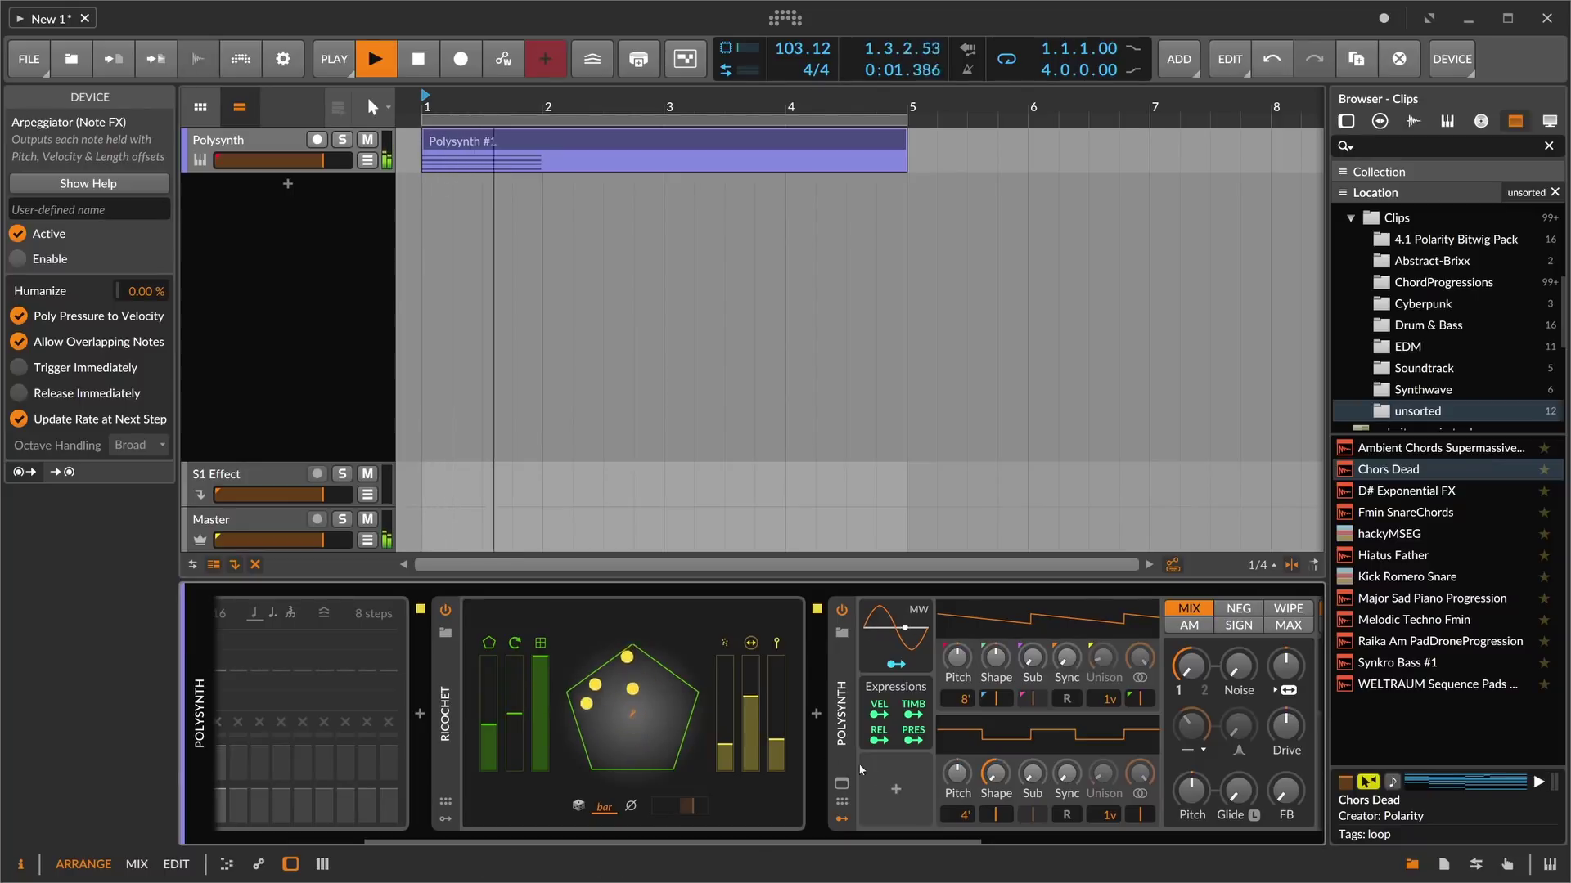
pyautogui.hscroll(3, 721, 819)
pyautogui.press('space')
pyautogui.press('space')
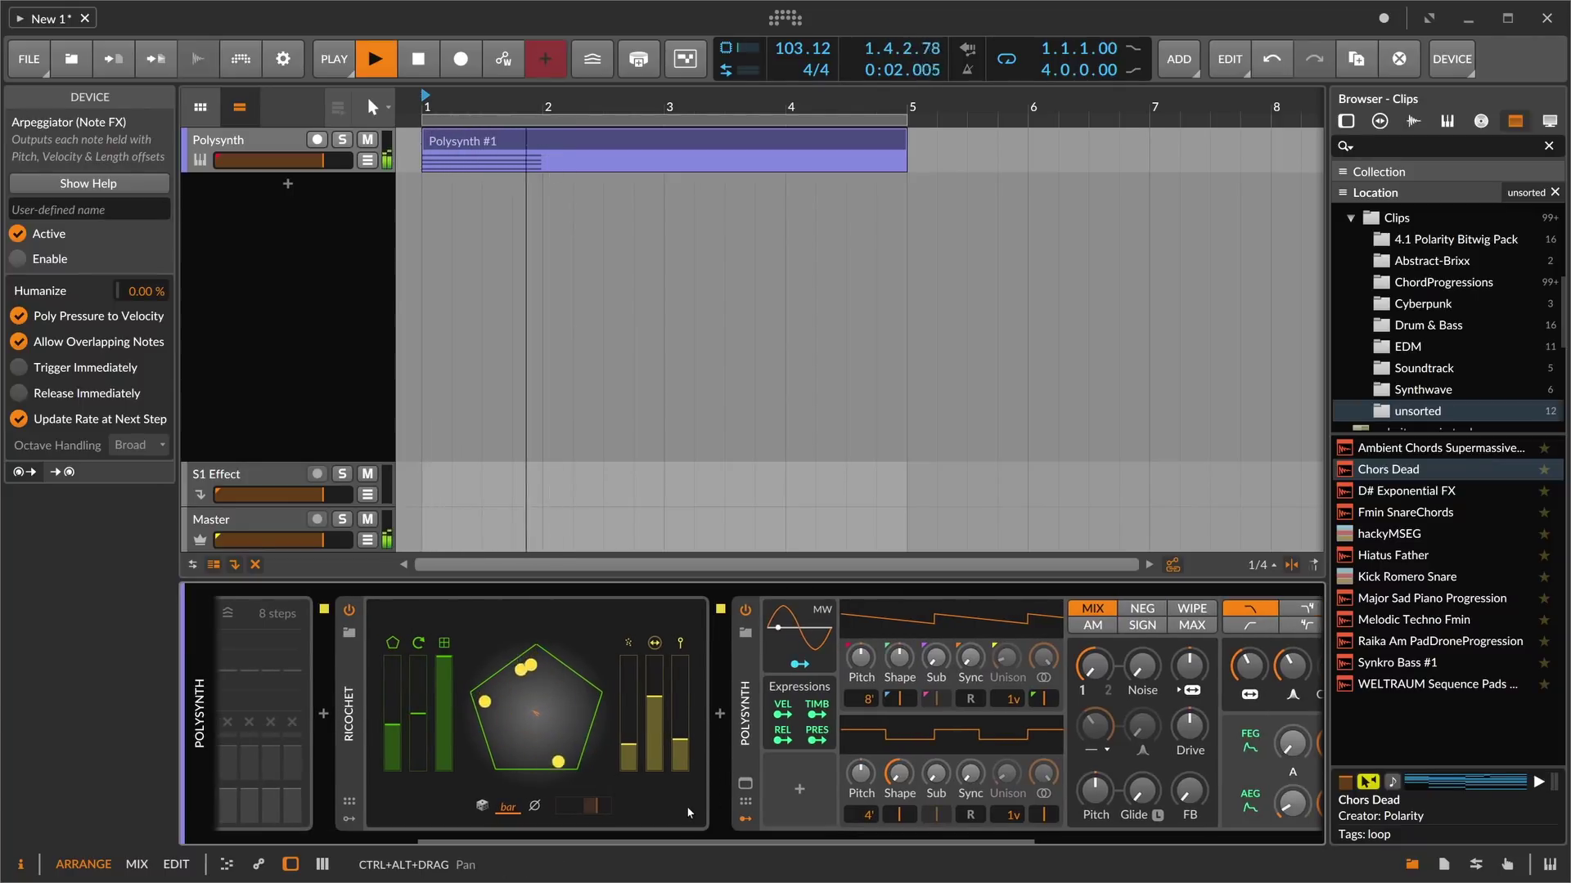
pyautogui.hscroll(5, 989, 810)
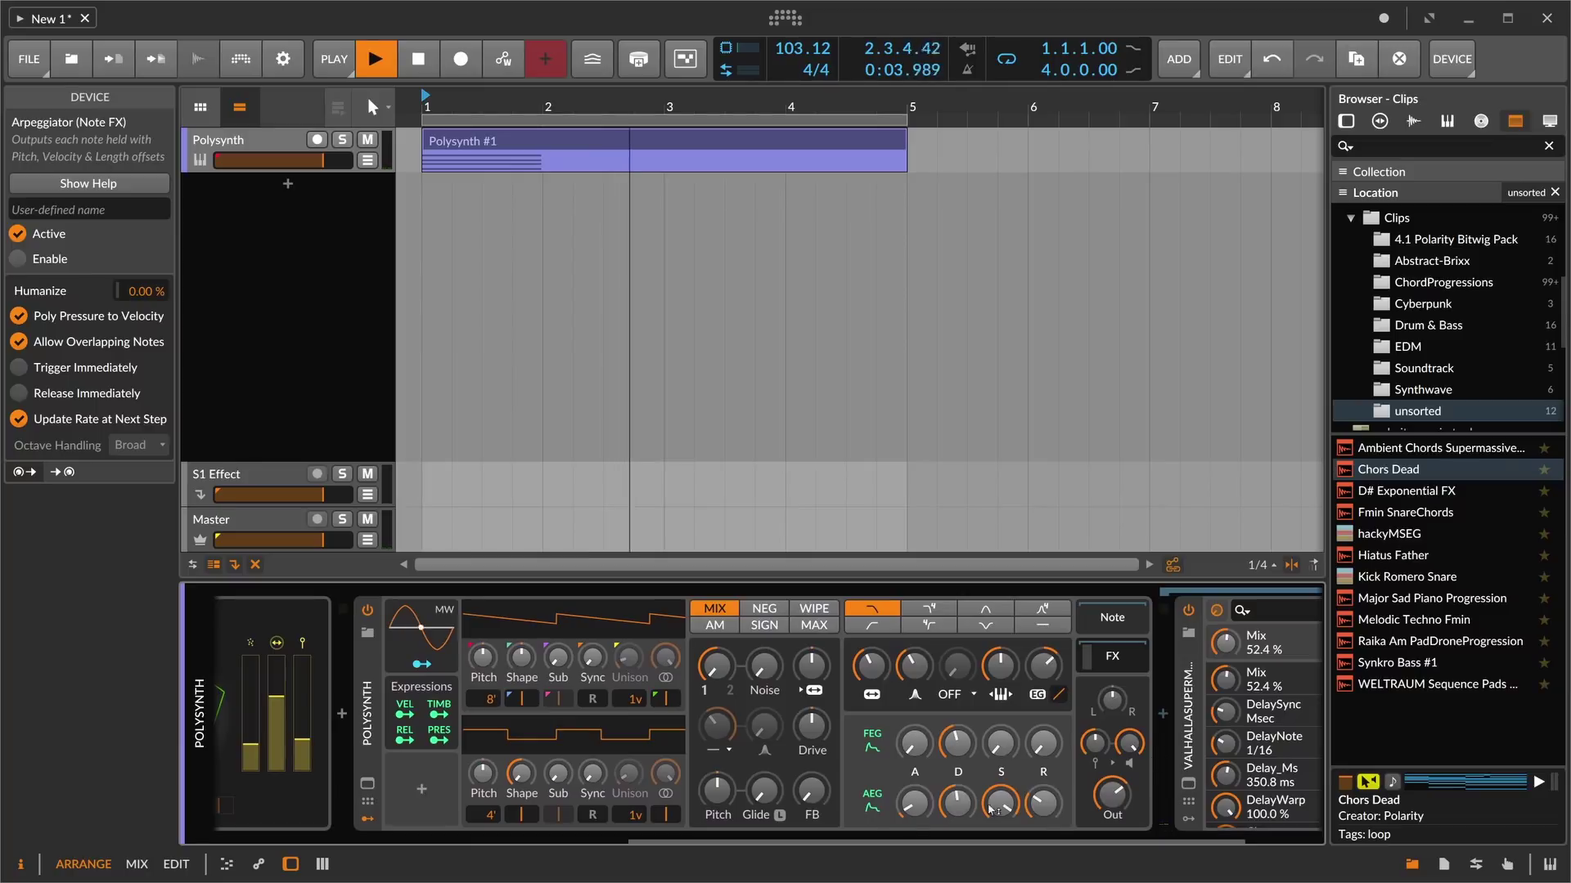
pyautogui.hscroll(-3, 767, 842)
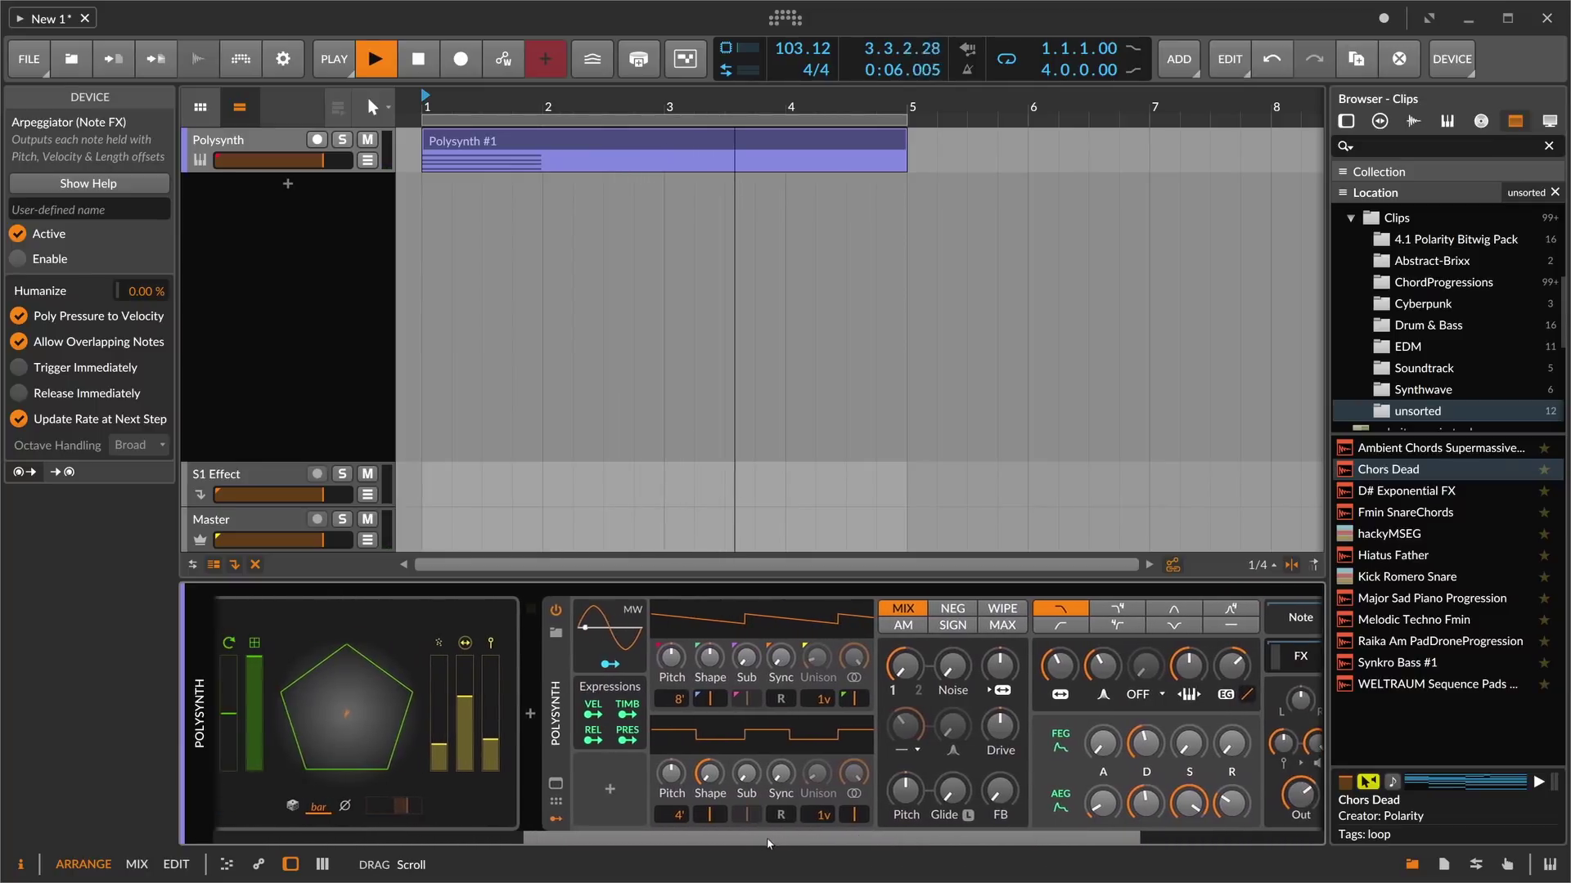
pyautogui.moveTo(768, 843); pyautogui.dragTo(729, 843)
pyautogui.press('space')
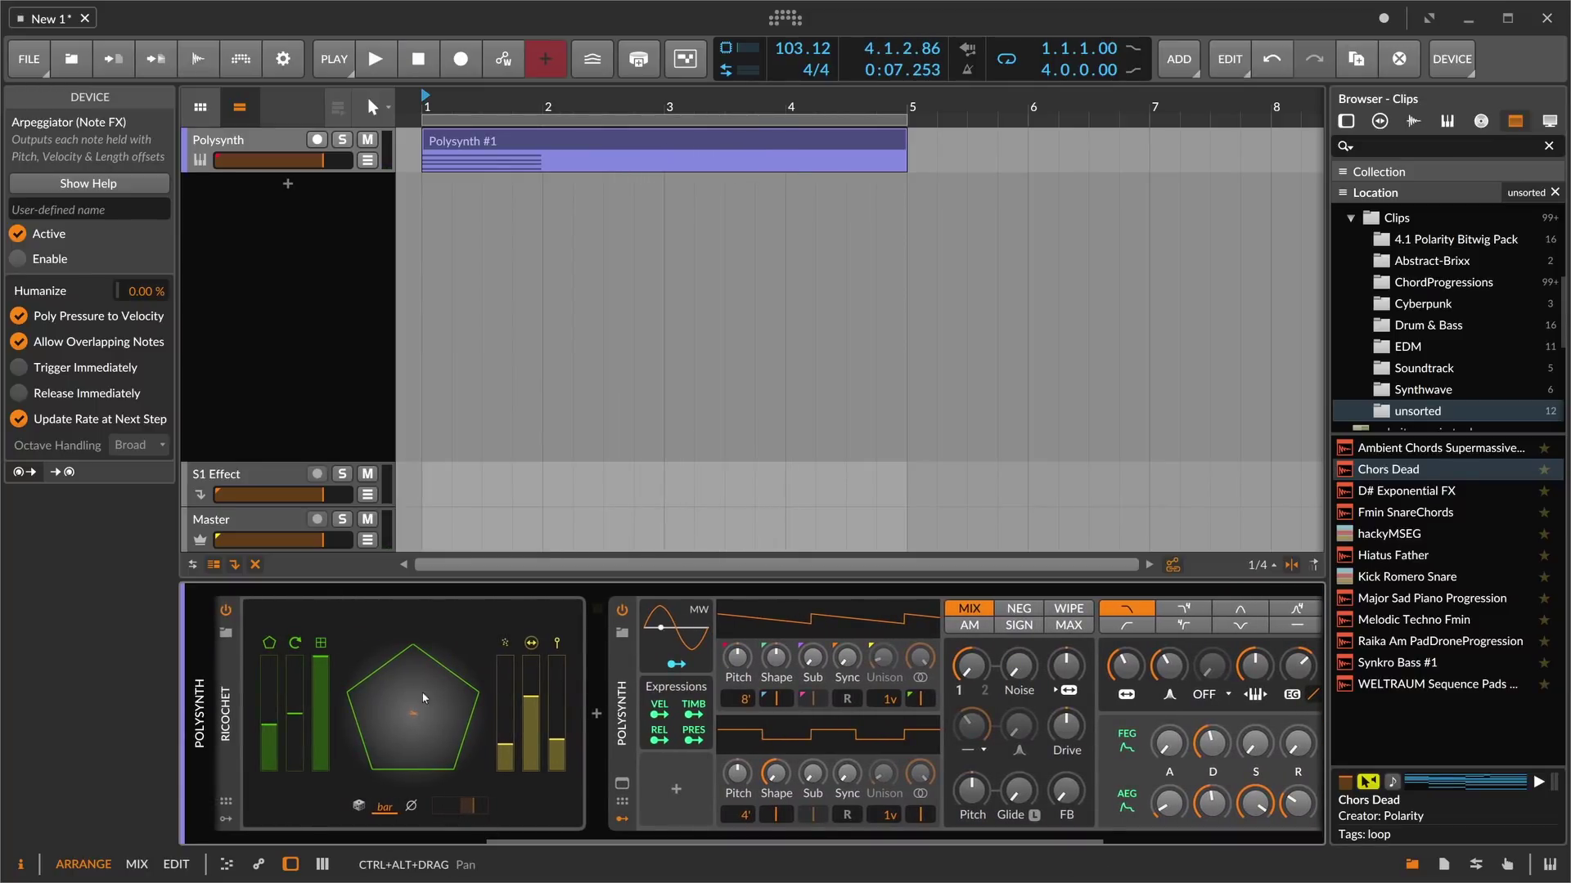
pyautogui.press('space')
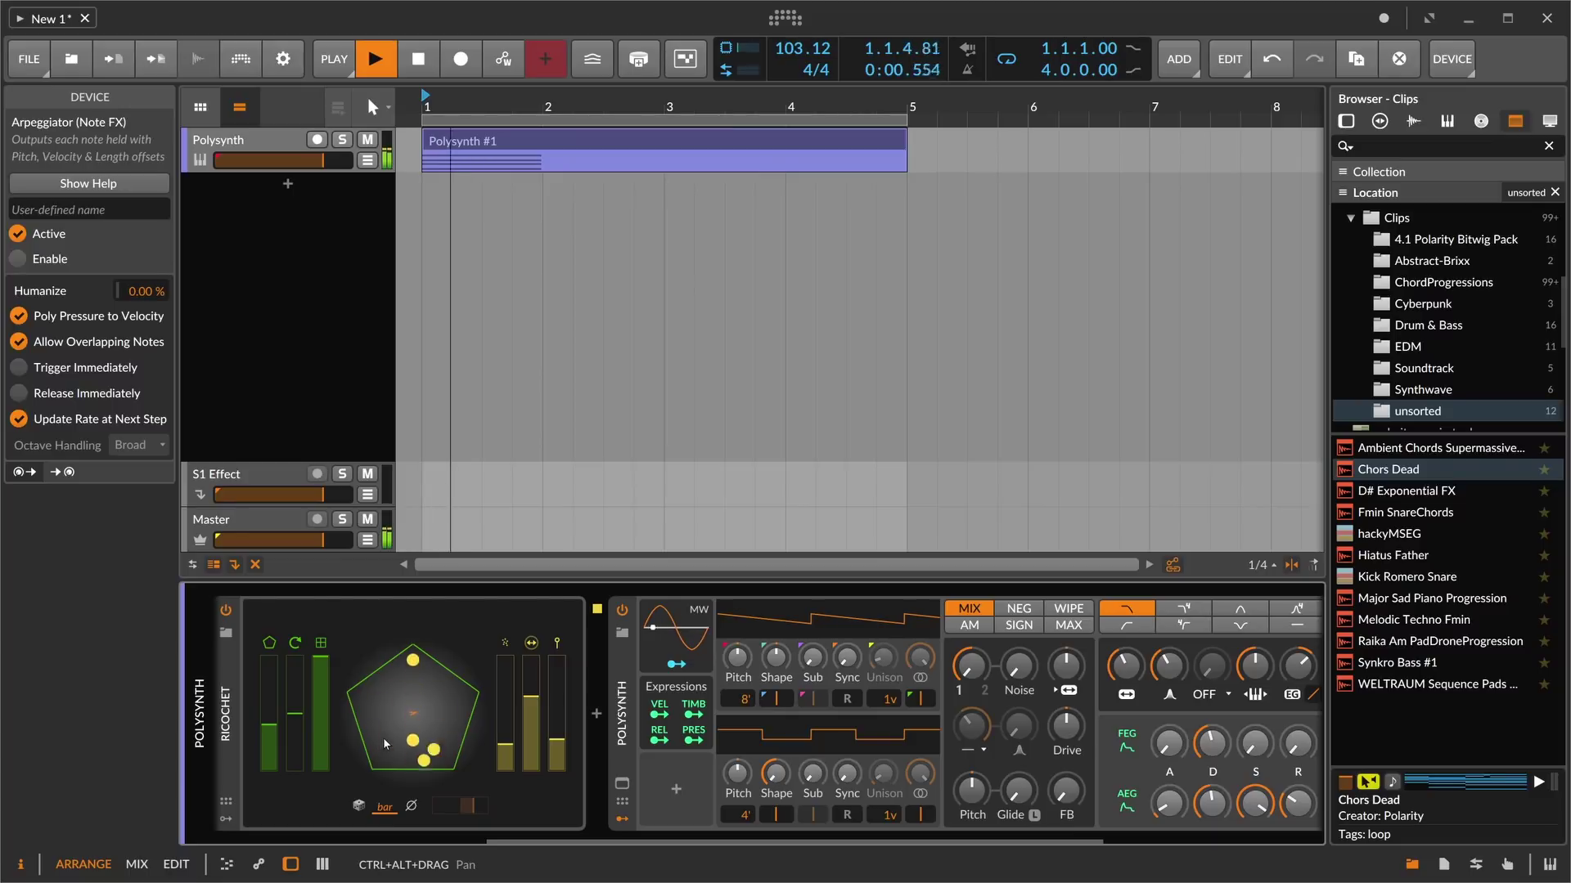
pyautogui.press('space')
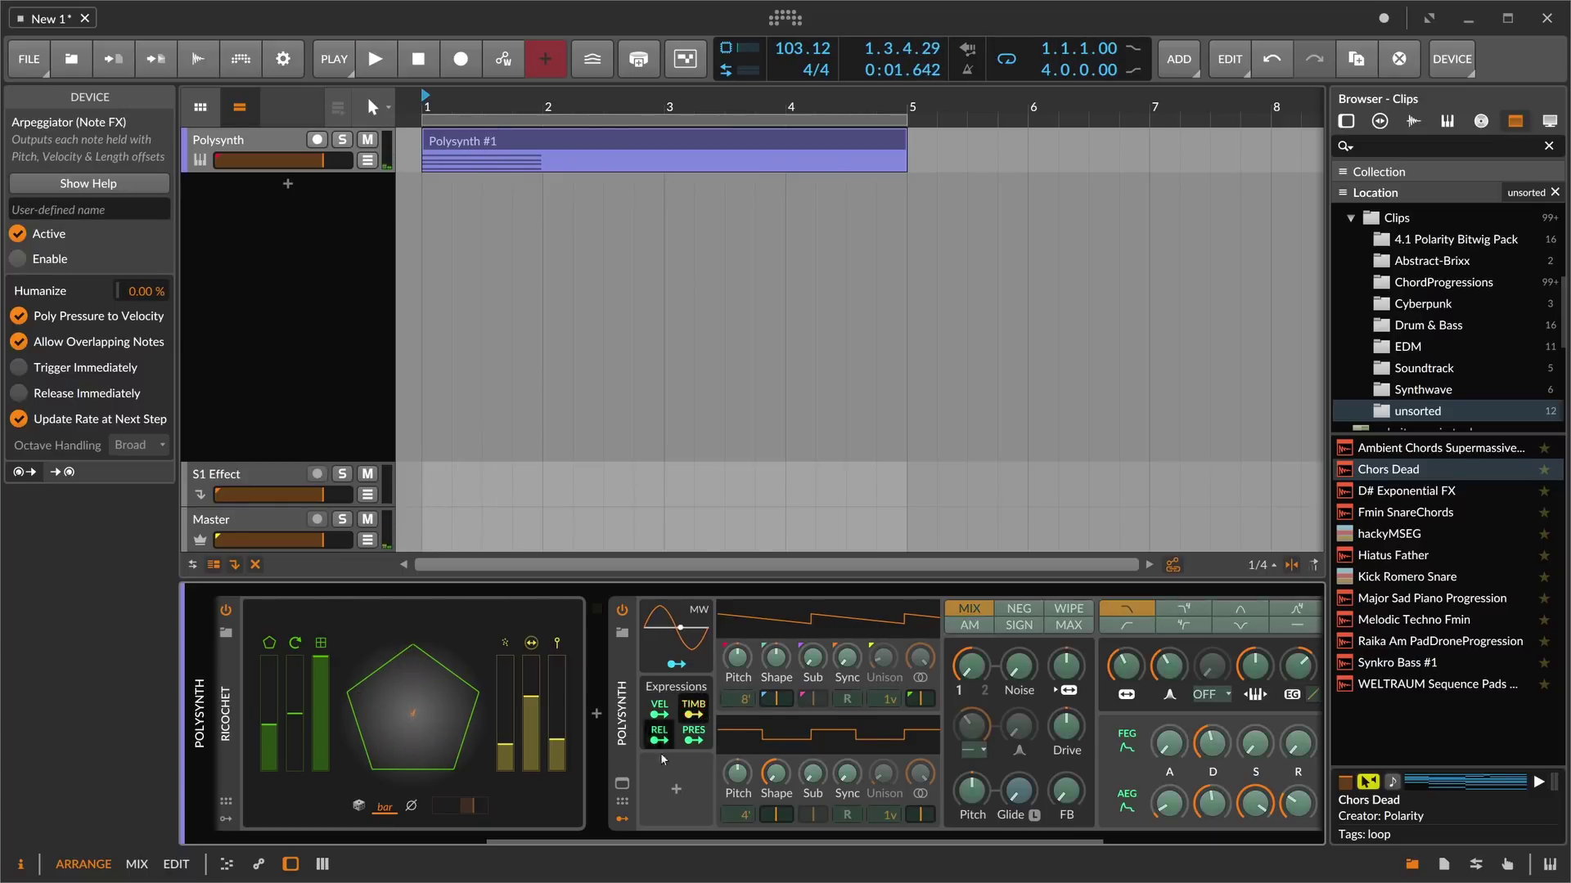
# - Map the Timbre expression to the decay and release of both Polysynth envelopes, FEG and AEG, and audition the chord
pyautogui.moveTo(578, 842); pyautogui.dragTo(676, 842)
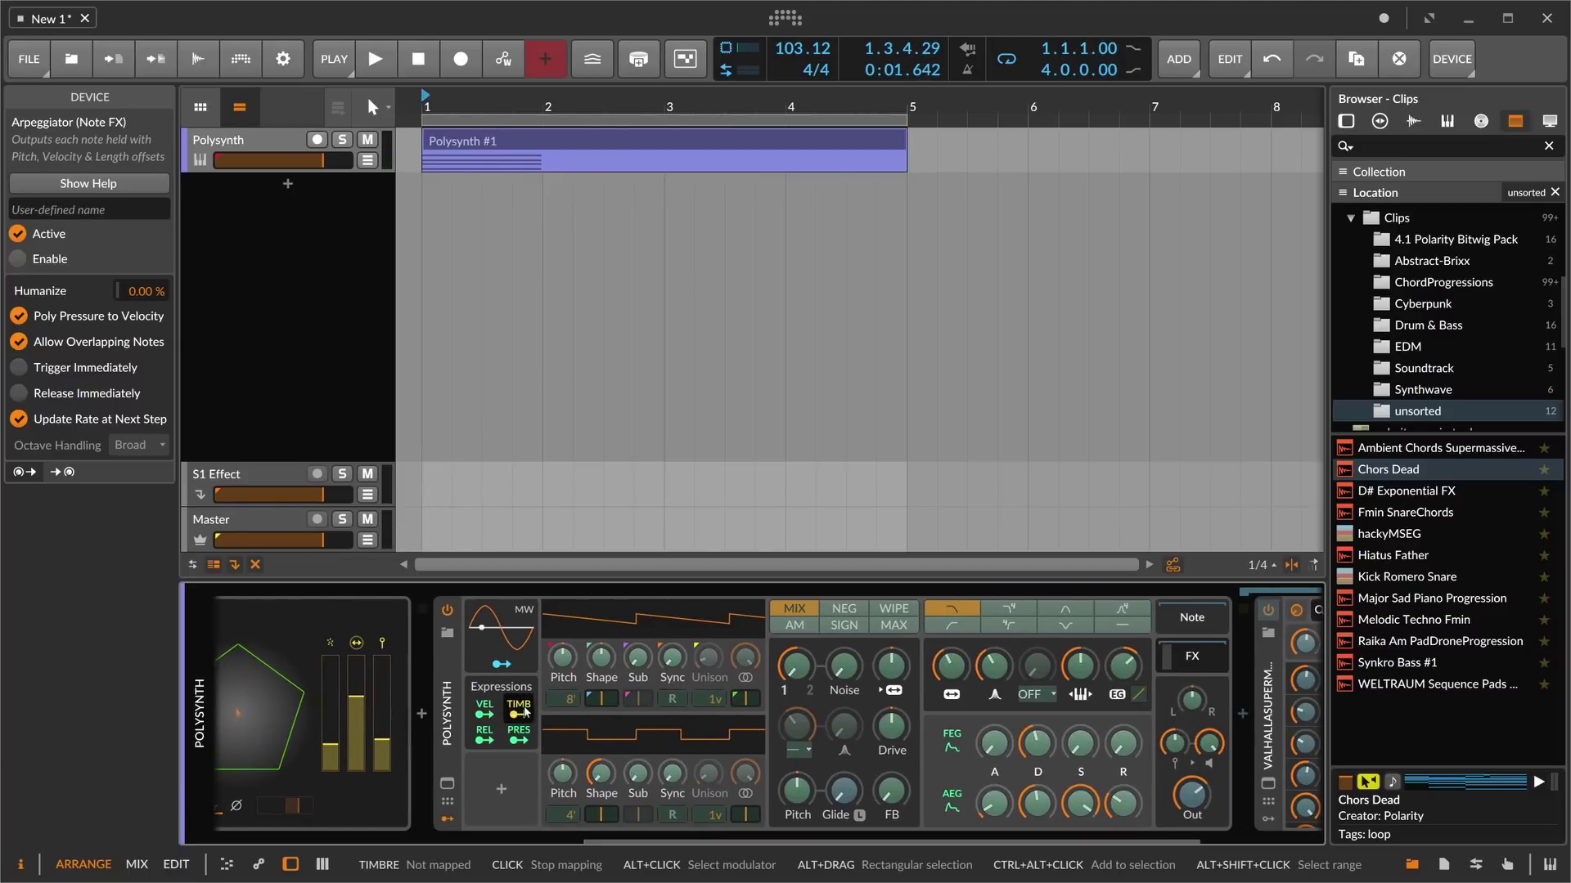
pyautogui.hscroll(1, 900, 679)
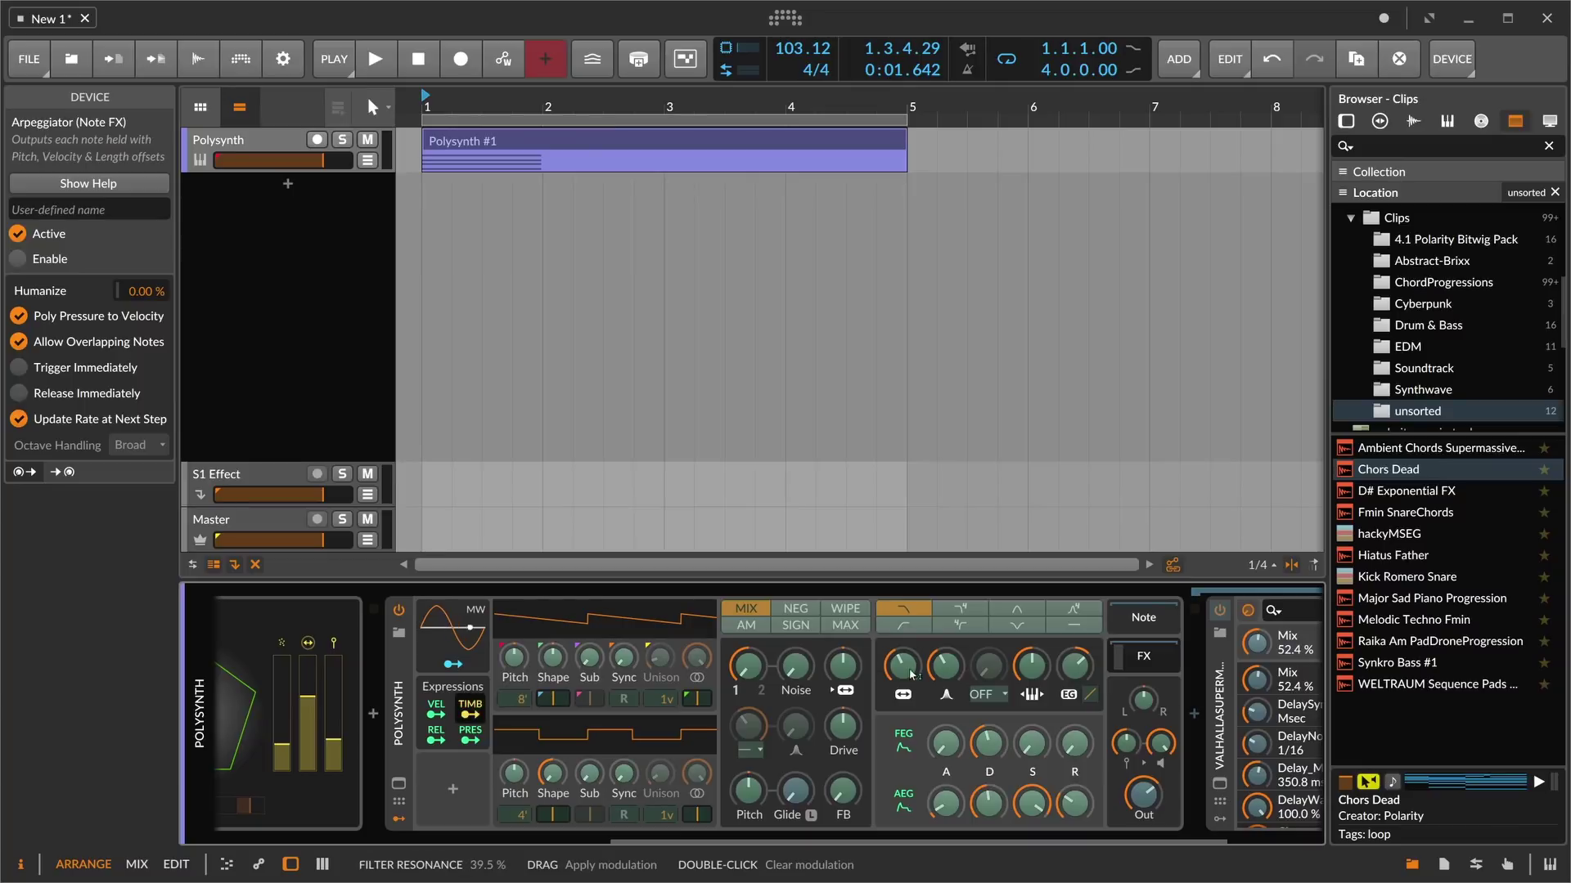
pyautogui.moveTo(989, 803); pyautogui.dragTo(988, 794)
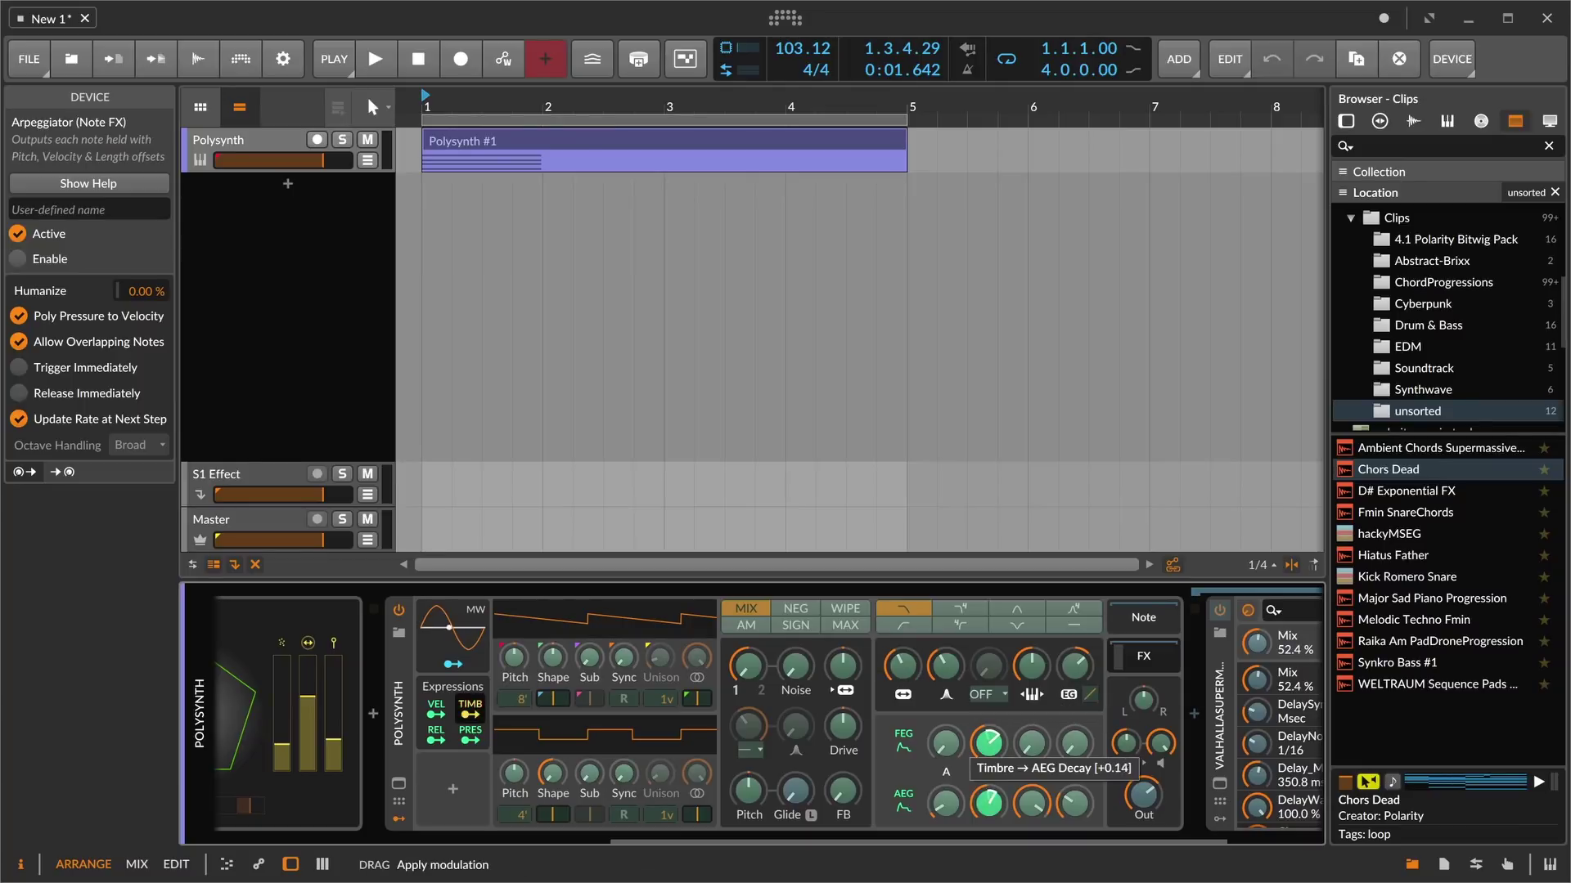
pyautogui.click(469, 711)
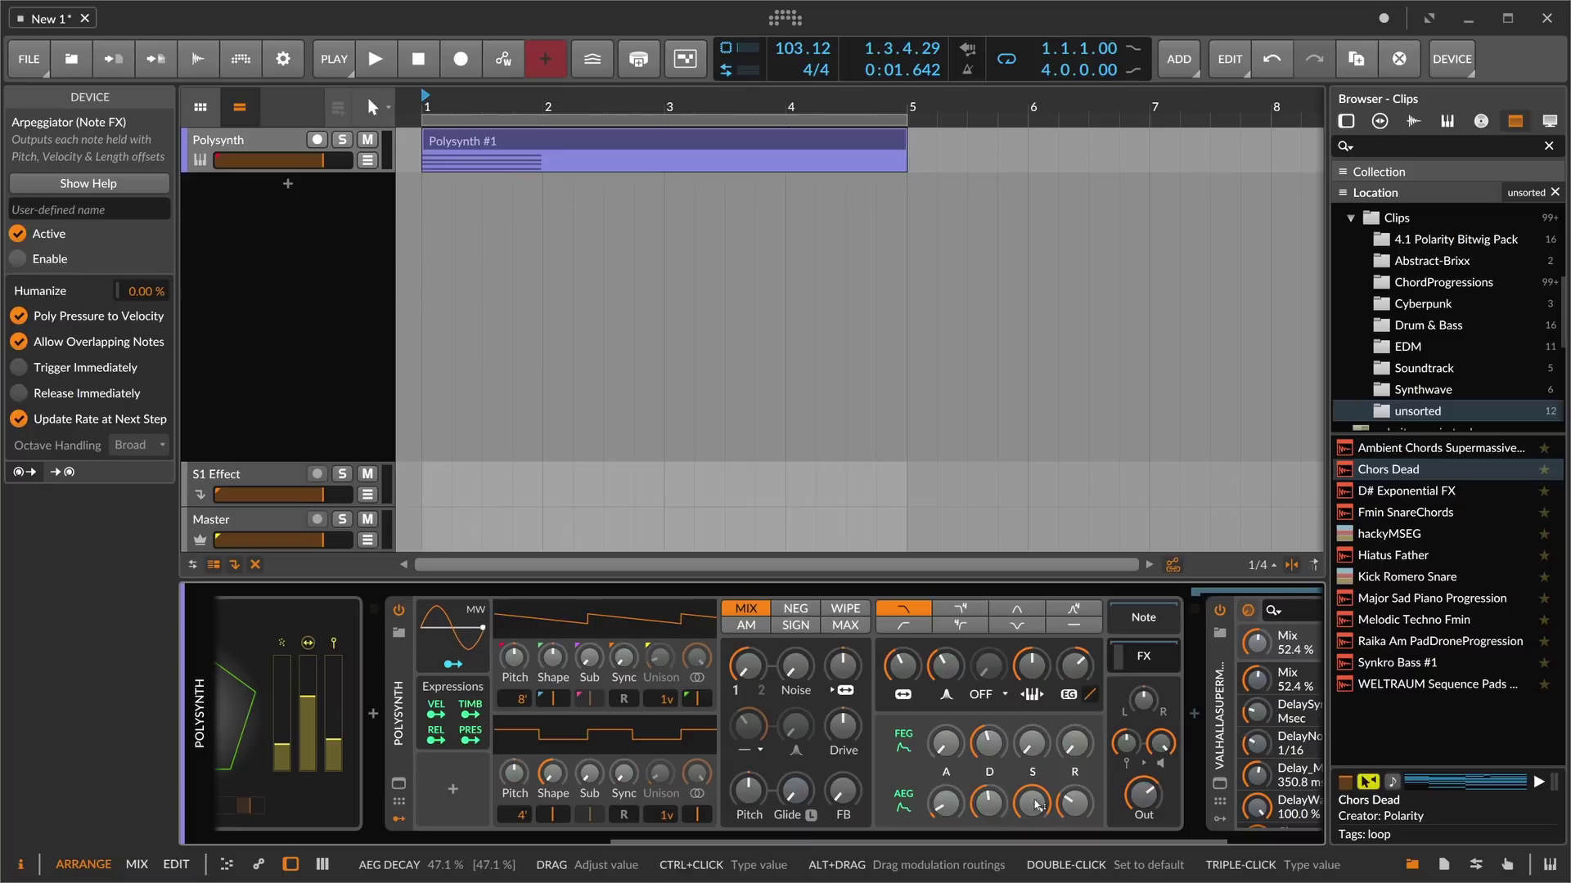
pyautogui.click(475, 710)
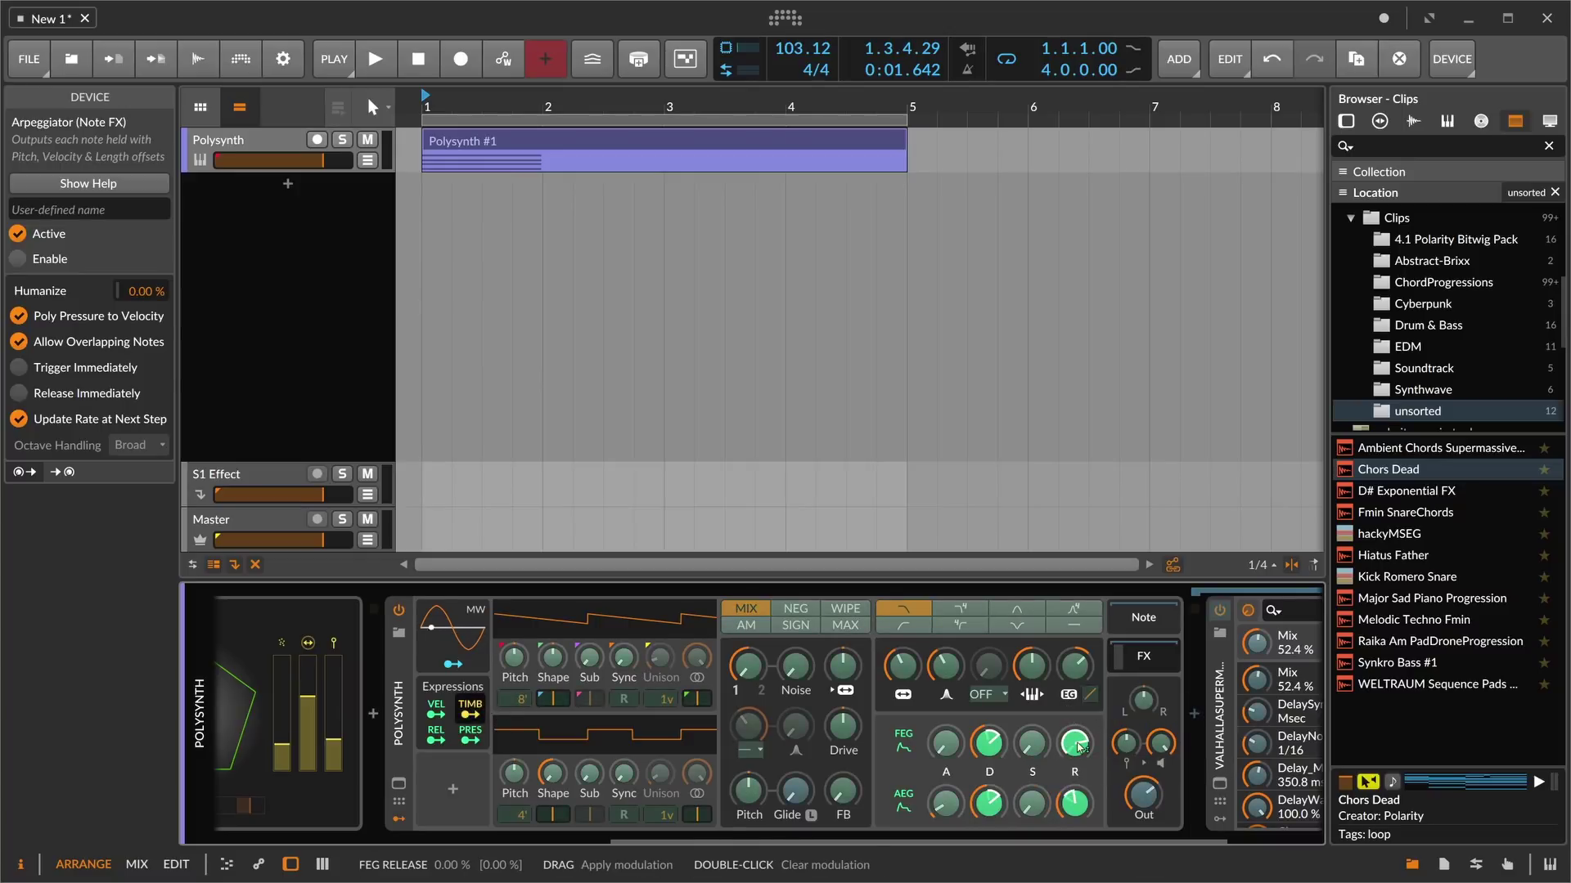
pyautogui.press('space')
pyautogui.moveTo(1077, 744); pyautogui.dragTo(1077, 761)
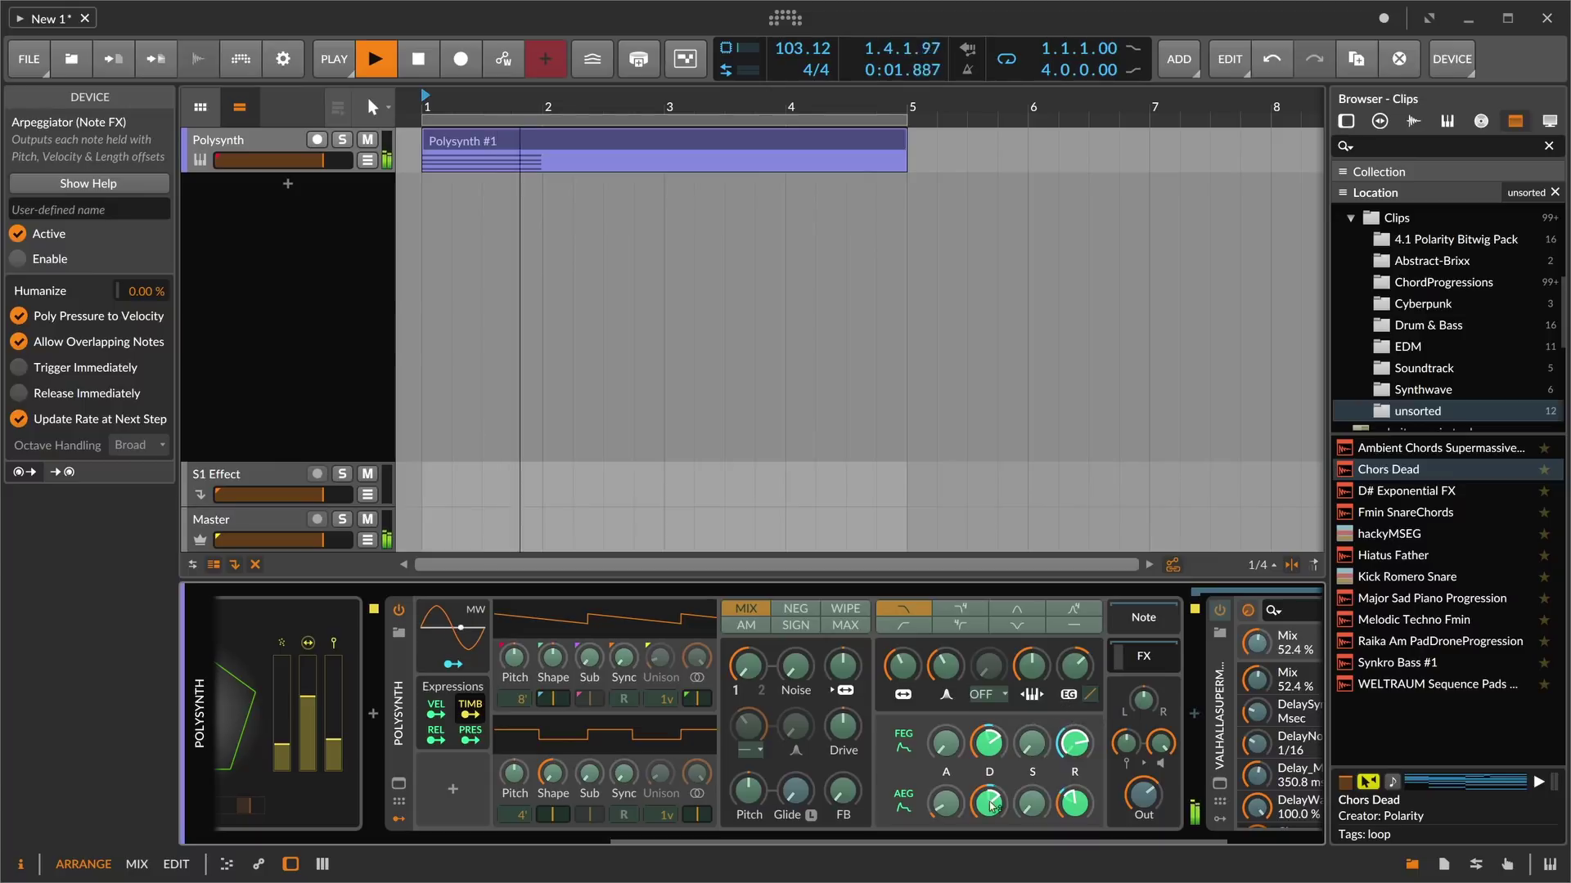
pyautogui.press('space')
pyautogui.press('space')
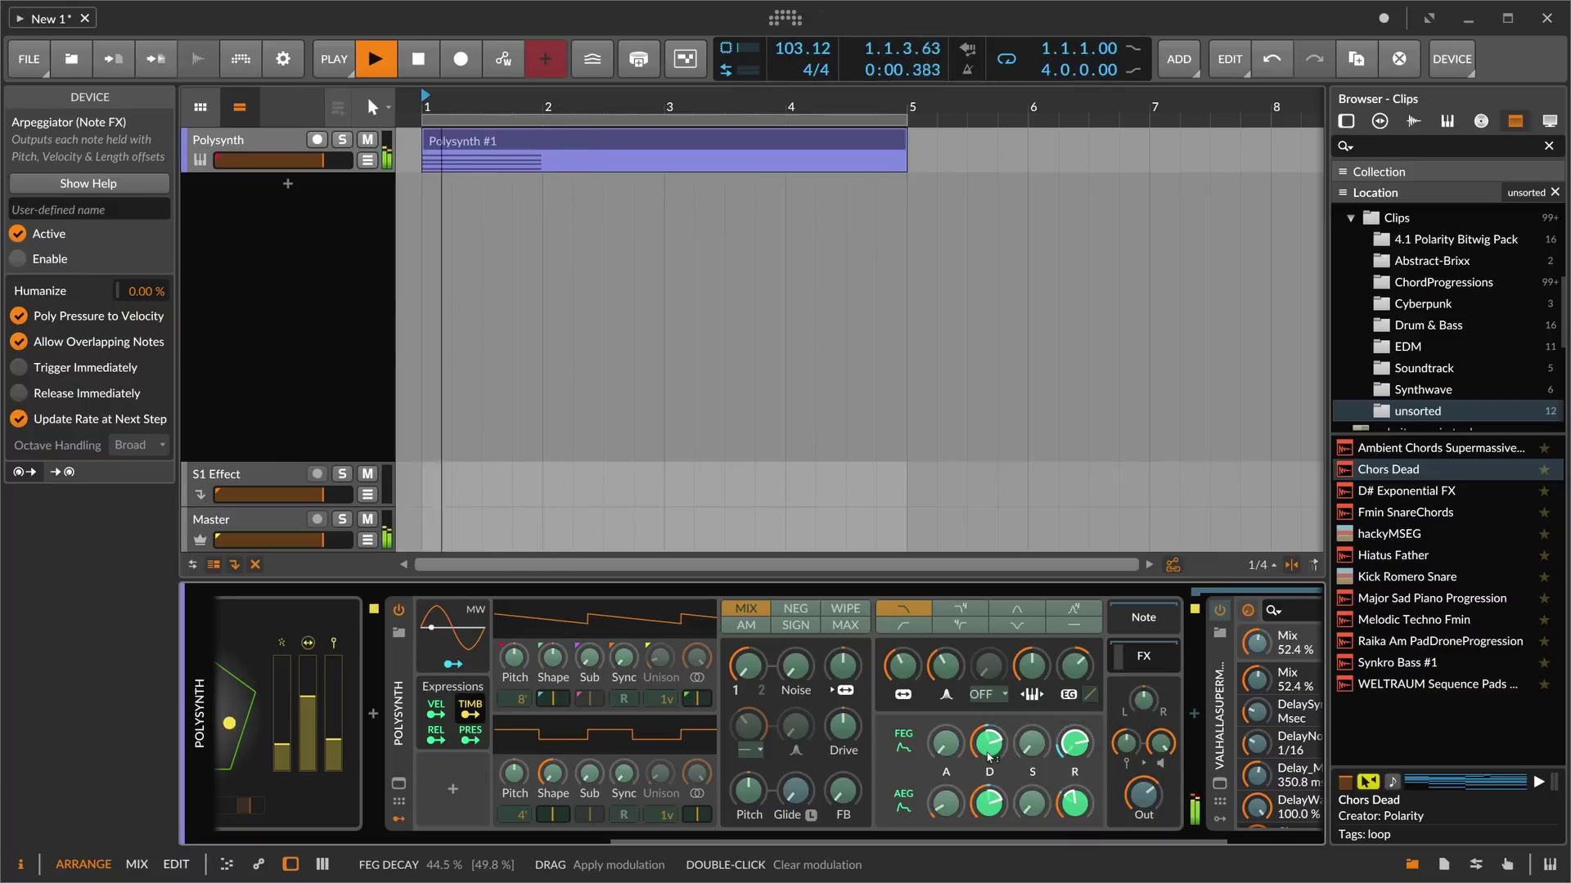
pyautogui.press('space')
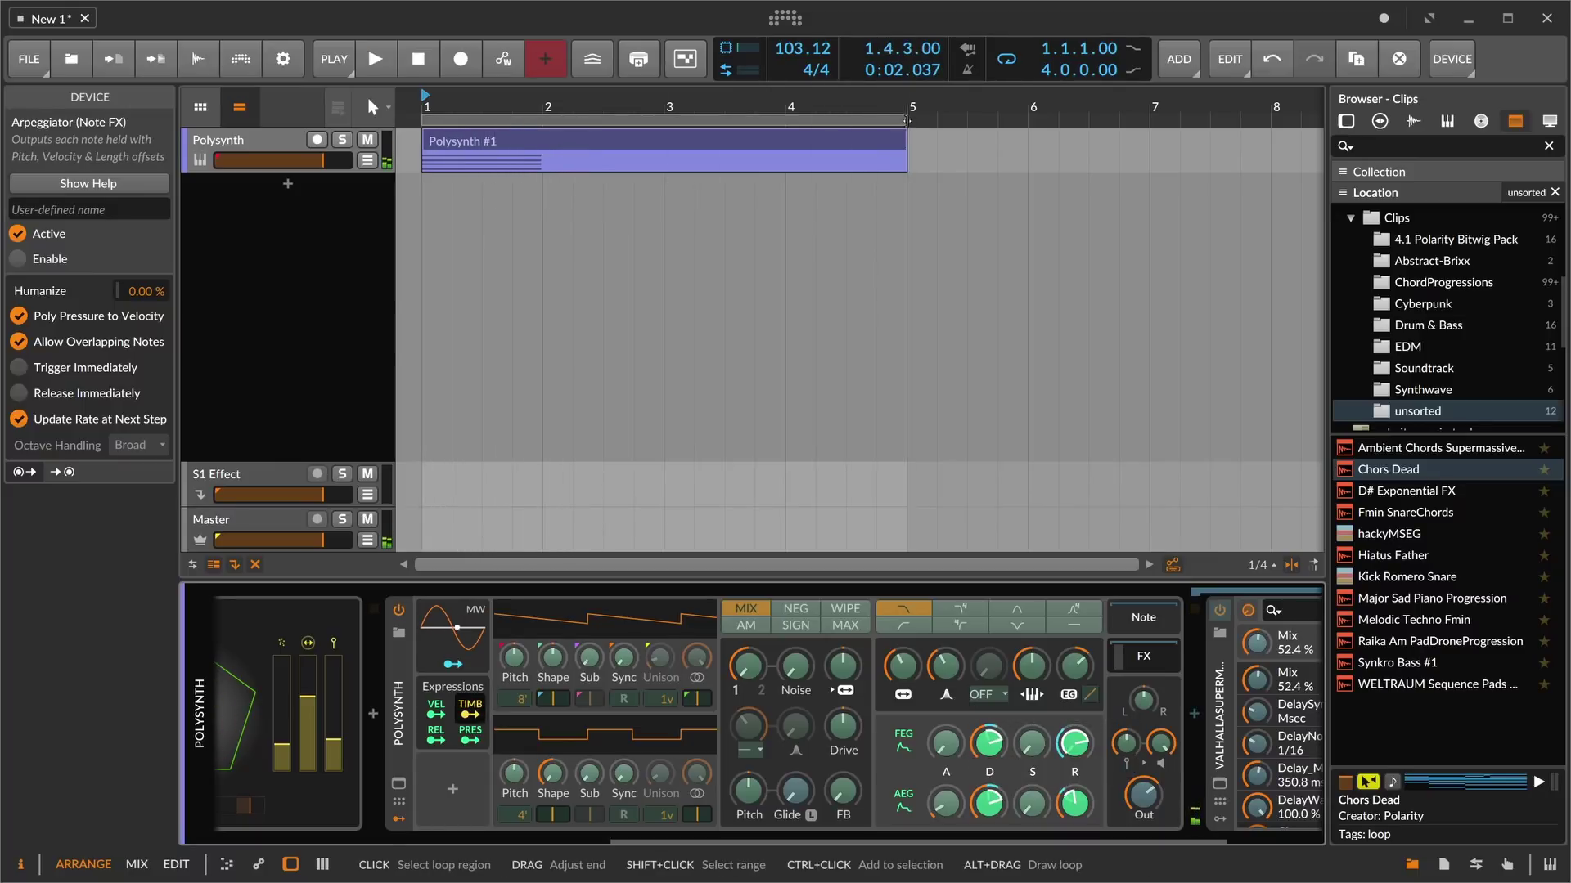
# - Shorten the playback loop to one bar and transpose all four chord notes down an octave during playback
pyautogui.moveTo(906, 121); pyautogui.dragTo(542, 120)
pyautogui.press('space')
pyautogui.doubleClick(472, 141)
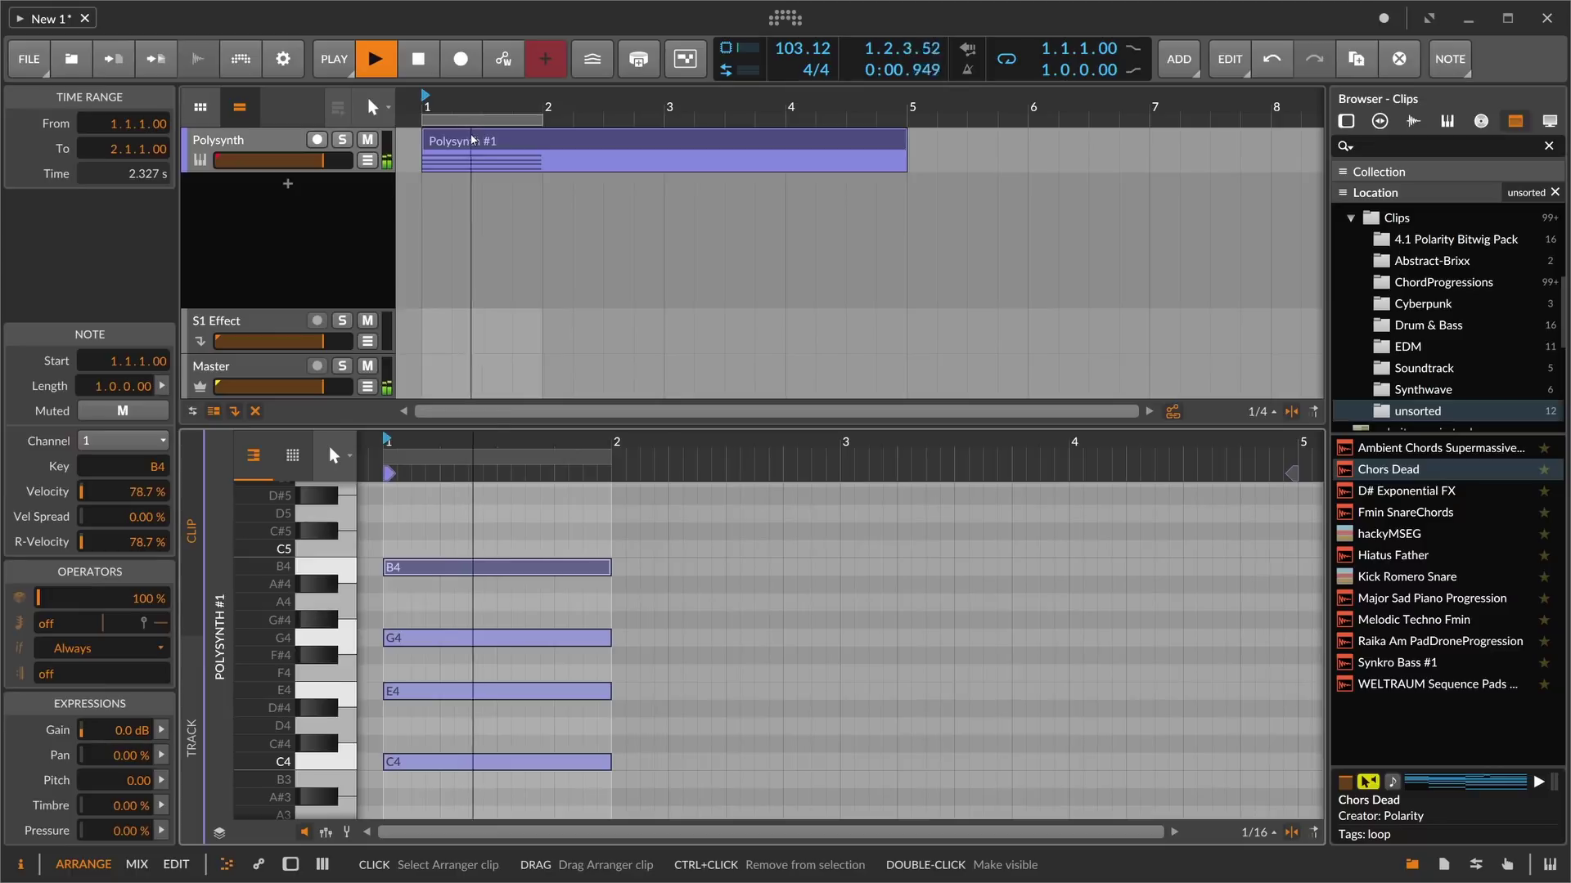
pyautogui.moveTo(504, 495); pyautogui.dragTo(468, 814)
pyautogui.hotkey('shift', 'Down')
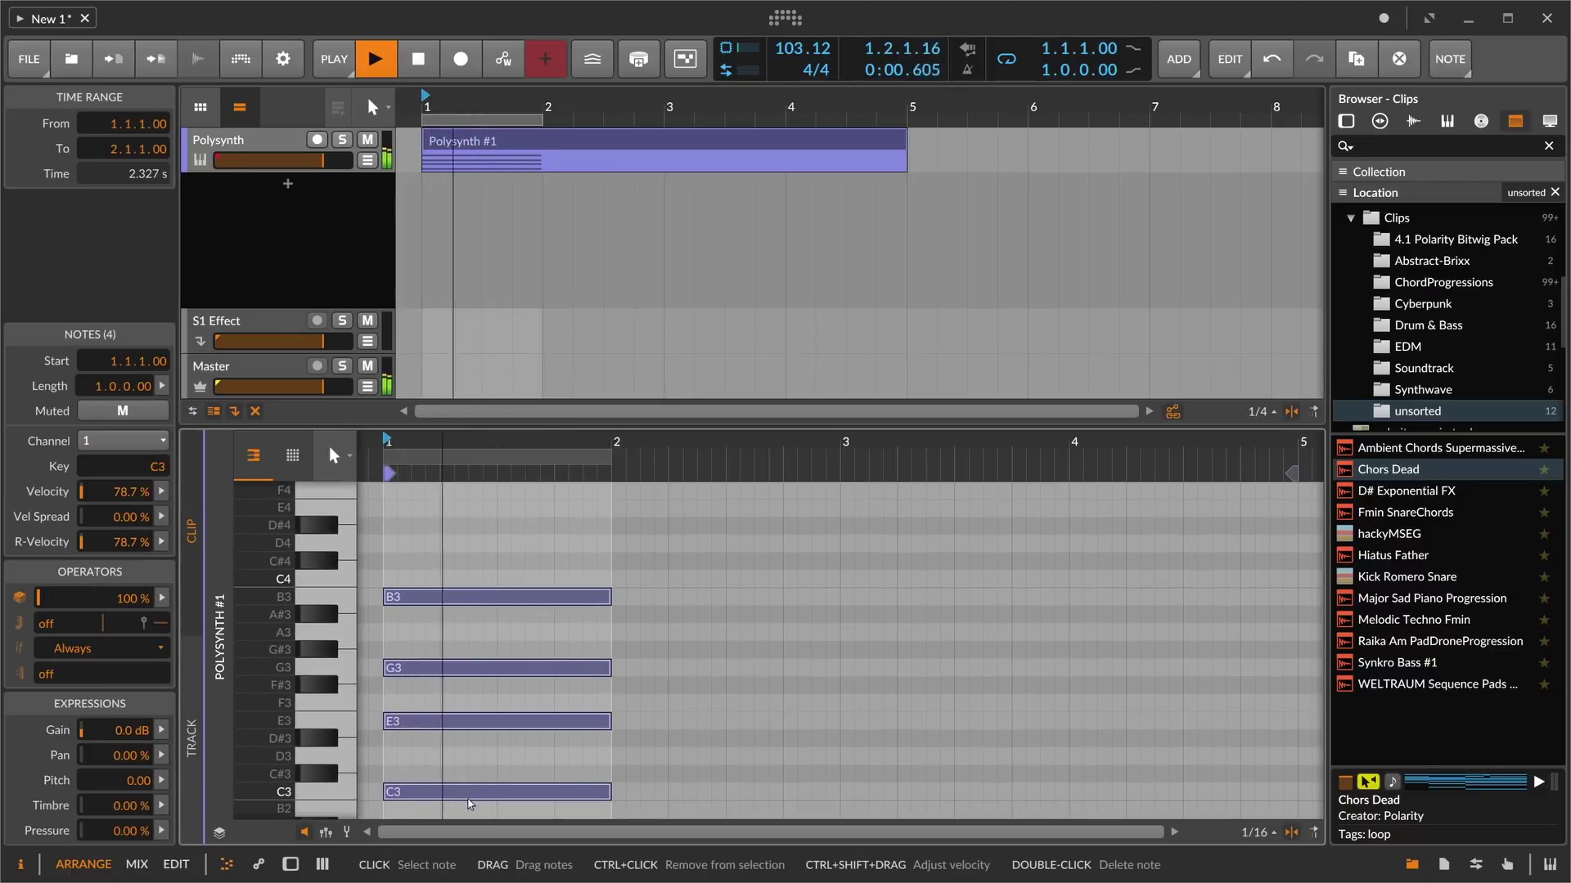
# - Set the Polysynth's FEG attack to about 2.86 %, and give Ricochet's room more sides and a different rotation
pyautogui.press('d')
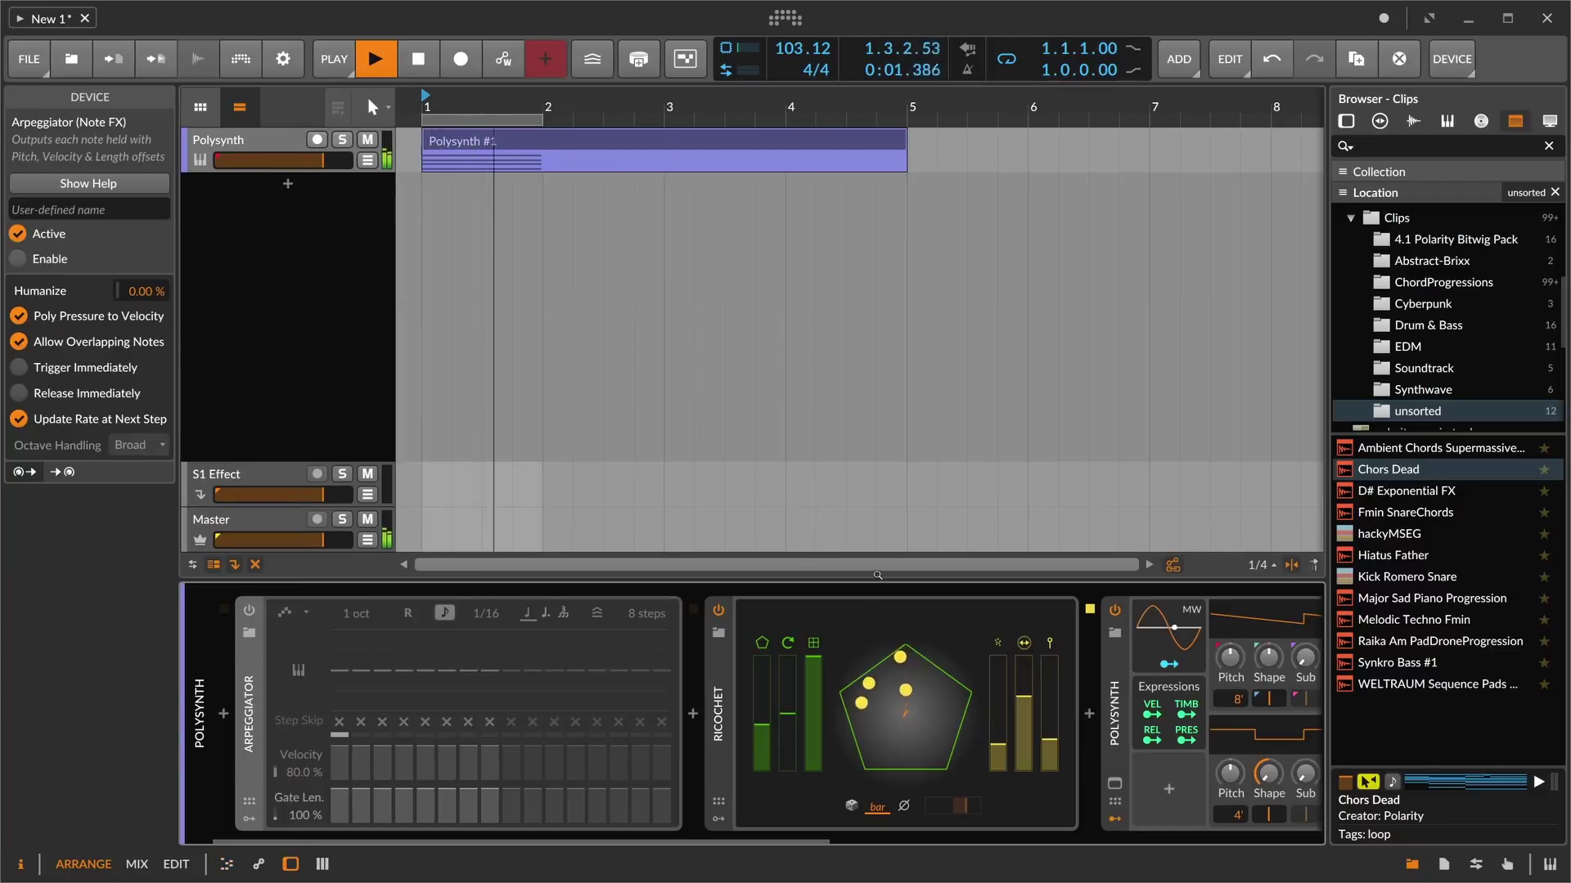
pyautogui.moveTo(735, 840); pyautogui.dragTo(836, 839)
pyautogui.scroll(-5, 950, 820)
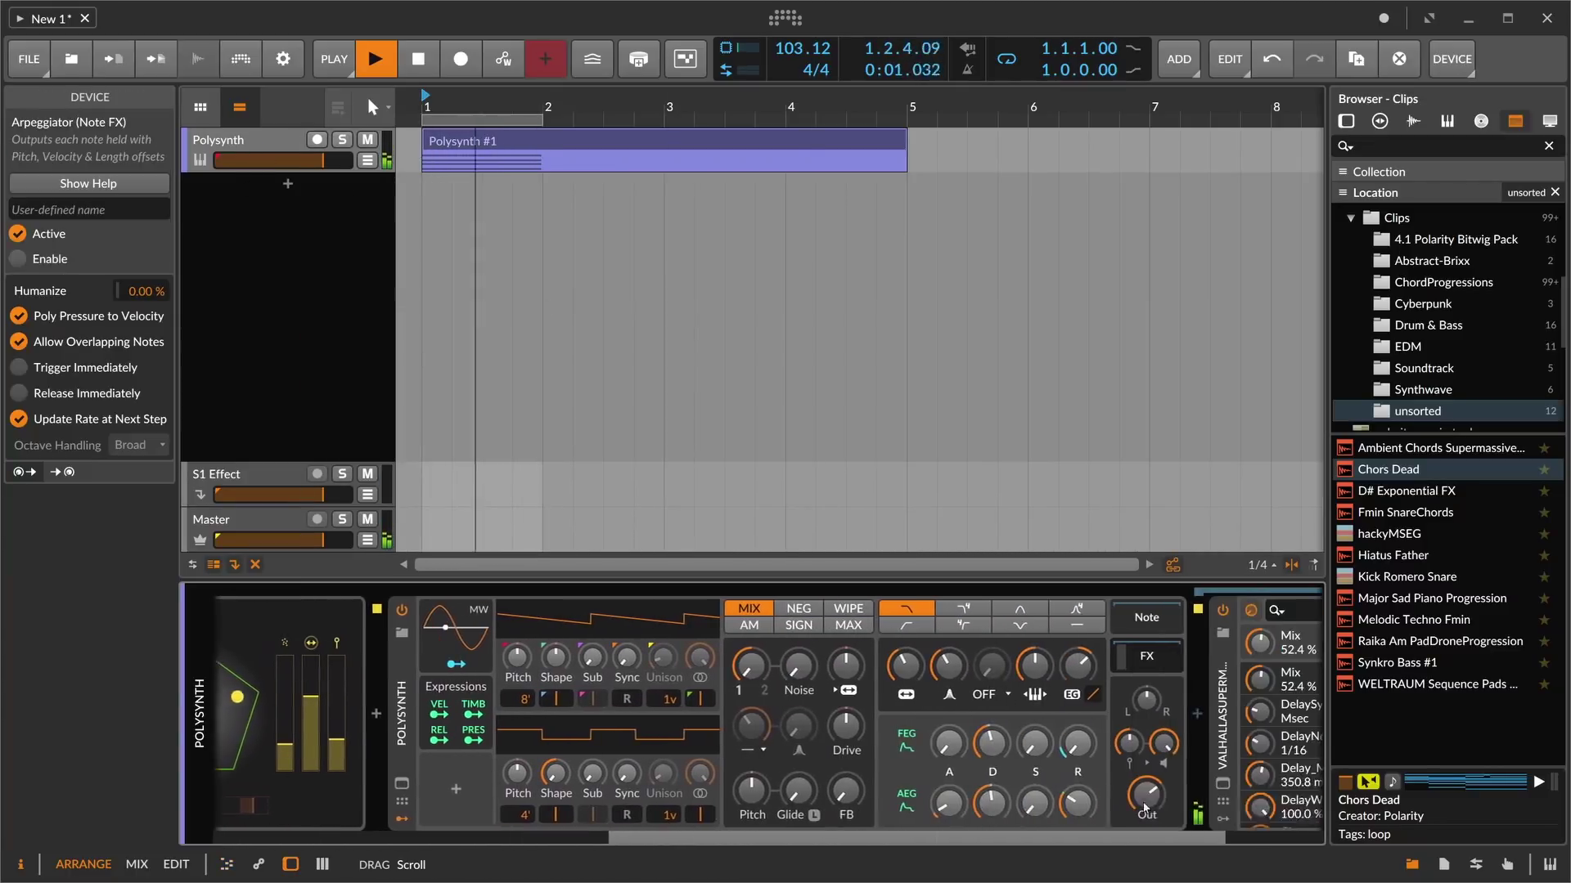
pyautogui.doubleClick(1078, 796)
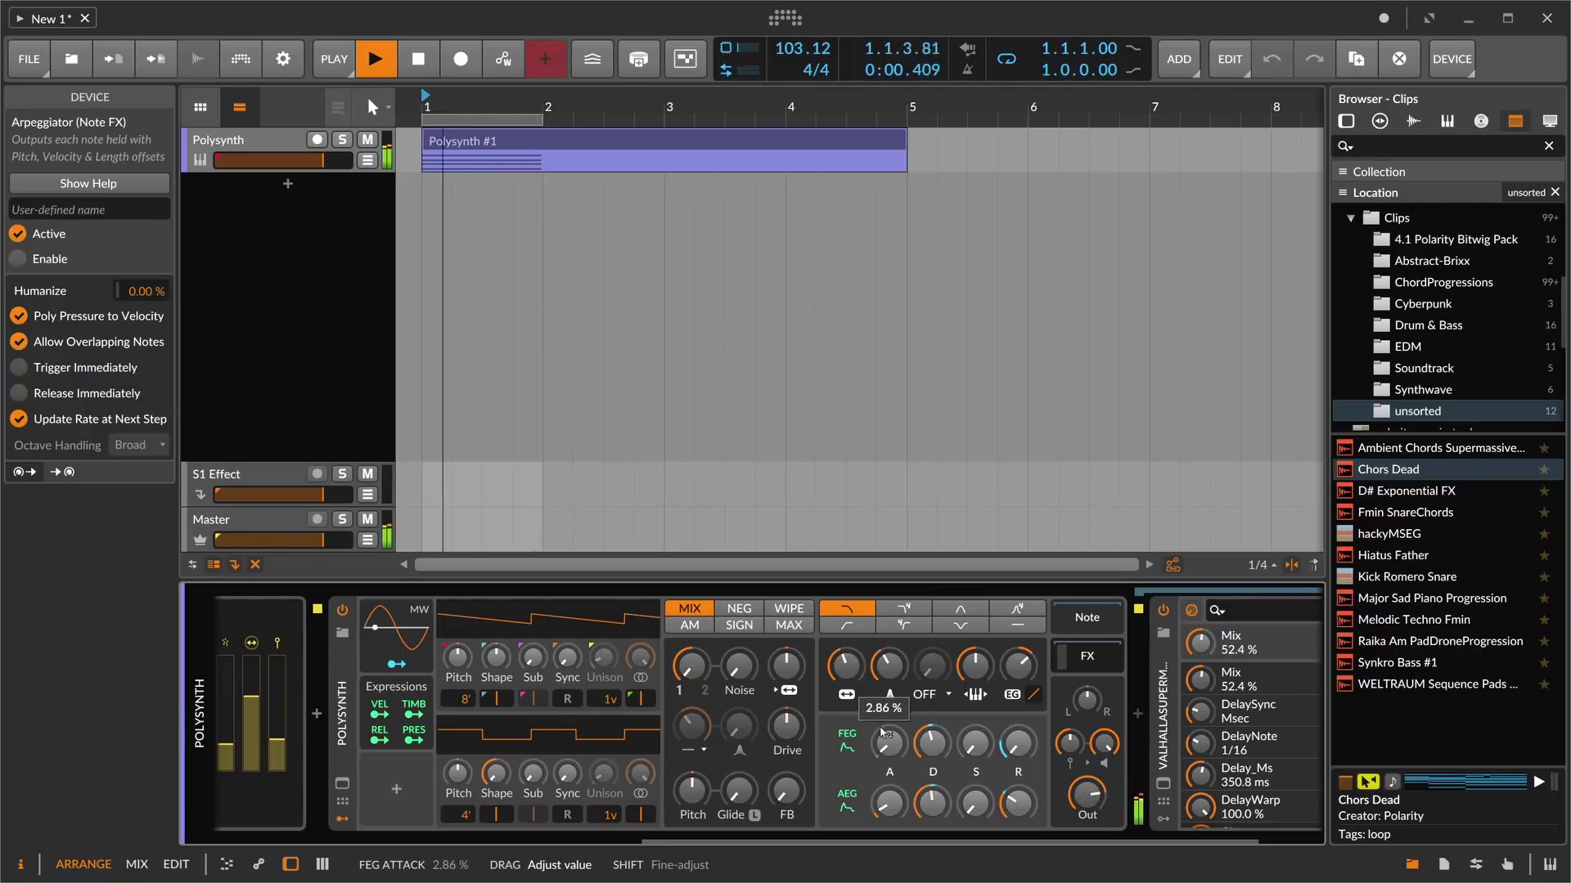
pyautogui.scroll(5, 677, 843)
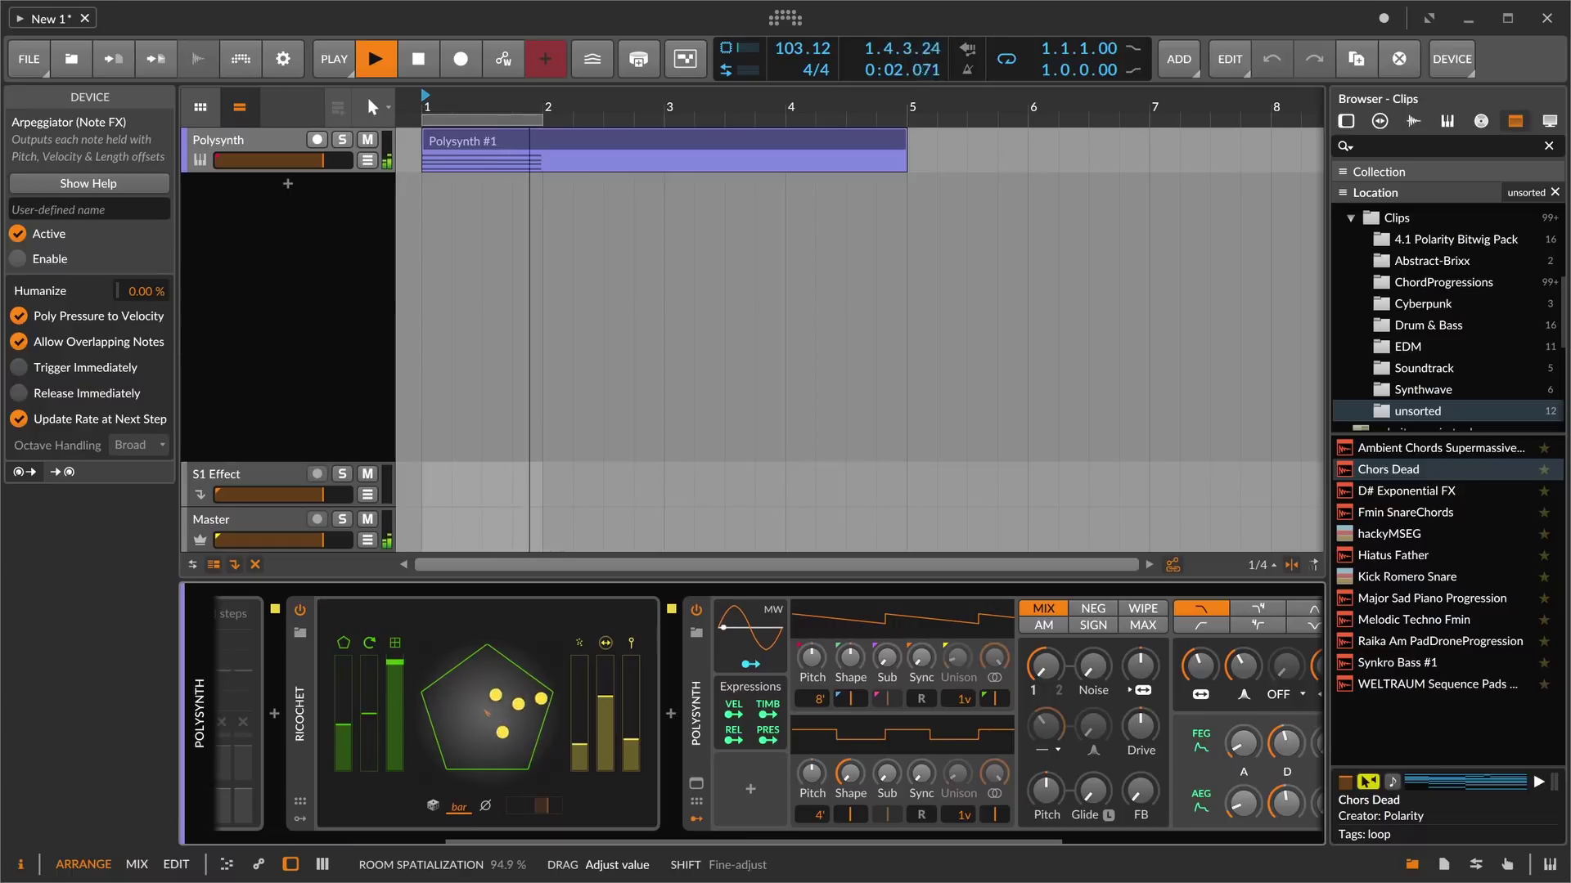
pyautogui.moveTo(347, 724)
pyautogui.mouseDown()
pyautogui.moveTo(348, 689)
pyautogui.moveTo(370, 721)
pyautogui.mouseUp()
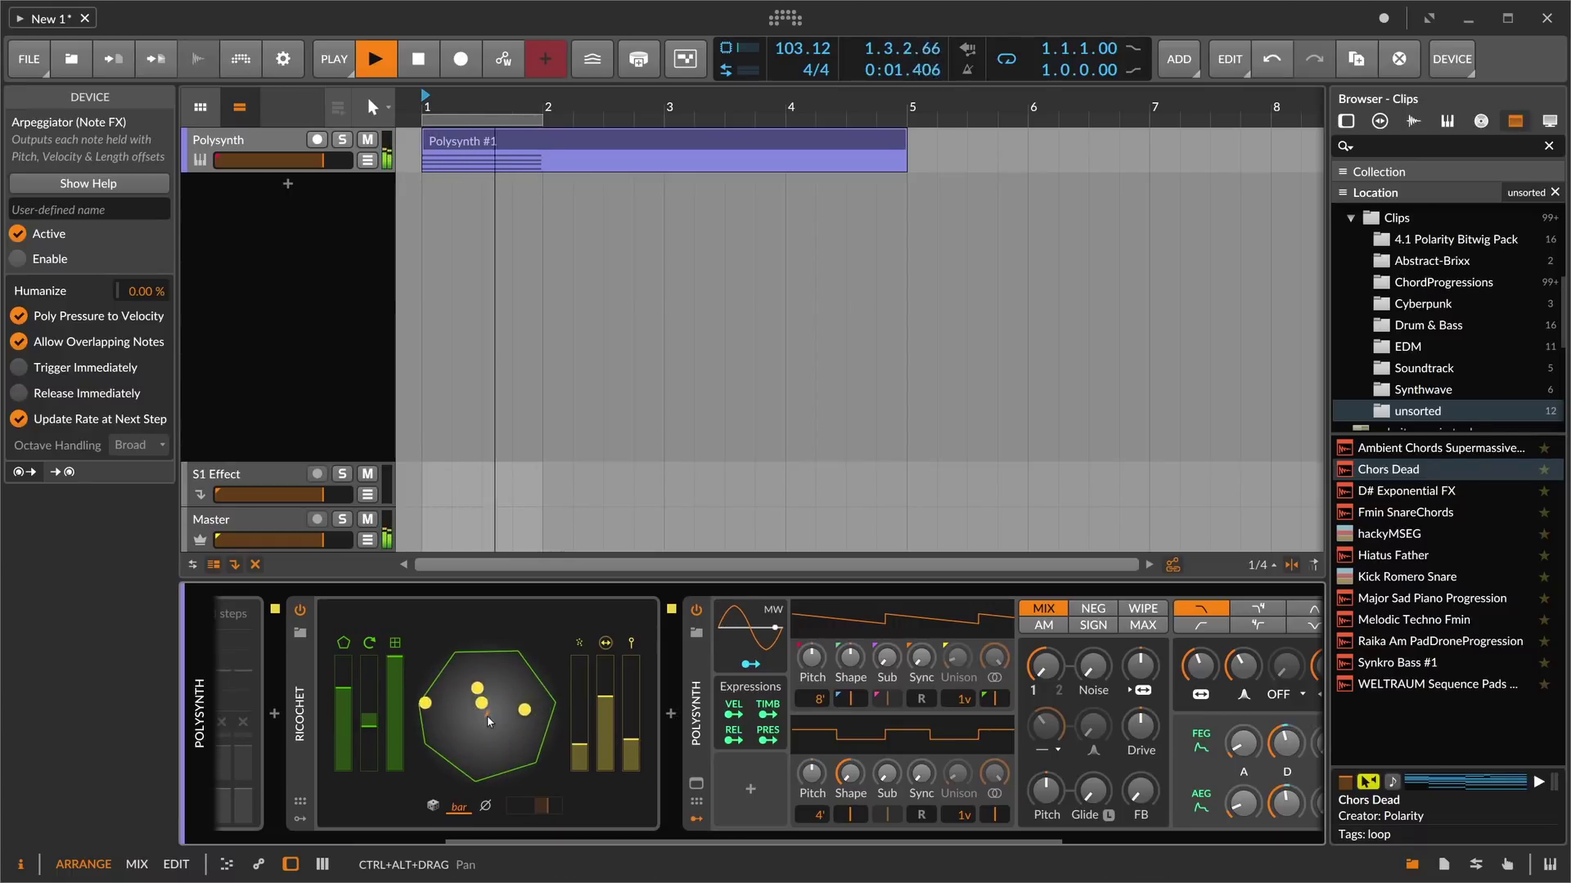
# - Insert a Quantize device between Ricochet and the Polysynth and raise its Forgiveness
pyautogui.moveTo(523, 842); pyautogui.dragTo(544, 842)
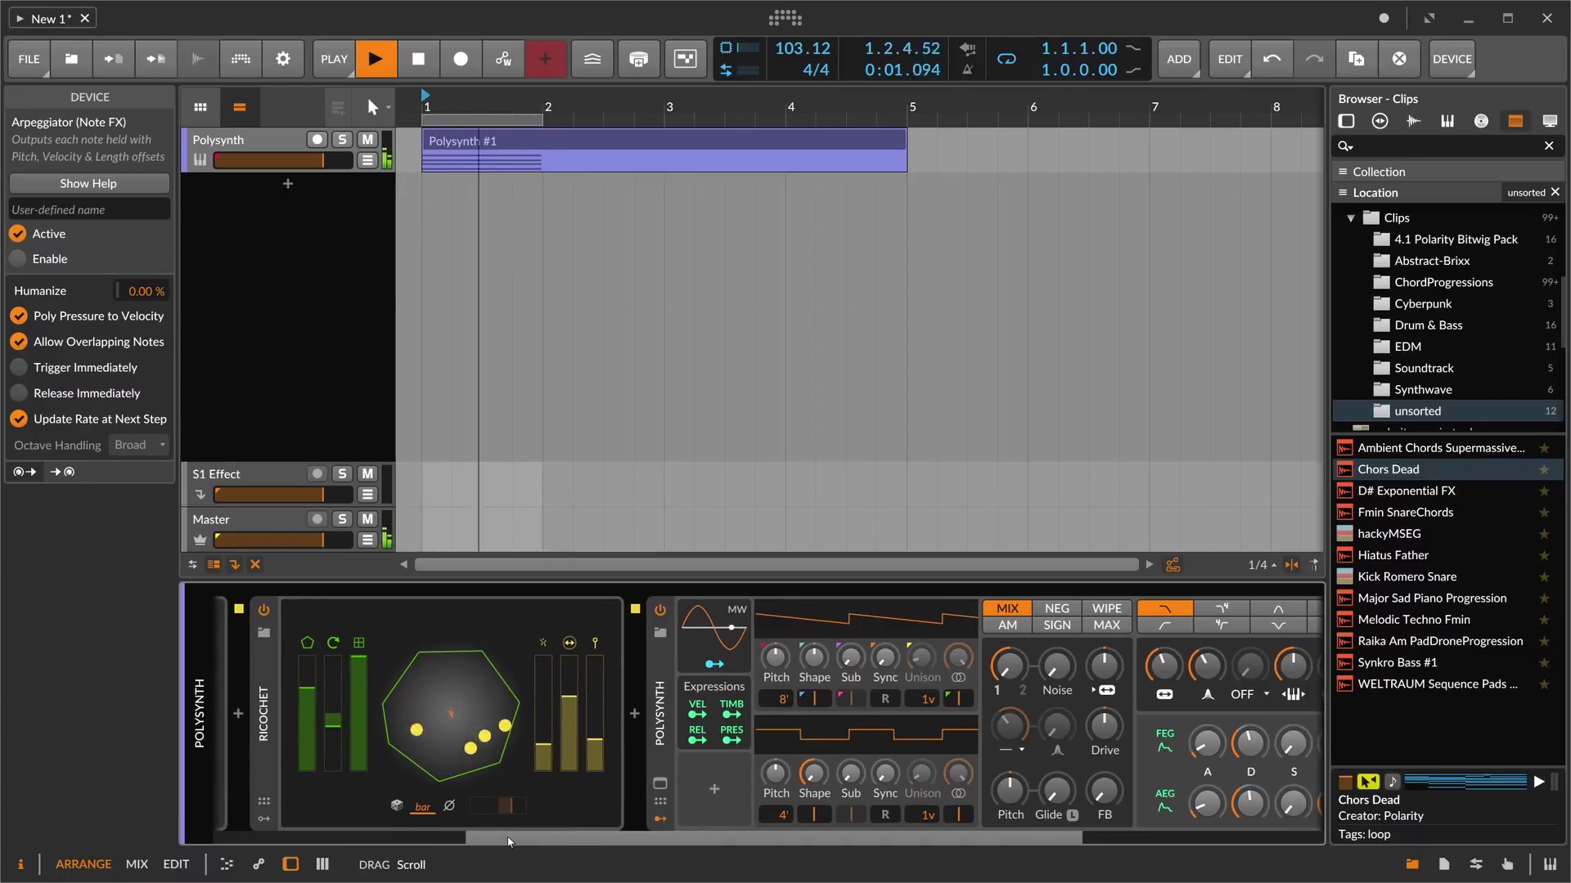
pyautogui.click(634, 714)
pyautogui.write('qua')
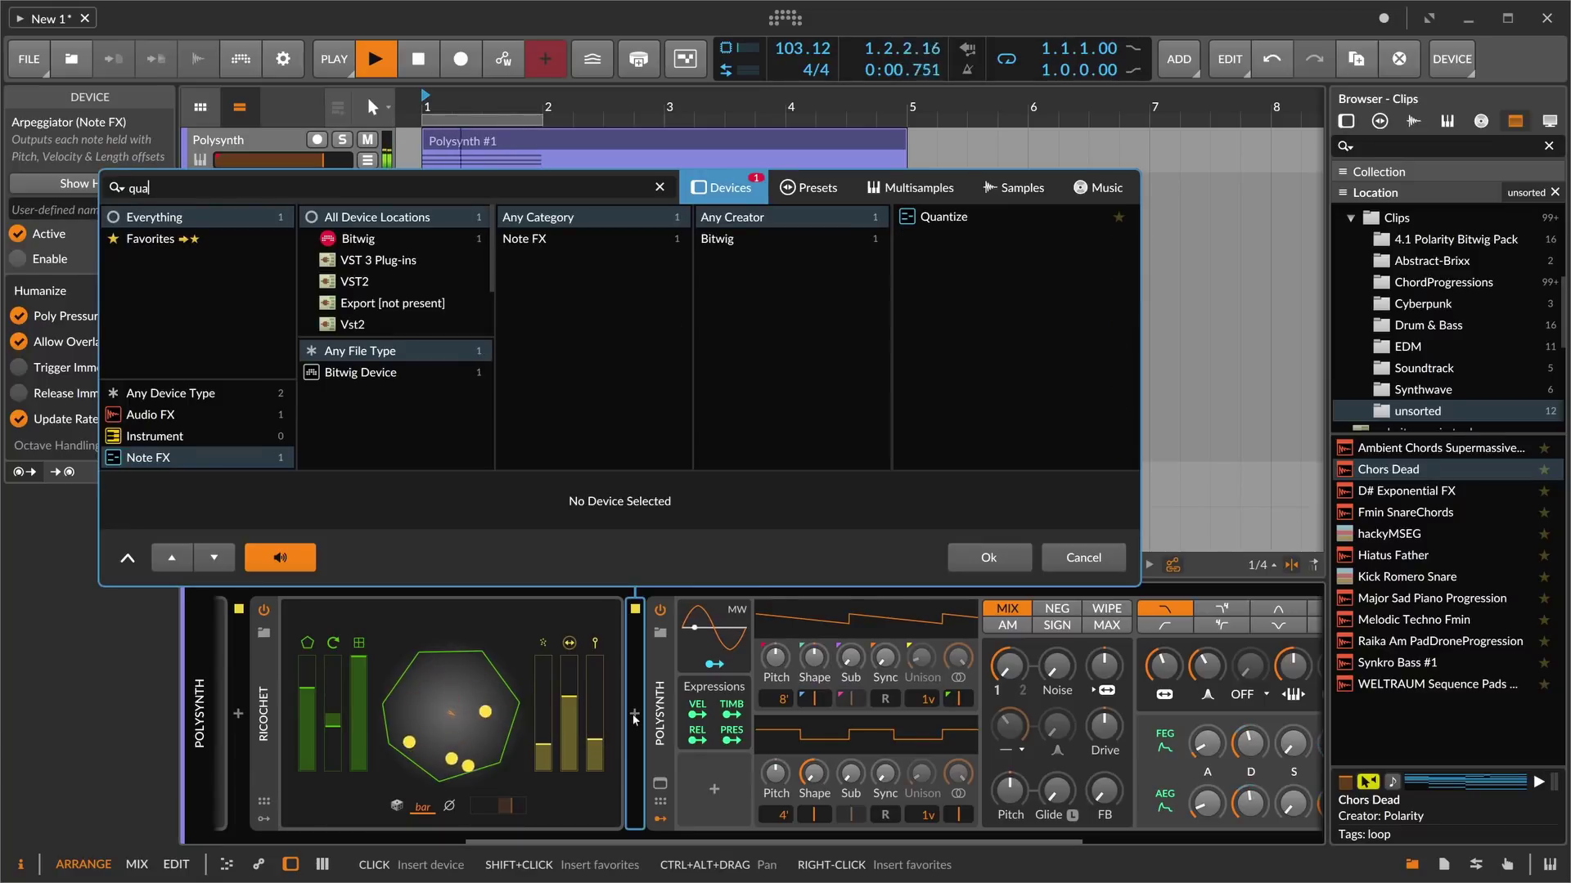
pyautogui.press('Return')
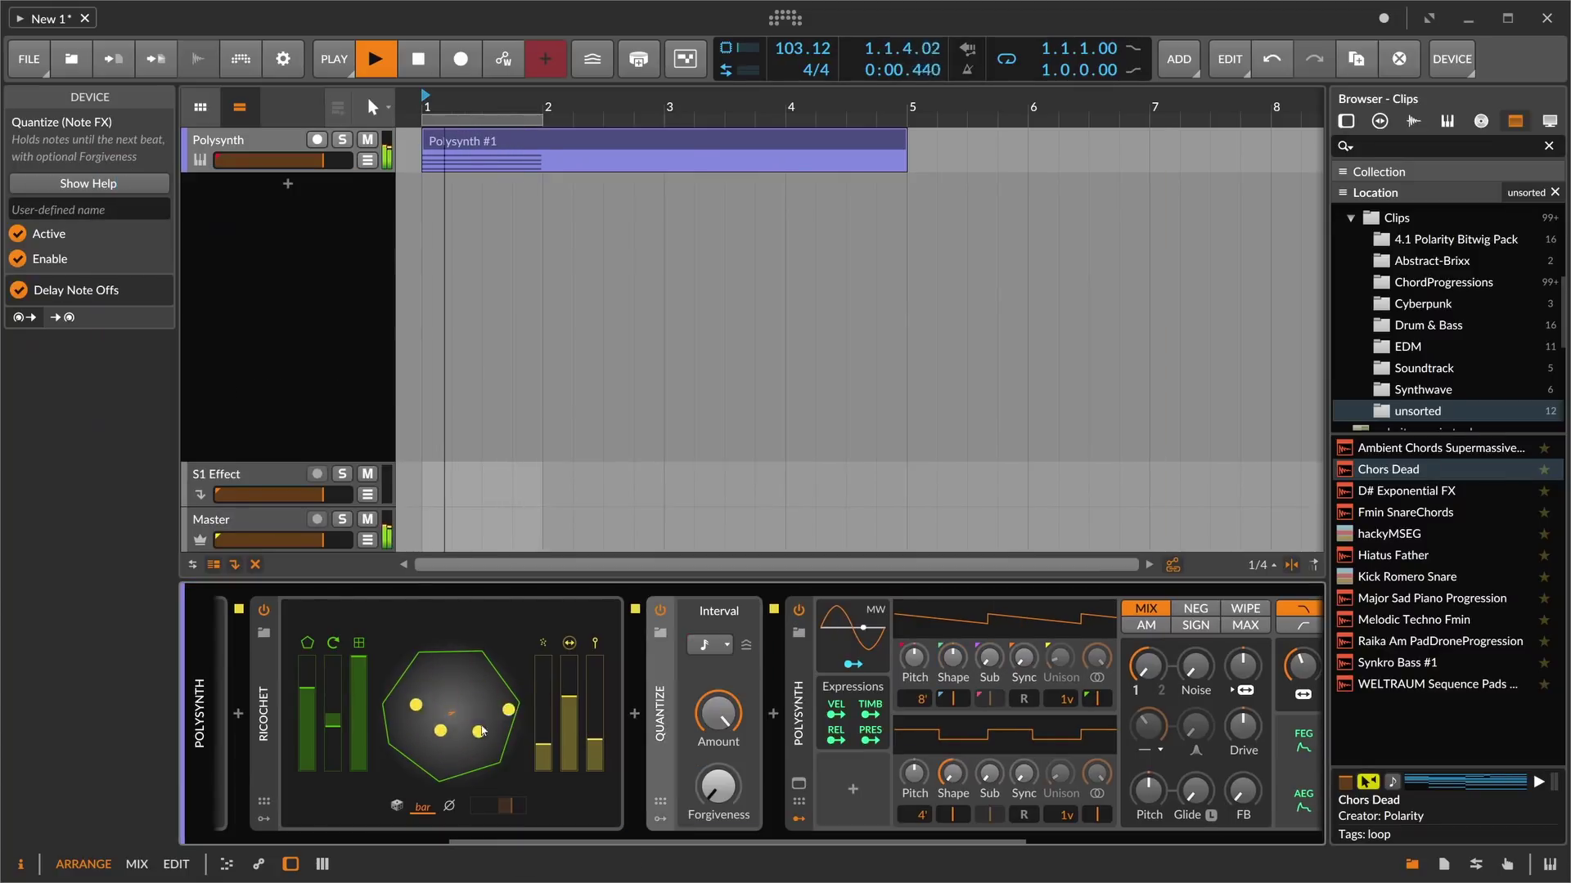
pyautogui.moveTo(718, 786); pyautogui.dragTo(718, 762)
# - Insert a Delay-2 after ValhallaSupermassive at the end of the device chain
pyautogui.scroll(-5, 1286, 728)
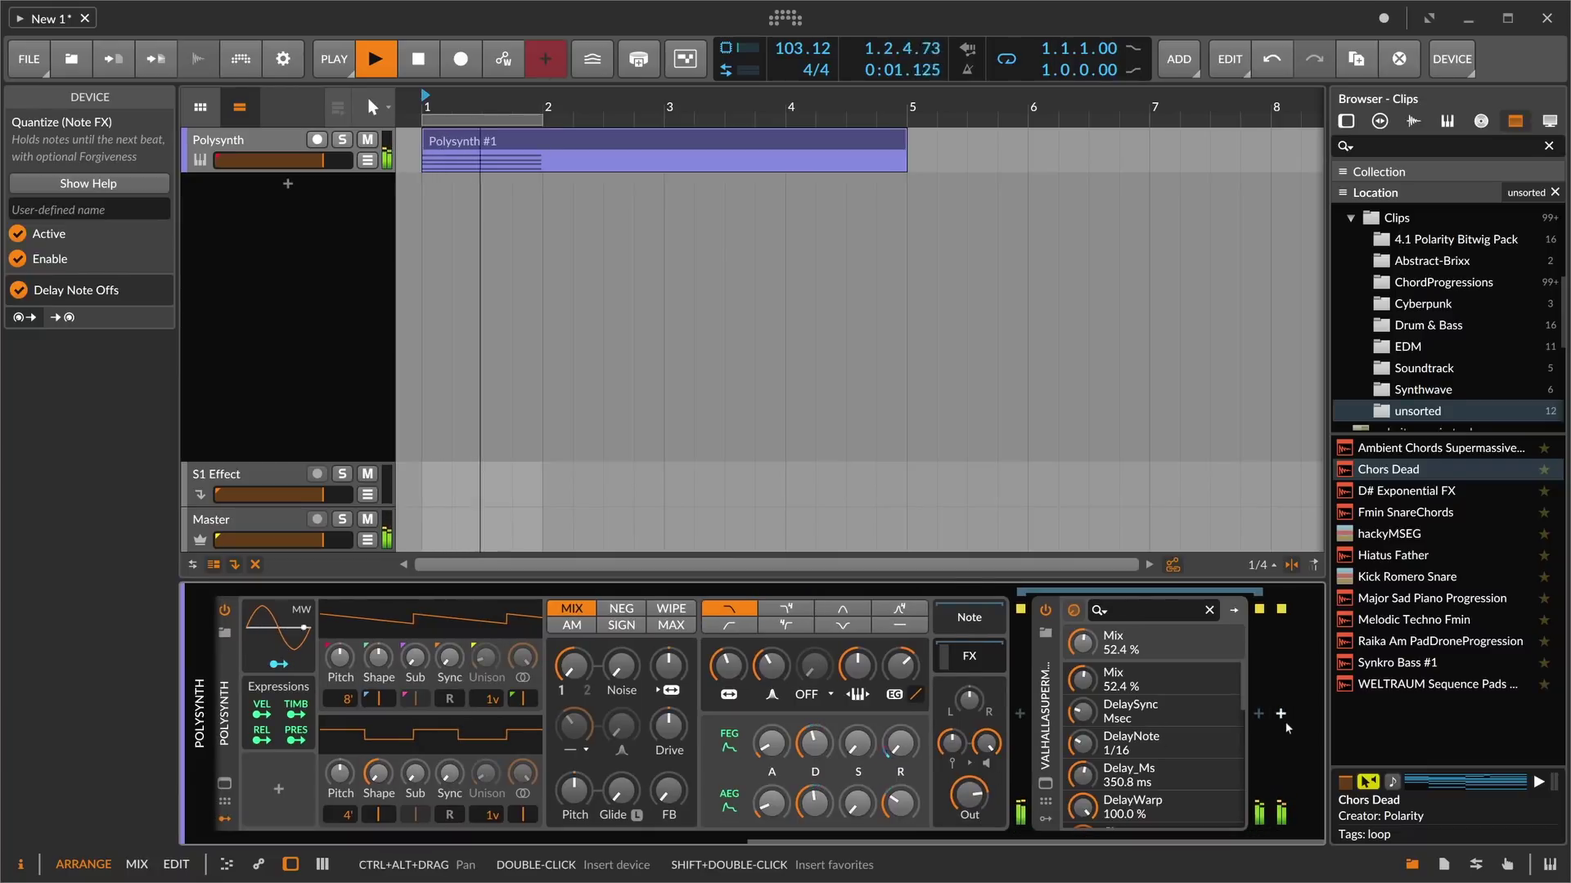
pyautogui.click(1259, 716)
pyautogui.write('delay')
pyautogui.press('Return')
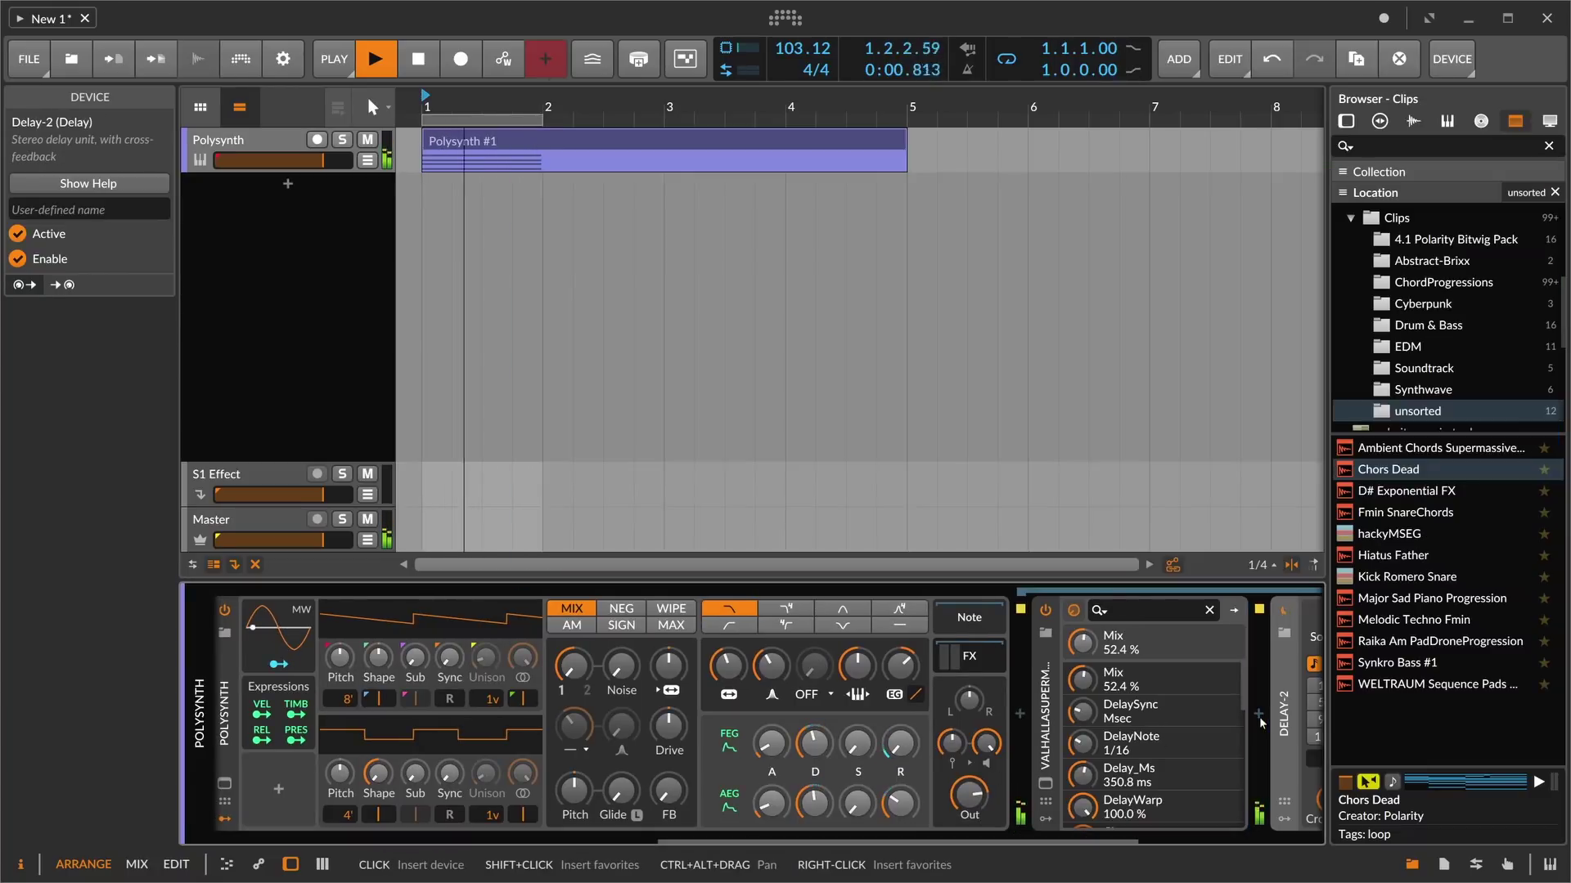
pyautogui.scroll(8, 539, 801)
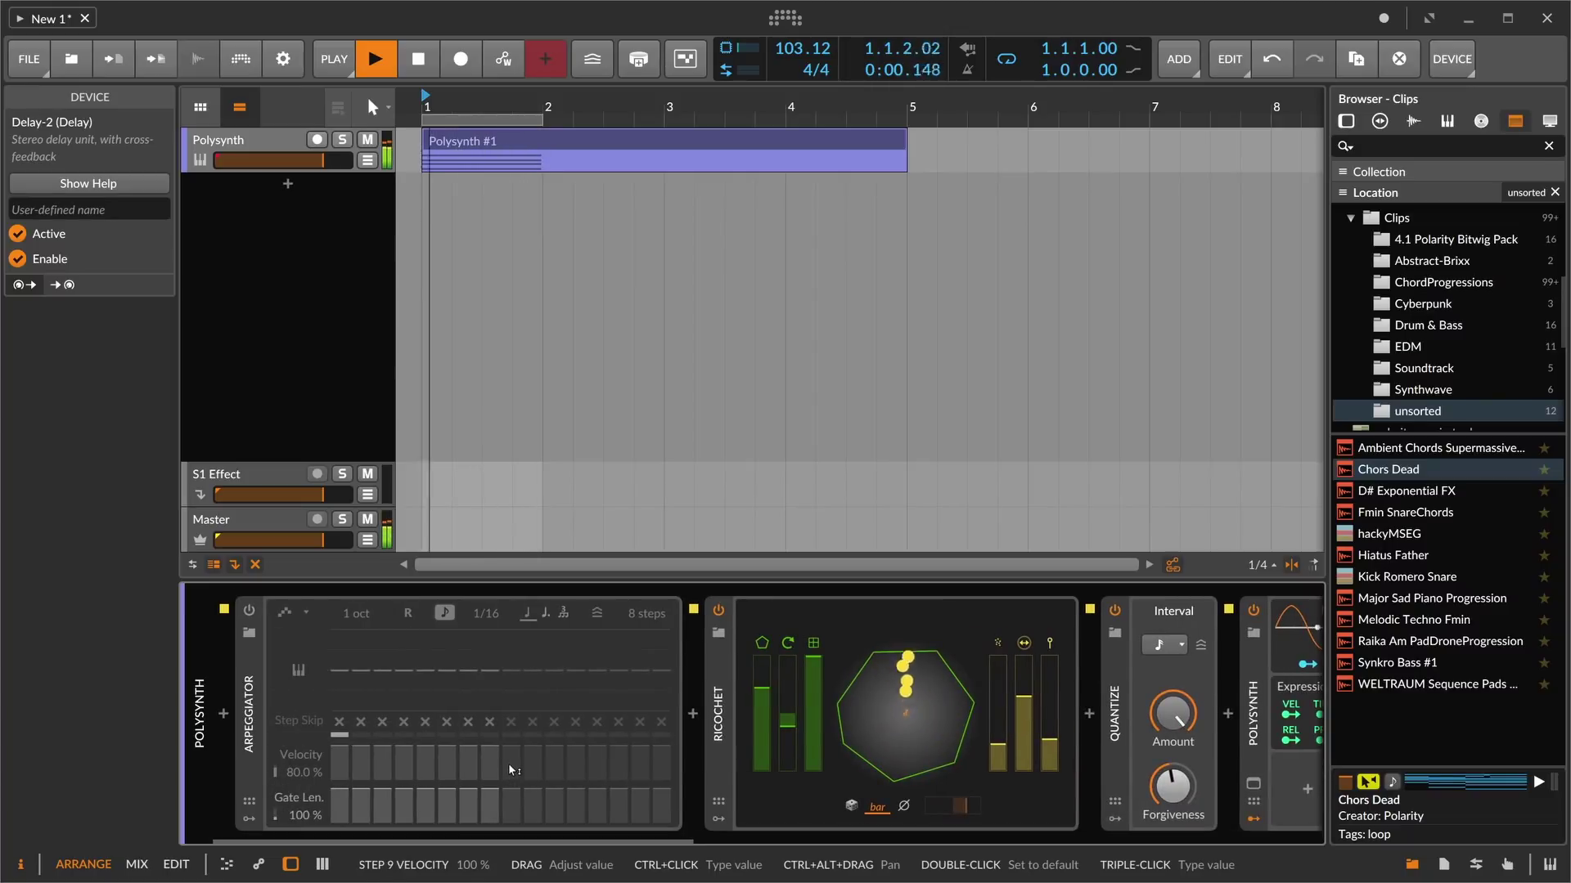
# - Add one-bar C2 and E2 notes at the clip's start and a G2 note below the existing chord
pyautogui.press('e')
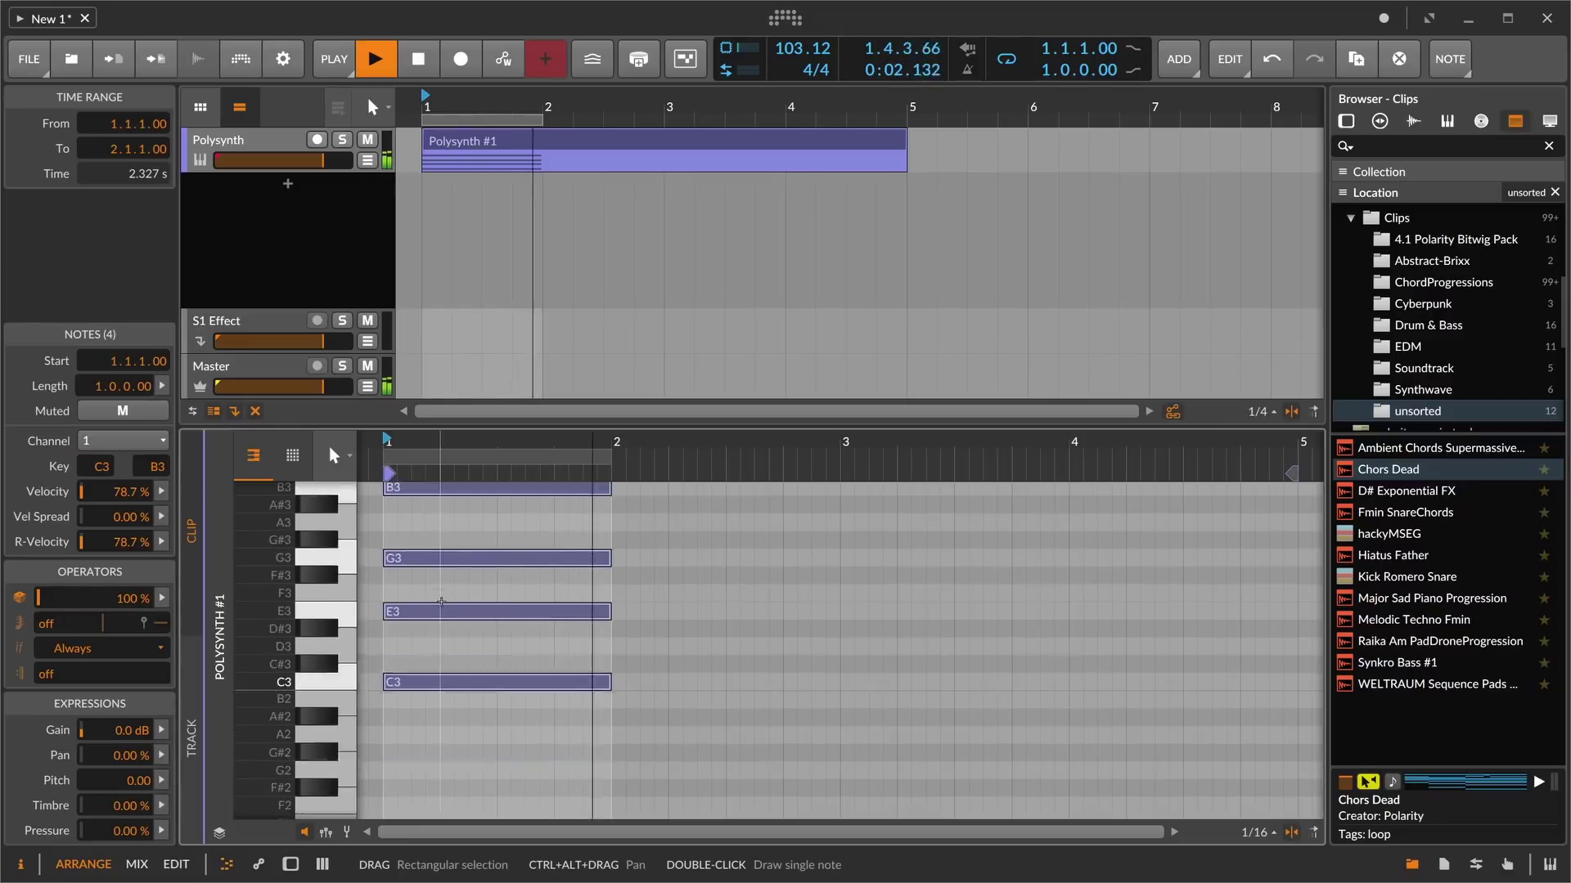
pyautogui.scroll(-4, 441, 601)
pyautogui.doubleClick(401, 739)
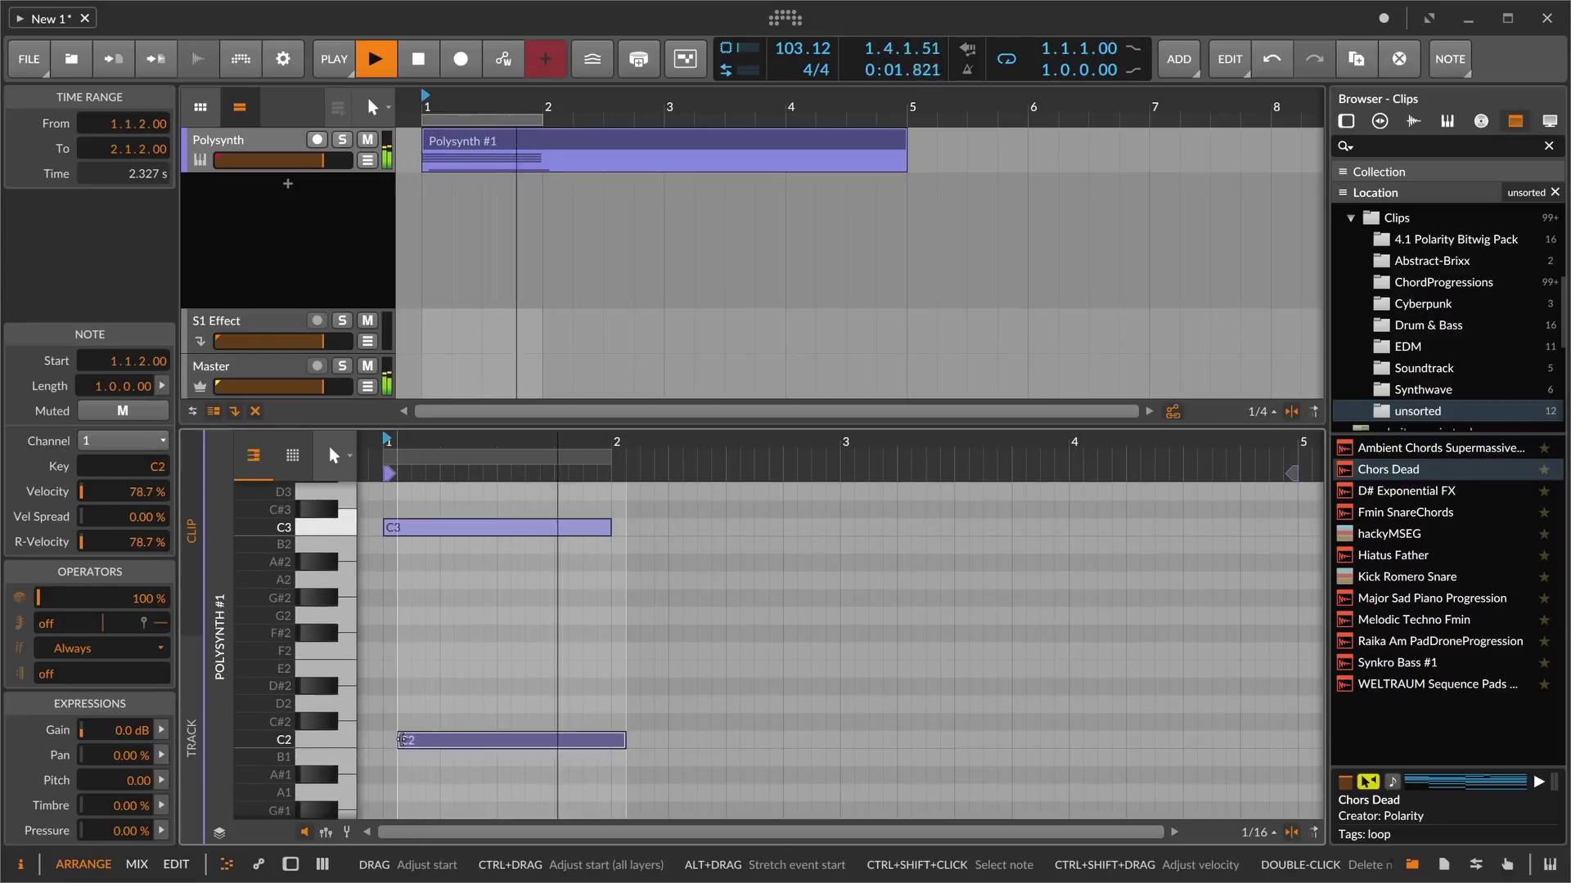
pyautogui.moveTo(406, 739); pyautogui.dragTo(391, 740)
pyautogui.doubleClick(393, 669)
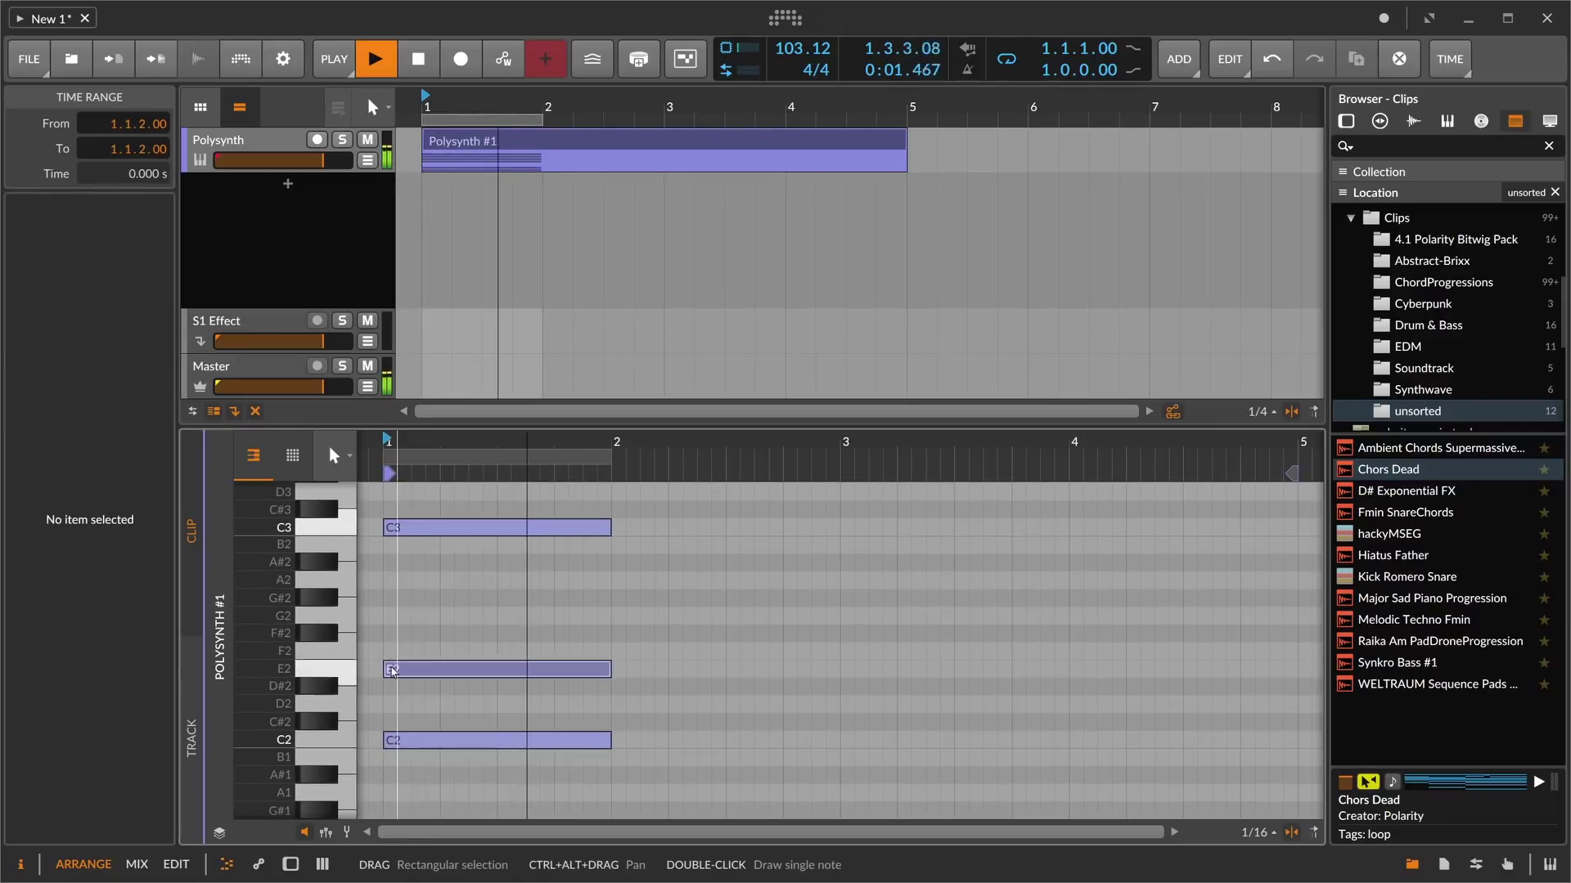
pyautogui.doubleClick(422, 615)
pyautogui.scroll(3, 423, 611)
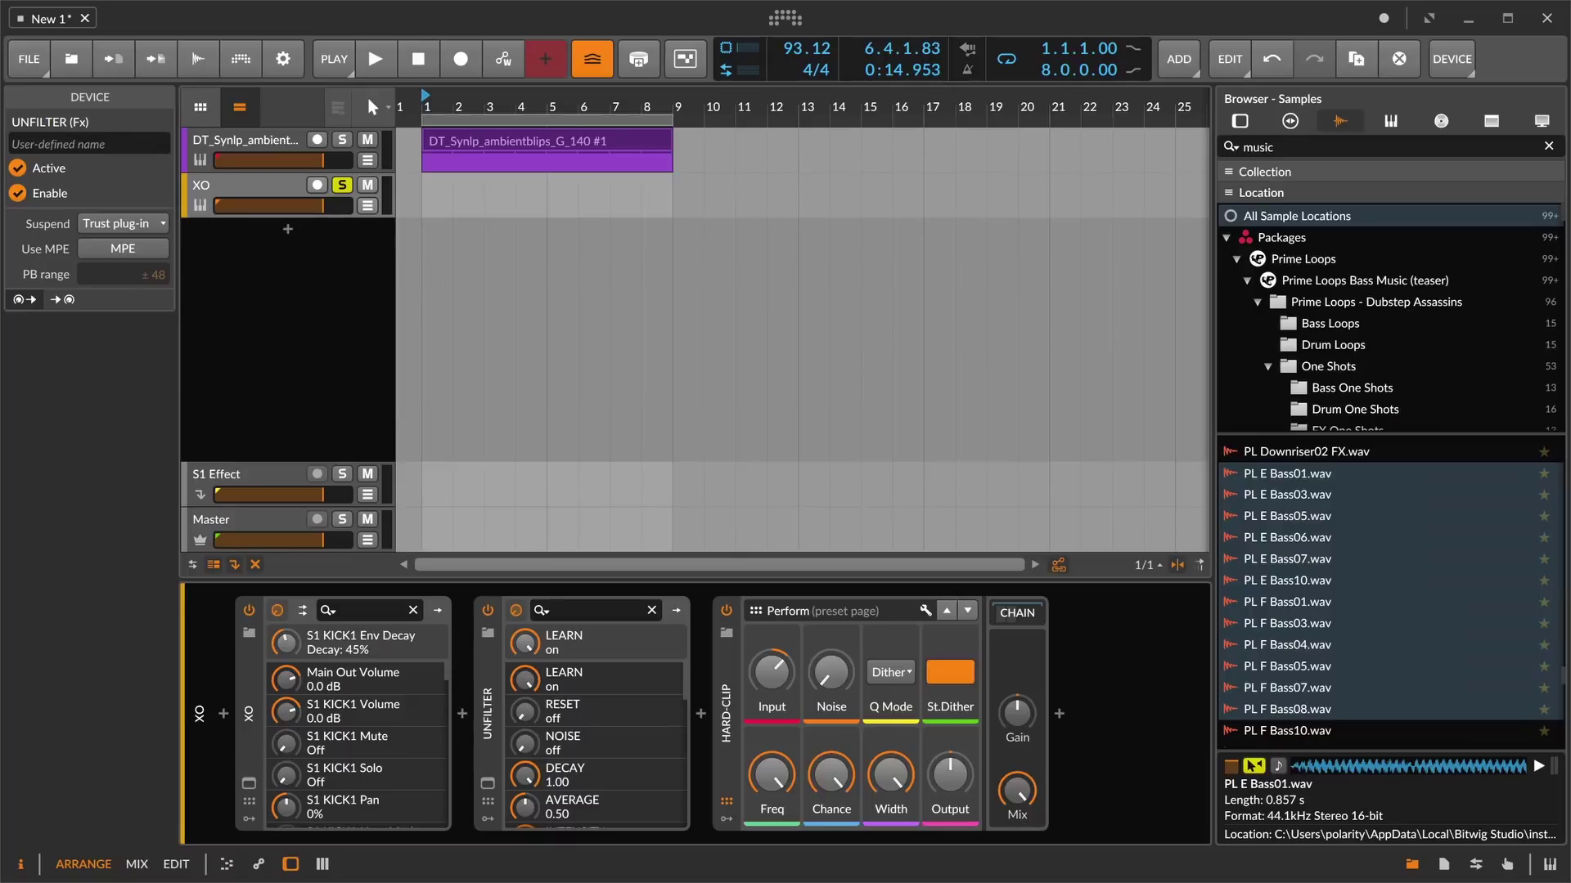
# - Select the XO track in the glitch hop project and open its XO plug-in window
pyautogui.click(235, 184)
pyautogui.click(249, 784)
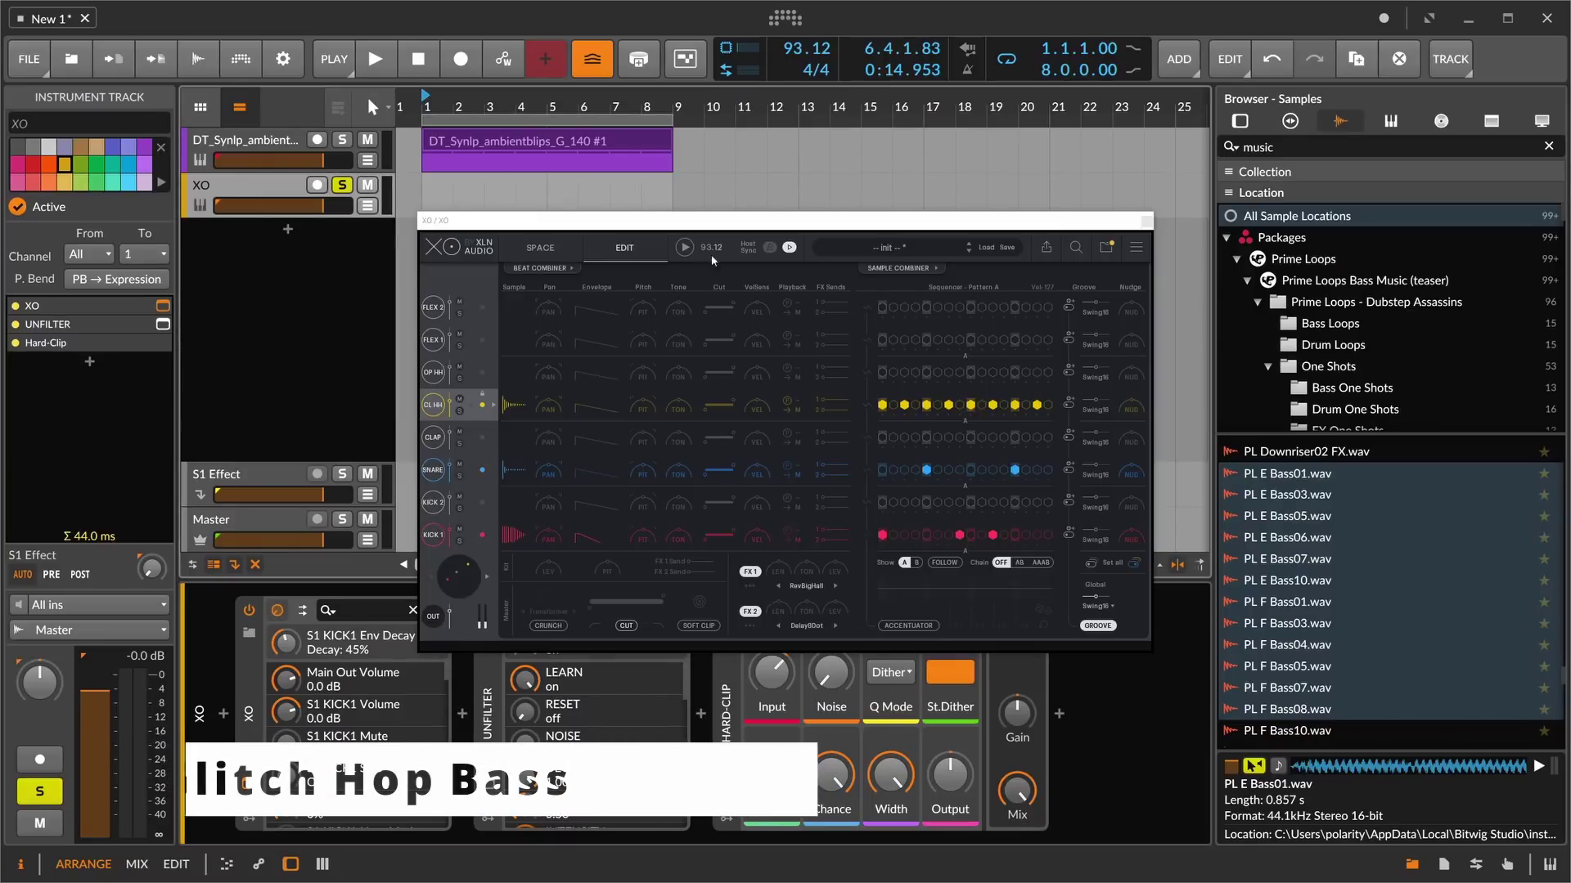
# - Play the XO drum beat, close the plug-in window and look at the Hard-Clip device
pyautogui.moveTo(682, 219); pyautogui.dragTo(570, 162)
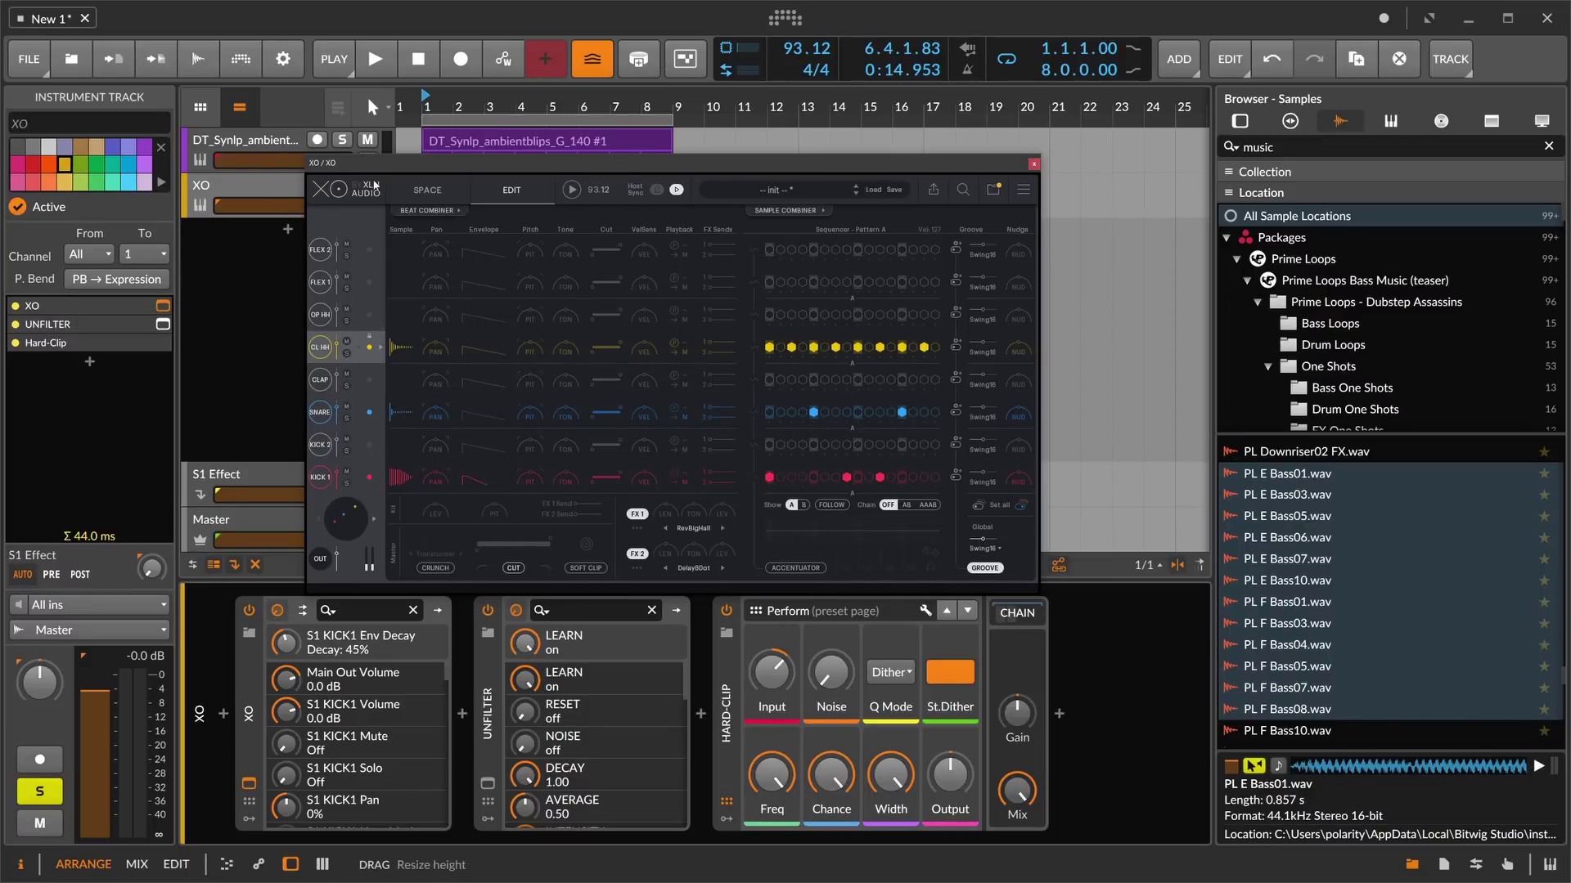
pyautogui.moveTo(373, 184); pyautogui.dragTo(441, 190)
pyautogui.press('space')
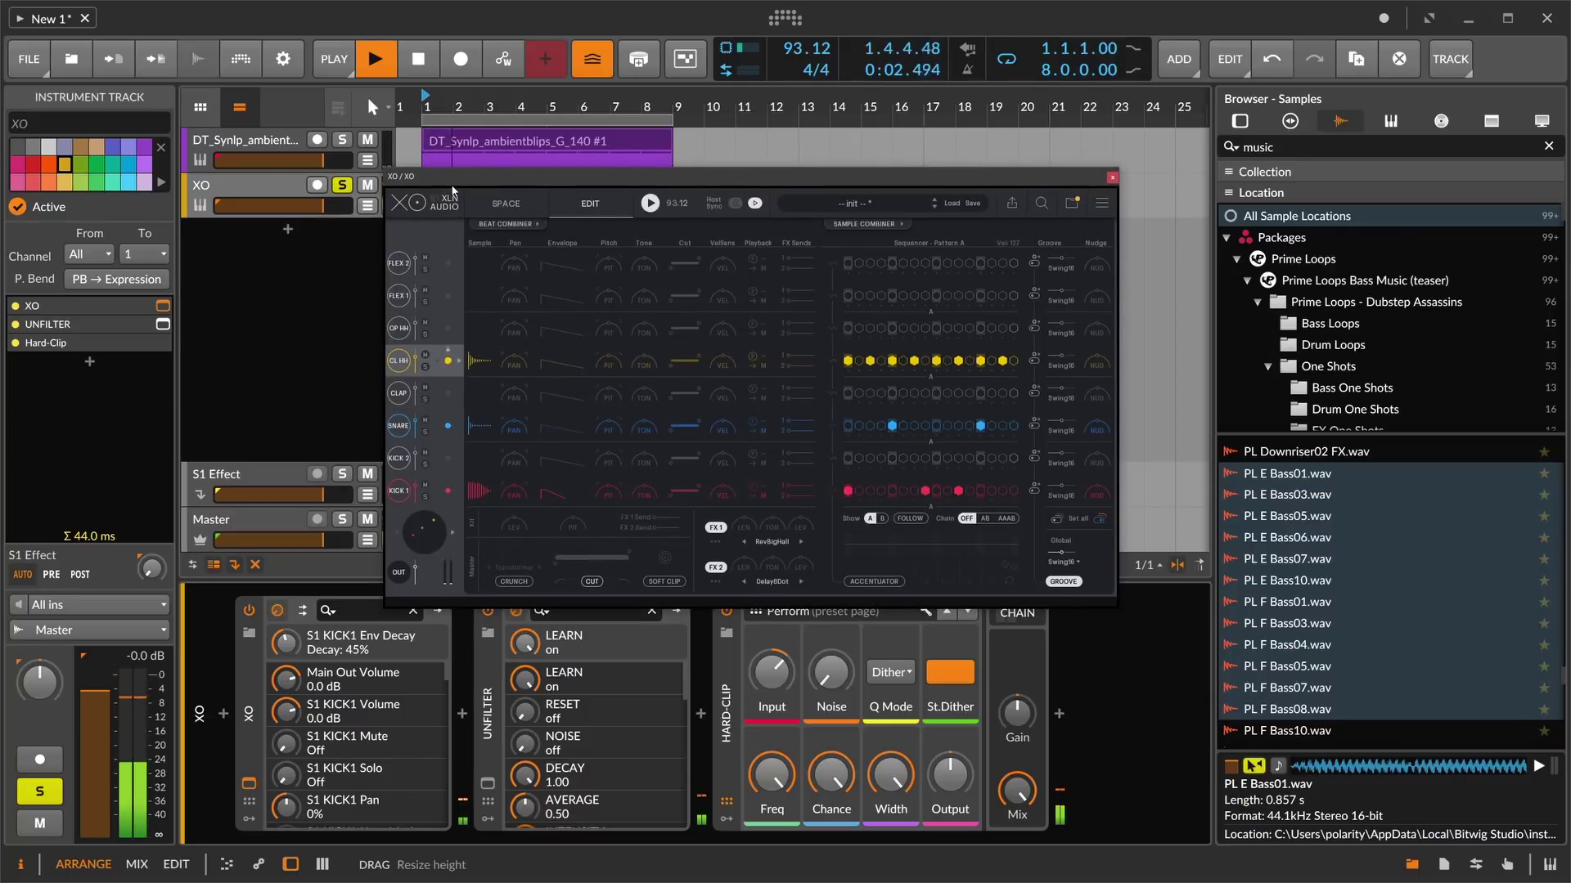
pyautogui.click(1111, 177)
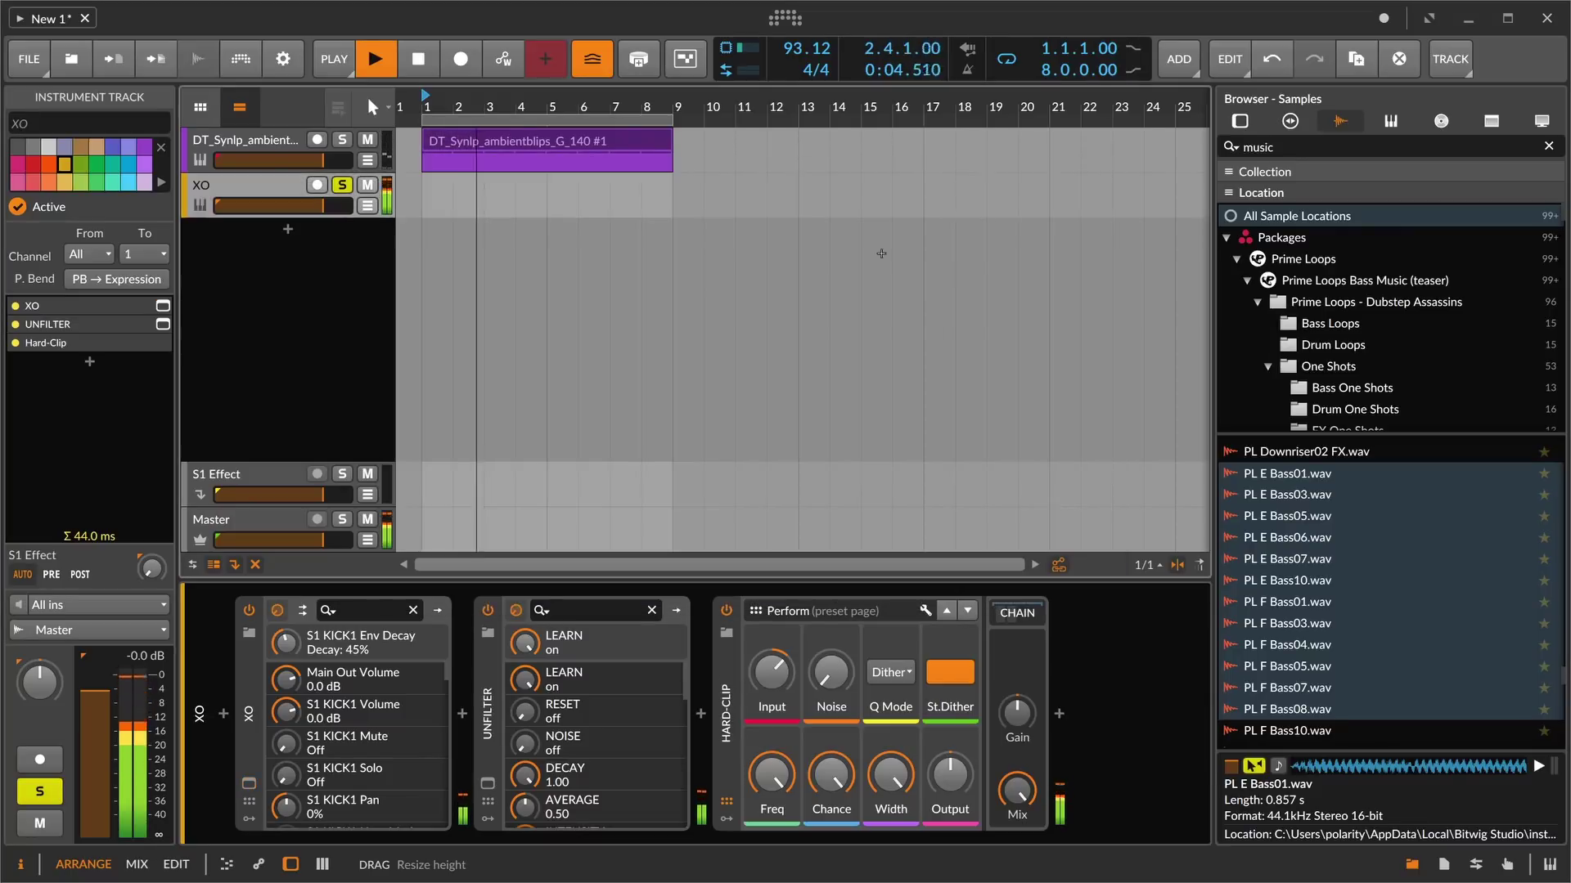
pyautogui.press('space')
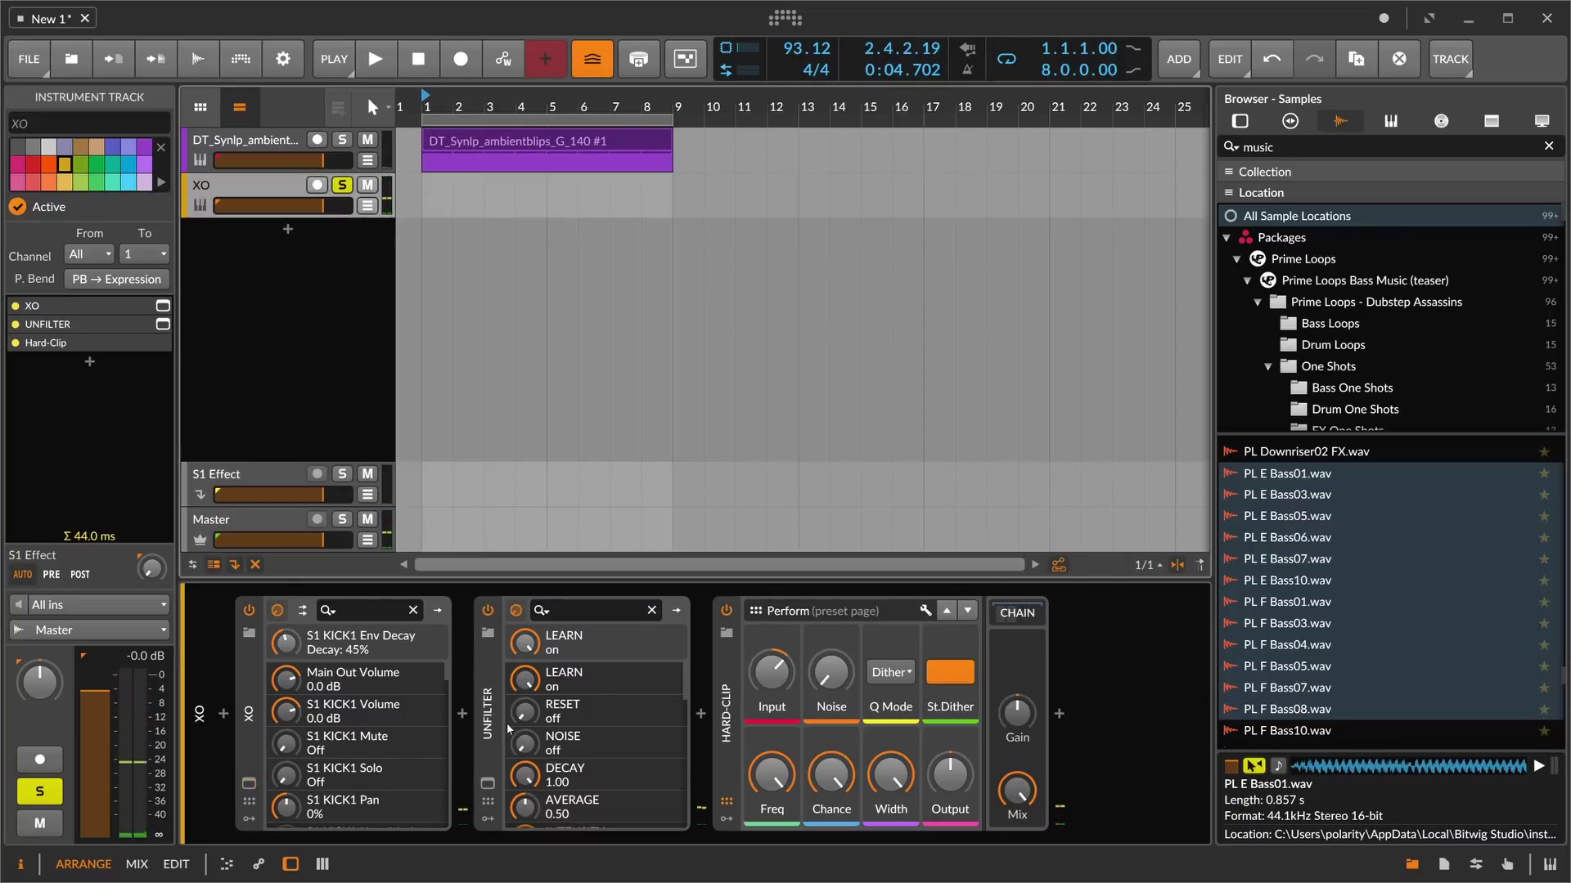
pyautogui.click(734, 723)
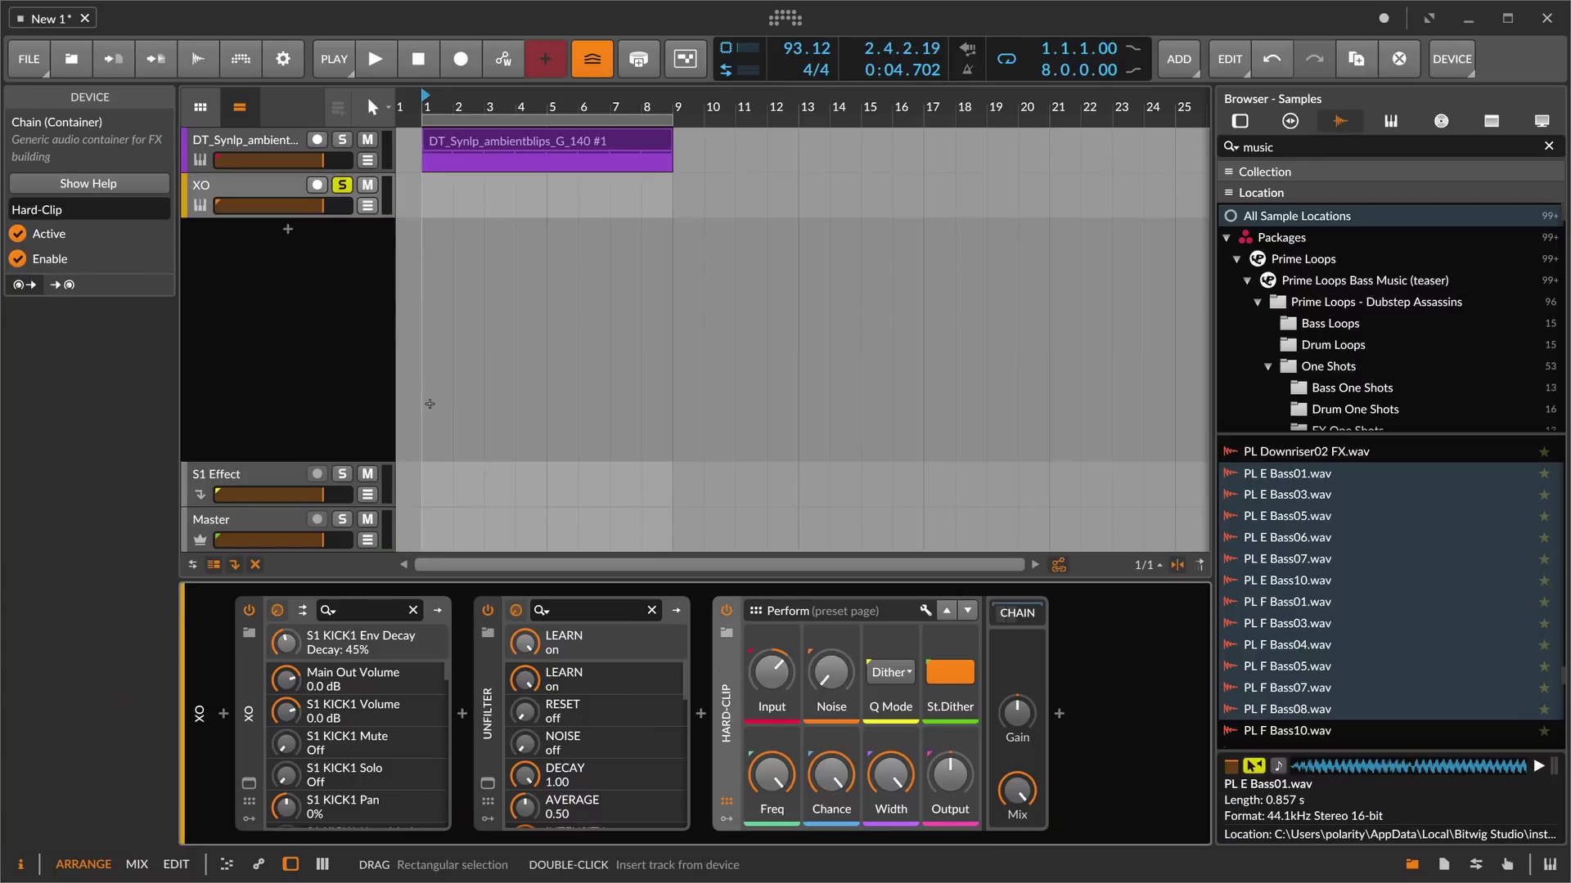
# - Solo the DT_Synlp_ambientblips track instead of XO and inspect its device chain as far as the Chain device
pyautogui.click(342, 184)
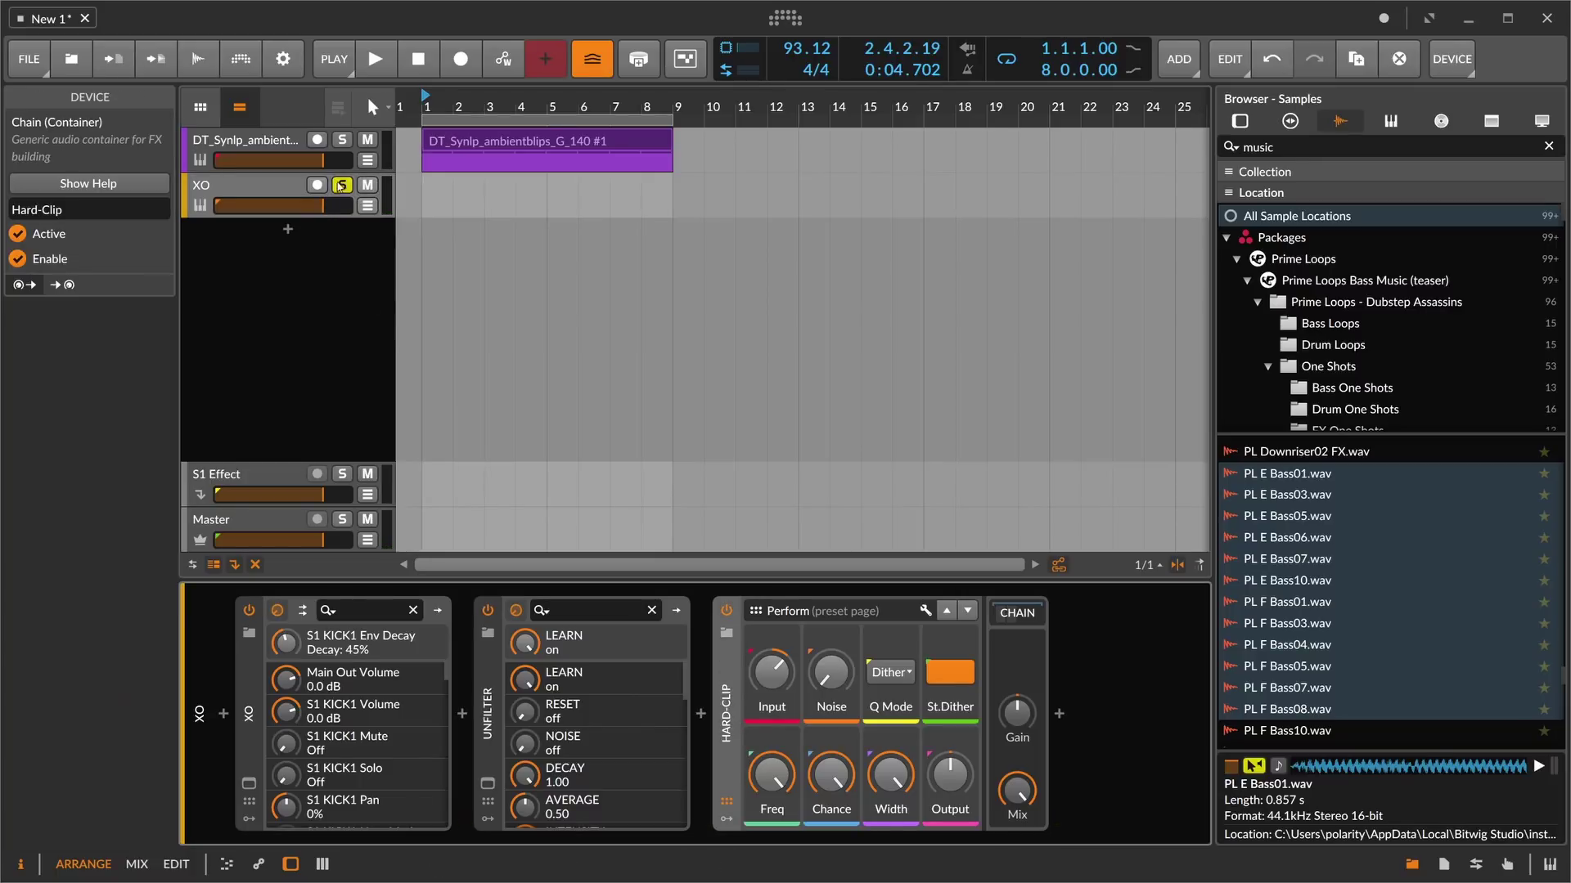
pyautogui.click(303, 143)
pyautogui.moveTo(392, 839); pyautogui.dragTo(675, 827)
pyautogui.click(494, 826)
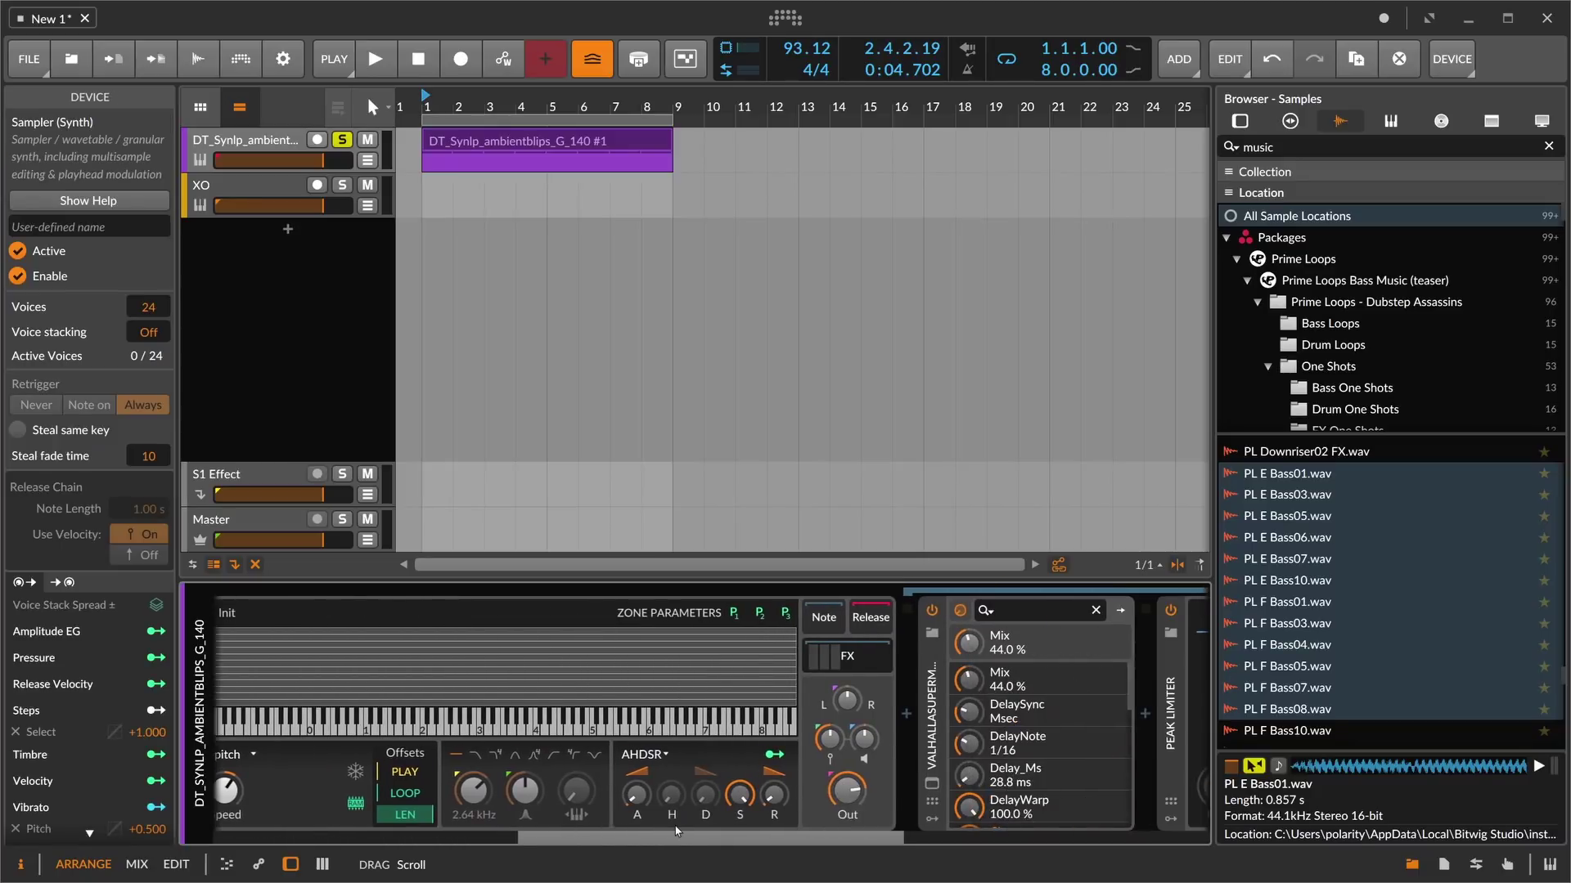
pyautogui.hscroll(-1, 753, 757)
pyautogui.click(865, 663)
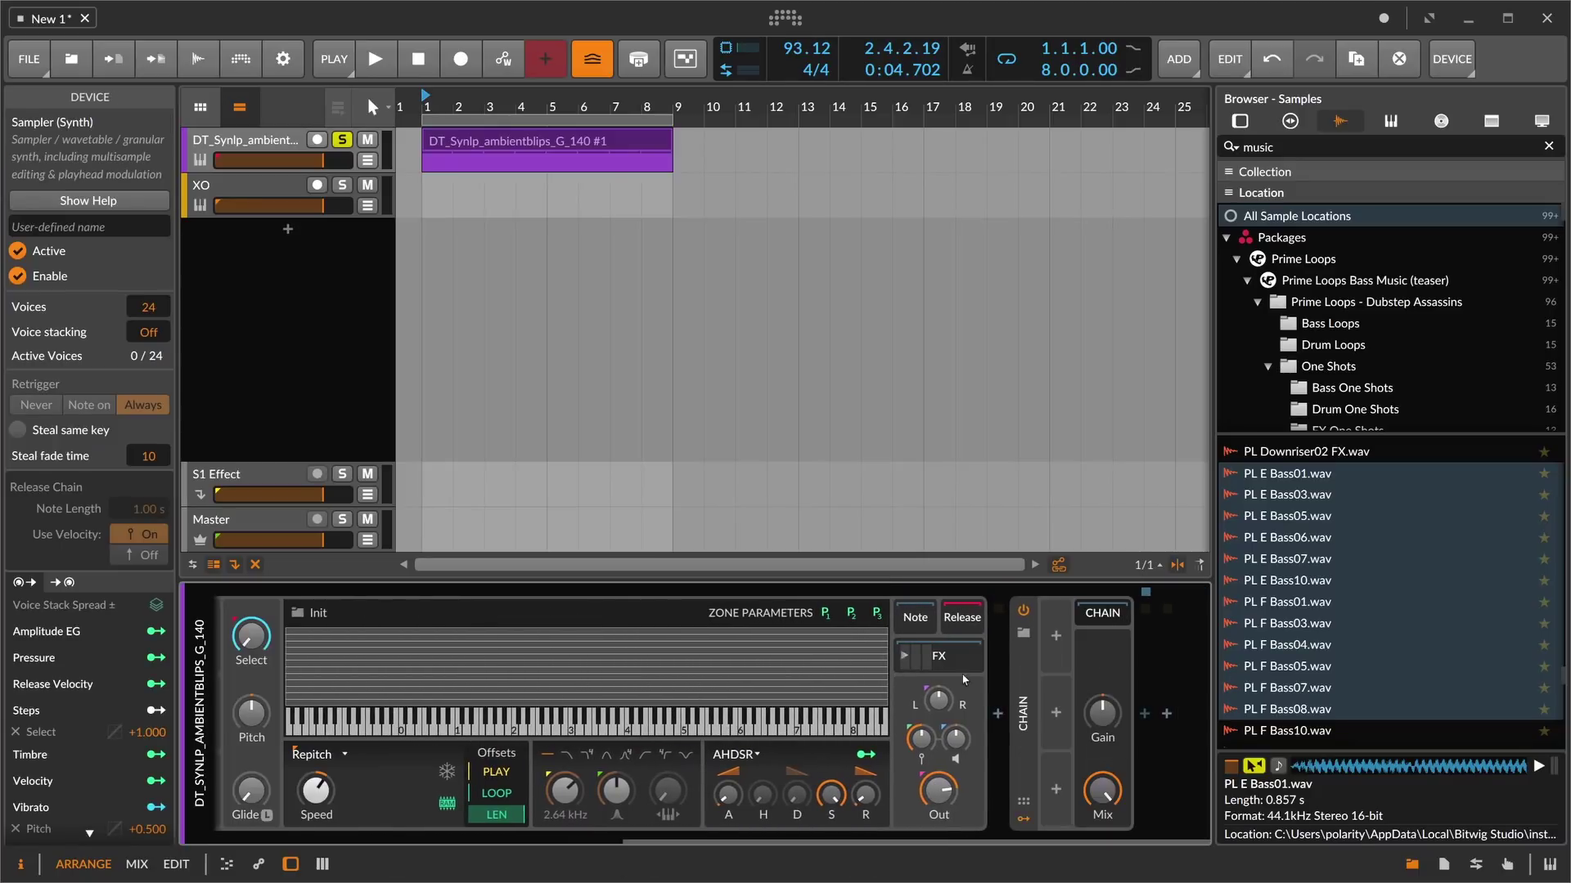
pyautogui.moveTo(897, 804)
pyautogui.mouseDown()
pyautogui.moveTo(818, 826)
pyautogui.moveTo(626, 831)
pyautogui.moveTo(886, 808)
pyautogui.mouseUp()
pyautogui.click(1049, 684)
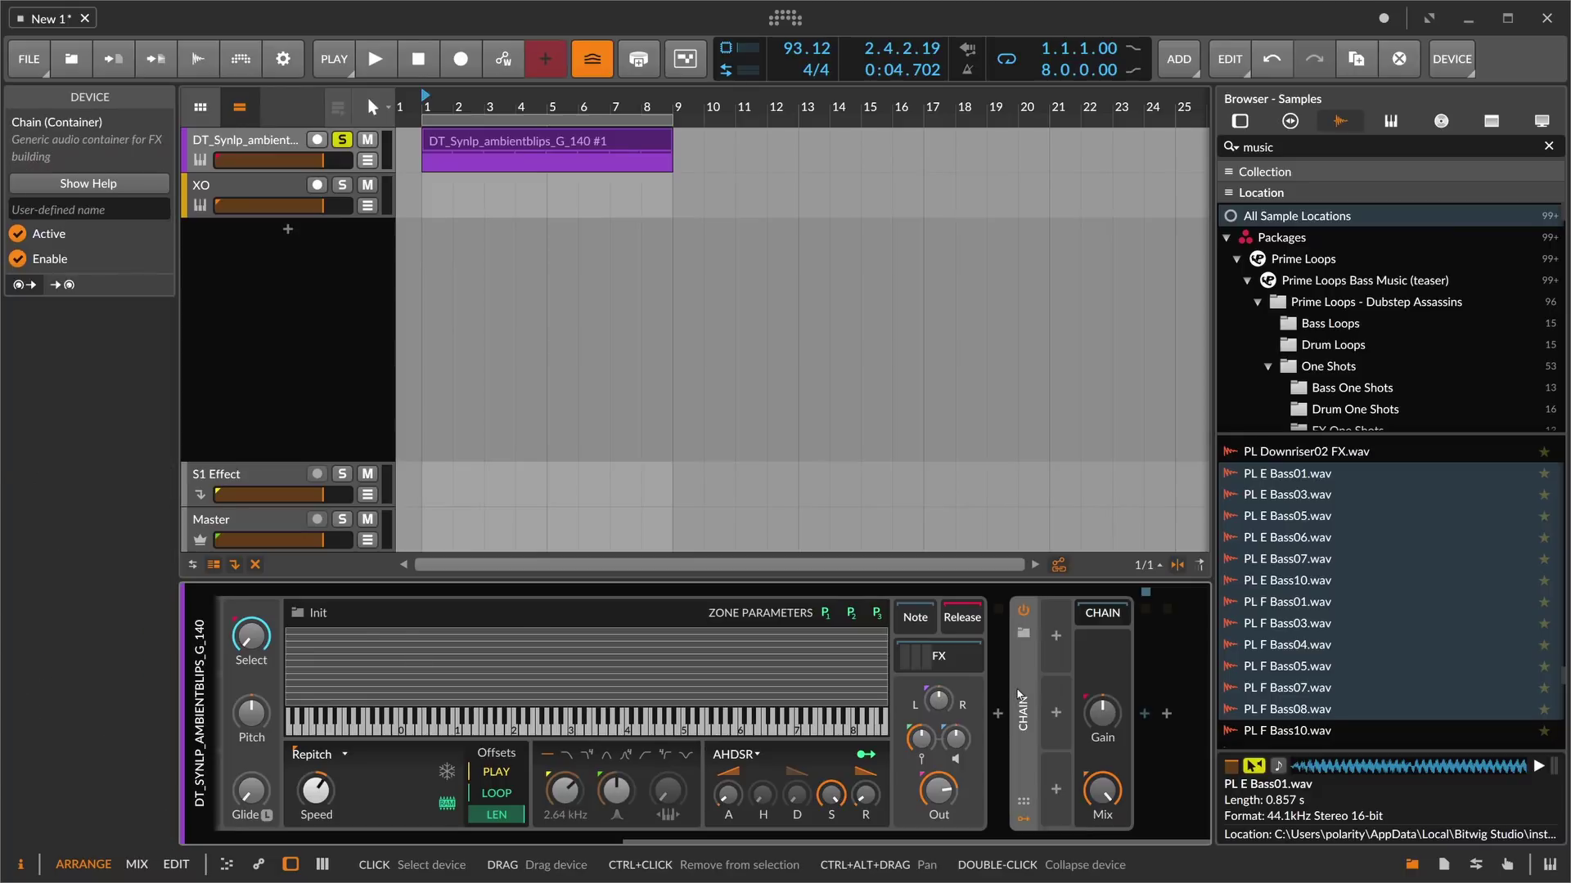
# - Open the Sampler's multisample editor and audition PL F Bass05.wav and PL E Bass10.wav in the sample browser
pyautogui.click(714, 655)
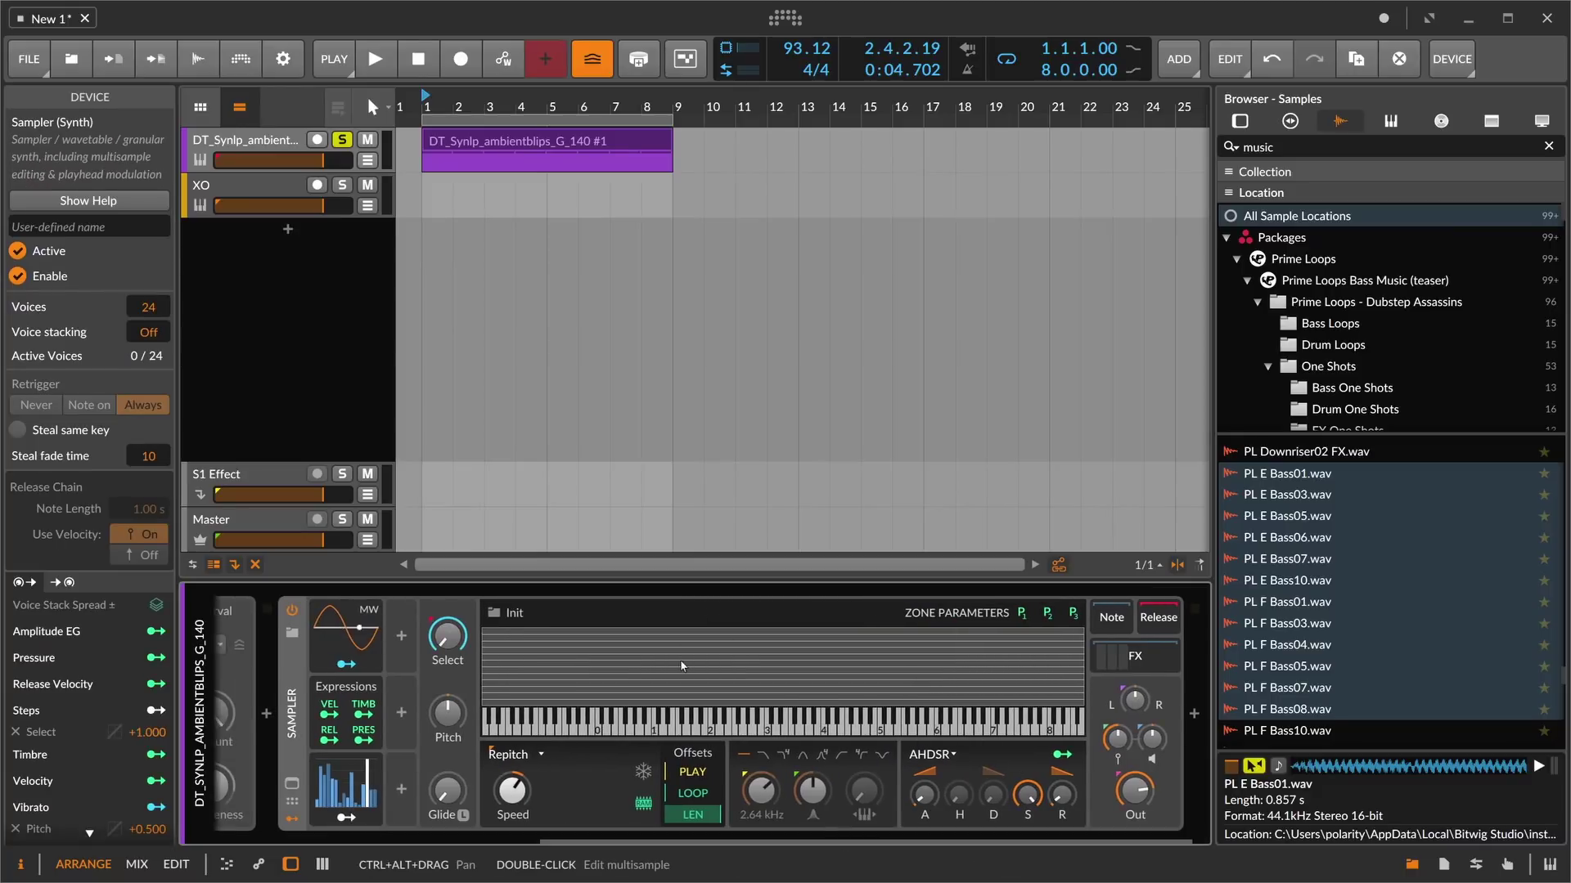
pyautogui.click(296, 782)
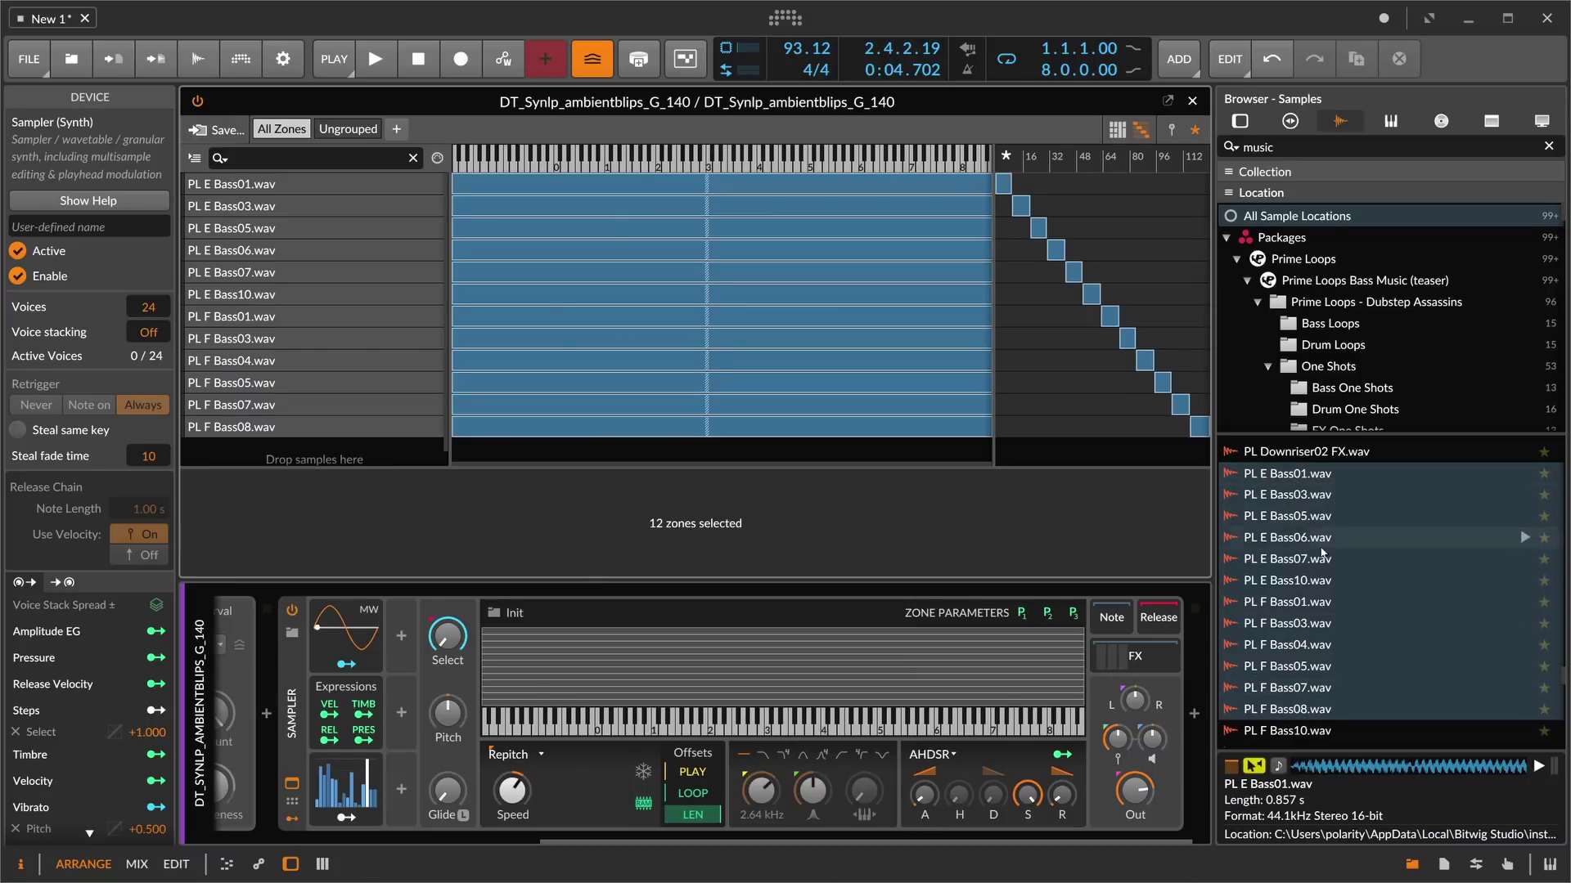
pyautogui.click(1289, 665)
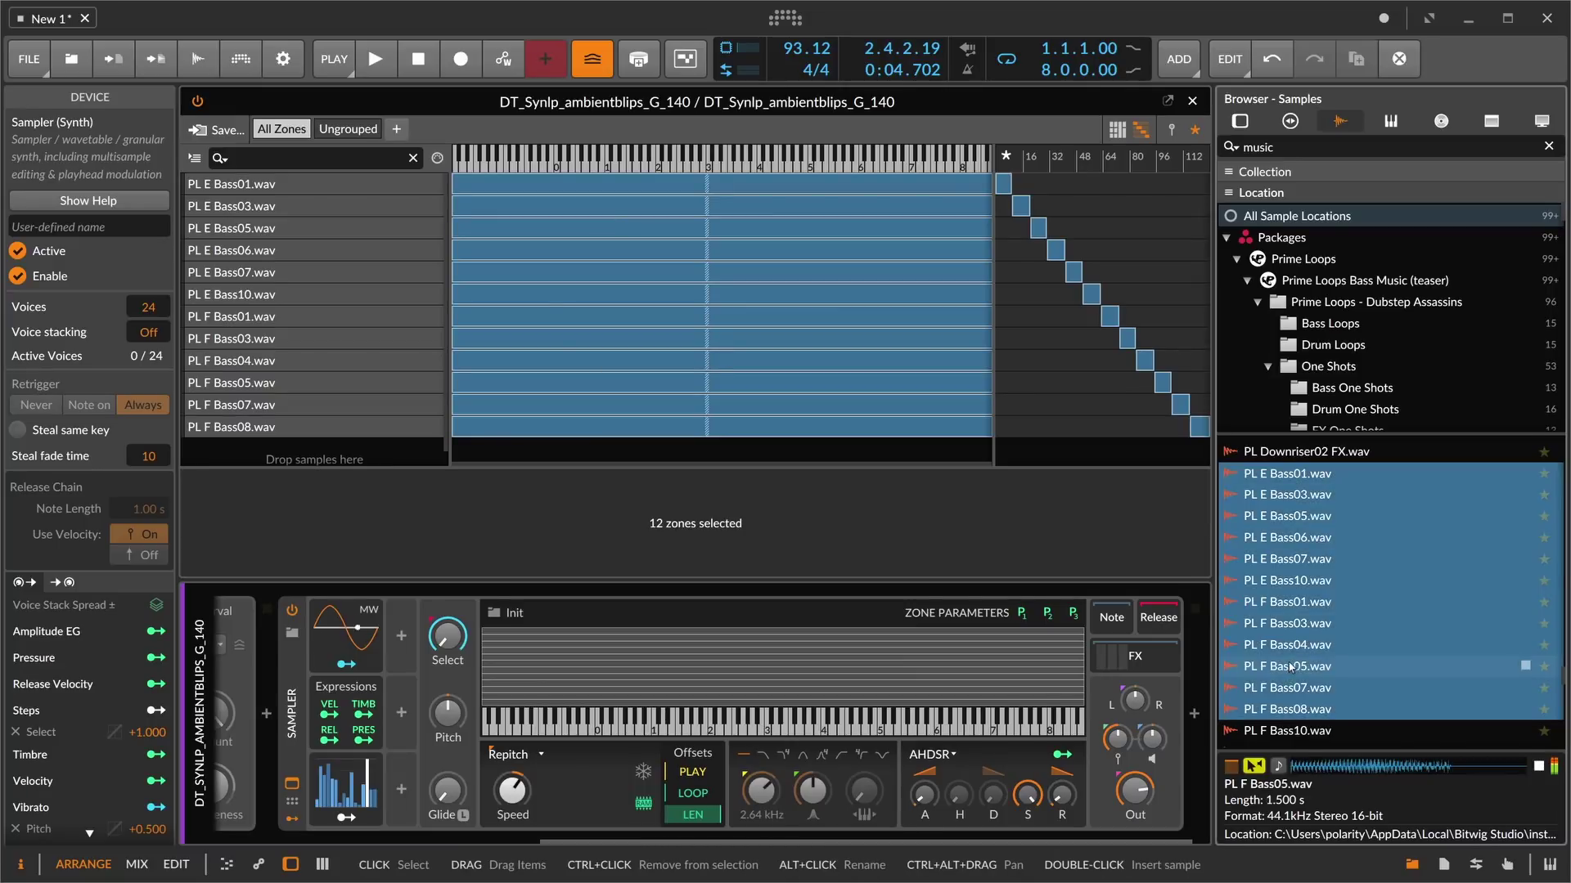
pyautogui.click(1292, 580)
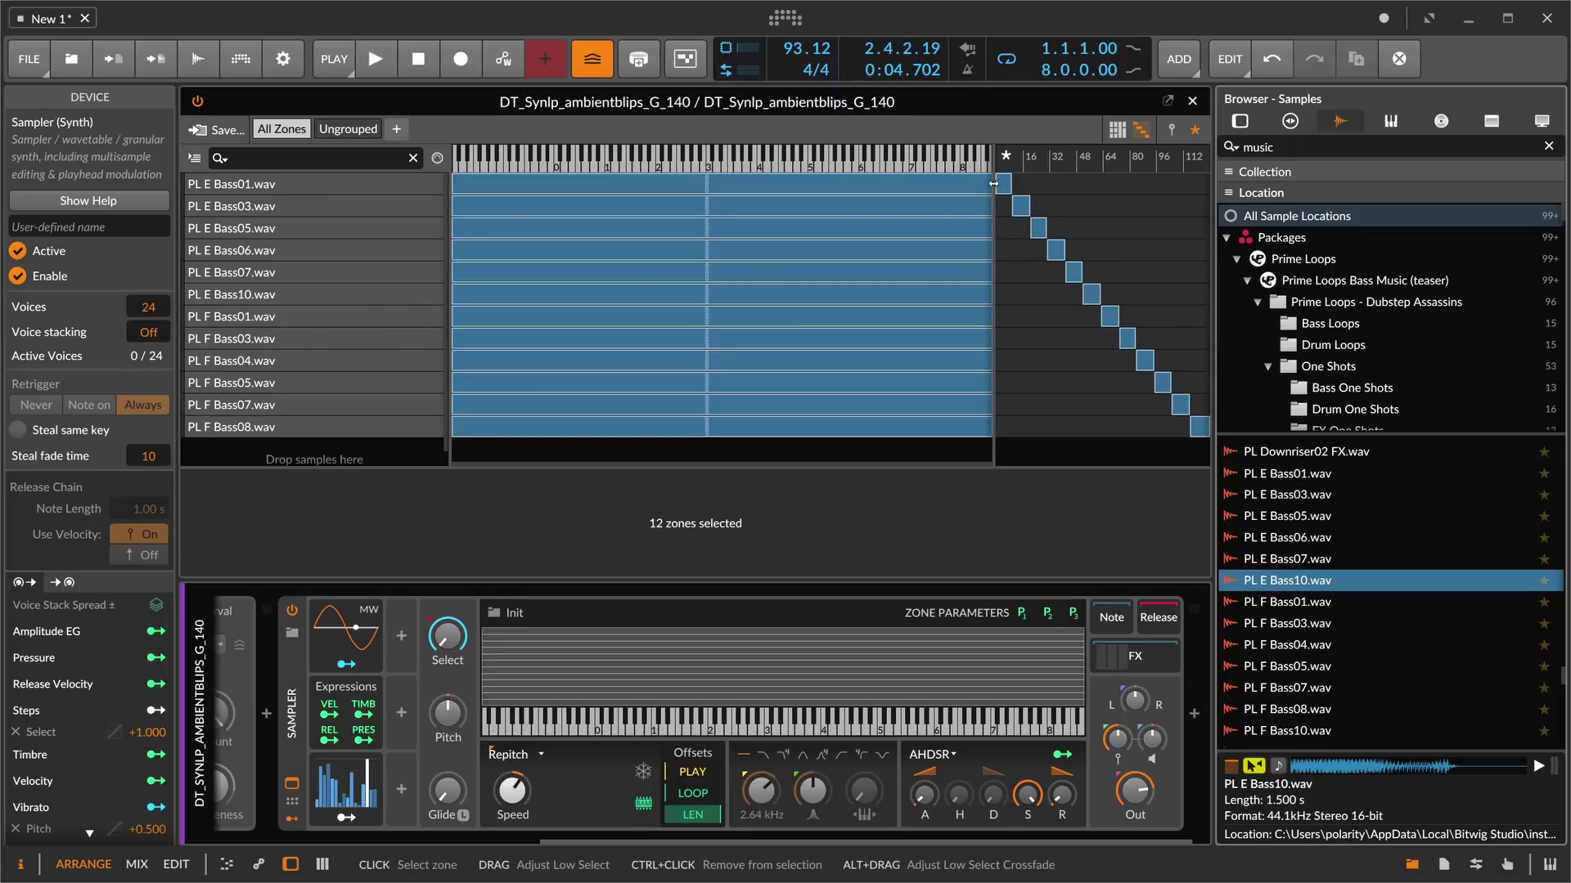
# - Select all bass sample zones and distribute their Select ranges equally
pyautogui.moveTo(810, 361); pyautogui.dragTo(799, 426)
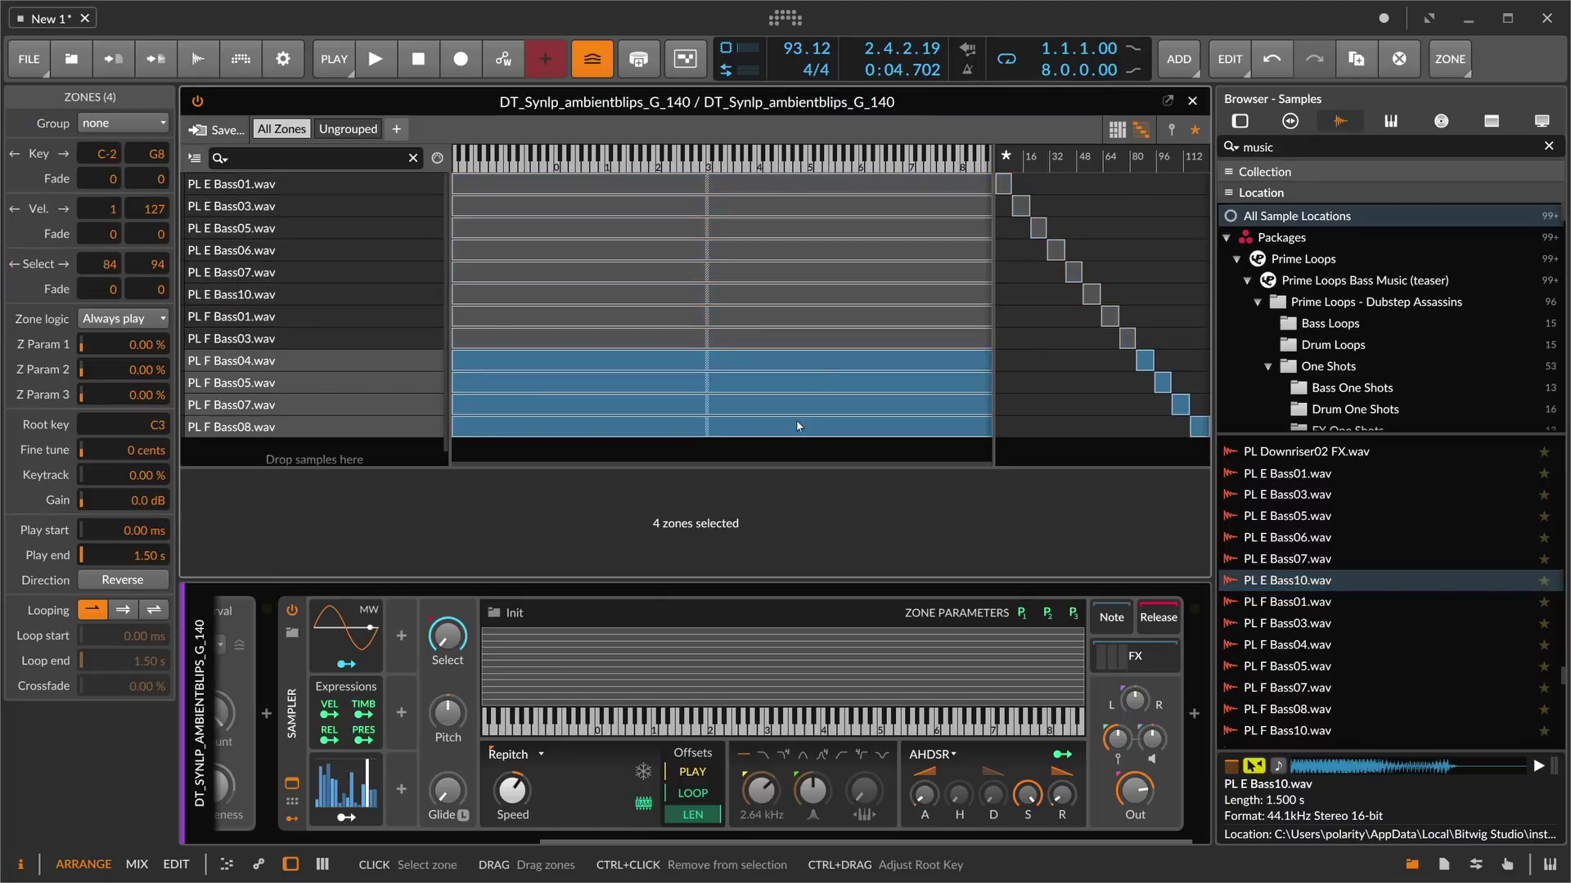
pyautogui.click(712, 286)
pyautogui.hotkey('ctrl', 'a')
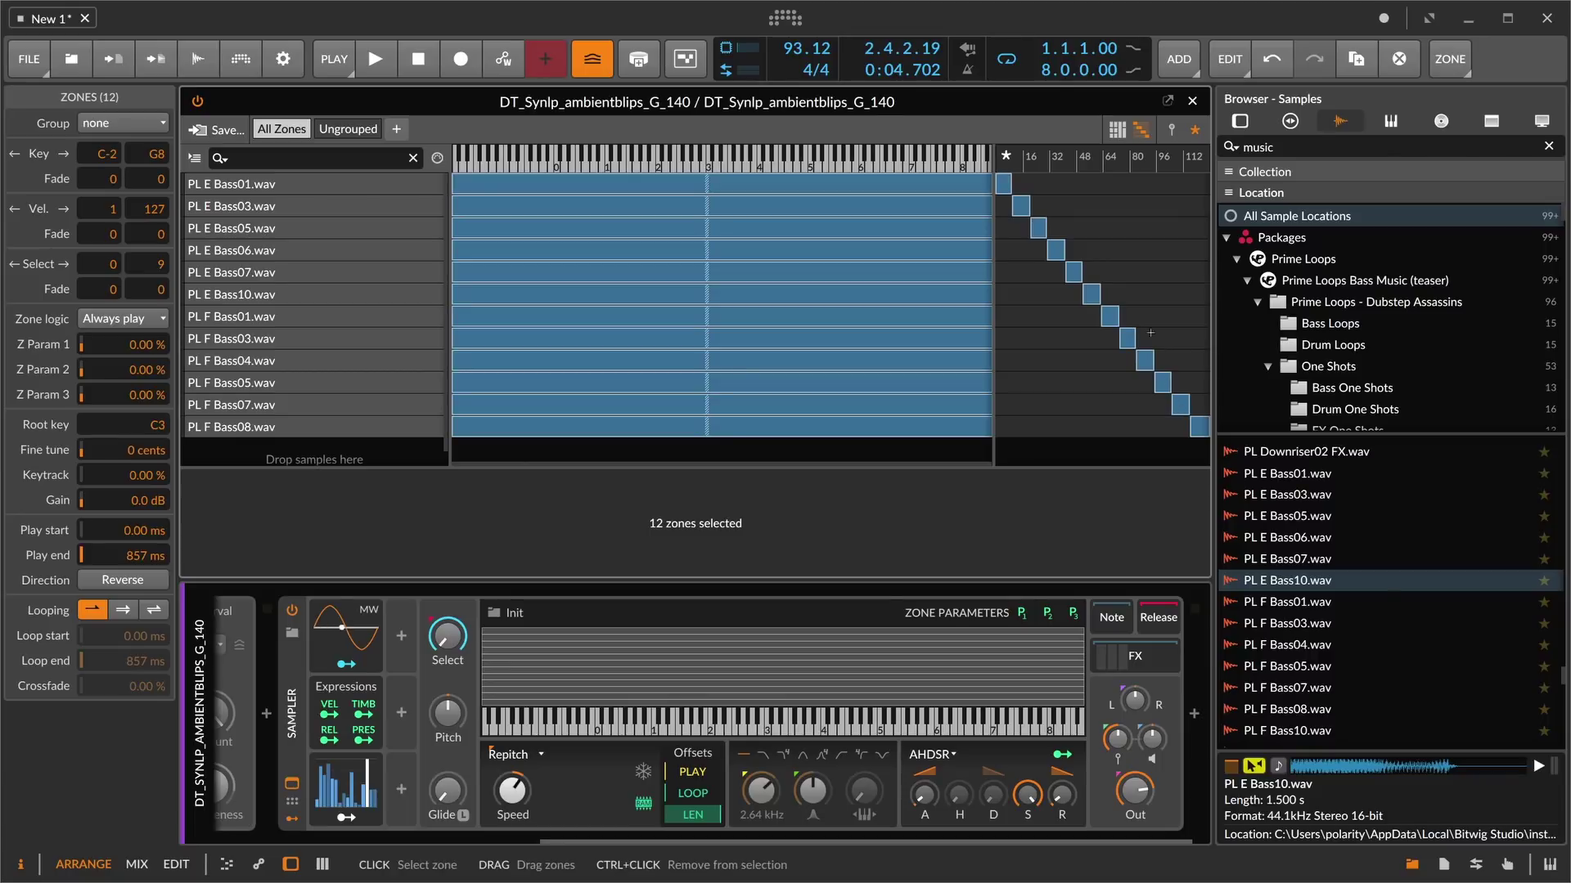
pyautogui.rightClick(1006, 186)
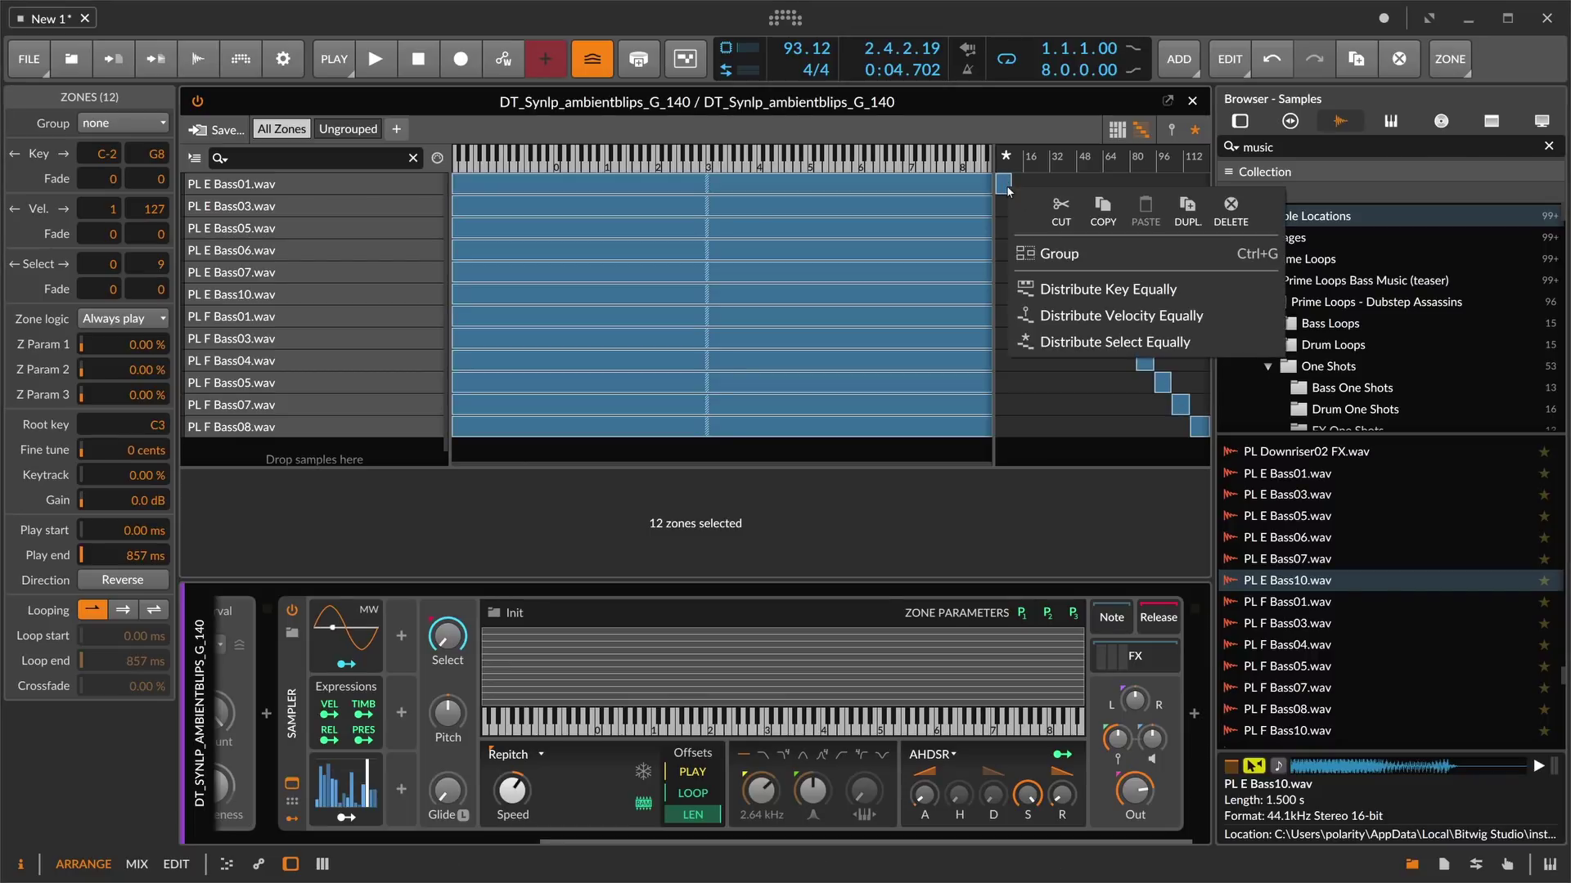
pyautogui.click(1134, 344)
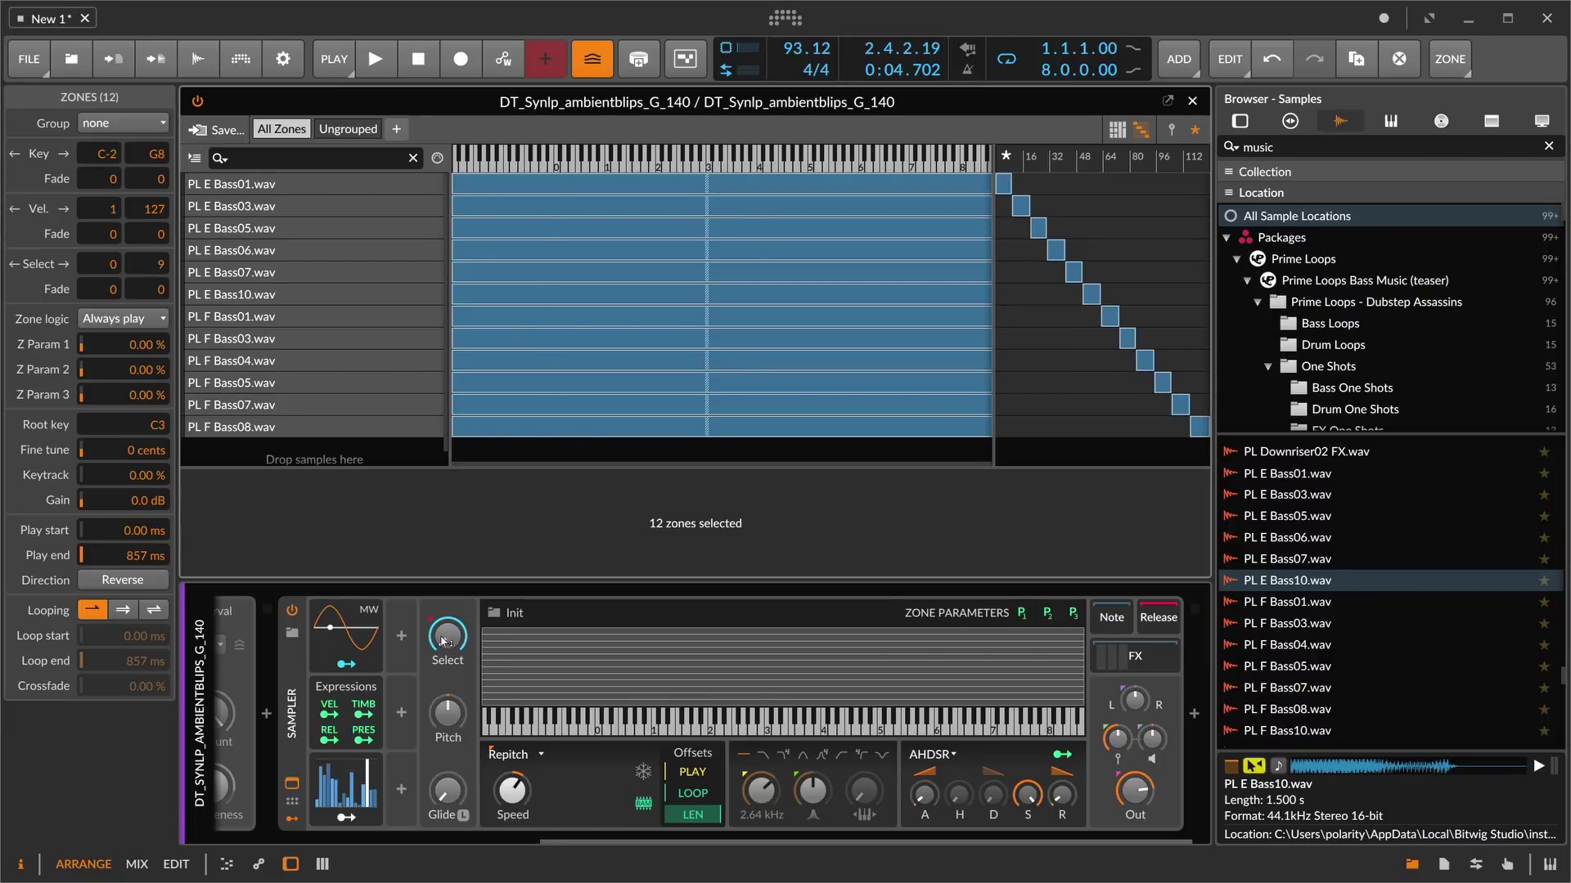
# - Randomize the 16 step values of the Sampler's Steps modulator and close the multisample editor
pyautogui.hscroll(-3, 499, 825)
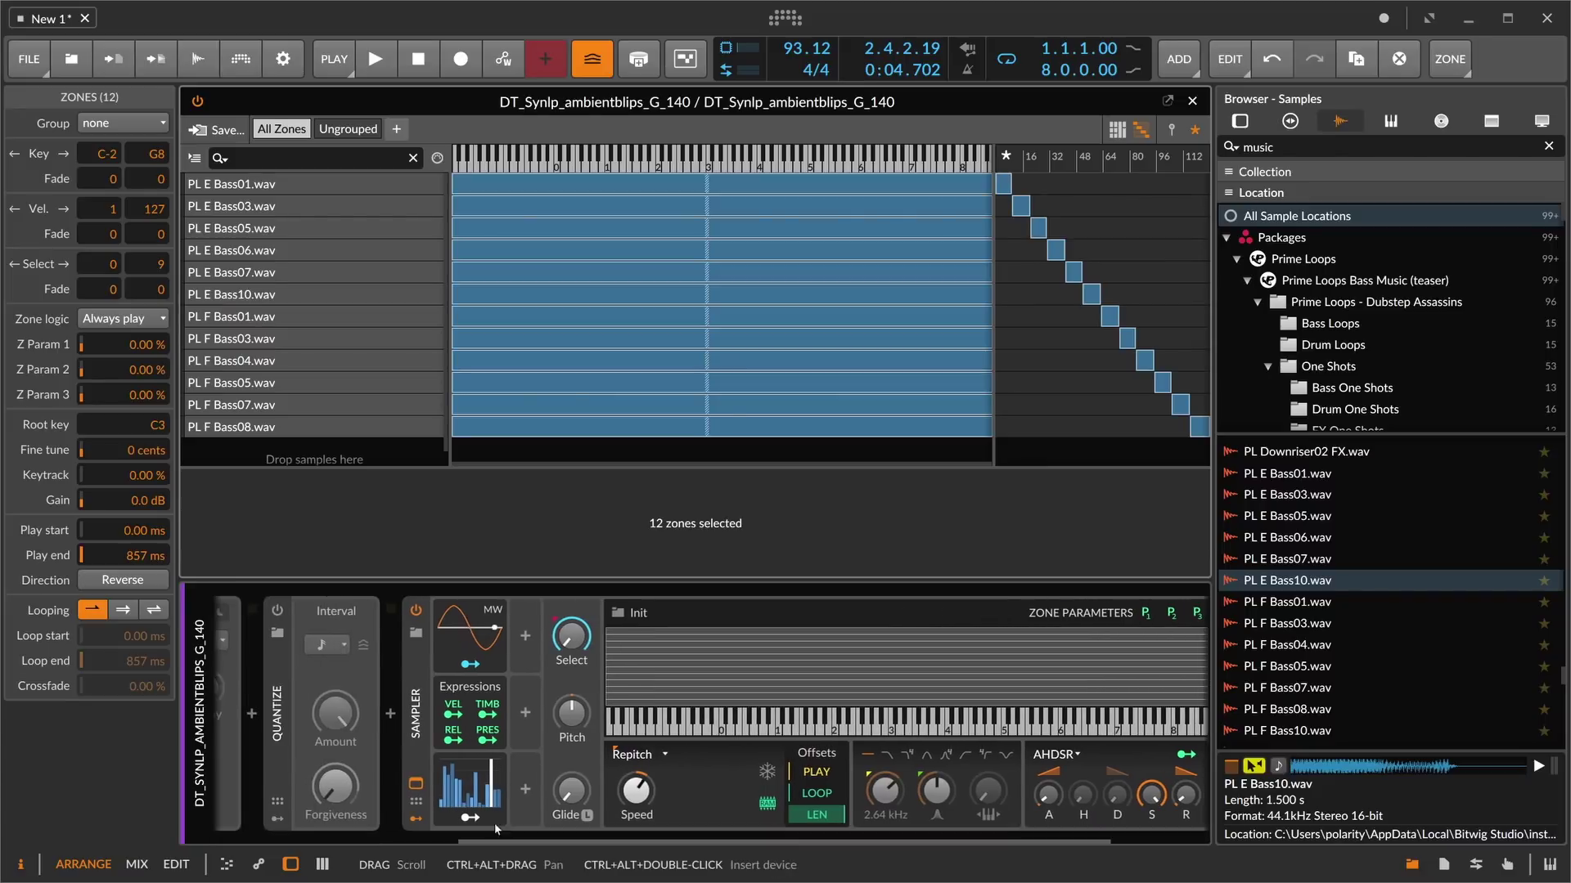
pyautogui.click(475, 788)
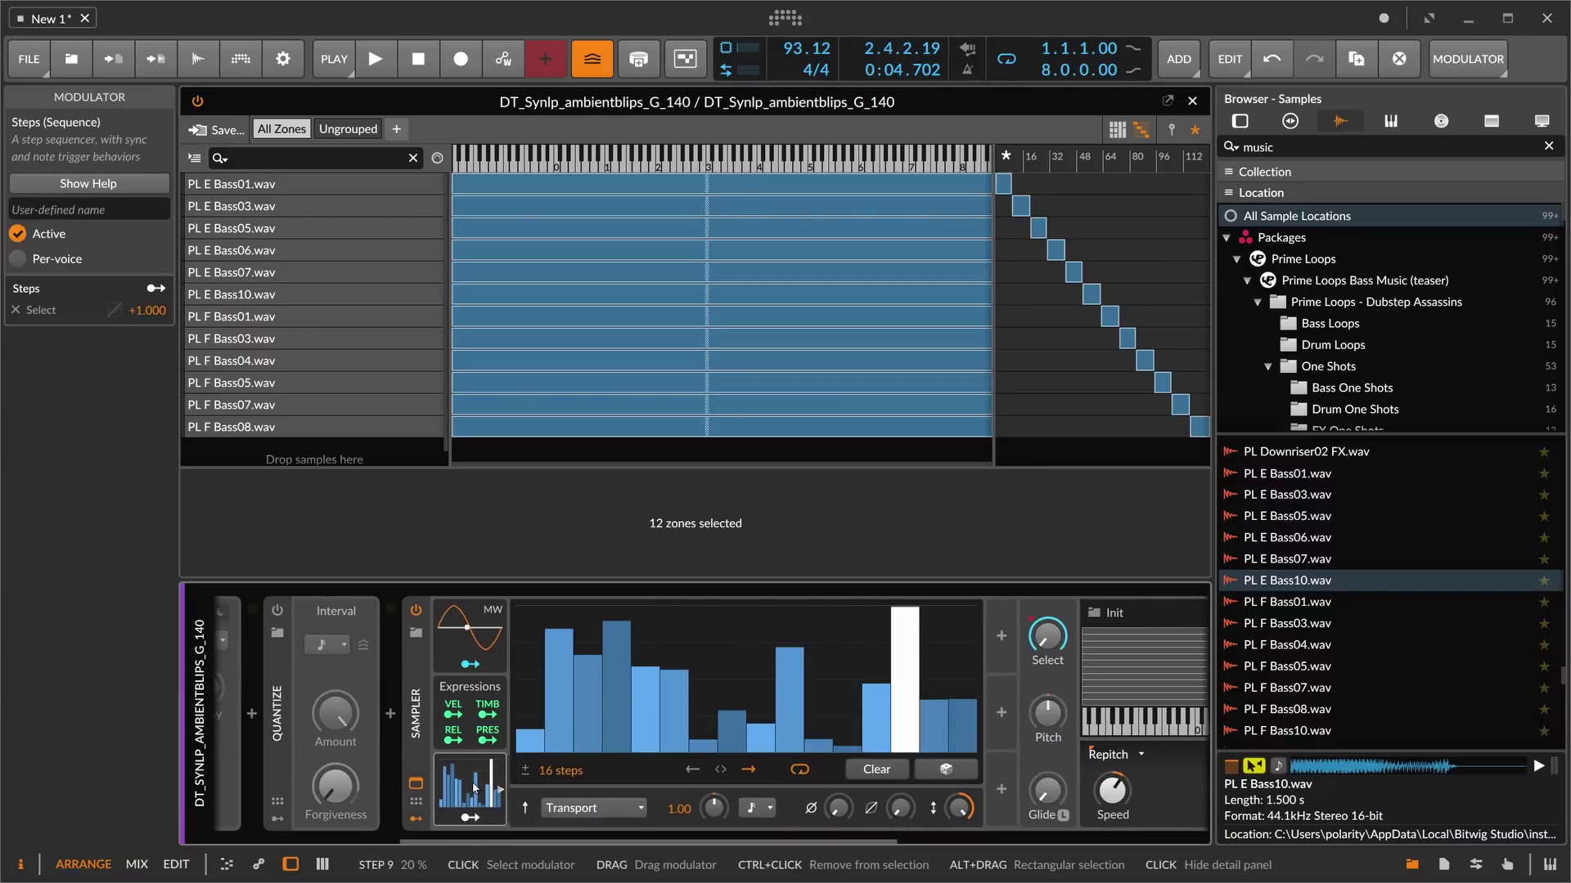
pyautogui.click(474, 783)
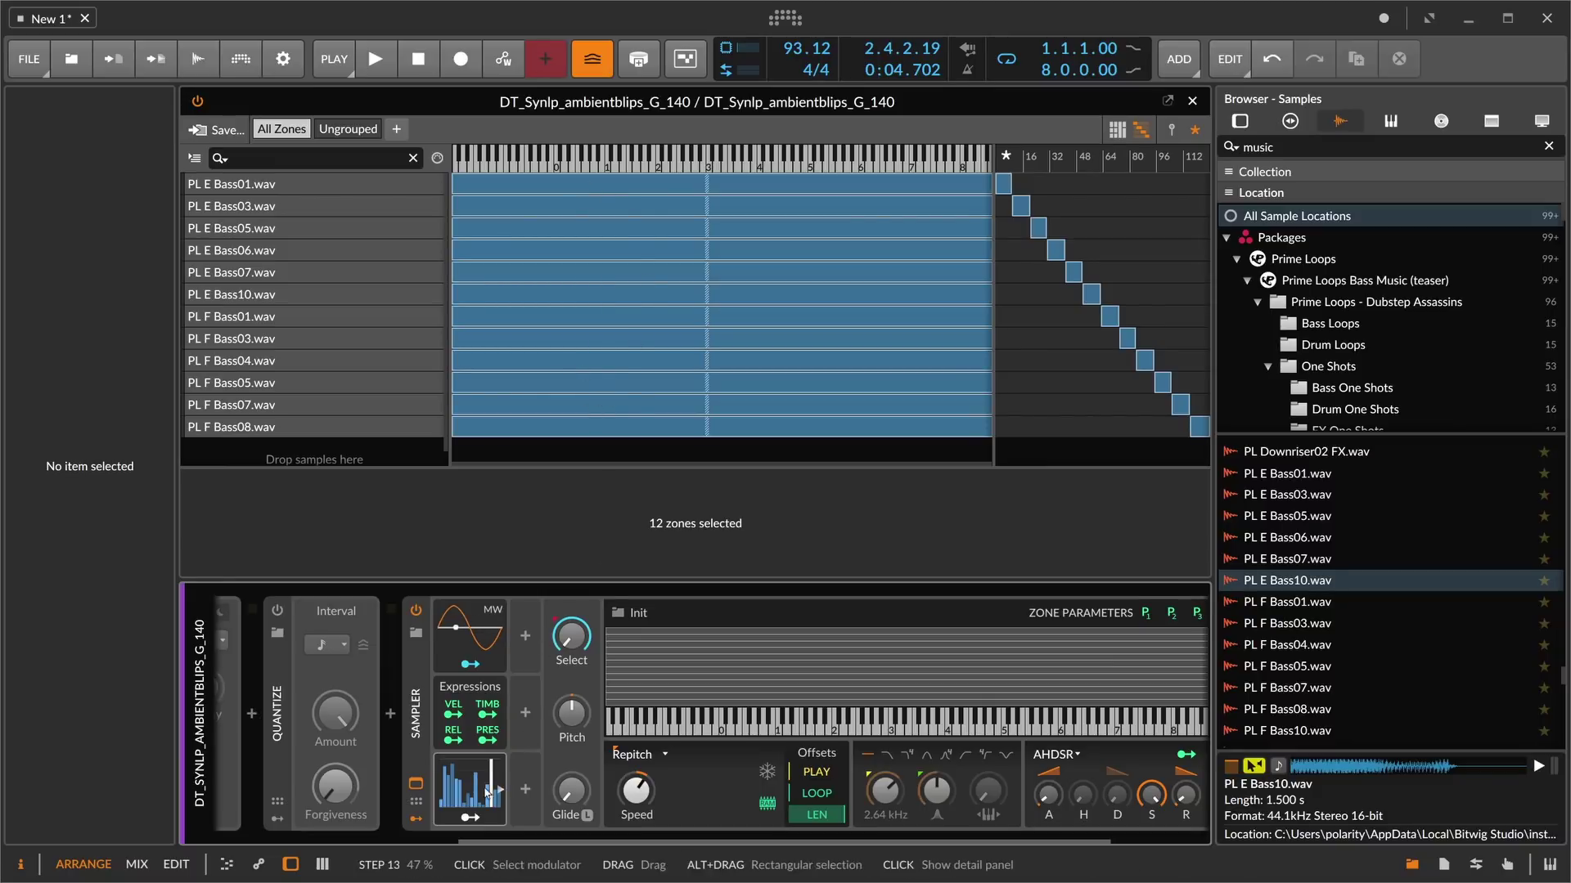
pyautogui.click(492, 757)
pyautogui.click(931, 770)
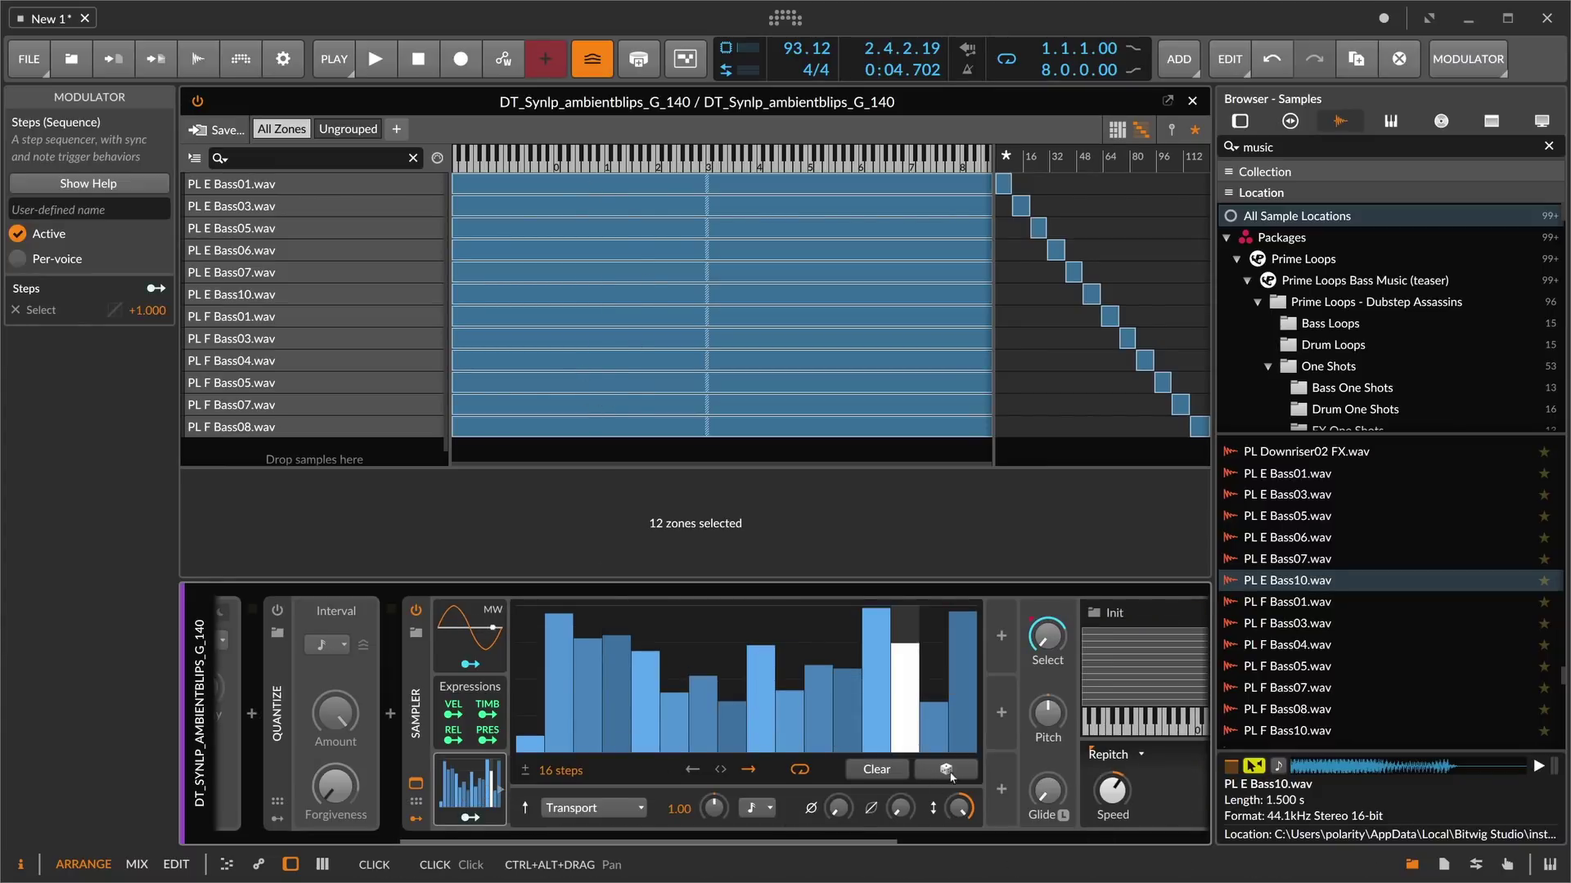
pyautogui.click(475, 792)
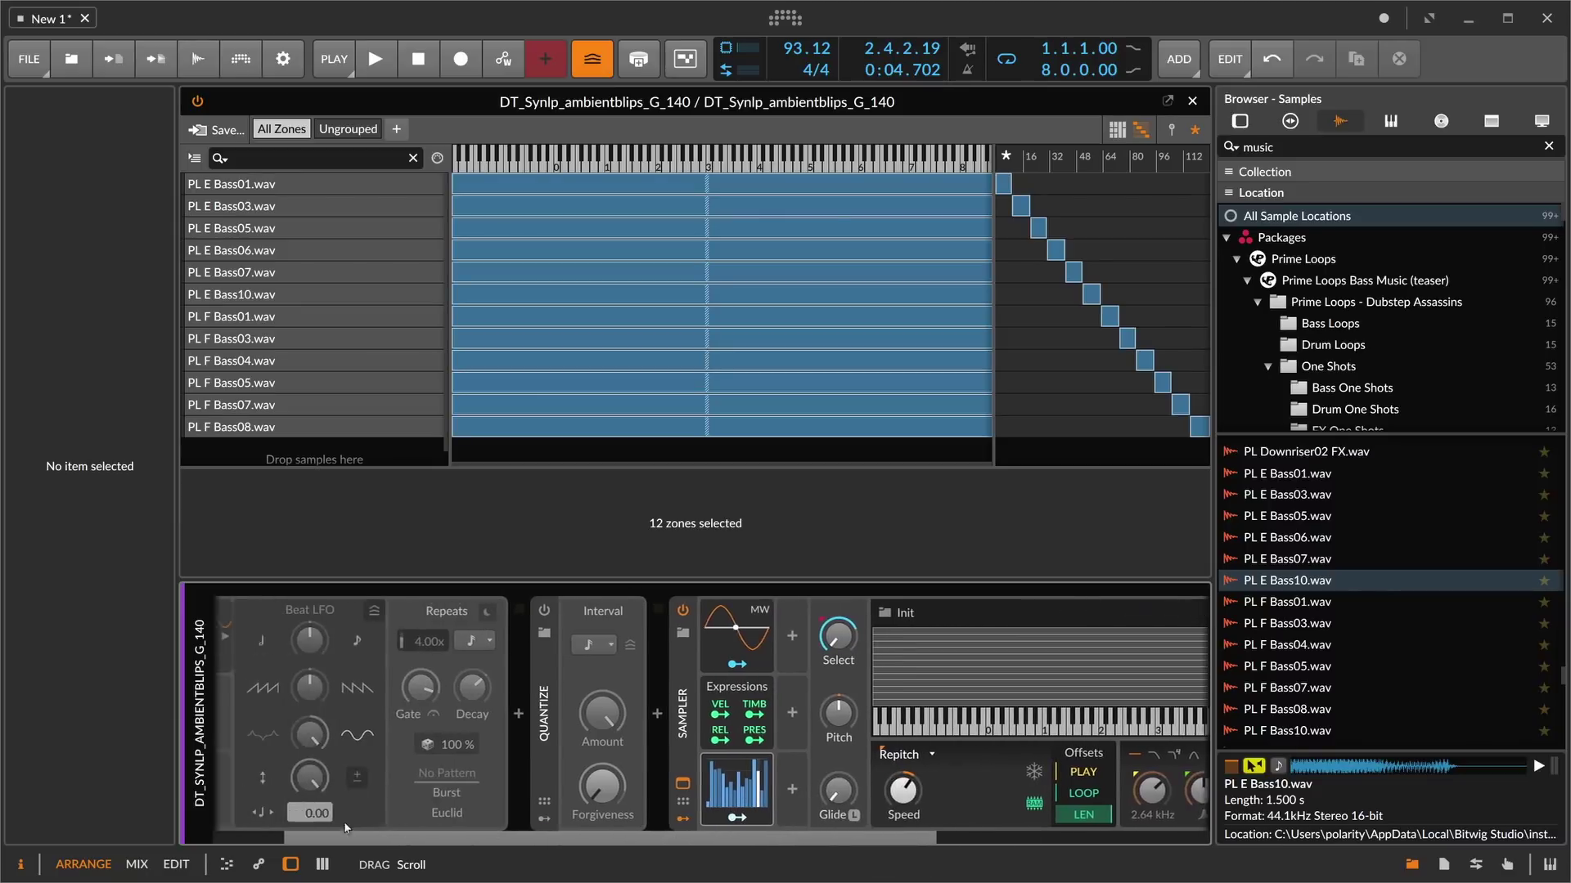
pyautogui.click(1193, 101)
# - View the notes in the sampler clip, return to the device chain and play the soloed clip
pyautogui.doubleClick(540, 151)
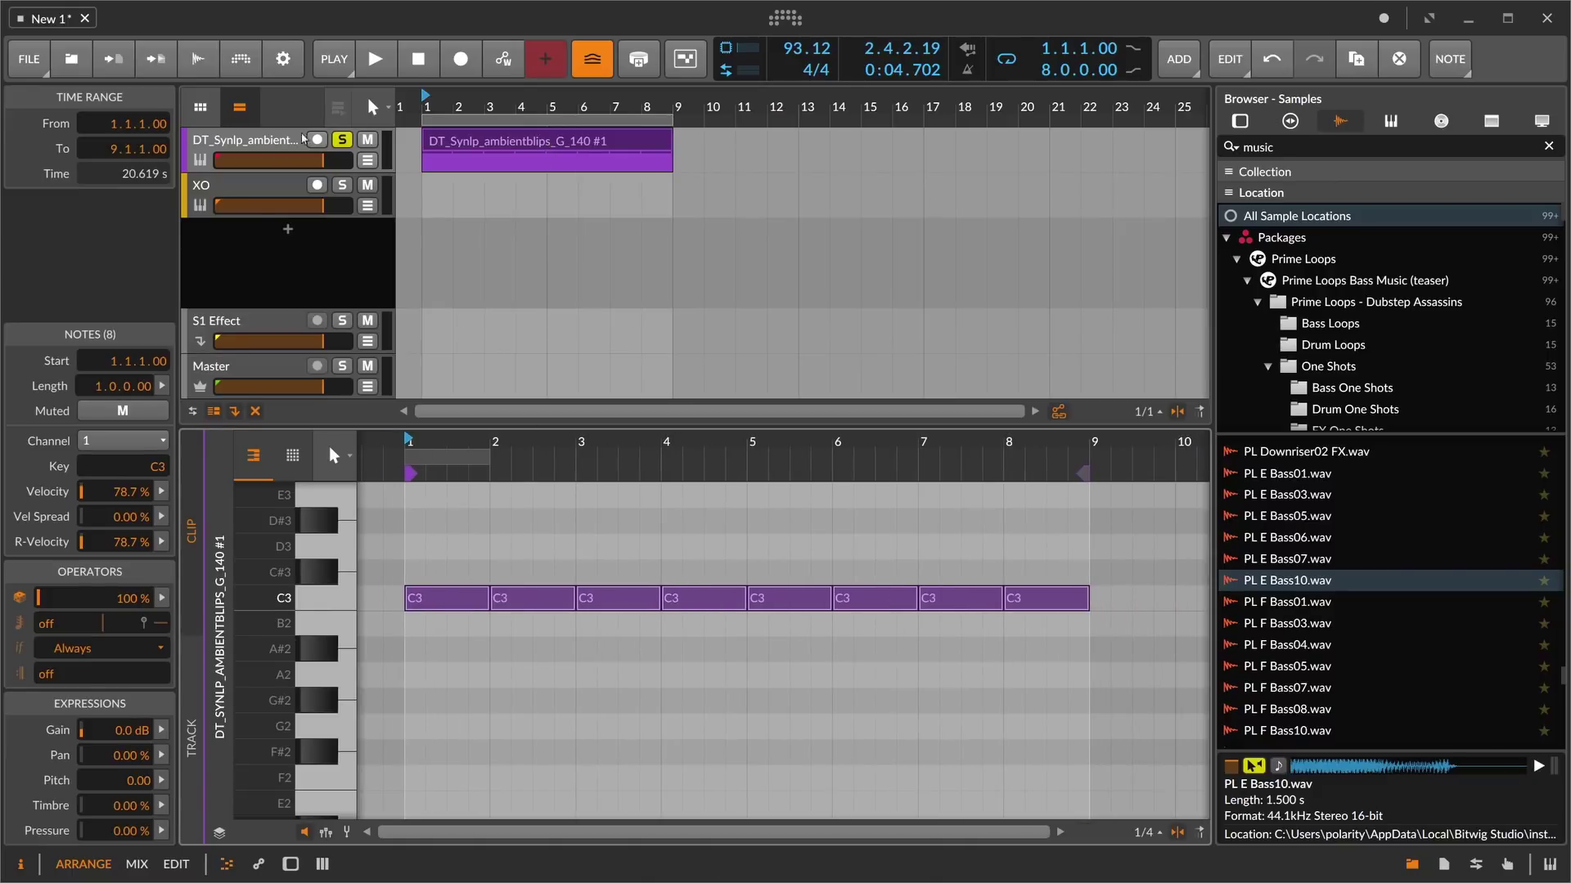
pyautogui.press('d')
pyautogui.scroll(-5, 738, 719)
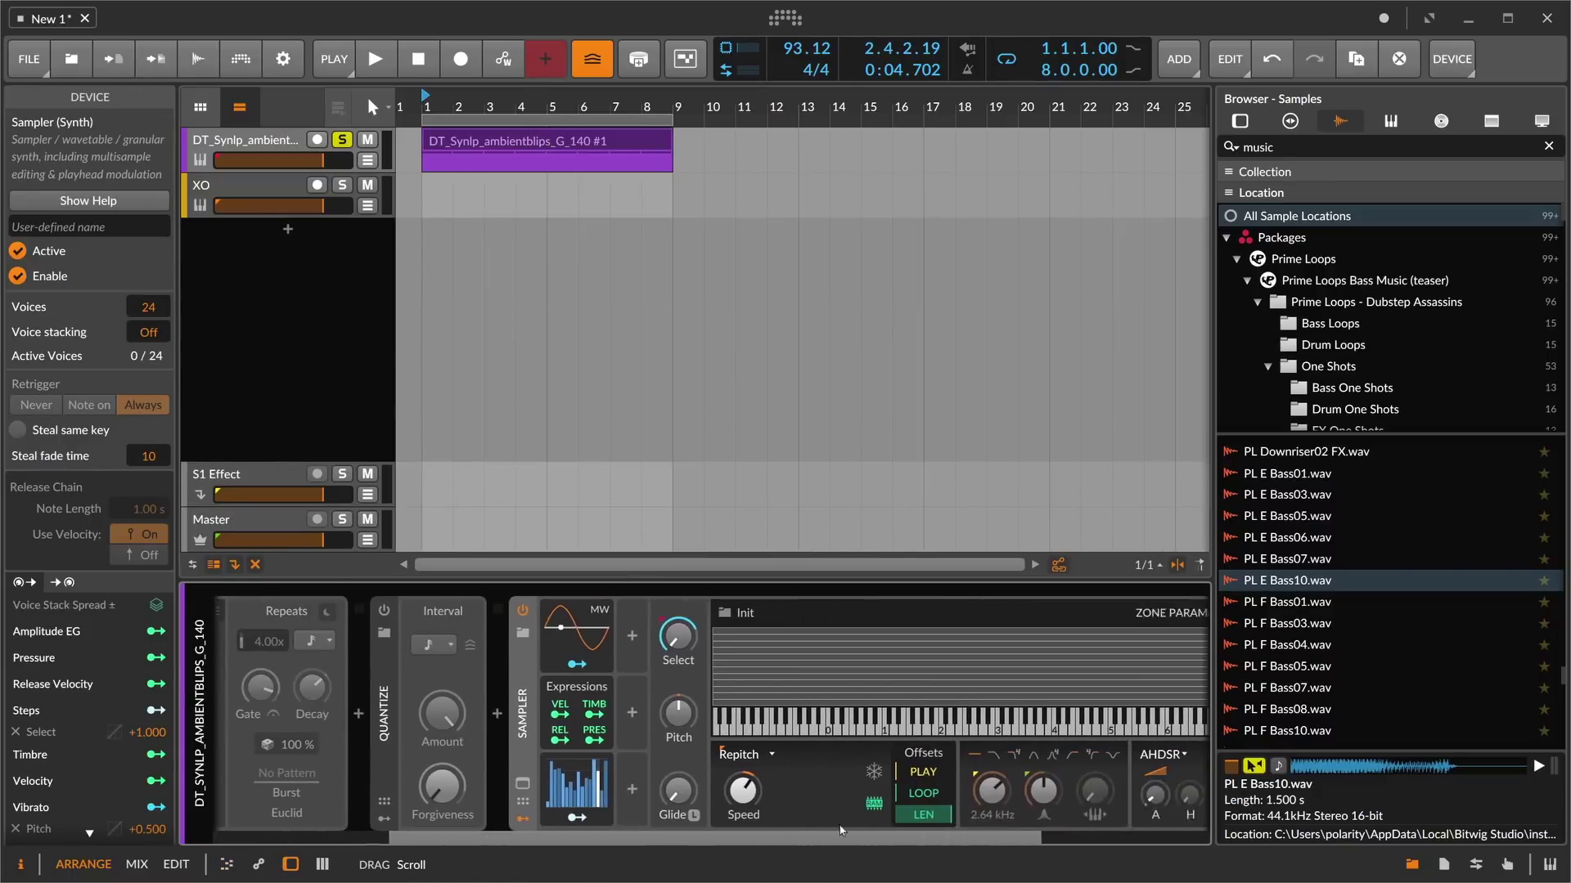
pyautogui.press('space')
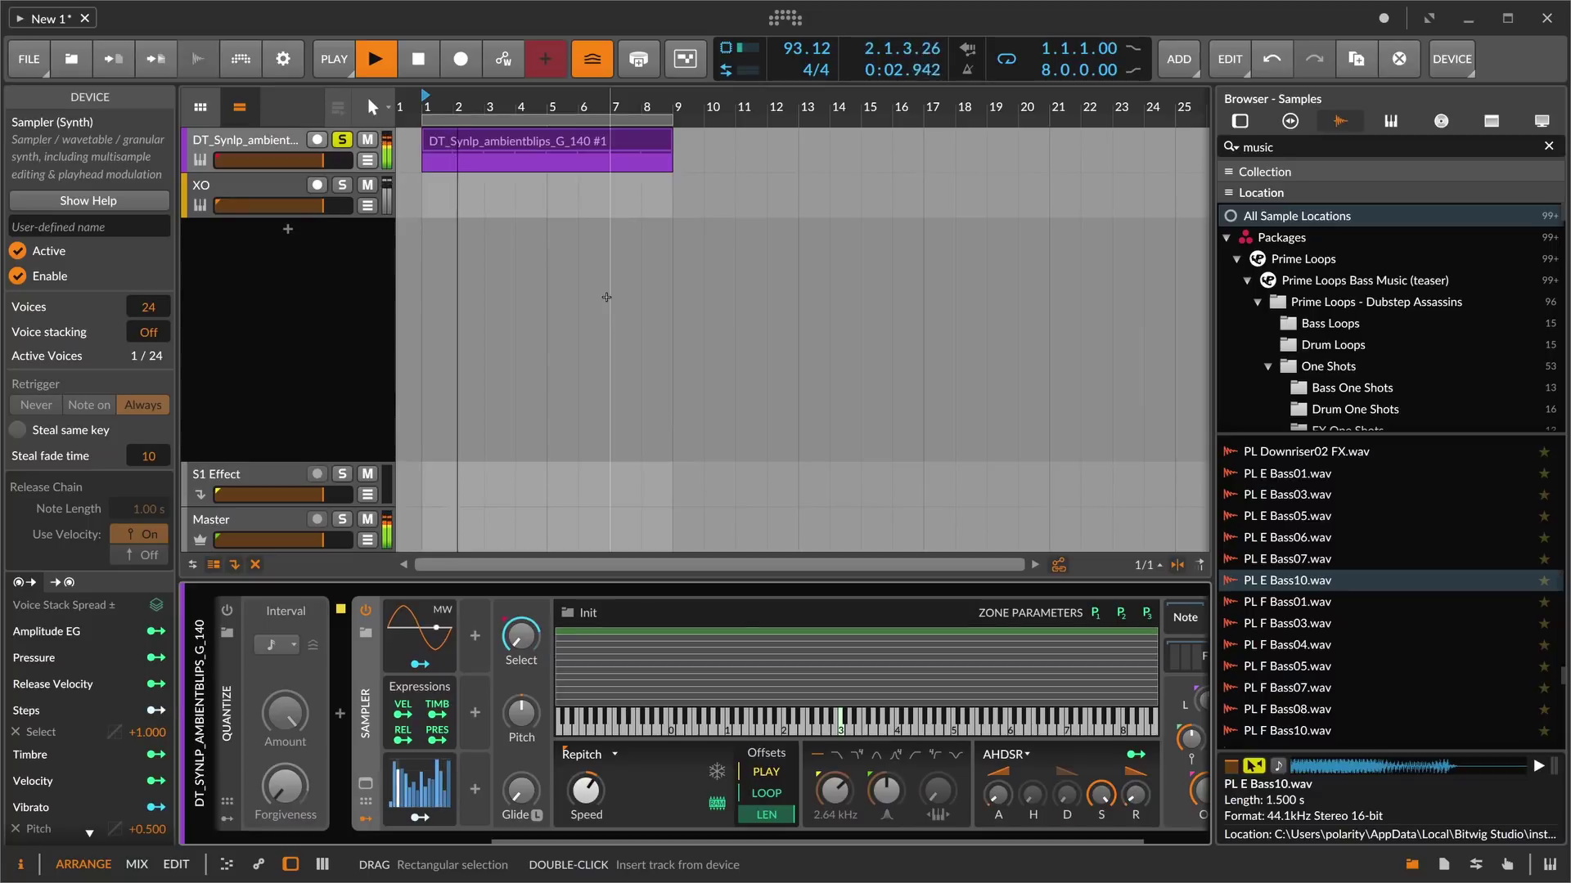
pyautogui.click(606, 297)
pyautogui.press('space')
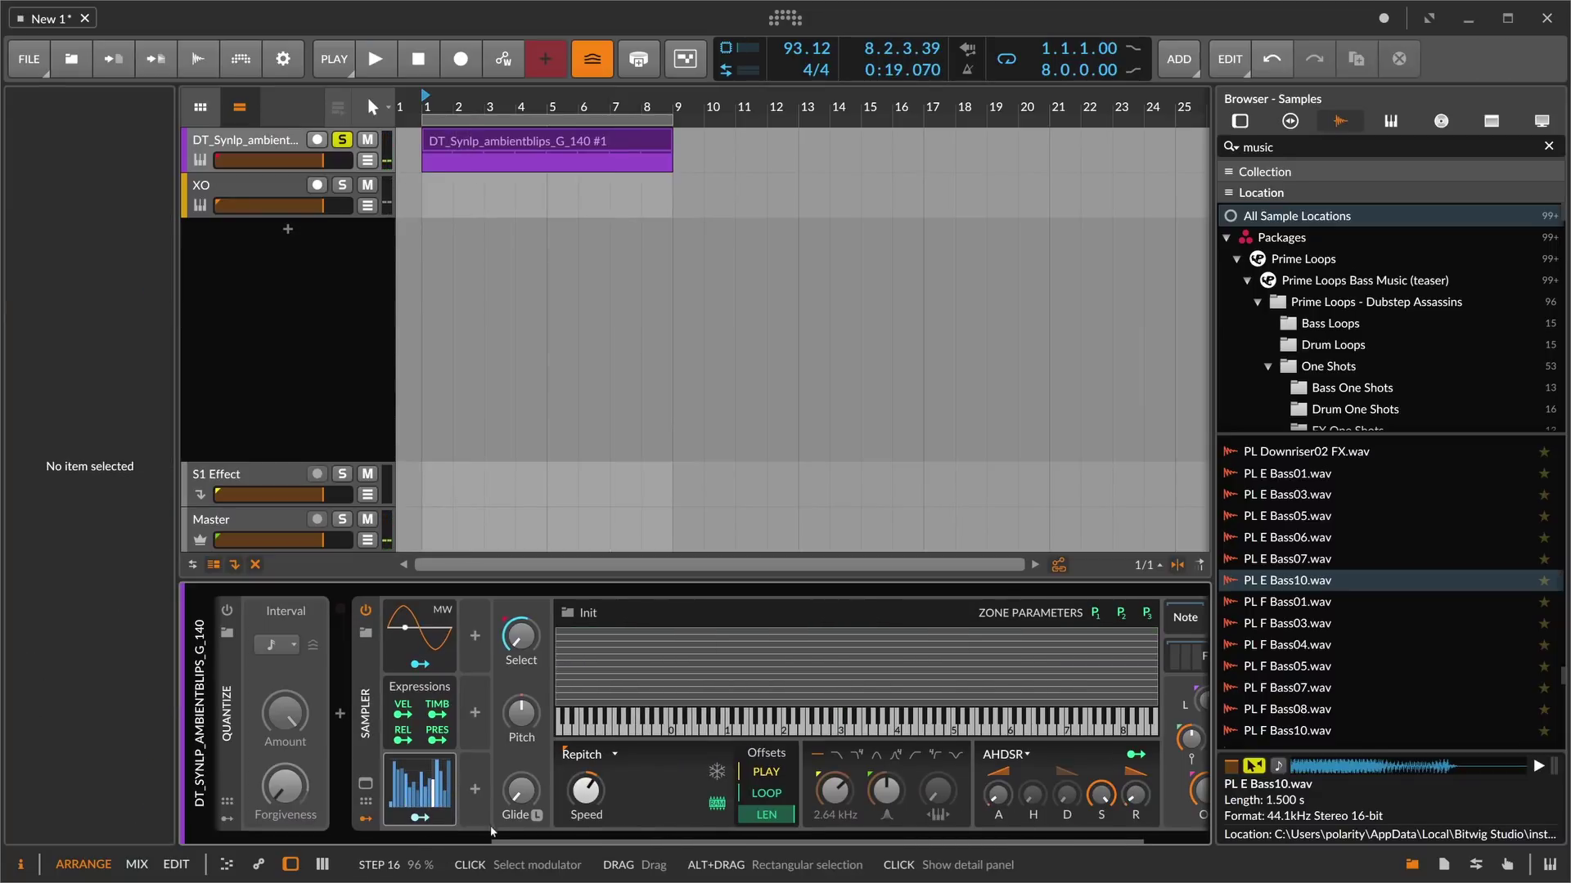
# - Check the Steps modulator's pattern and enable the Note Repeats device at the start of the chain
pyautogui.moveTo(527, 843); pyautogui.dragTo(488, 822)
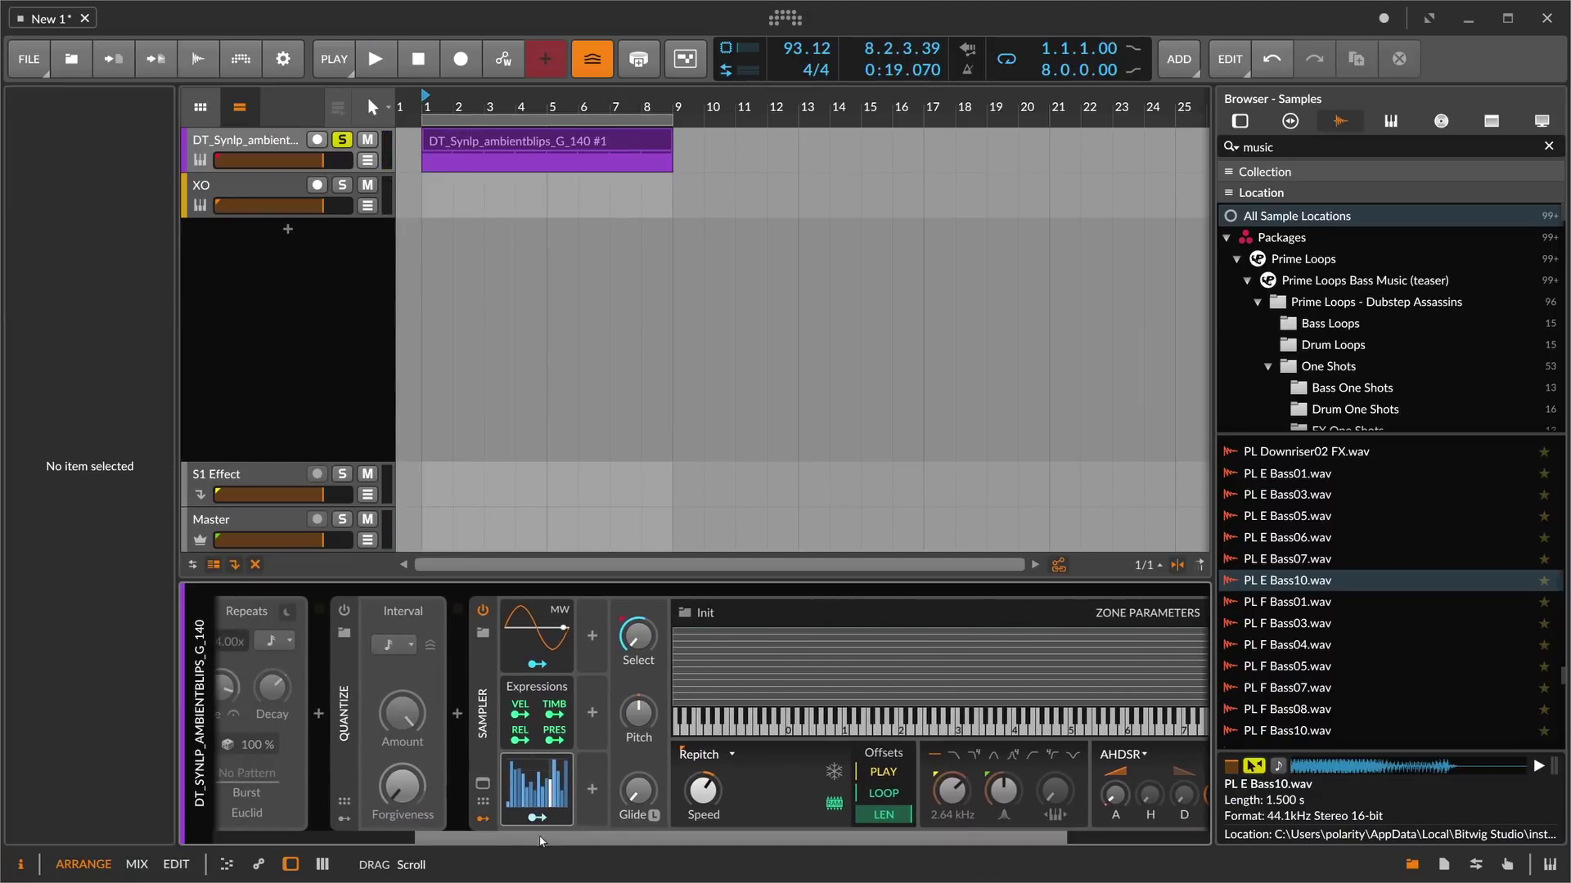
pyautogui.hscroll(-2, 564, 794)
pyautogui.click(604, 781)
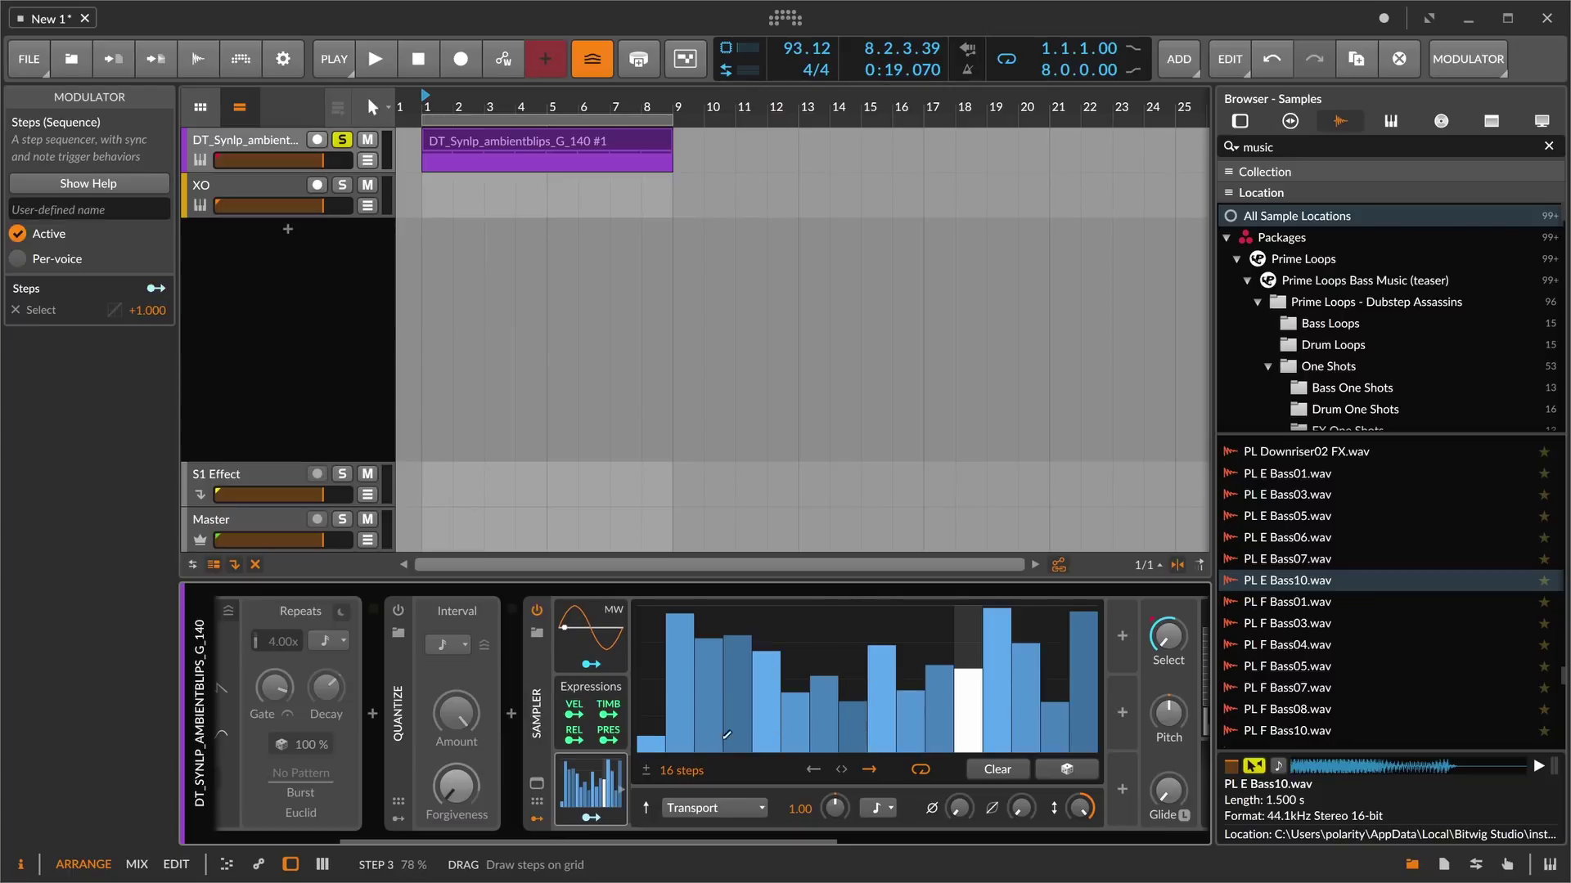
pyautogui.click(589, 789)
pyautogui.moveTo(439, 839); pyautogui.dragTo(400, 836)
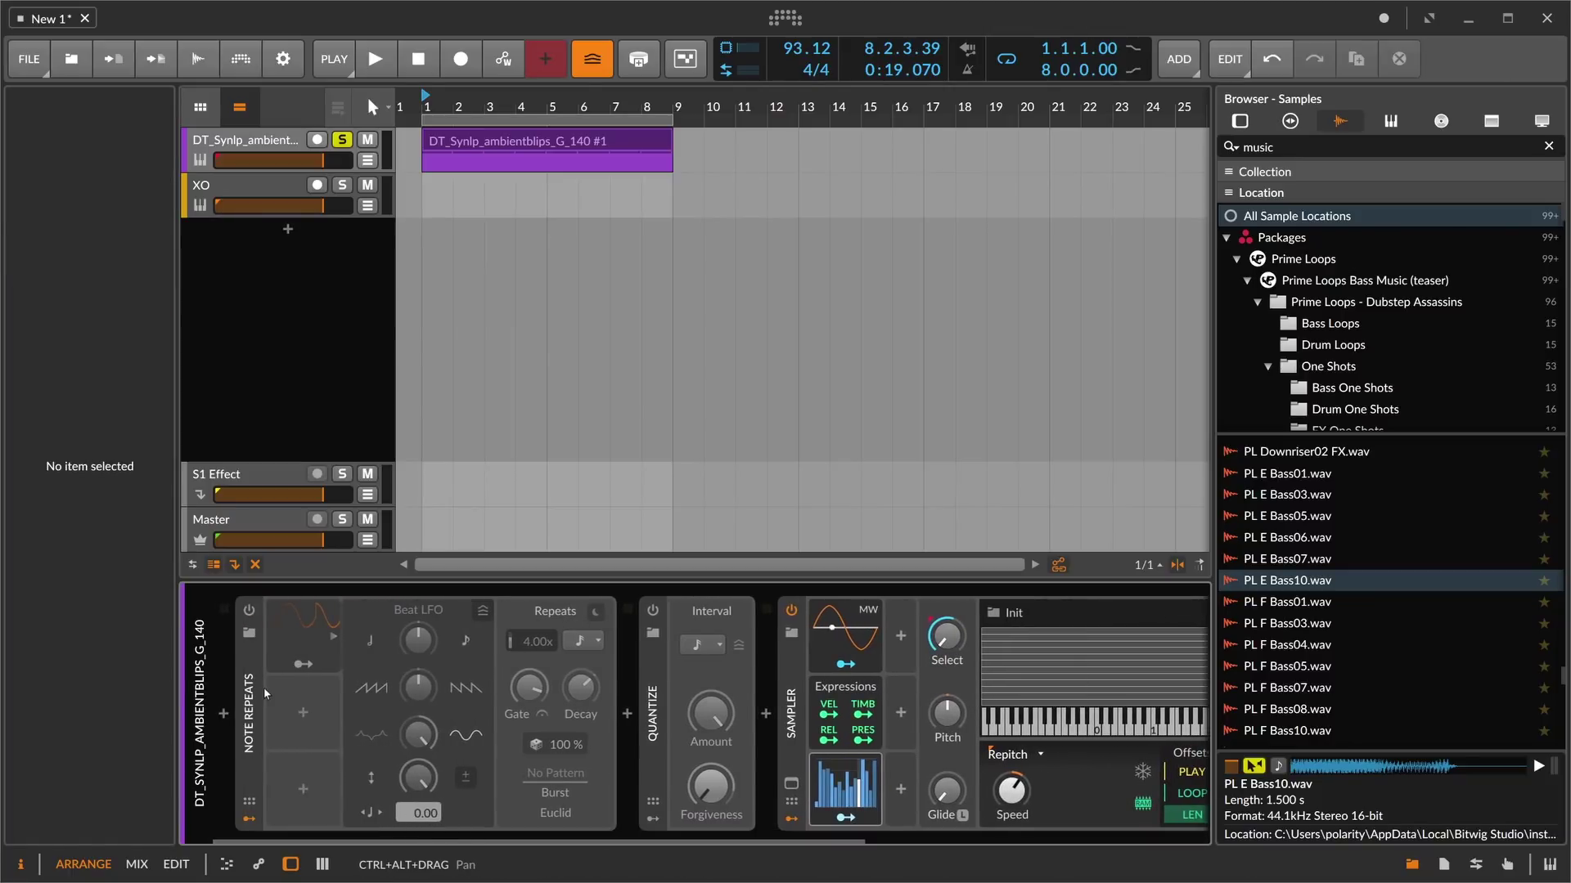
pyautogui.click(250, 612)
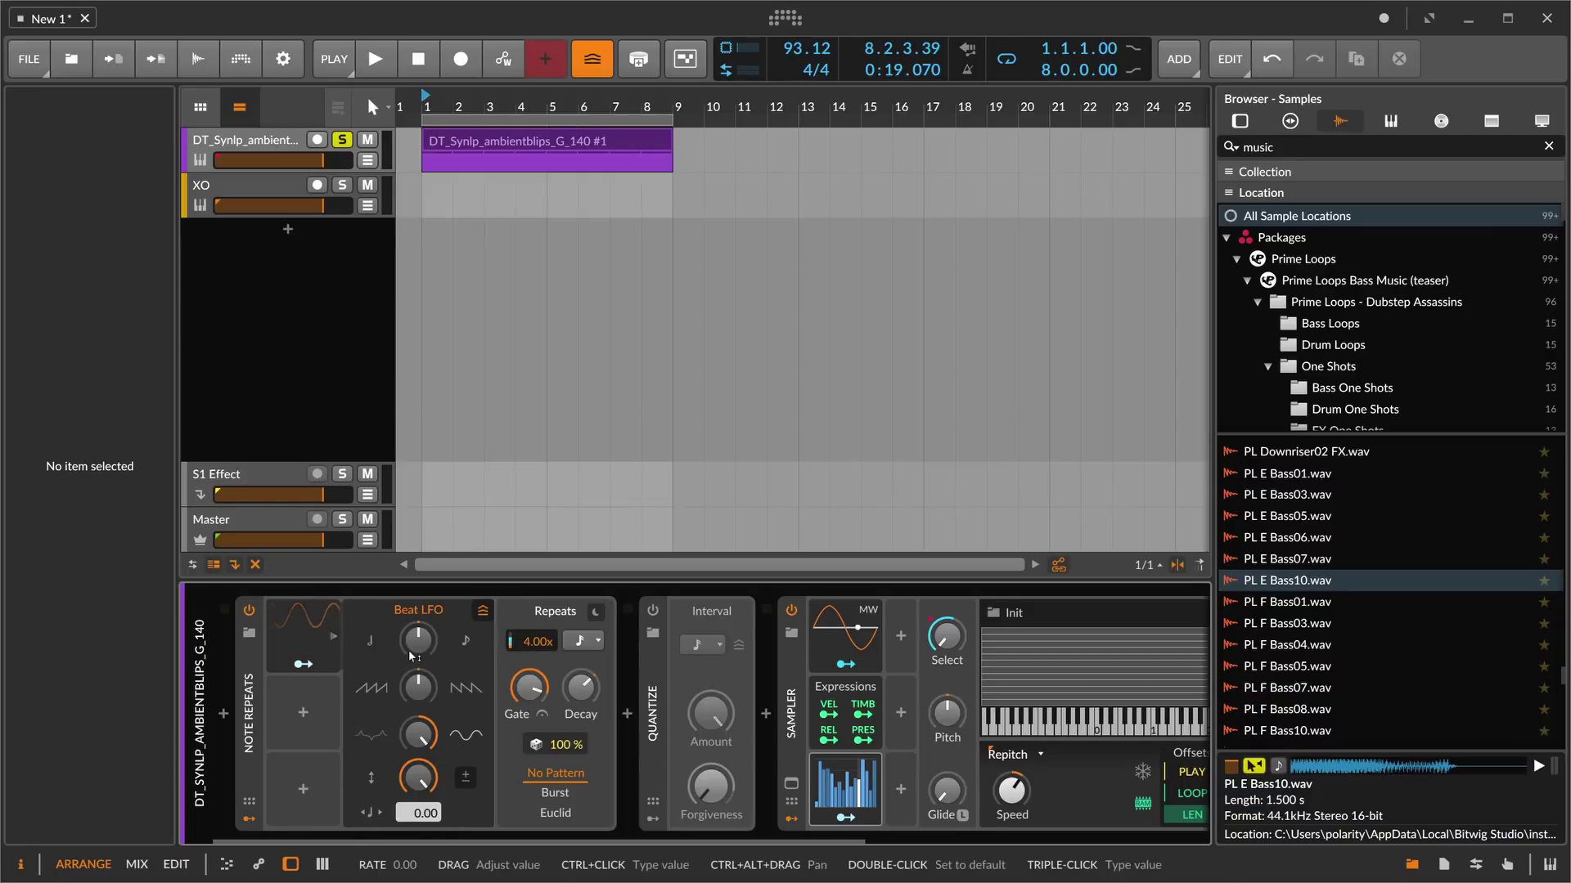
# - Set the Note Repeats' Beat LFO rate to about -1.15 during playback
pyautogui.press('space')
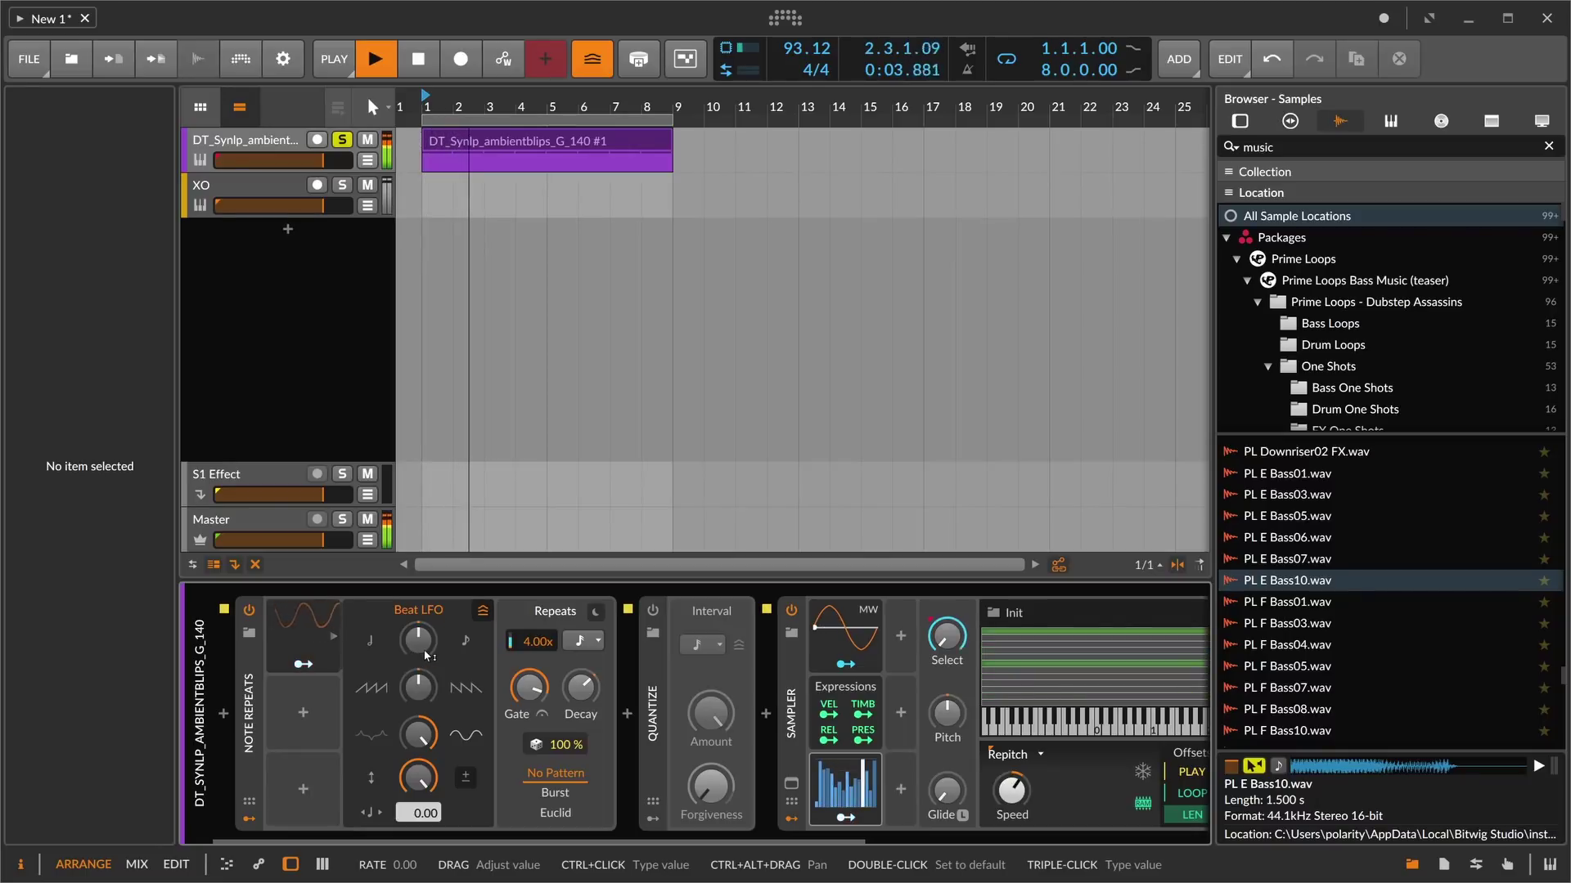
pyautogui.moveTo(419, 650)
pyautogui.mouseDown()
pyautogui.moveTo(419, 708)
pyautogui.moveTo(421, 644)
pyautogui.mouseUp()
pyautogui.press('space')
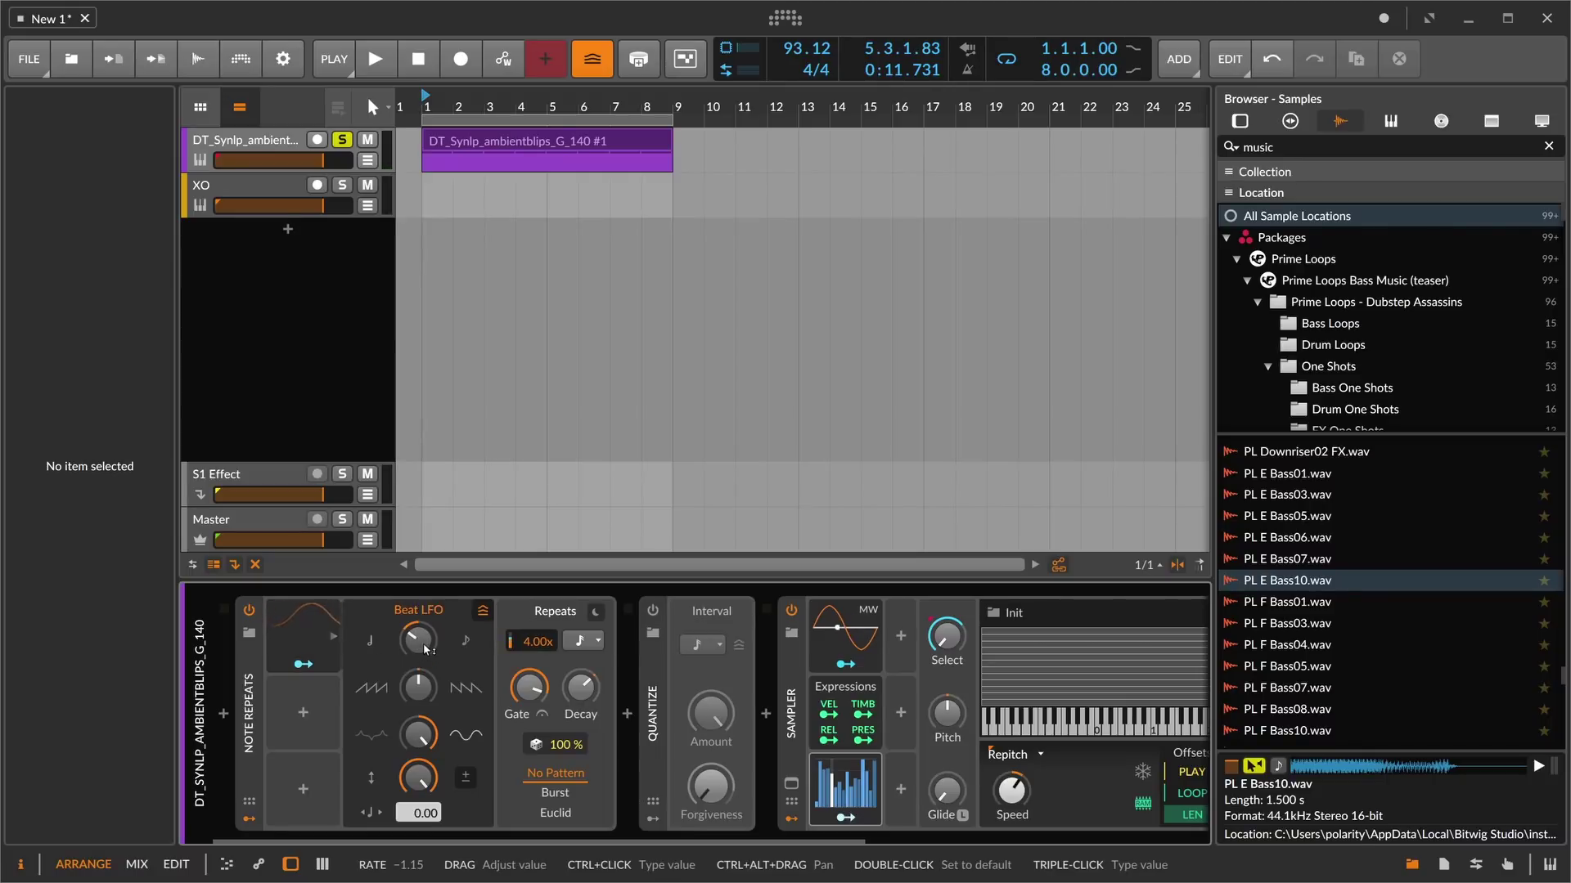
# - Enable the Quantize device after Note Repeats and play the bass together with the XO drums
pyautogui.scroll(-1, 422, 645)
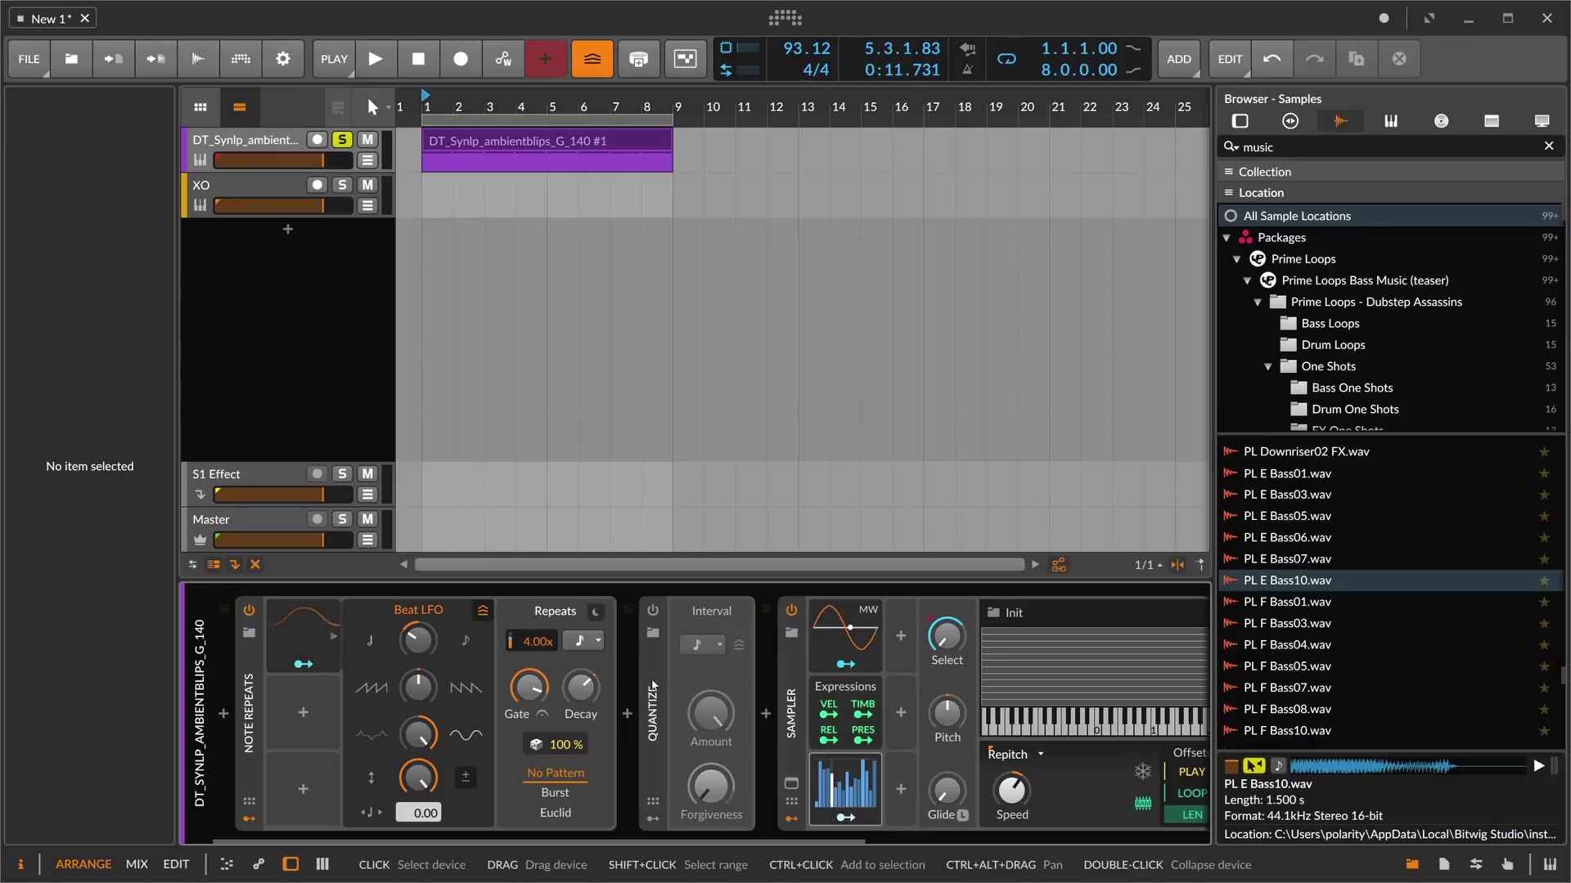
pyautogui.click(720, 651)
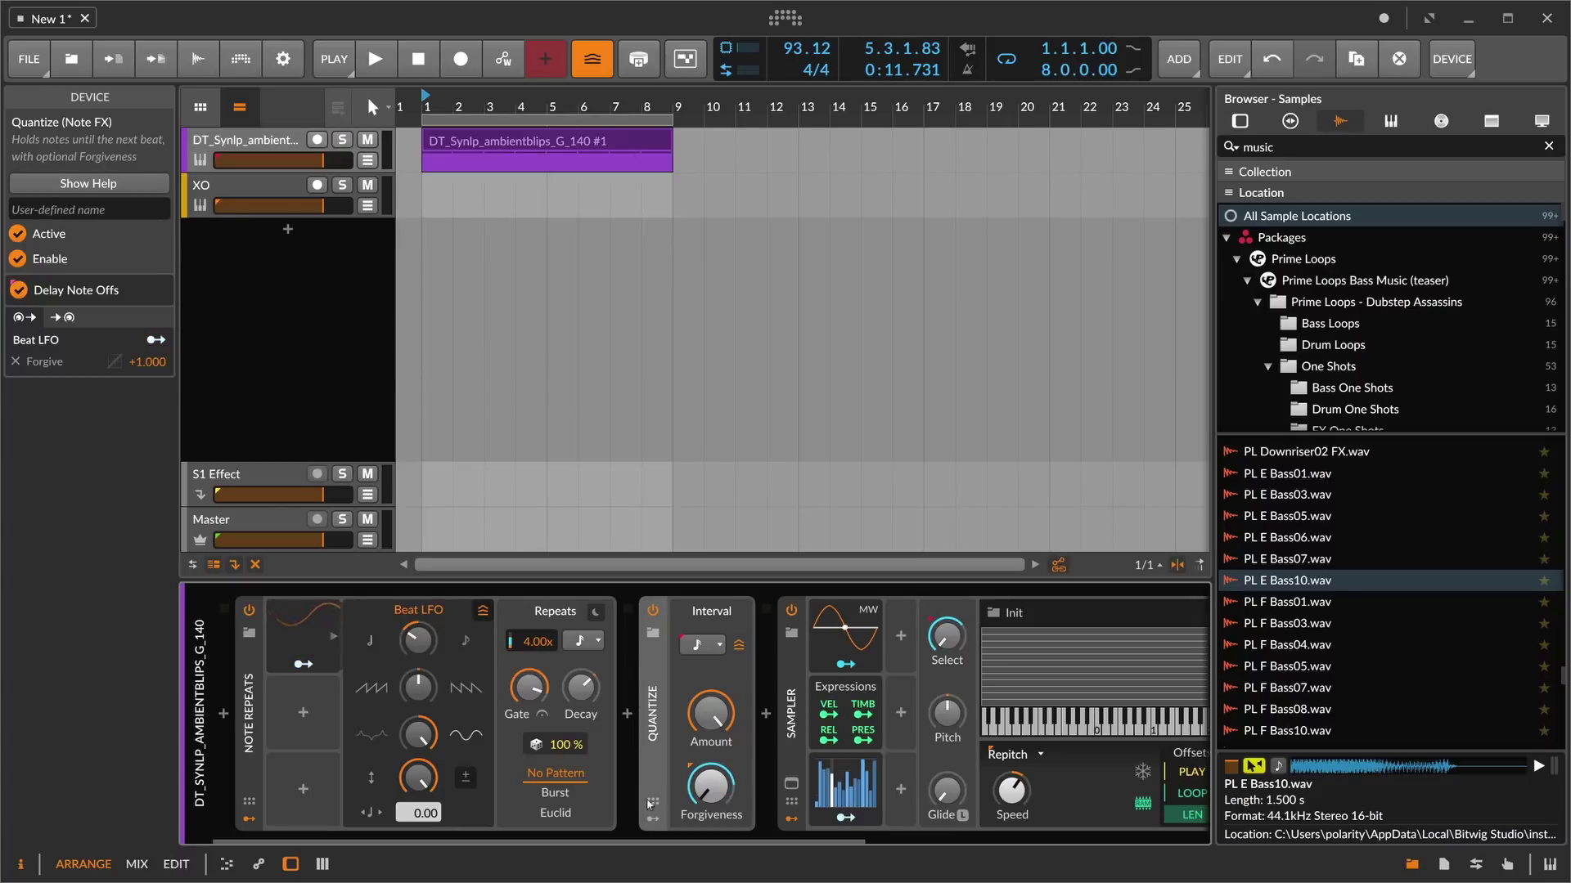
pyautogui.press('space')
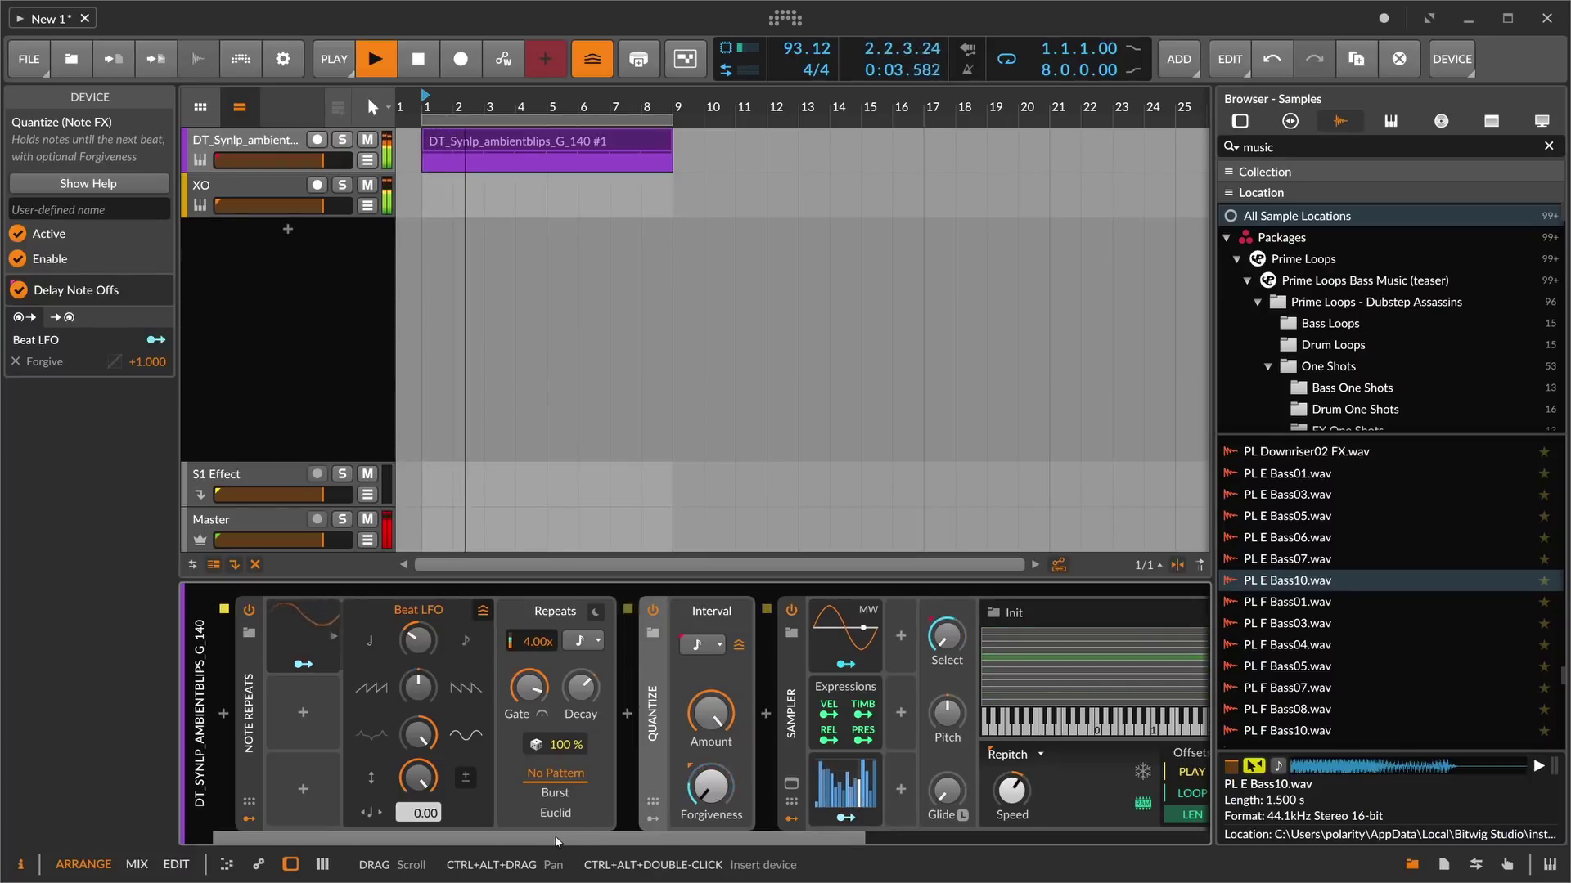
# - Show the Quantize device's modulators, lower the Note Repeats' Beat LFO rate slightly during playback, and stop the transport
pyautogui.click(652, 818)
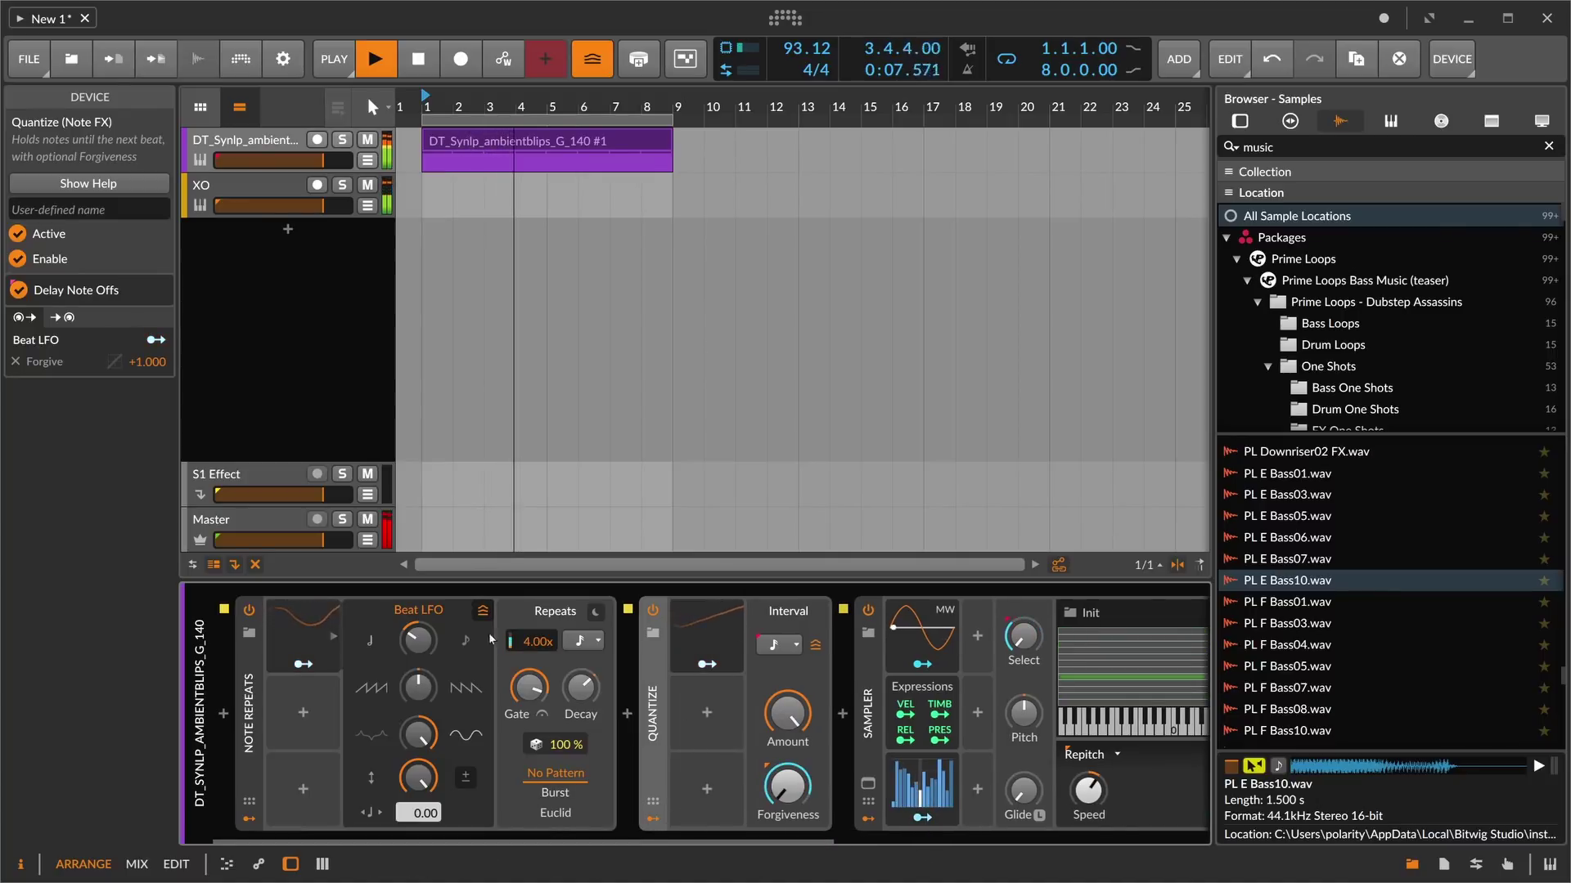
pyautogui.moveTo(418, 640)
pyautogui.mouseDown()
pyautogui.moveTo(417, 615)
pyautogui.moveTo(417, 647)
pyautogui.mouseUp()
pyautogui.moveTo(423, 843); pyautogui.dragTo(394, 826)
pyautogui.press('space')
pyautogui.moveTo(547, 843); pyautogui.dragTo(508, 847)
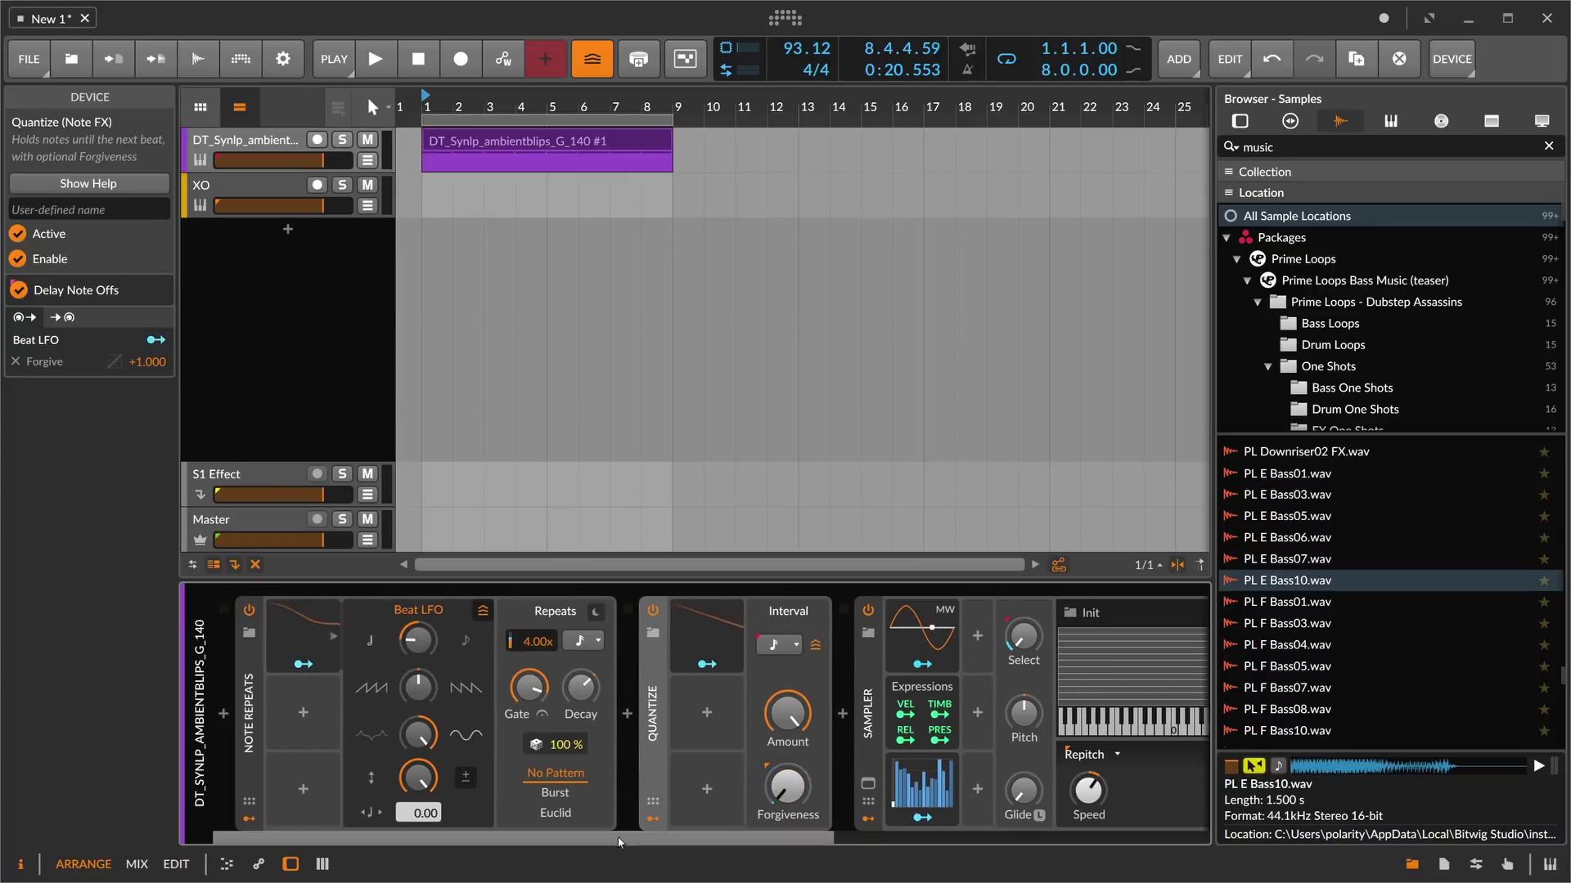
# - Review the device chain from Note Repeats to the Sampler and look through the Prime Loops sample list
pyautogui.hscroll(1, 709, 734)
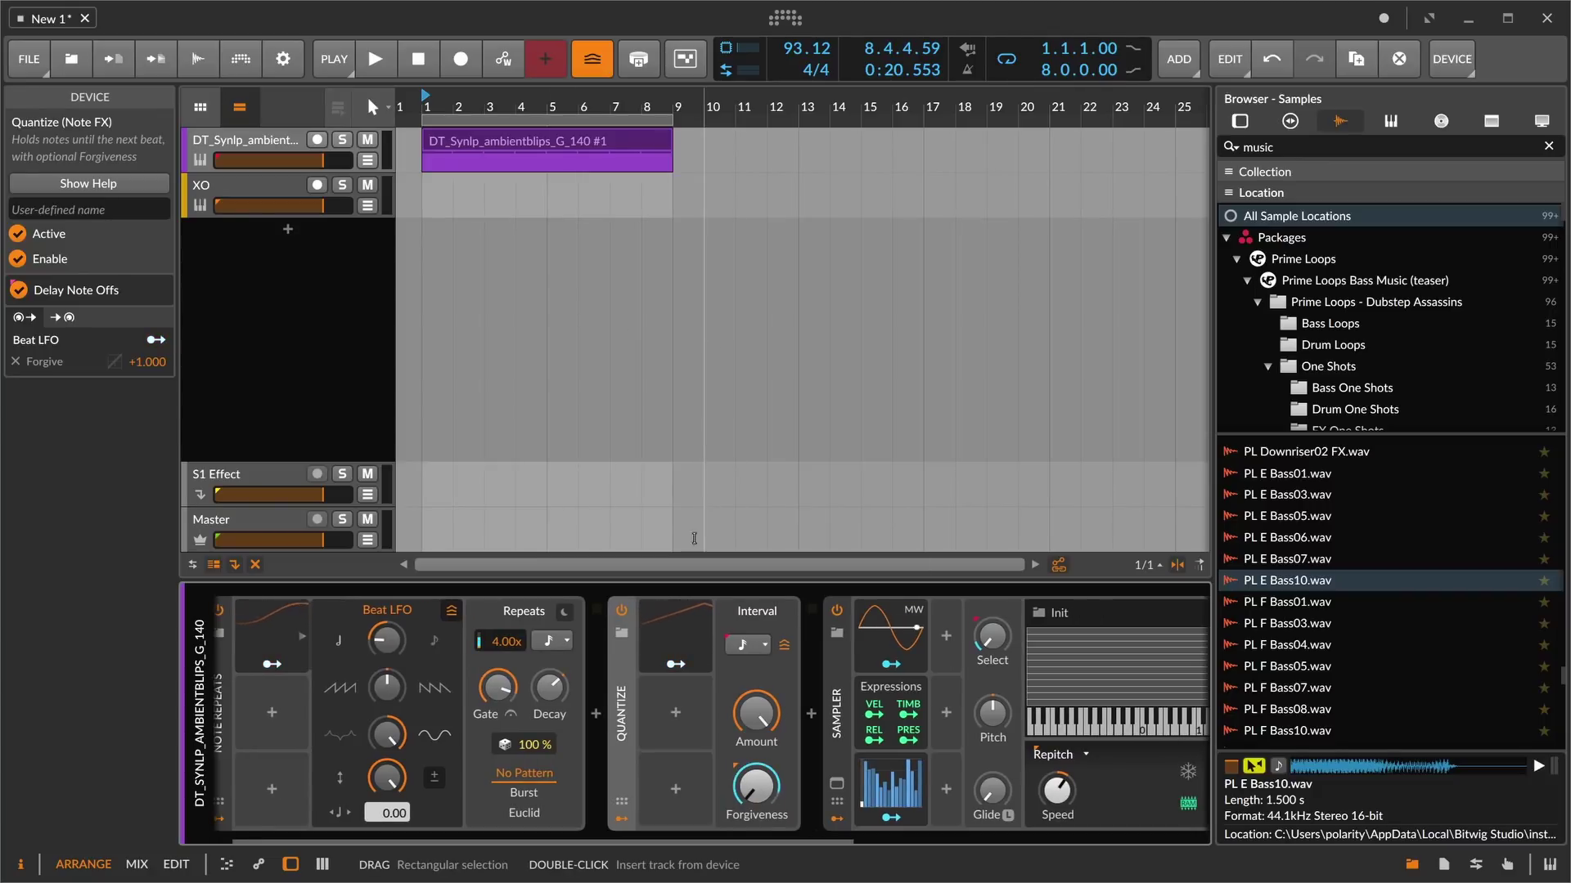
pyautogui.moveTo(417, 841)
pyautogui.mouseDown()
pyautogui.moveTo(581, 835)
pyautogui.moveTo(446, 812)
pyautogui.moveTo(396, 826)
pyautogui.mouseUp()
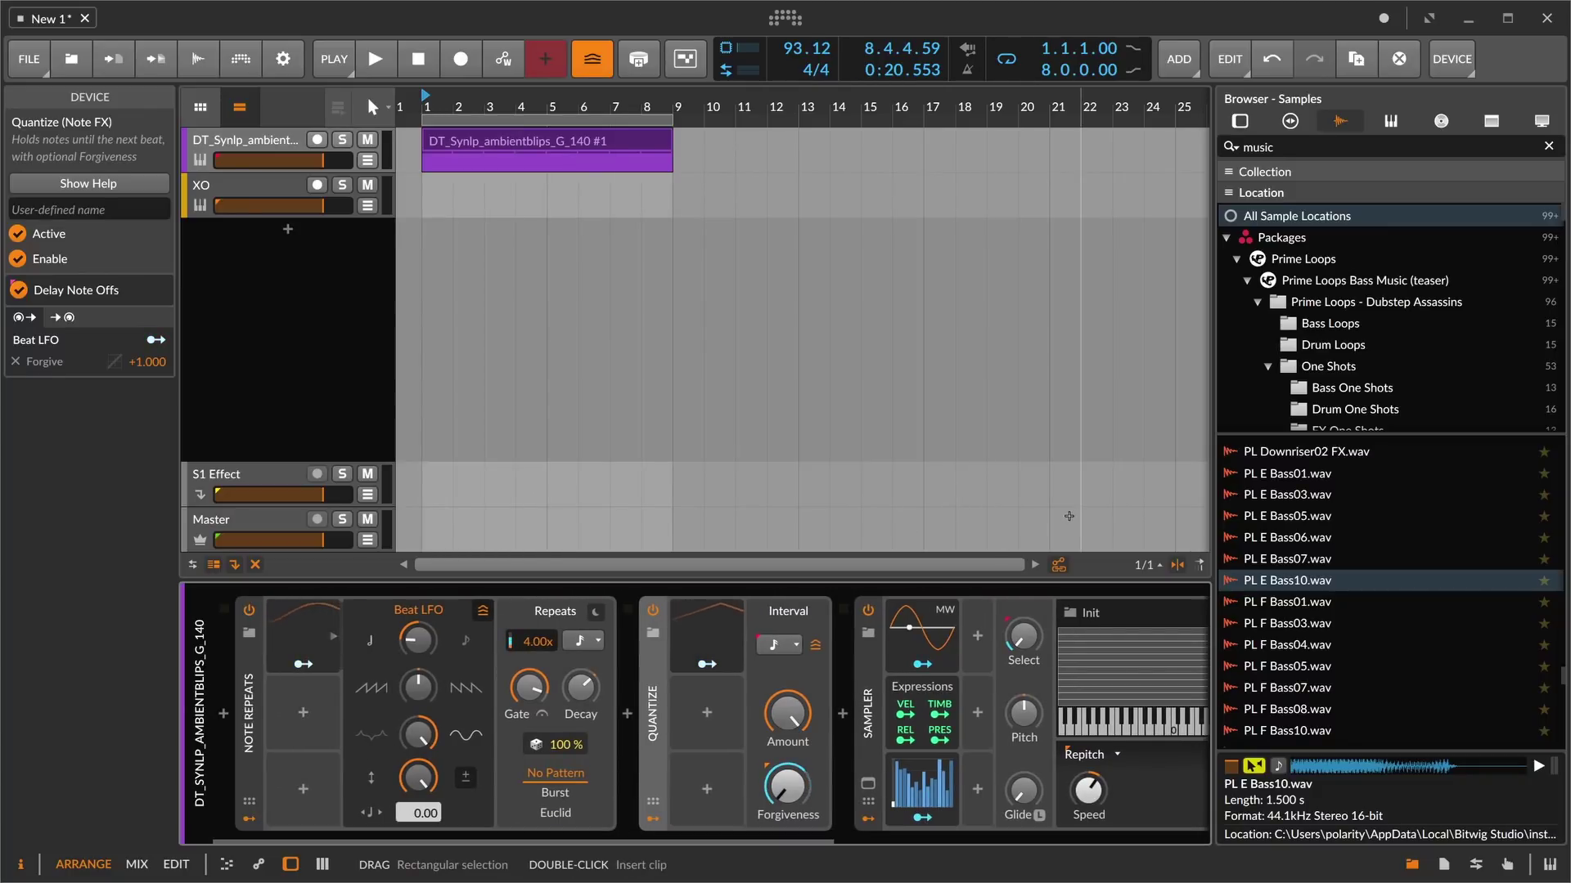
pyautogui.scroll(-5, 1301, 533)
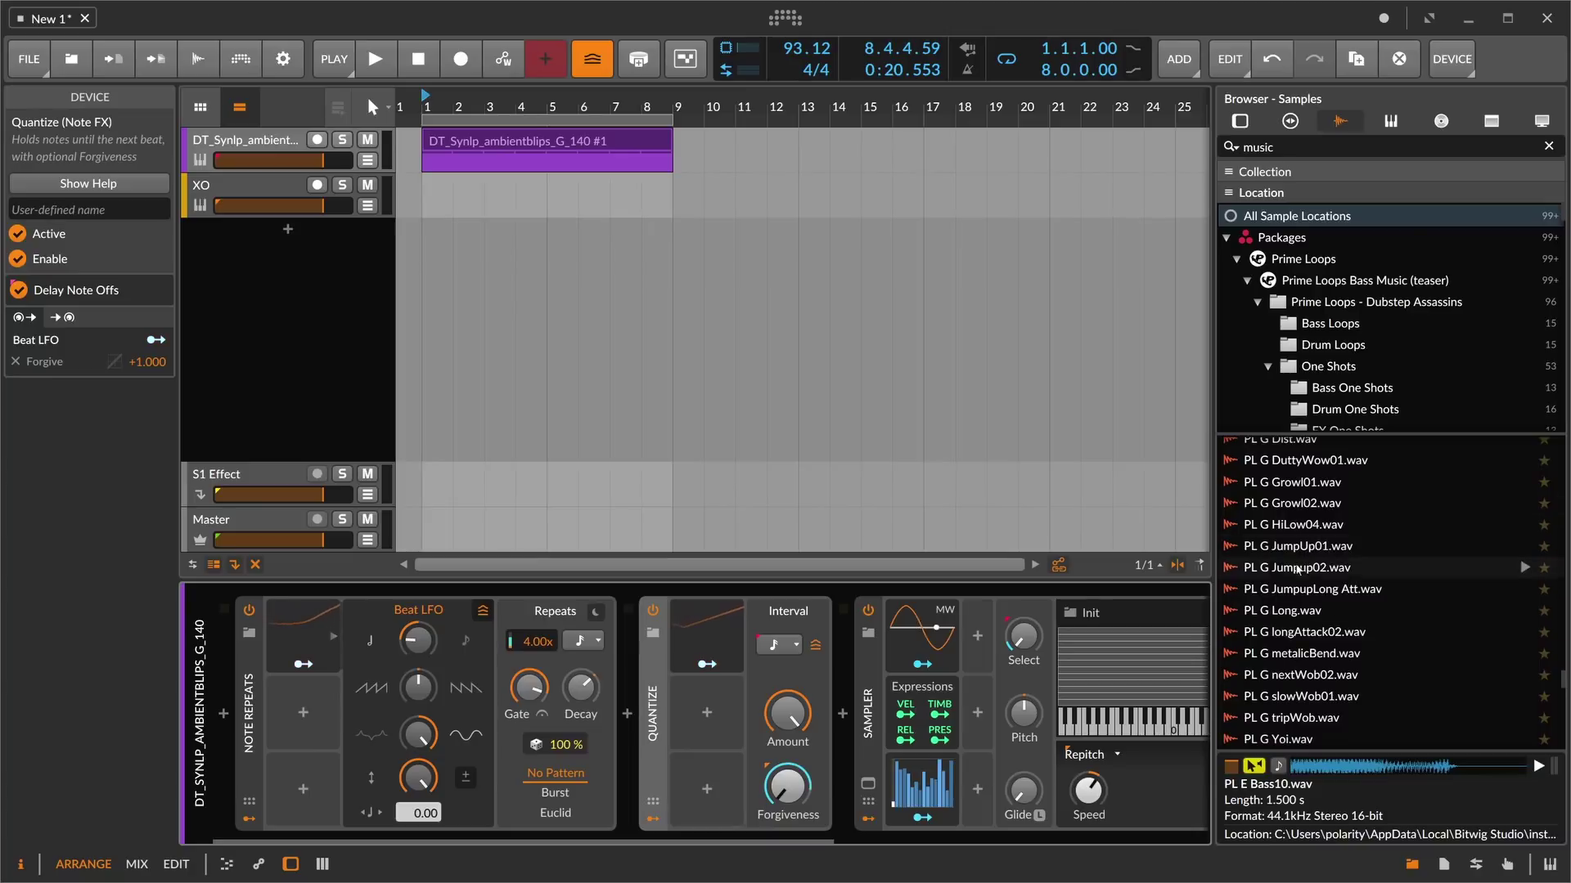
pyautogui.scroll(8, 1301, 532)
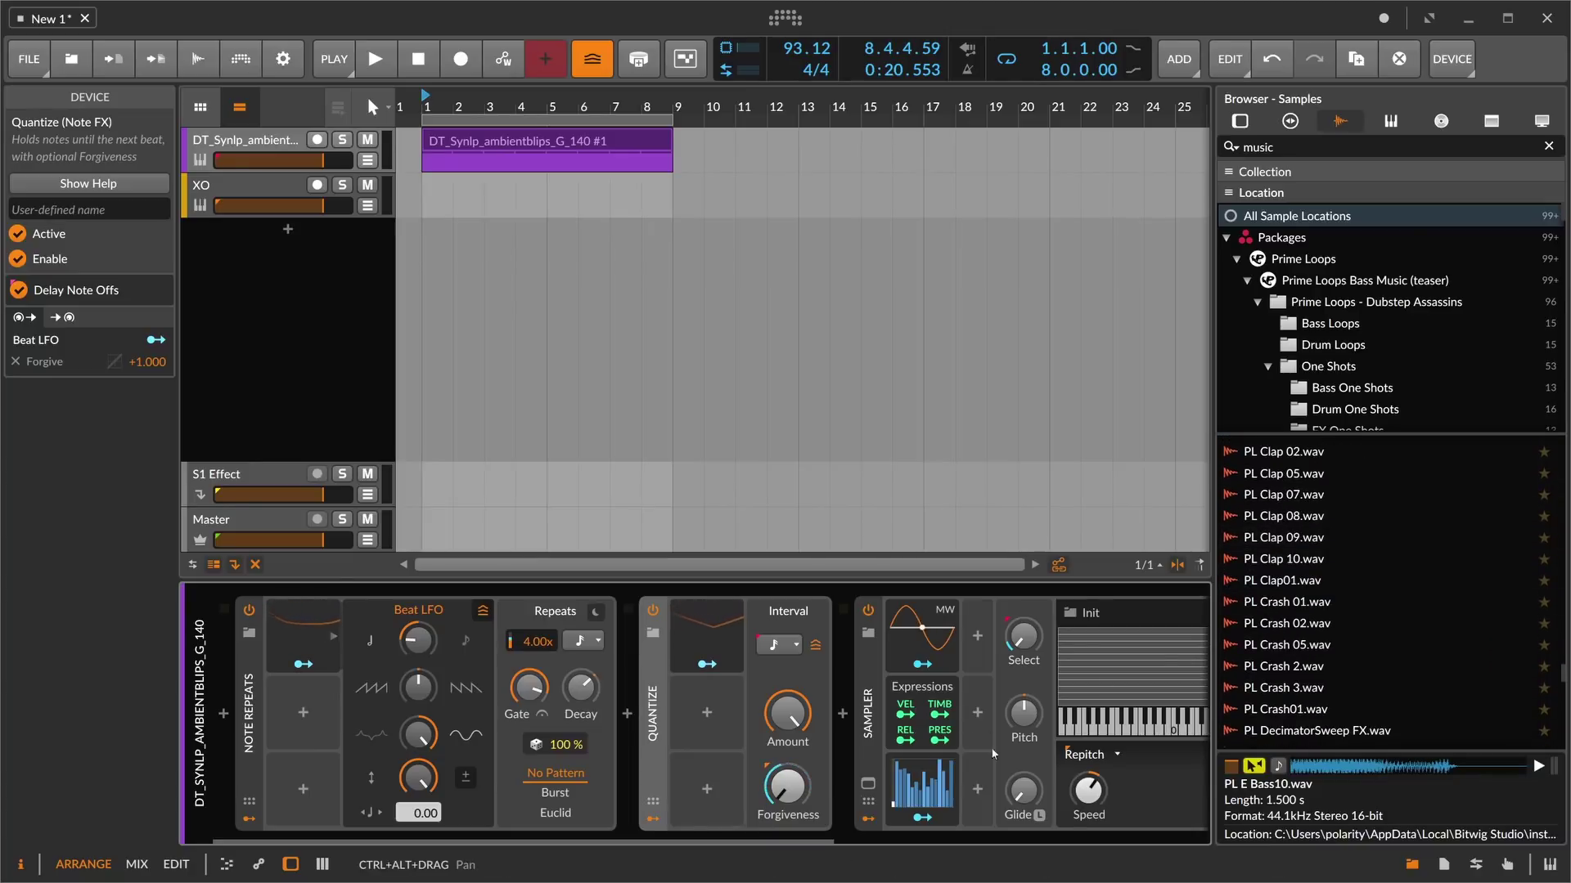
pyautogui.moveTo(748, 842); pyautogui.dragTo(1137, 840)
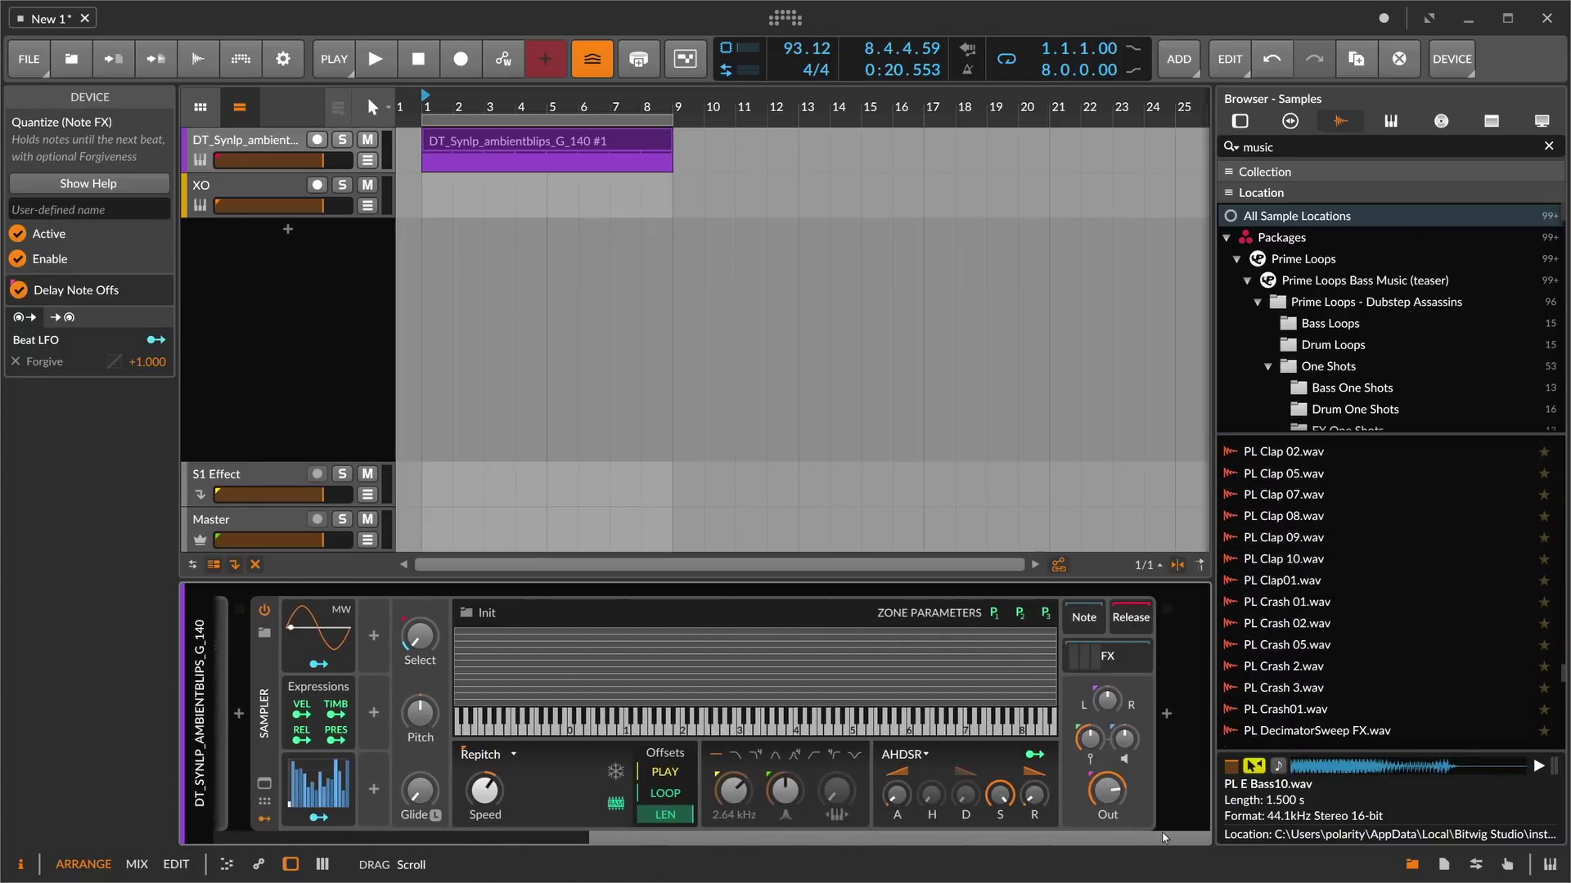
pyautogui.hscroll(-10, 672, 804)
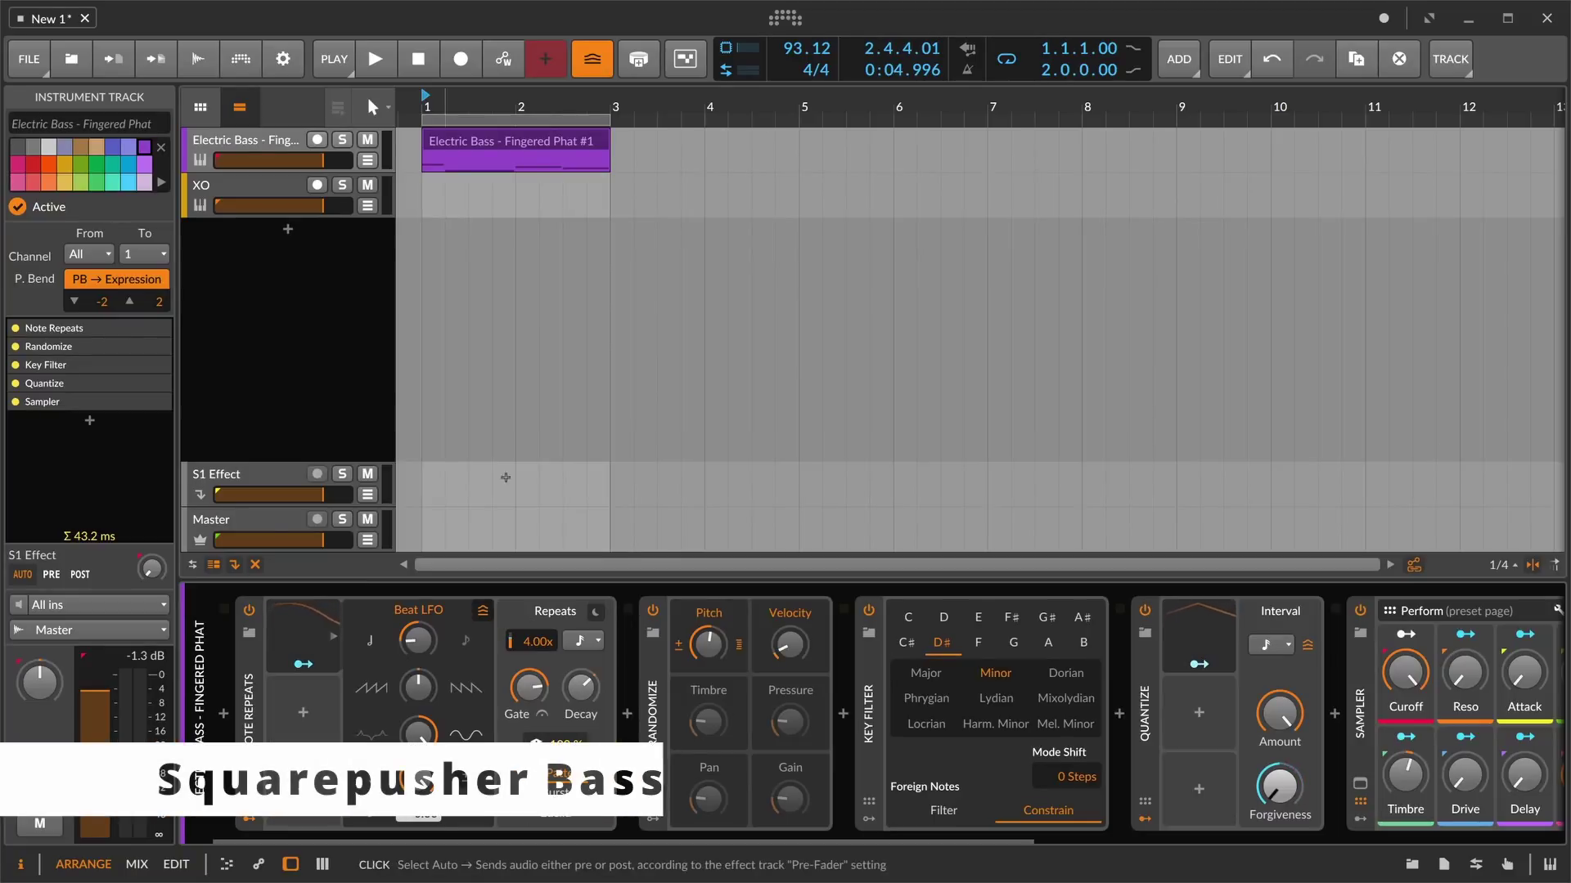
# - Solo the XO track, listen to its drum beat, stop playback and remove the solo
pyautogui.click(309, 187)
pyautogui.click(340, 185)
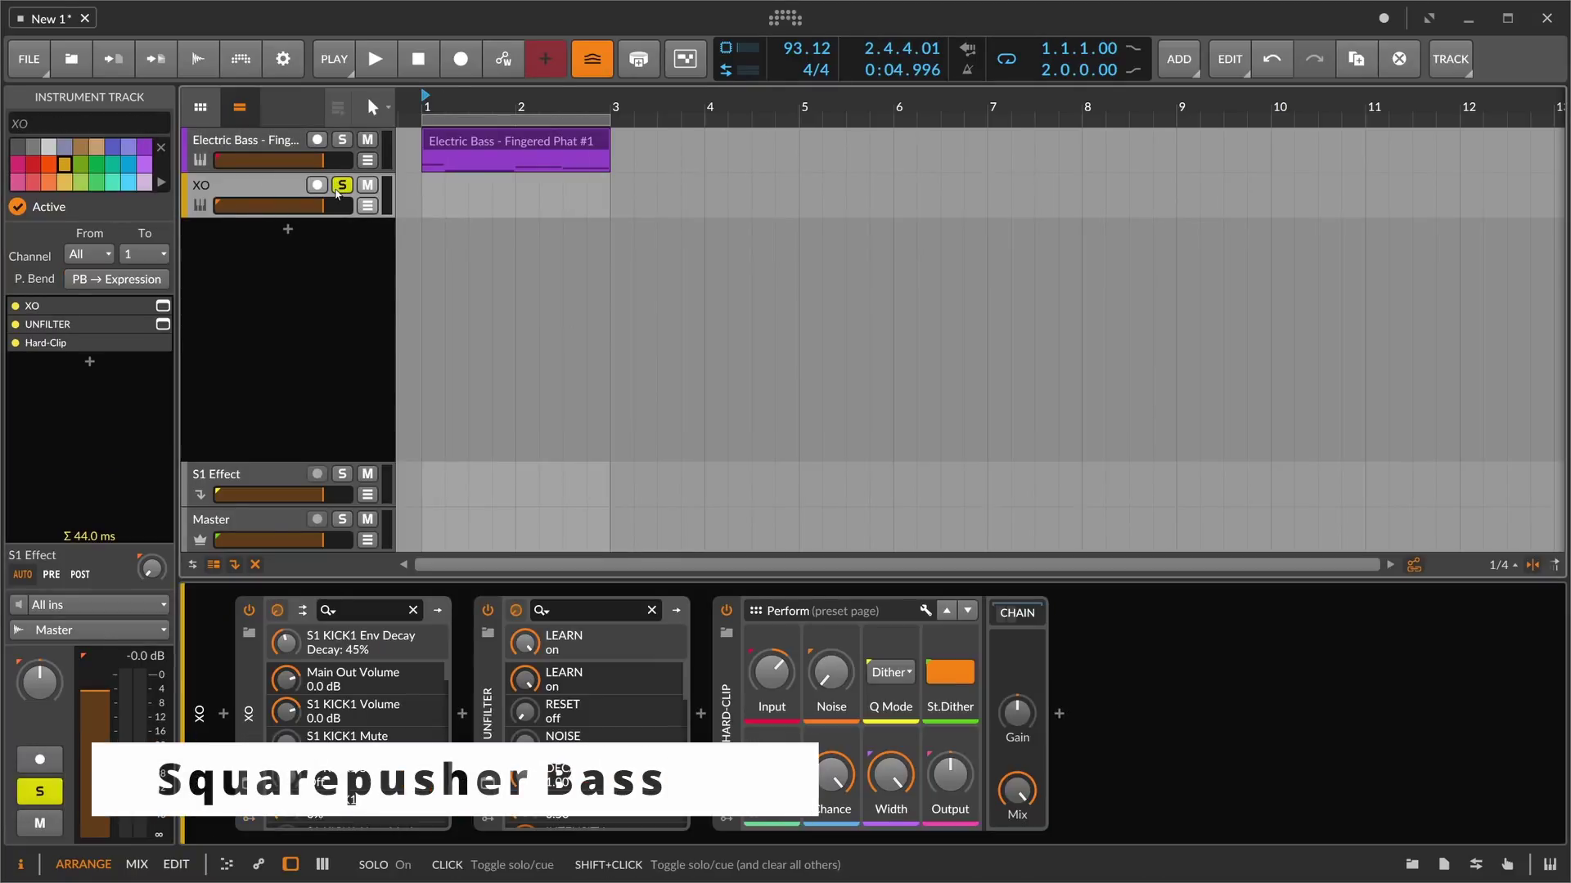
pyautogui.press('space')
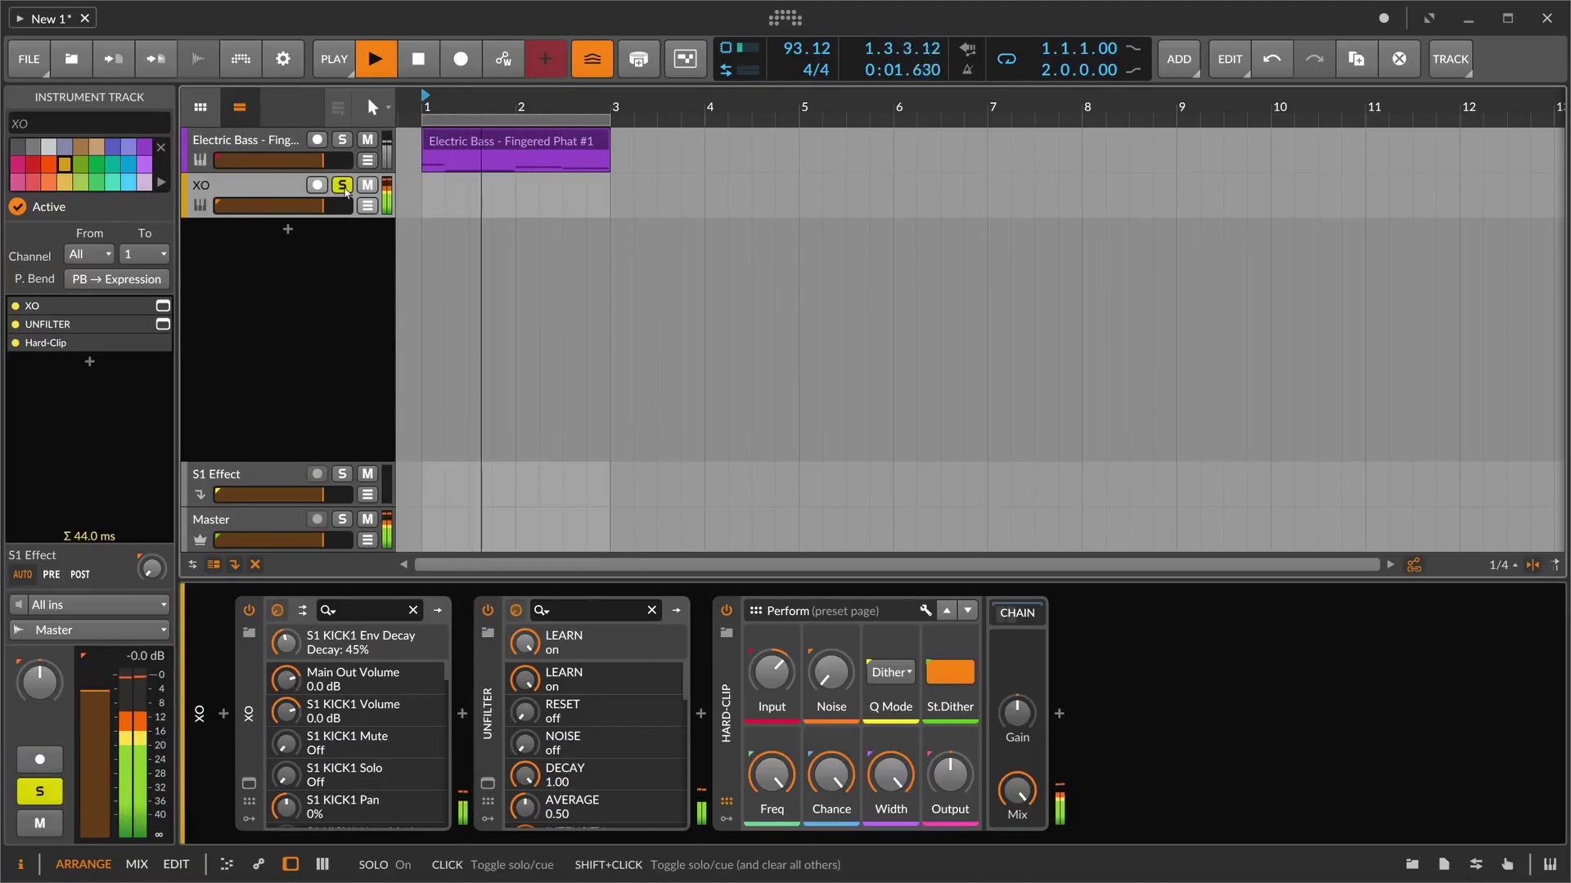
pyautogui.press('space')
pyautogui.click(342, 185)
# - Select the Electric Bass clip and check the Sampler's Electric Bass - Fingered Phat preset in the browser without changing it
pyautogui.click(271, 148)
pyautogui.click(495, 146)
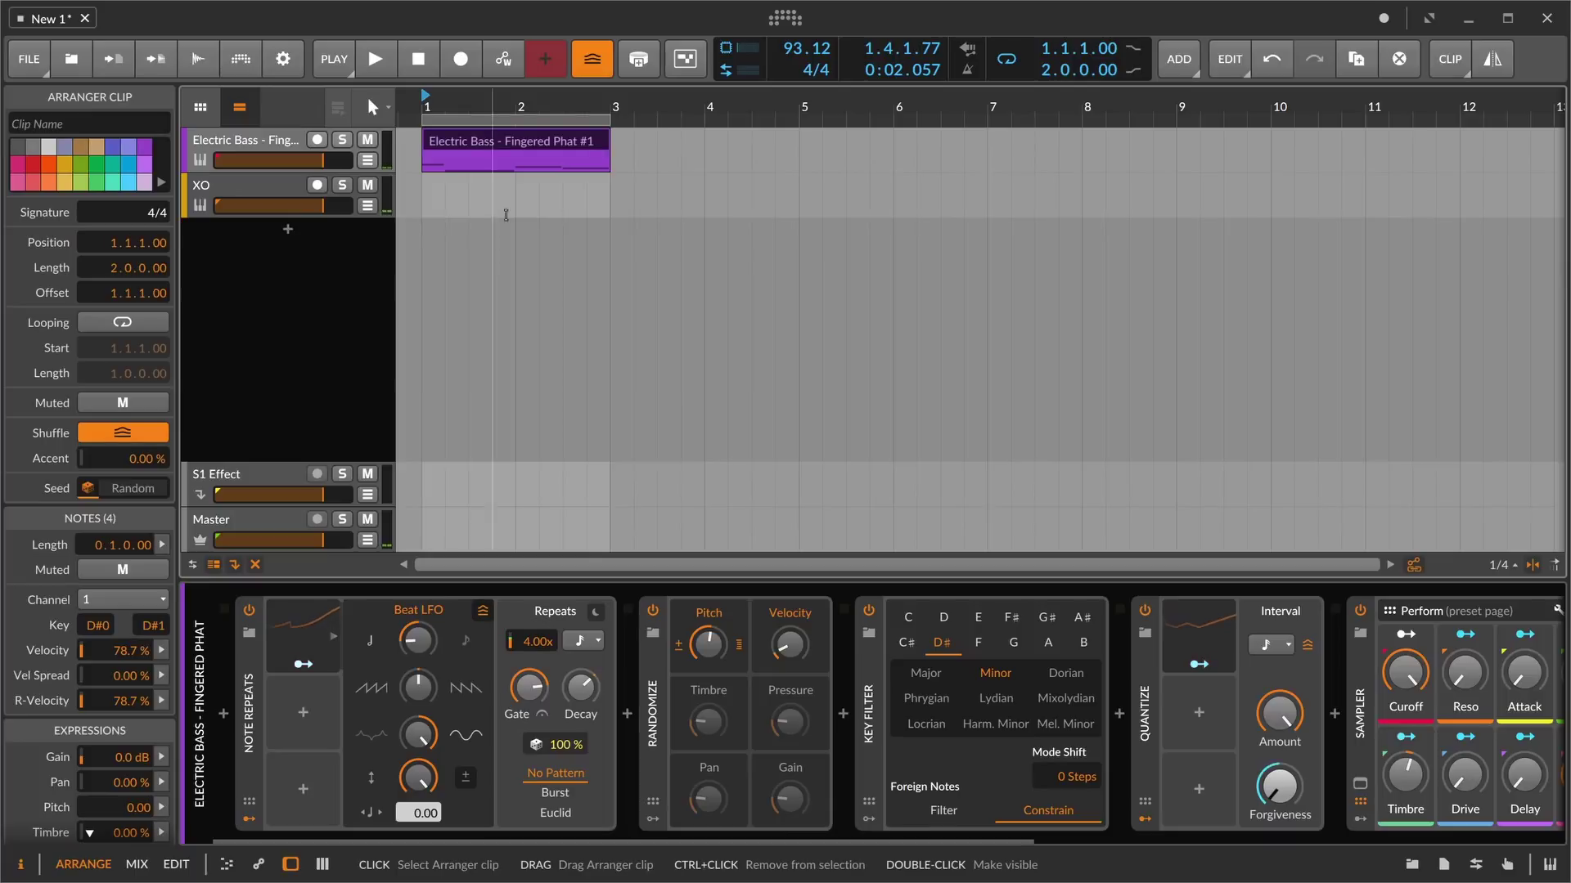
pyautogui.moveTo(503, 842); pyautogui.dragTo(951, 834)
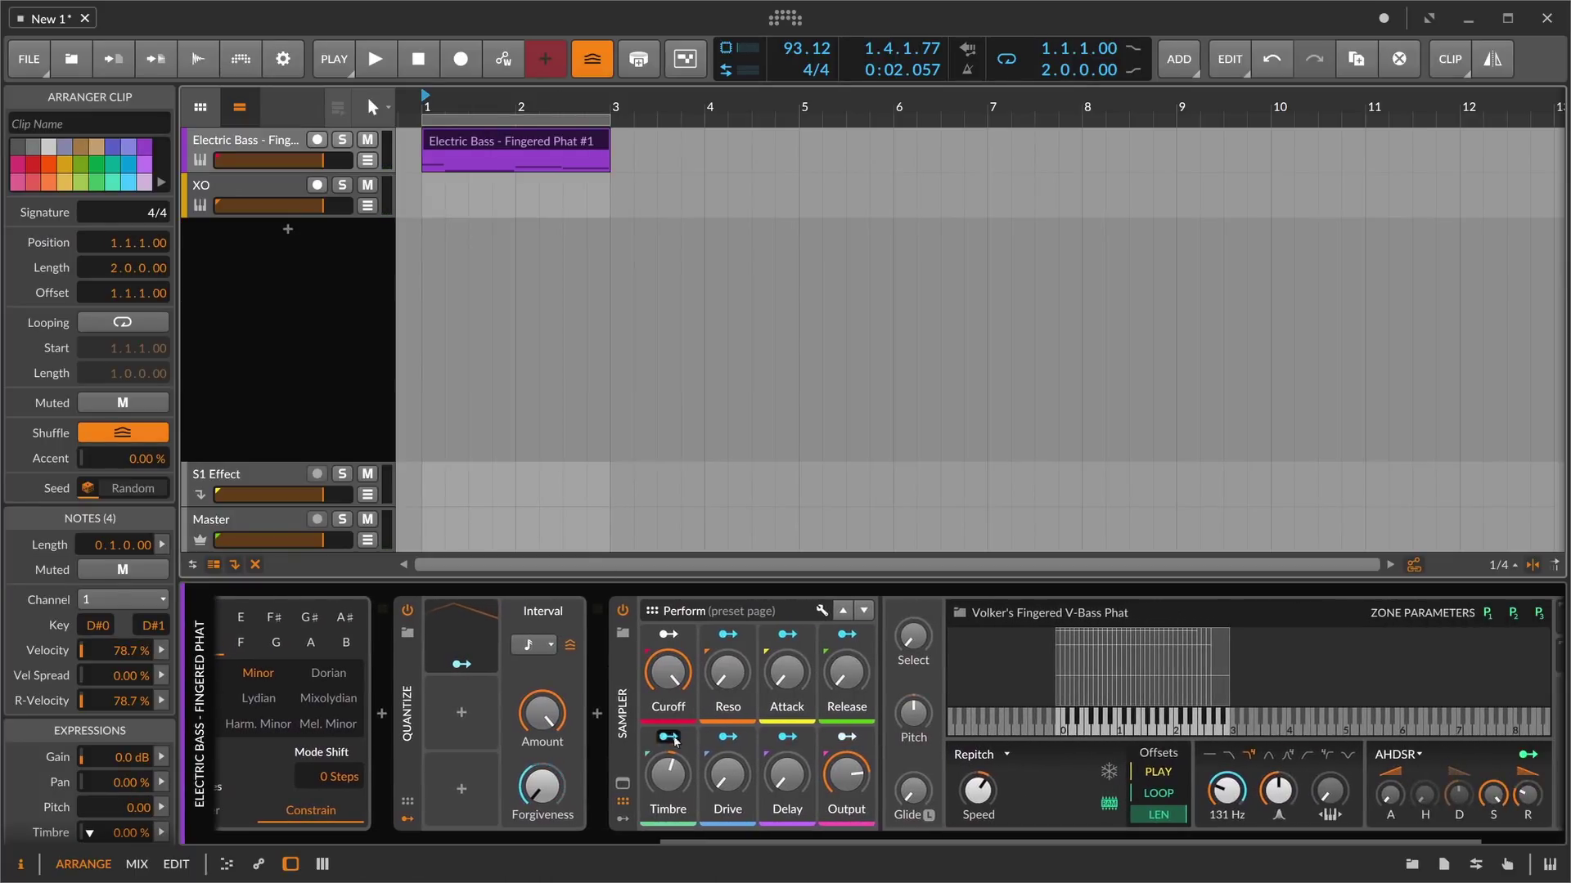
pyautogui.click(627, 638)
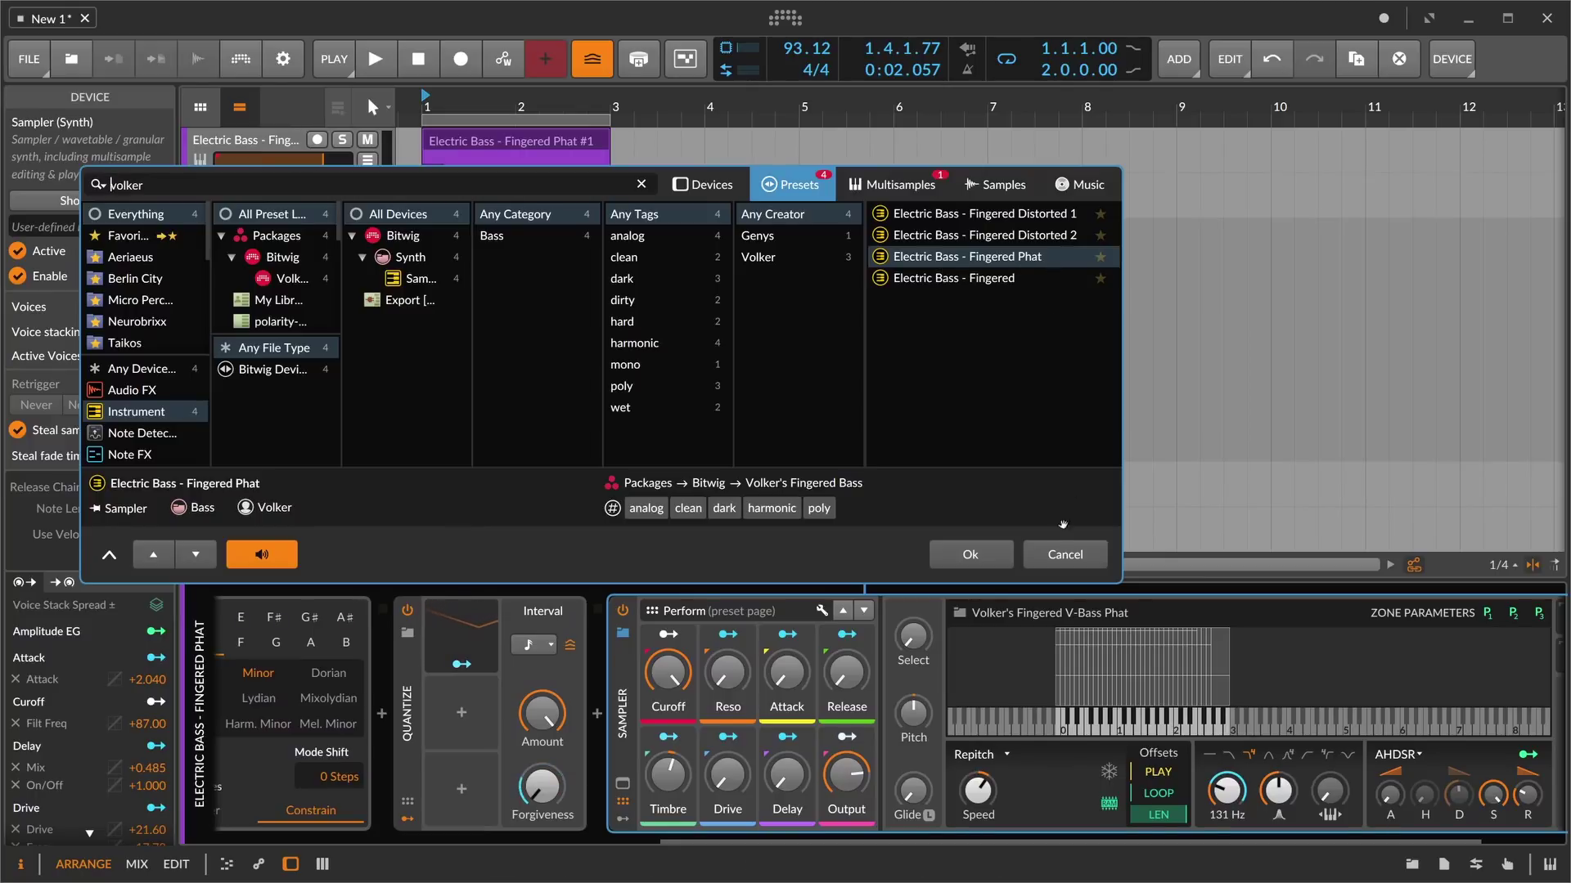
pyautogui.click(1056, 555)
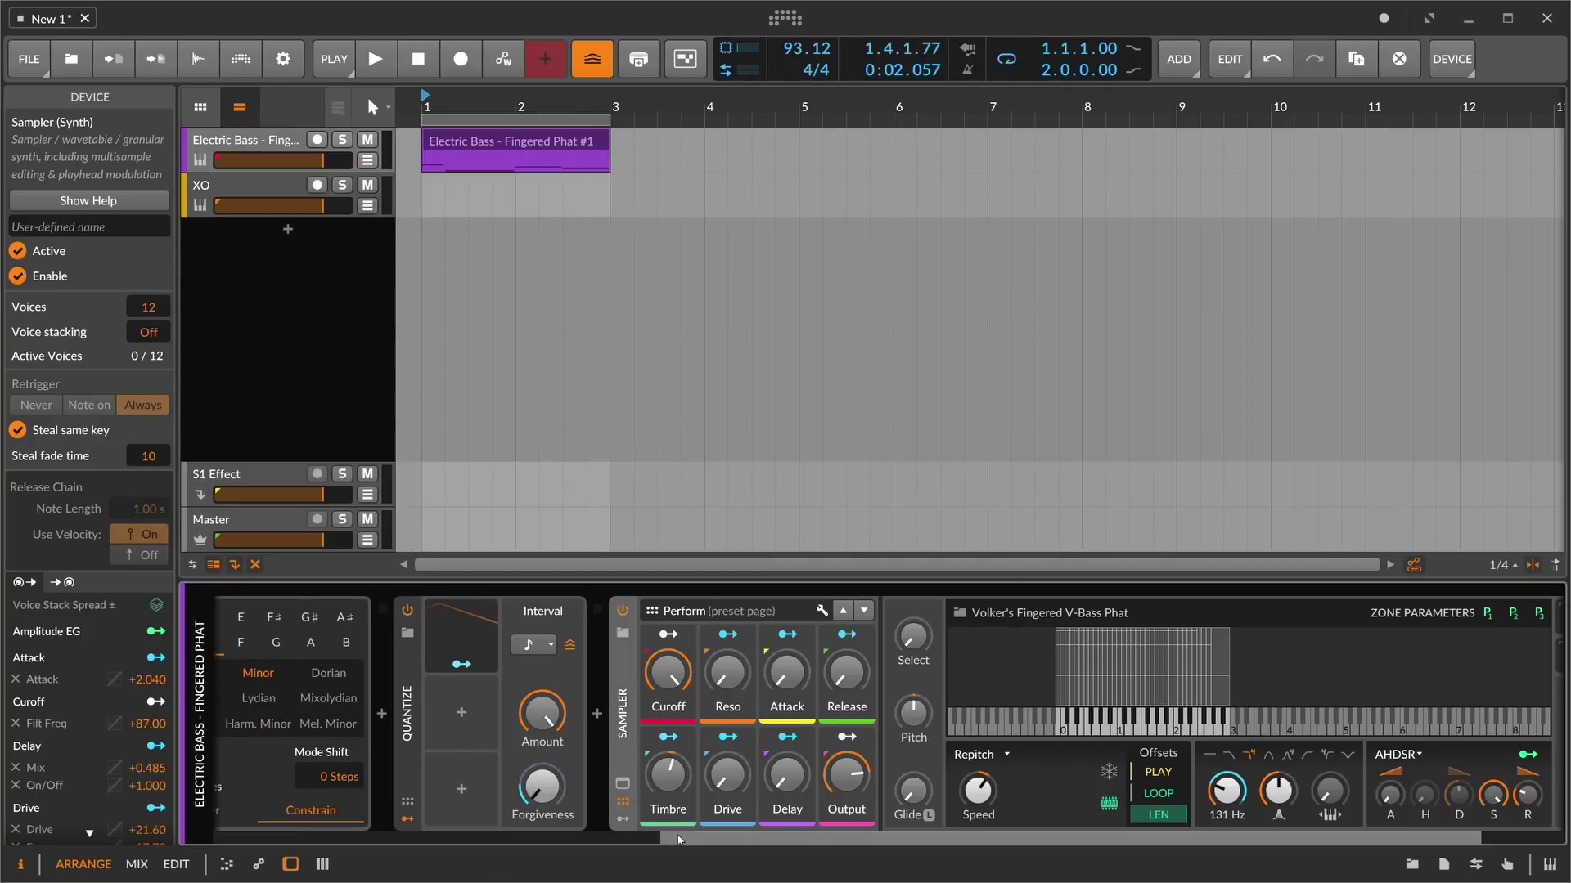
pyautogui.hscroll(3, 827, 743)
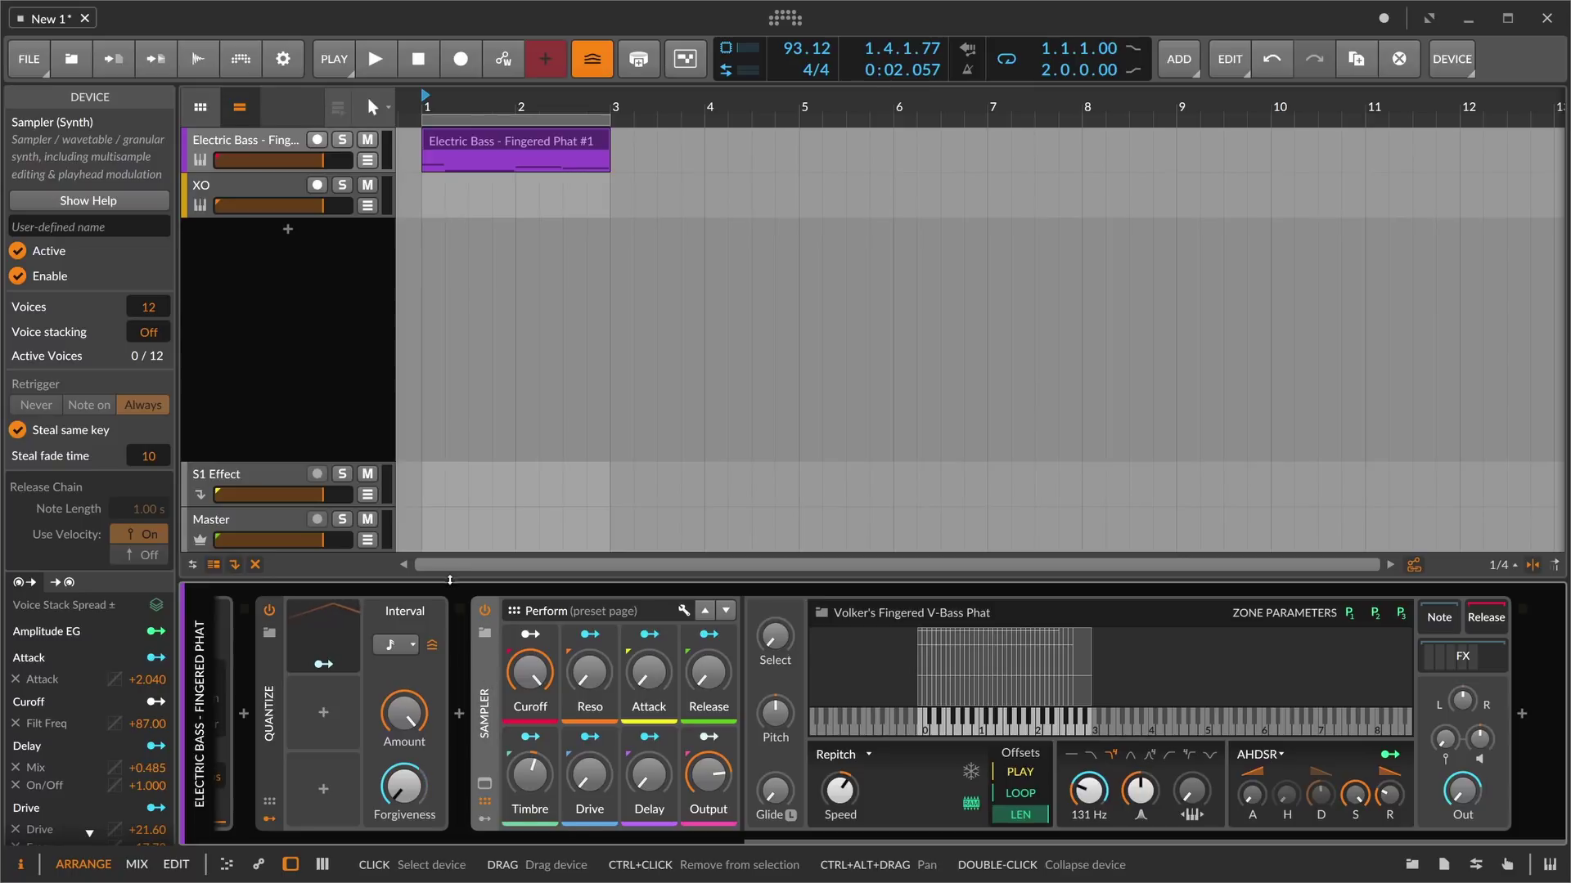
# - Inspect the Quantize device and its Beat LFO modulation of Forgiveness within the bass note-effect chain
pyautogui.hscroll(-6, 610, 832)
pyautogui.hscroll(-10, 609, 833)
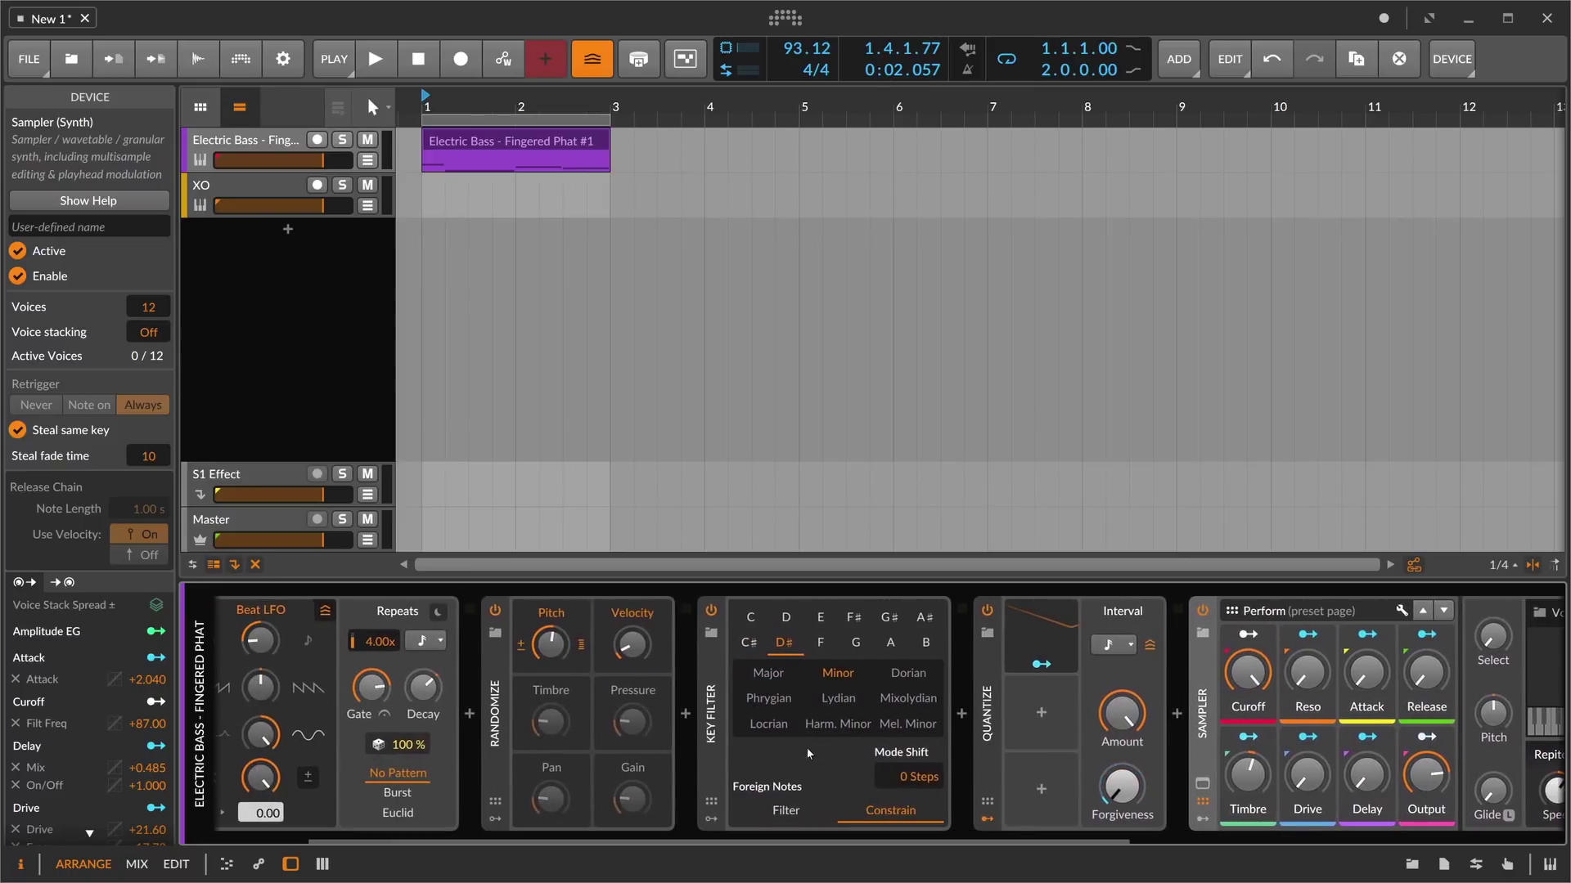
pyautogui.click(986, 703)
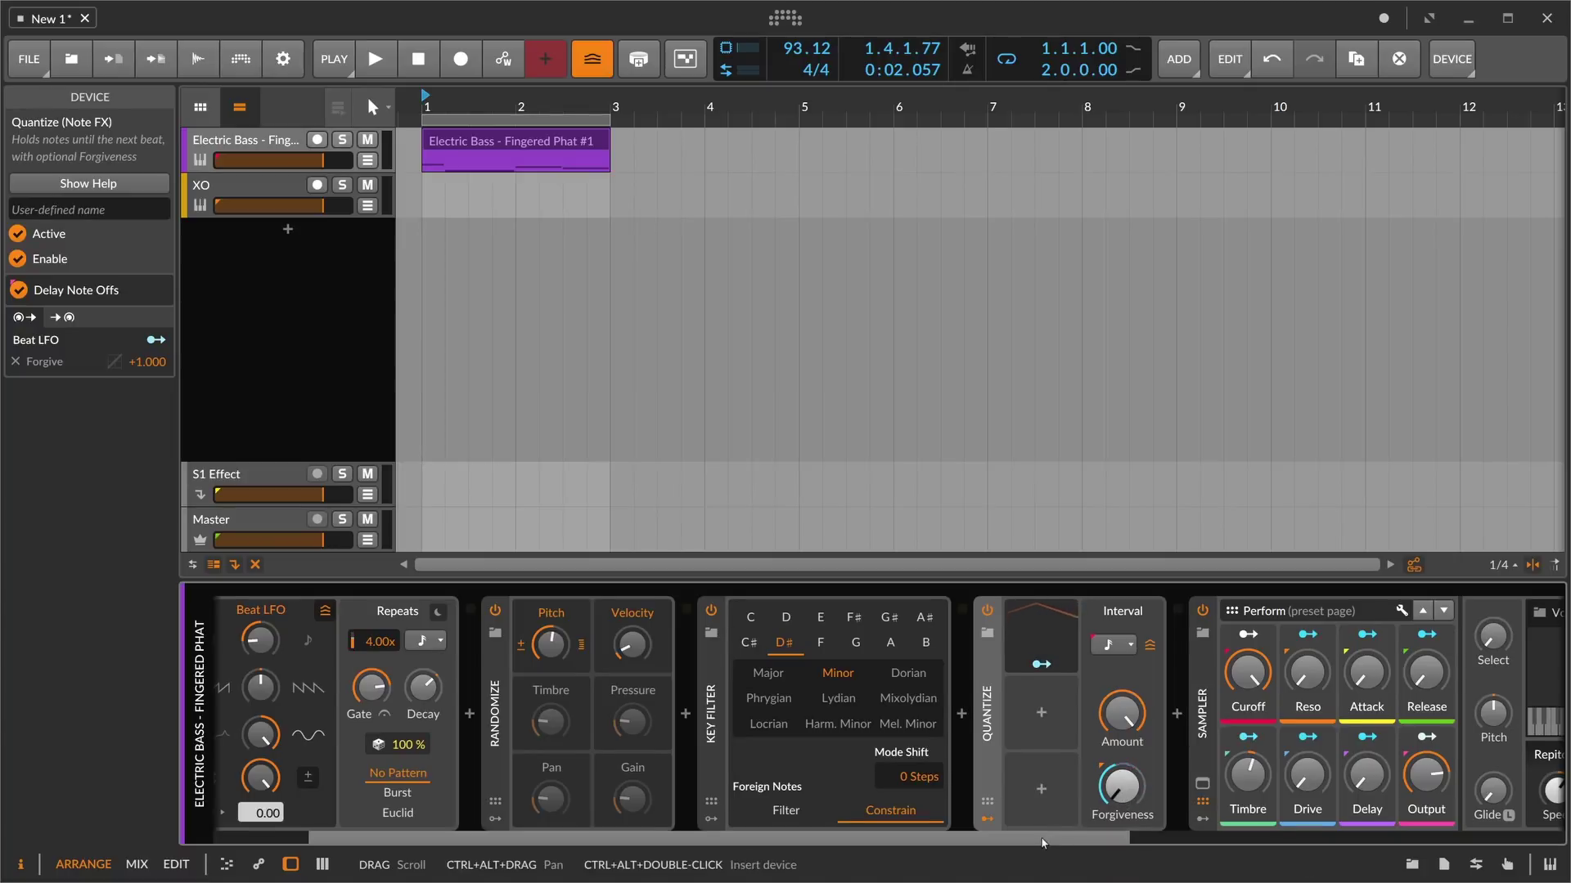
pyautogui.hscroll(-4, 923, 806)
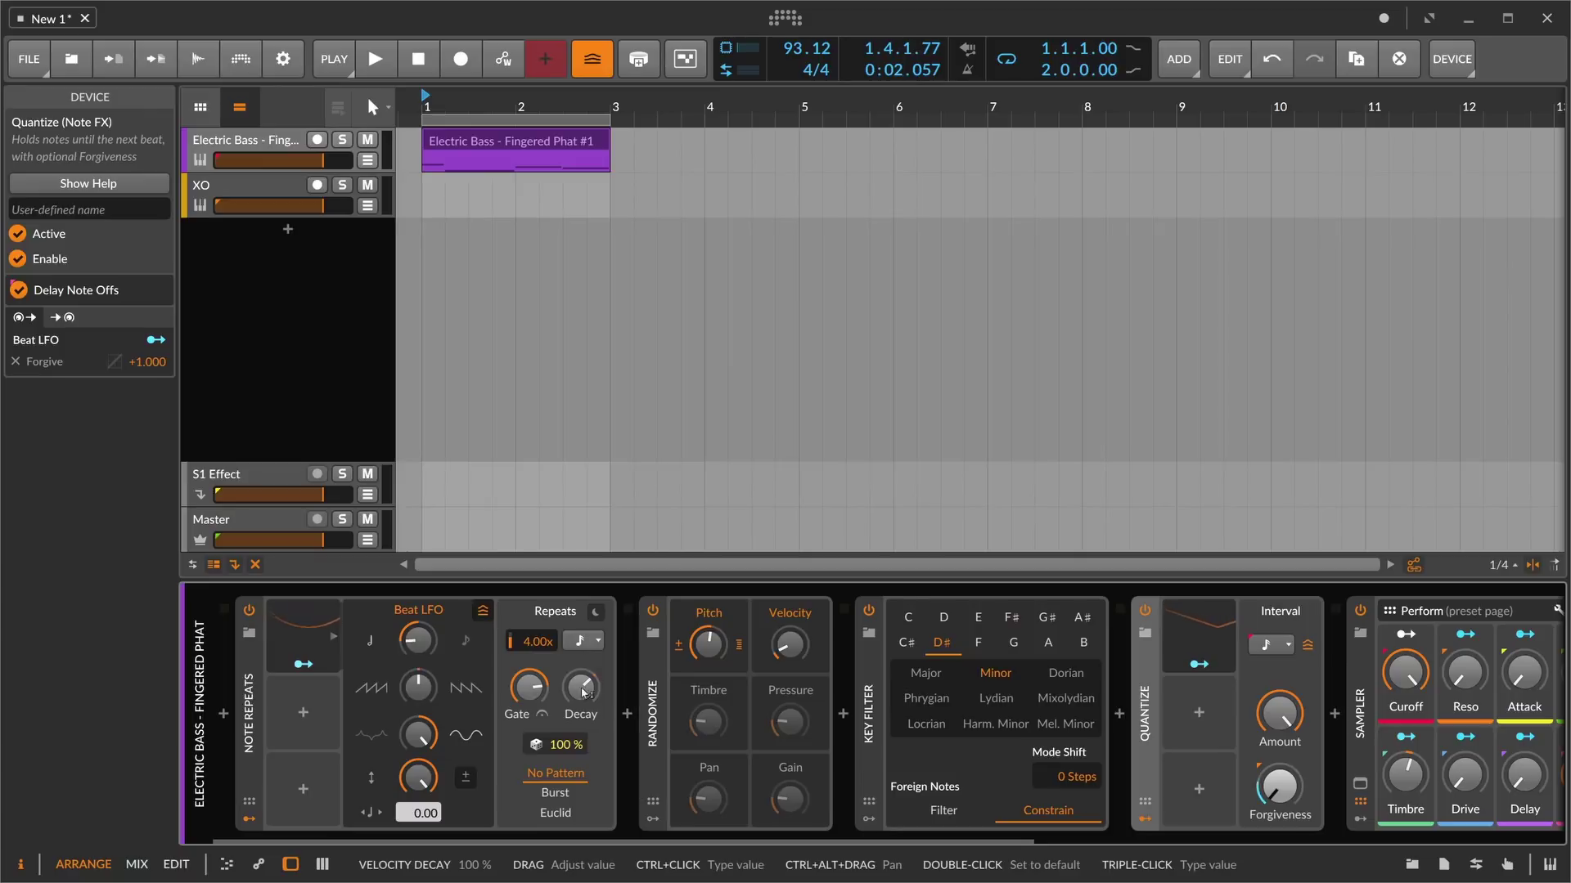
# - Set the Randomize device's pitch random amount to 12 st
pyautogui.click(664, 692)
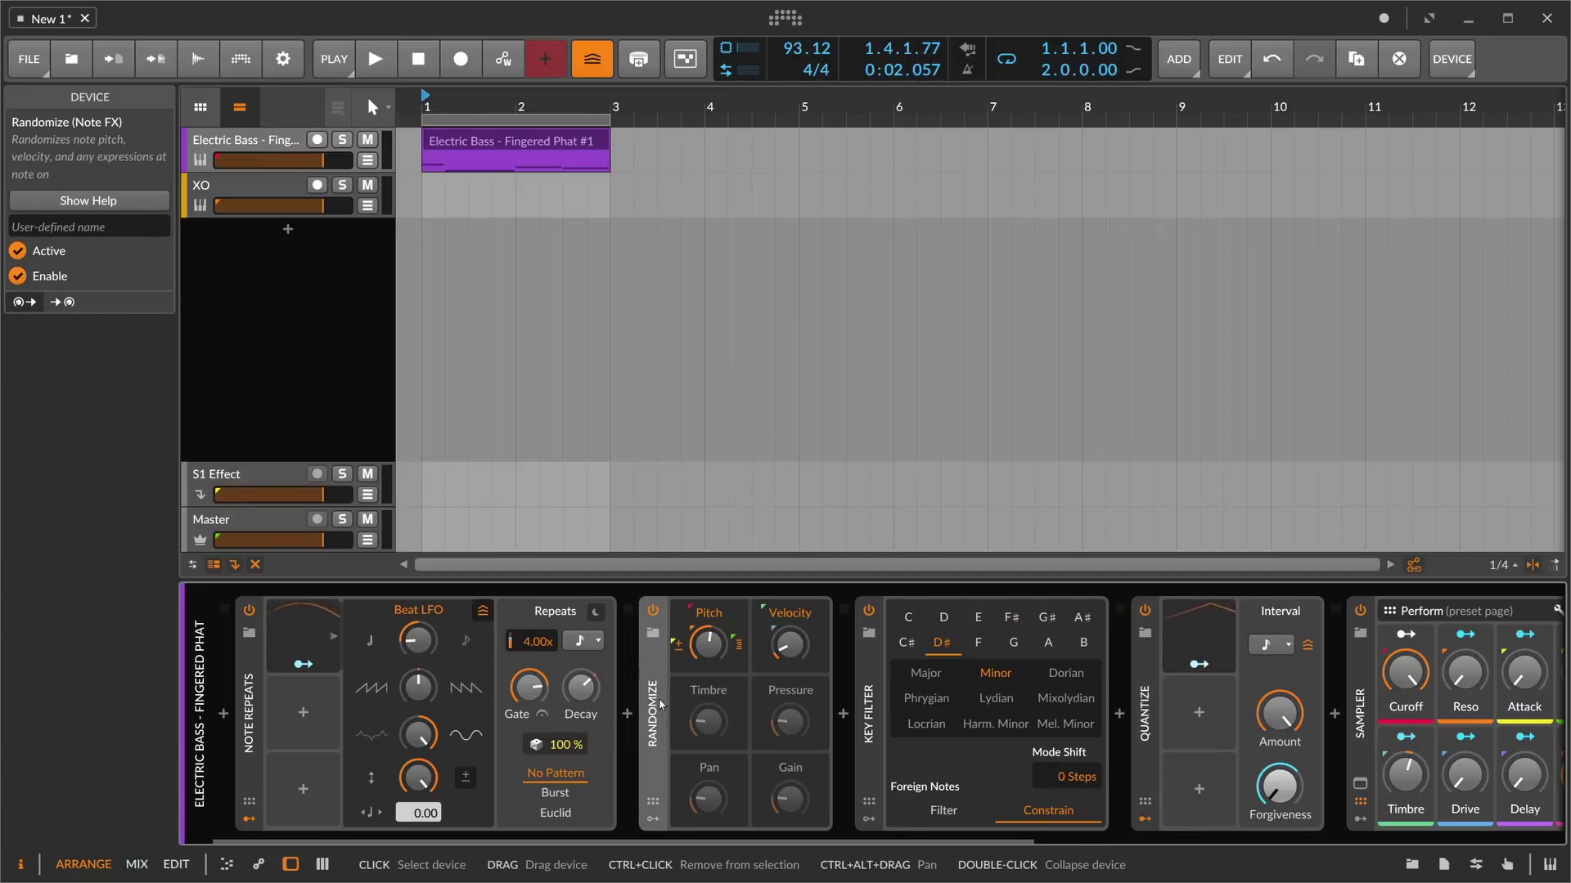
pyautogui.moveTo(709, 644); pyautogui.dragTo(712, 647)
pyautogui.keyDown('ctrl'); pyautogui.click(712, 647); pyautogui.keyUp('ctrl')
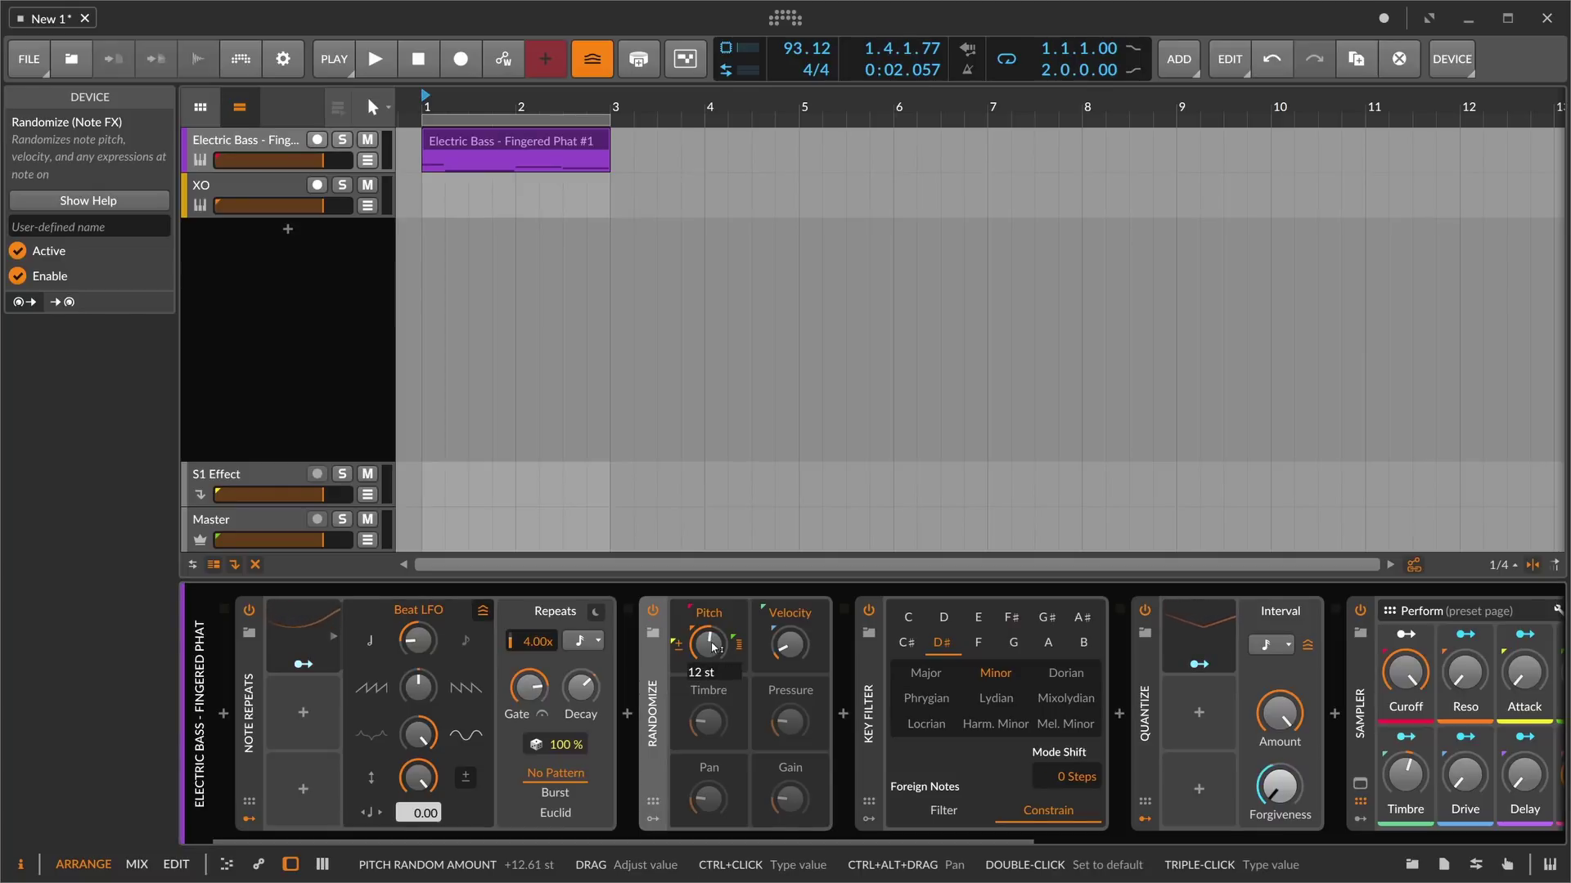
pyautogui.press('Return')
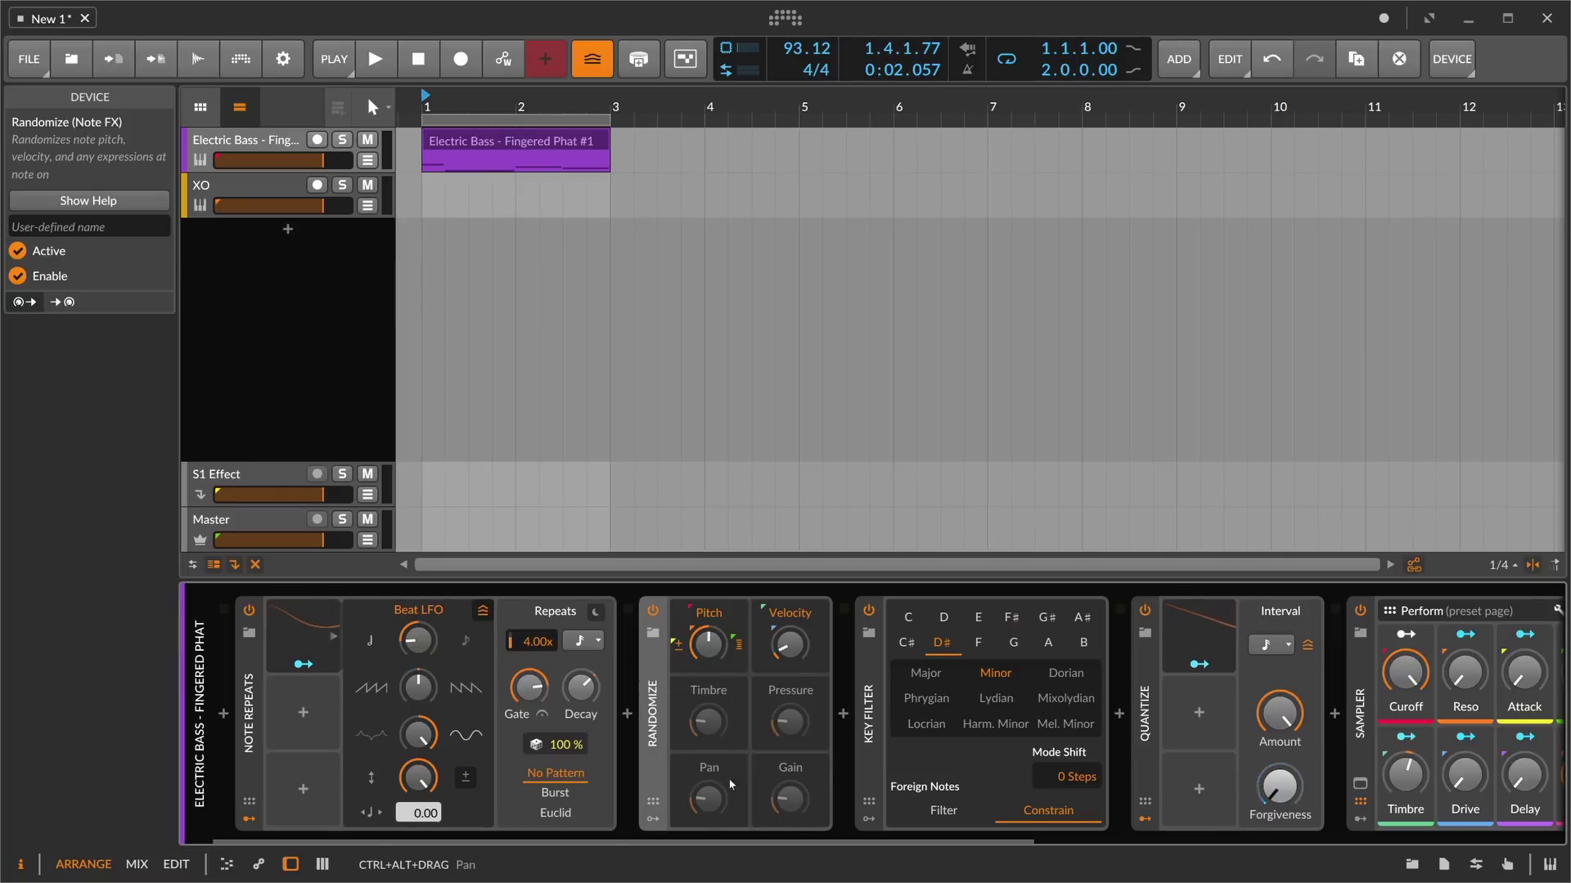
# - Disable Key Filter, Randomize, Note Repeats and Quantize, and play the unprocessed bass line with the drums
pyautogui.hscroll(1, 572, 841)
pyautogui.click(857, 708)
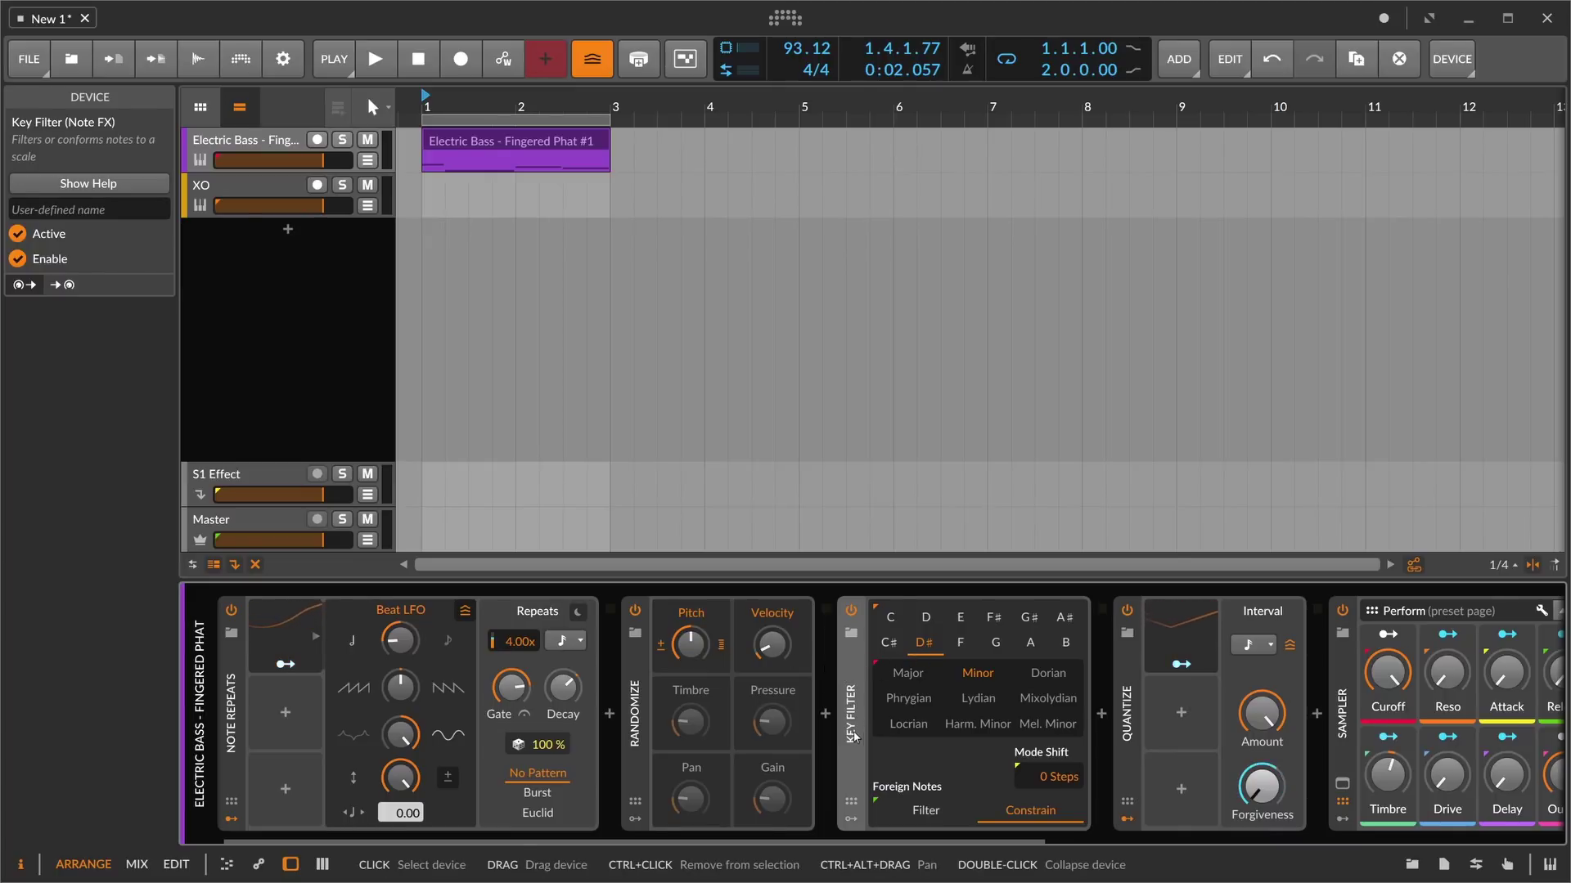
pyautogui.click(850, 611)
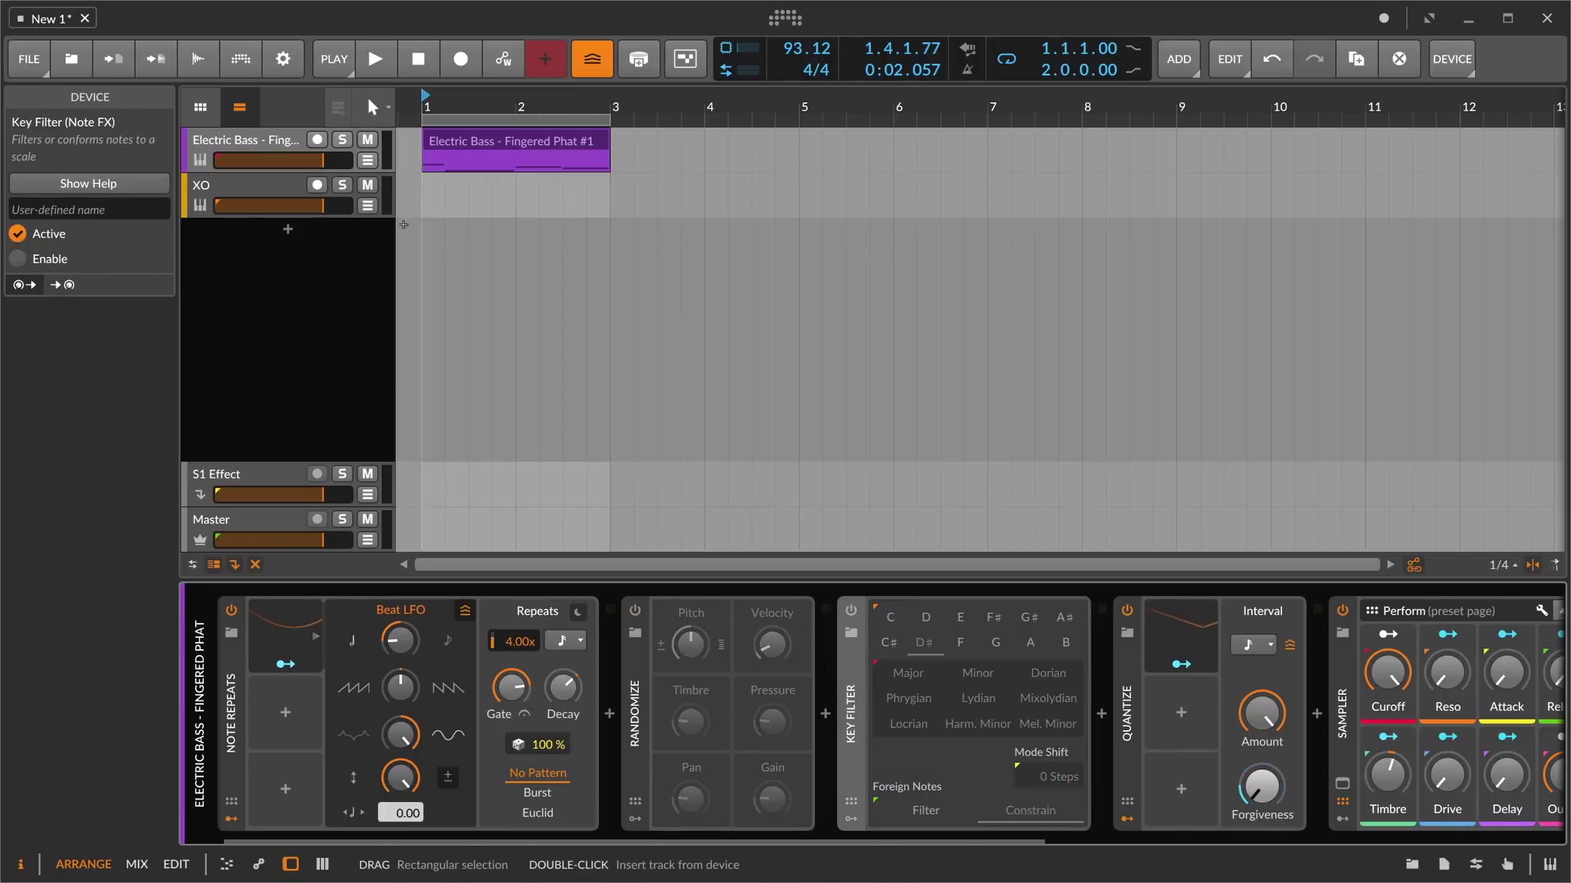
pyautogui.click(231, 610)
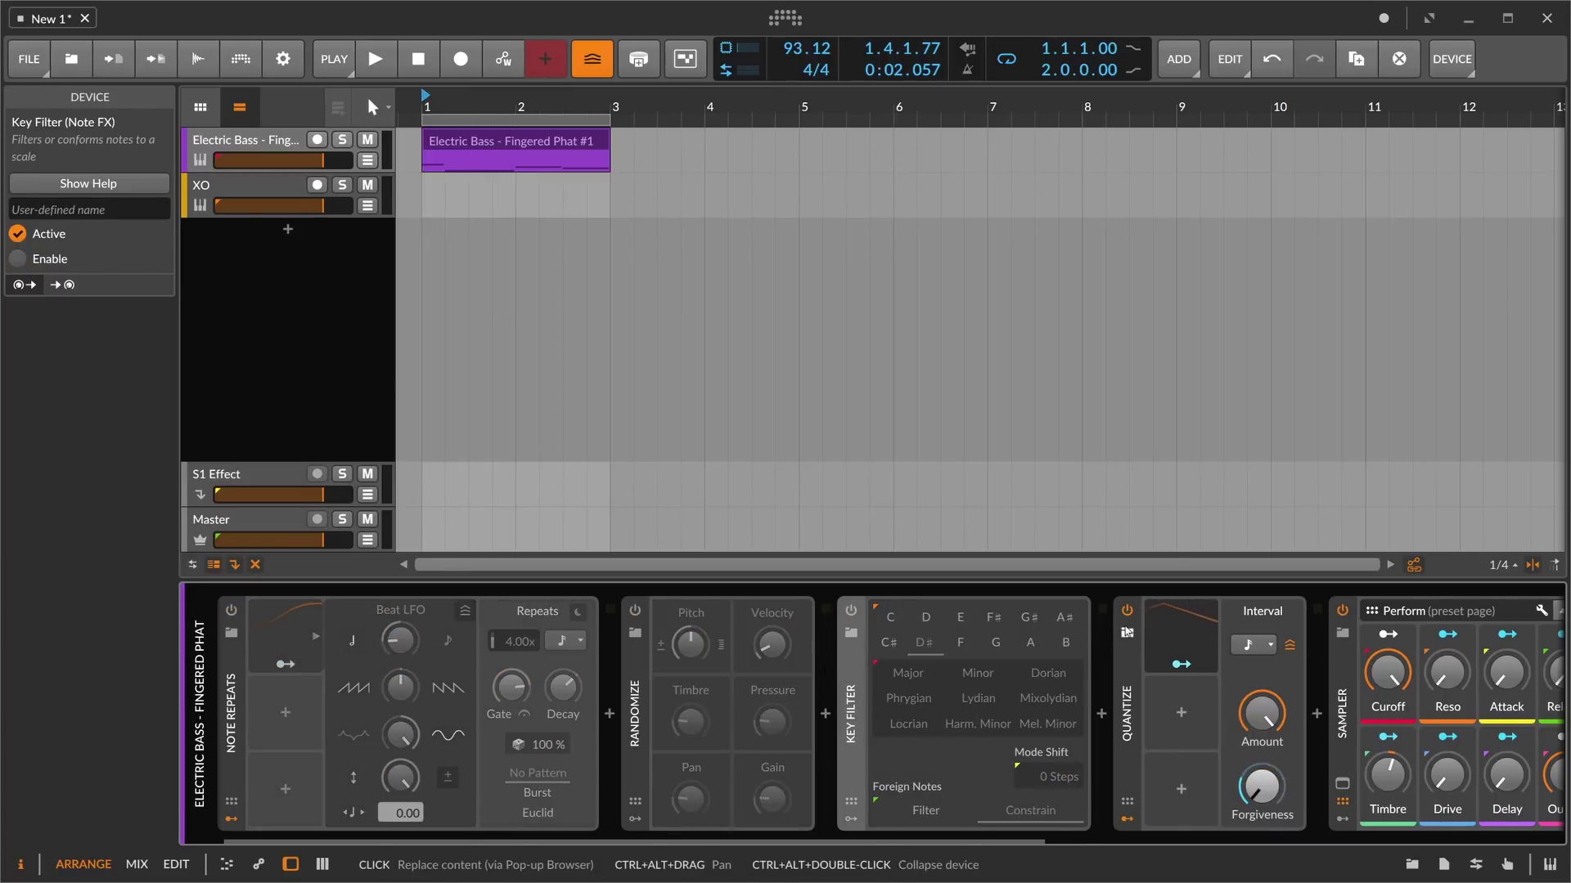
pyautogui.scroll(1, 754, 832)
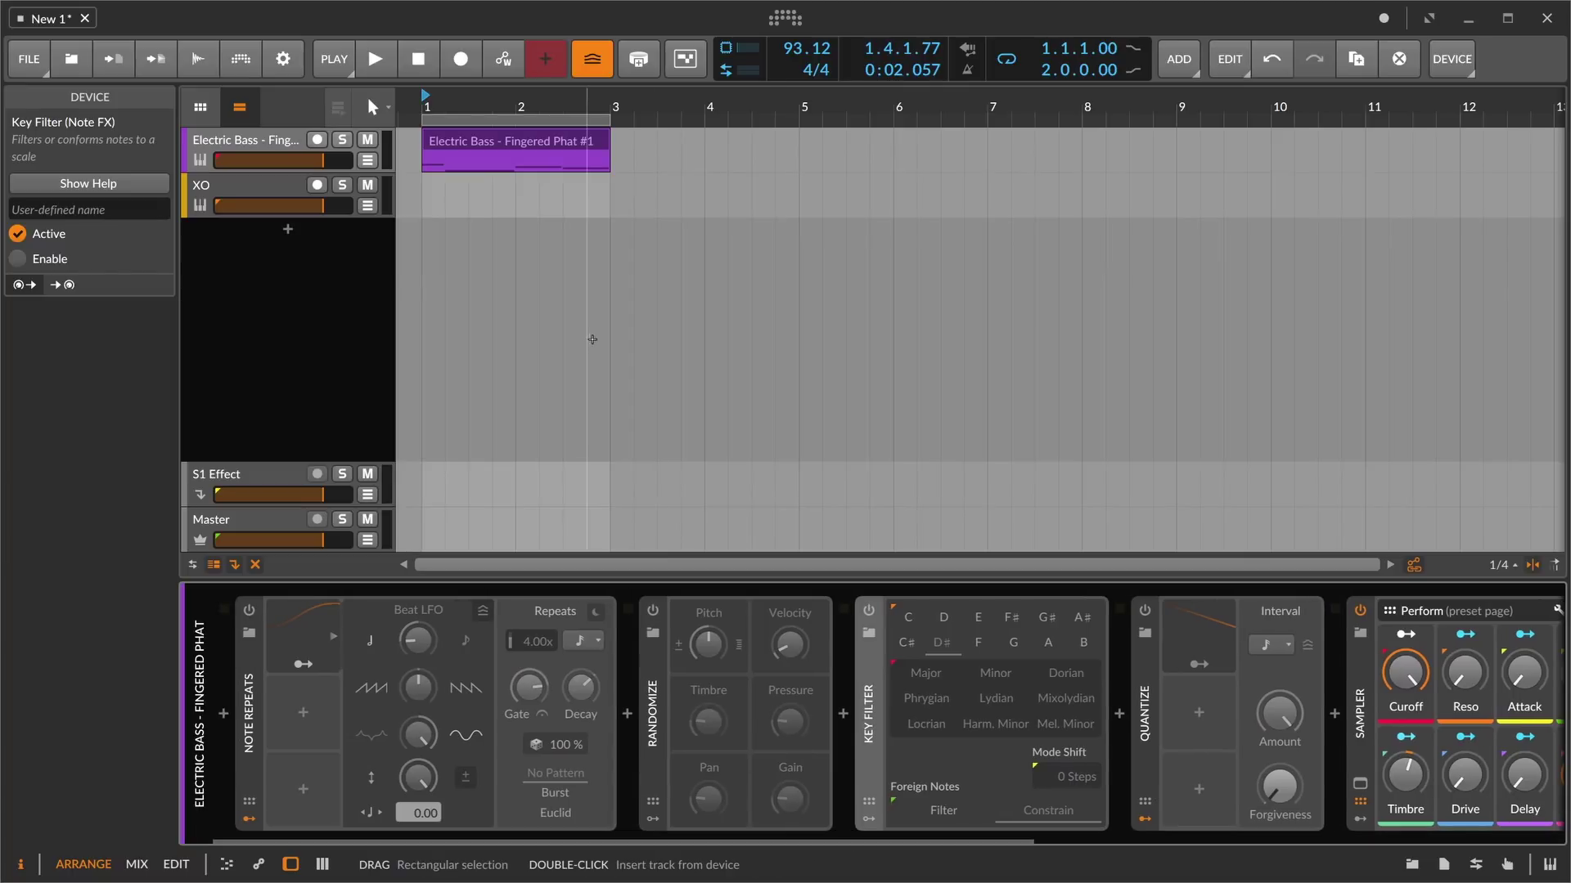
pyautogui.press('space')
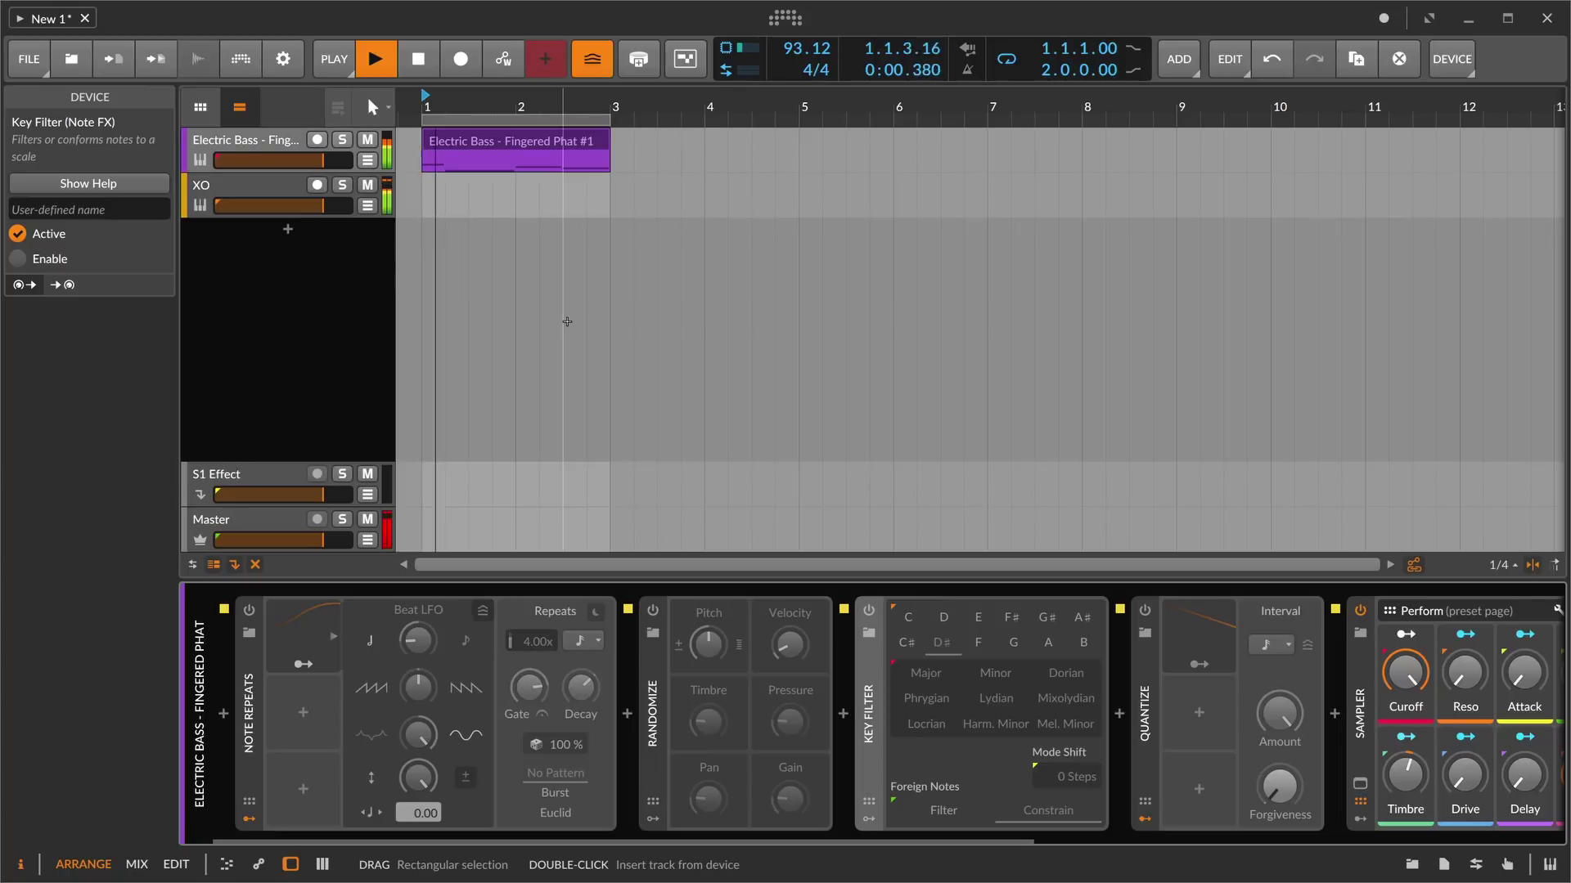
pyautogui.press('space')
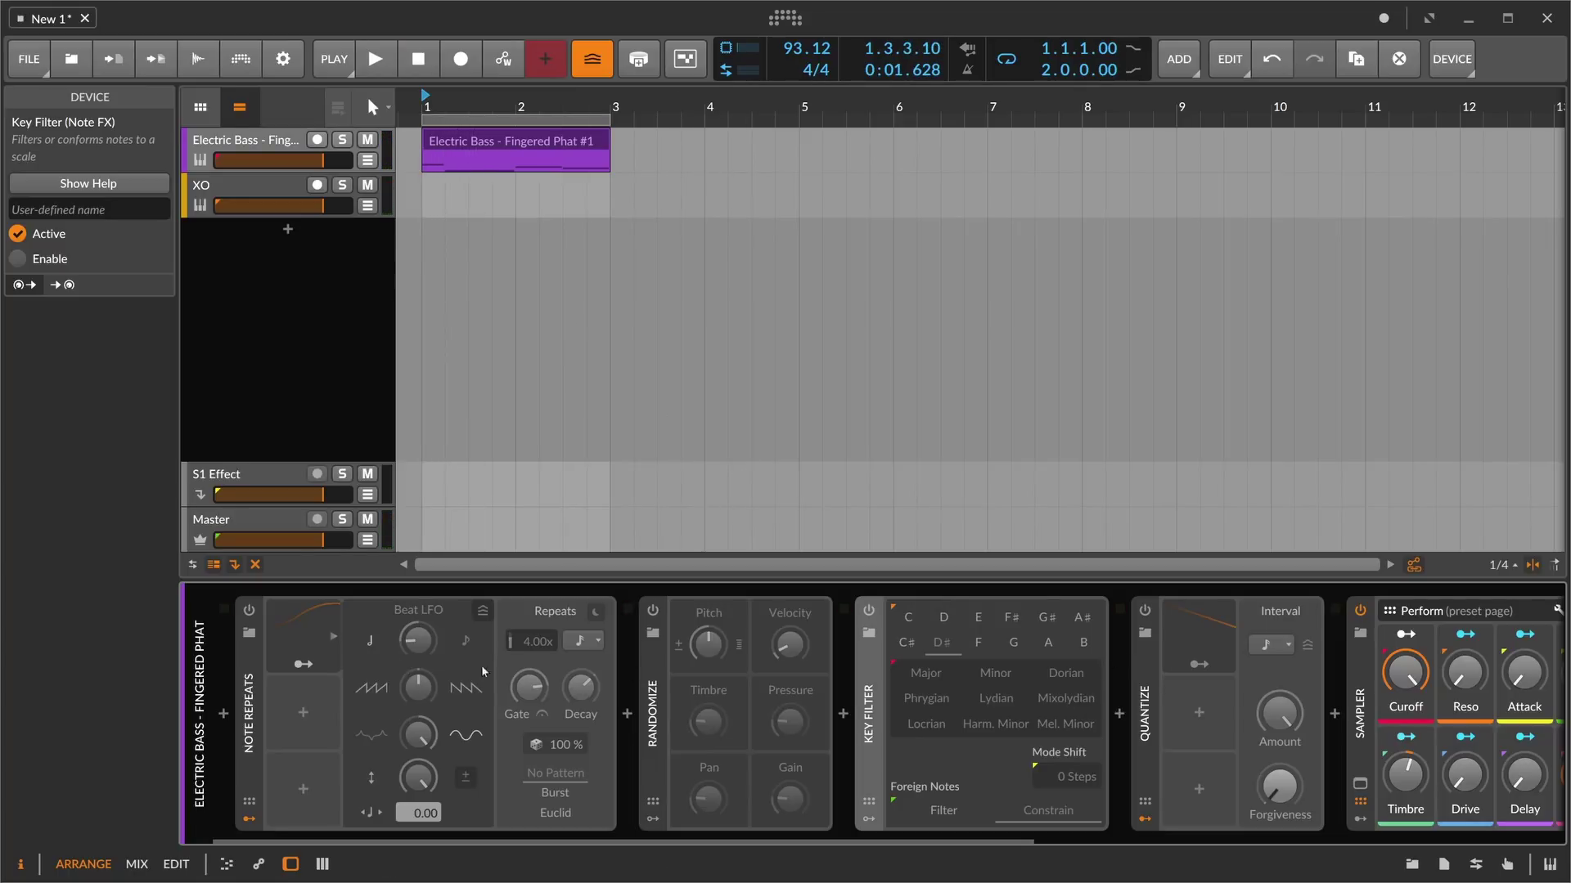
# - Enable the Note Repeats device and play the bass line with the drums
pyautogui.click(250, 612)
pyautogui.press('space')
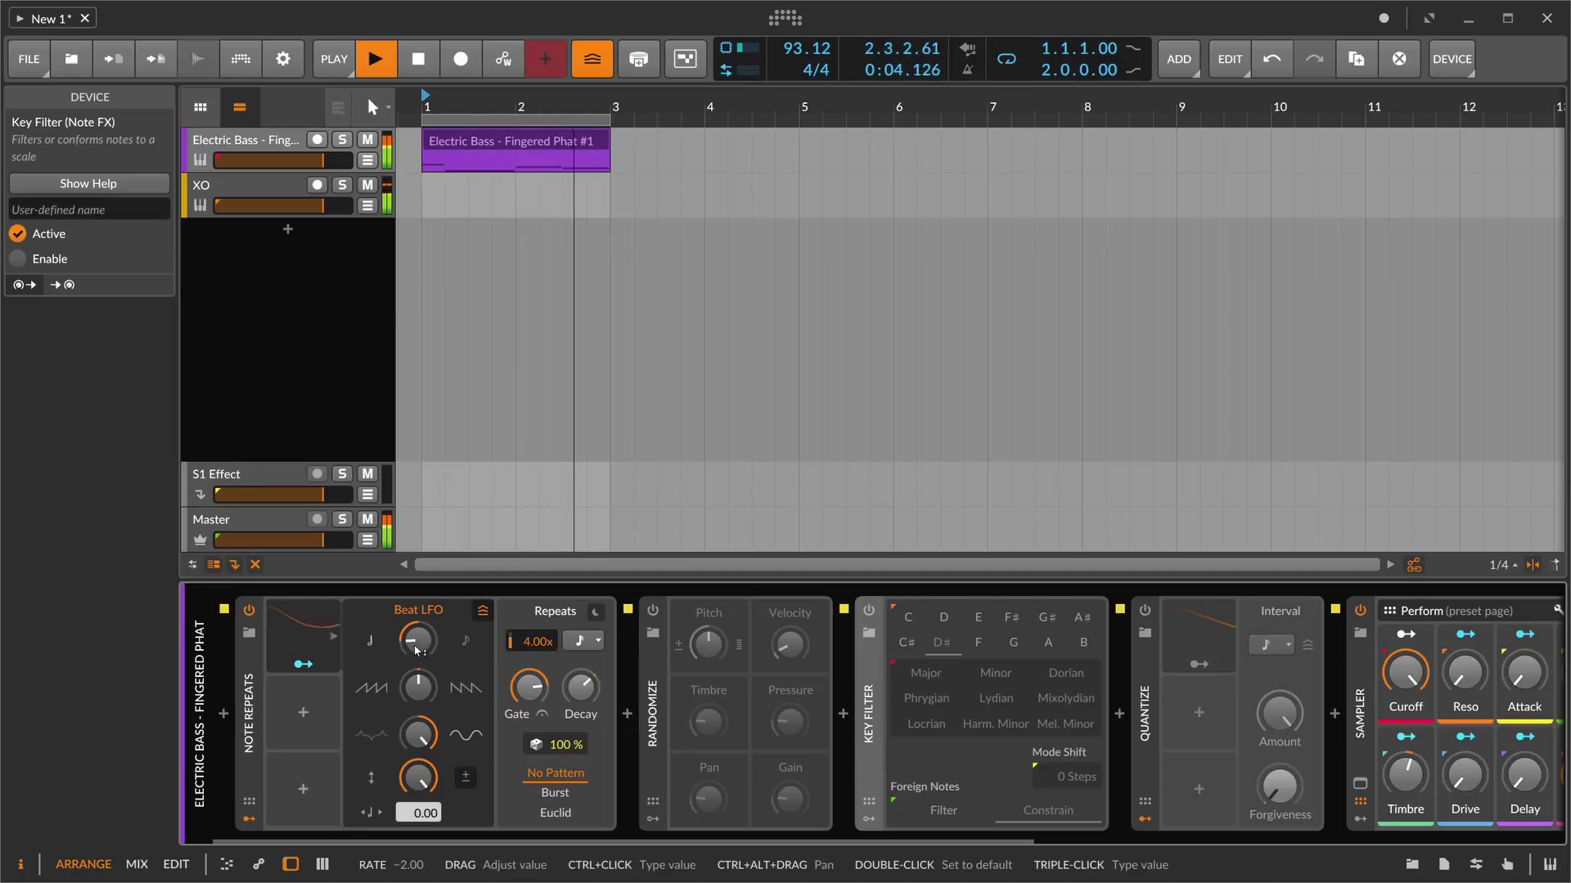
pyautogui.press('space')
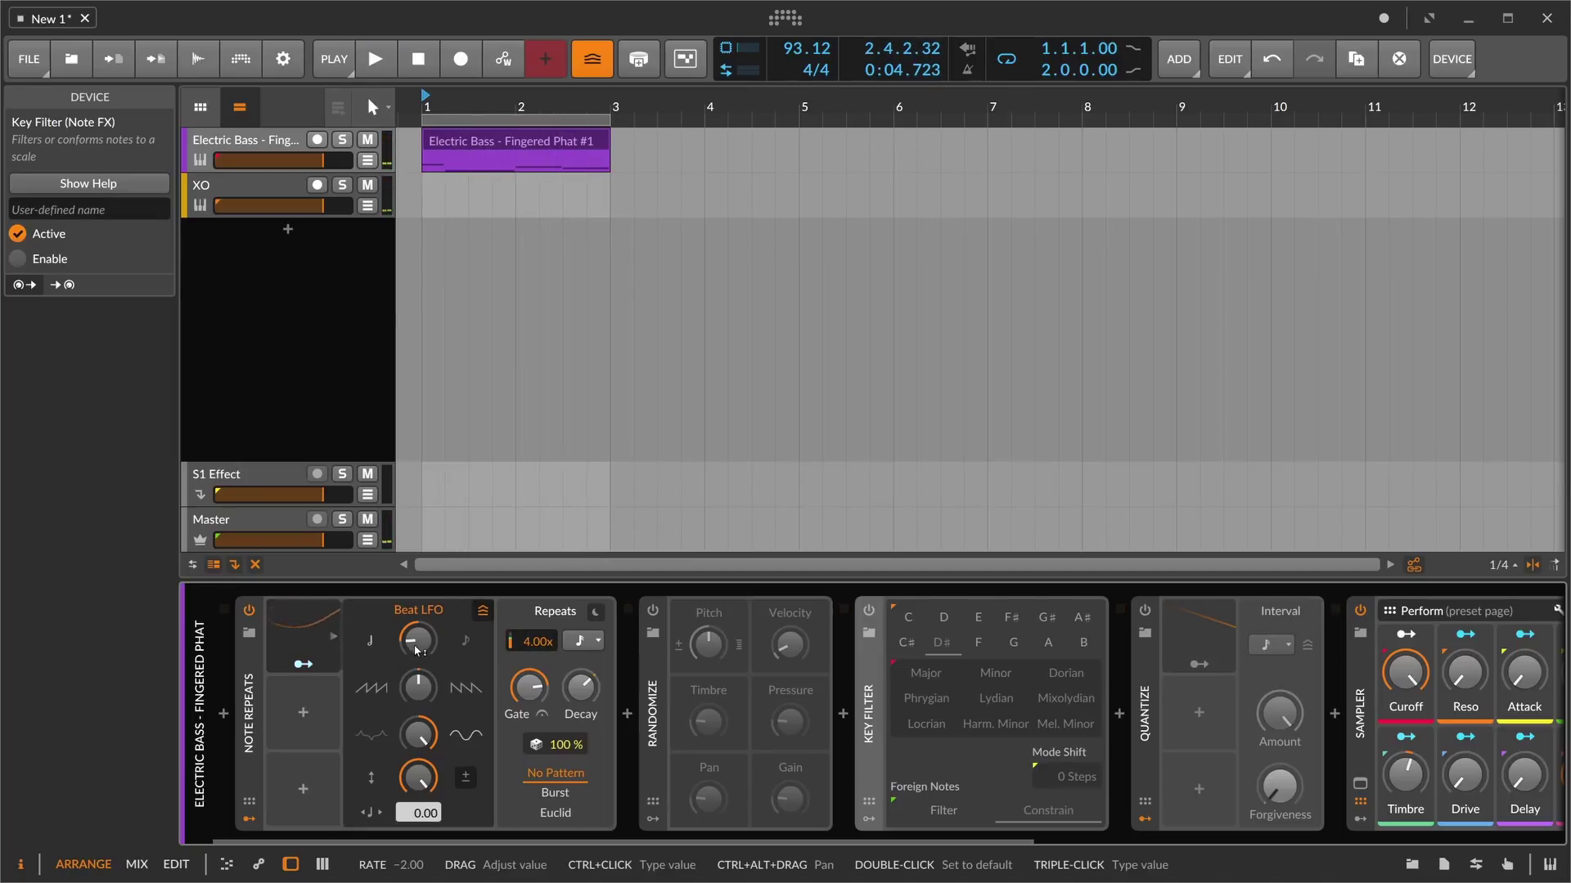
# - Enable the Quantize device alongside Note Repeats and audition the resulting bass rhythm
pyautogui.click(1144, 610)
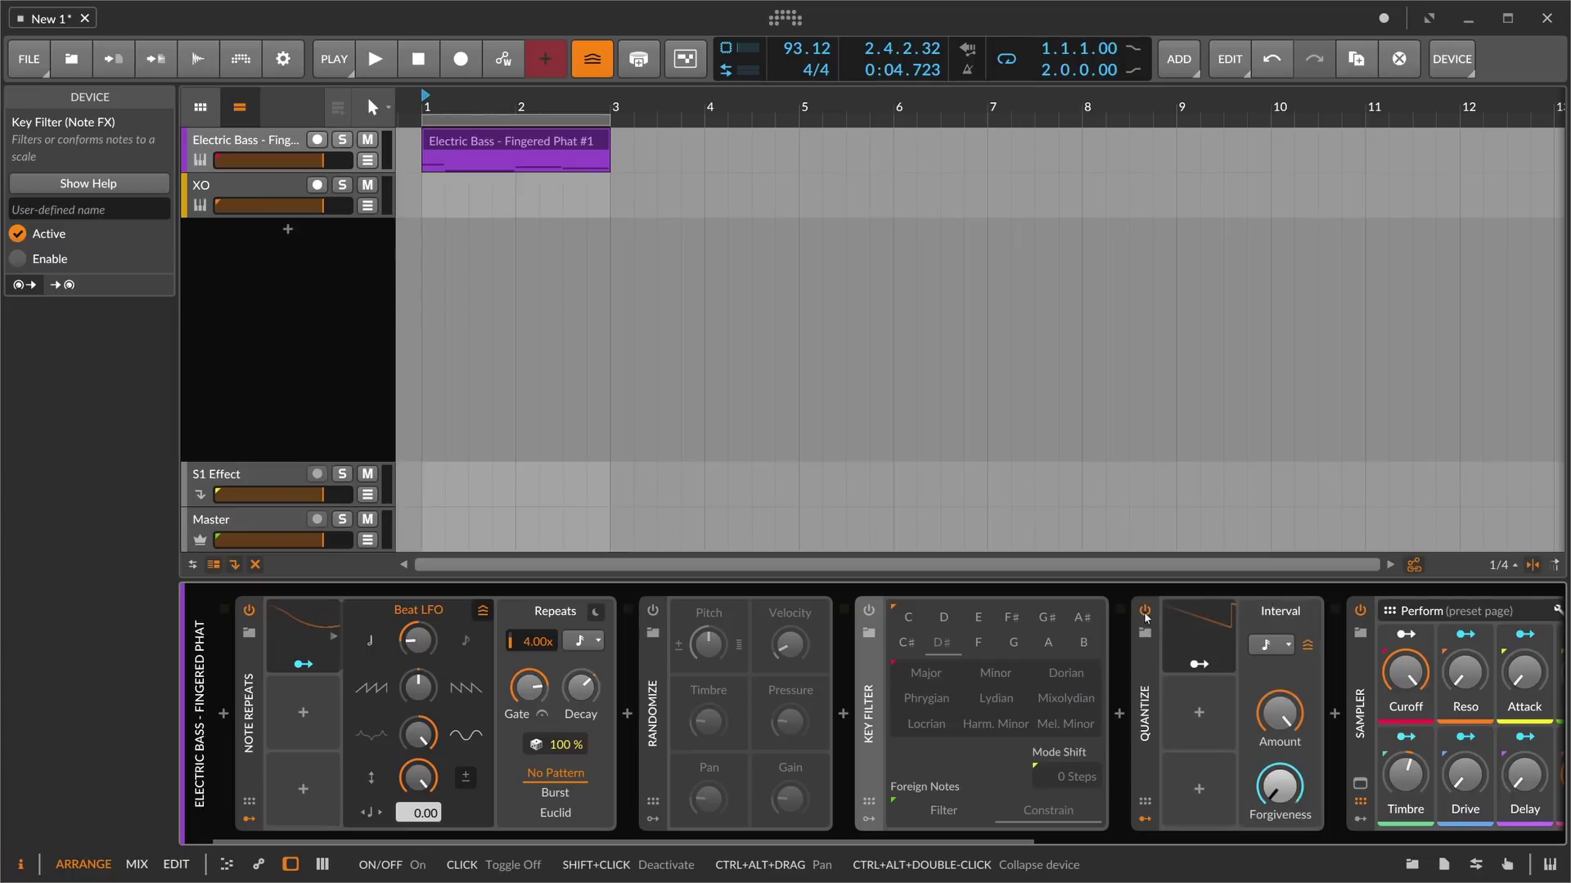
pyautogui.click(1146, 679)
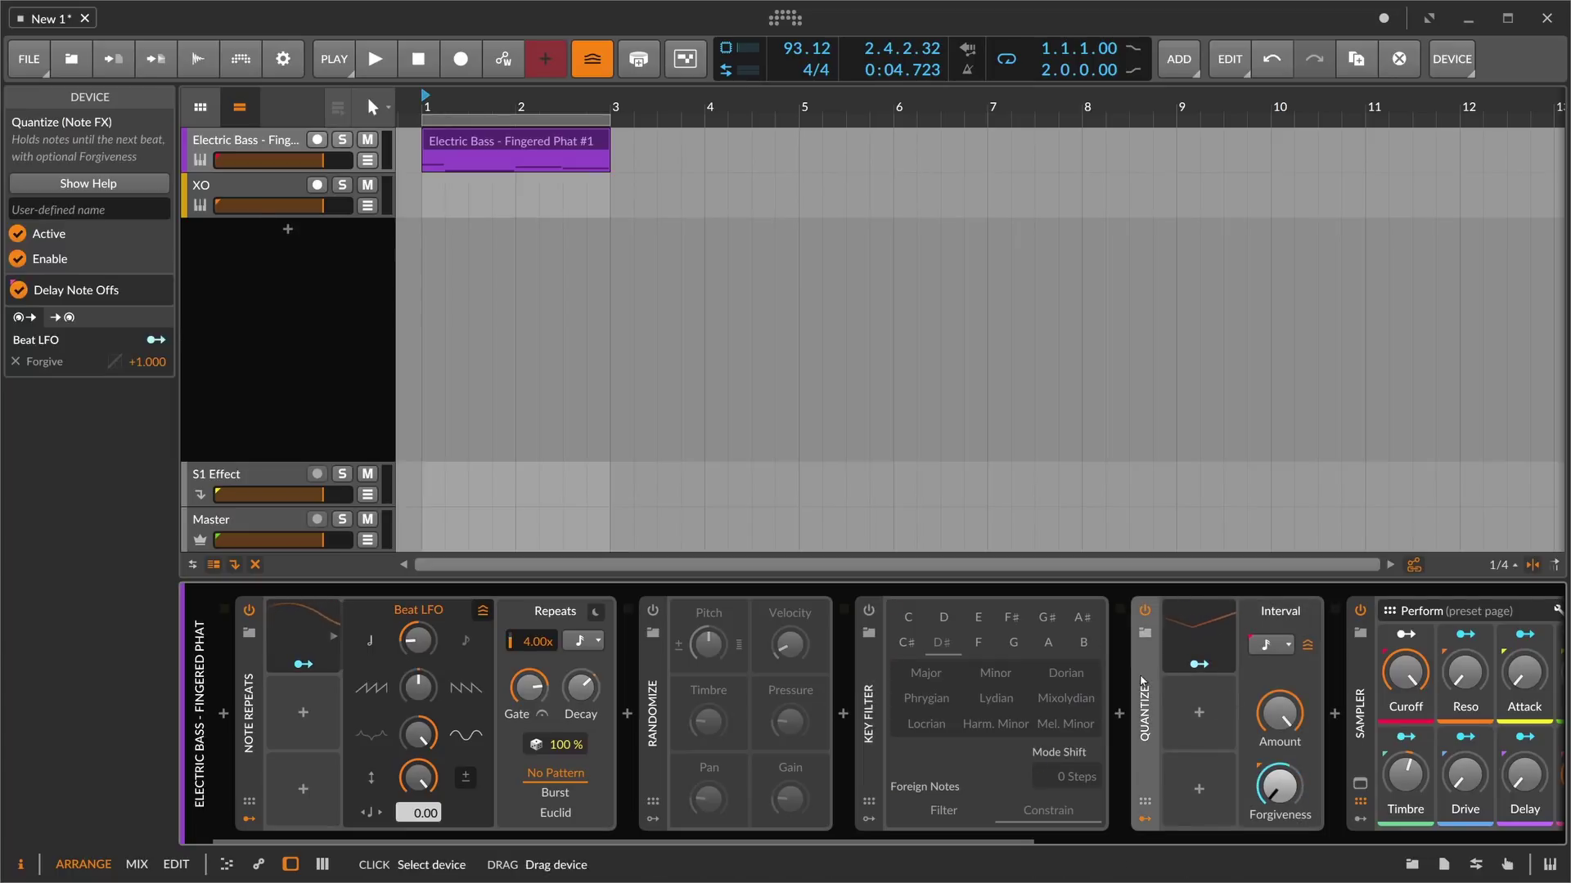
pyautogui.press('space')
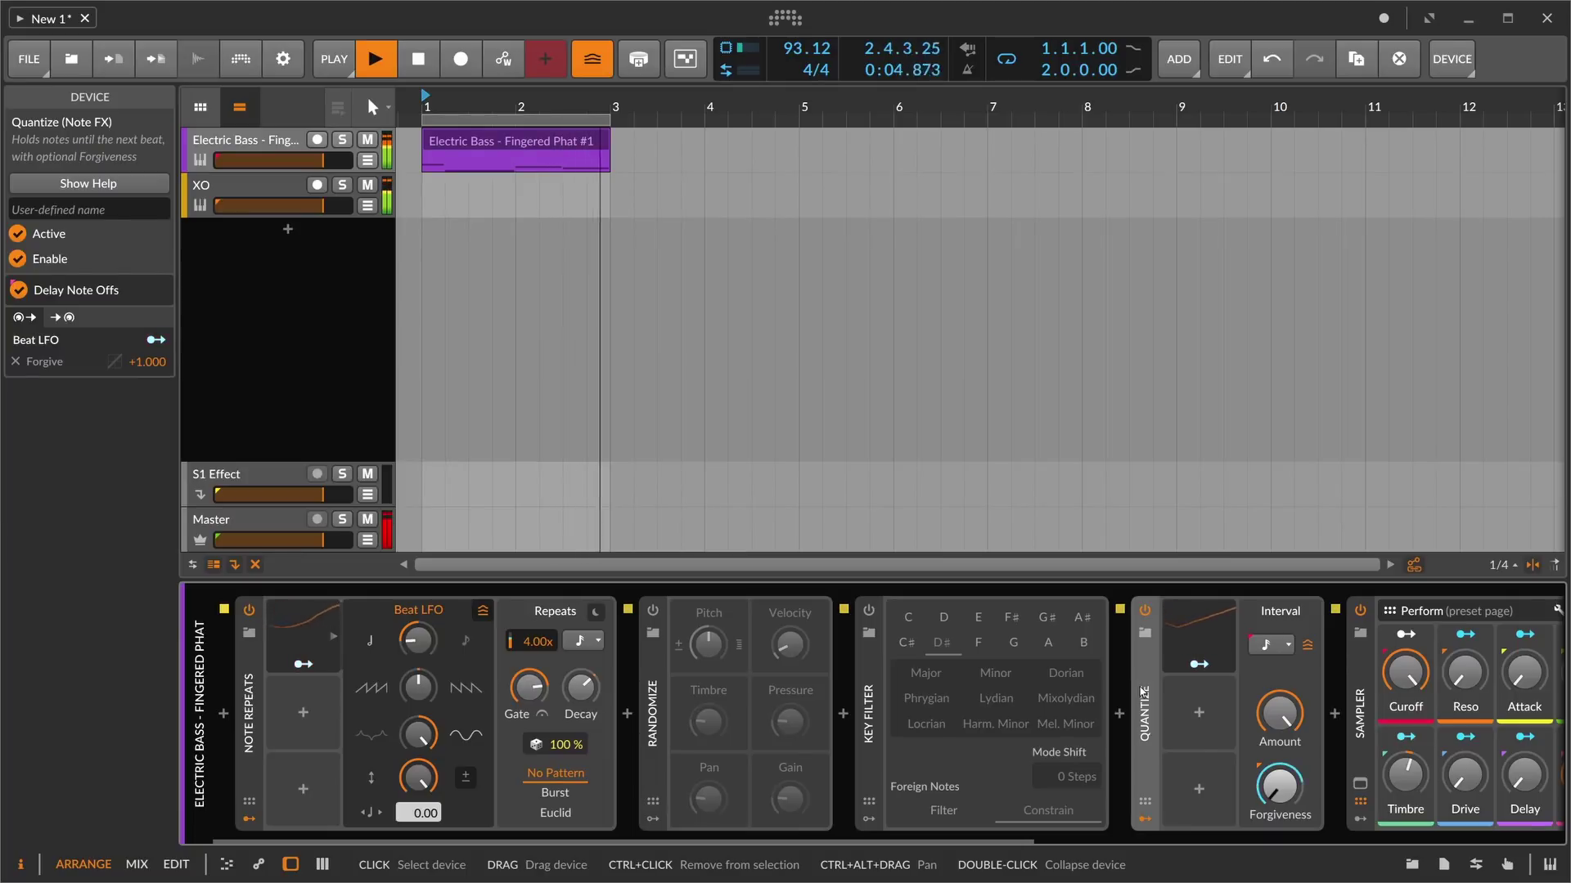
pyautogui.press('space')
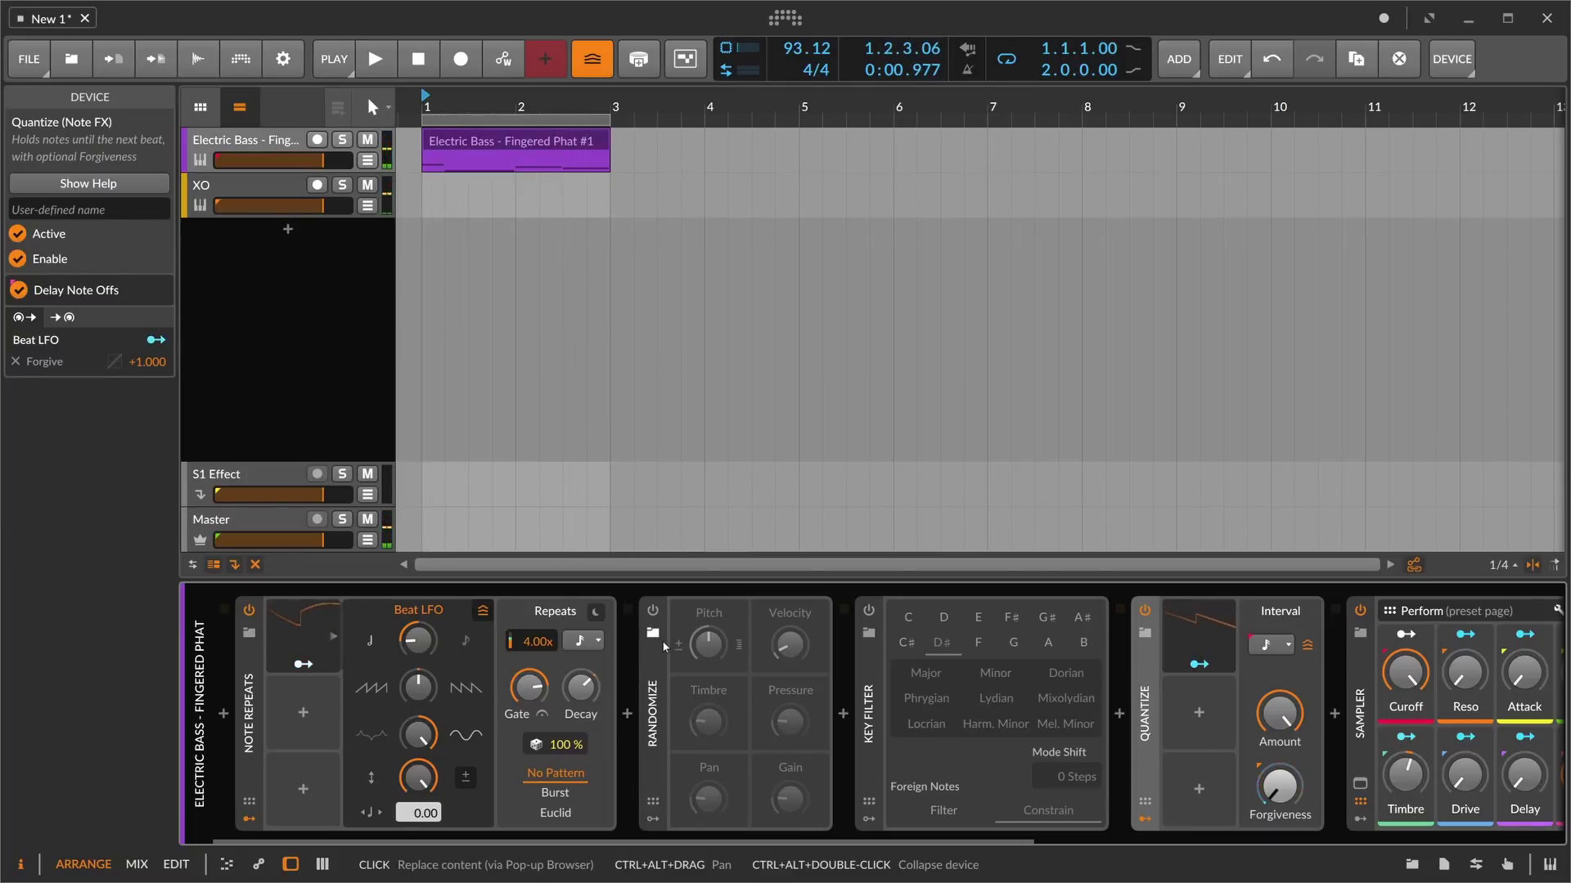
# - Enable the Randomize device and audition the bass with random pitch and velocity
pyautogui.click(652, 610)
pyautogui.press('space')
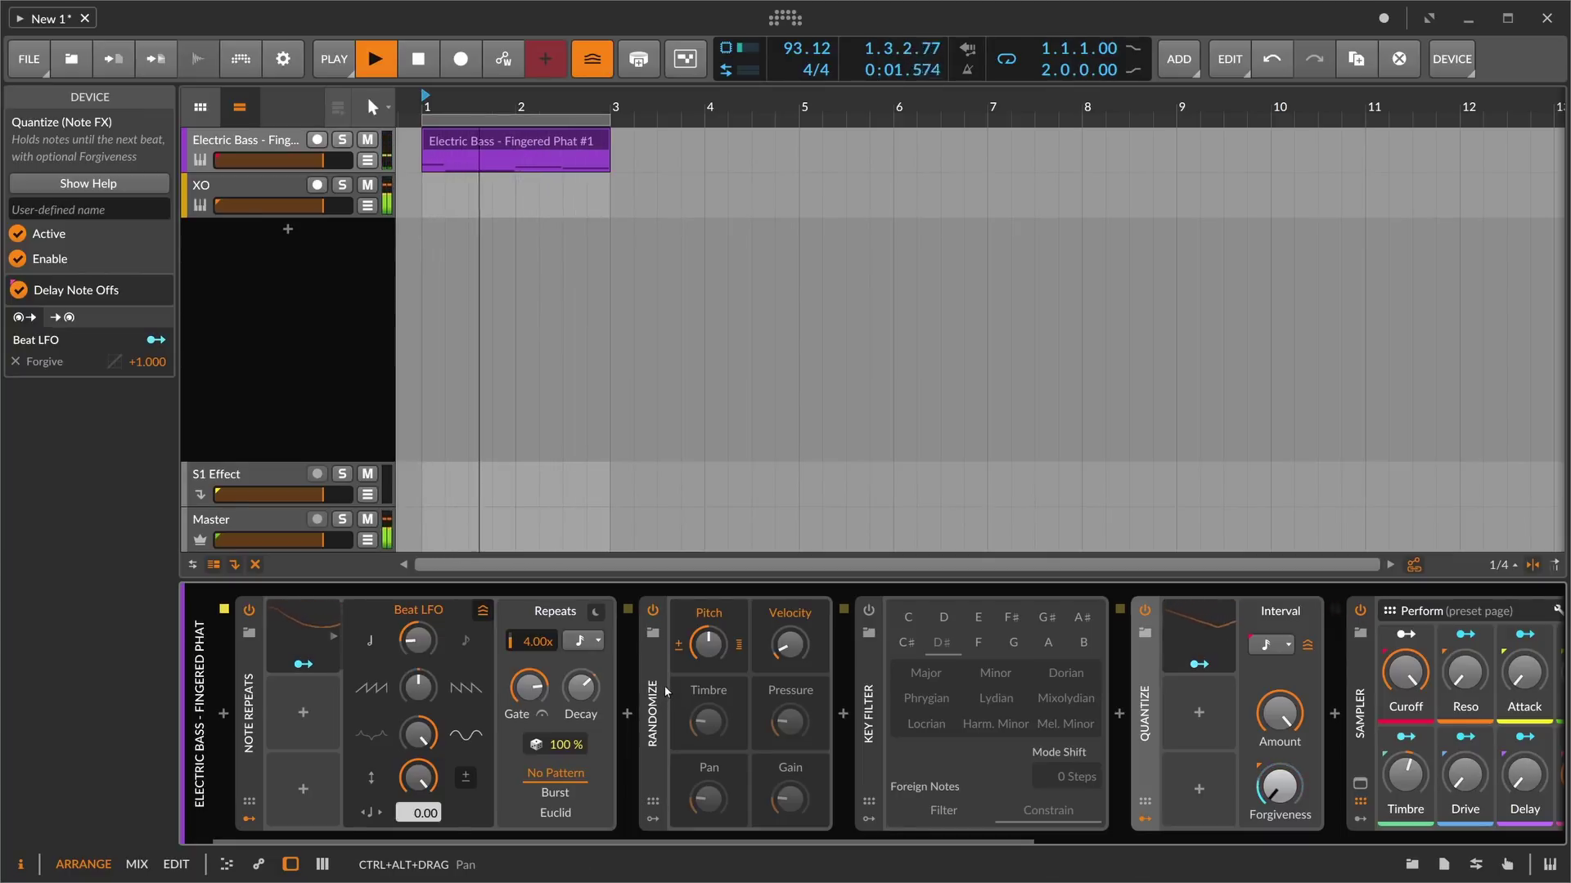
pyautogui.press('space')
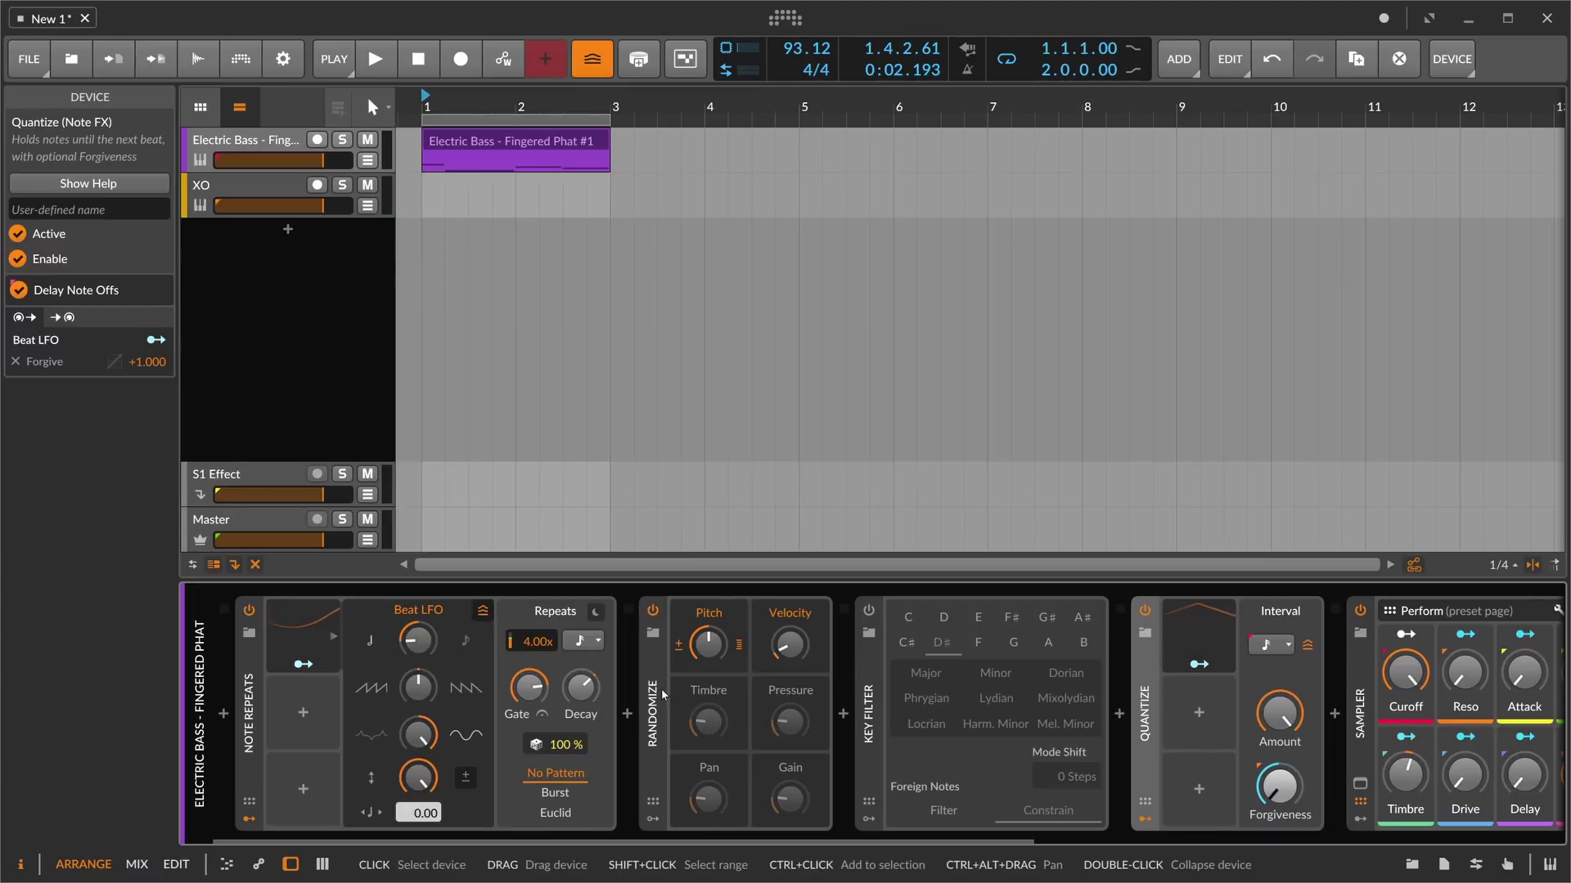
# - Enable the Key Filter device in D# Minor and play the bass line with the drums
pyautogui.click(876, 674)
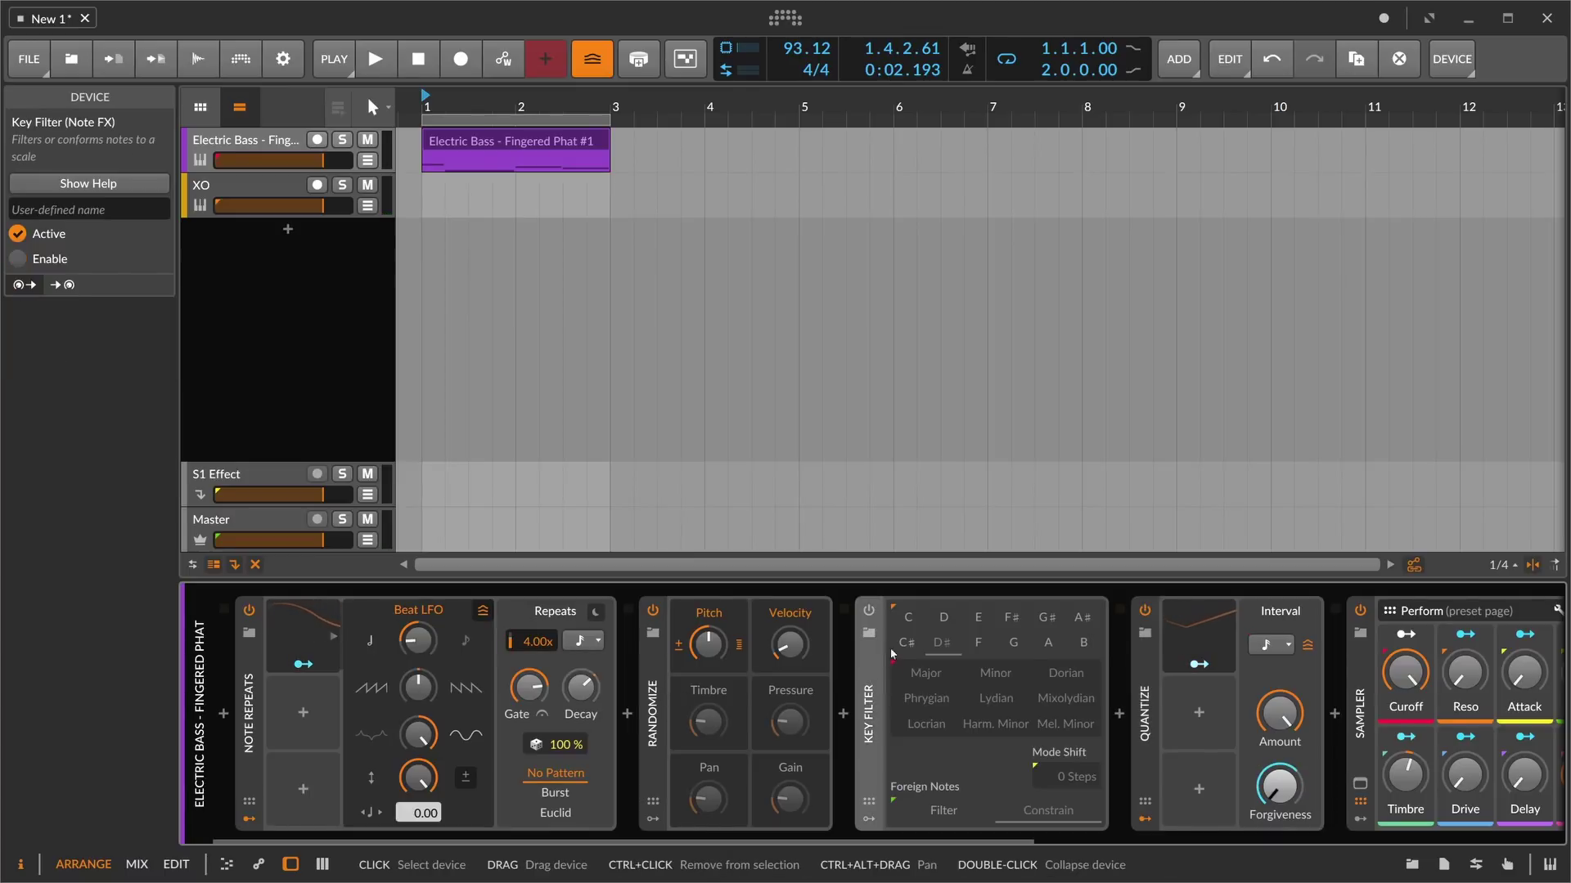
pyautogui.click(869, 610)
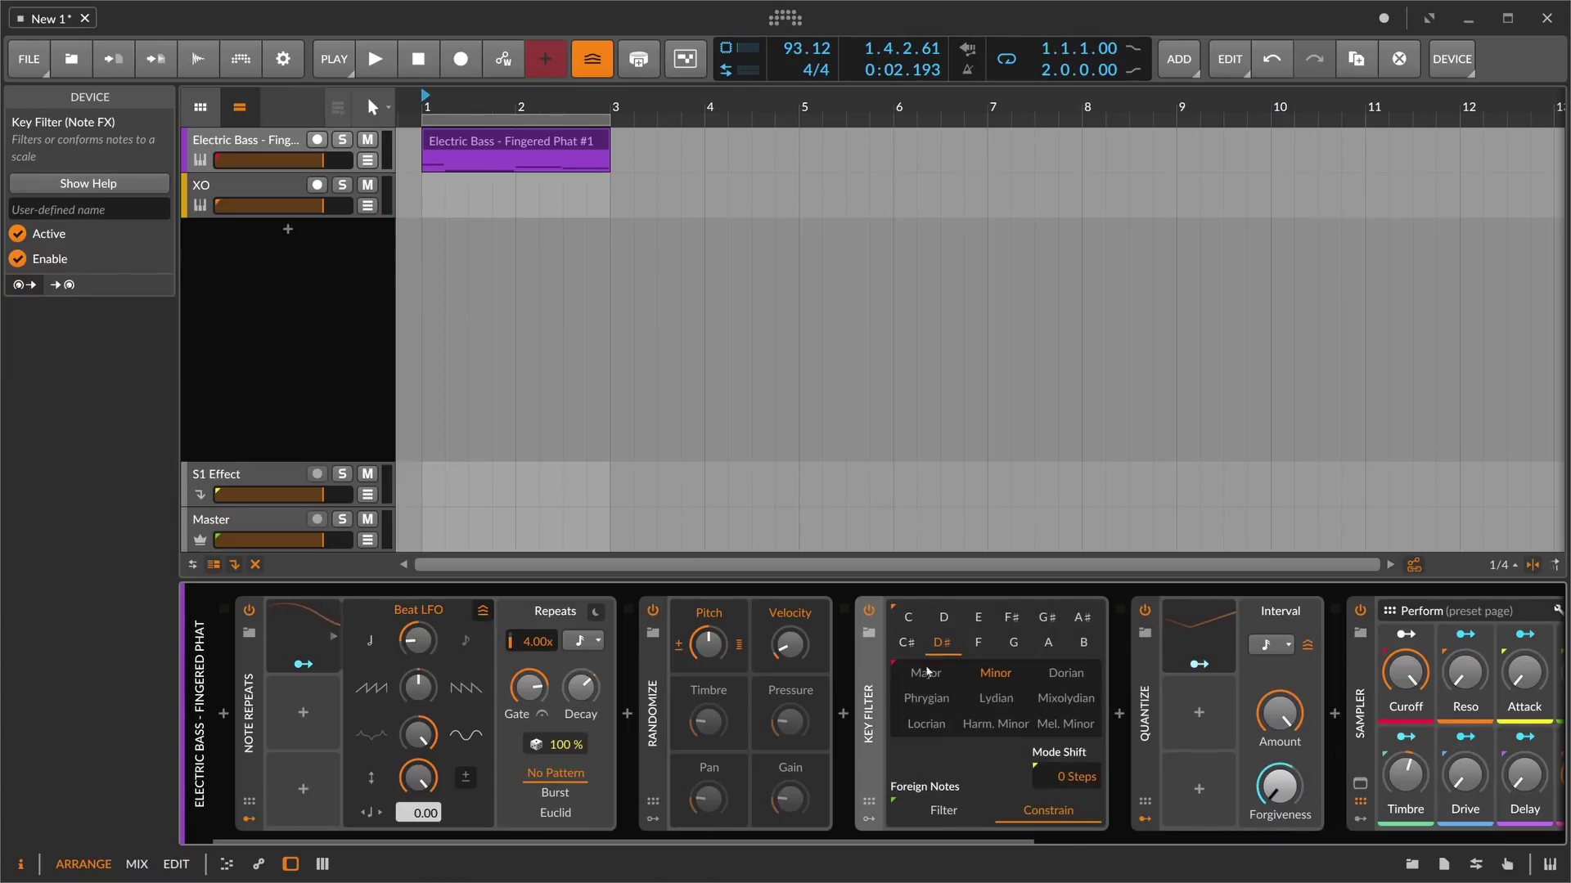
pyautogui.press('space')
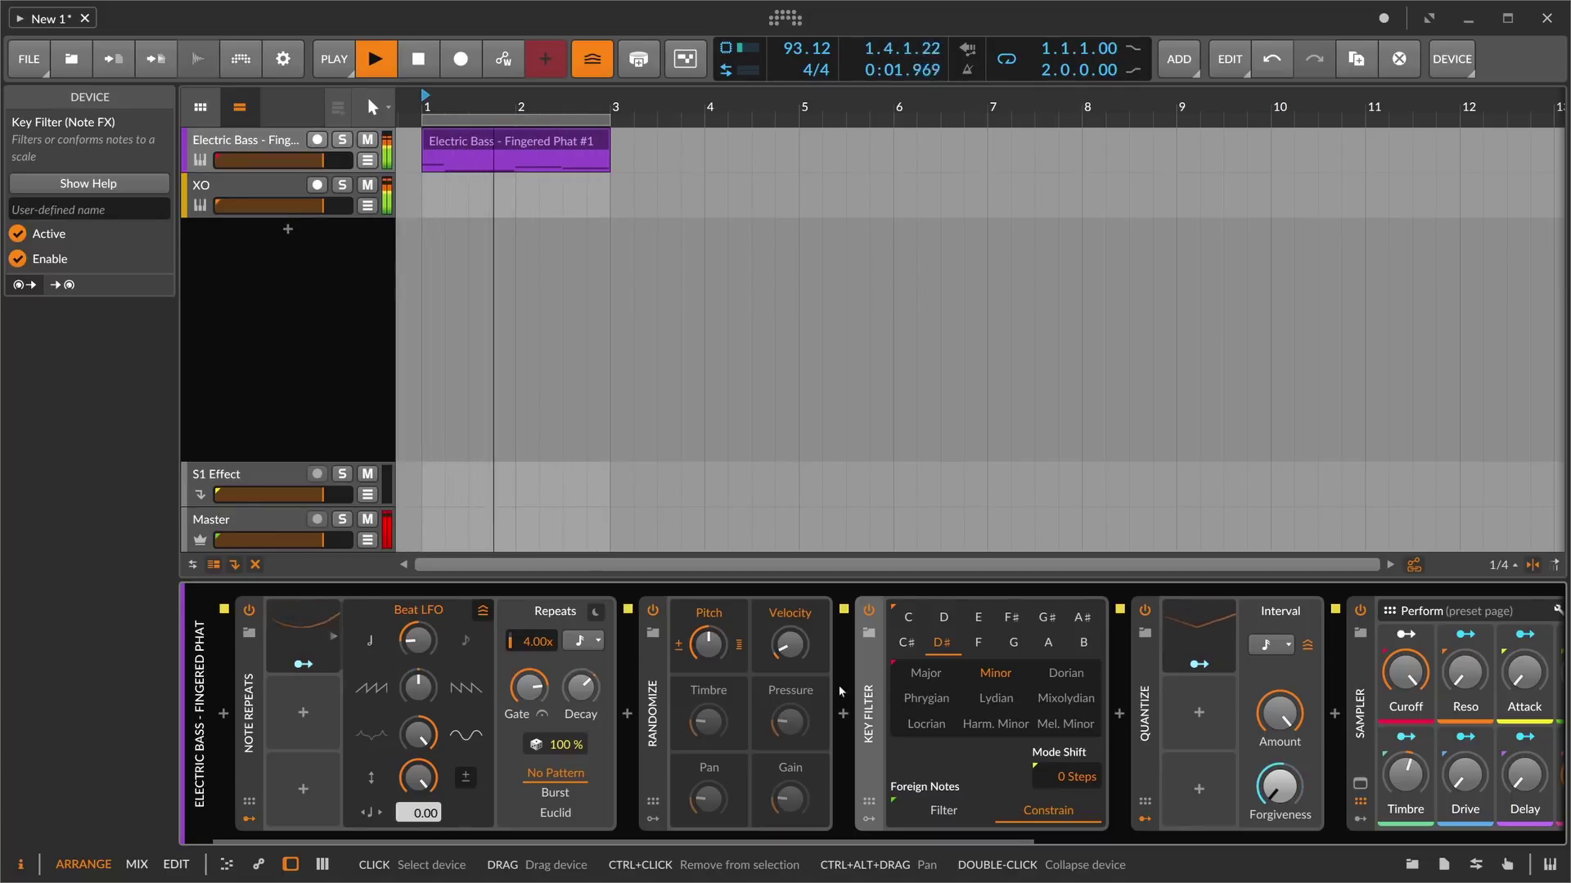
# - Adjust the Beat LFO's modulation of the Note Repeats rate while auditioning the bass line
pyautogui.click(302, 663)
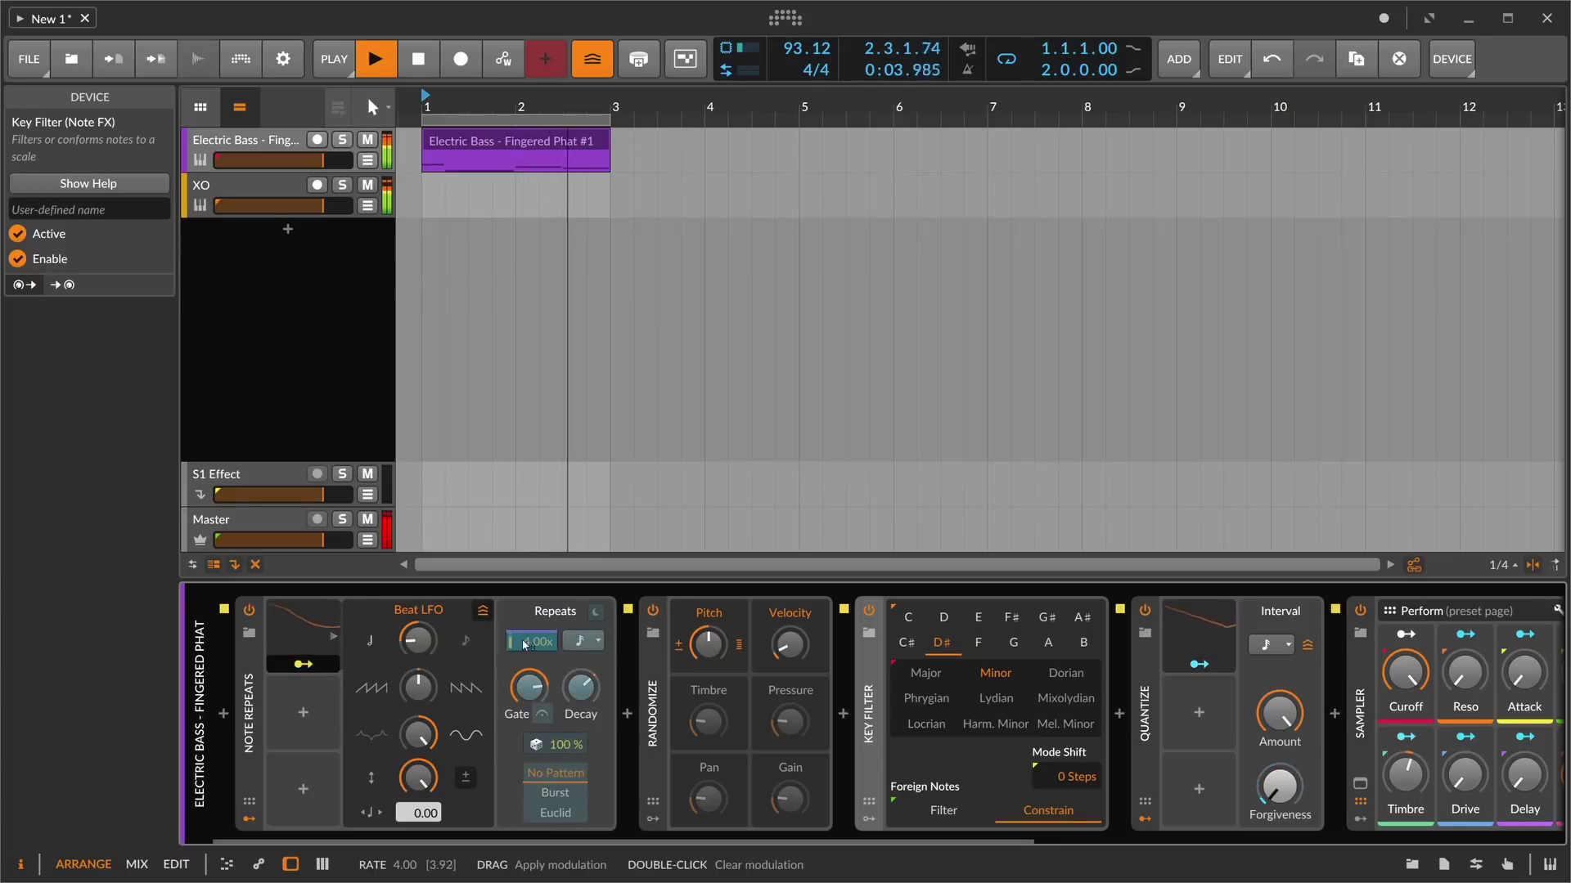
pyautogui.moveTo(523, 644); pyautogui.dragTo(462, 650)
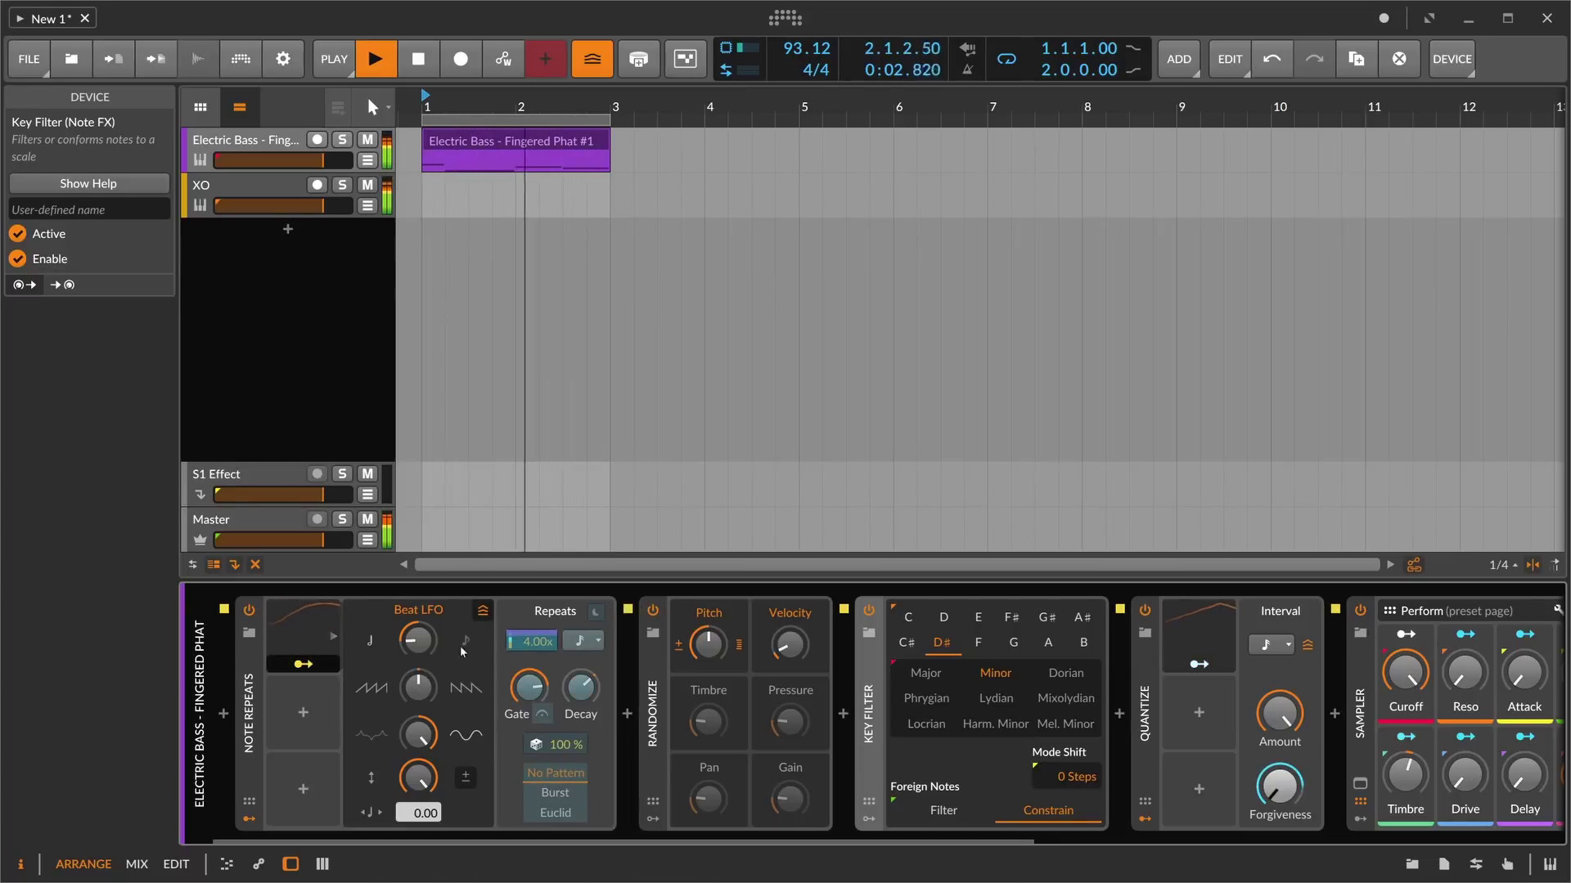
pyautogui.press('Escape')
pyautogui.press('space')
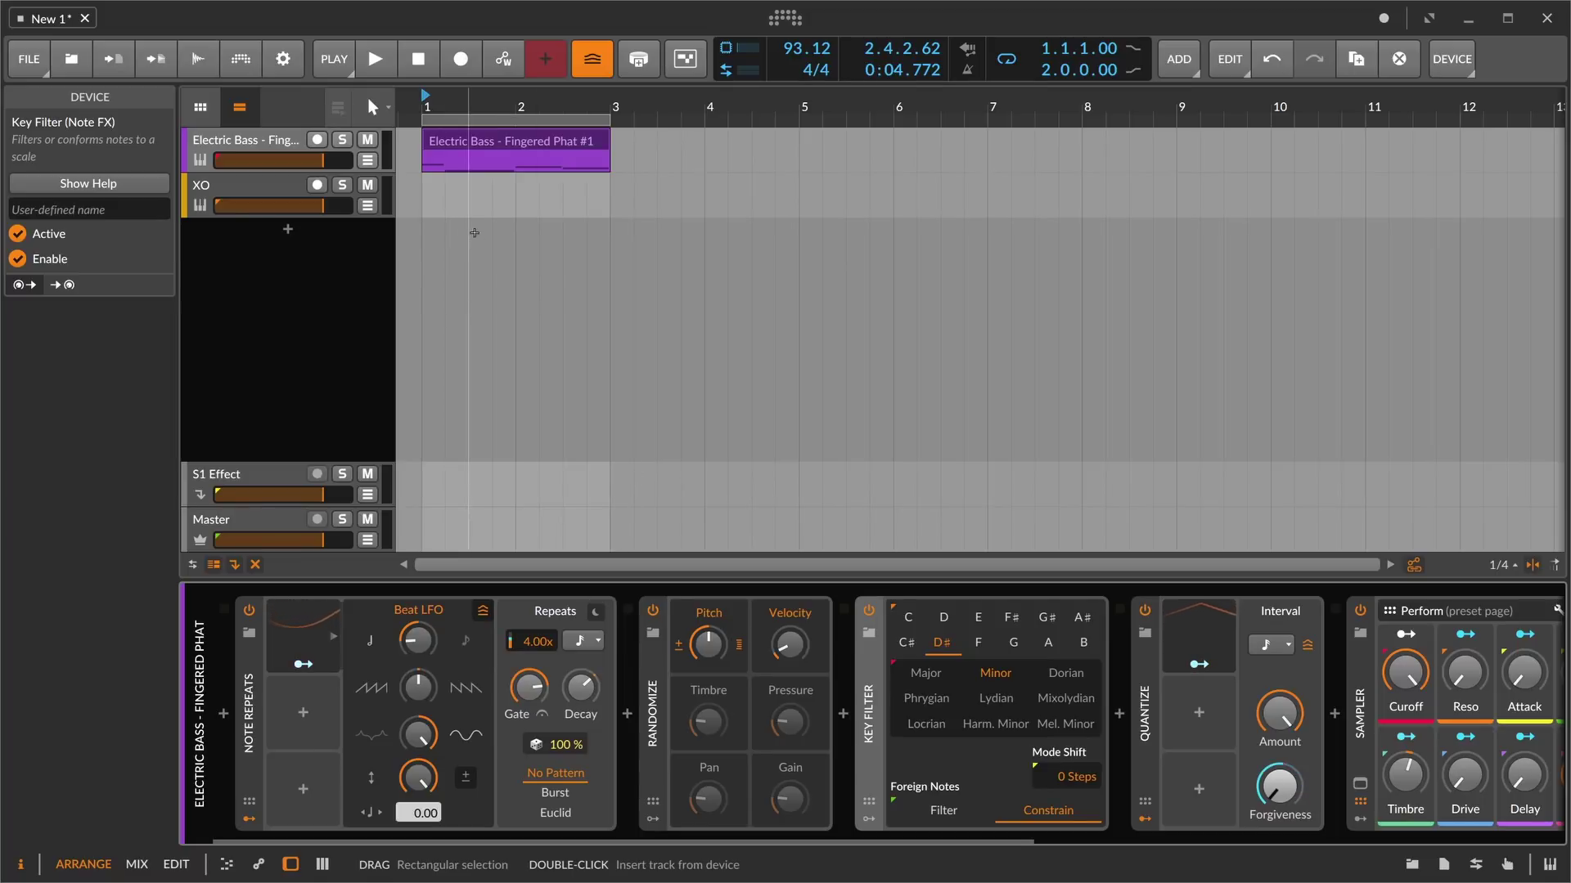
# - Open the Polysynth clip to inspect its held note, and return to the track's device chain
pyautogui.click(294, 194)
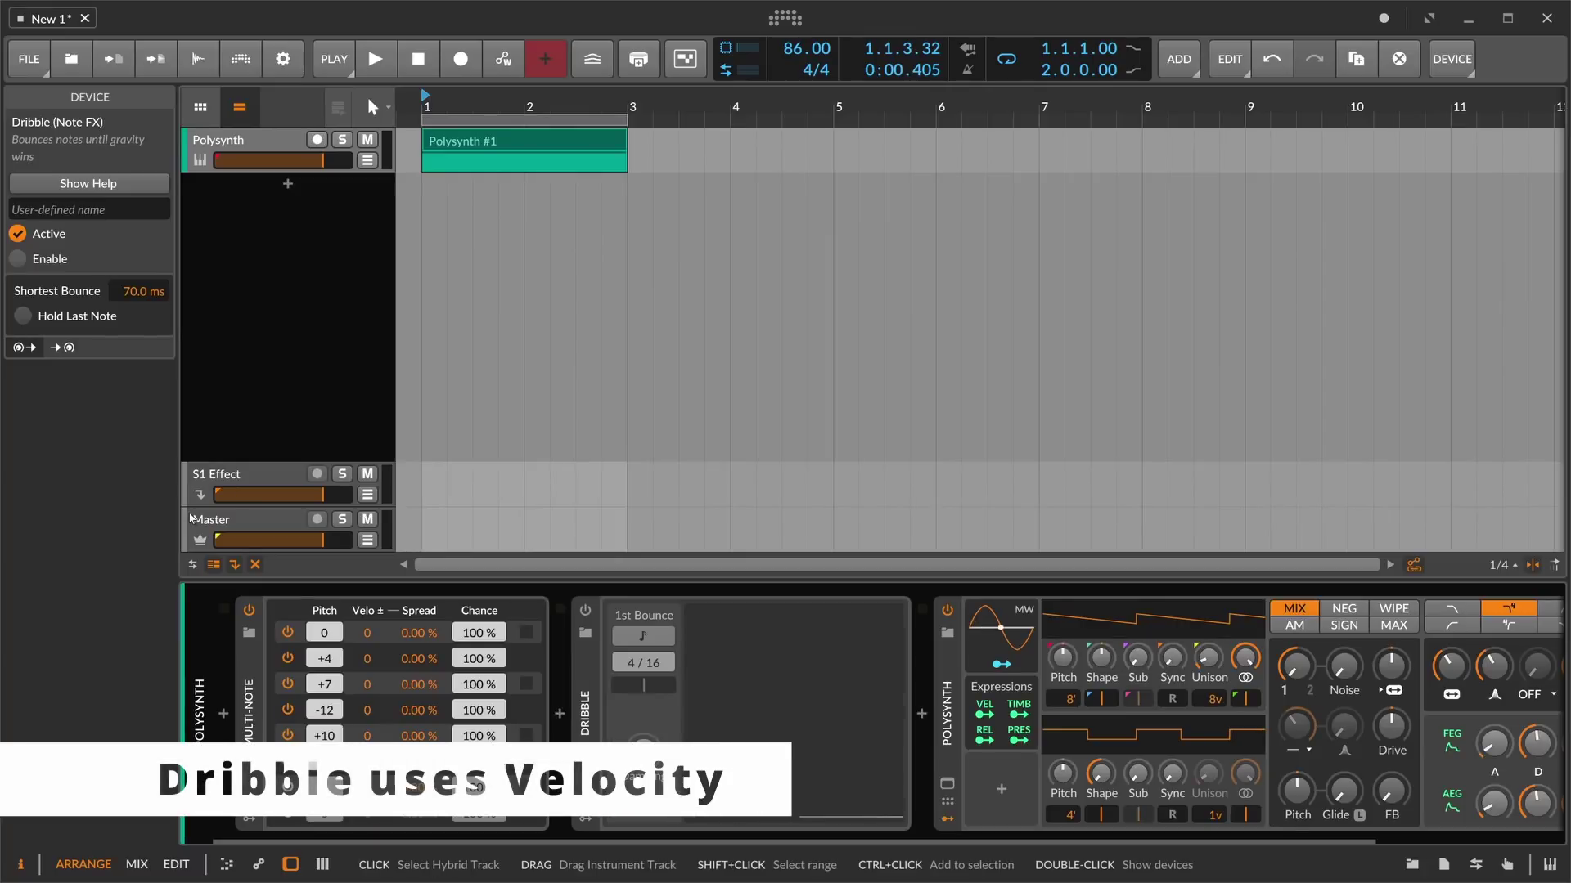
pyautogui.click(293, 342)
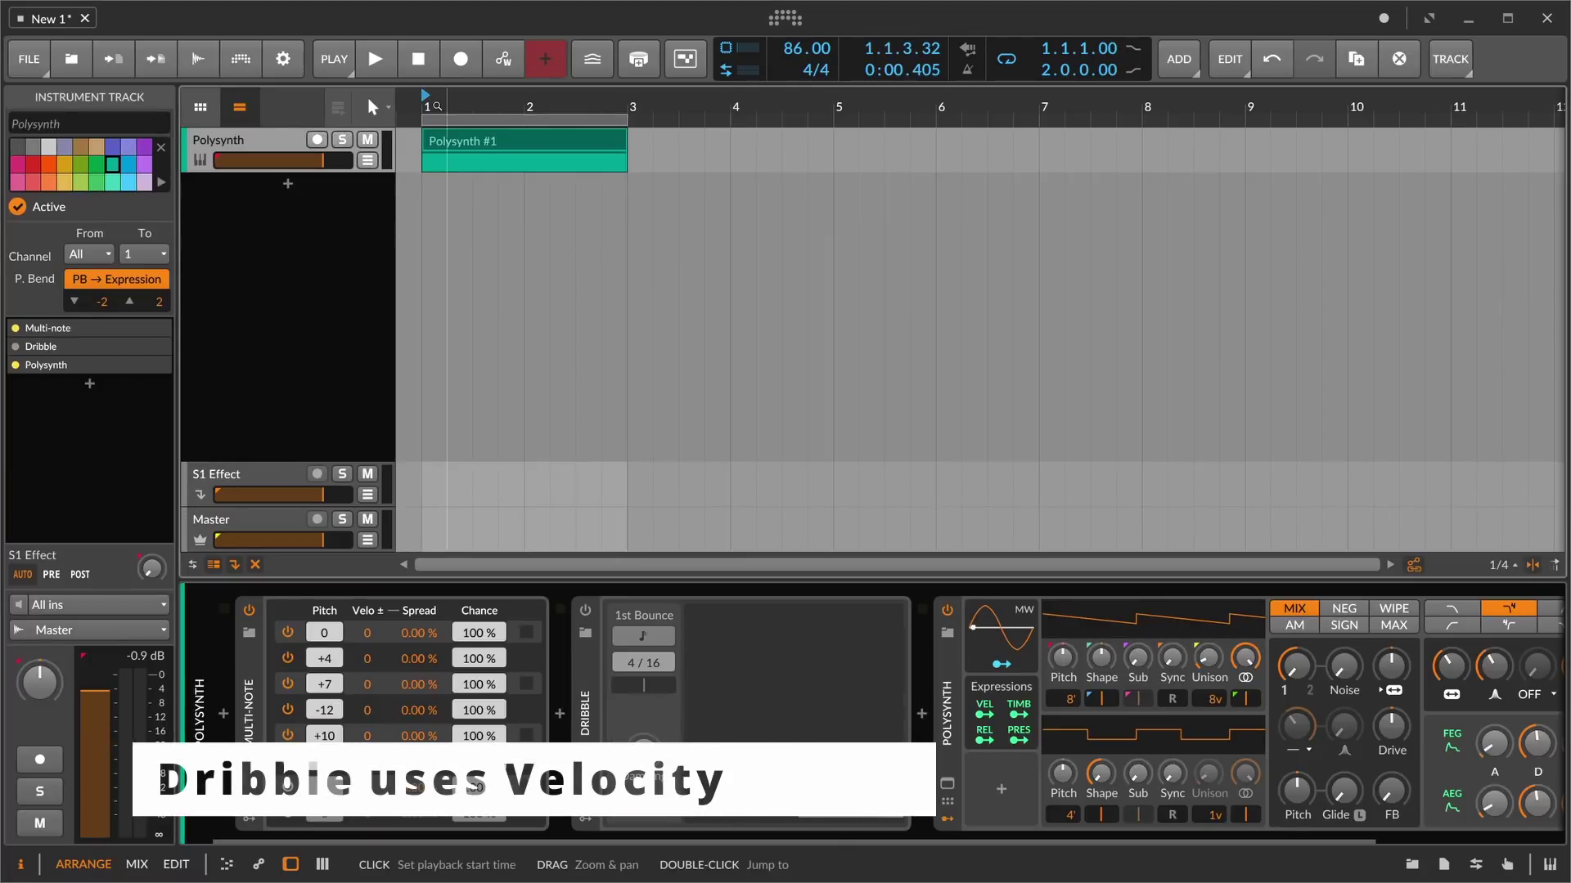
pyautogui.doubleClick(437, 148)
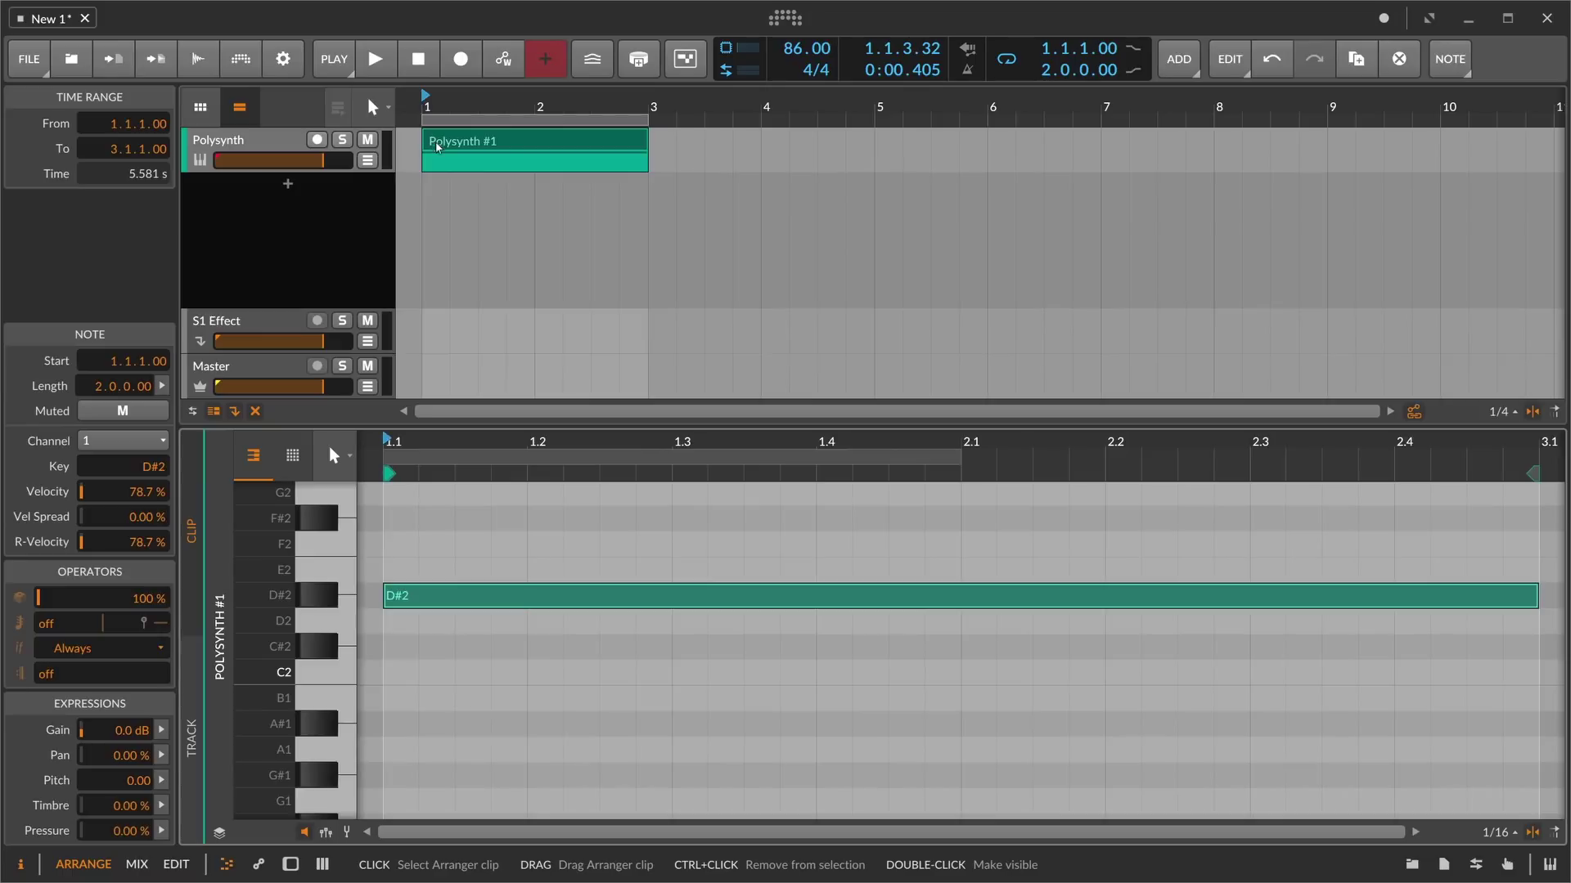
pyautogui.press('d')
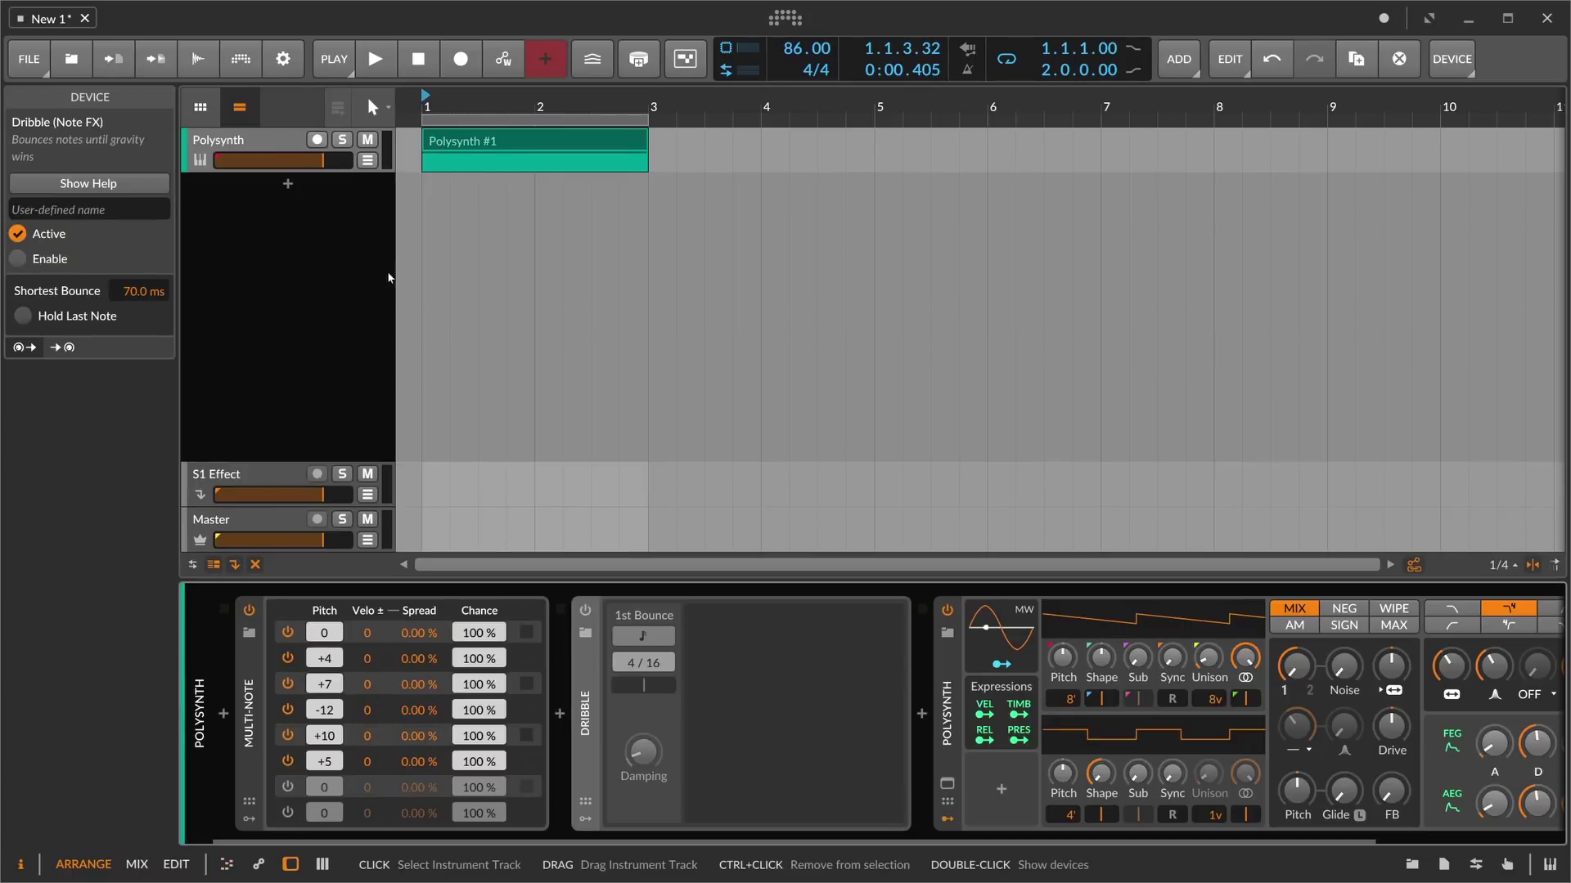
# - Compare the clip's single note with Multi-note disabled against the chord with Multi-note enabled again
pyautogui.click(259, 711)
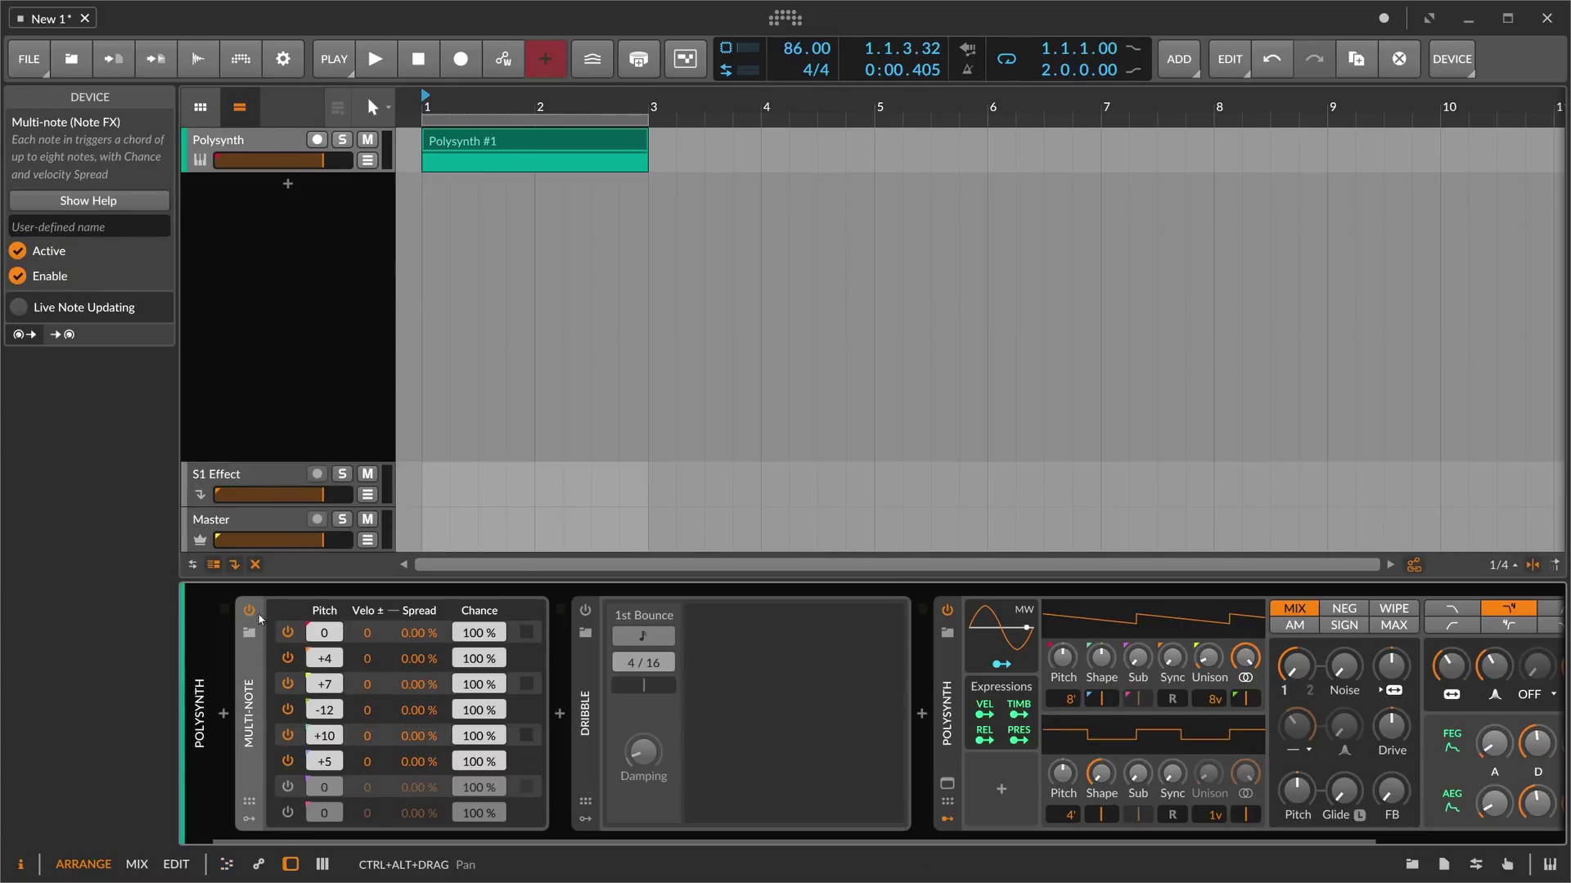
pyautogui.click(249, 611)
pyautogui.press('space')
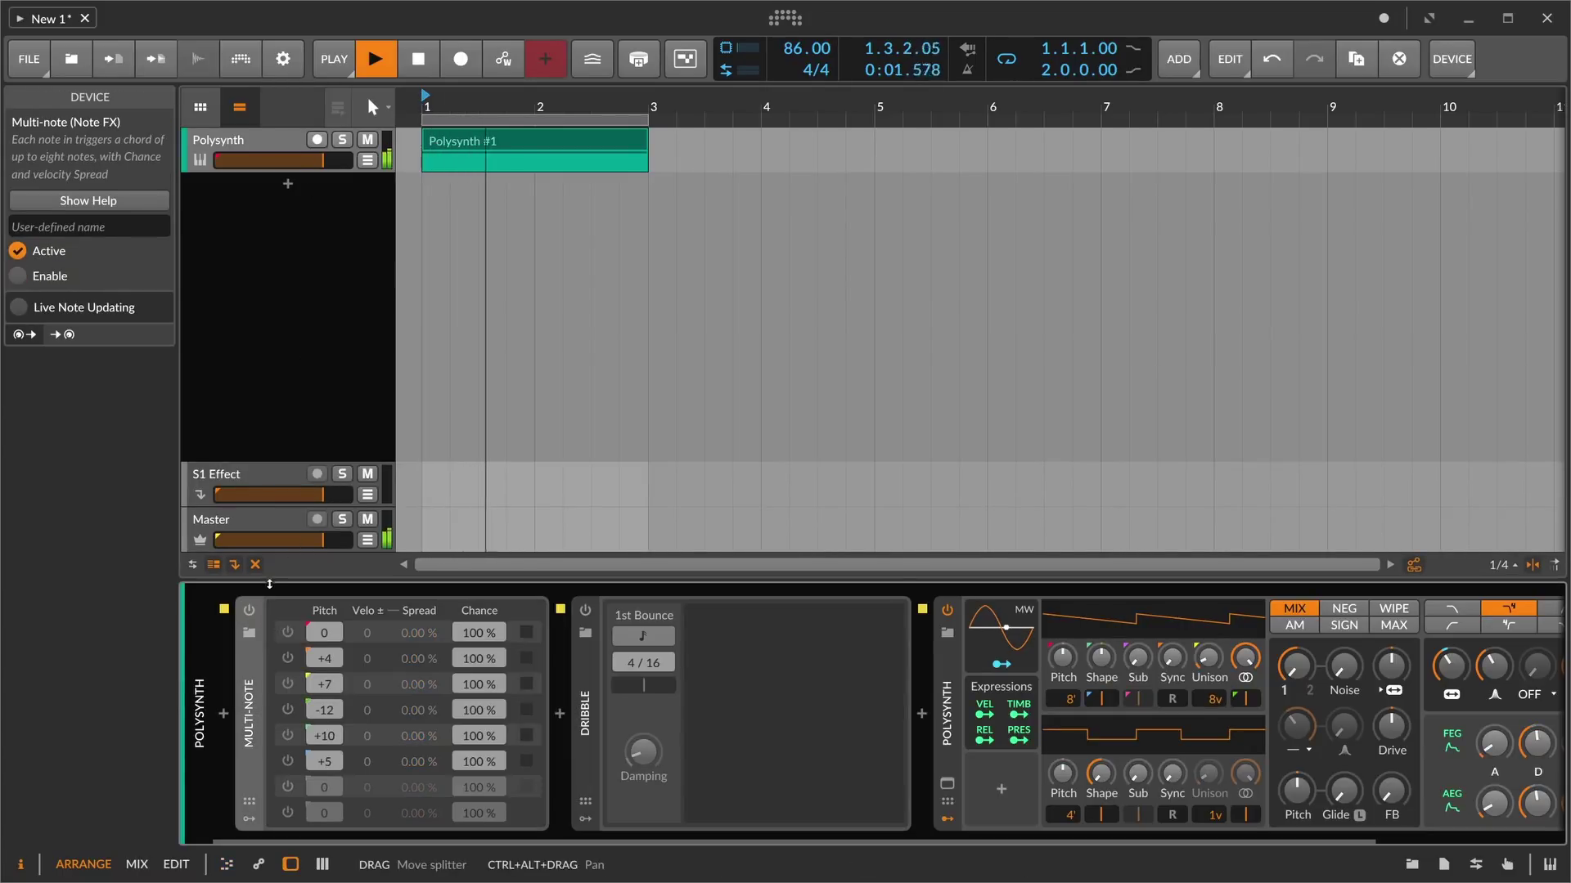
pyautogui.press('space')
pyautogui.click(250, 611)
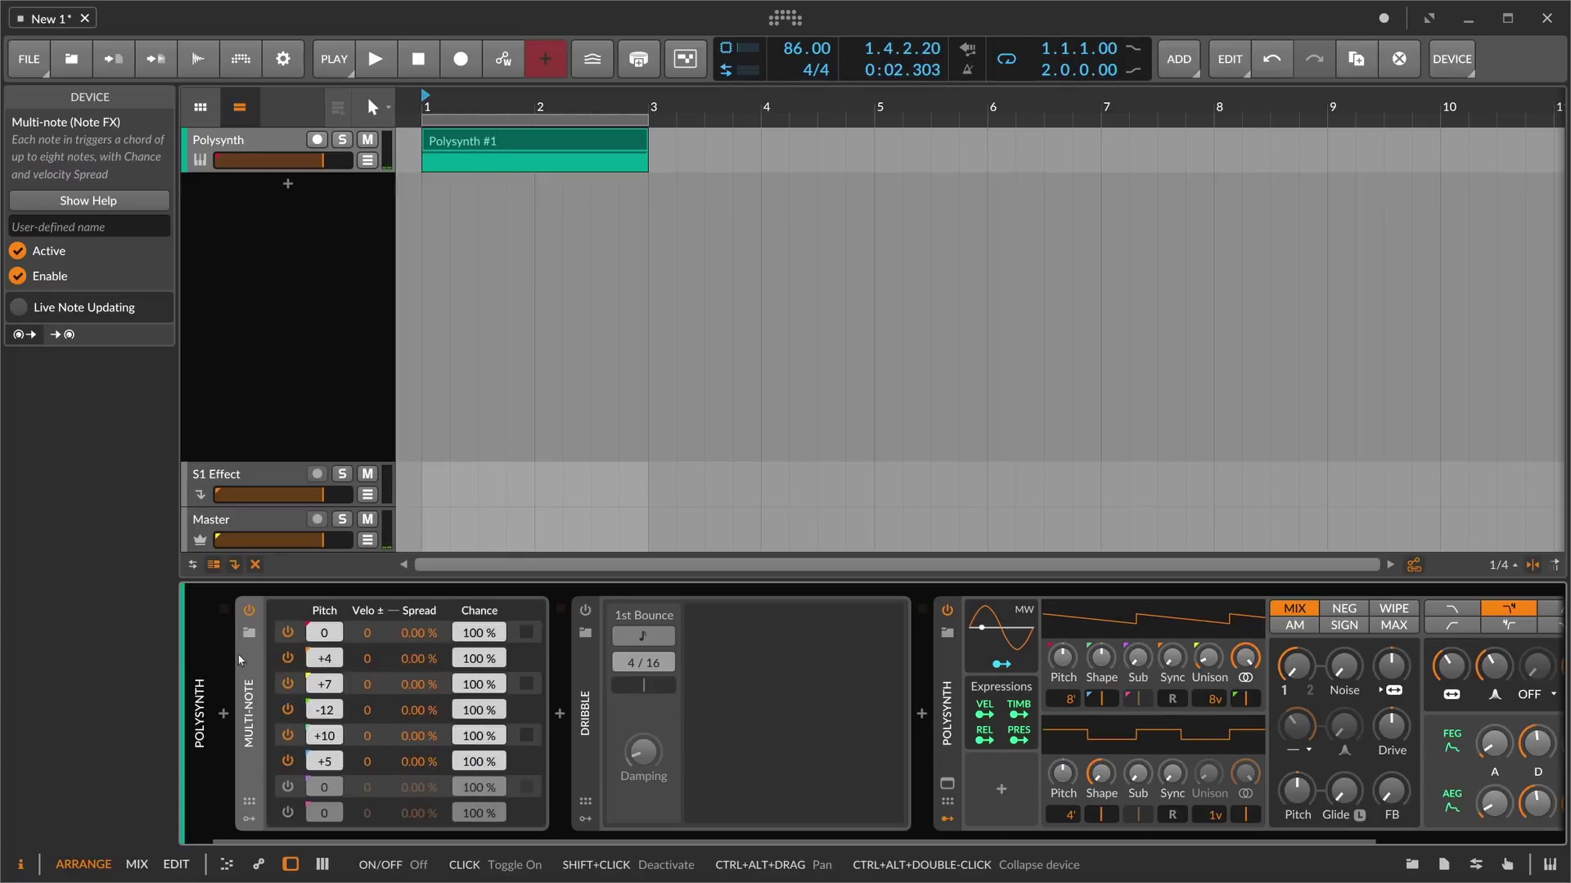
pyautogui.press('space')
pyautogui.press('space')
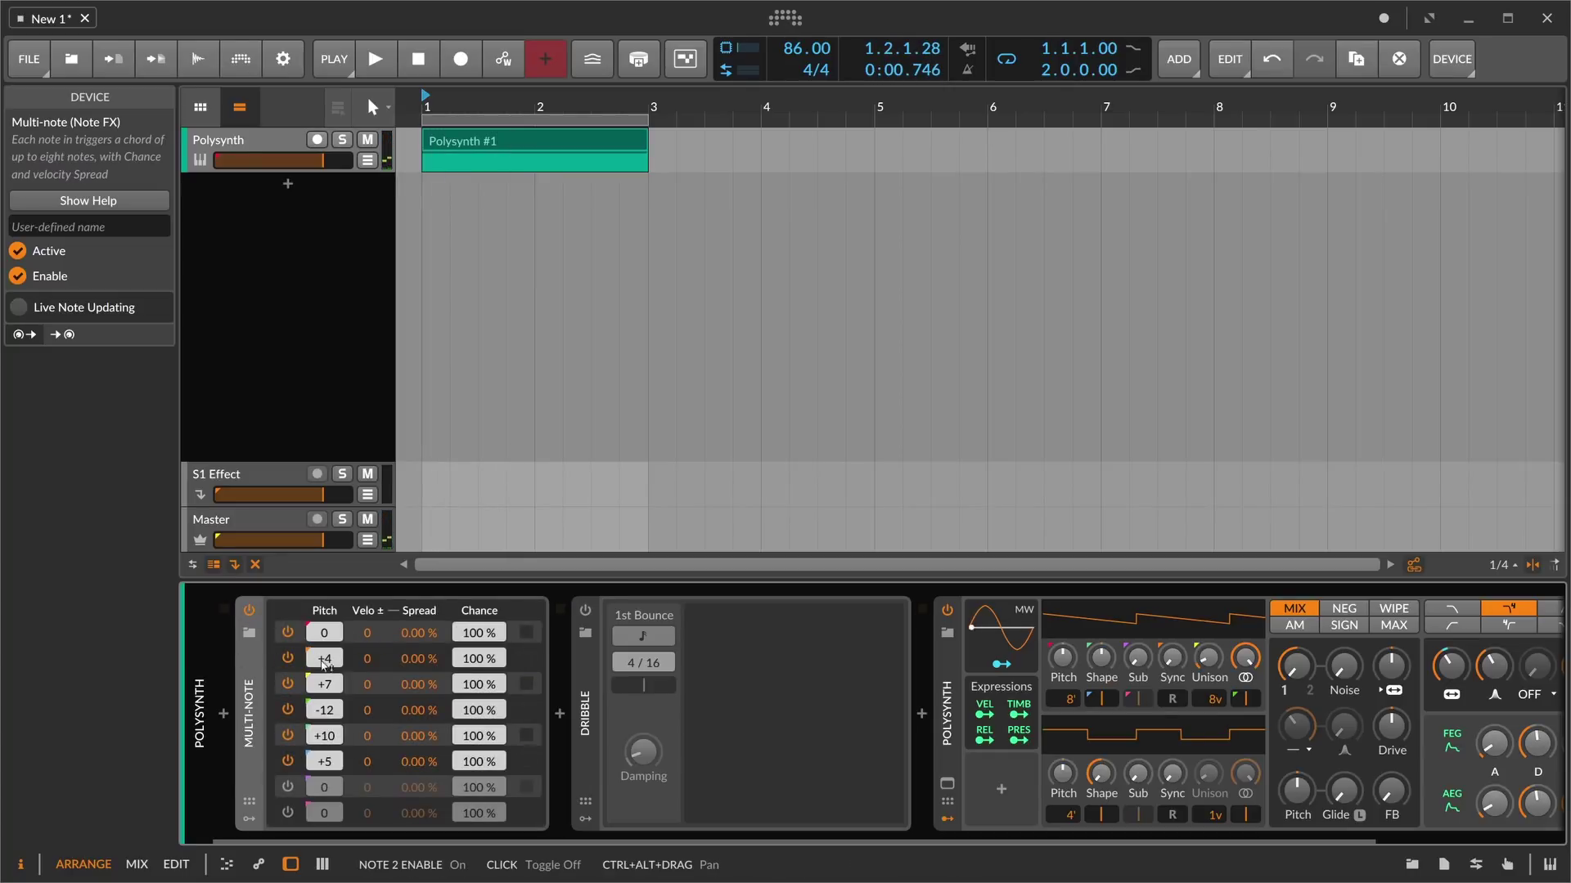
# - Enable the Dribble device after Multi-note and audition the bouncing chord
pyautogui.click(584, 671)
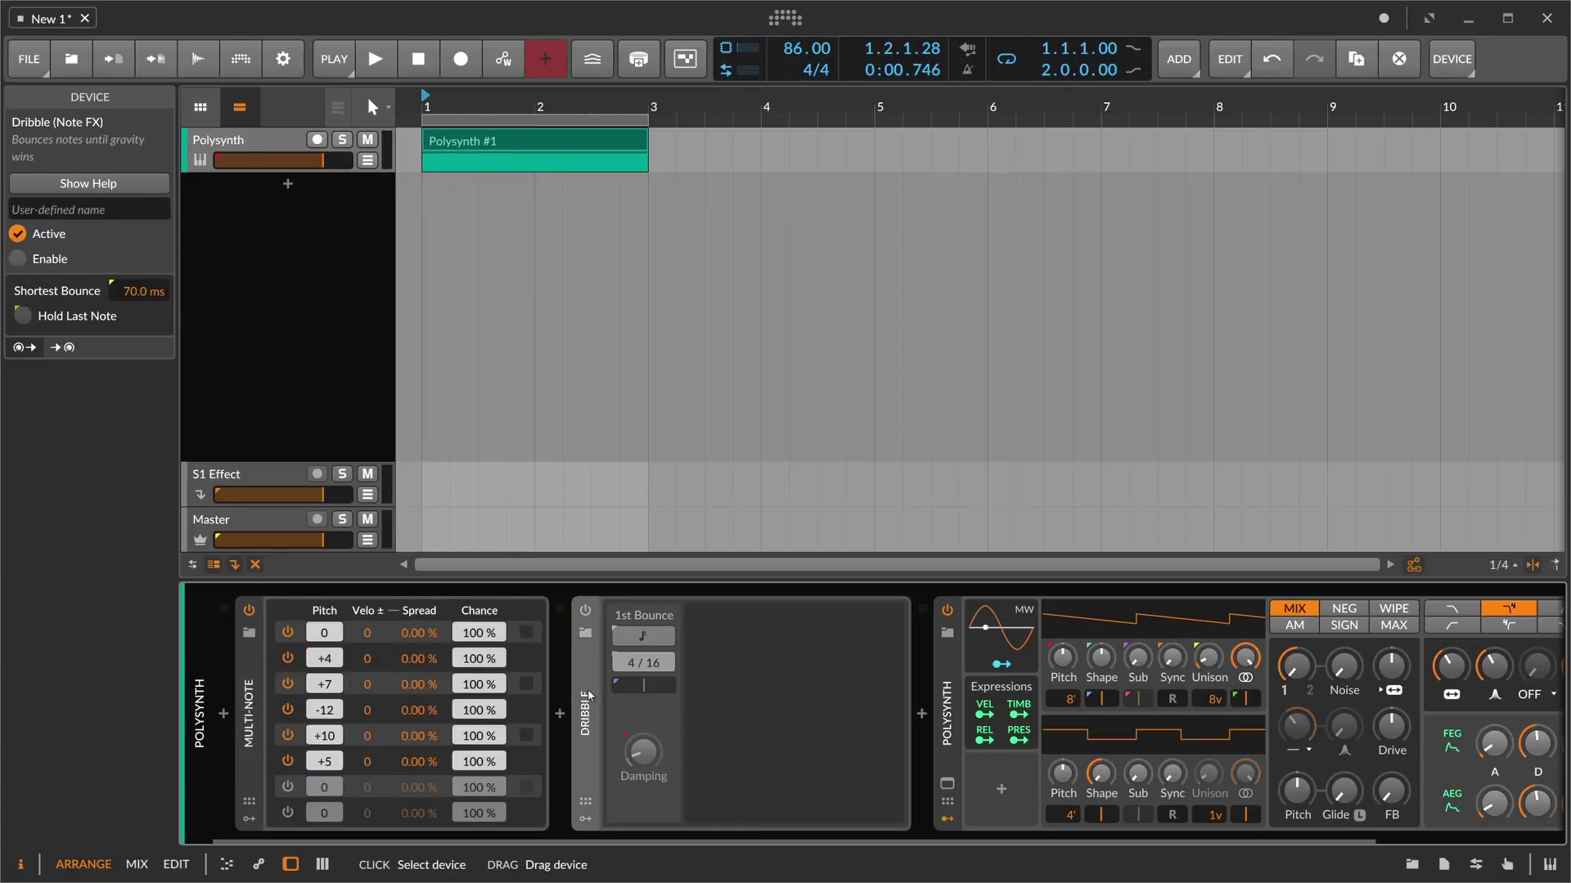
pyautogui.click(586, 612)
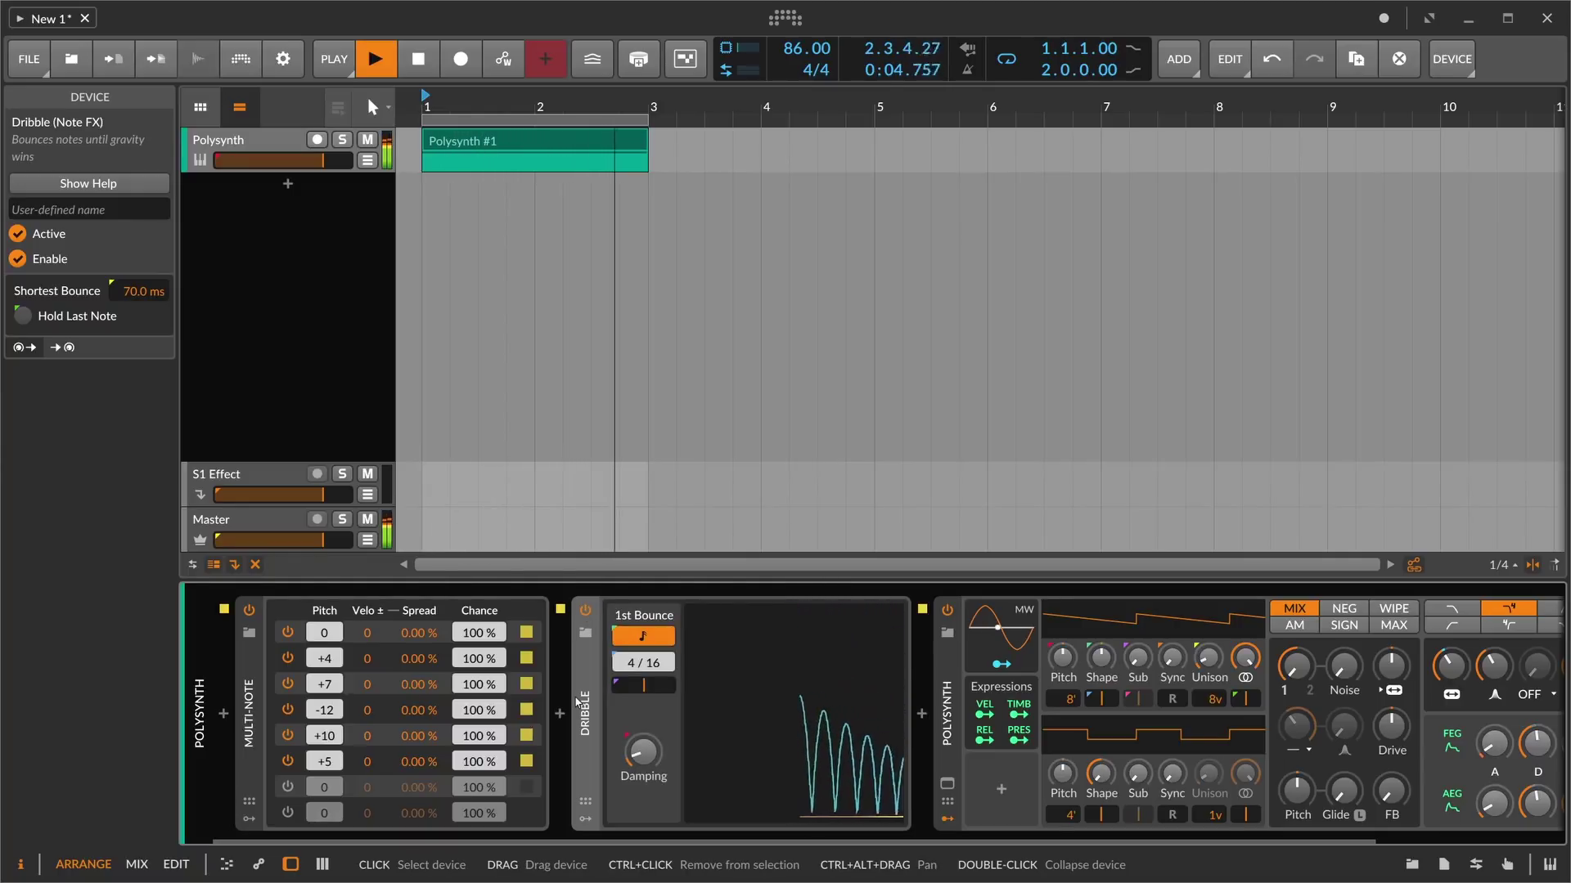
pyautogui.press('space')
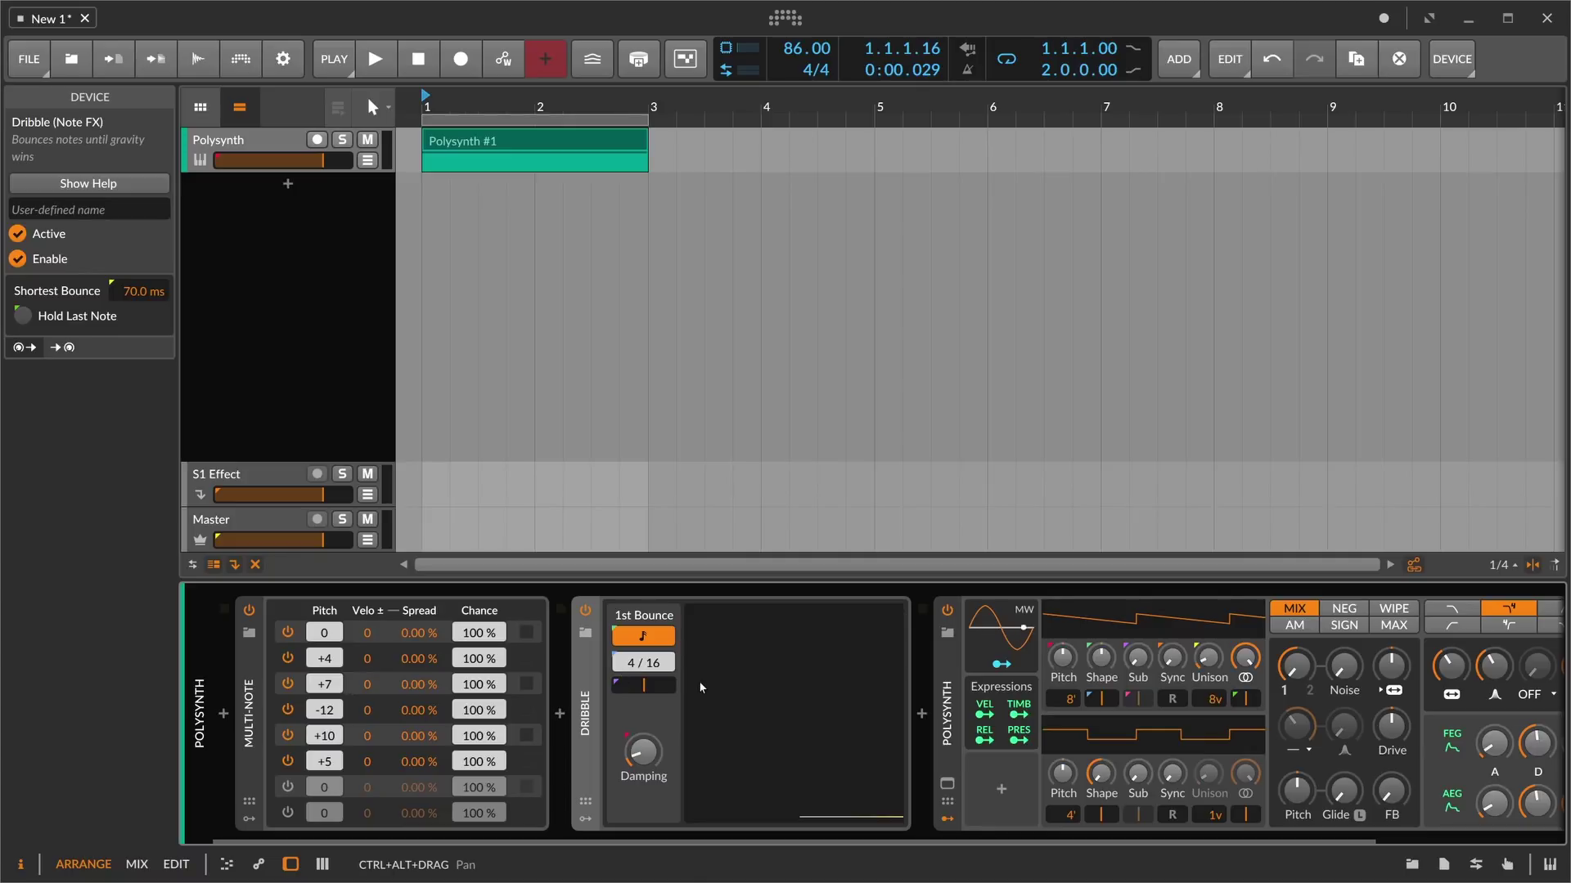
# - Insert a Randomize device between Multi-note and Dribble
pyautogui.click(560, 714)
pyautogui.write('ran')
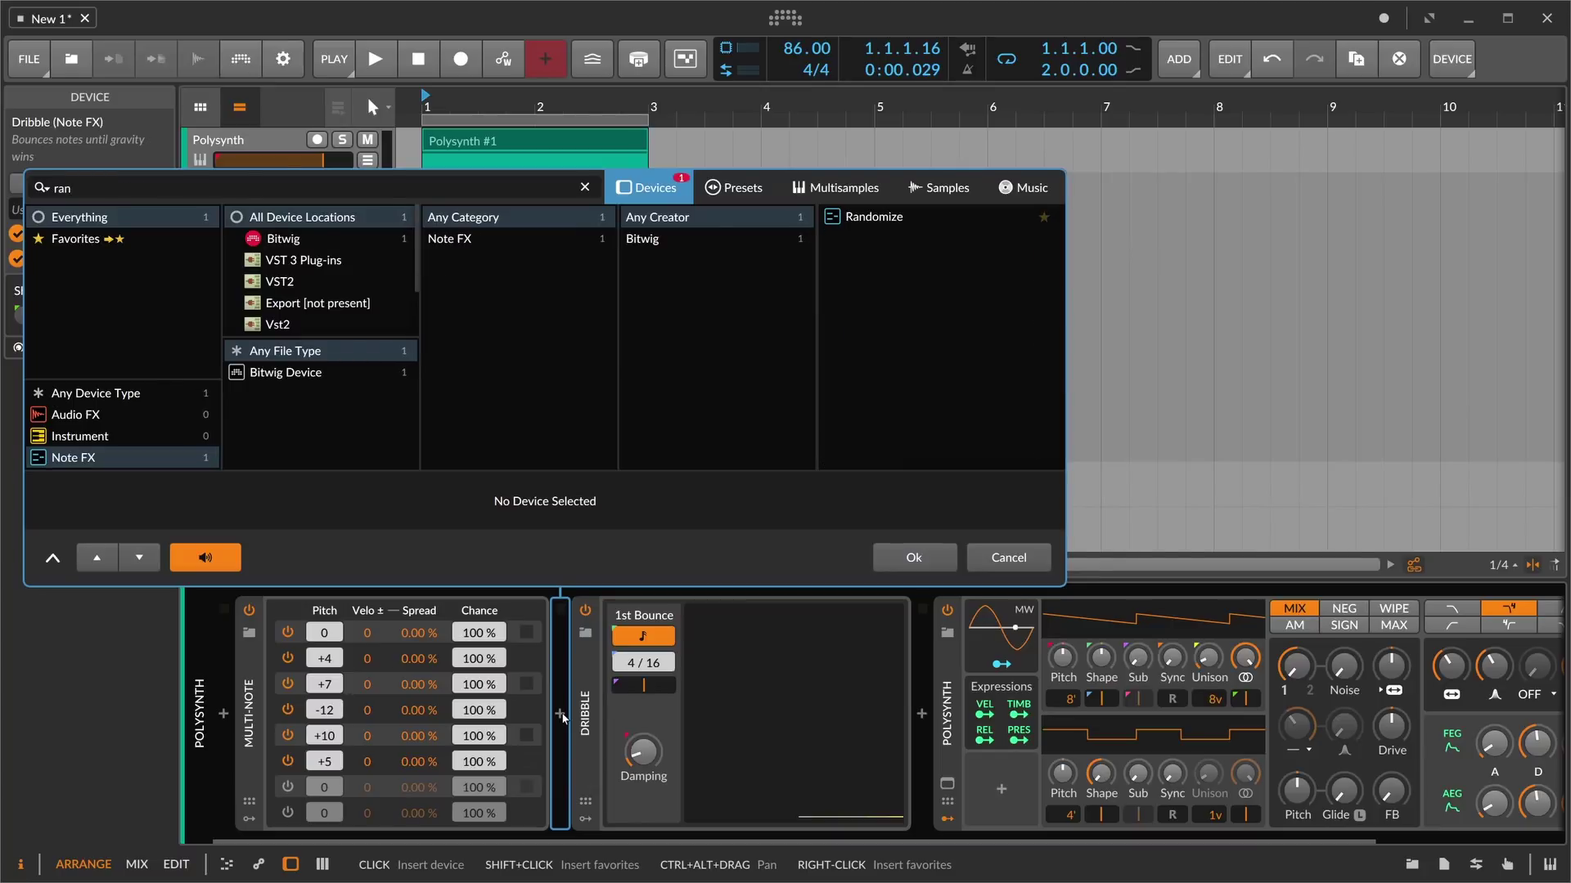
pyautogui.press('Down')
pyautogui.press('Return')
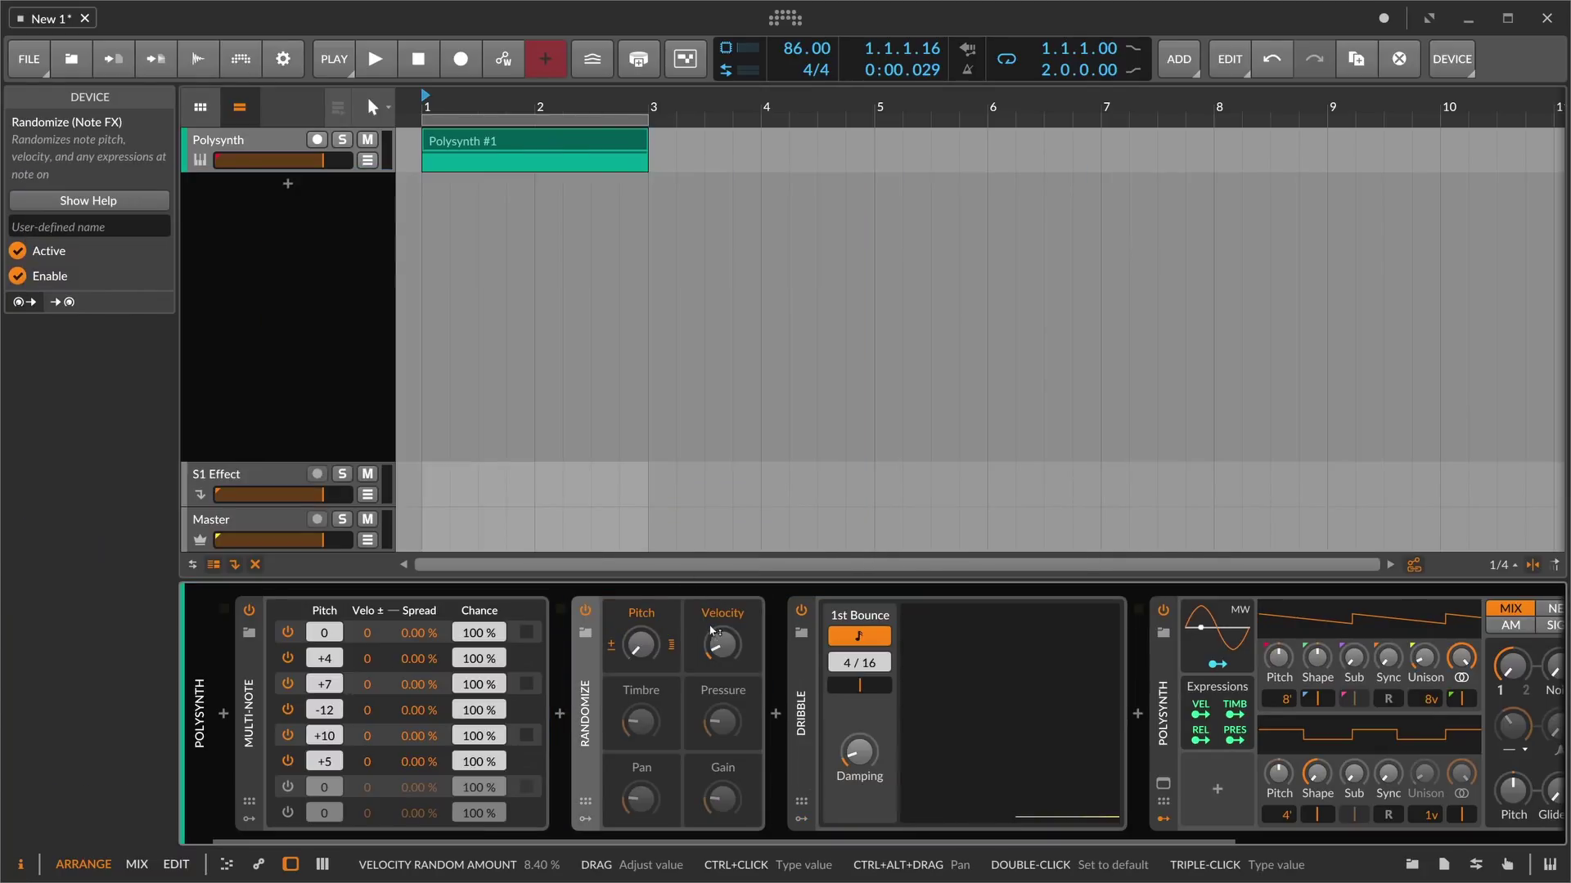
# - Set the Randomize velocity amount to about 39.5 % and audition the bouncing chord
pyautogui.moveTo(723, 651); pyautogui.dragTo(721, 650)
pyautogui.press('space')
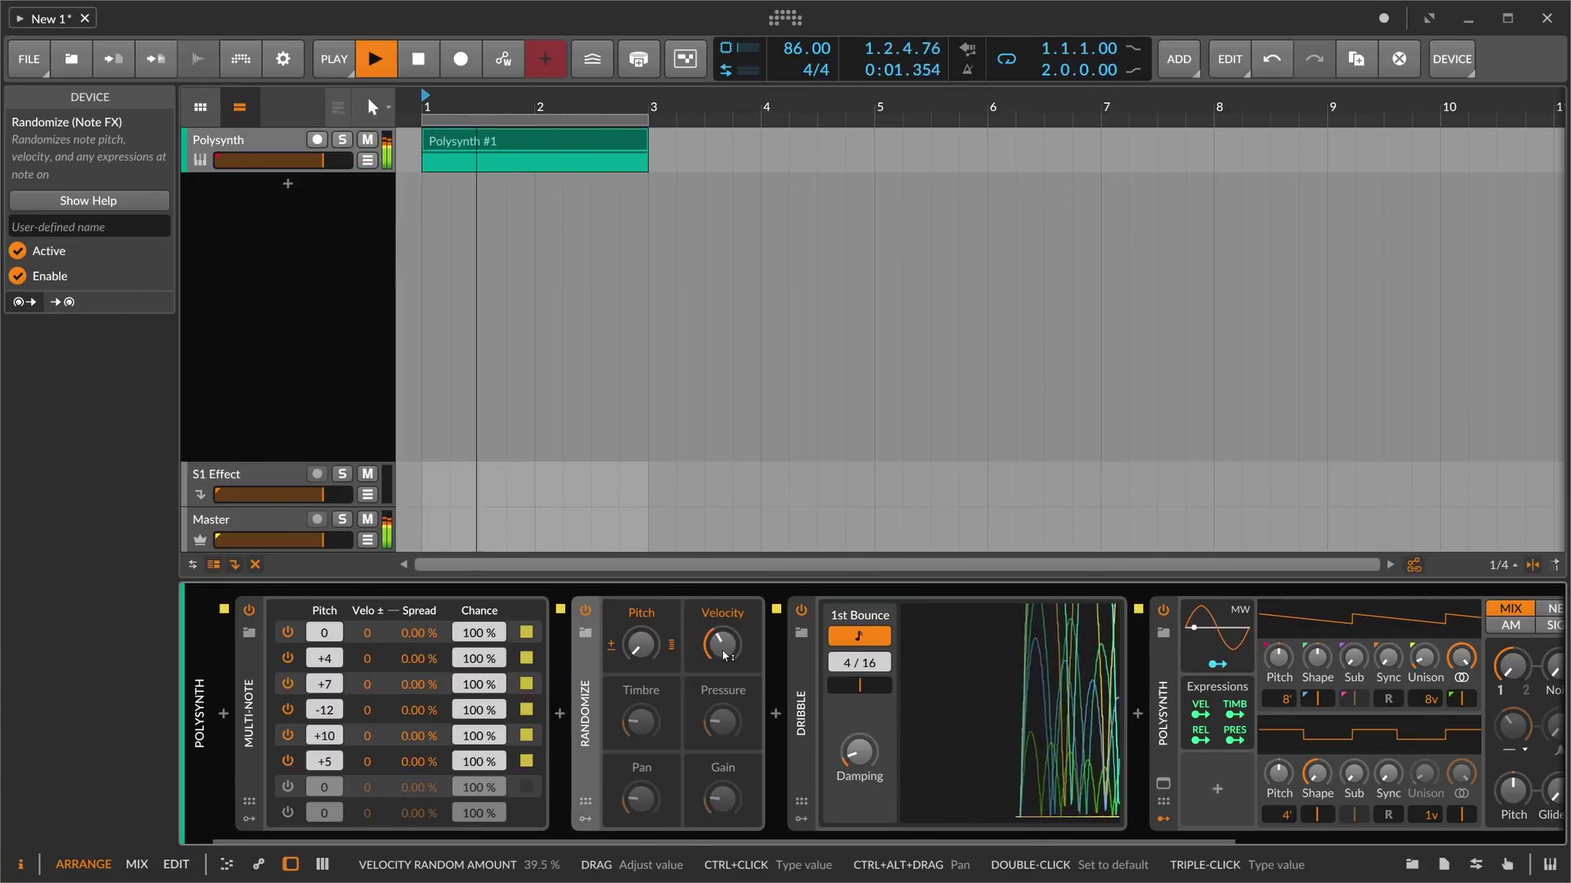
pyautogui.press('space')
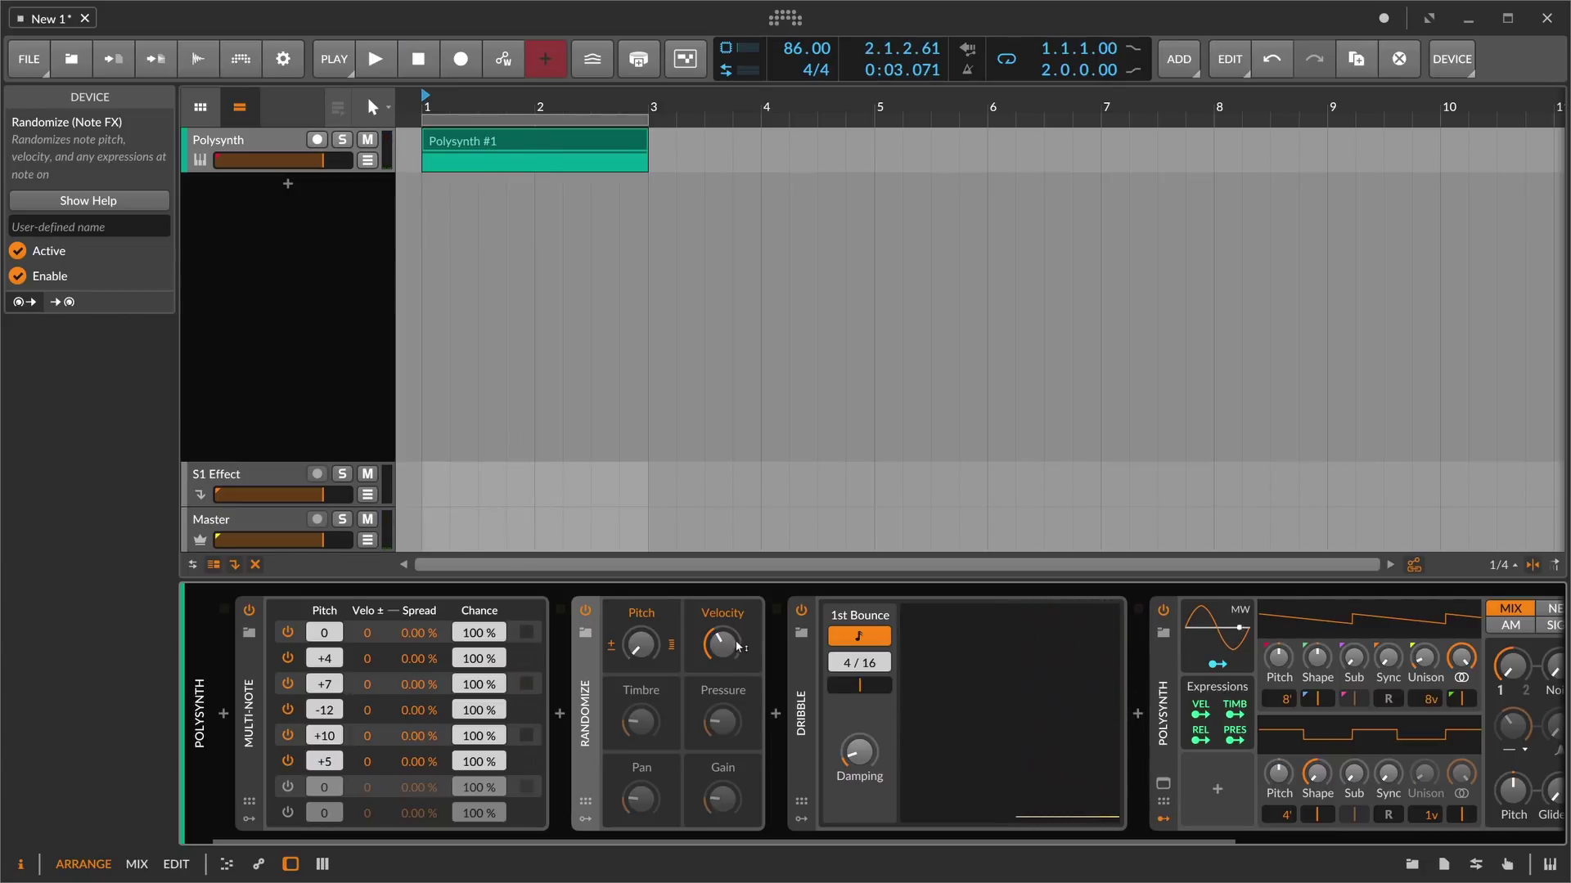
# - Lower the Randomize velocity amount to about 12.4 % and audition the bounces again
pyautogui.moveTo(721, 644)
pyautogui.mouseDown()
pyautogui.moveTo(722, 671)
pyautogui.moveTo(722, 612)
pyautogui.moveTo(728, 654)
pyautogui.mouseUp()
pyautogui.press('space')
pyautogui.press('space')
pyautogui.press('space')
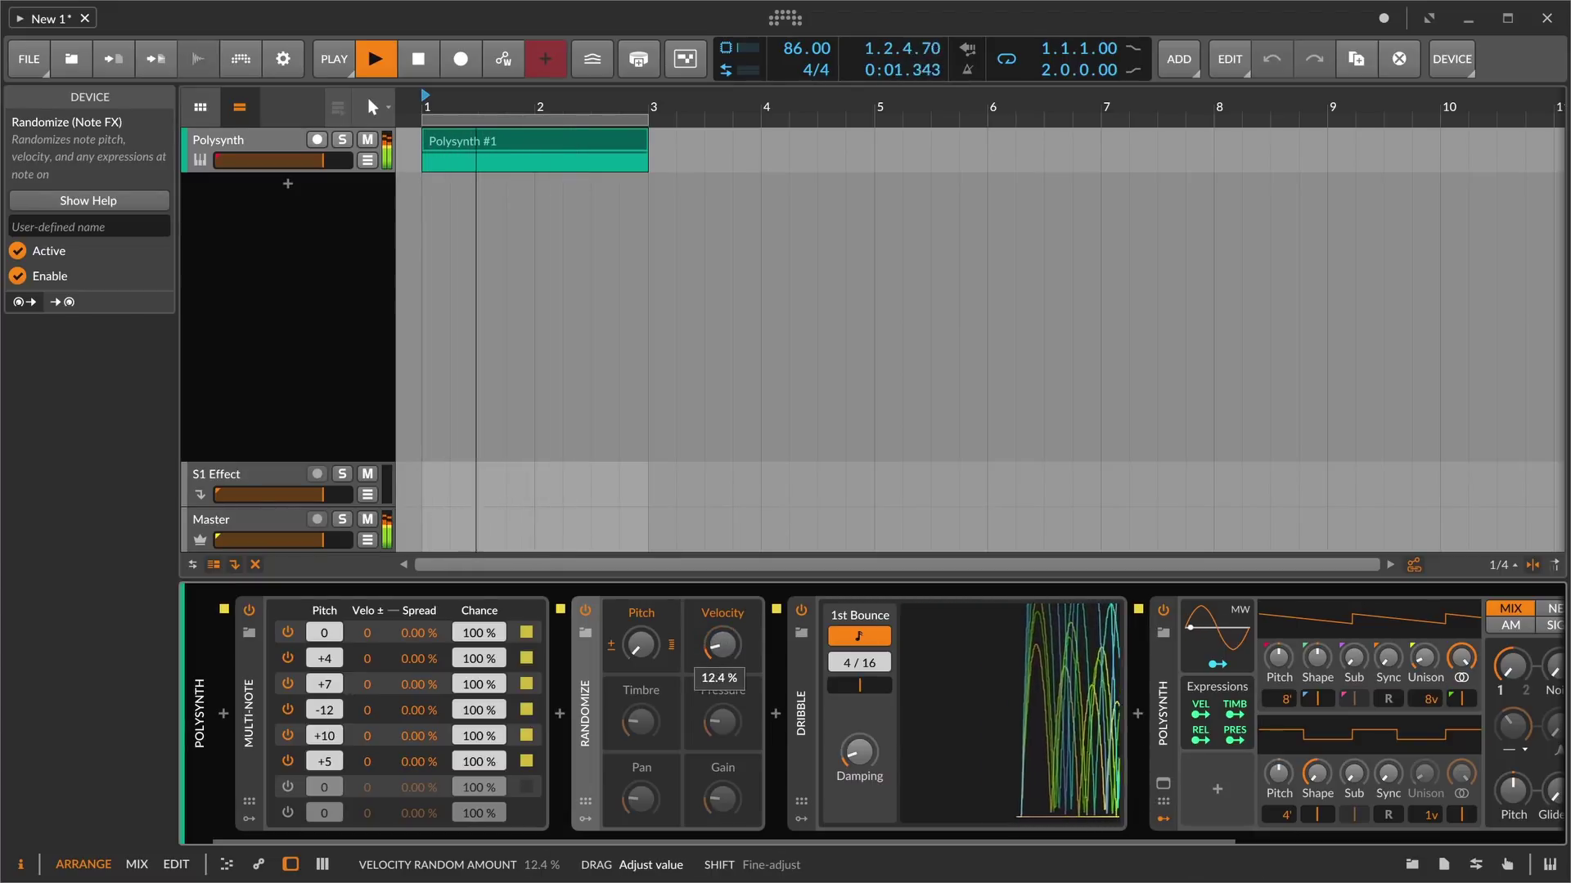
pyautogui.press('space')
# - Audition the chord with the Randomize velocity amount reduced to about 9.26 %, and delete the Randomize device
pyautogui.click(922, 695)
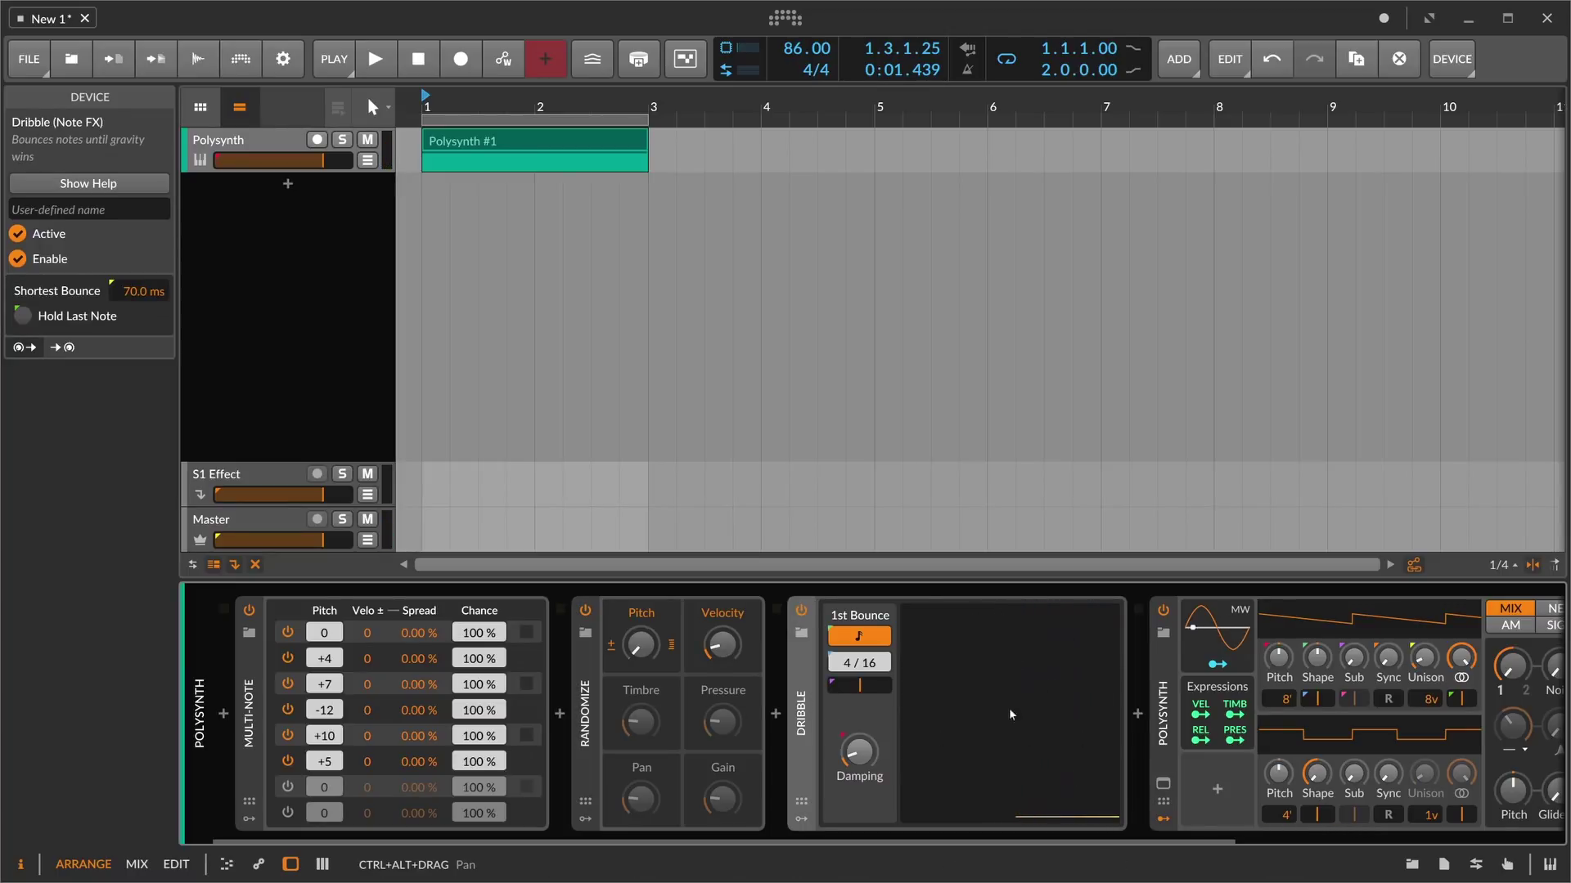
pyautogui.press('space')
pyautogui.moveTo(720, 647); pyautogui.dragTo(735, 653)
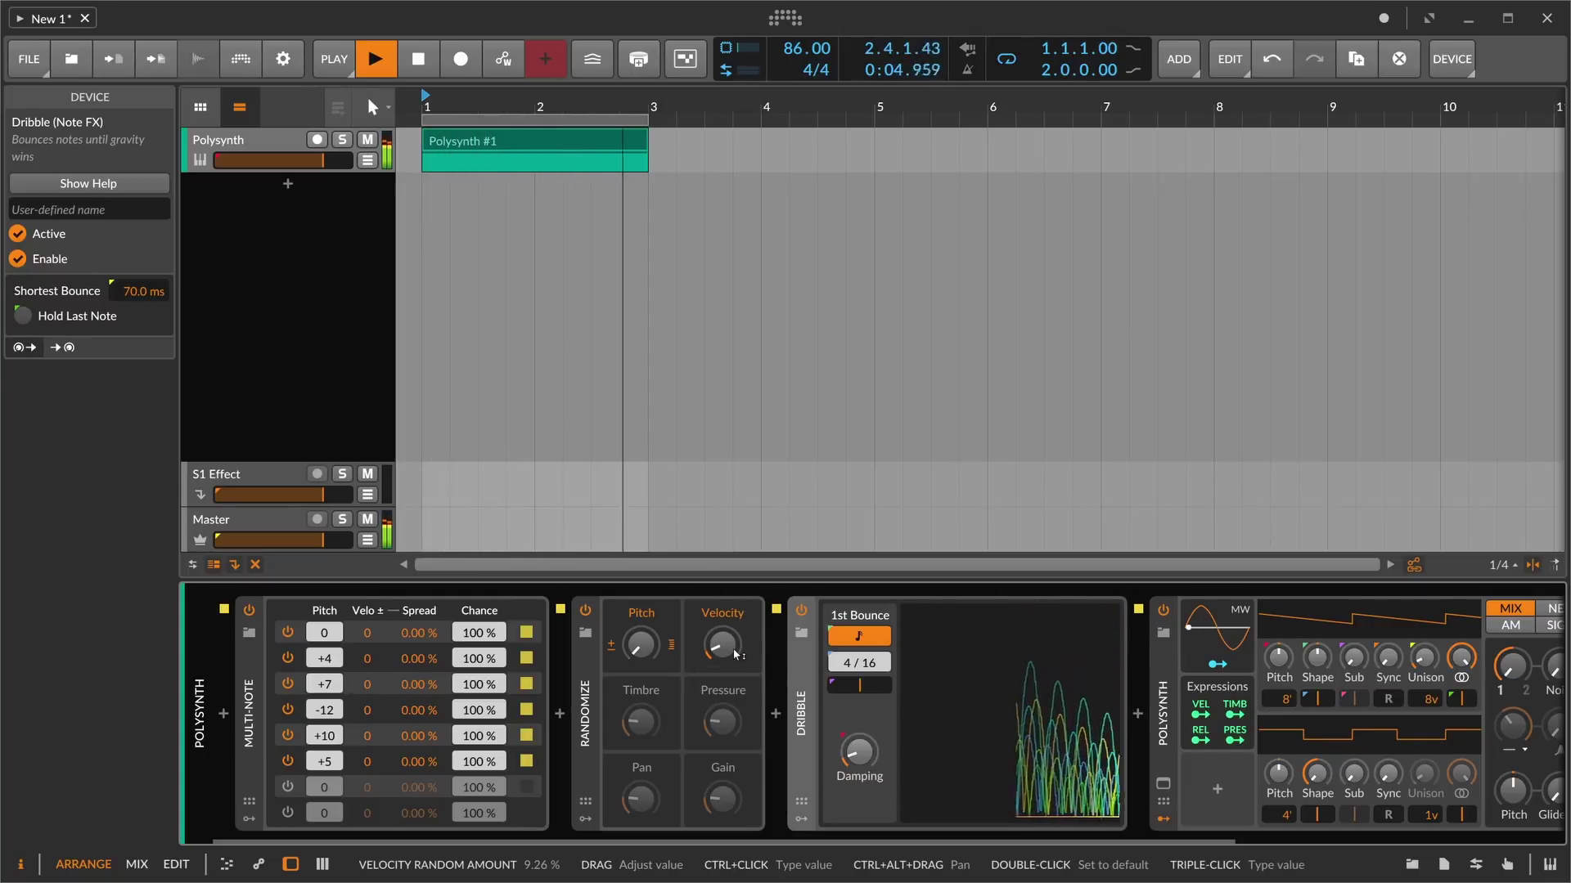
pyautogui.press('space')
pyautogui.click(591, 692)
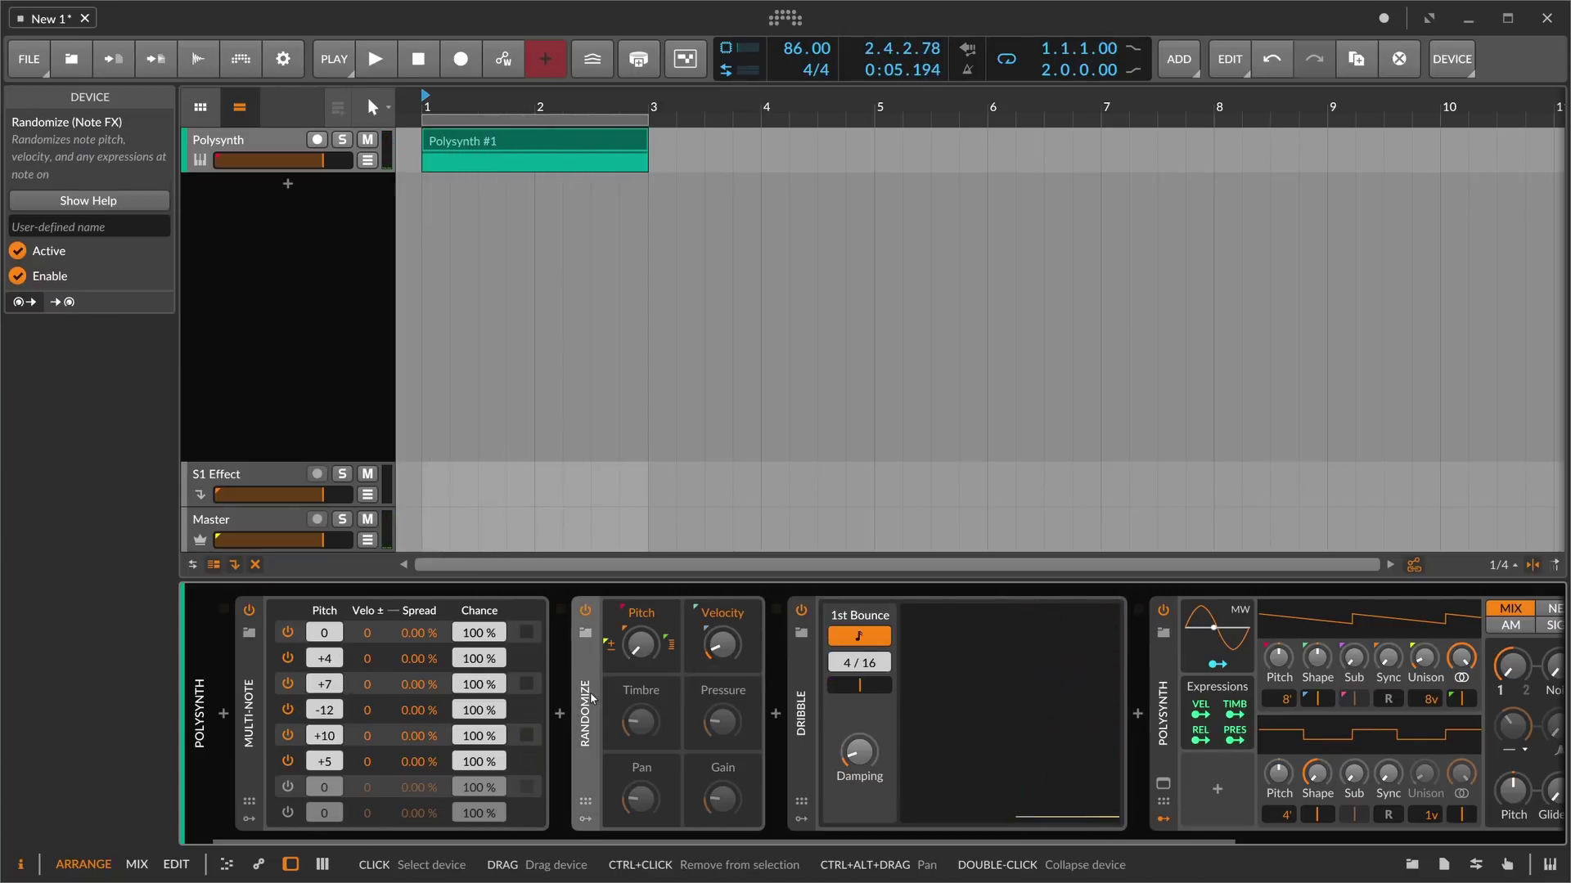
pyautogui.press('Delete')
# - Audition Multi-note with velocity offsets of +13 on the +4 note, -11 on the +7 note and -14 on the -12 note
pyautogui.click(251, 708)
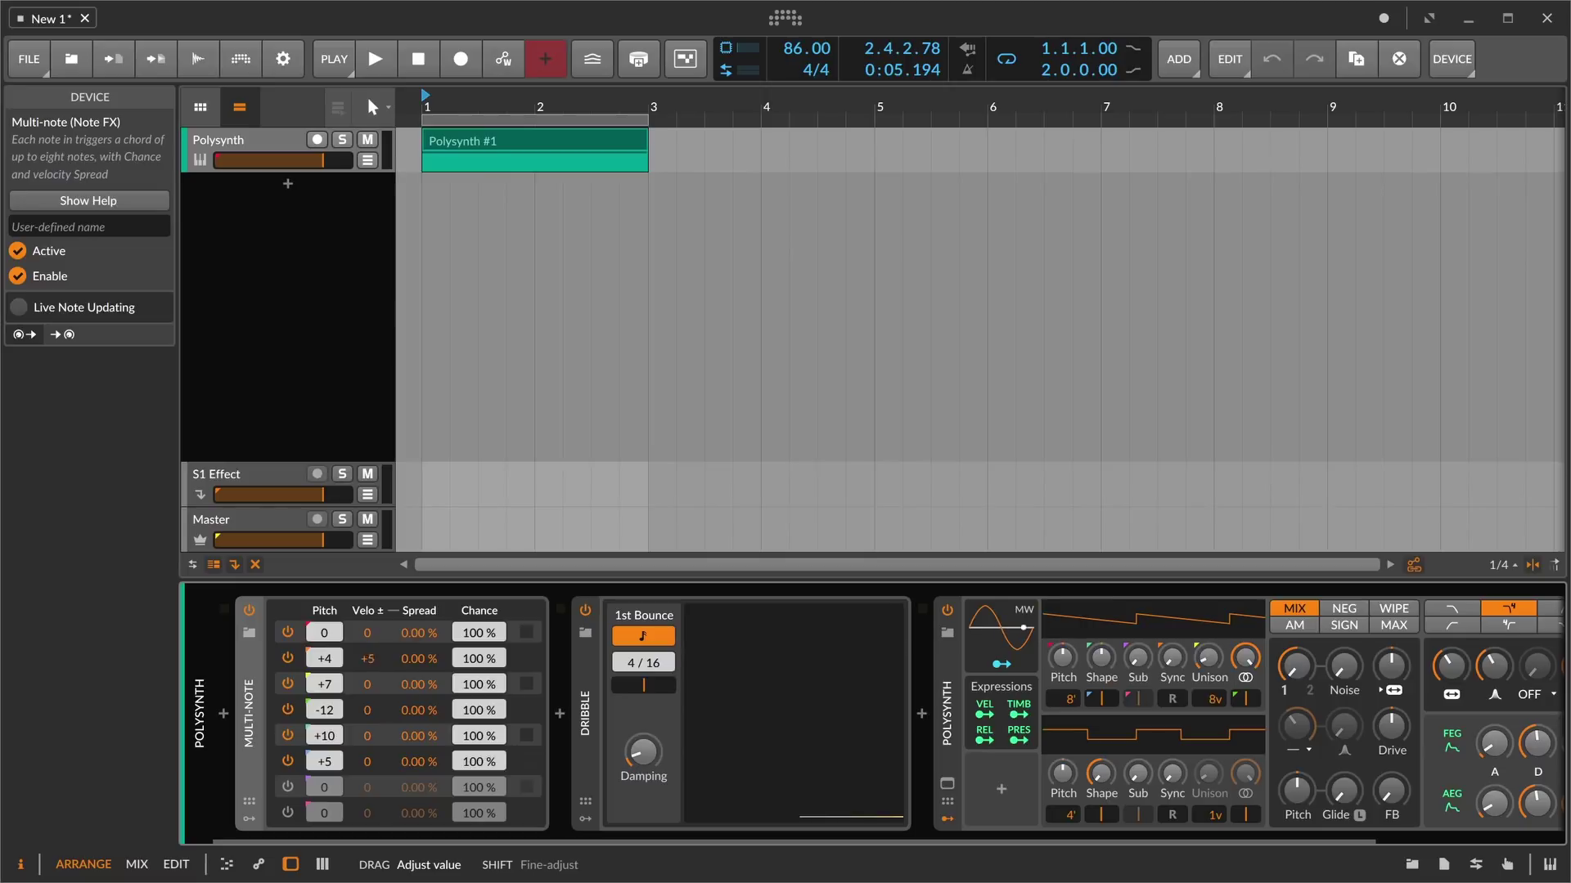
pyautogui.press('space')
pyautogui.moveTo(367, 659); pyautogui.dragTo(368, 667)
pyautogui.press('space')
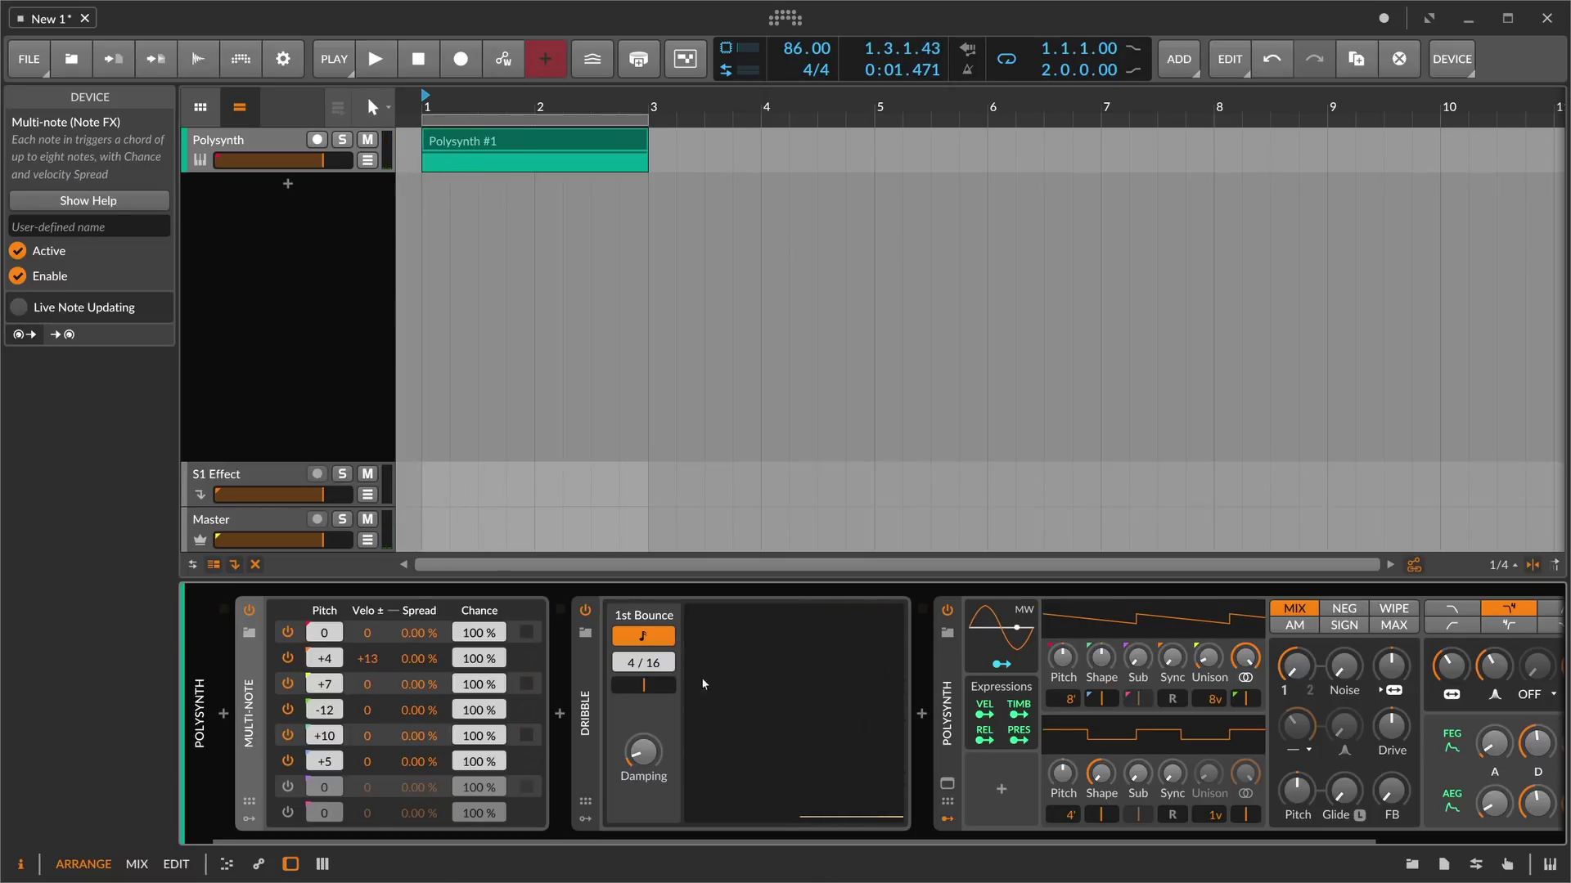
pyautogui.press('space')
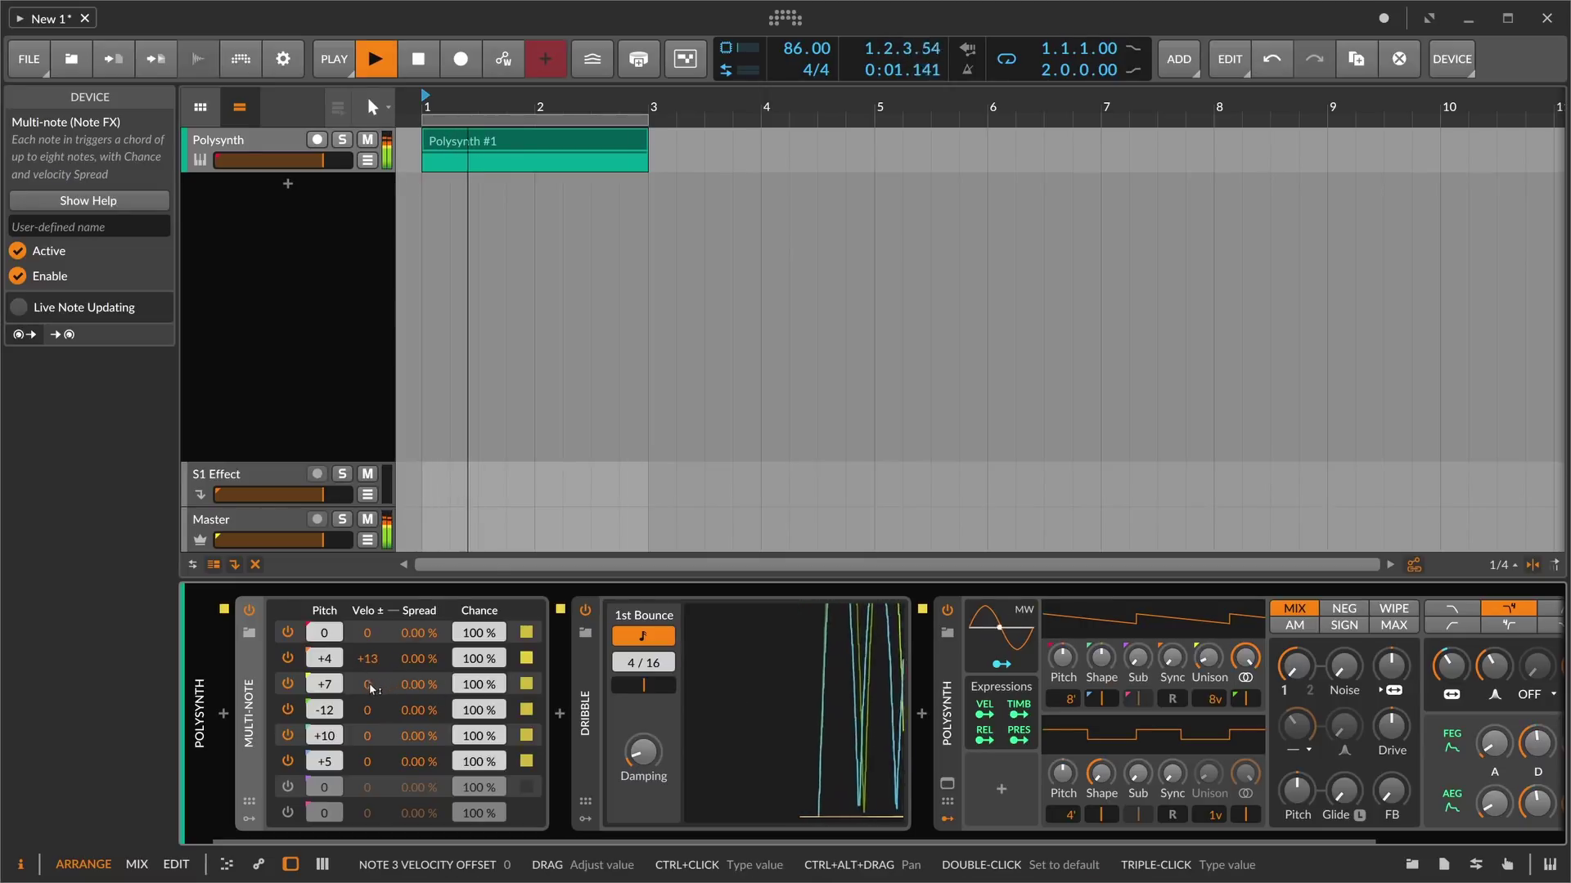
pyautogui.moveTo(386, 685); pyautogui.dragTo(384, 728)
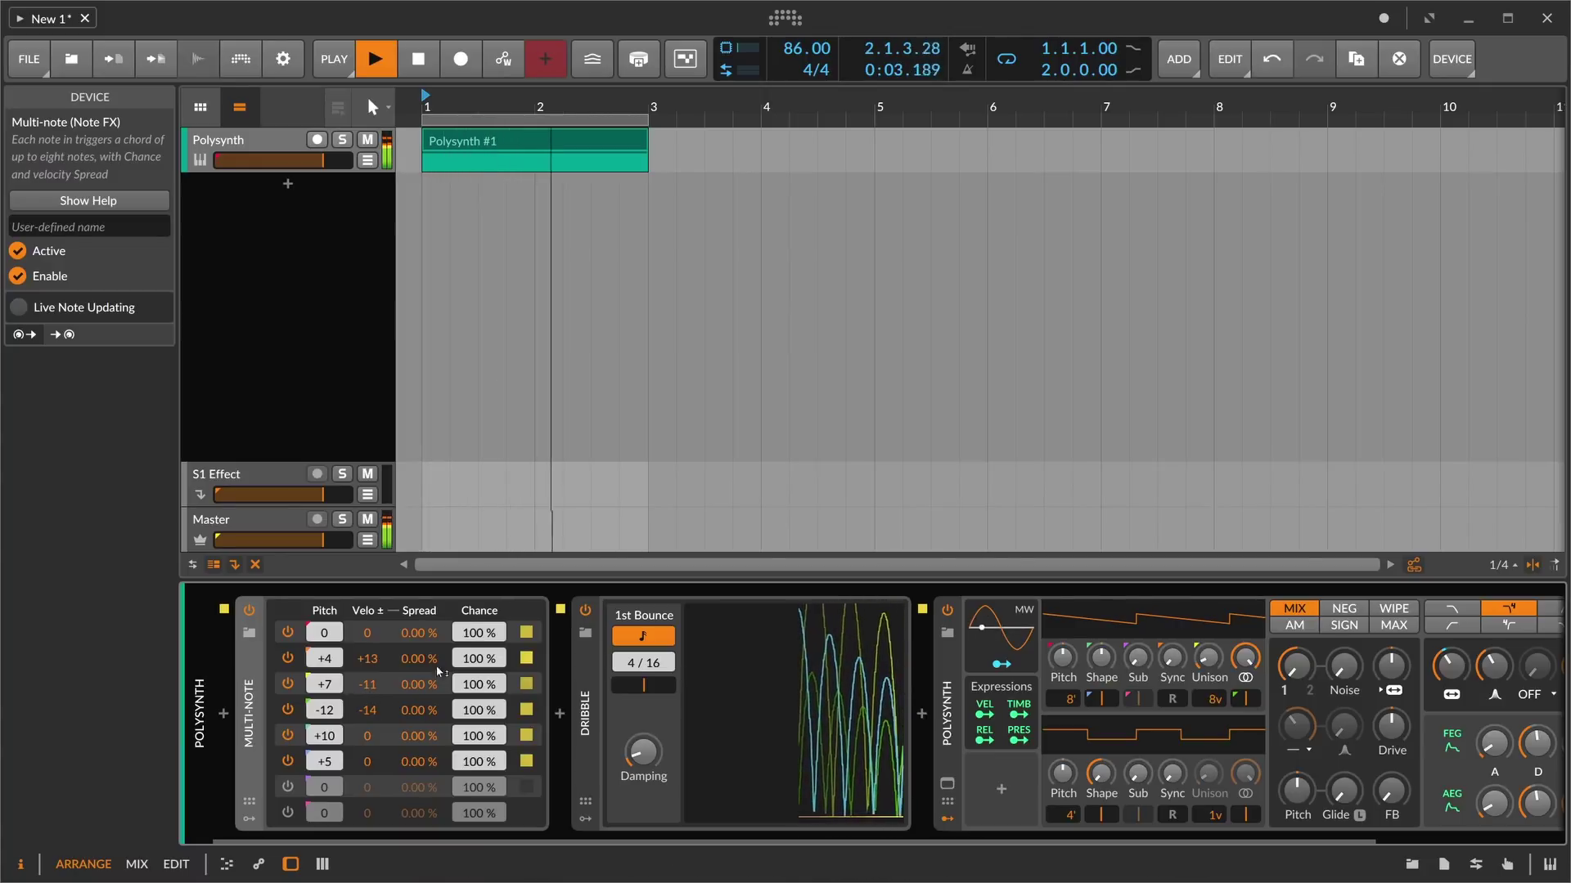
pyautogui.press('space')
# - Reset the Multi-note velocity offsets, set velocity spread to 10 % for the first five notes and 20.6 % for the sixth, and play
pyautogui.doubleClick(367, 710)
pyautogui.doubleClick(368, 684)
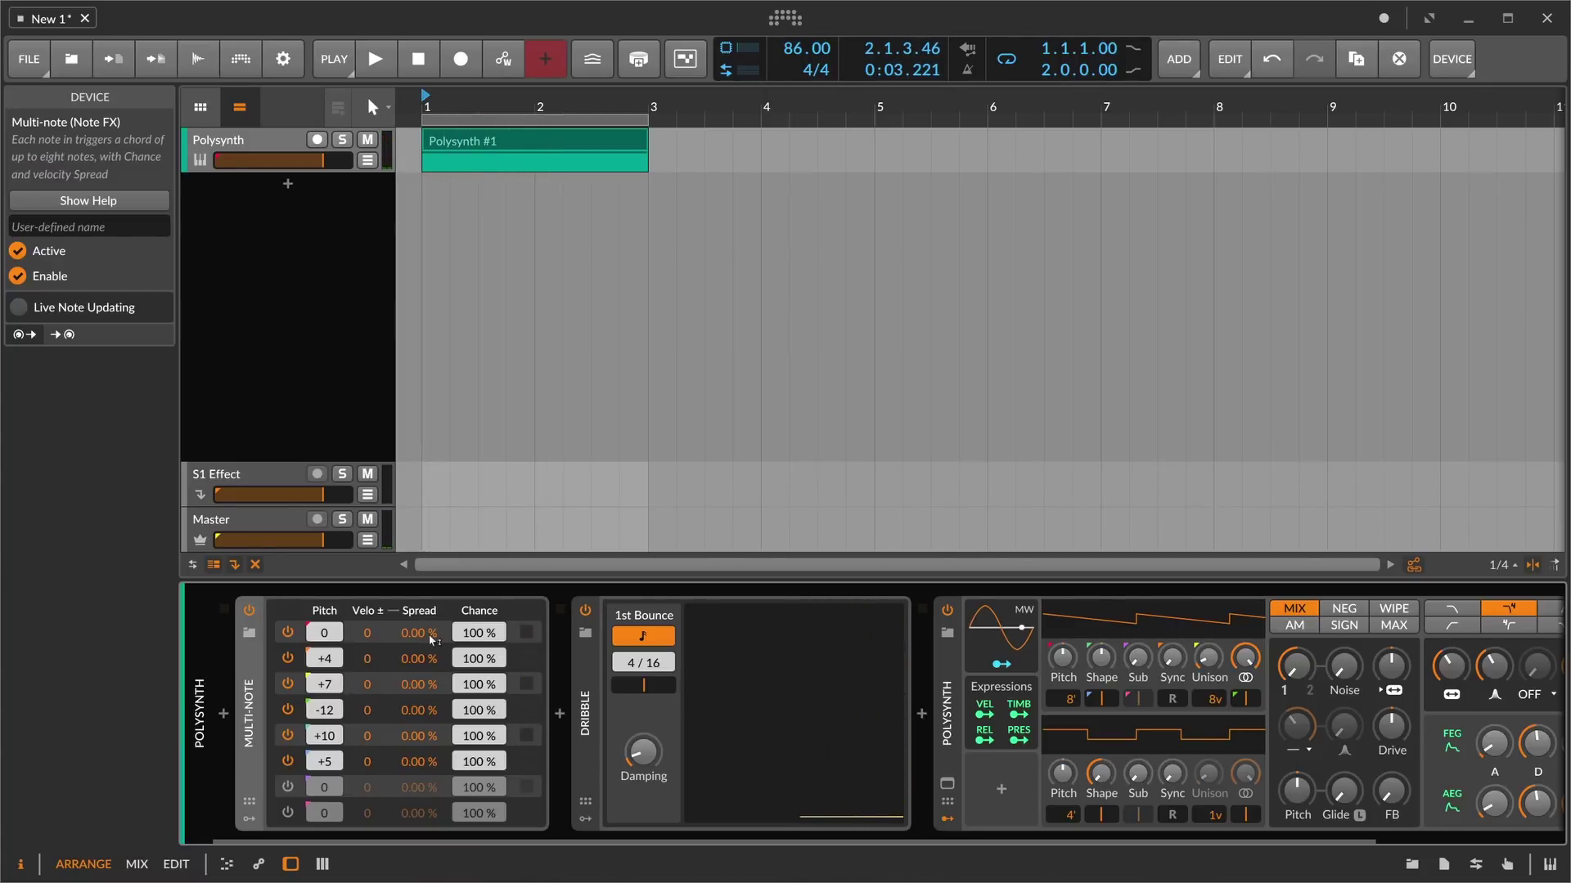
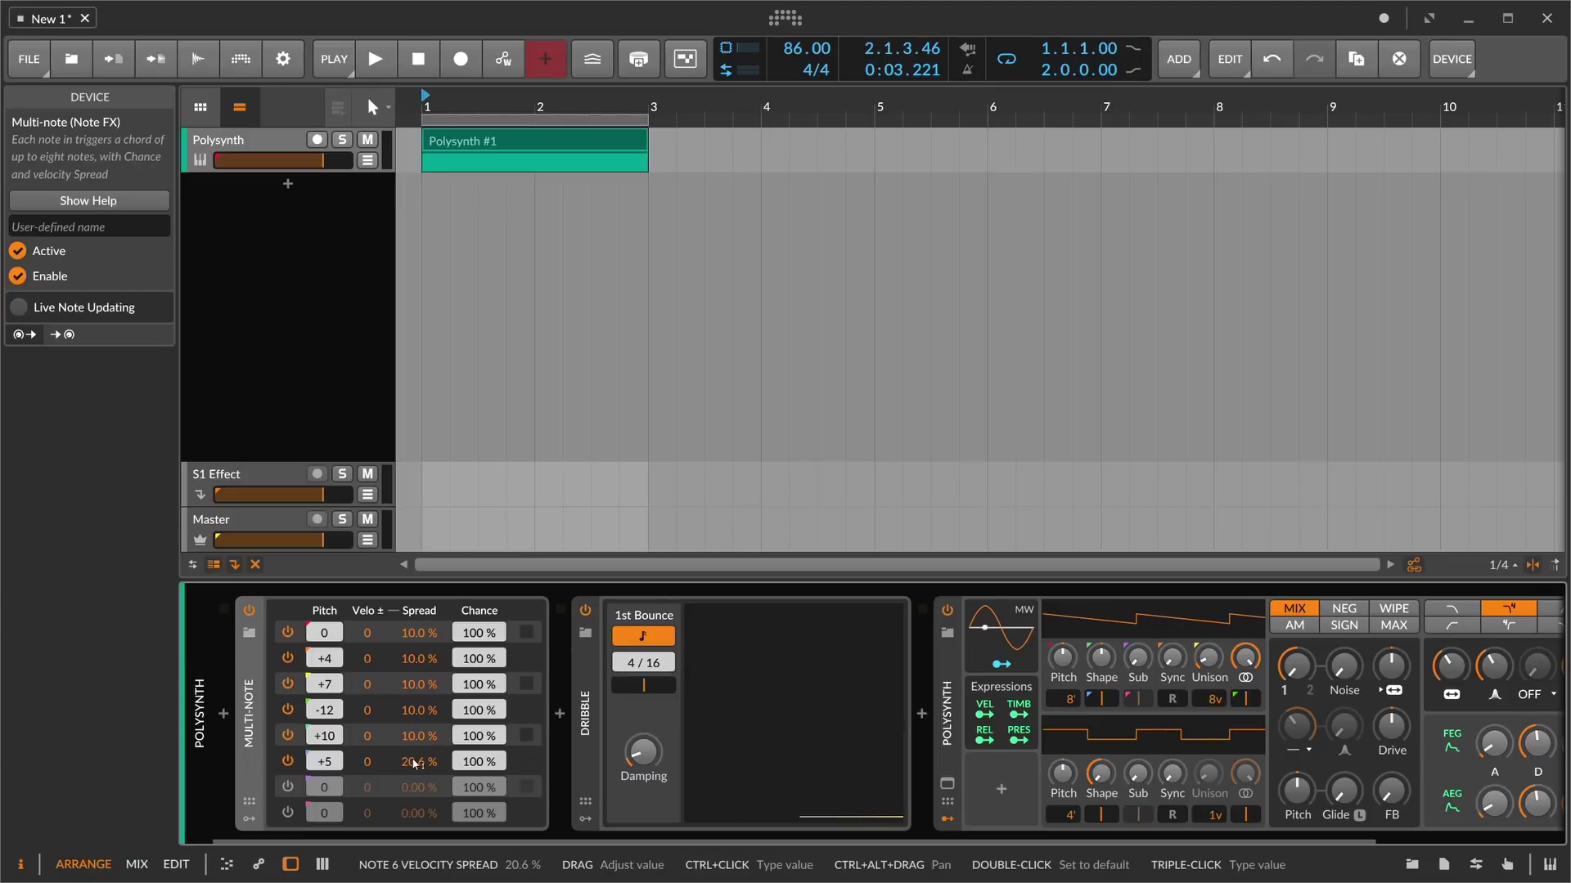
pyautogui.press('space')
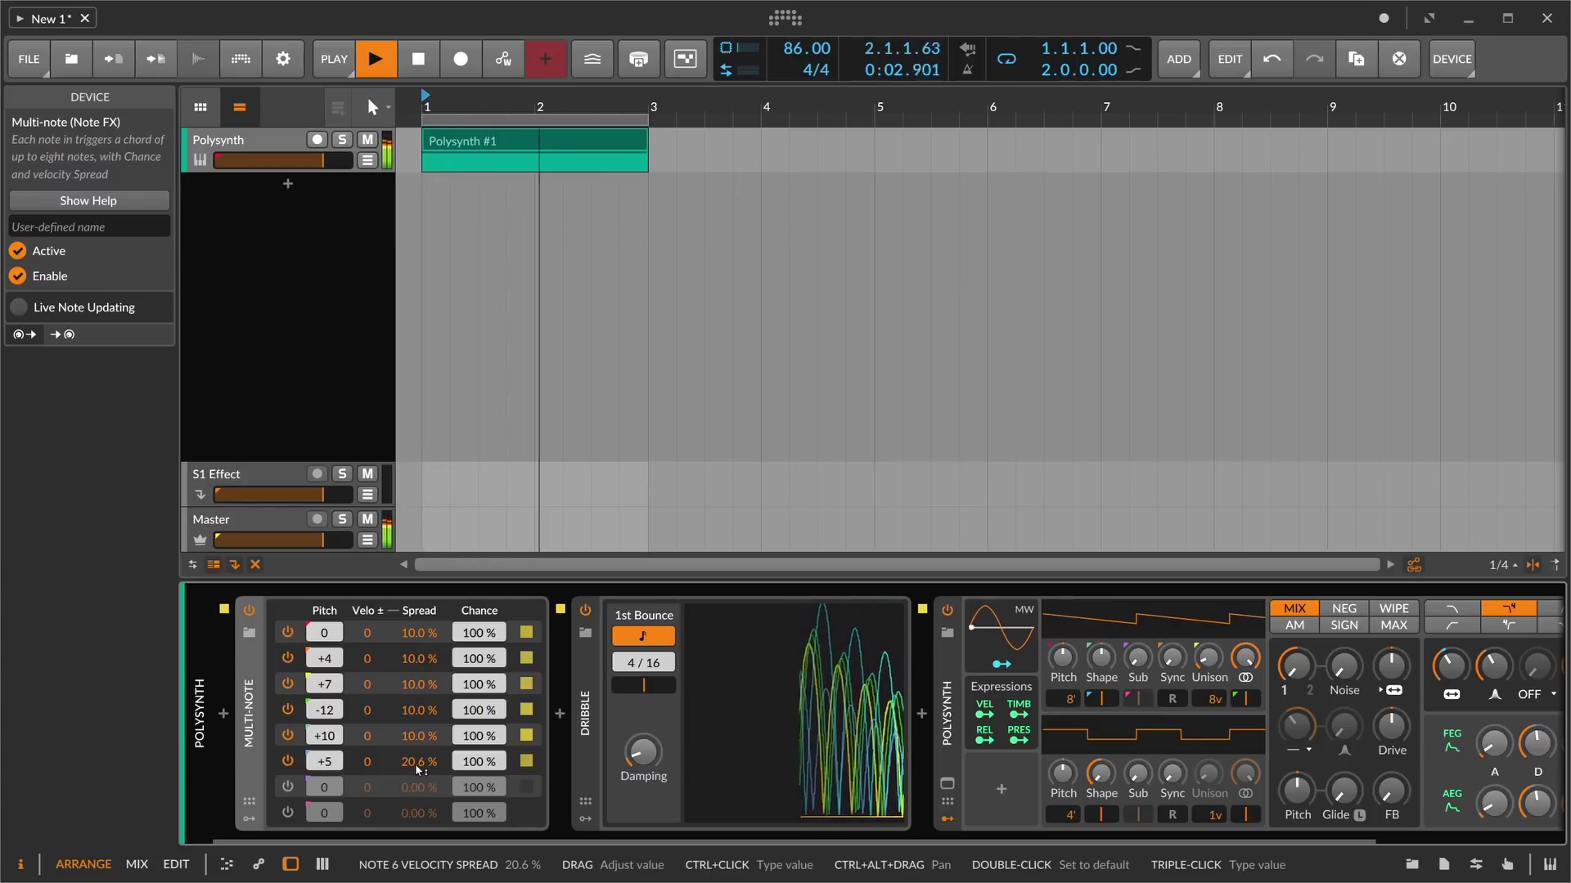
# - Raise the Dribble damping slightly while the chord plays, and stop playback
pyautogui.moveTo(532, 835); pyautogui.dragTo(805, 832)
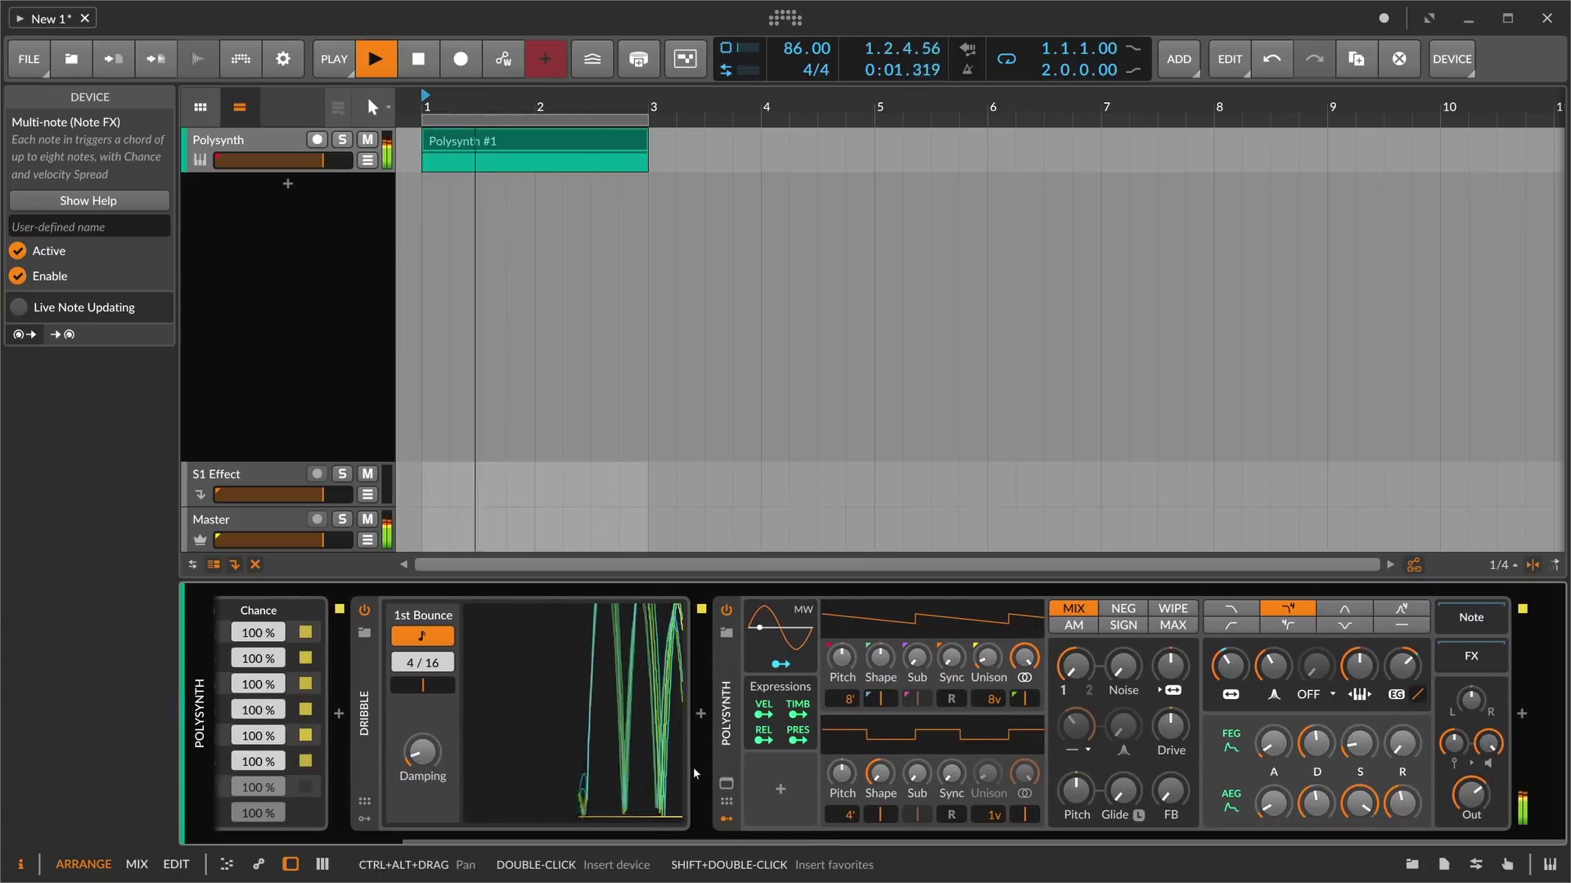
pyautogui.moveTo(422, 753); pyautogui.dragTo(422, 738)
pyautogui.press('space')
# - Insert a Quantize device between Dribble and Polysynth and audition the chord
pyautogui.click(708, 714)
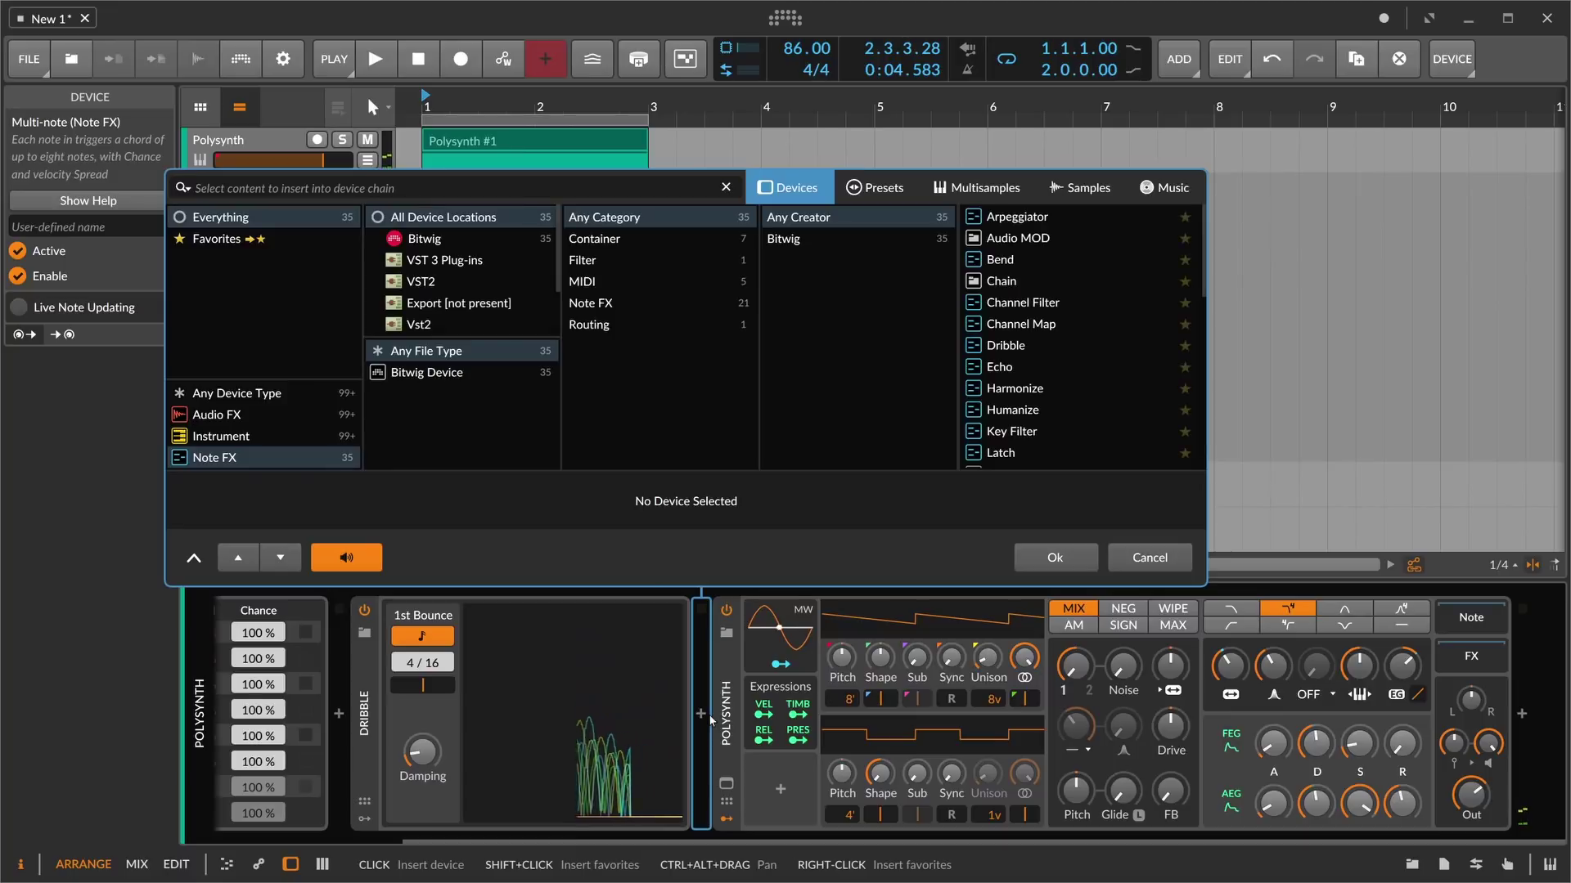
pyautogui.write('qua')
pyautogui.press('Return')
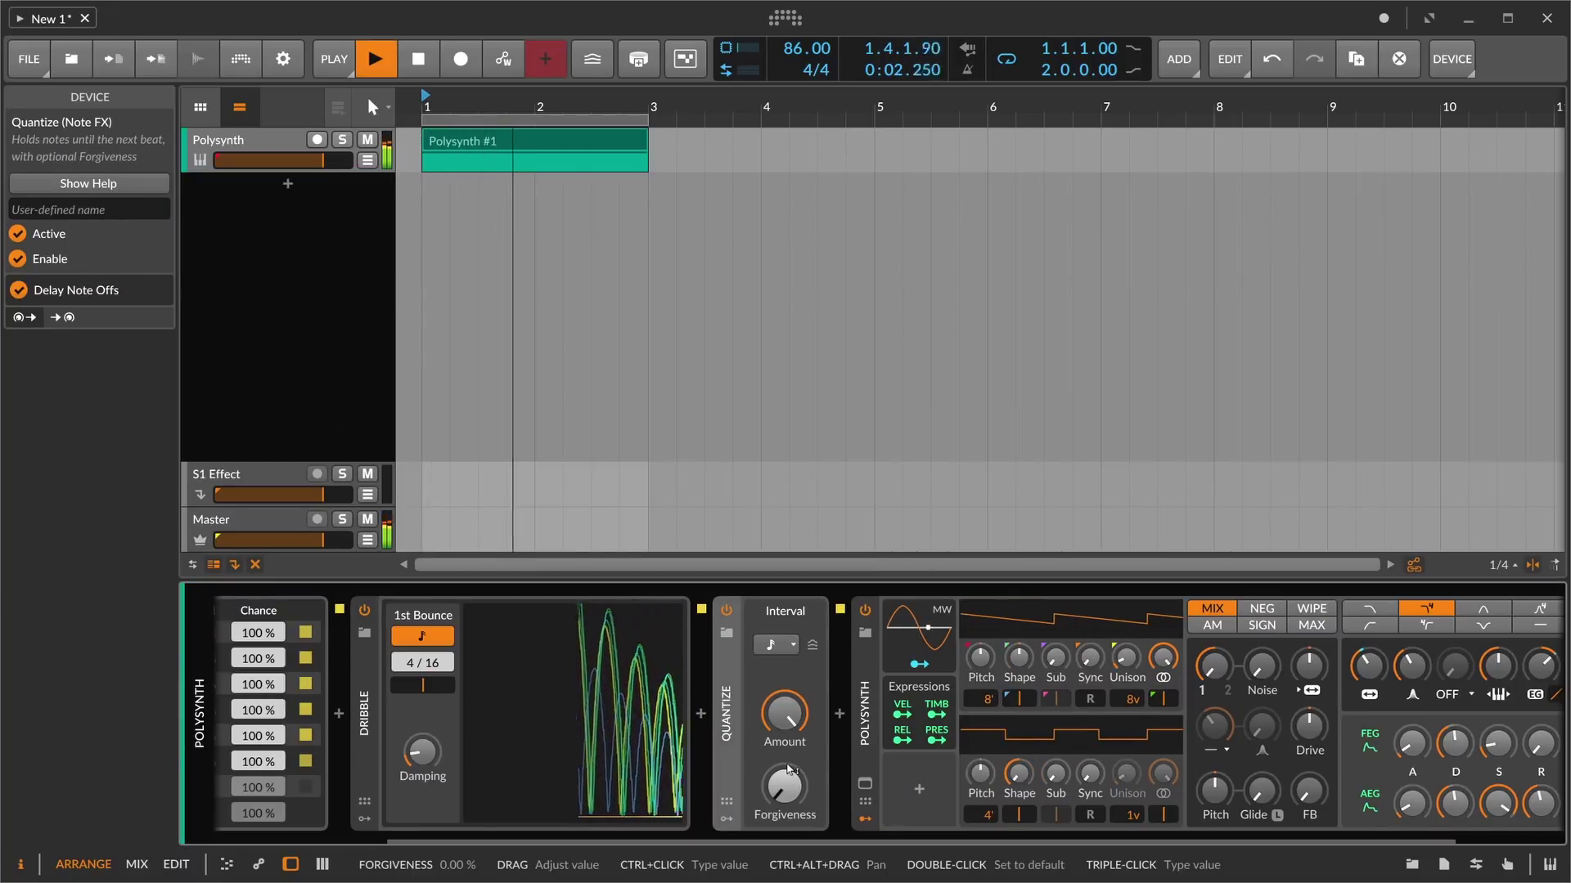
# - Insert a Key Filter between Multi-note and Dribble and set its root note to D#
pyautogui.moveTo(604, 840); pyautogui.dragTo(720, 836)
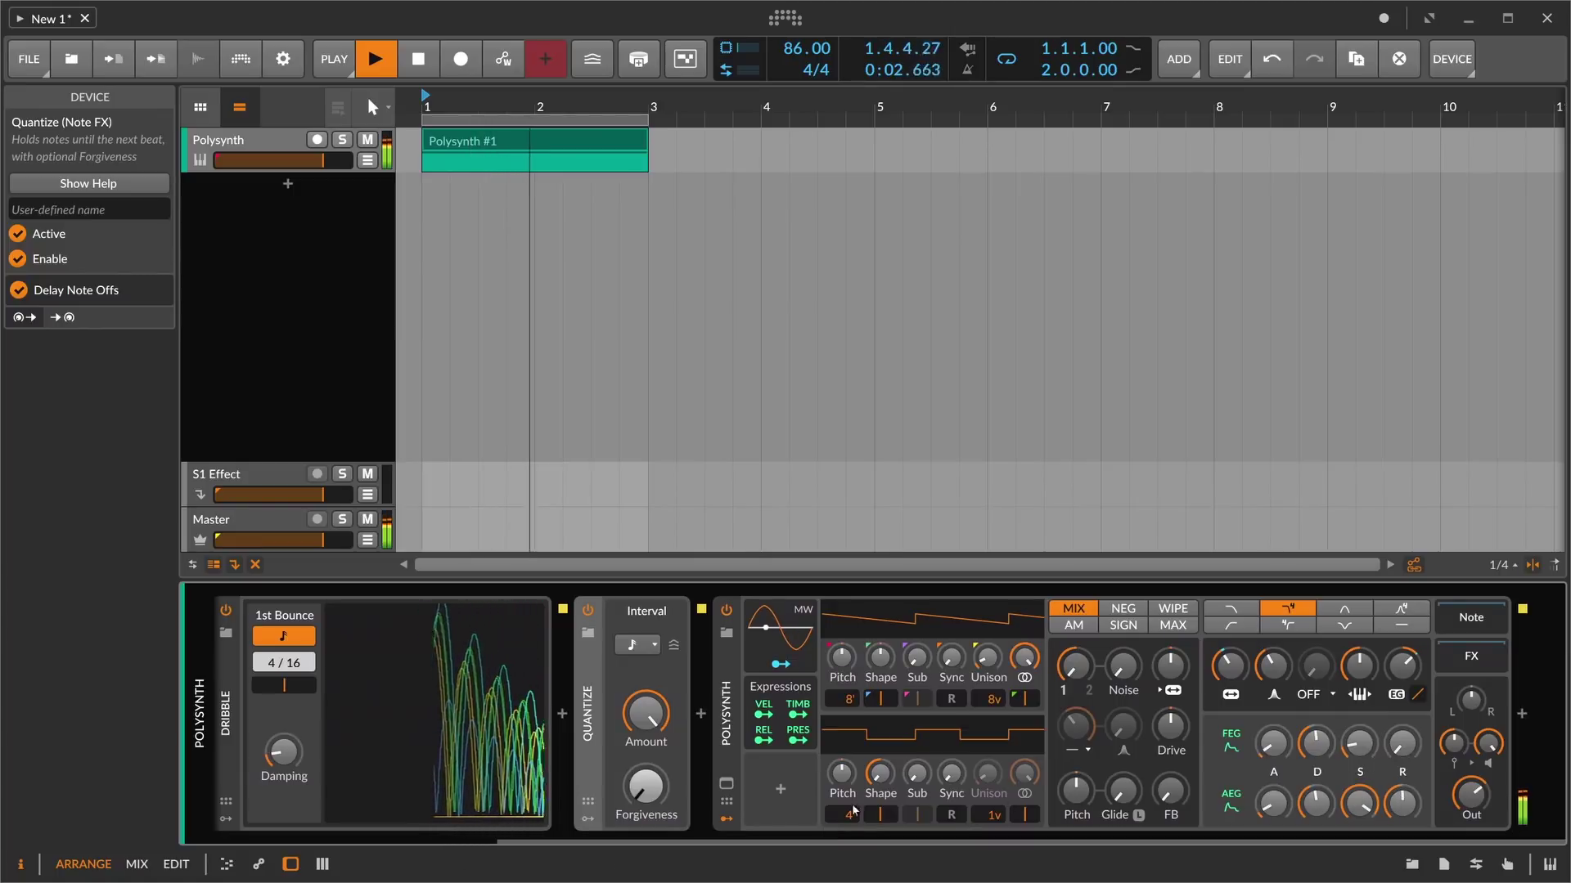
pyautogui.moveTo(850, 840); pyautogui.dragTo(567, 840)
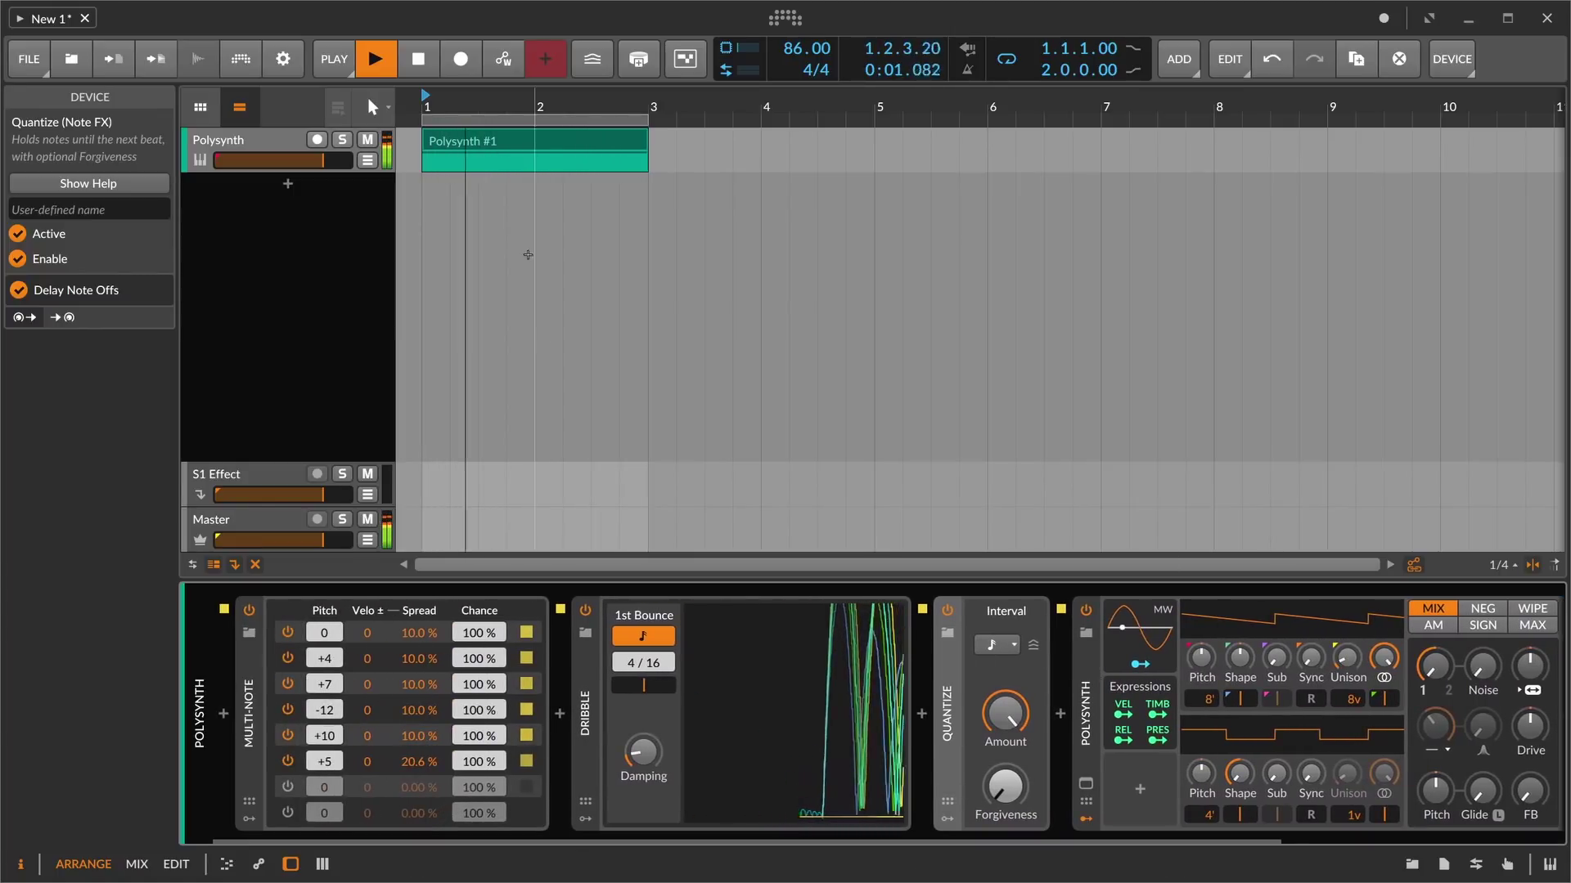
pyautogui.doubleClick(474, 157)
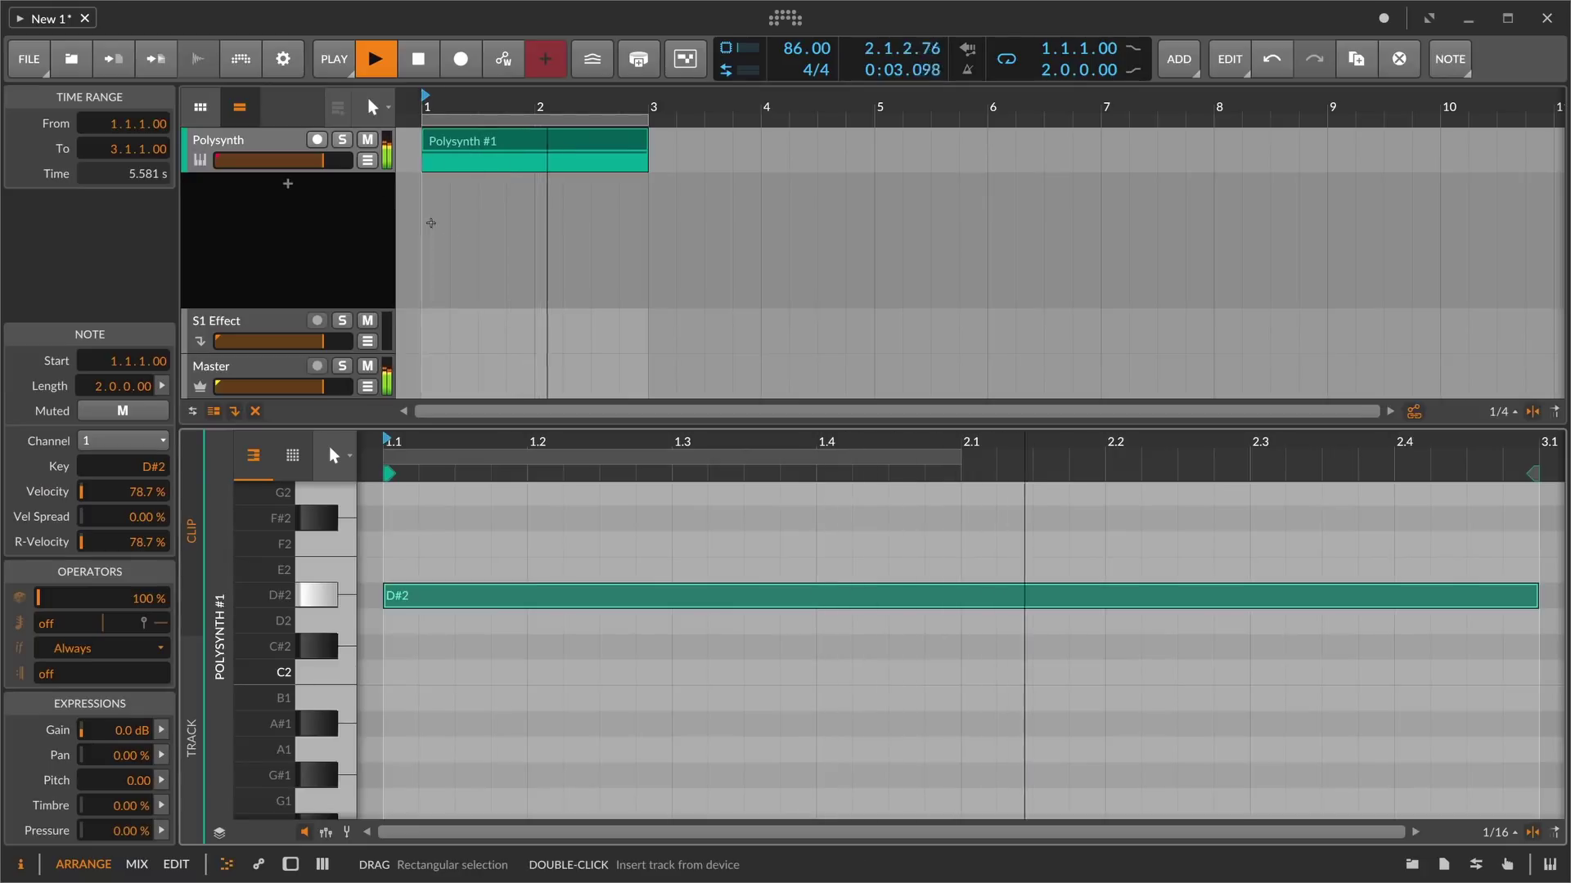
pyautogui.doubleClick(282, 140)
pyautogui.click(562, 715)
pyautogui.write('d')
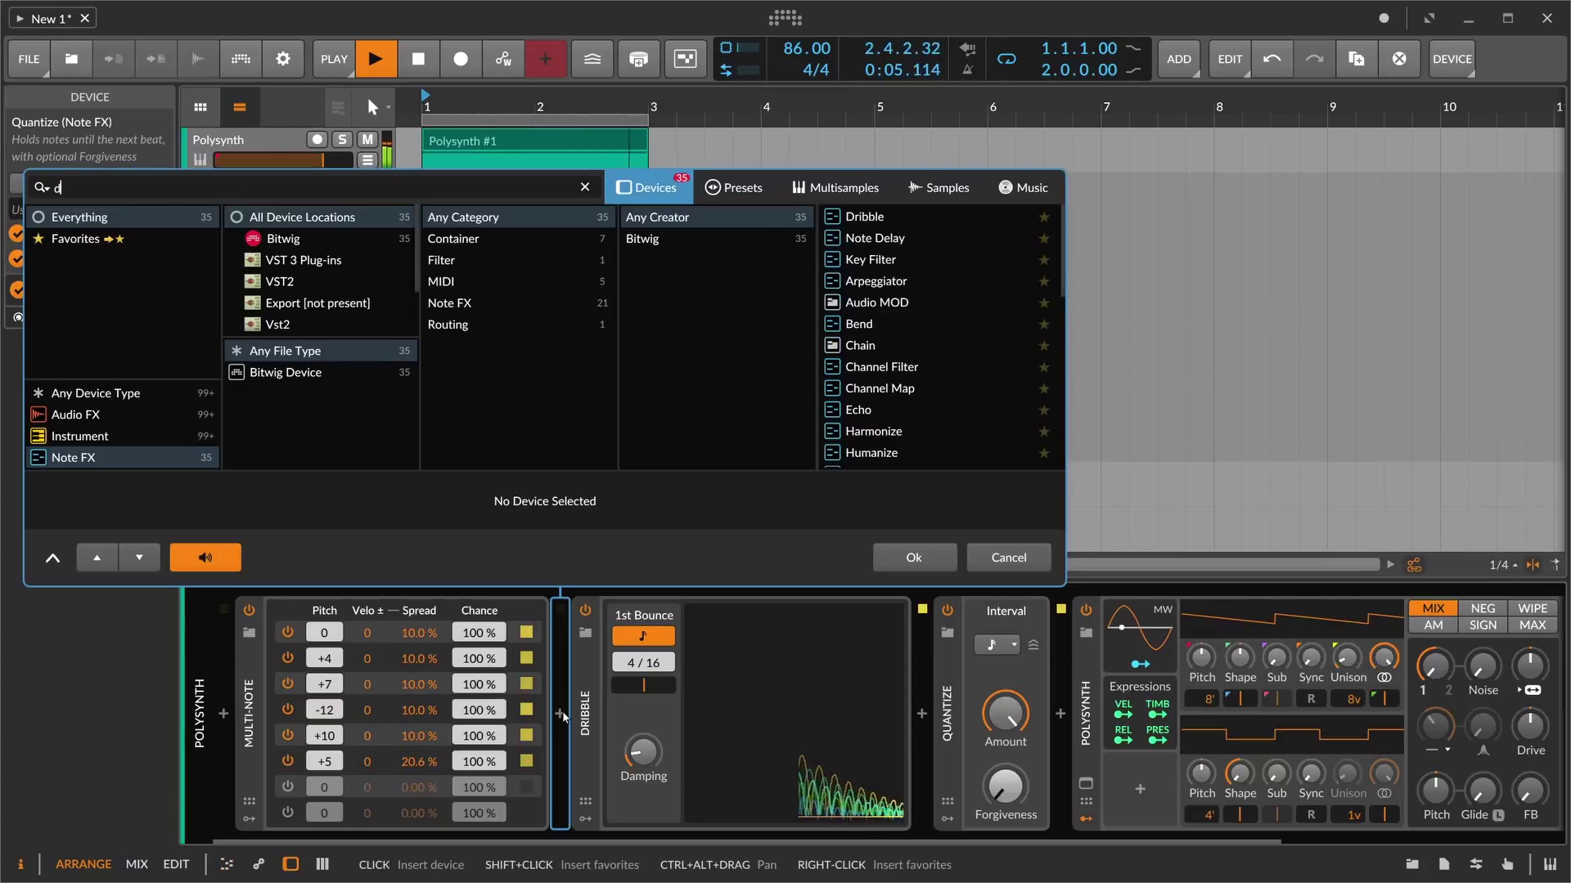
pyautogui.write('ey')
pyautogui.press('Return')
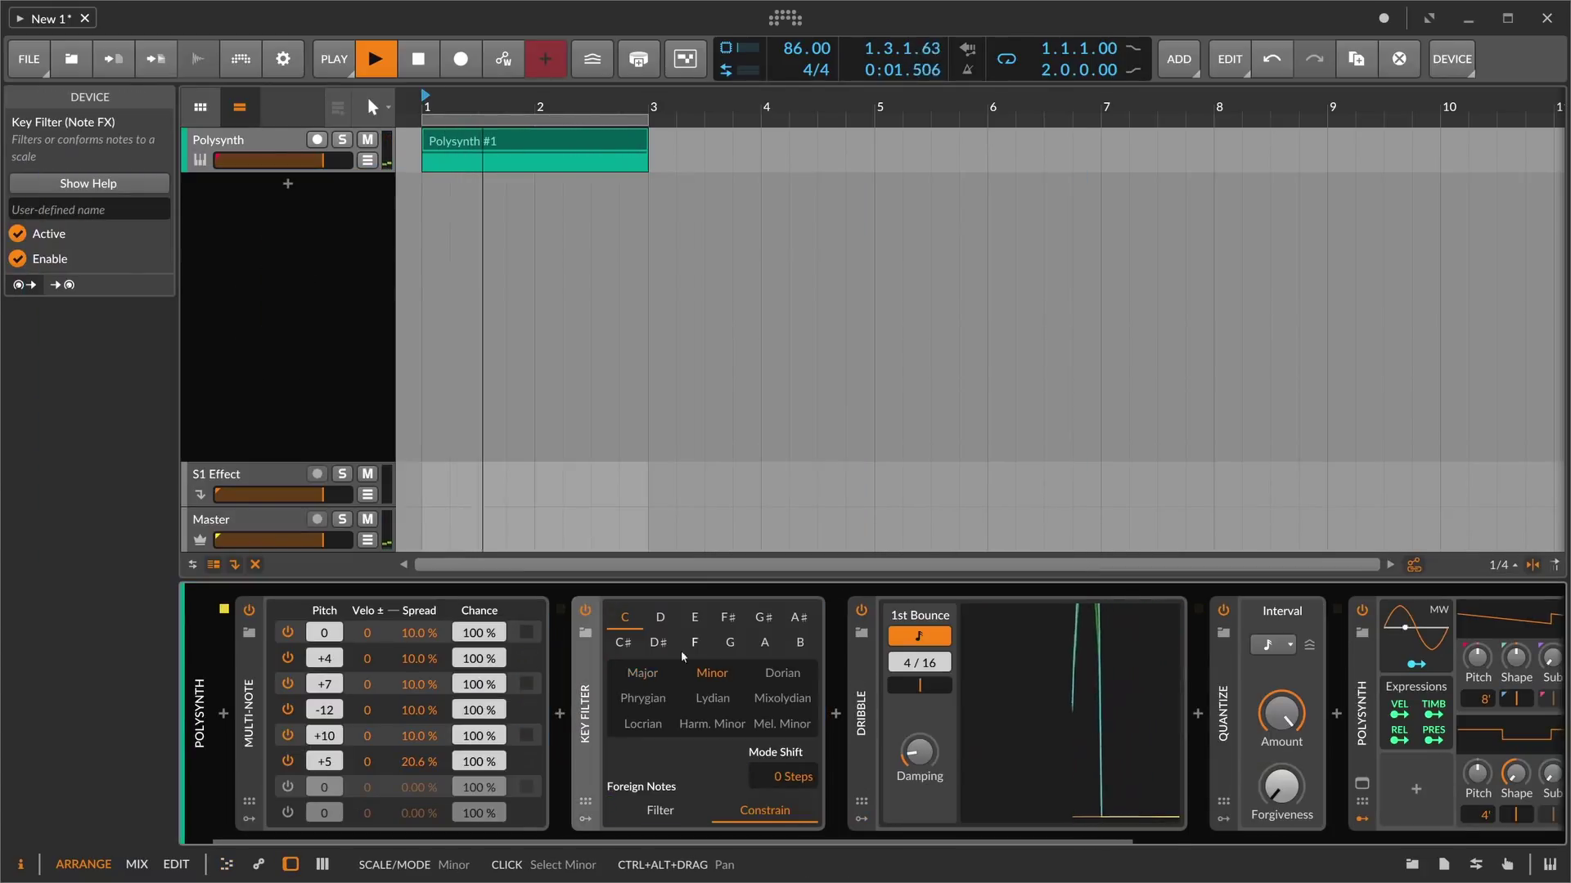
pyautogui.click(659, 643)
# - Duplicate the two-bar D#2 note to bar 3 of the clip, transpose the copy down to C#2, and restart playback
pyautogui.doubleClick(569, 153)
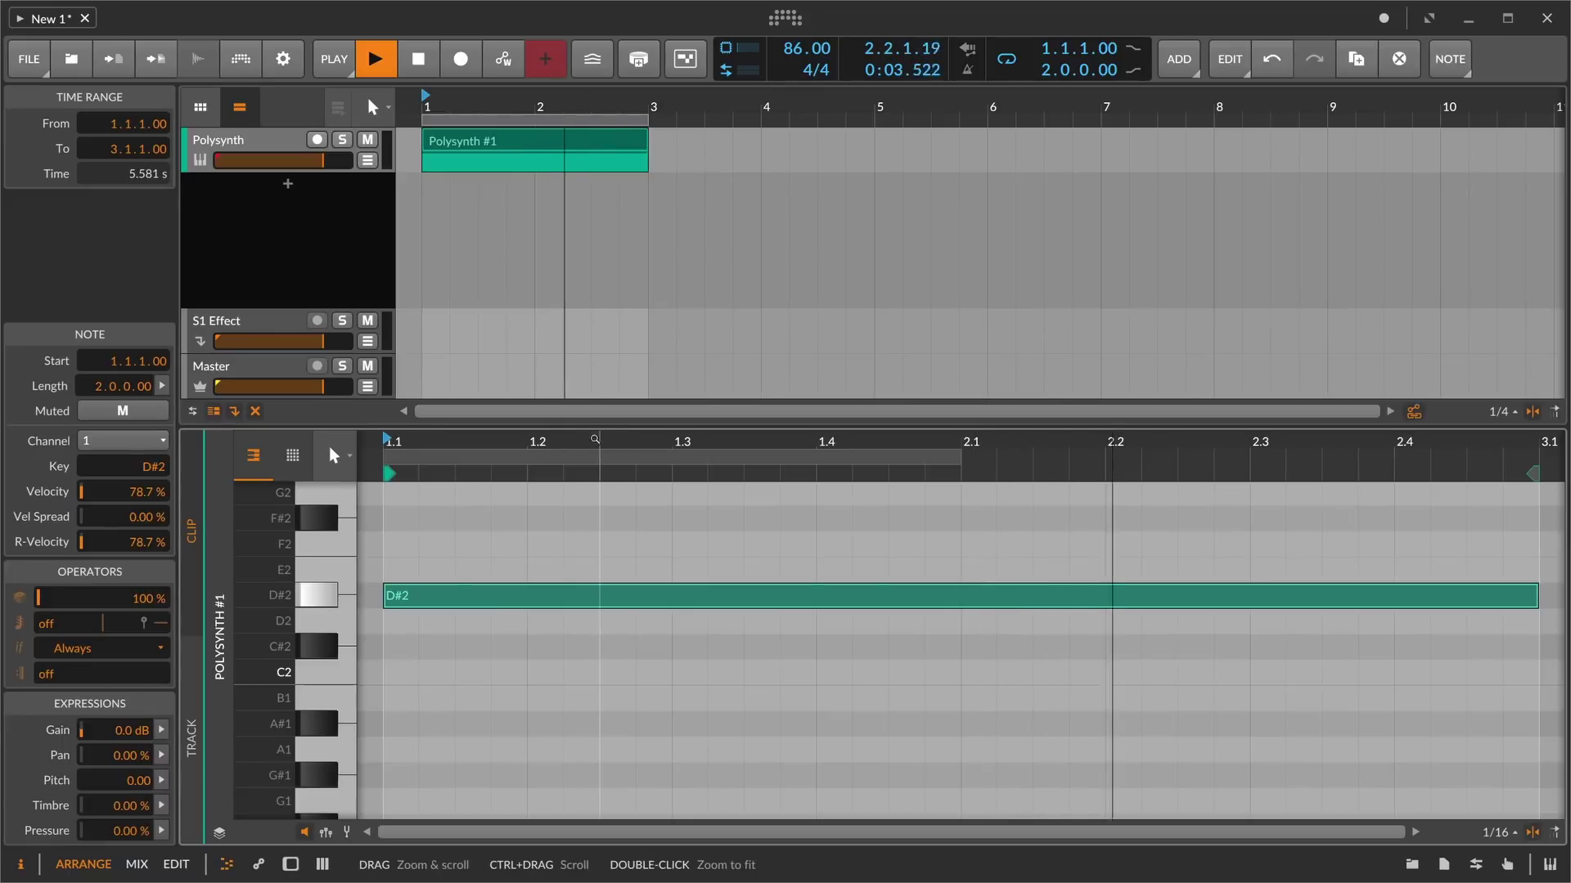
pyautogui.moveTo(507, 475); pyautogui.dragTo(547, 471)
pyautogui.press('space')
pyautogui.hotkey('ctrl', 'd')
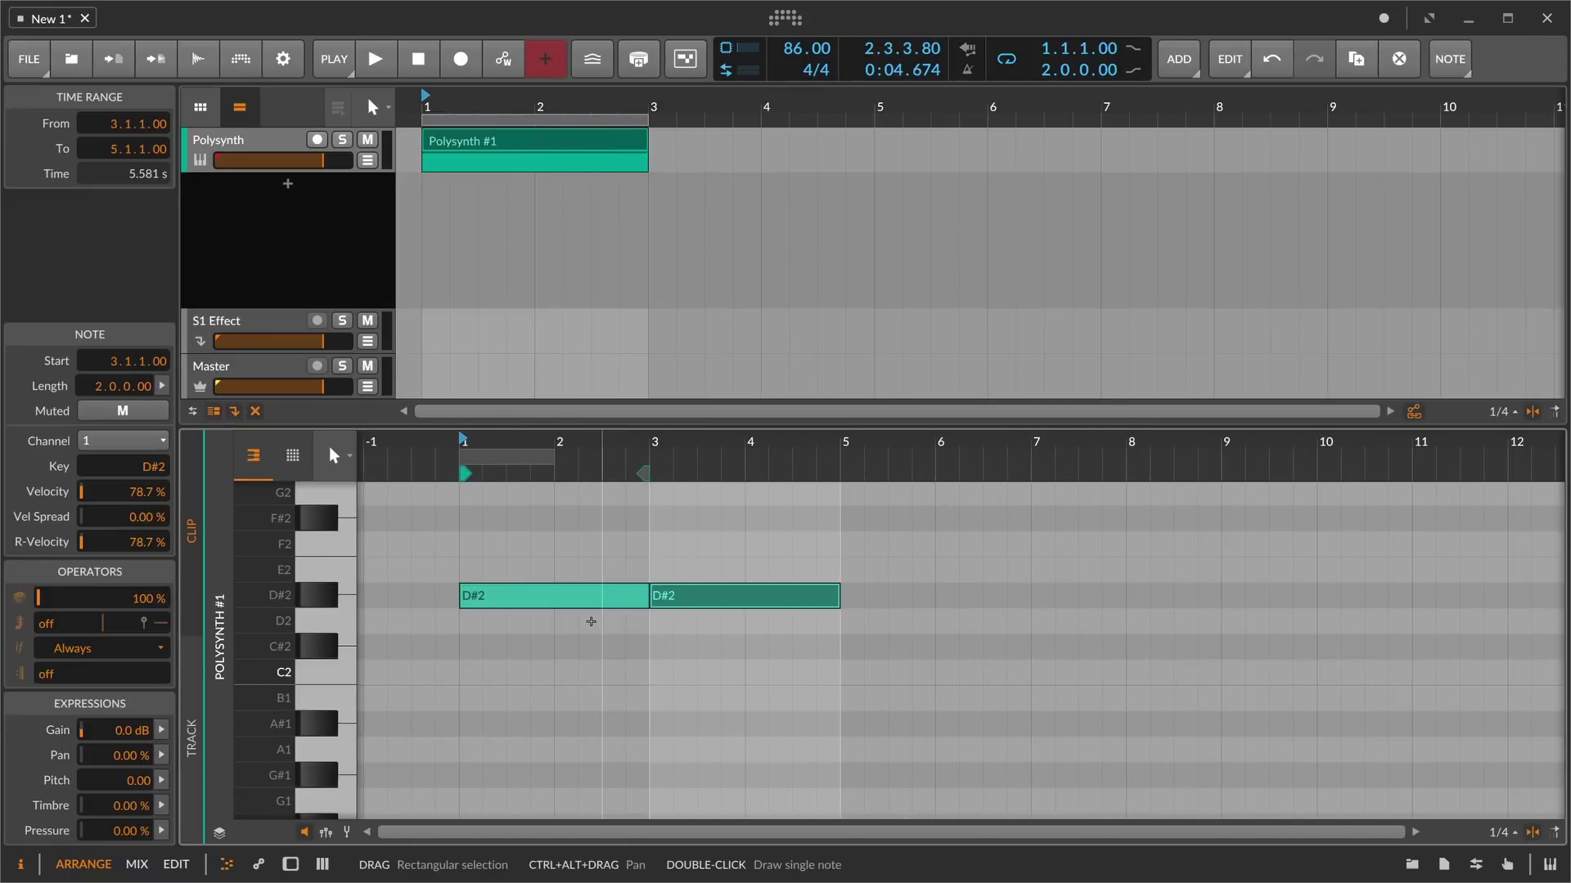
pyautogui.press('Down')
pyautogui.press('Down')
pyautogui.press('space')
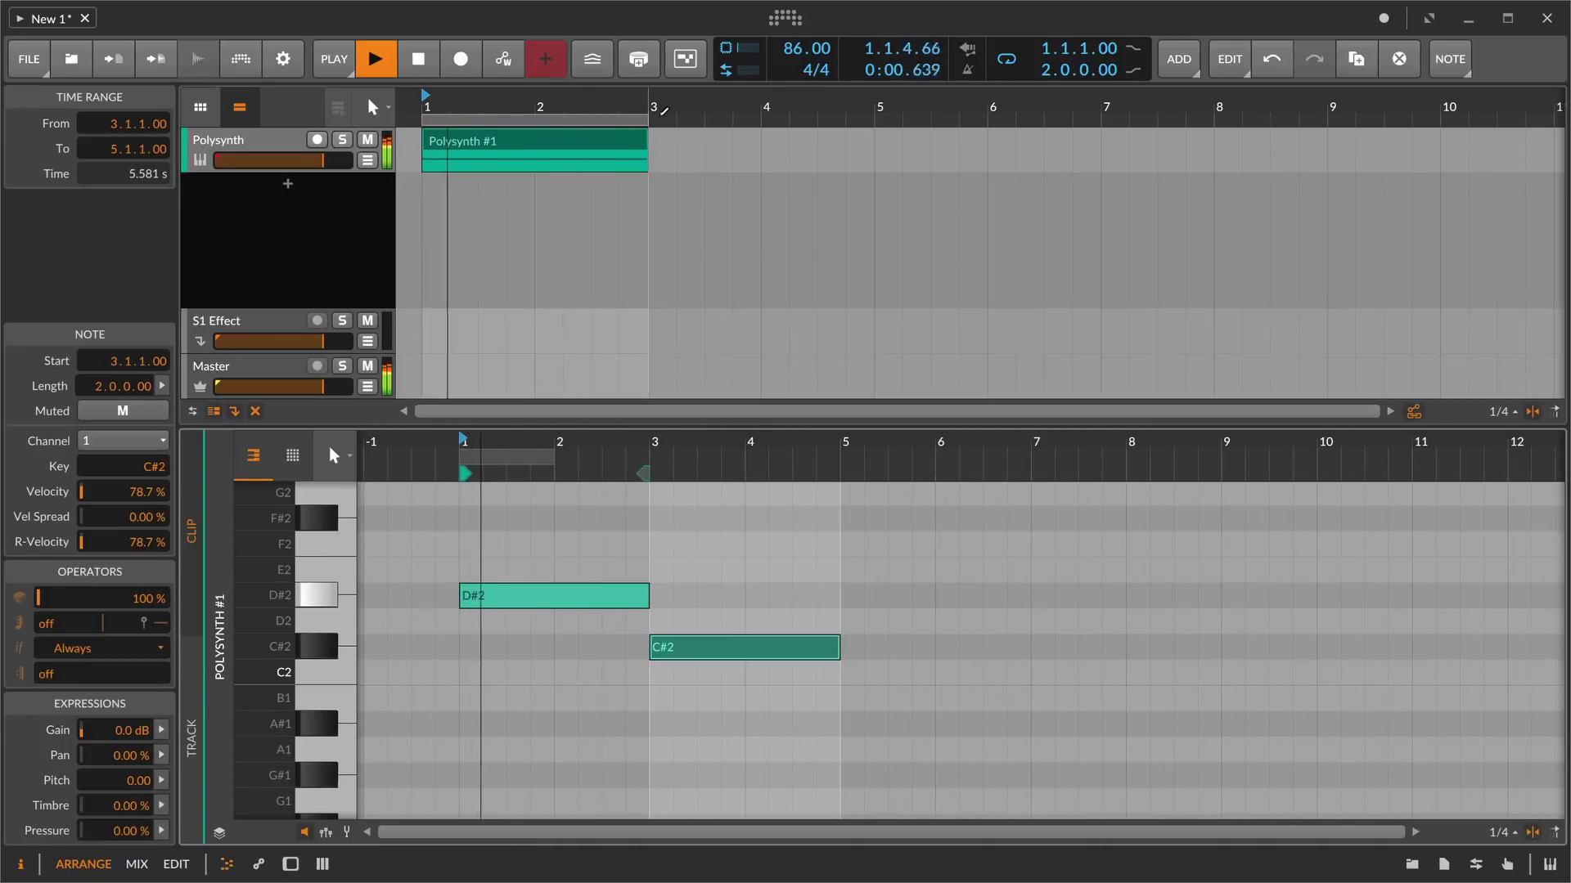
# - Extend the Polysynth clip and the arranger loop to four bars, ending at bar 5
pyautogui.moveTo(648, 120); pyautogui.dragTo(776, 141)
pyautogui.moveTo(647, 152); pyautogui.dragTo(960, 151)
pyautogui.moveTo(857, 109); pyautogui.dragTo(851, 82)
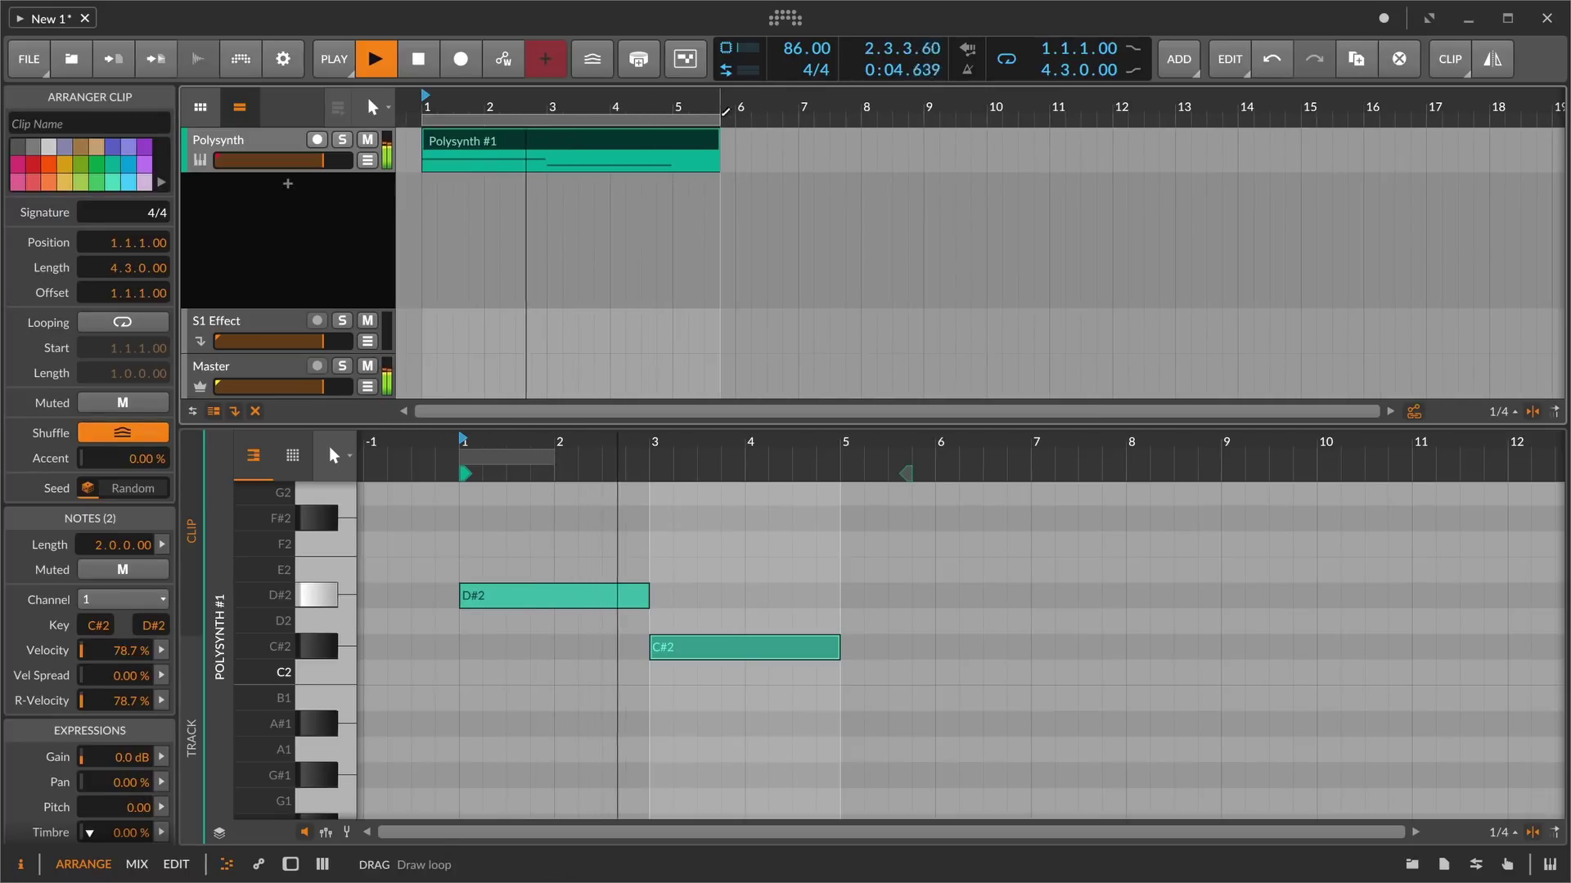
pyautogui.moveTo(724, 120); pyautogui.dragTo(673, 151)
# - Transpose the second note of the clip to A#2 and restart playback
pyautogui.moveTo(676, 648); pyautogui.dragTo(677, 674)
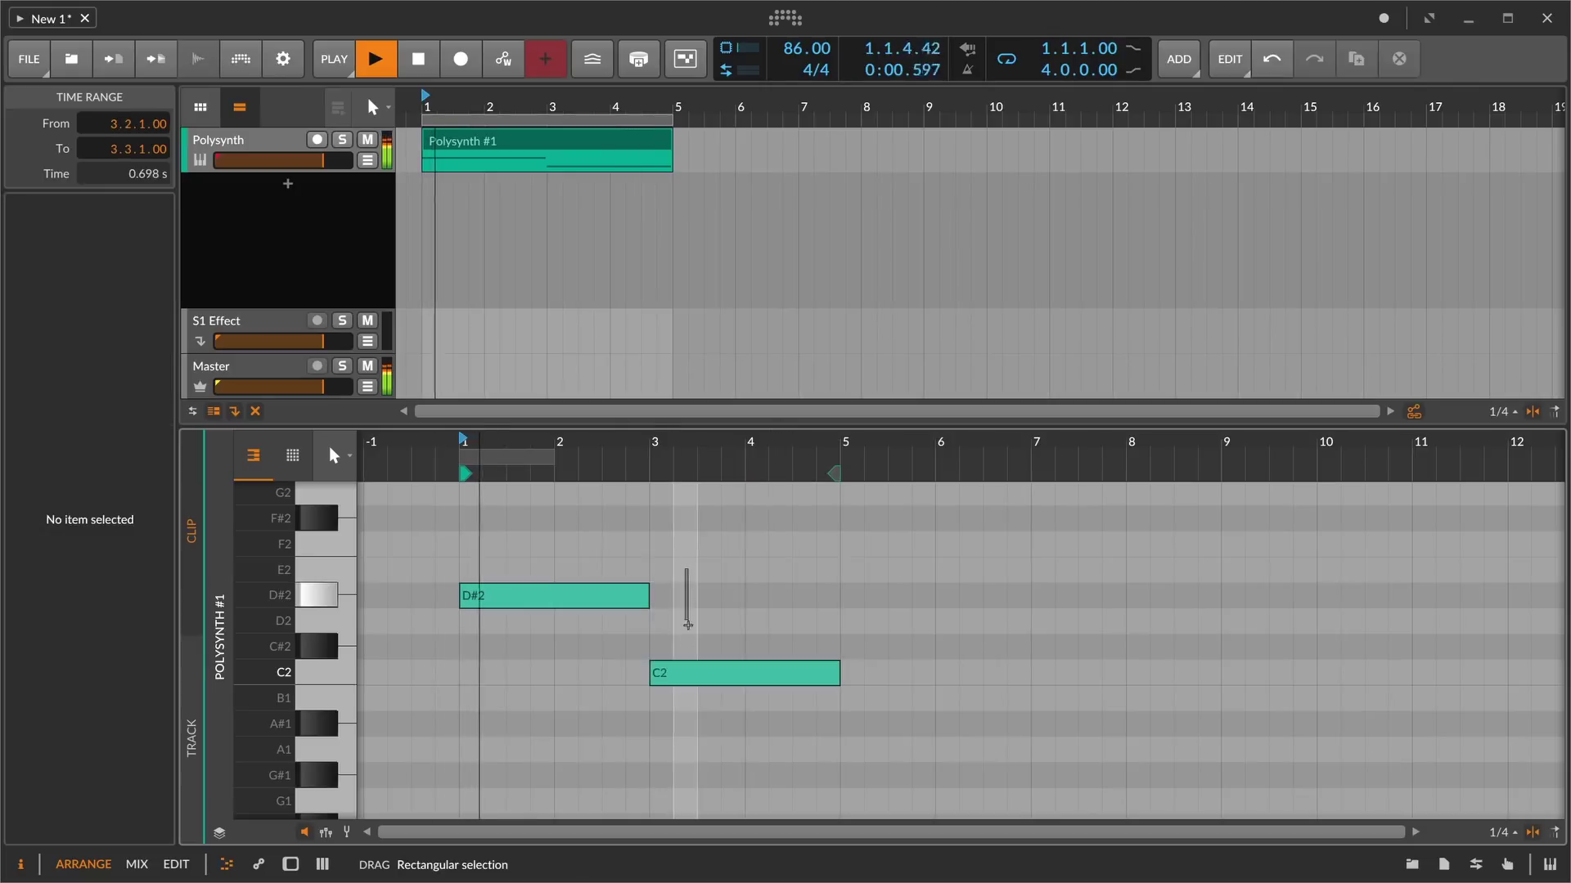
pyautogui.press('Down')
pyautogui.press('Down')
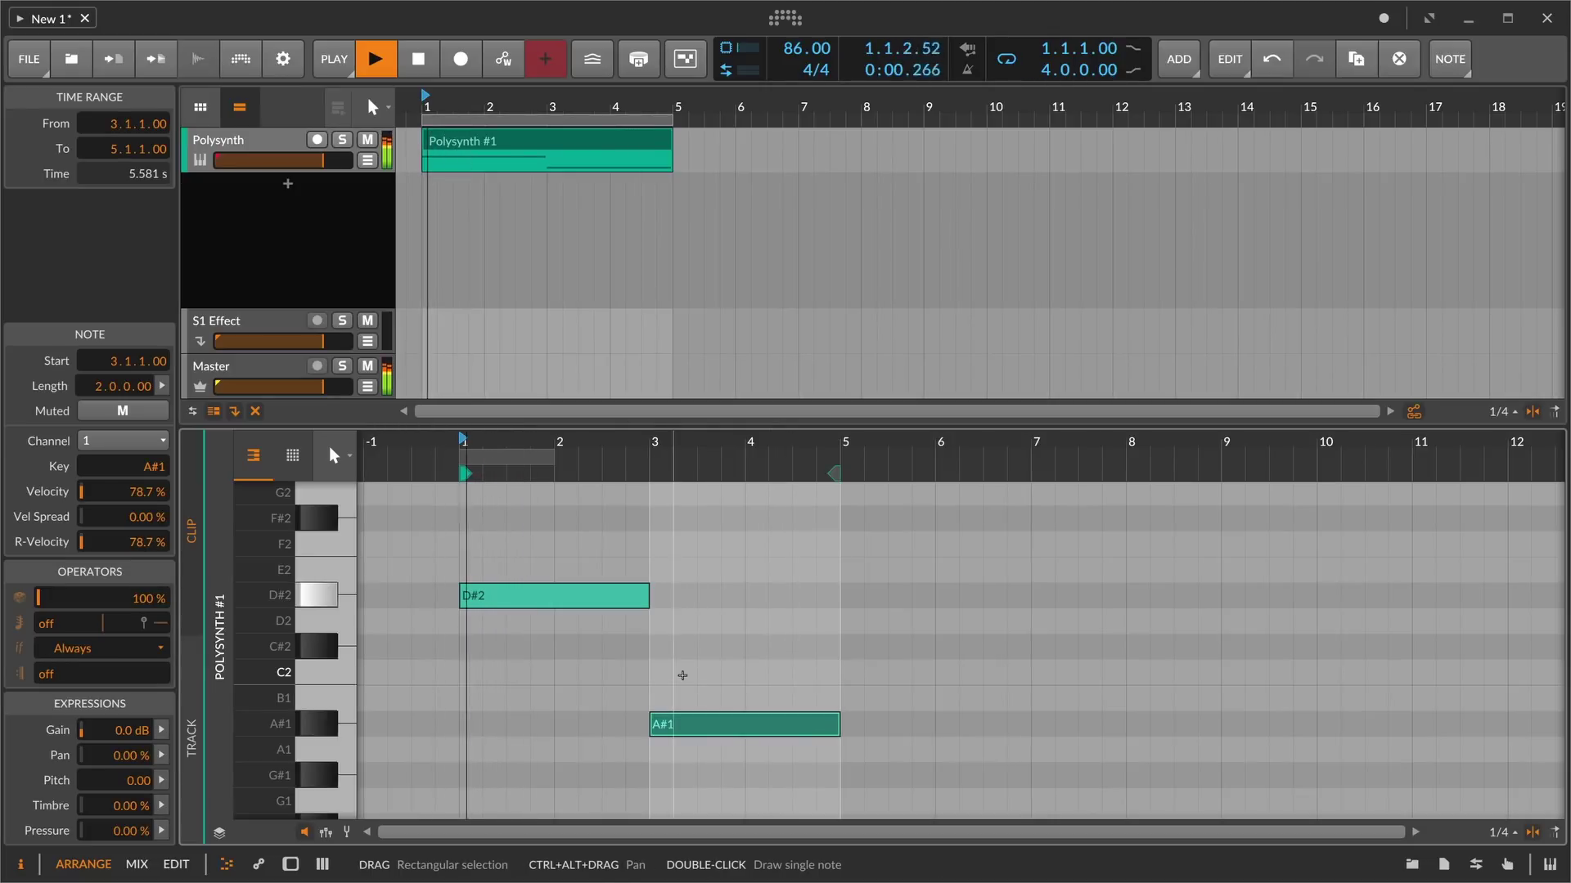
pyautogui.hotkey('shift', 'Up')
pyautogui.press('space')
pyautogui.press('space')
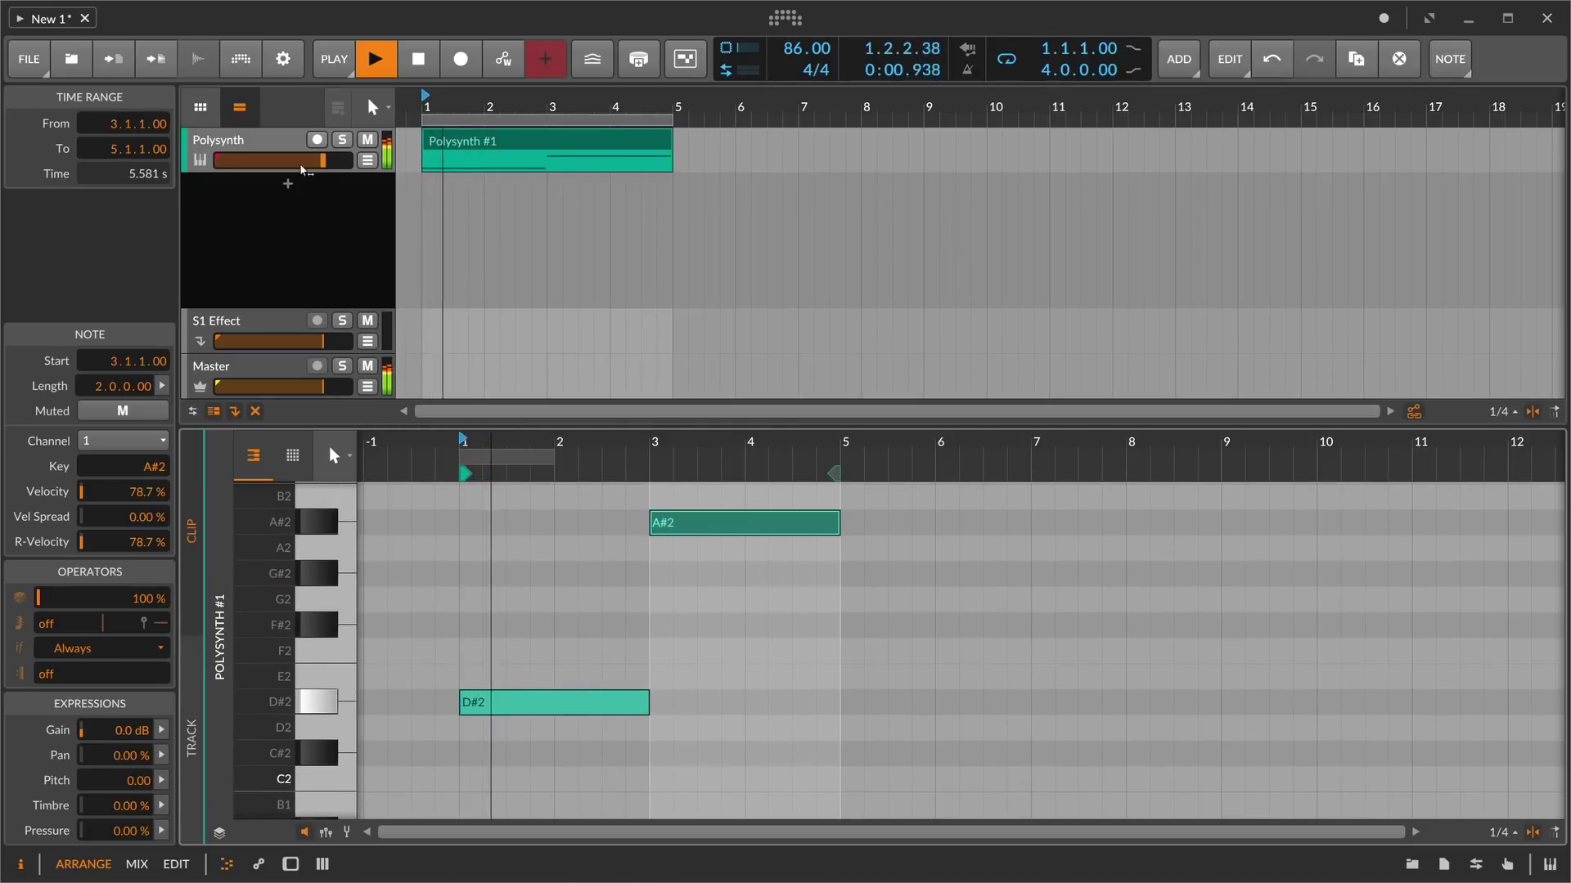
# - Return to the Polysynth track's device chain and set the Dribble damping to about 12.3 % during playback
pyautogui.click(246, 151)
pyautogui.press('d')
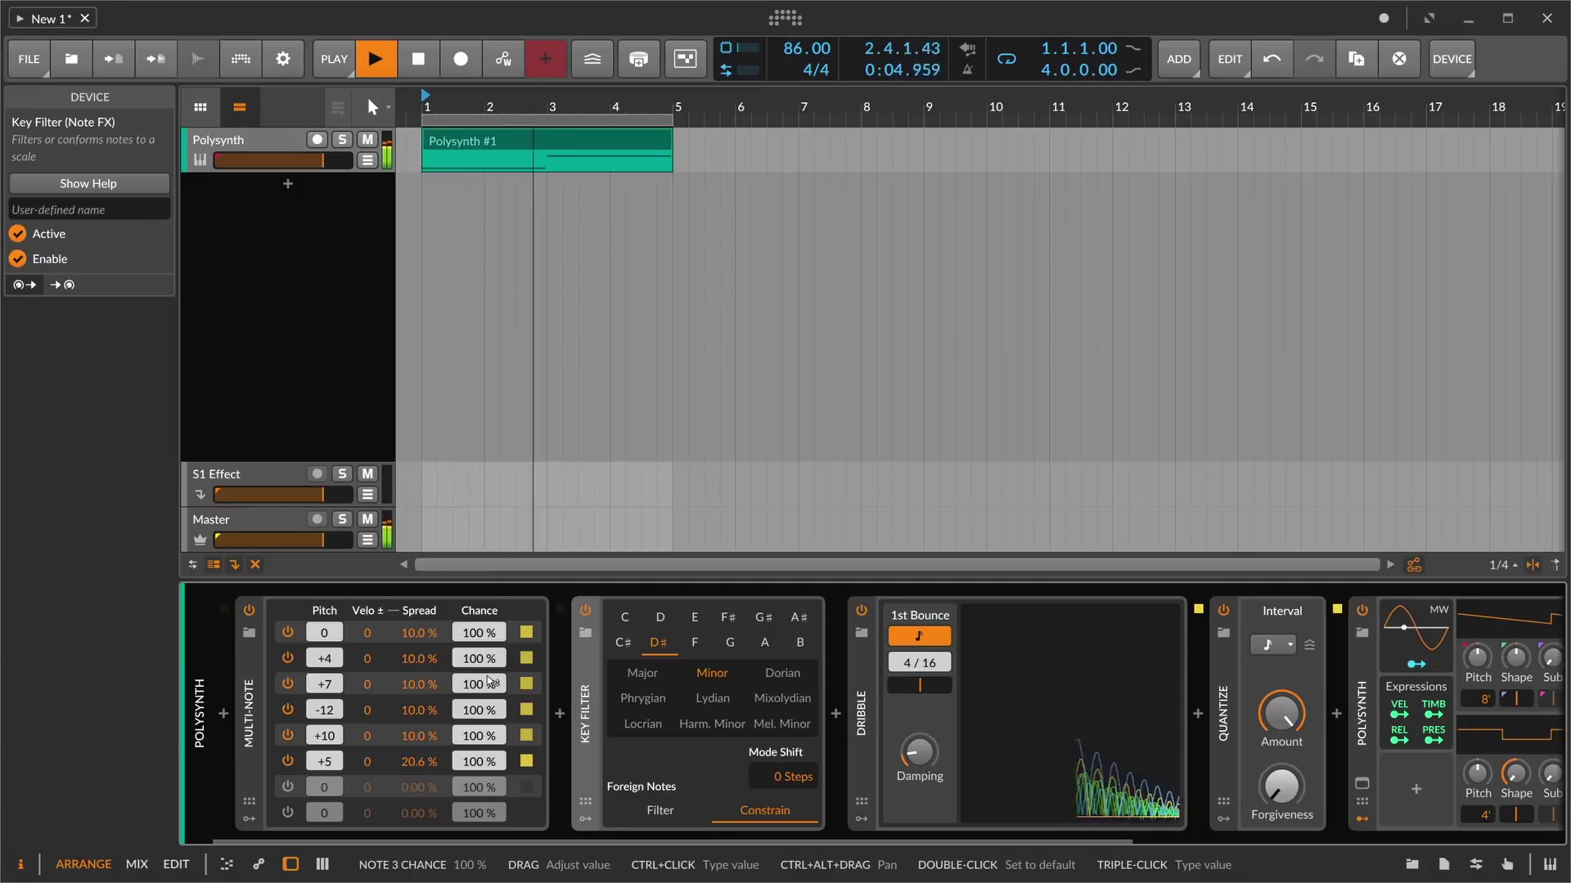
pyautogui.moveTo(919, 751)
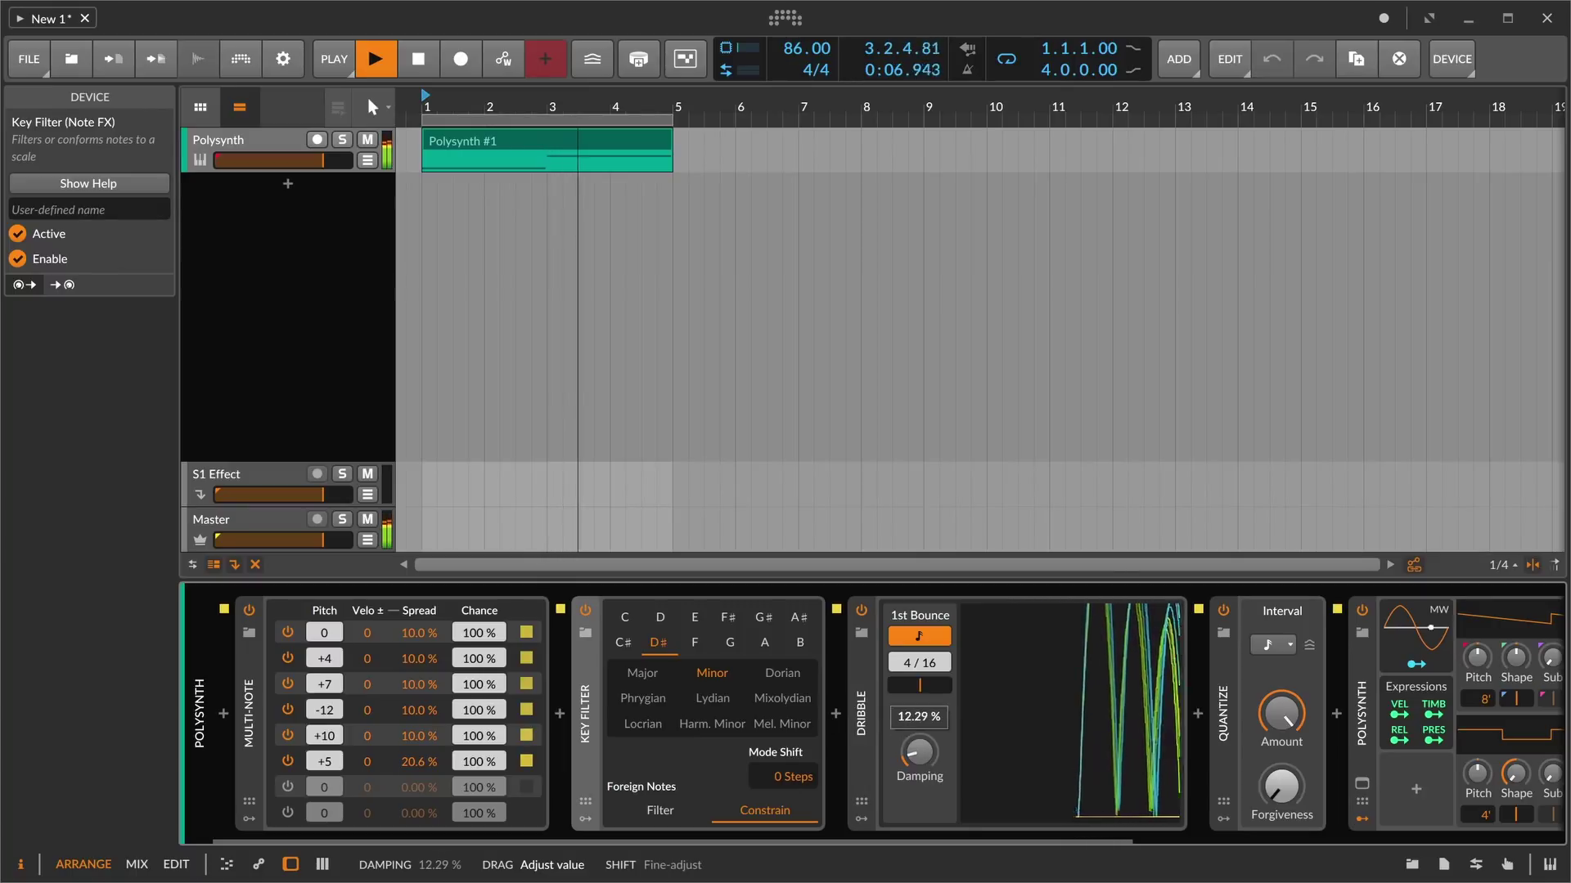
# - Shorten the A#2 note to one bar and add a one-bar G#2 note at bar 4
pyautogui.press('e')
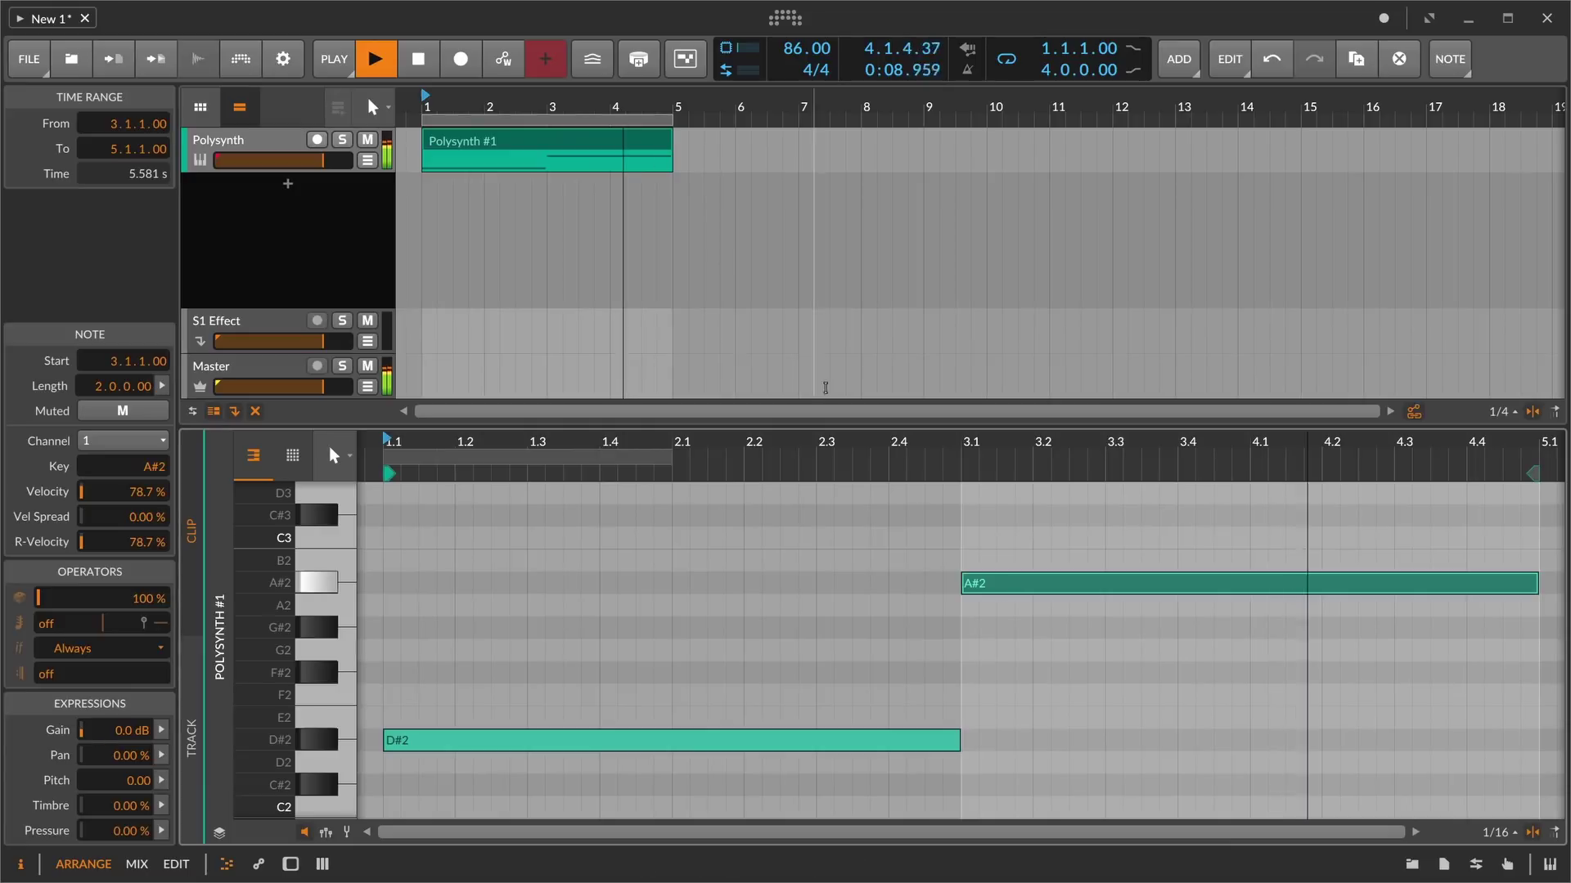
pyautogui.click(900, 619)
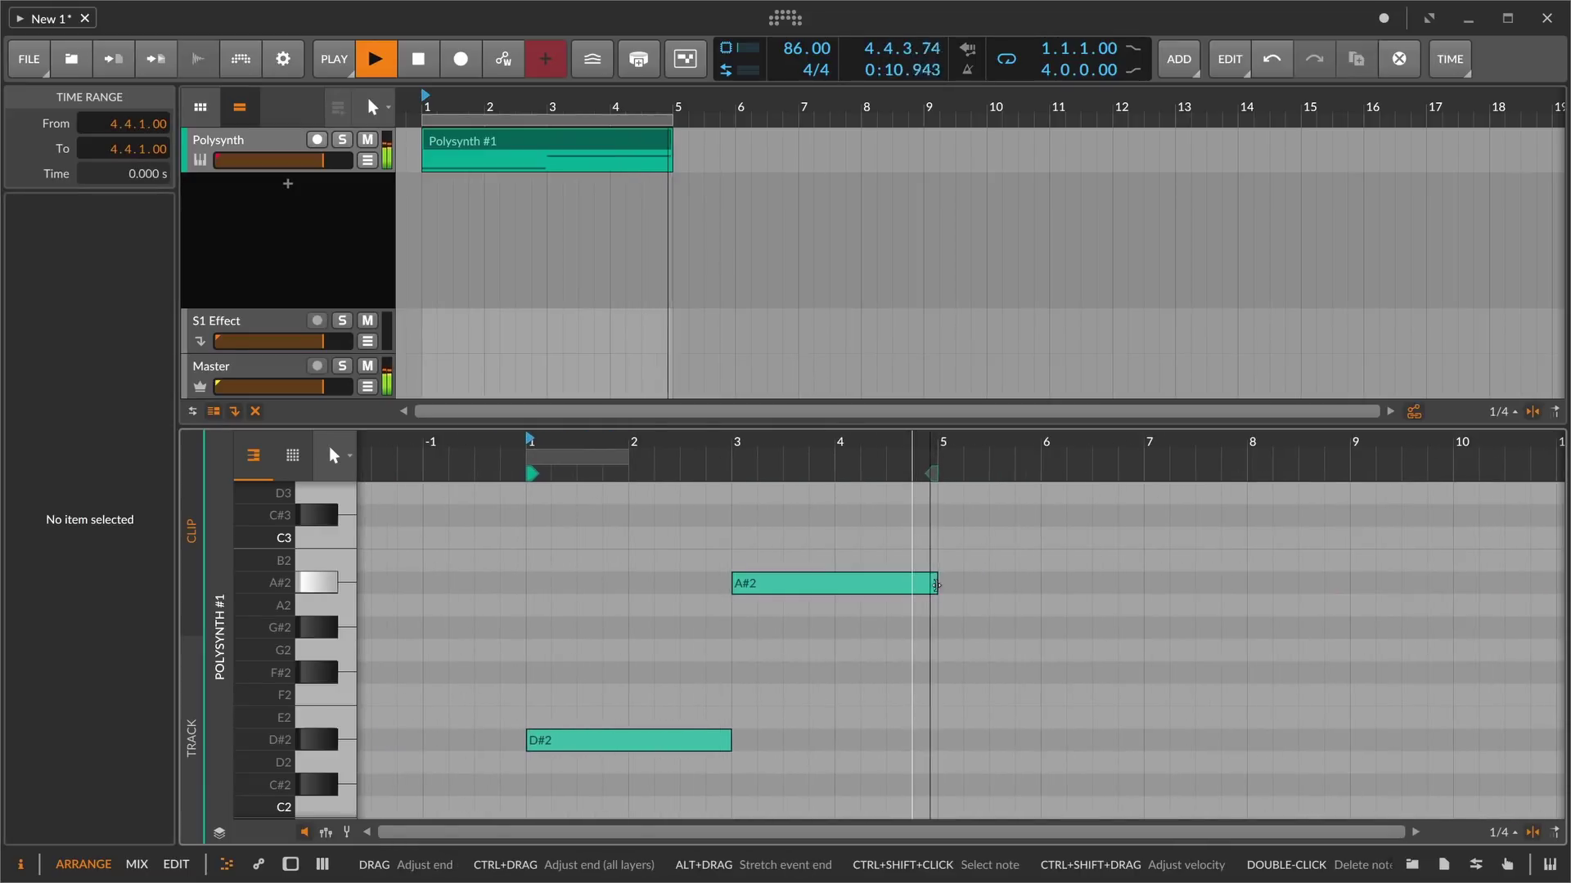
pyautogui.moveTo(941, 583); pyautogui.dragTo(842, 619)
pyautogui.doubleClick(842, 619)
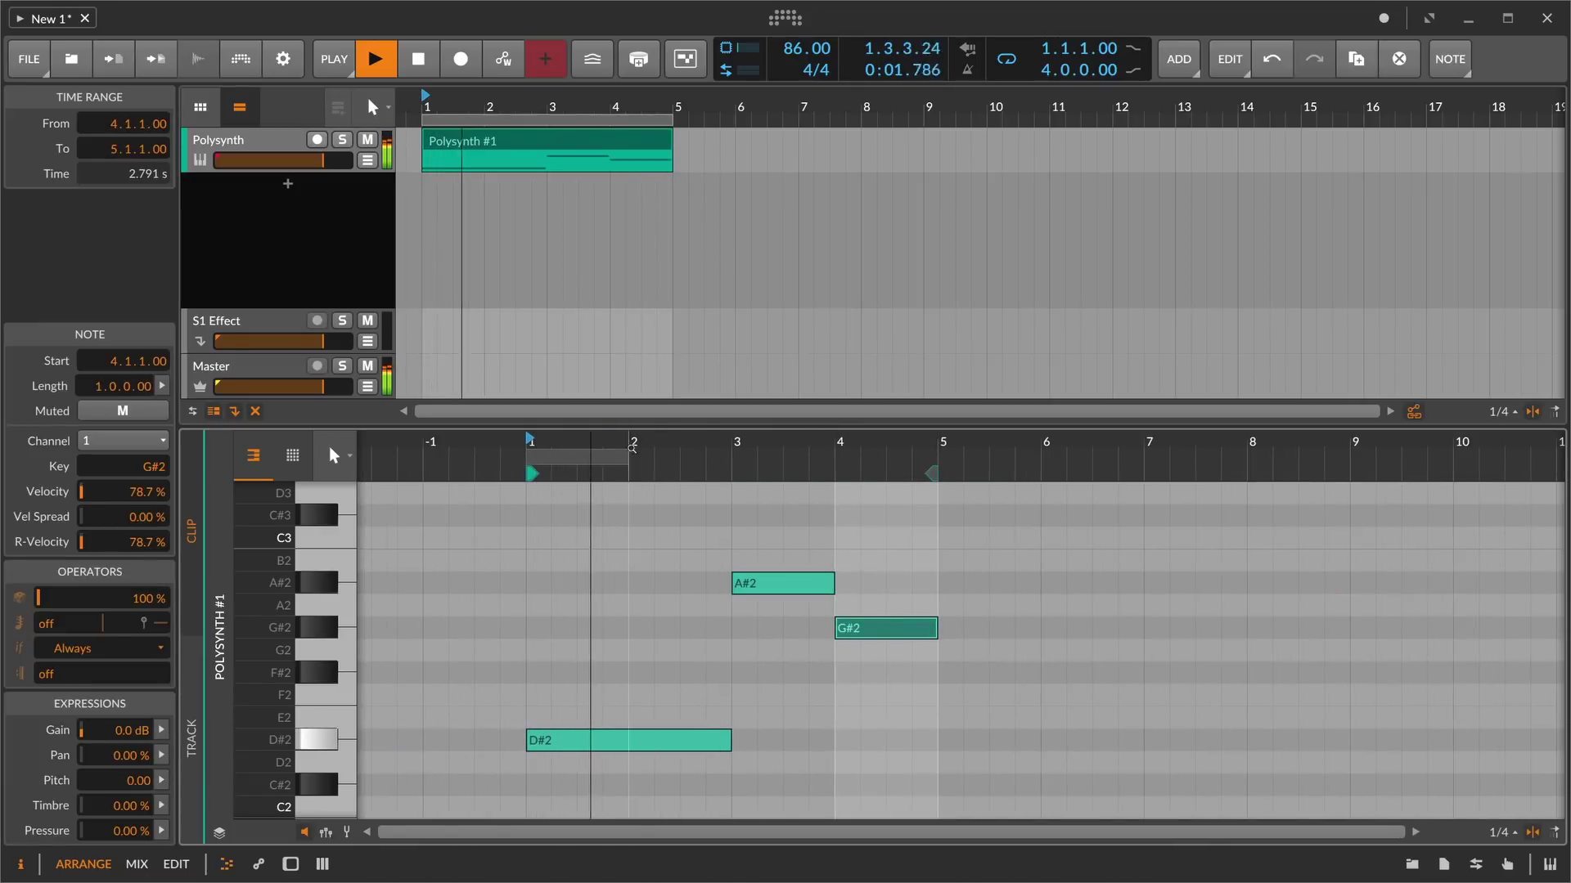
# - Set the Polysynth's output level to about -5.1 dB in the device chain
pyautogui.press('d')
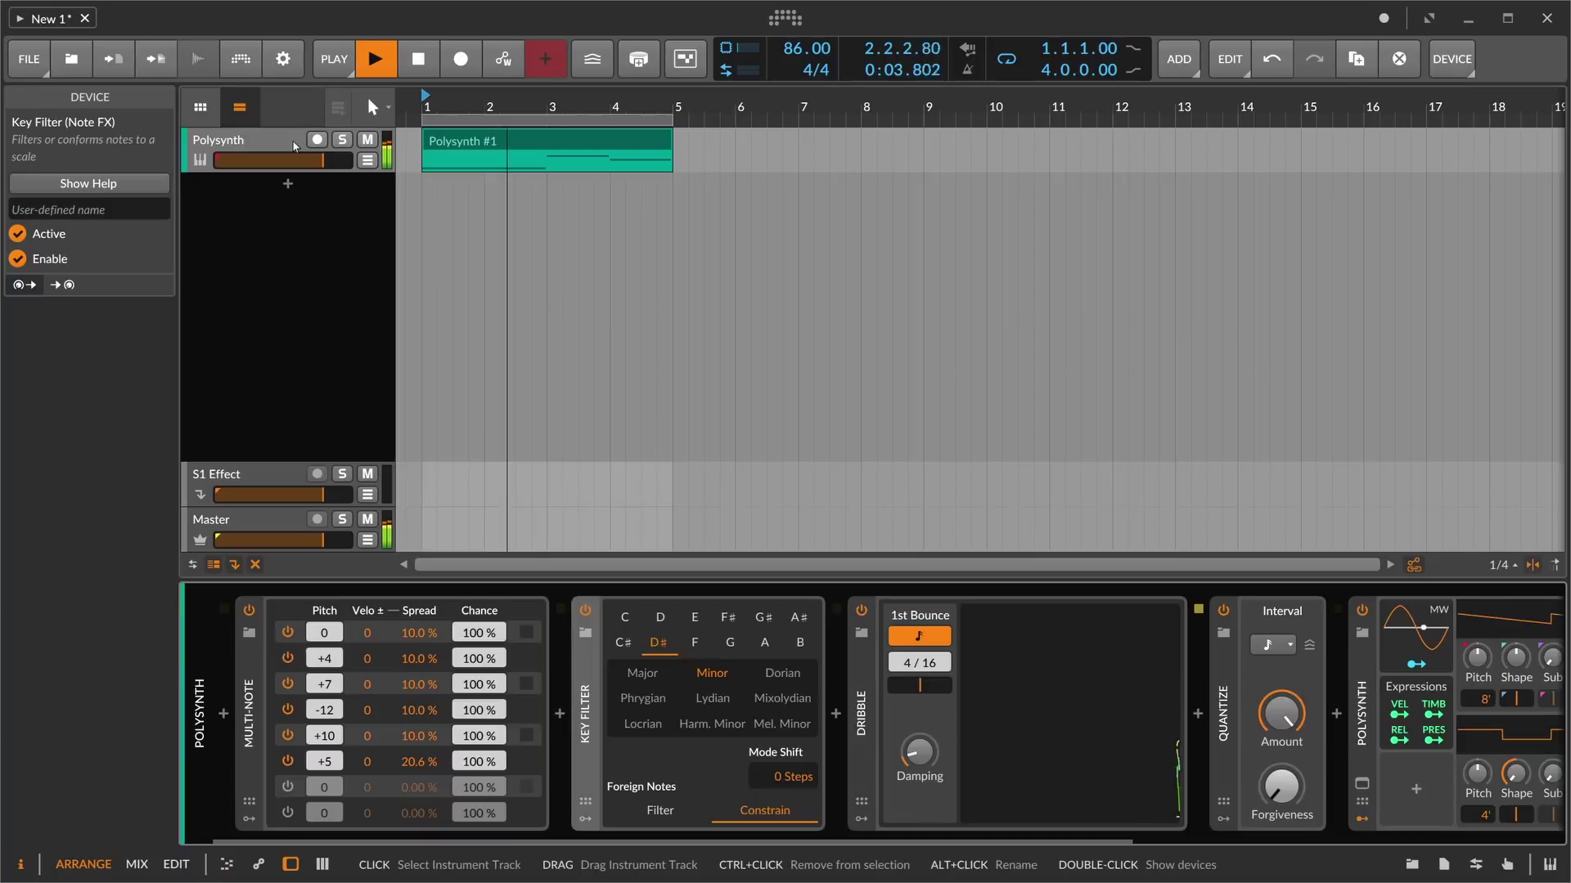
pyautogui.moveTo(917, 835); pyautogui.dragTo(1130, 834)
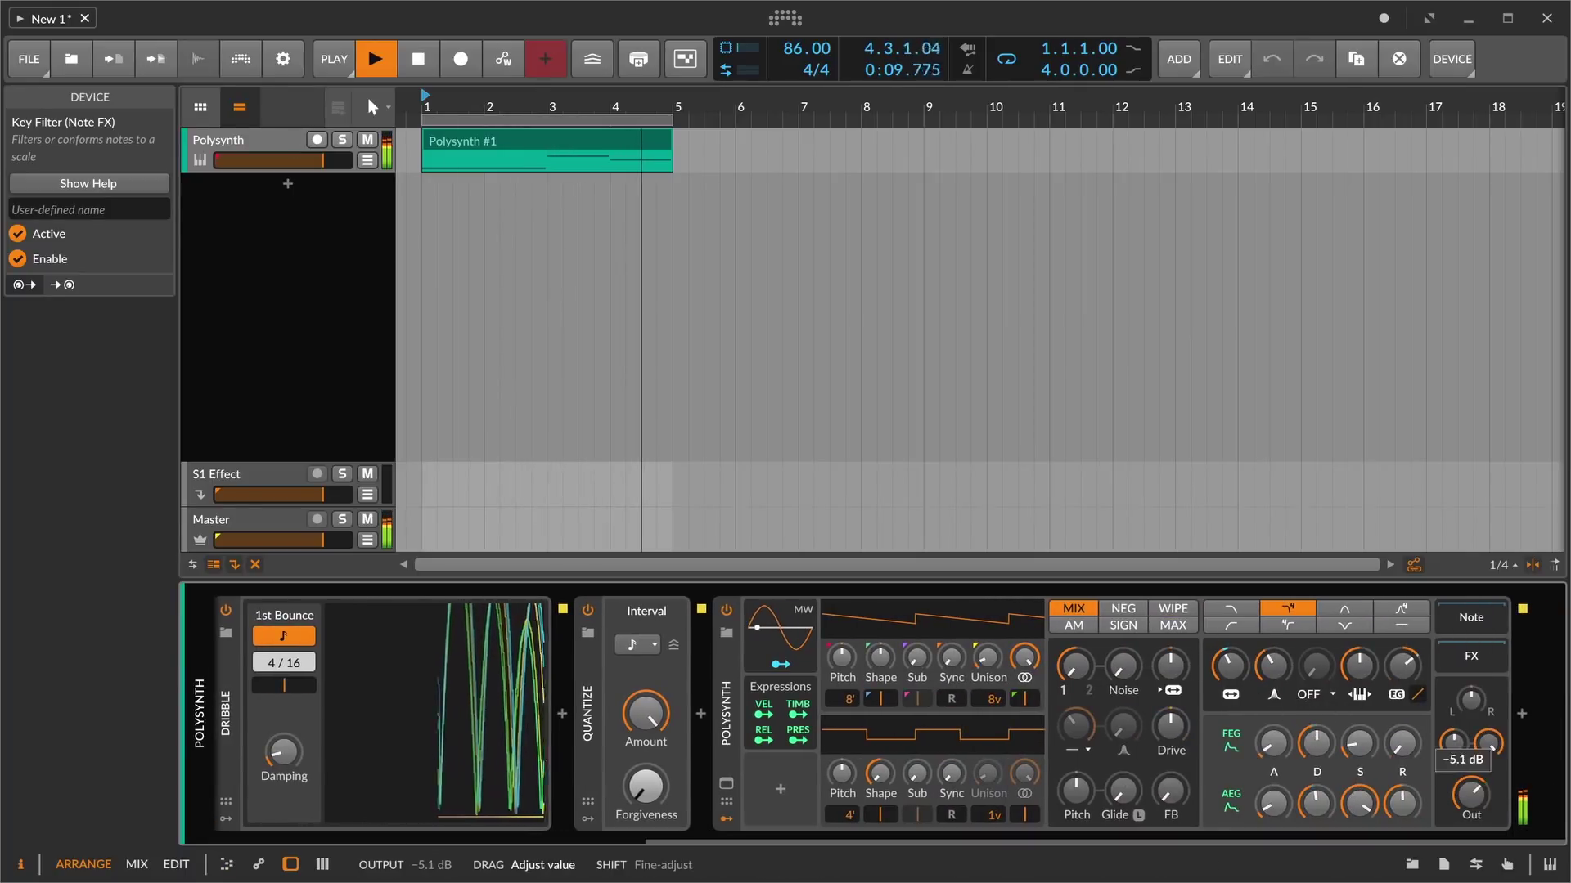
pyautogui.hscroll(1, 1180, 827)
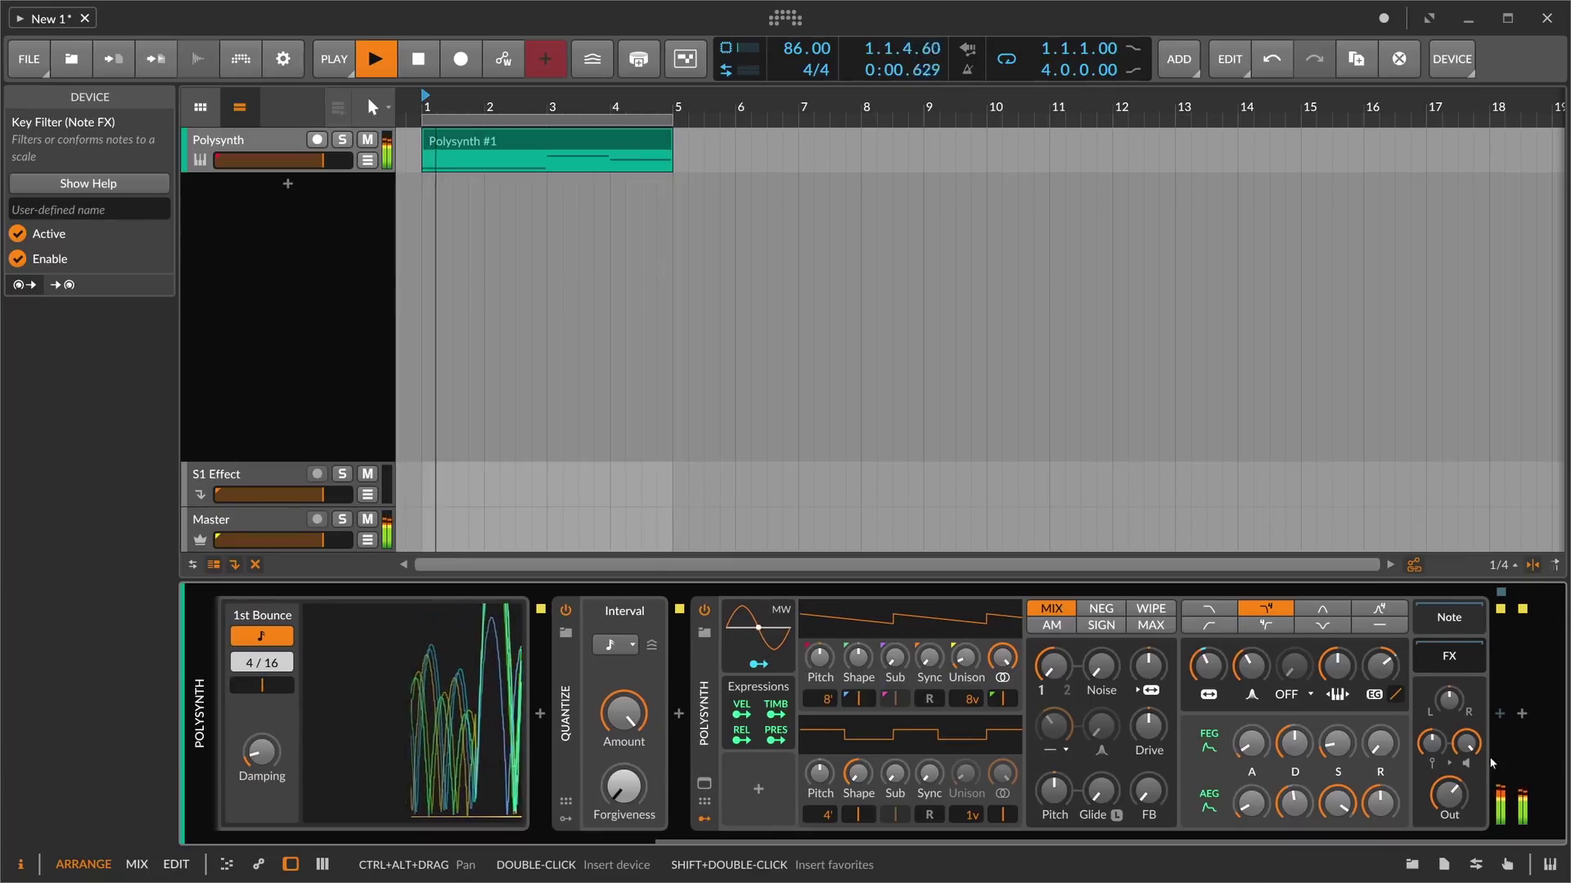
# - Insert a Delay-2 after Polysynth and set its mix to about 25.3 %
pyautogui.click(1500, 723)
pyautogui.write('delay')
pyautogui.press('Down')
pyautogui.press('Down')
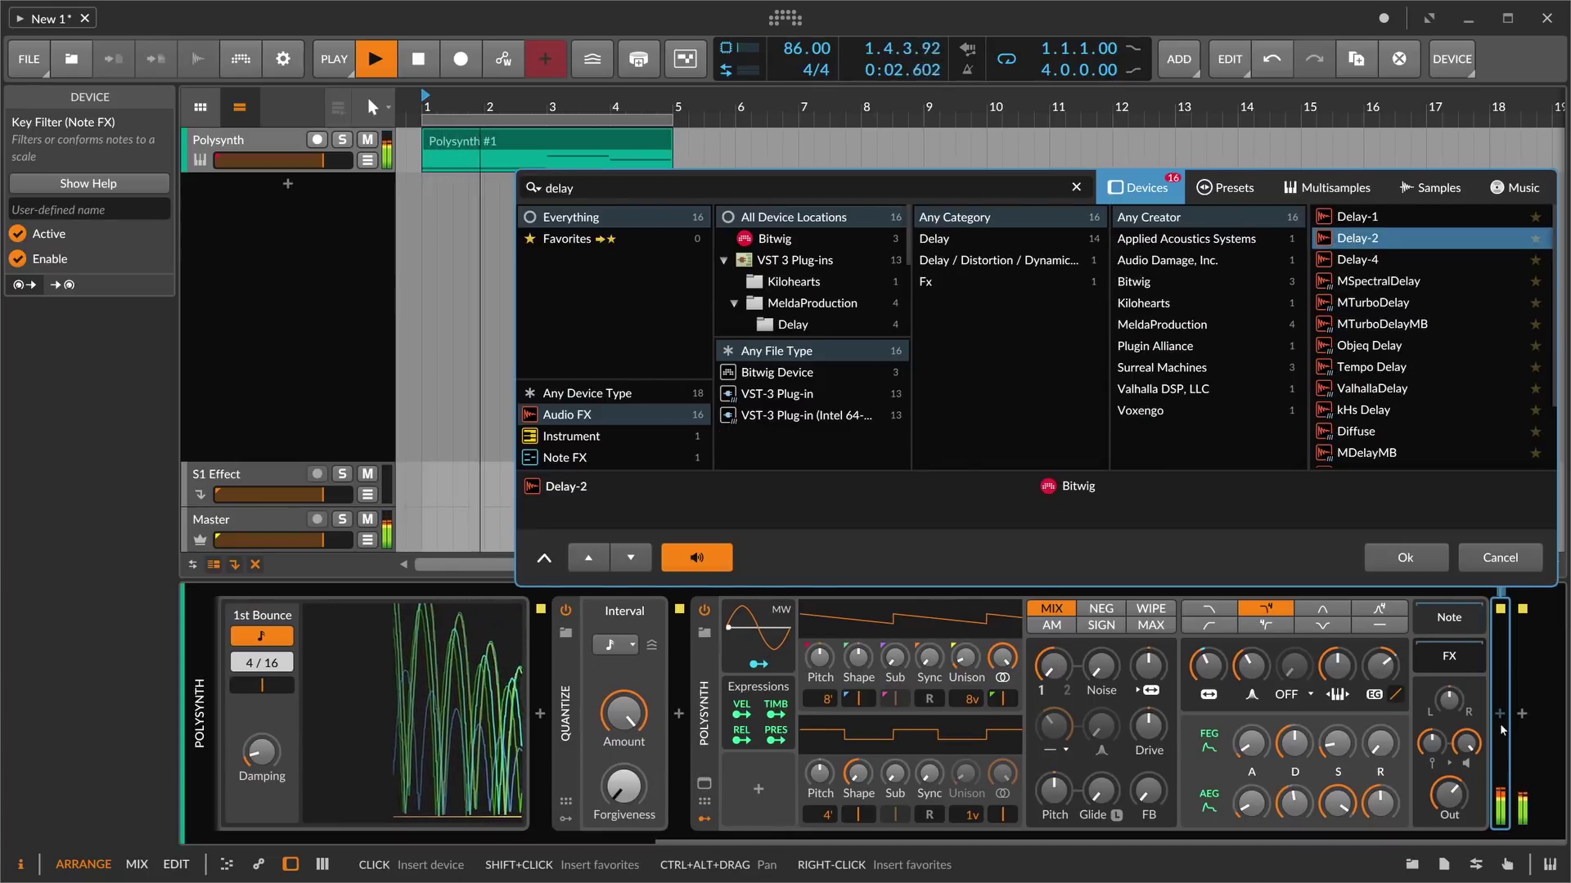
pyautogui.press('Return')
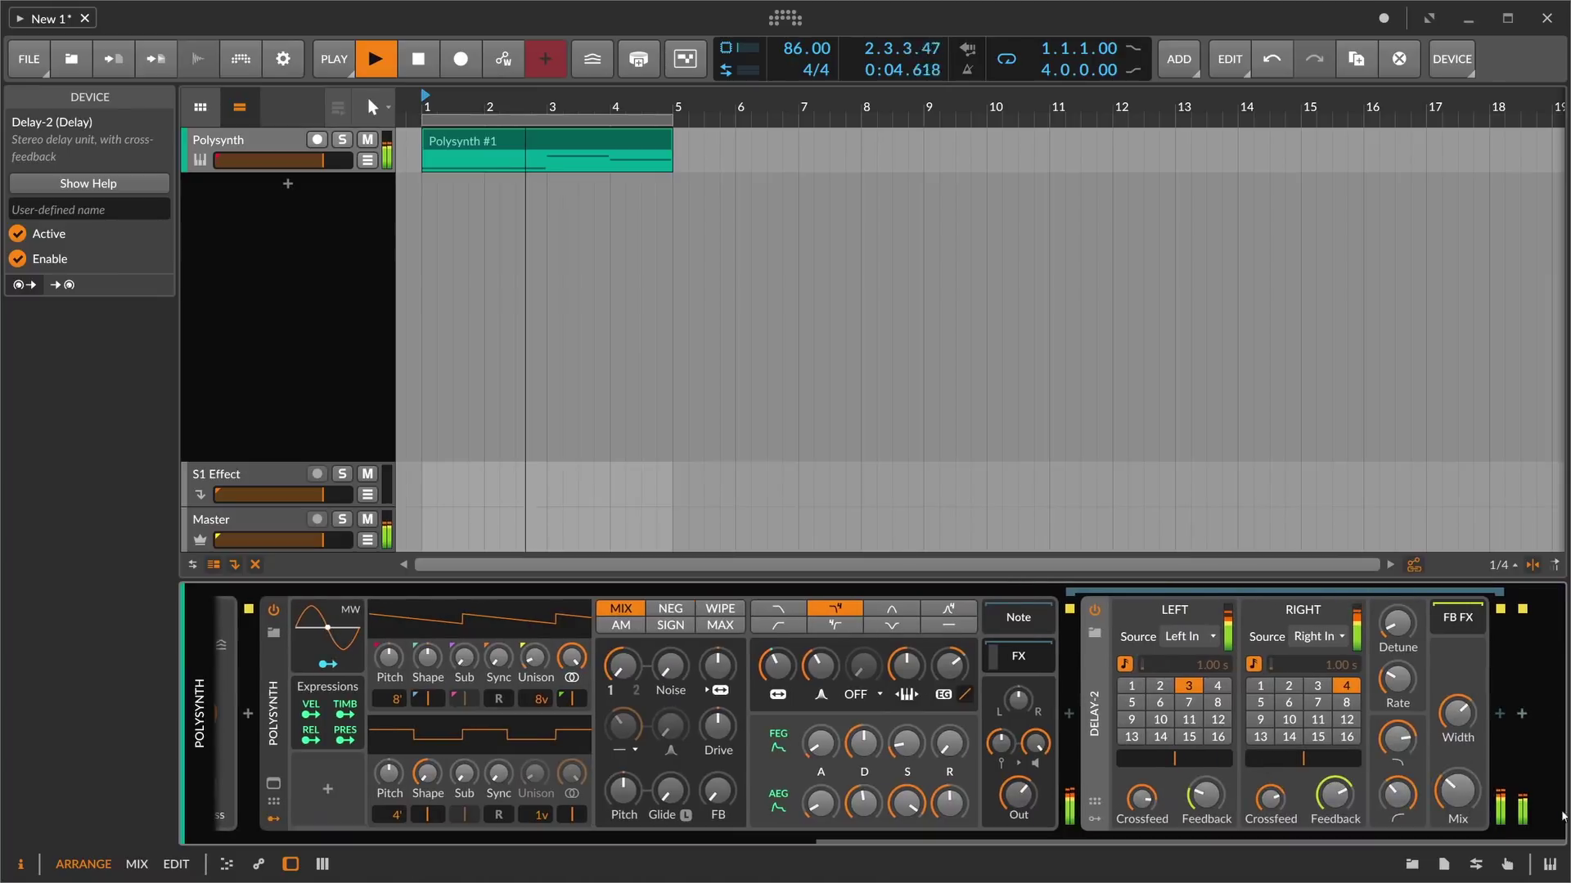
pyautogui.moveTo(1473, 785); pyautogui.dragTo(1473, 787)
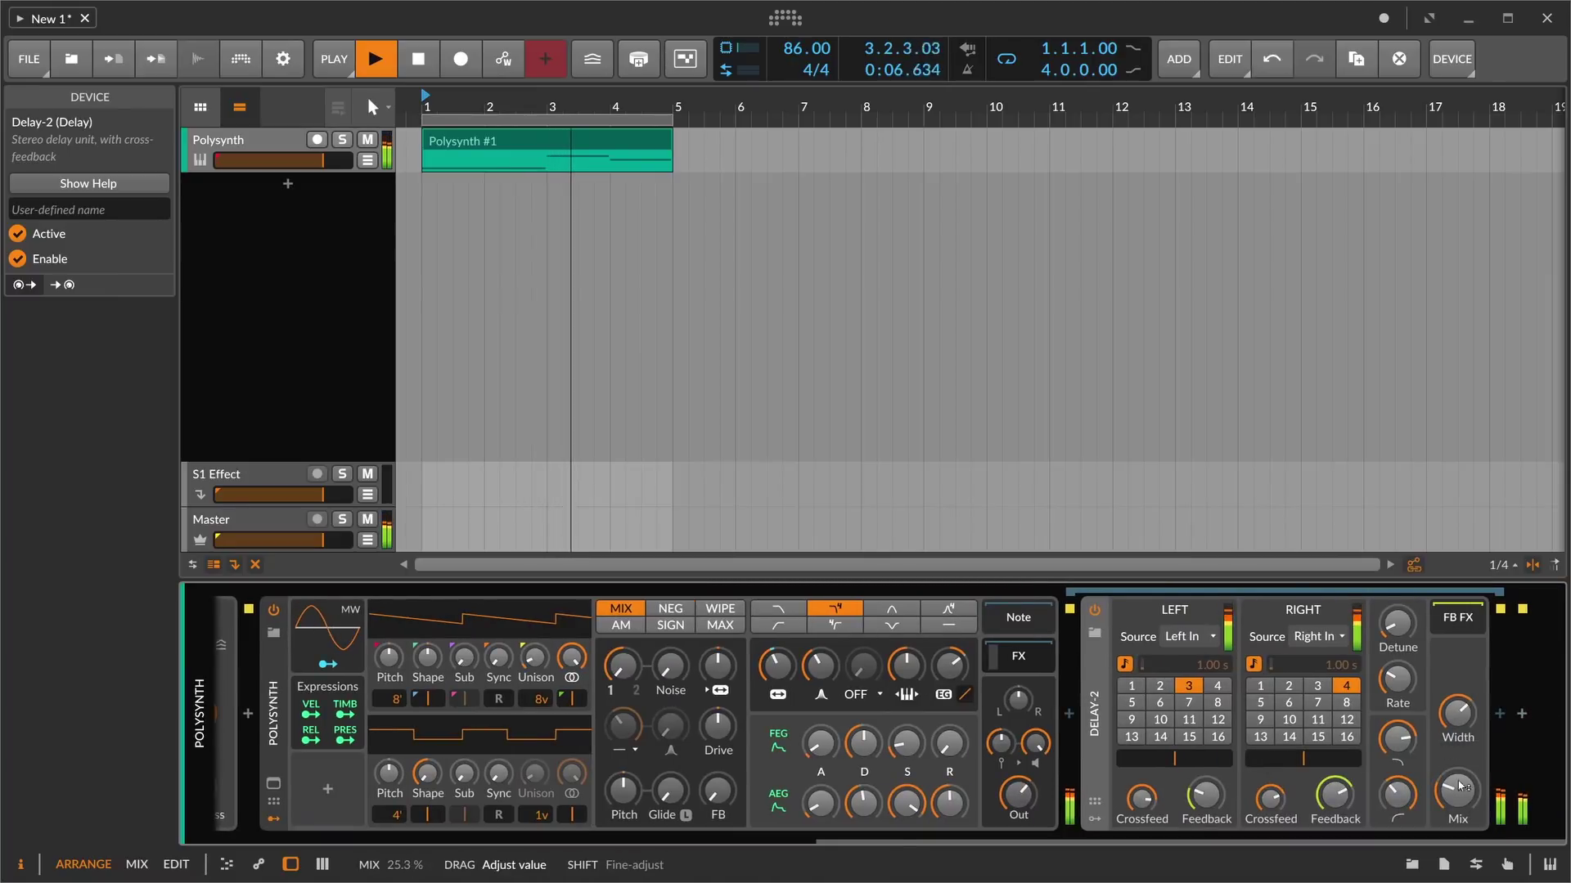
# - Insert Bitwig's Reverb between Polysynth and Delay-2 and adjust its mix
pyautogui.click(1069, 714)
pyautogui.write('reverb')
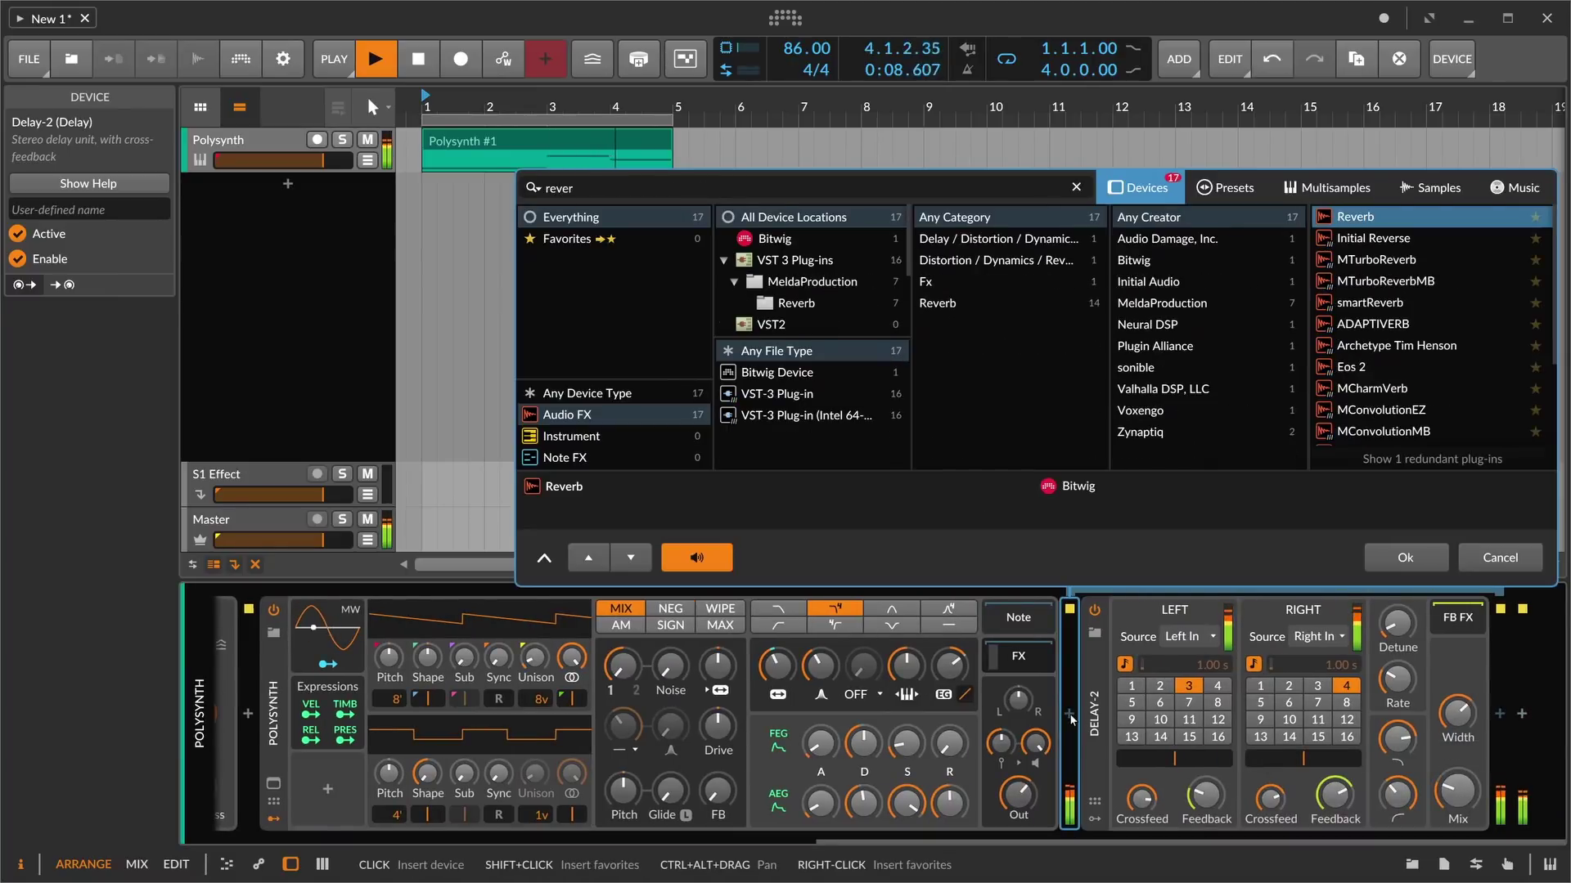
pyautogui.press('Return')
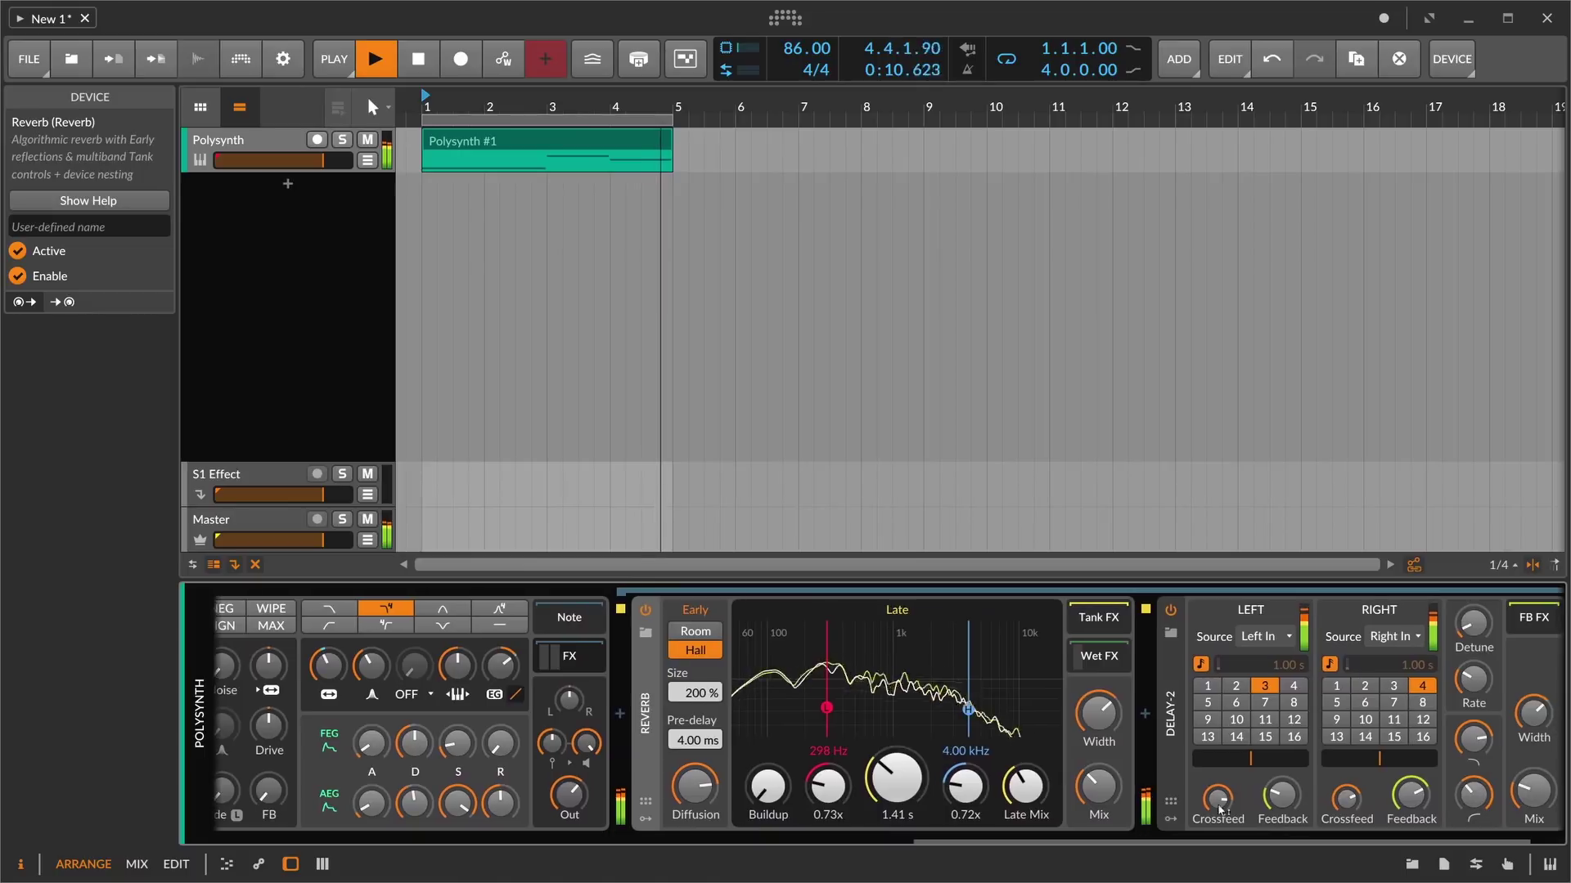
pyautogui.moveTo(1099, 786); pyautogui.dragTo(1099, 788)
# - Enable the seventh Multi-note note with a pitch offset of +12 and a velocity spread of 32.9 %
pyautogui.moveTo(1098, 842); pyautogui.dragTo(372, 828)
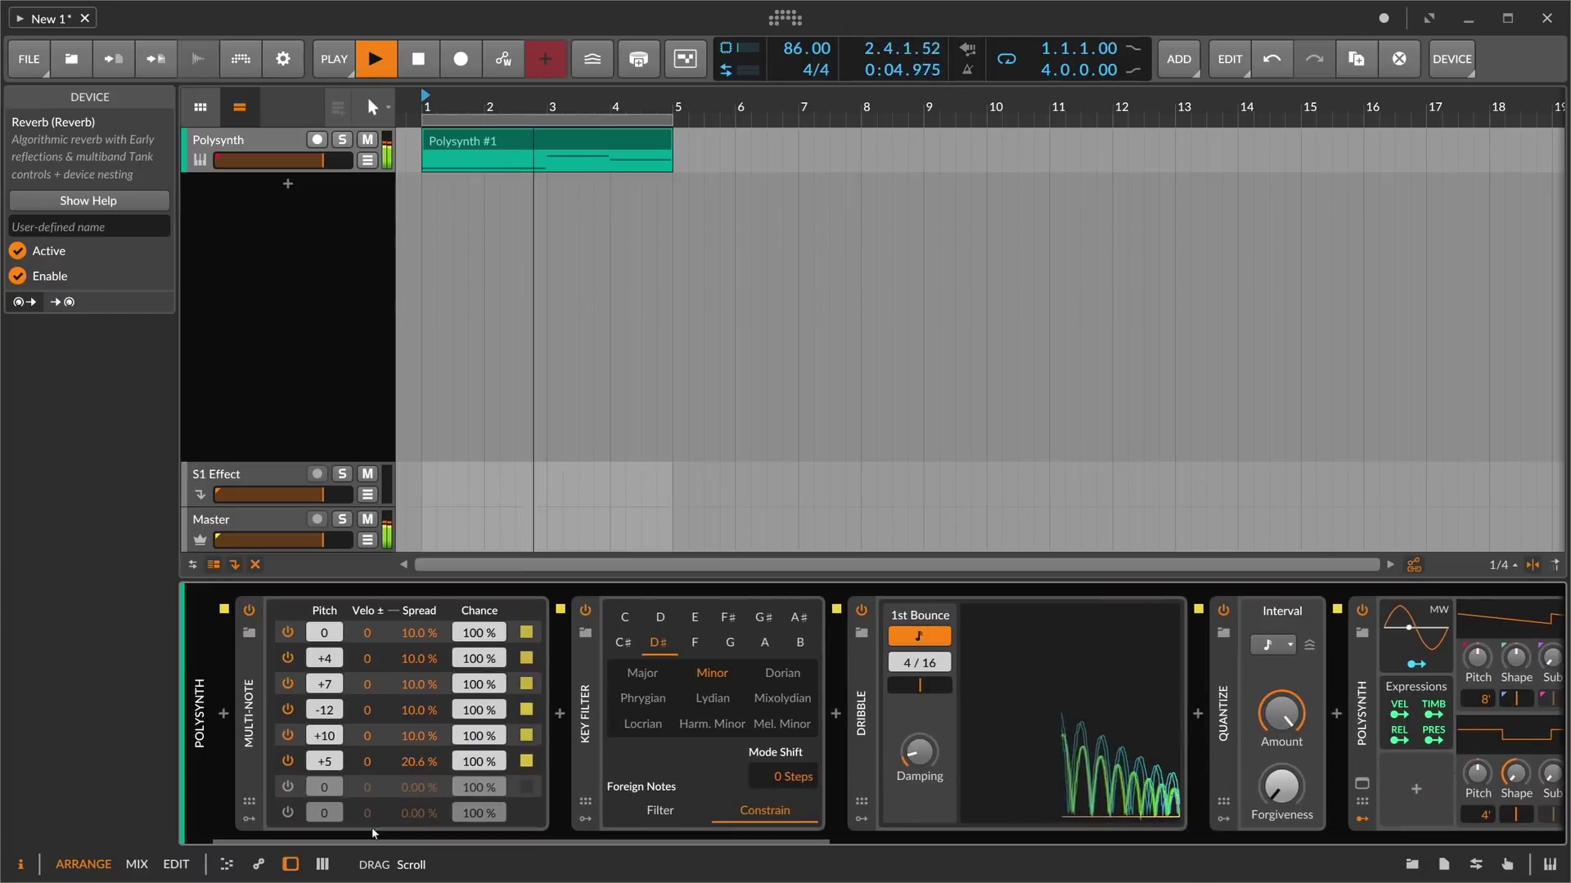
pyautogui.click(286, 785)
pyautogui.doubleClick(320, 786)
pyautogui.write('12')
pyautogui.press('Return')
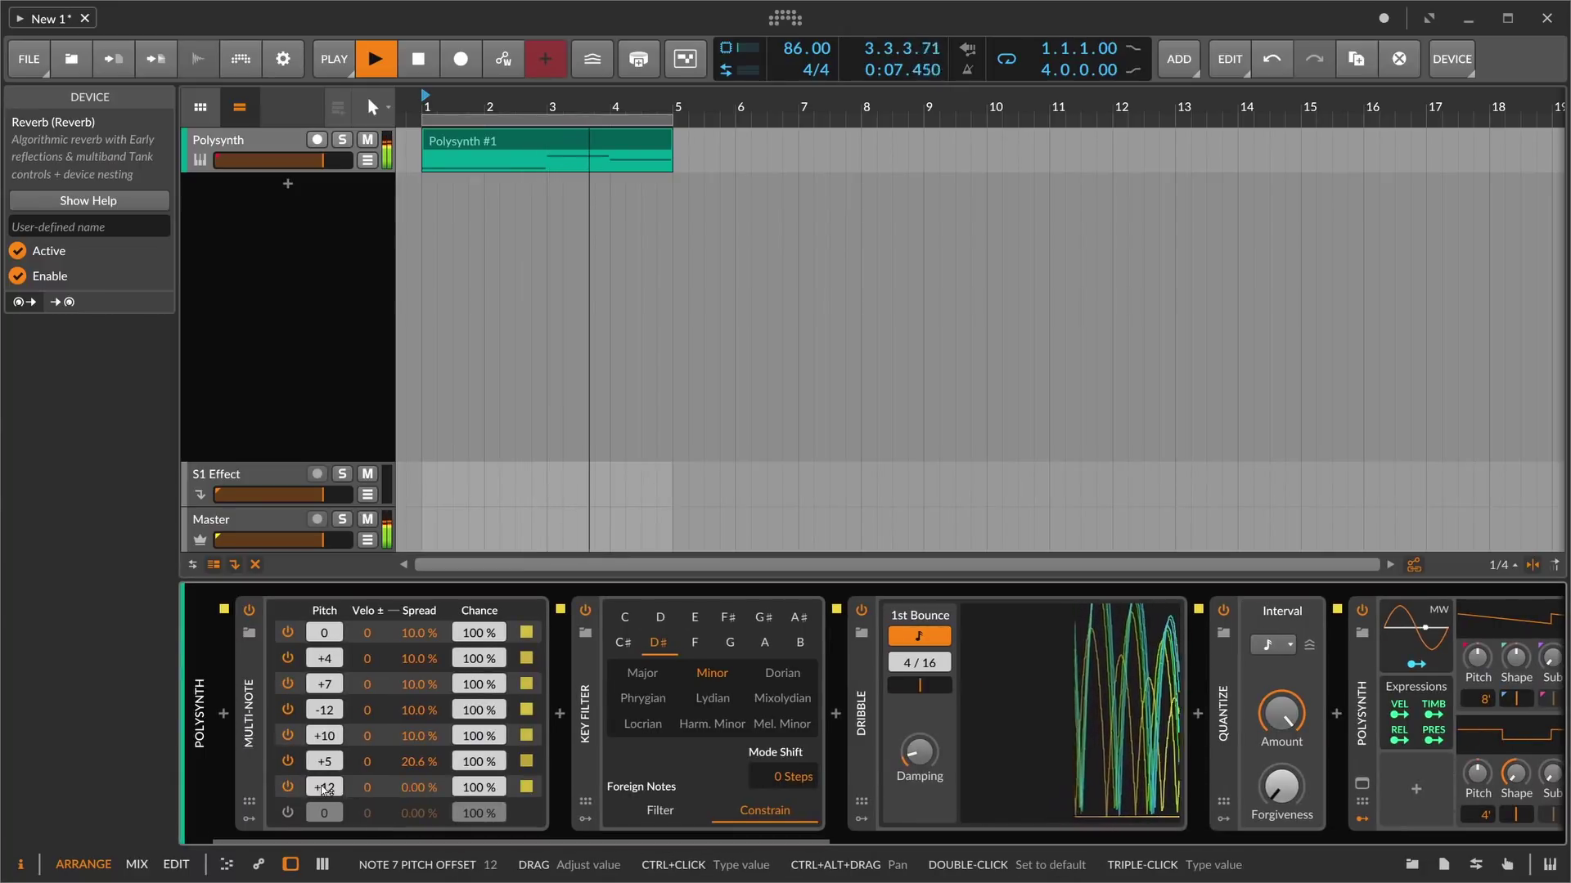
pyautogui.moveTo(419, 787); pyautogui.dragTo(419, 773)
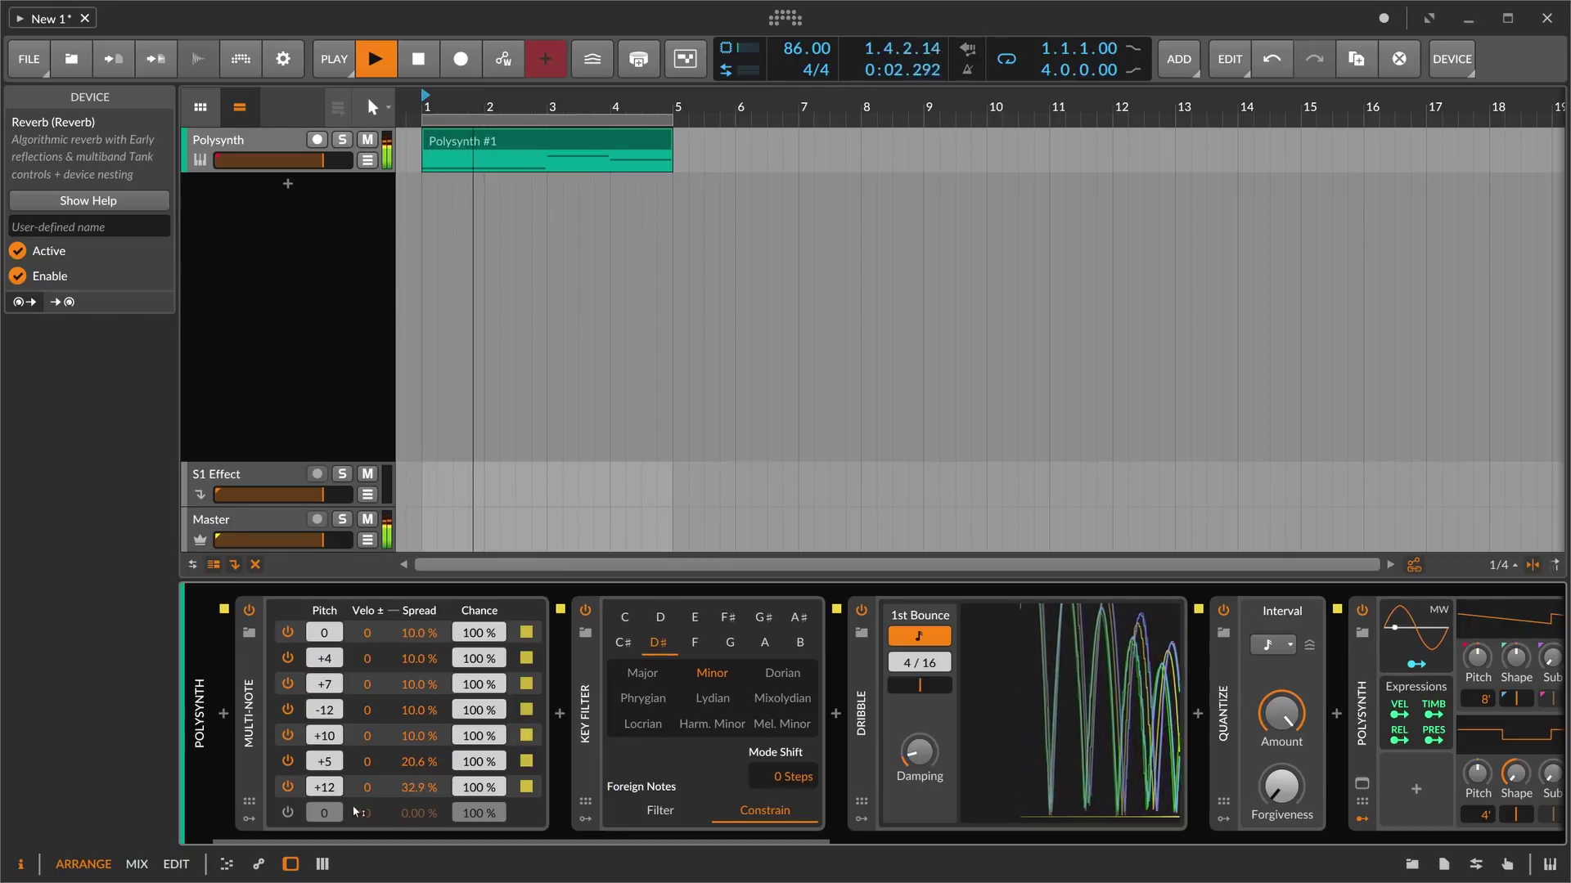
# - Set the eighth Multi-note pitch offset to +19 and enable that note
pyautogui.doubleClick(325, 813)
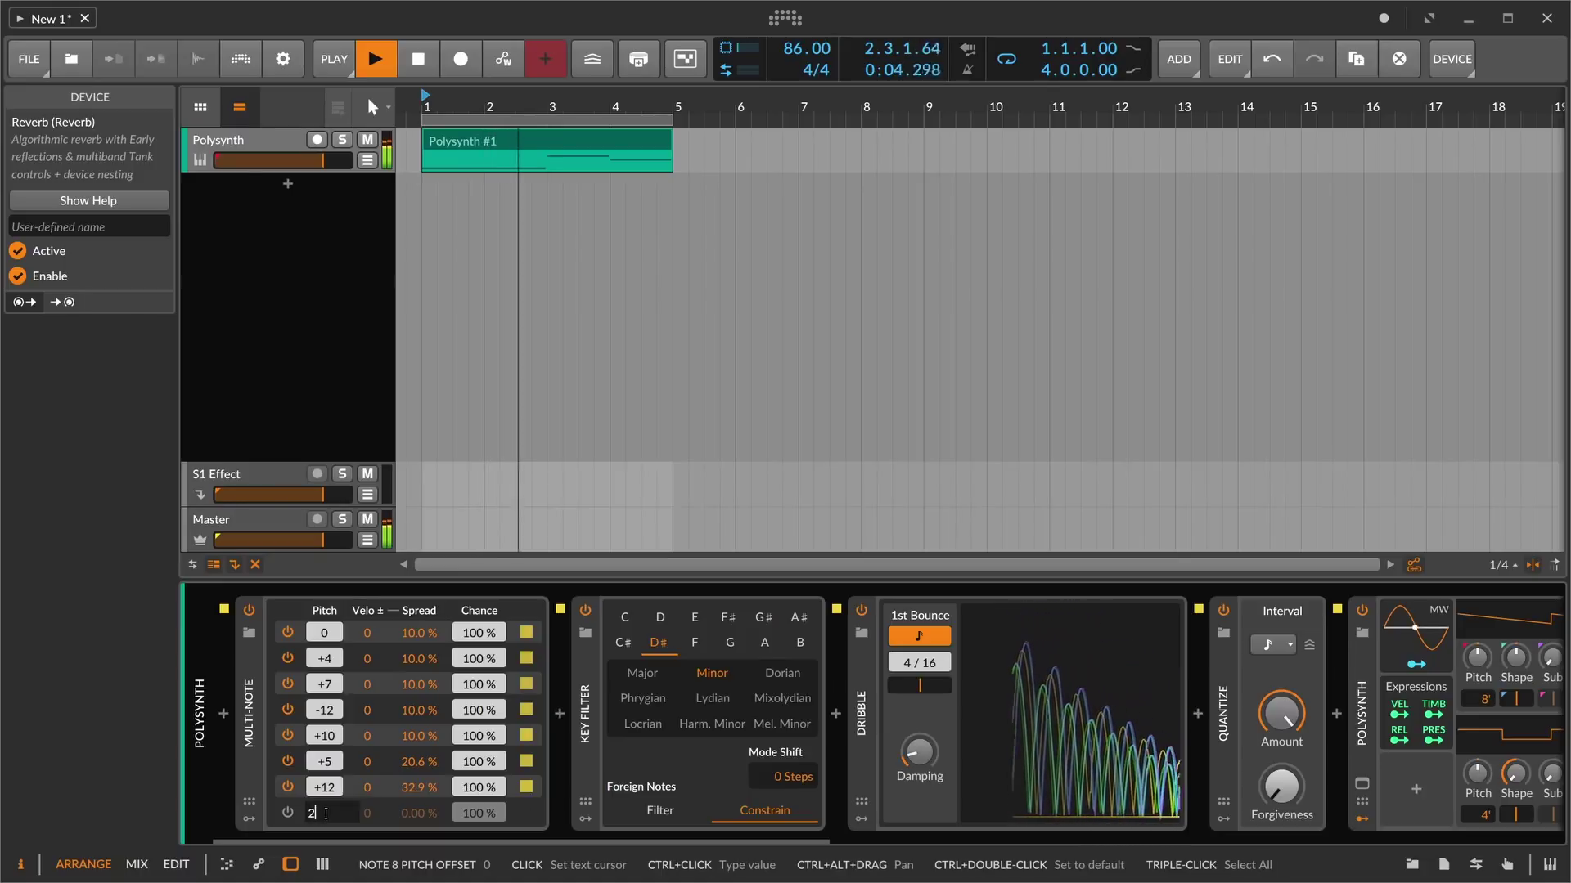
pyautogui.write('9')
pyautogui.press('Return')
pyautogui.click(309, 818)
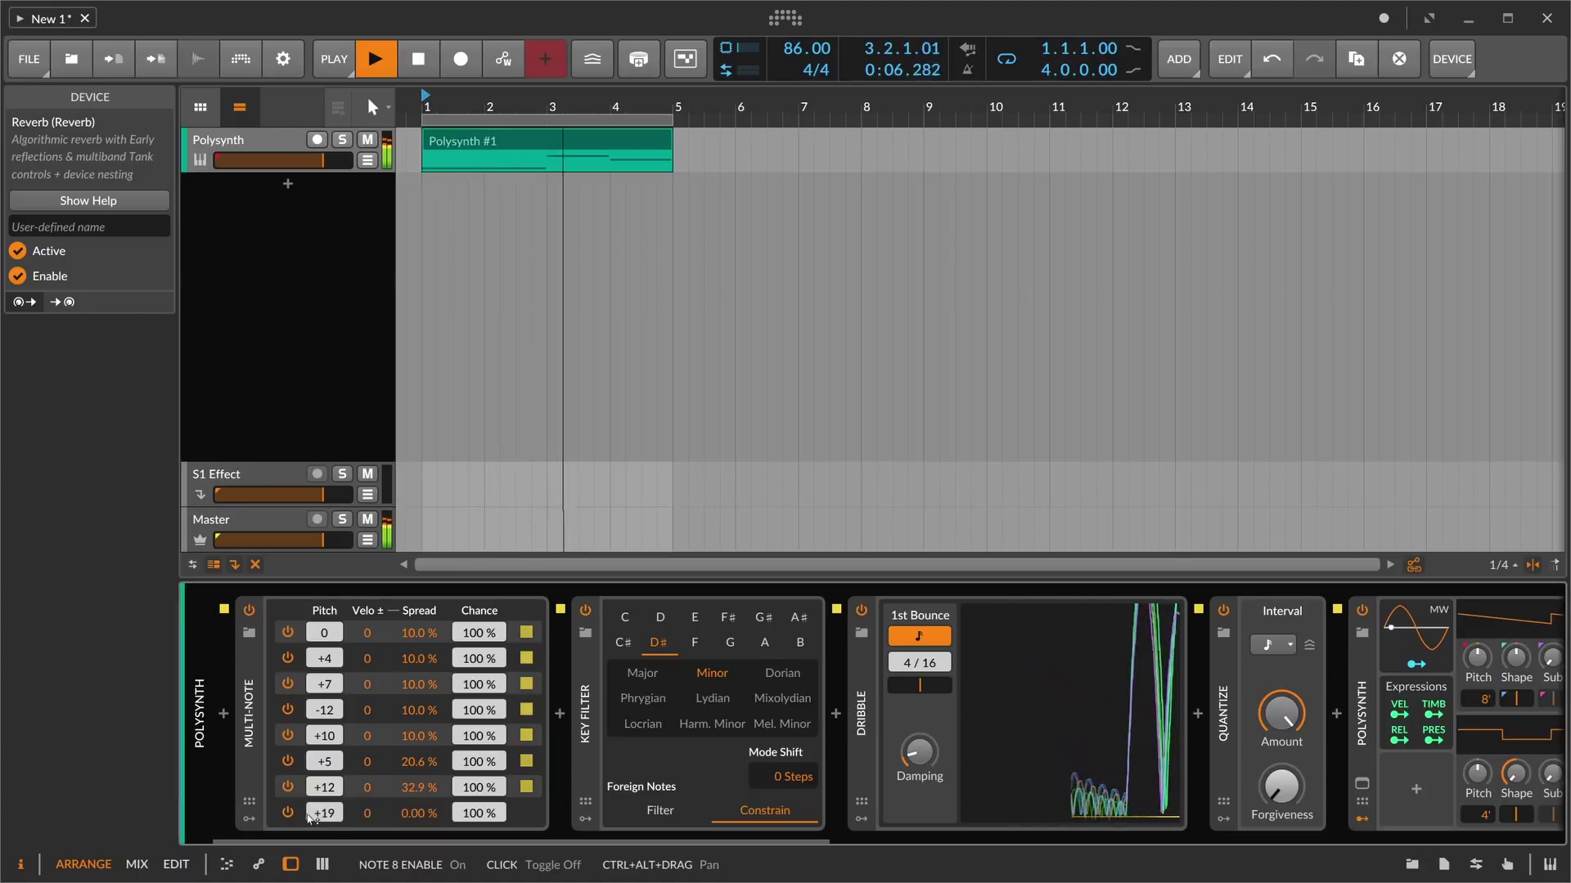
# - Set the Polysynth's filter envelope attack to about 6.29 %, filter FM to about +1.37 st and amp envelope release to about 52.3 %
pyautogui.moveTo(383, 821); pyautogui.dragTo(852, 772)
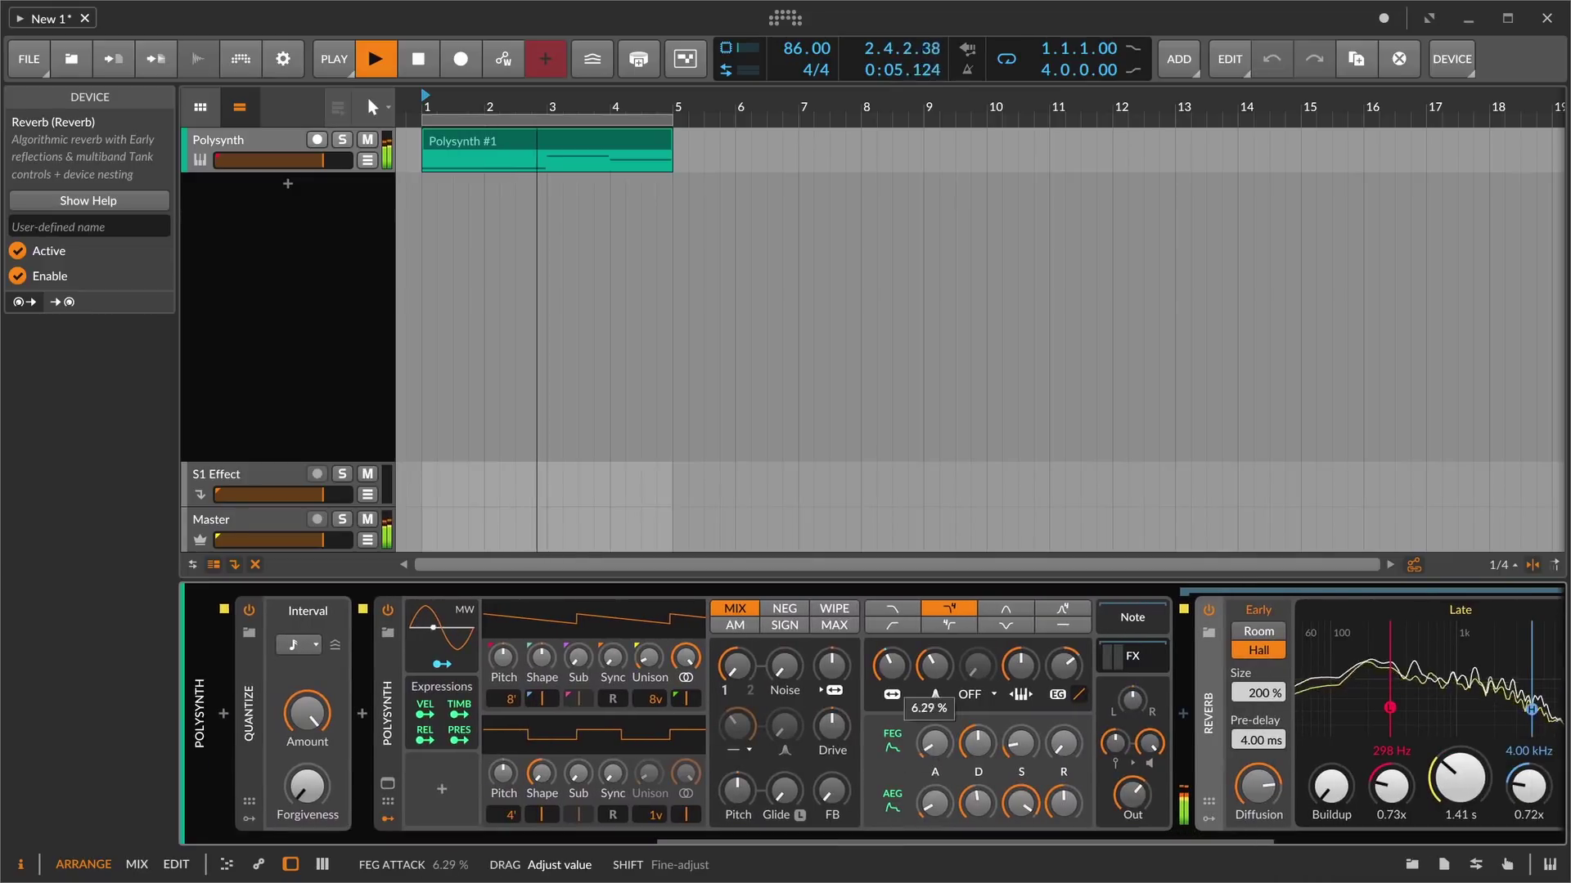
pyautogui.moveTo(832, 664)
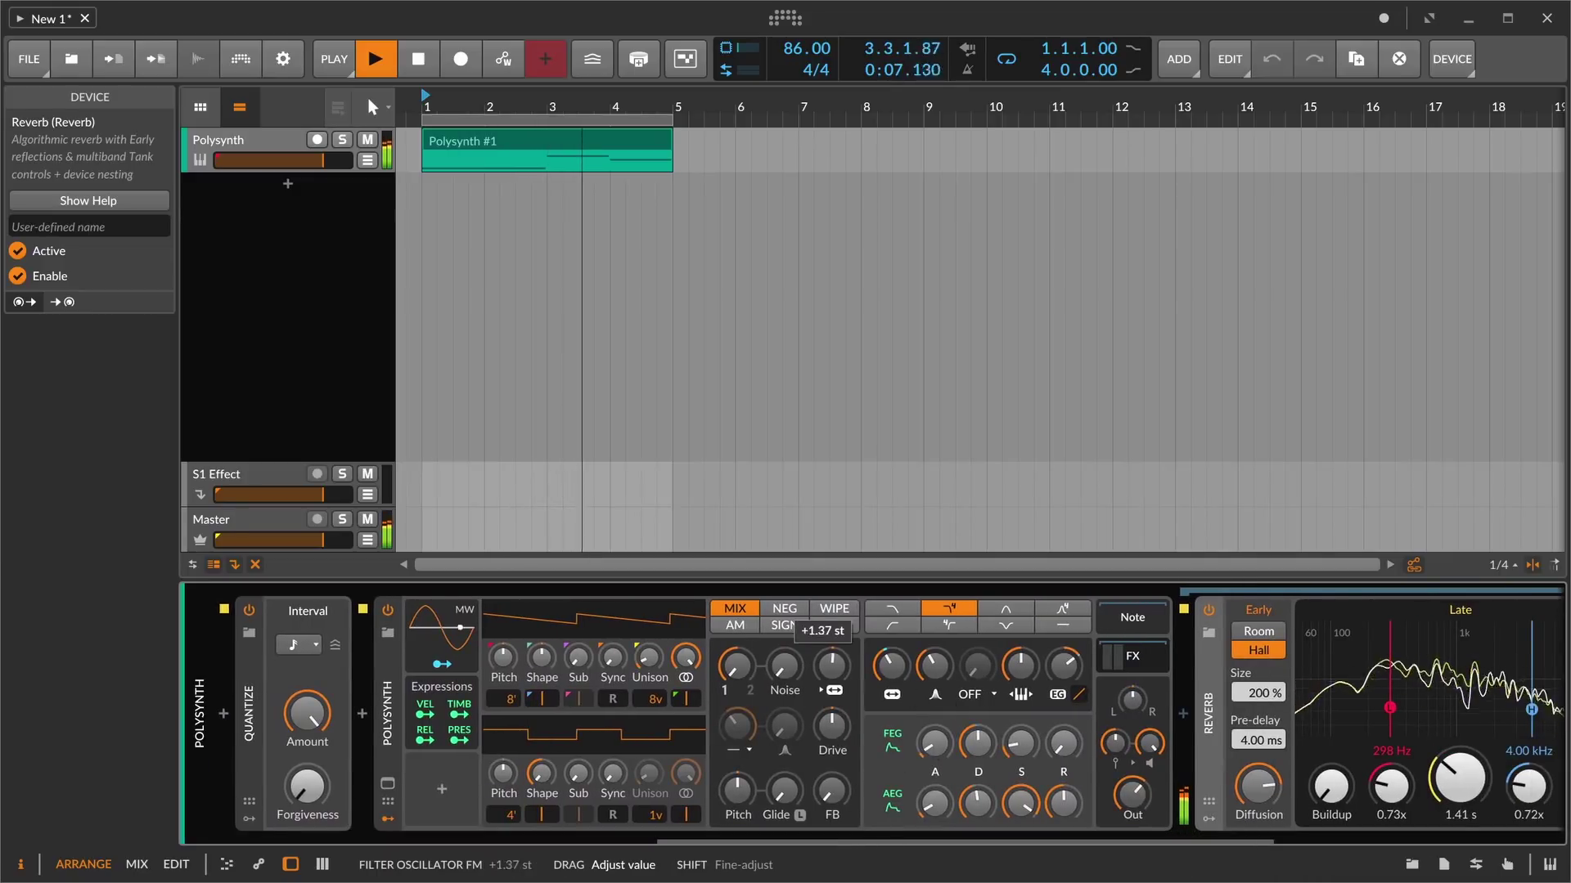
pyautogui.moveTo(933, 802)
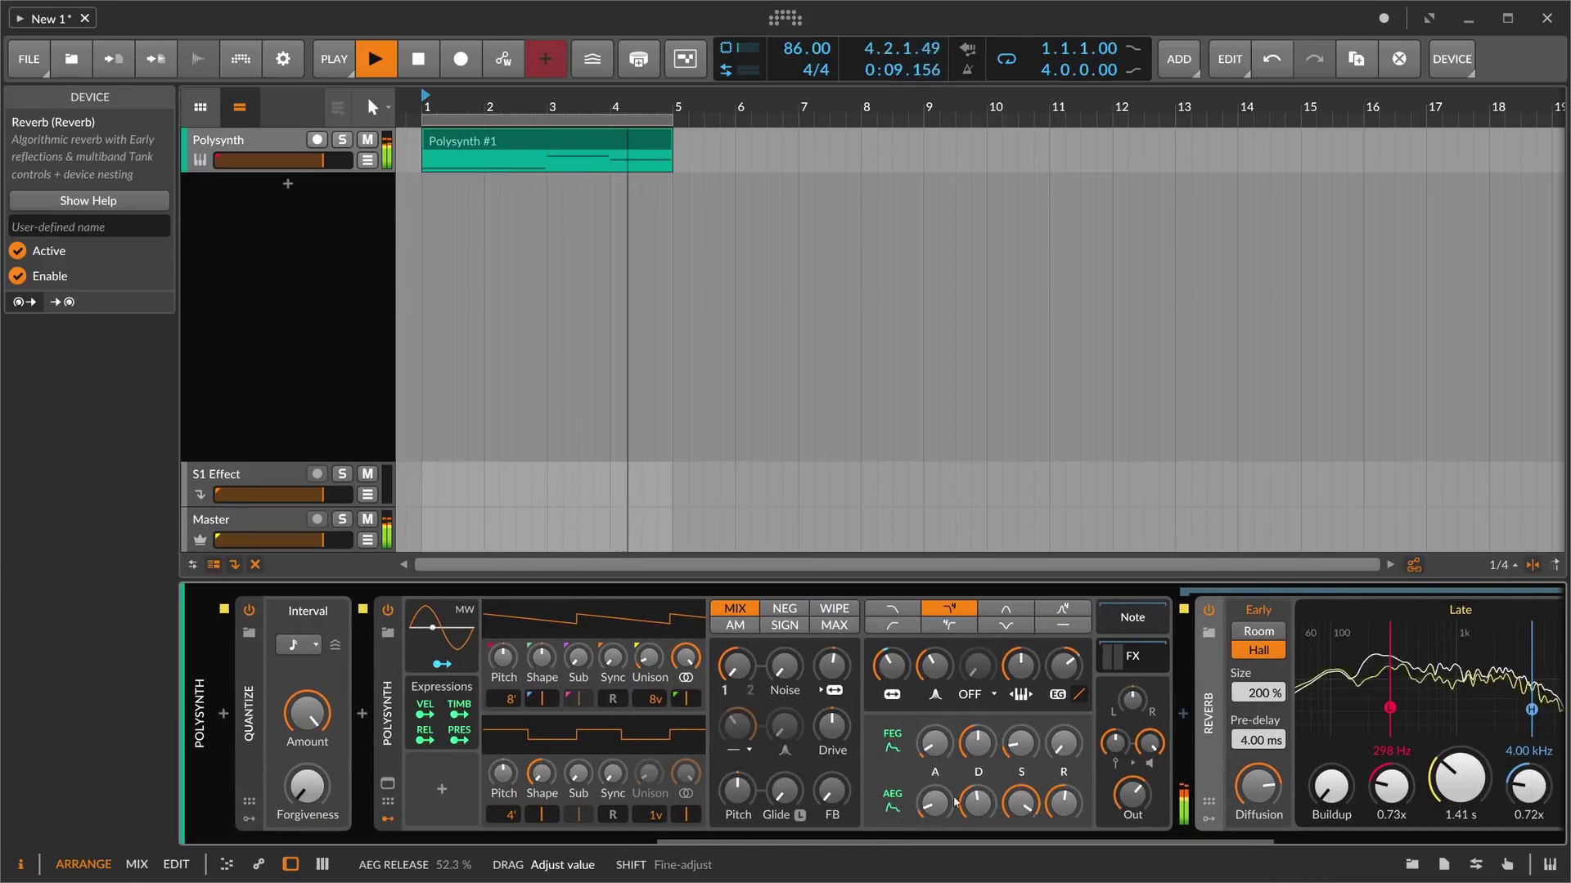
# - Set the Delay-2 mix to about 27.0 % and insert the Modnetic plug-in directly after Delay-2
pyautogui.scroll(-5, 1035, 797)
pyautogui.moveTo(1458, 790)
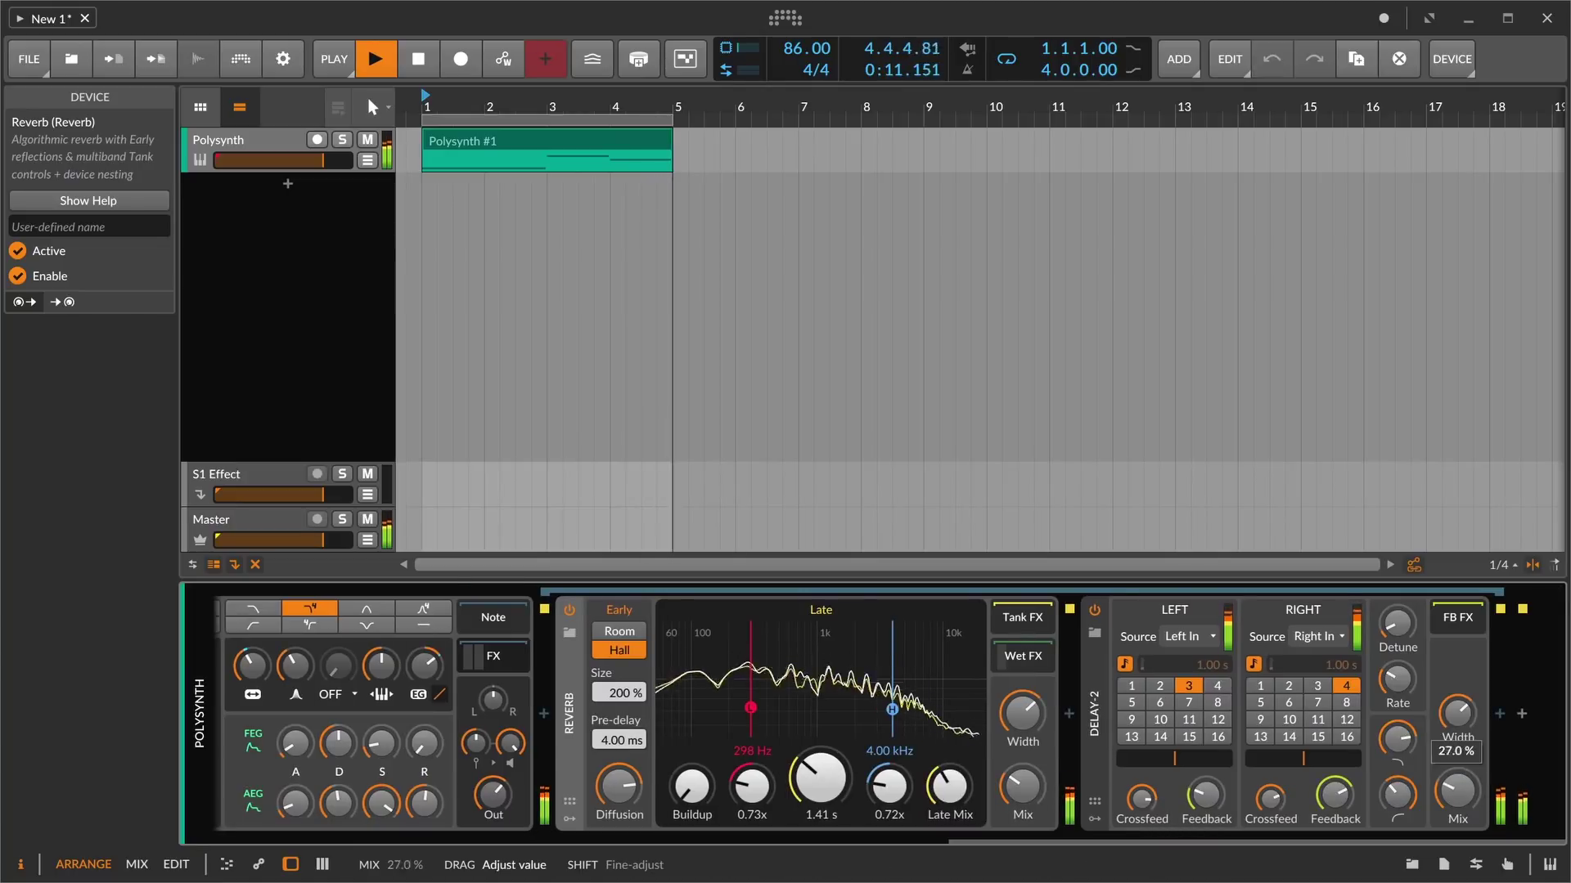
pyautogui.click(1500, 714)
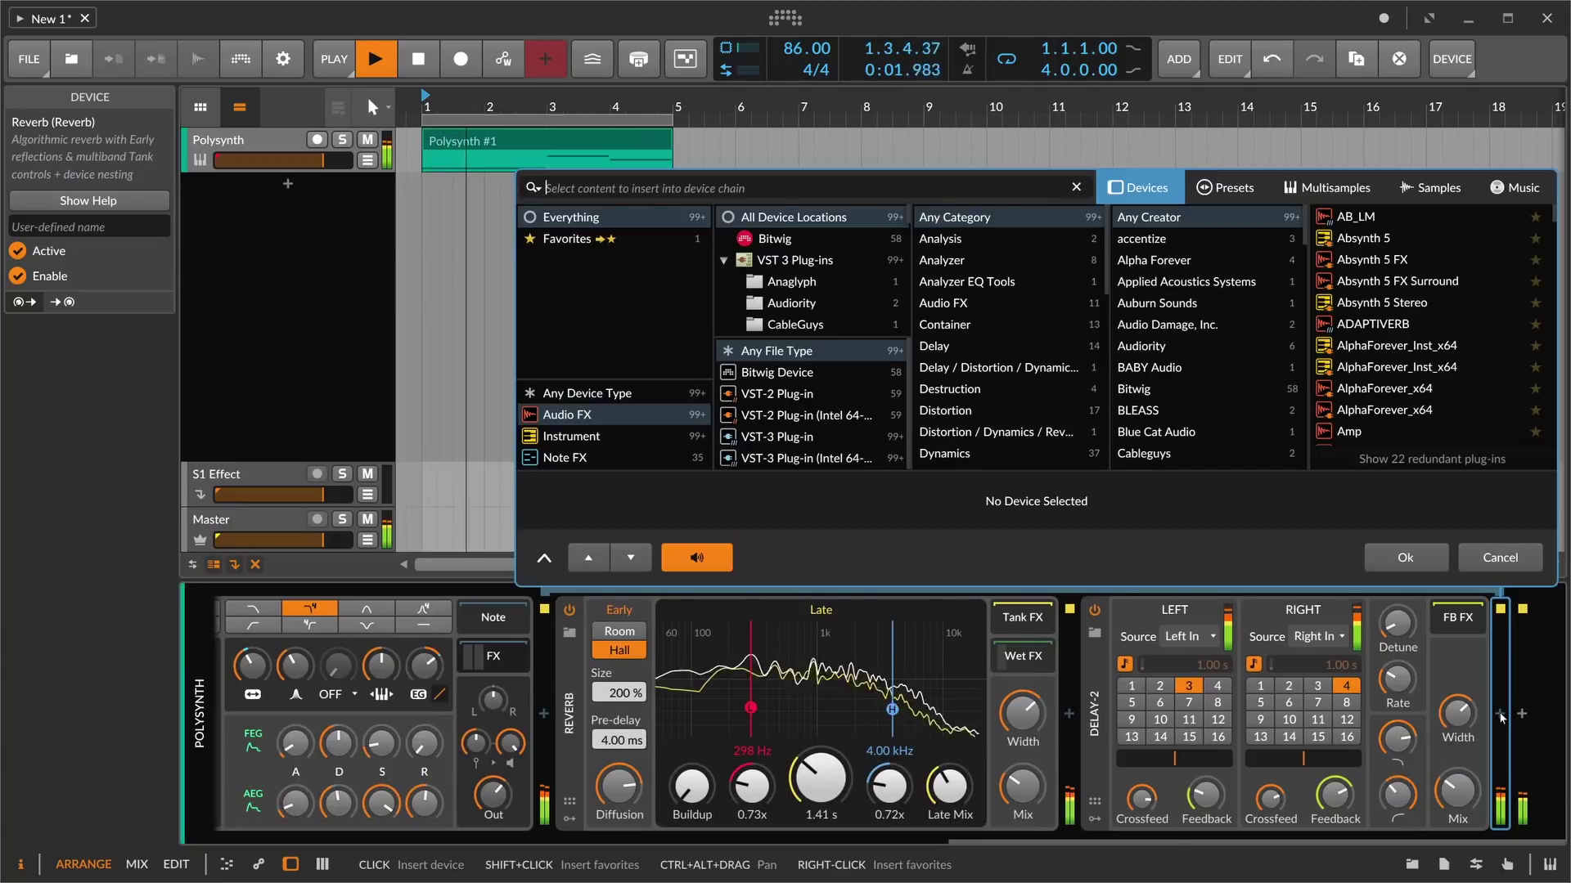
pyautogui.write('mod')
pyautogui.press('Down')
pyautogui.press('Return')
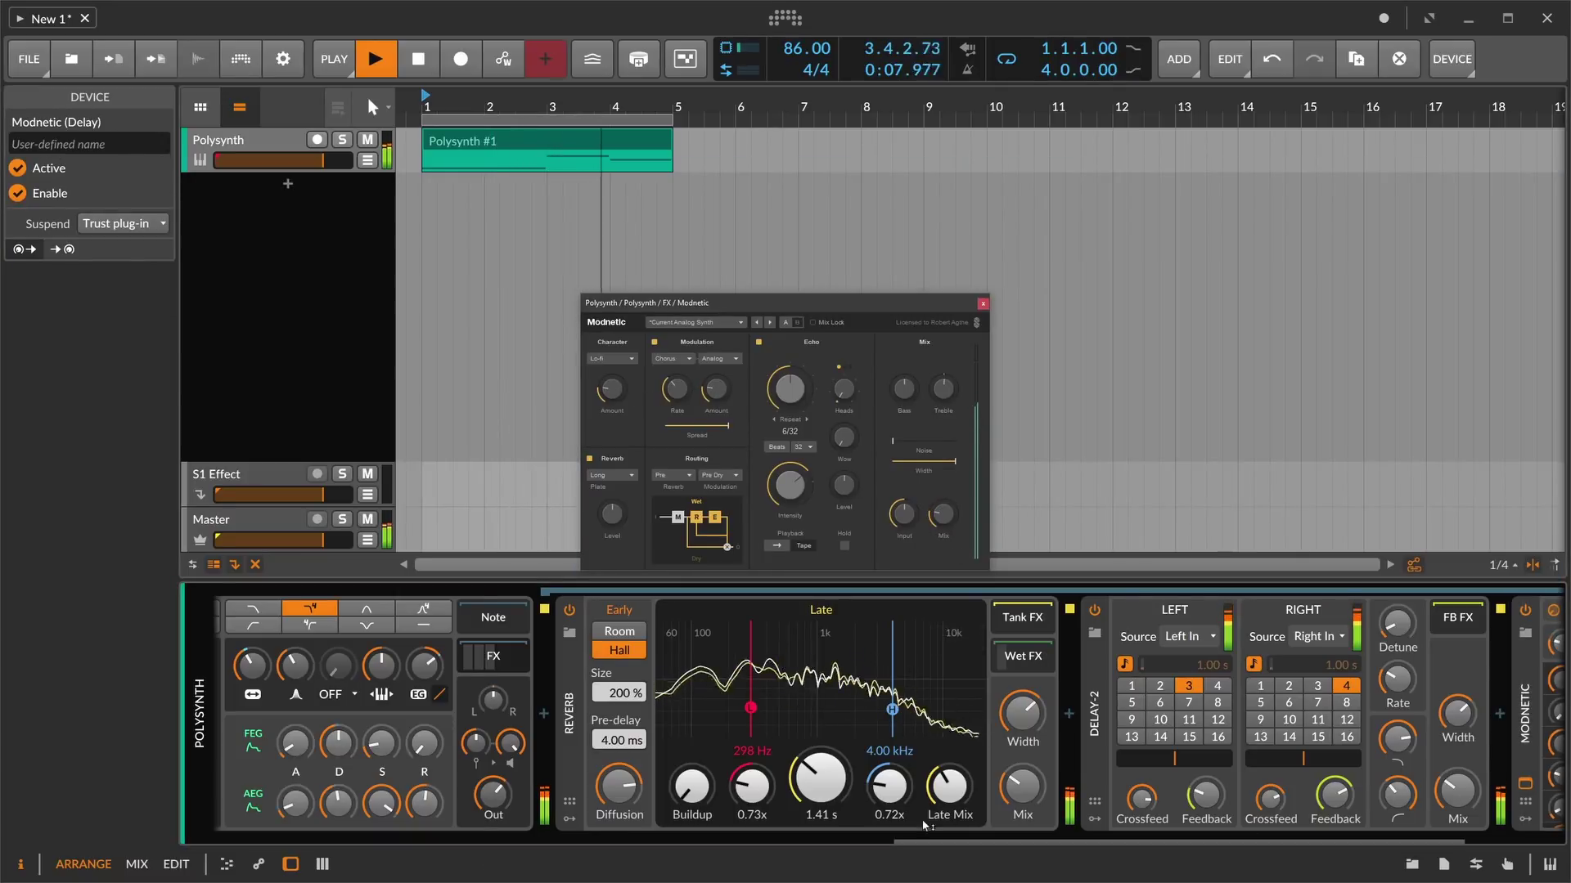
# - Insert a Peak Limiter after Modnetic and set its input gain to about +3.1 dB
pyautogui.scroll(-3, 924, 826)
pyautogui.click(1499, 718)
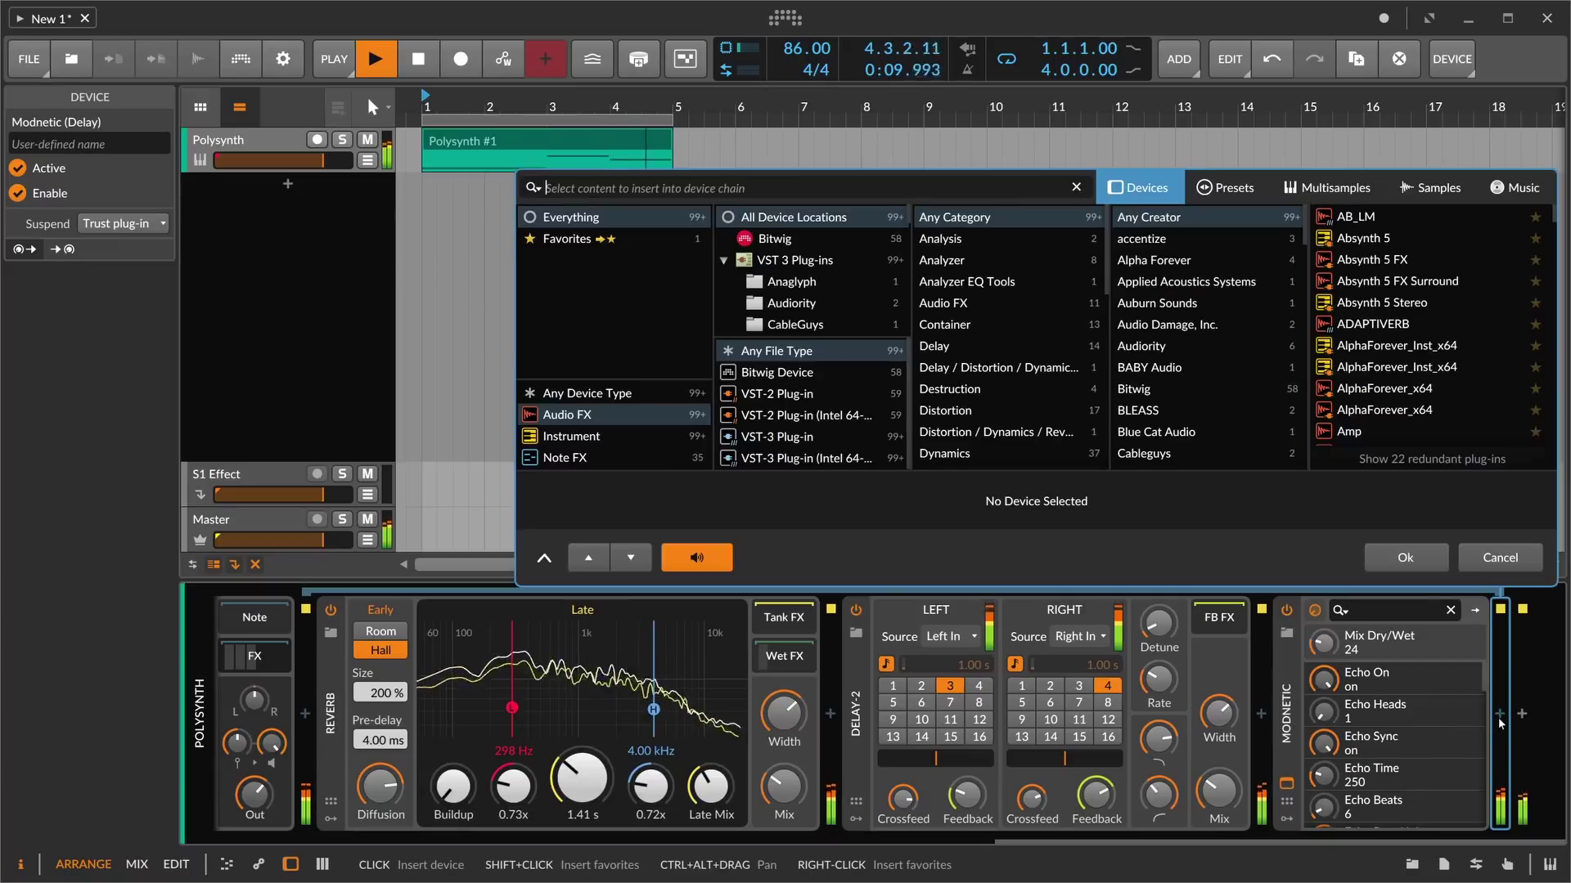
pyautogui.write('peak')
pyautogui.press('Return')
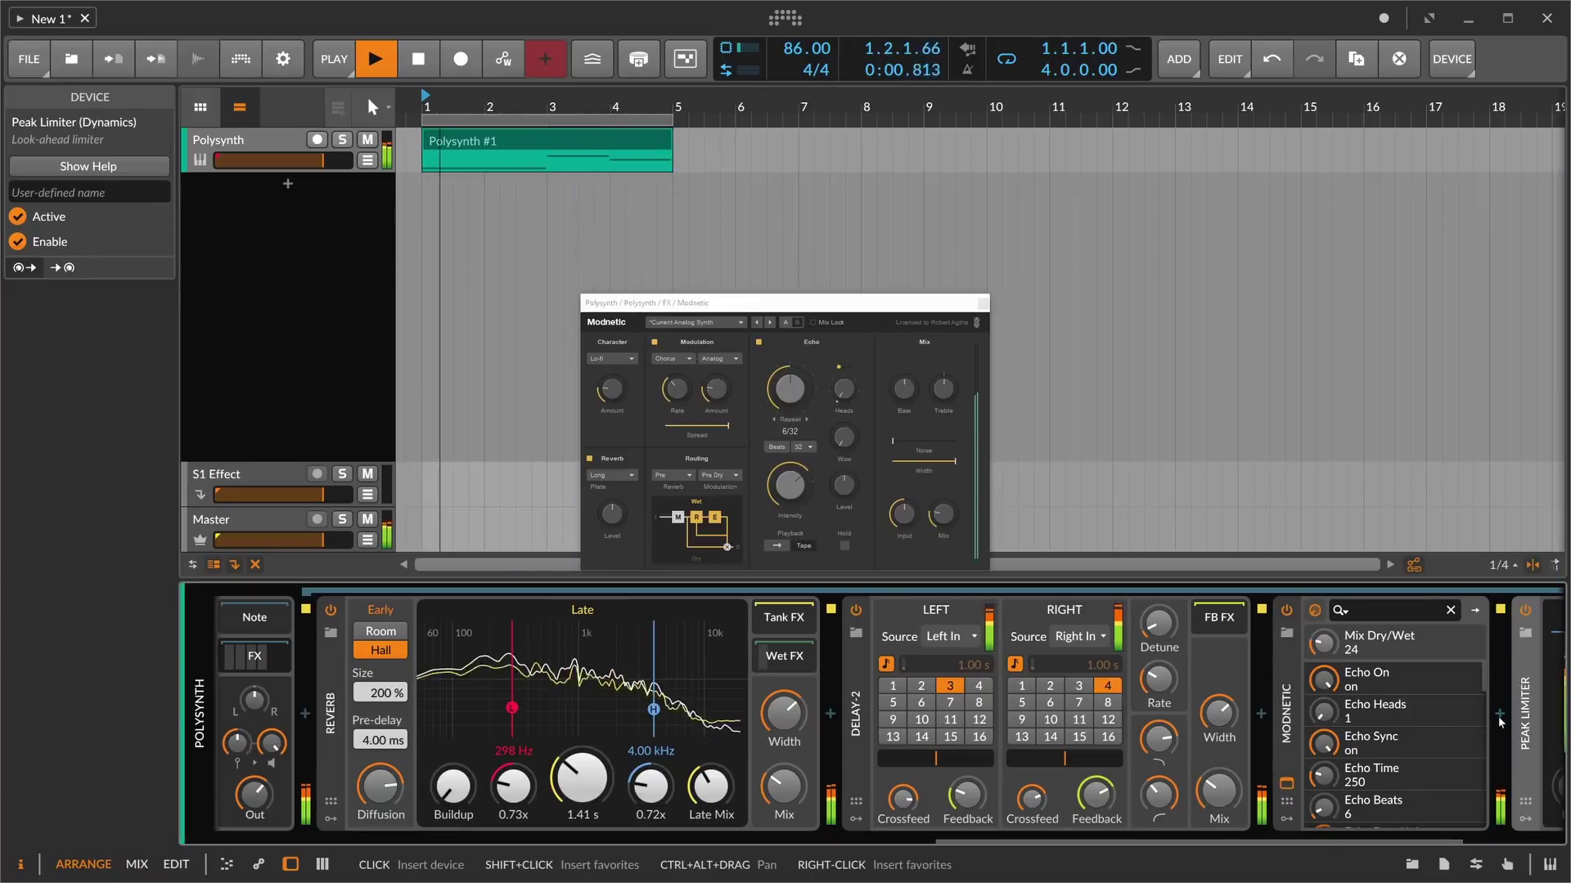
pyautogui.scroll(-3, 1150, 789)
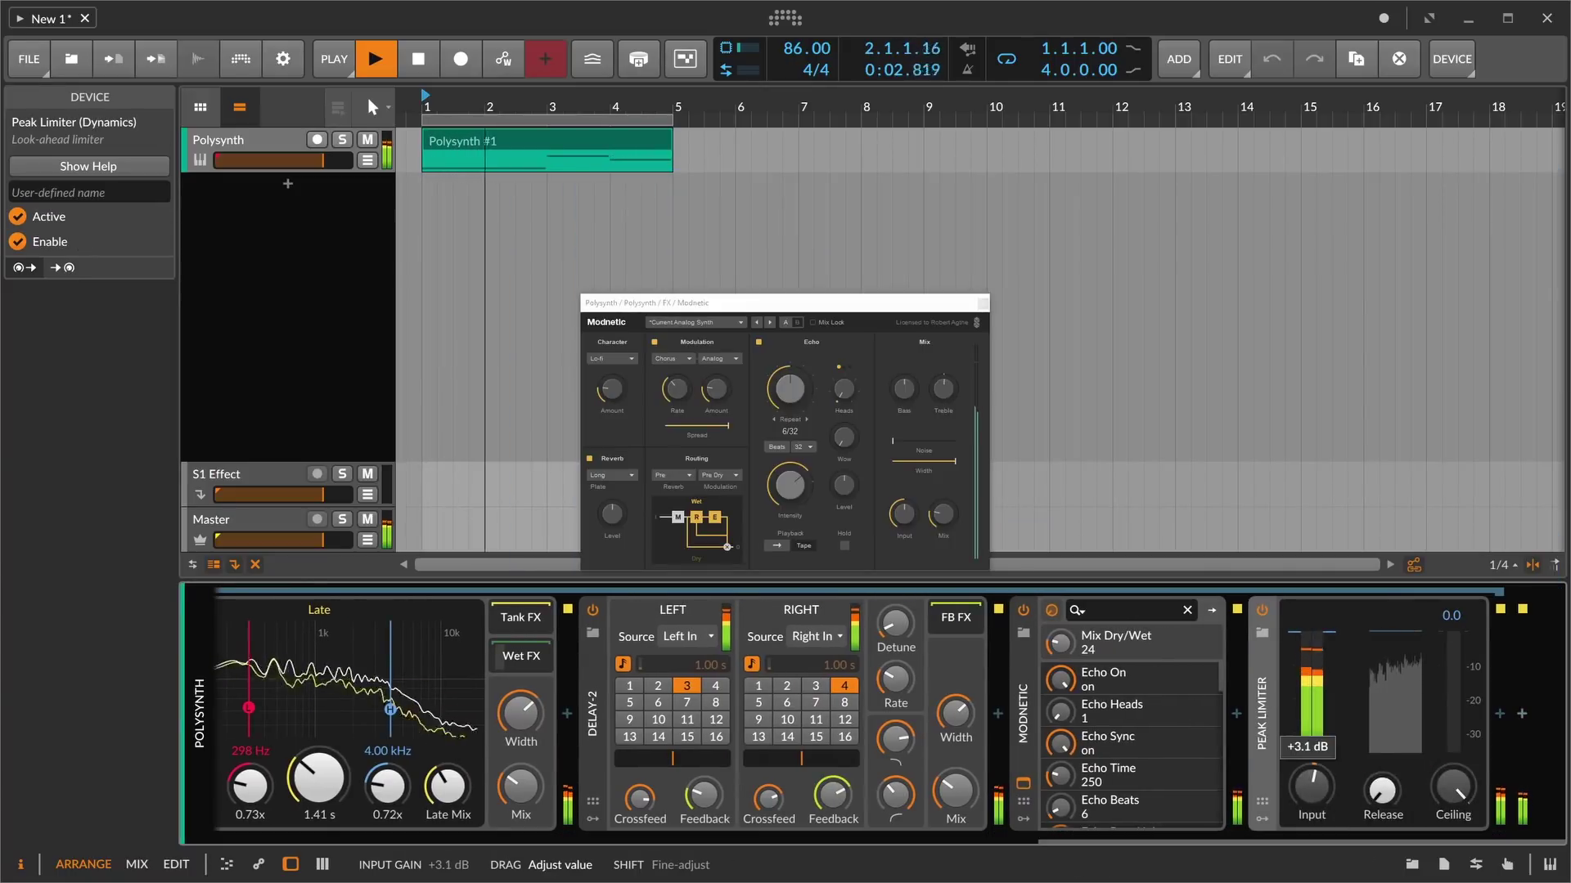
# - Adjust the Polysynth's filter with a resonance of about 43.8 %, and close the Modnetic plug-in window
pyautogui.moveTo(1266, 841); pyautogui.dragTo(691, 841)
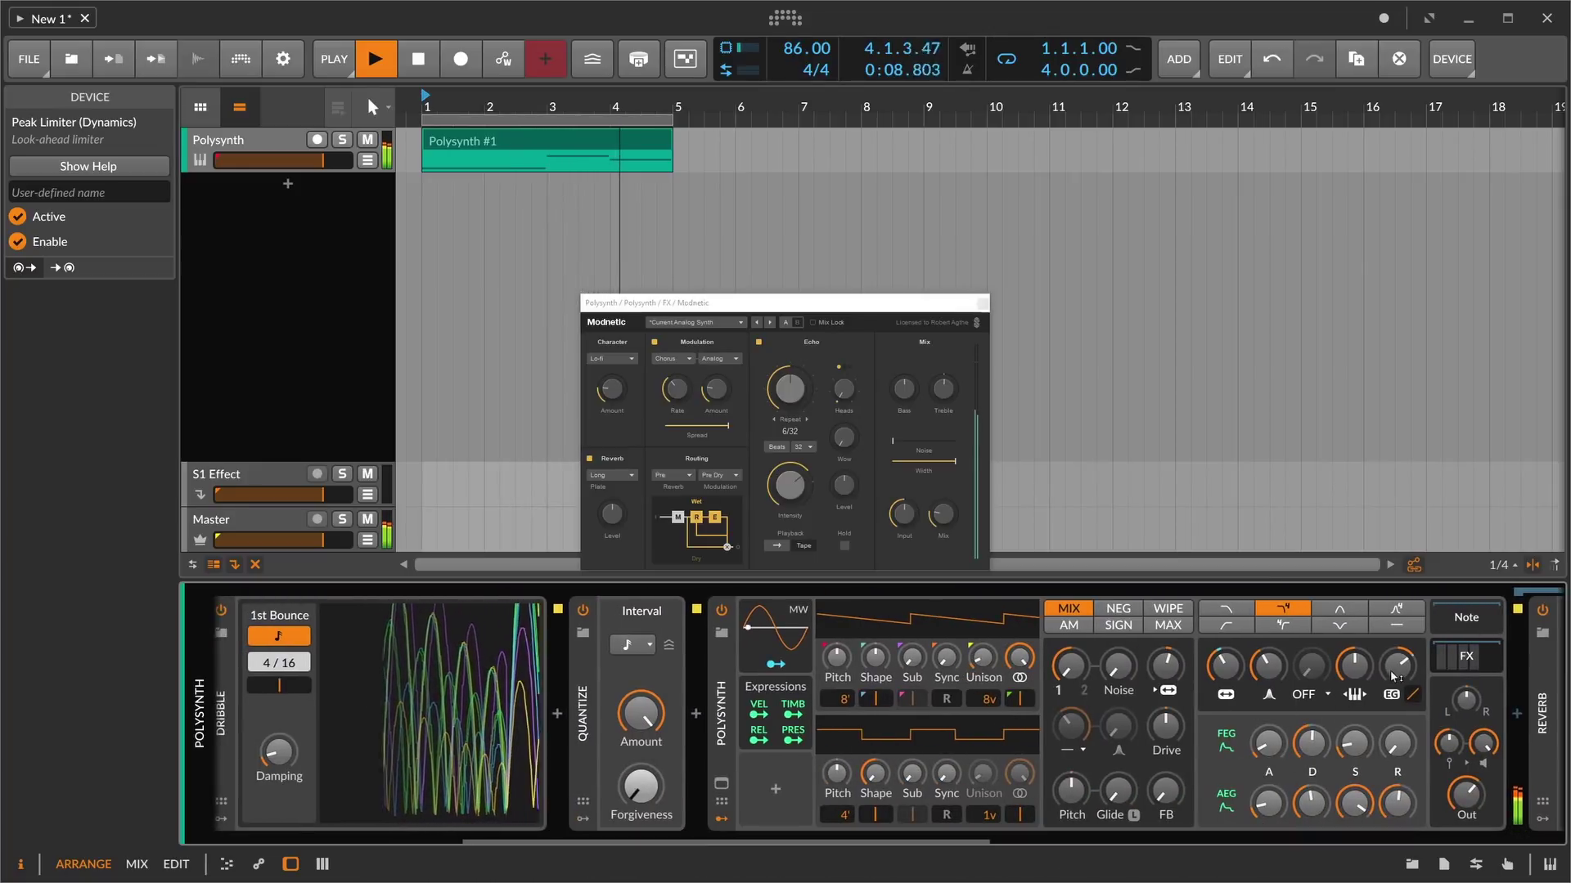
pyautogui.moveTo(1354, 665)
pyautogui.moveTo(1268, 665)
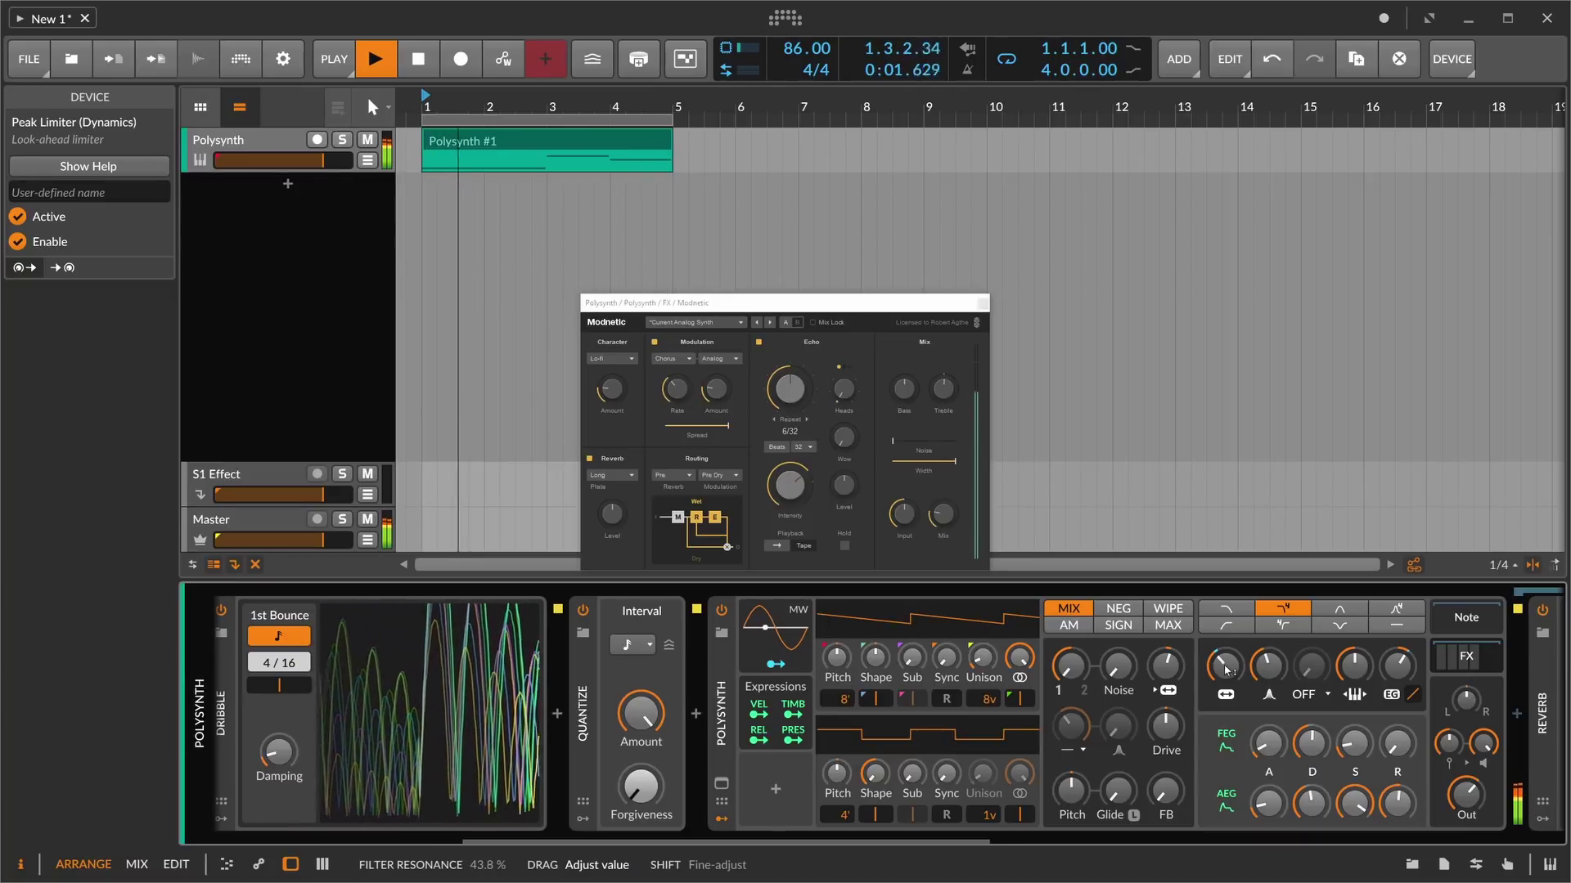
pyautogui.moveTo(936, 838); pyautogui.dragTo(615, 815)
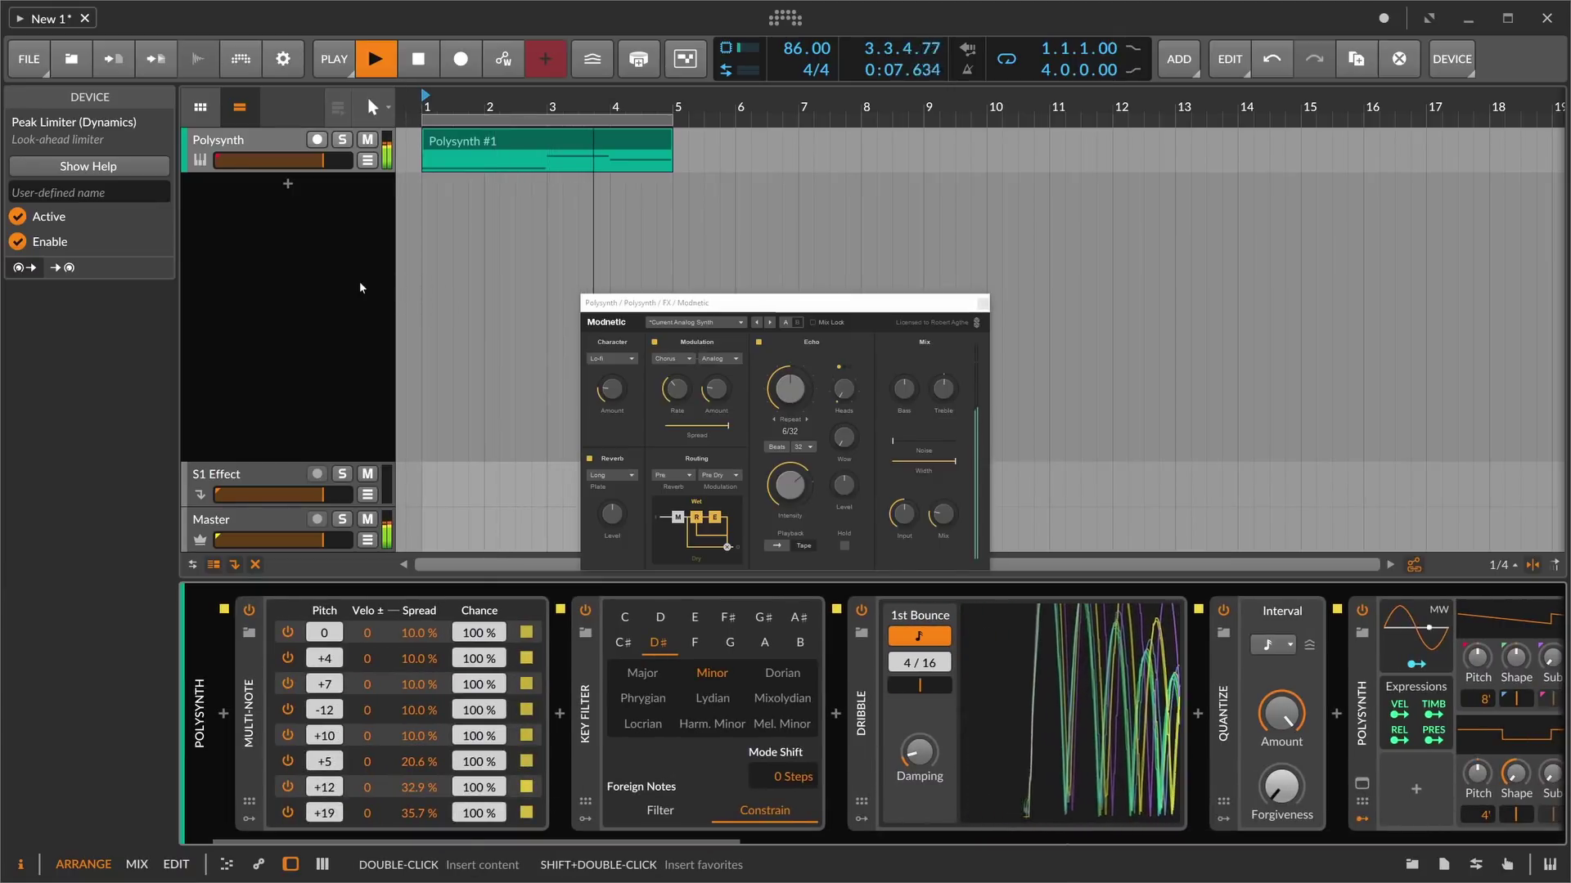
pyautogui.click(982, 304)
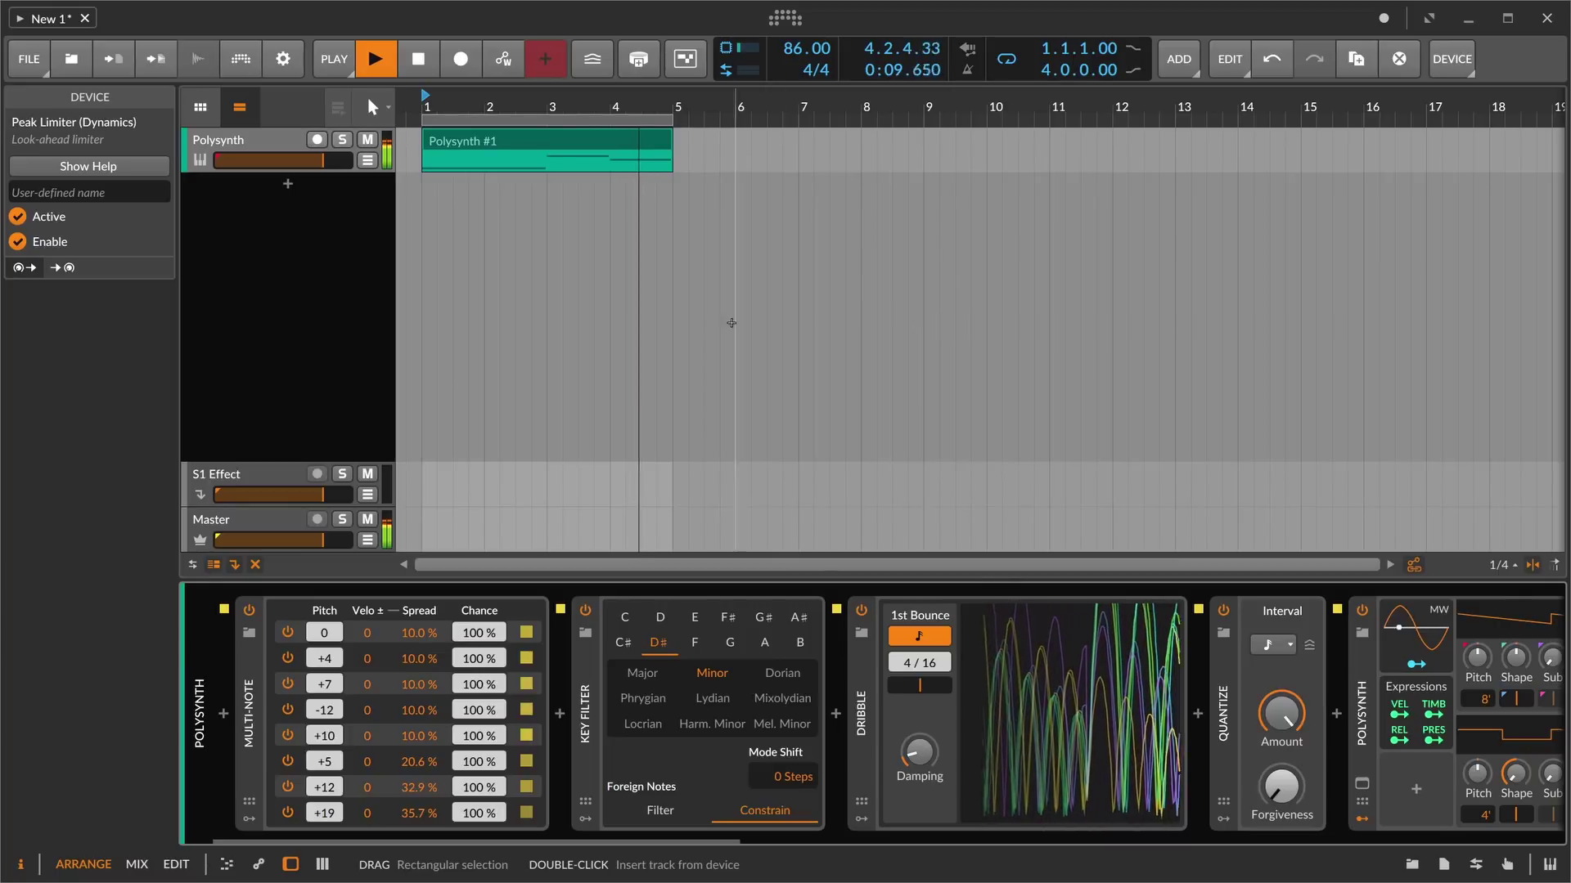
# - Set the first Multi-note pitch offset to -12 and the Dribble damping to about 24.29 %
pyautogui.moveTo(327, 633); pyautogui.dragTo(334, 639)
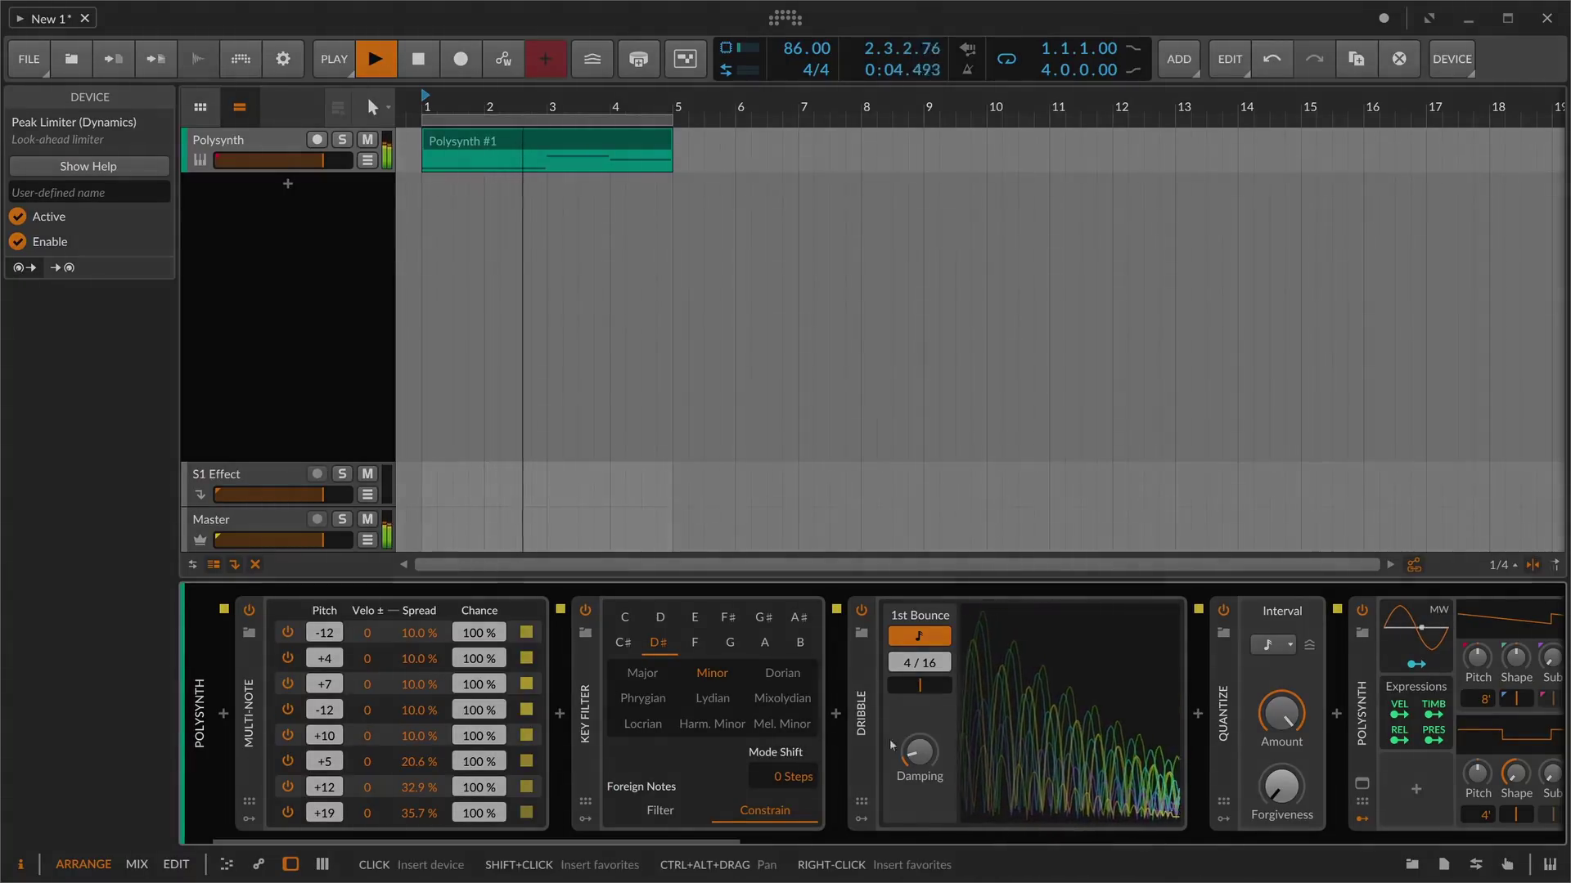
pyautogui.moveTo(918, 751)
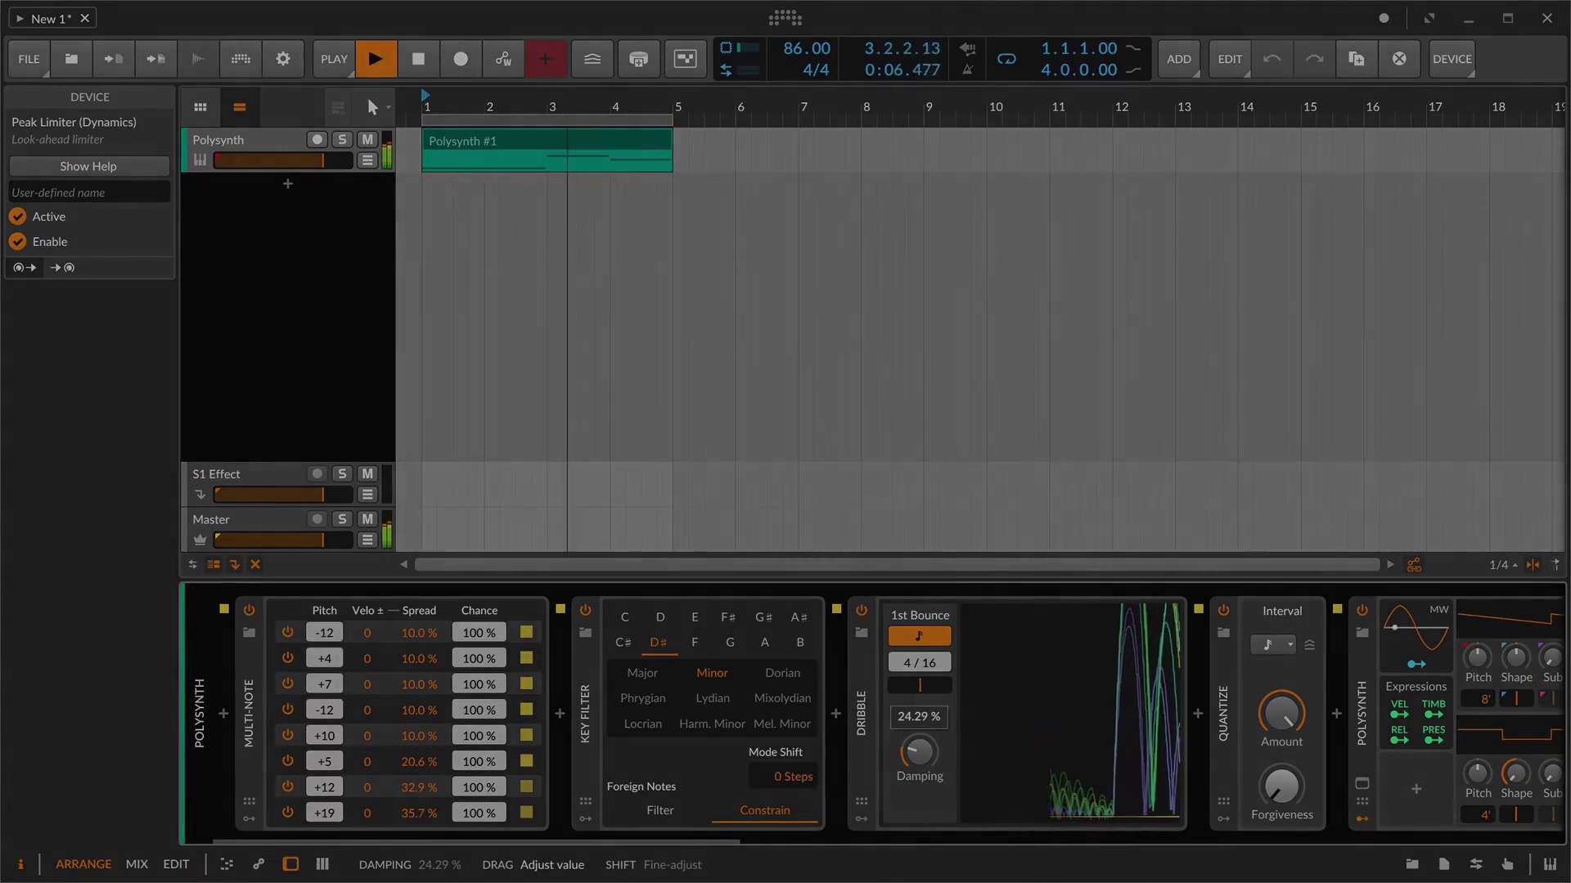